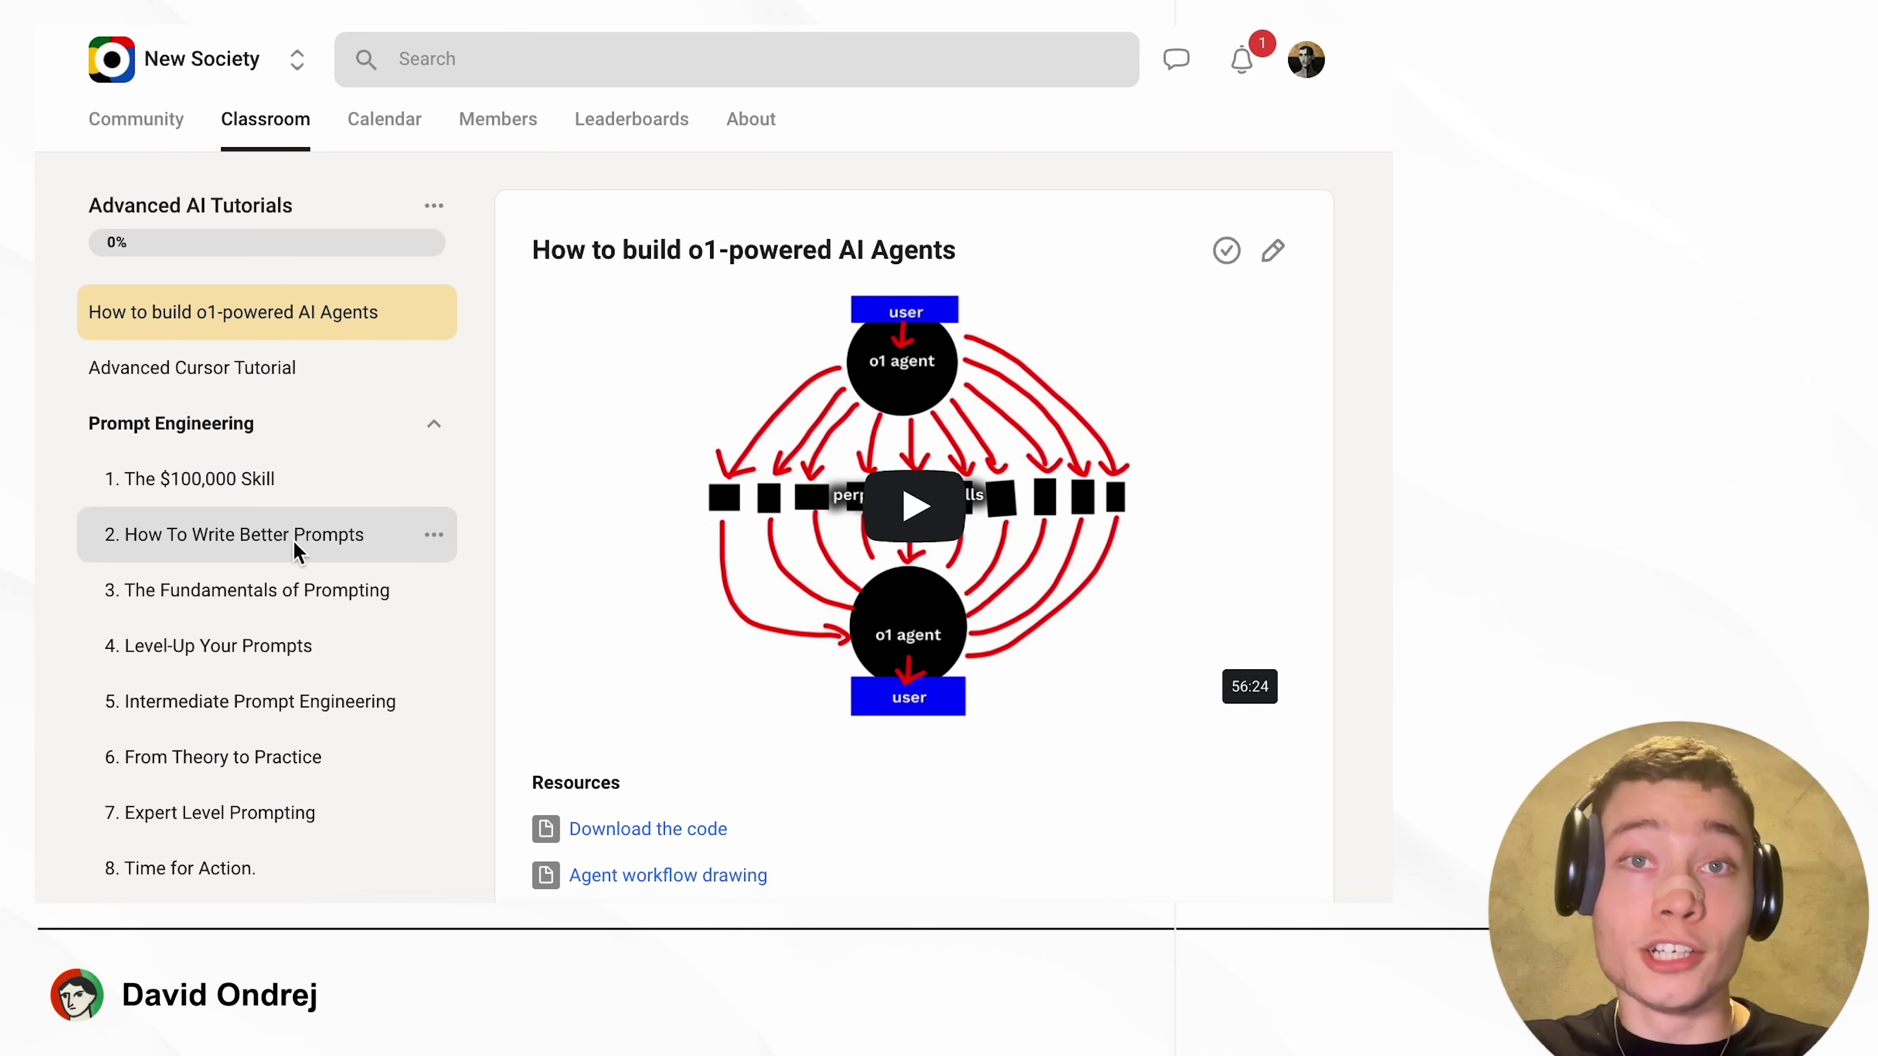
{"action": "left_click", "coordinate": [295, 137]}
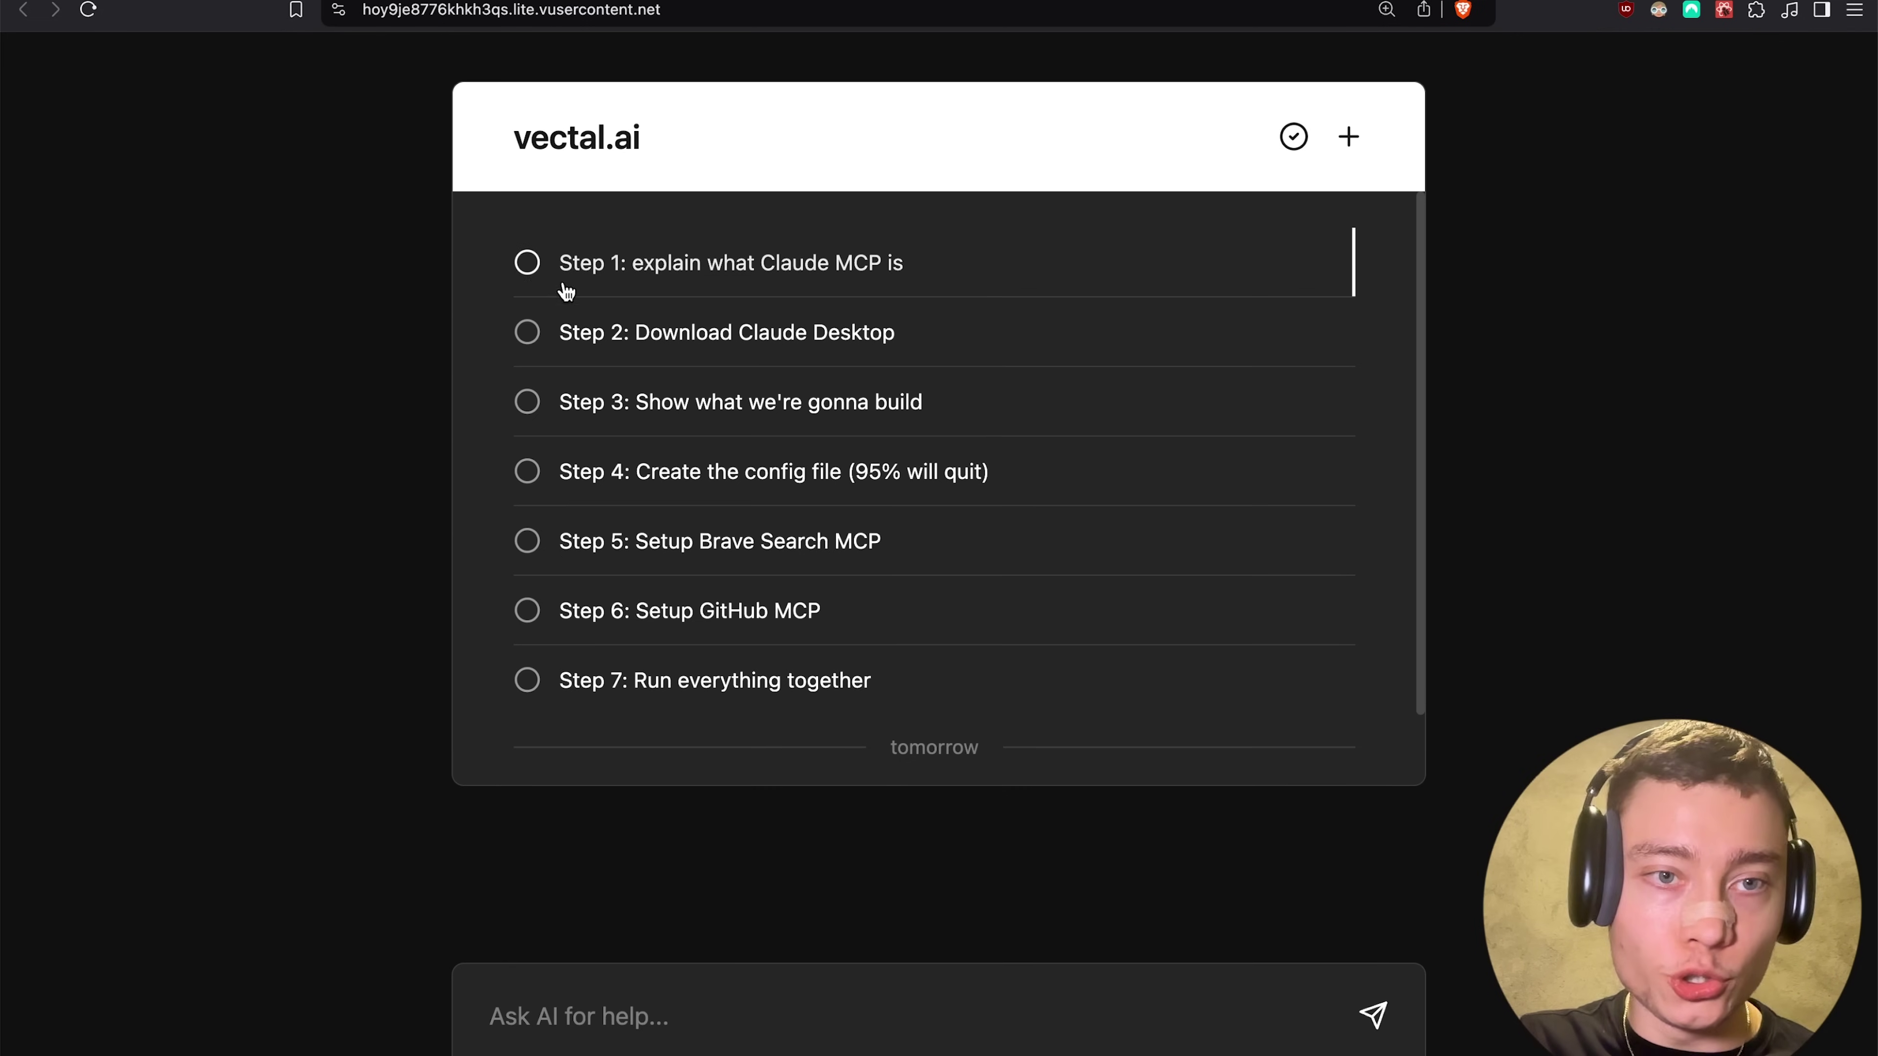
- Mark the Step 1 task complete and open the Step 2 task to get the Claude Desktop download link
{"action": "left_click", "coordinate": [527, 262]}
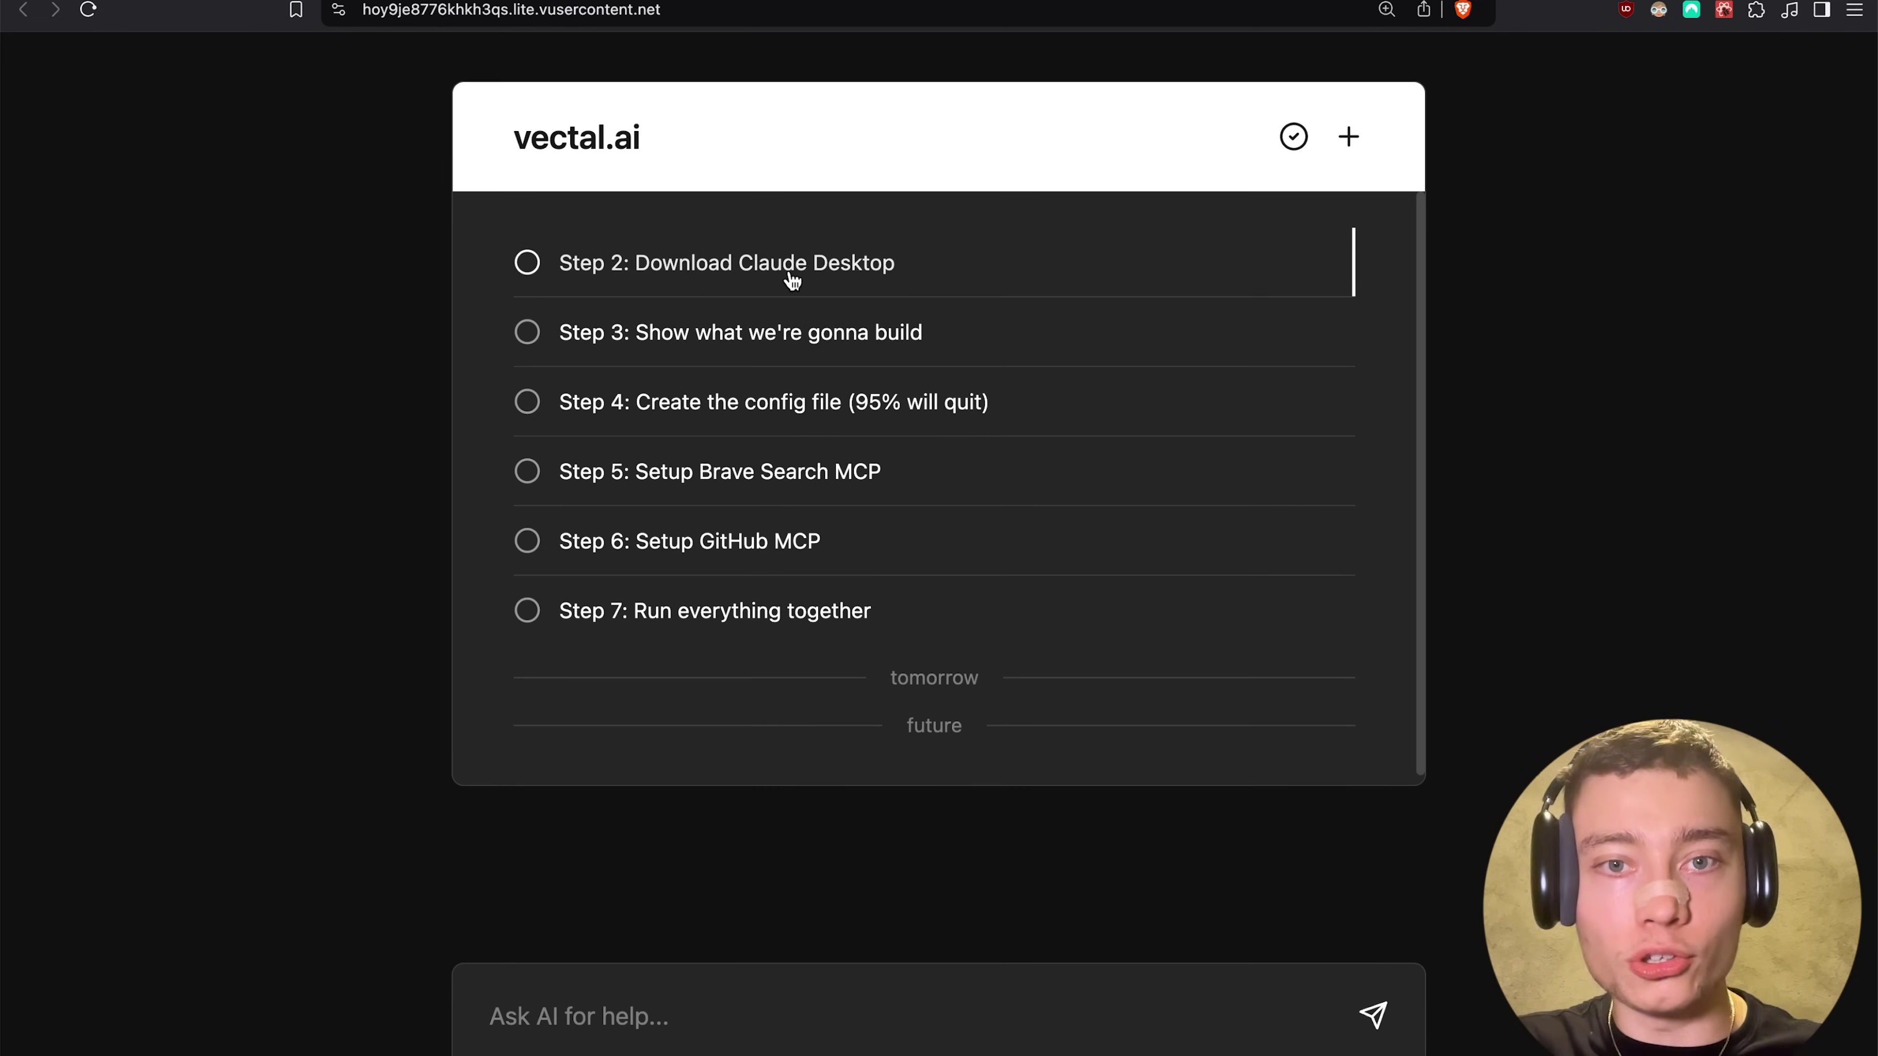
{"action": "left_click", "coordinate": [791, 281]}
{"action": "triple_click", "coordinate": [791, 603]}
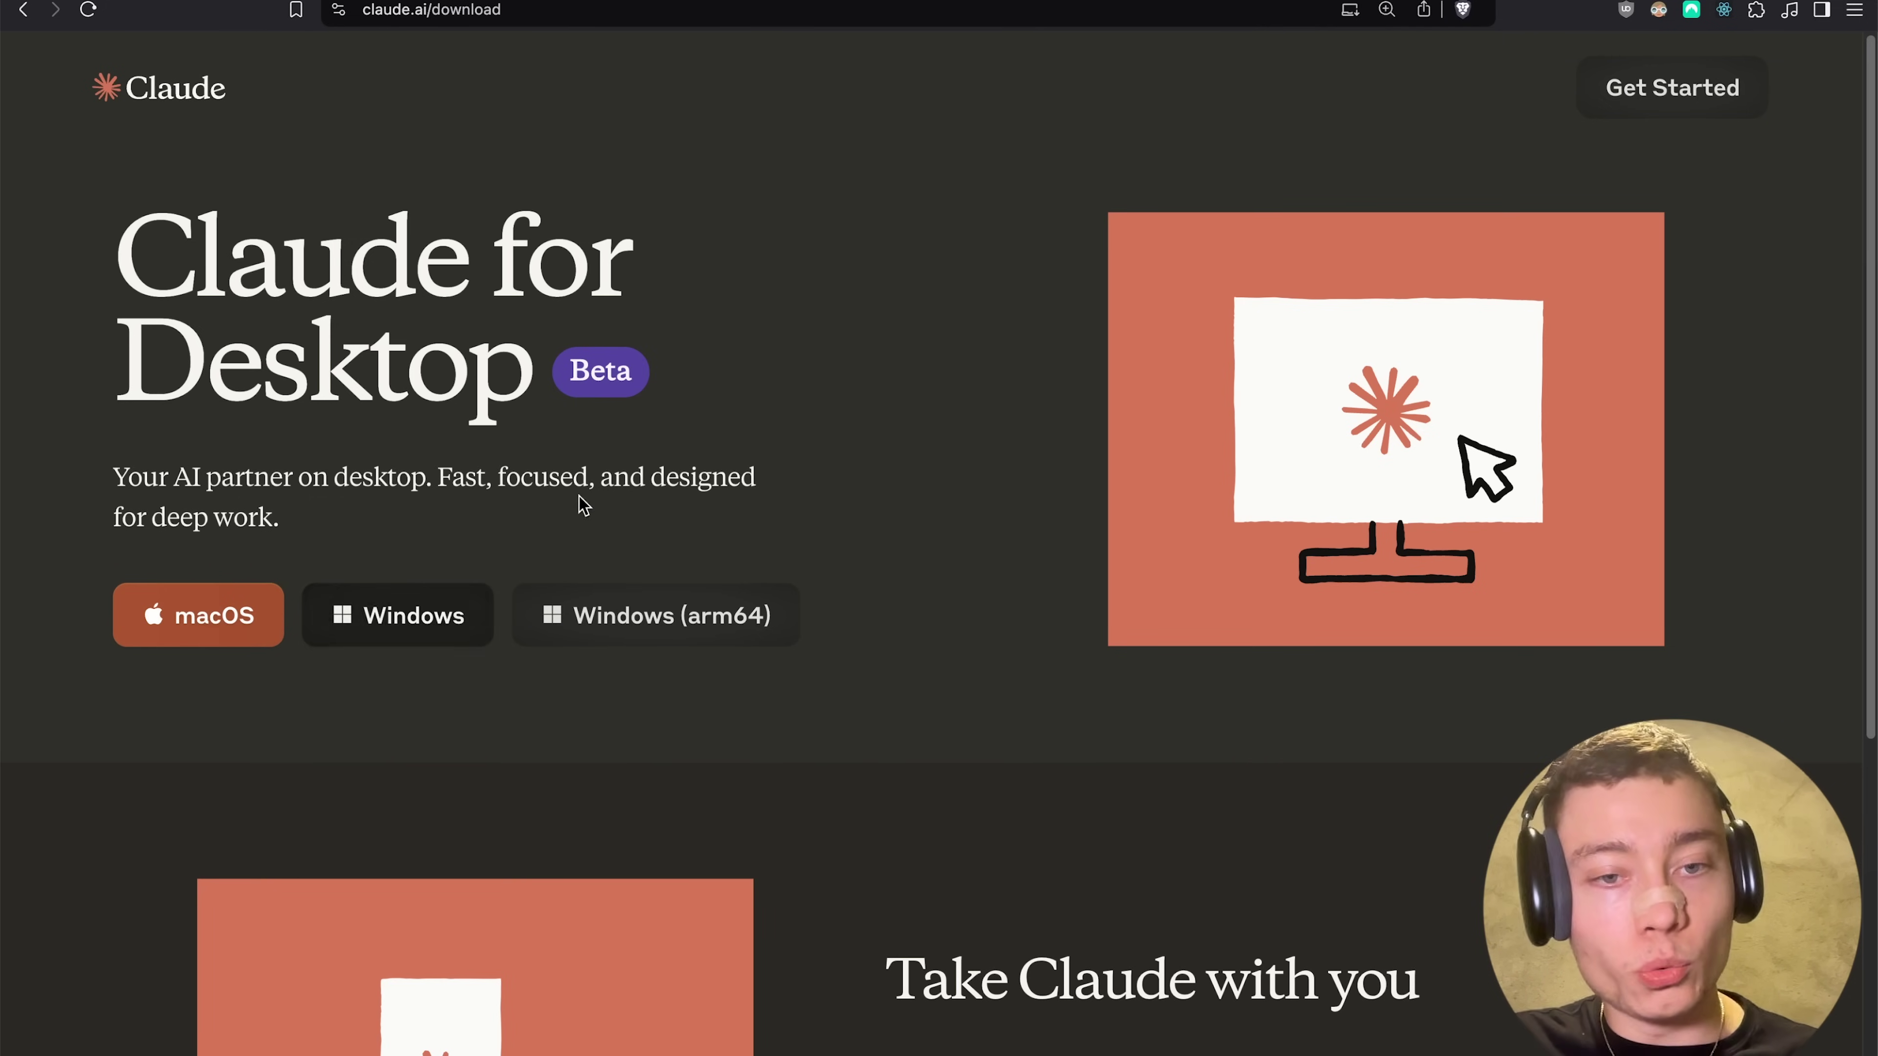
- Download the macOS version of Claude for Desktop and install it into Applications from Claude (1).dmg
{"action": "left_click", "coordinate": [196, 624]}
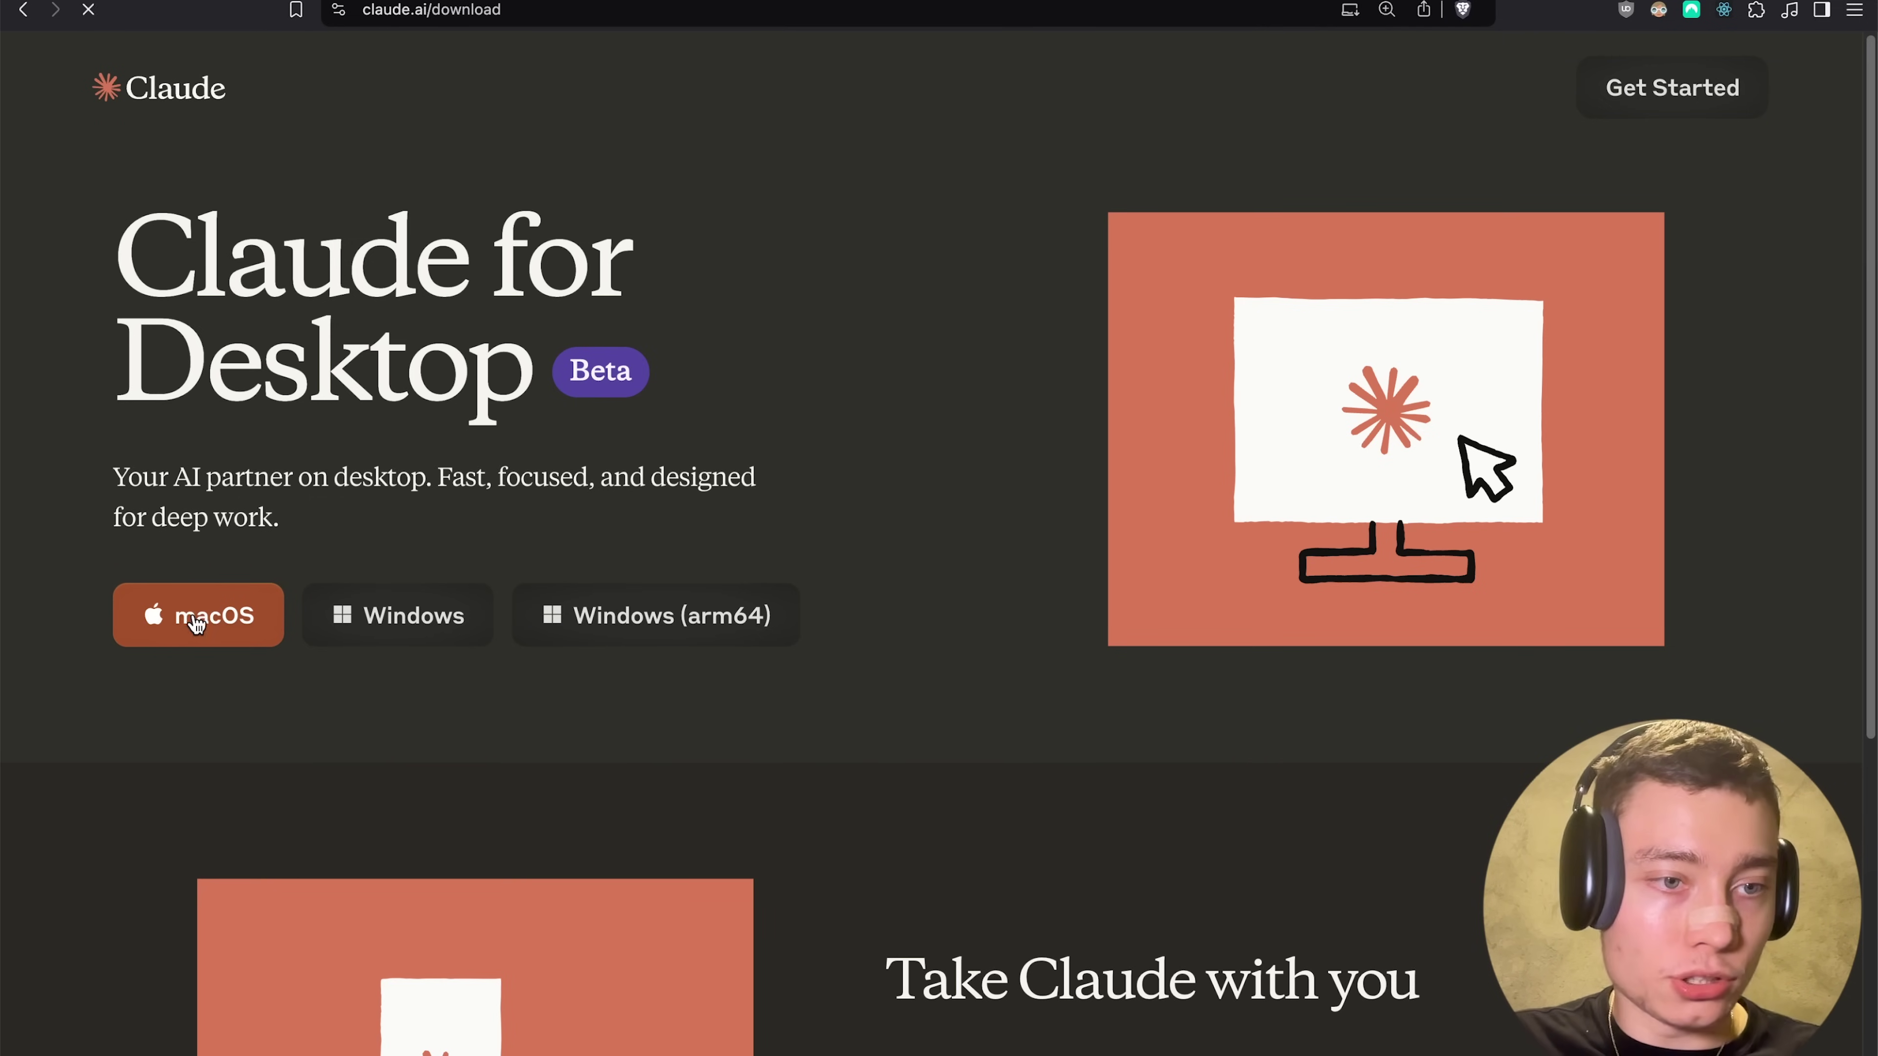
{"action": "left_click", "coordinate": [1095, 606]}
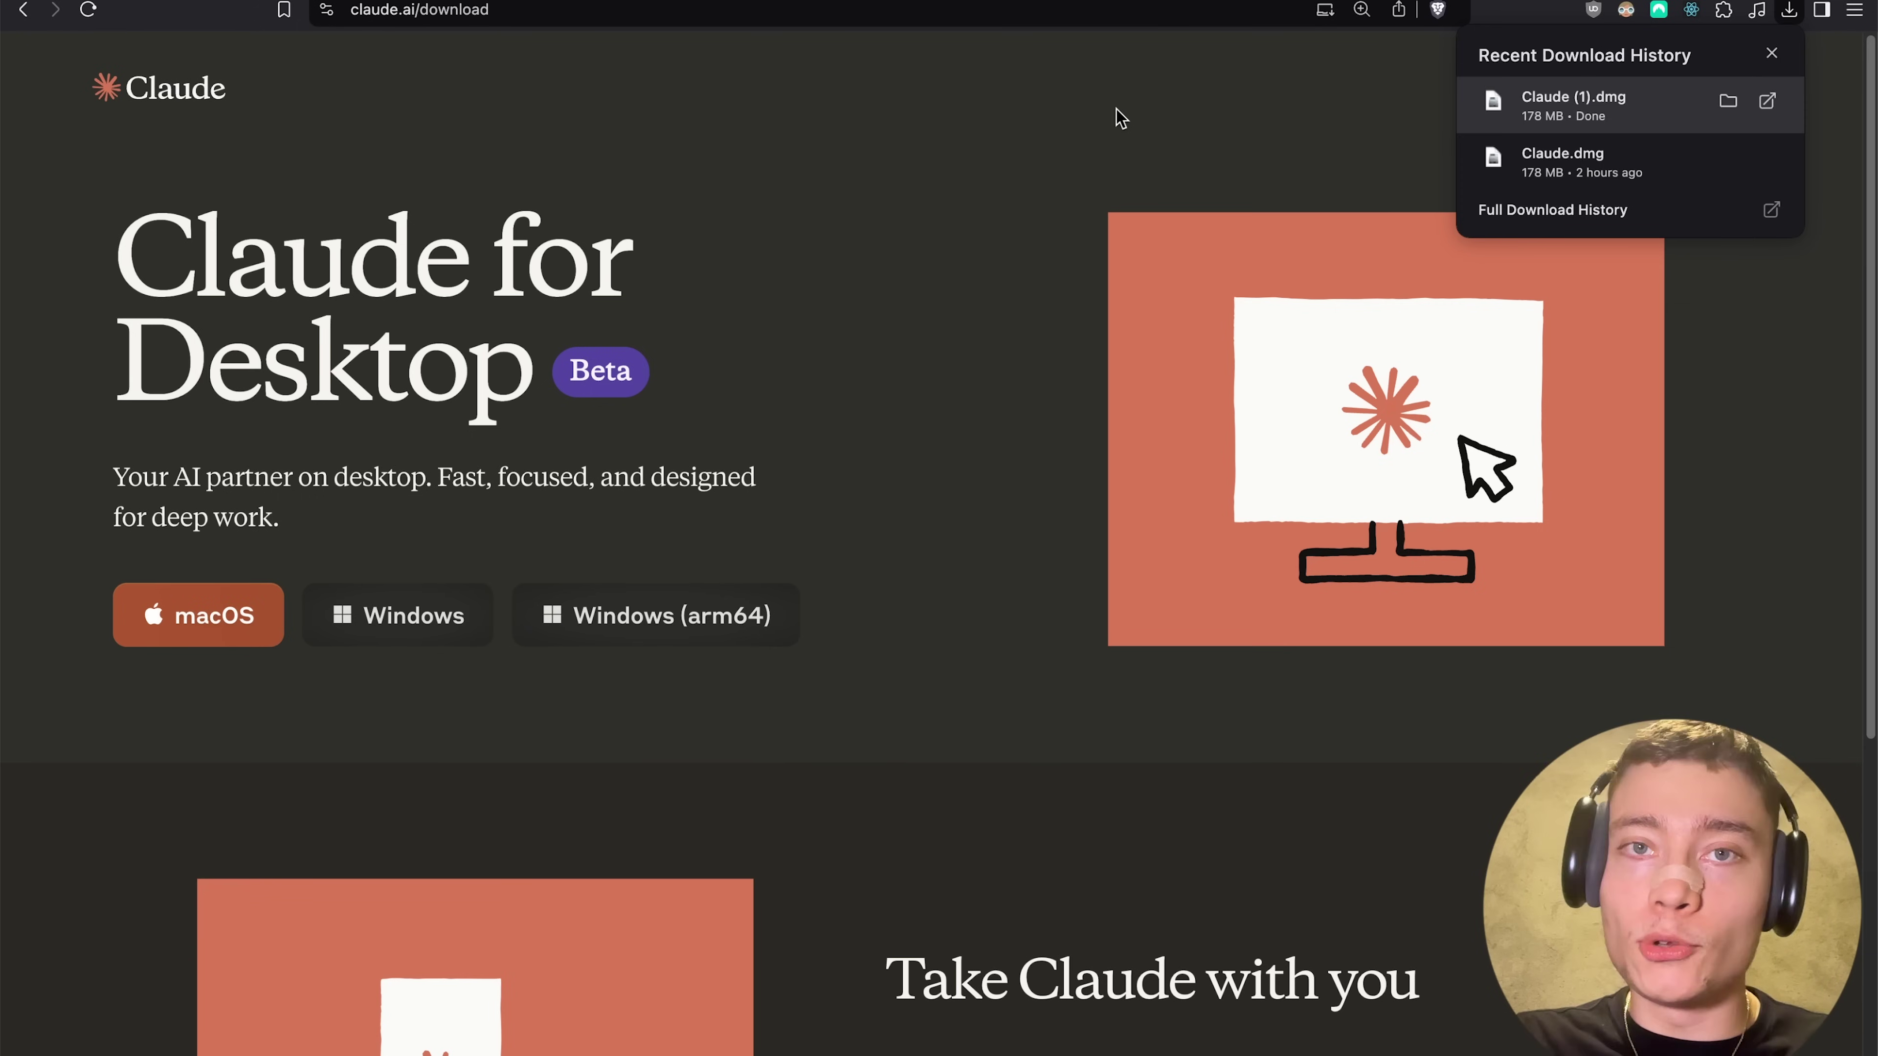
{"action": "left_click", "coordinate": [1589, 111]}
{"action": "left_click_drag", "start_coordinate": [644, 456], "coordinate": [914, 494]}
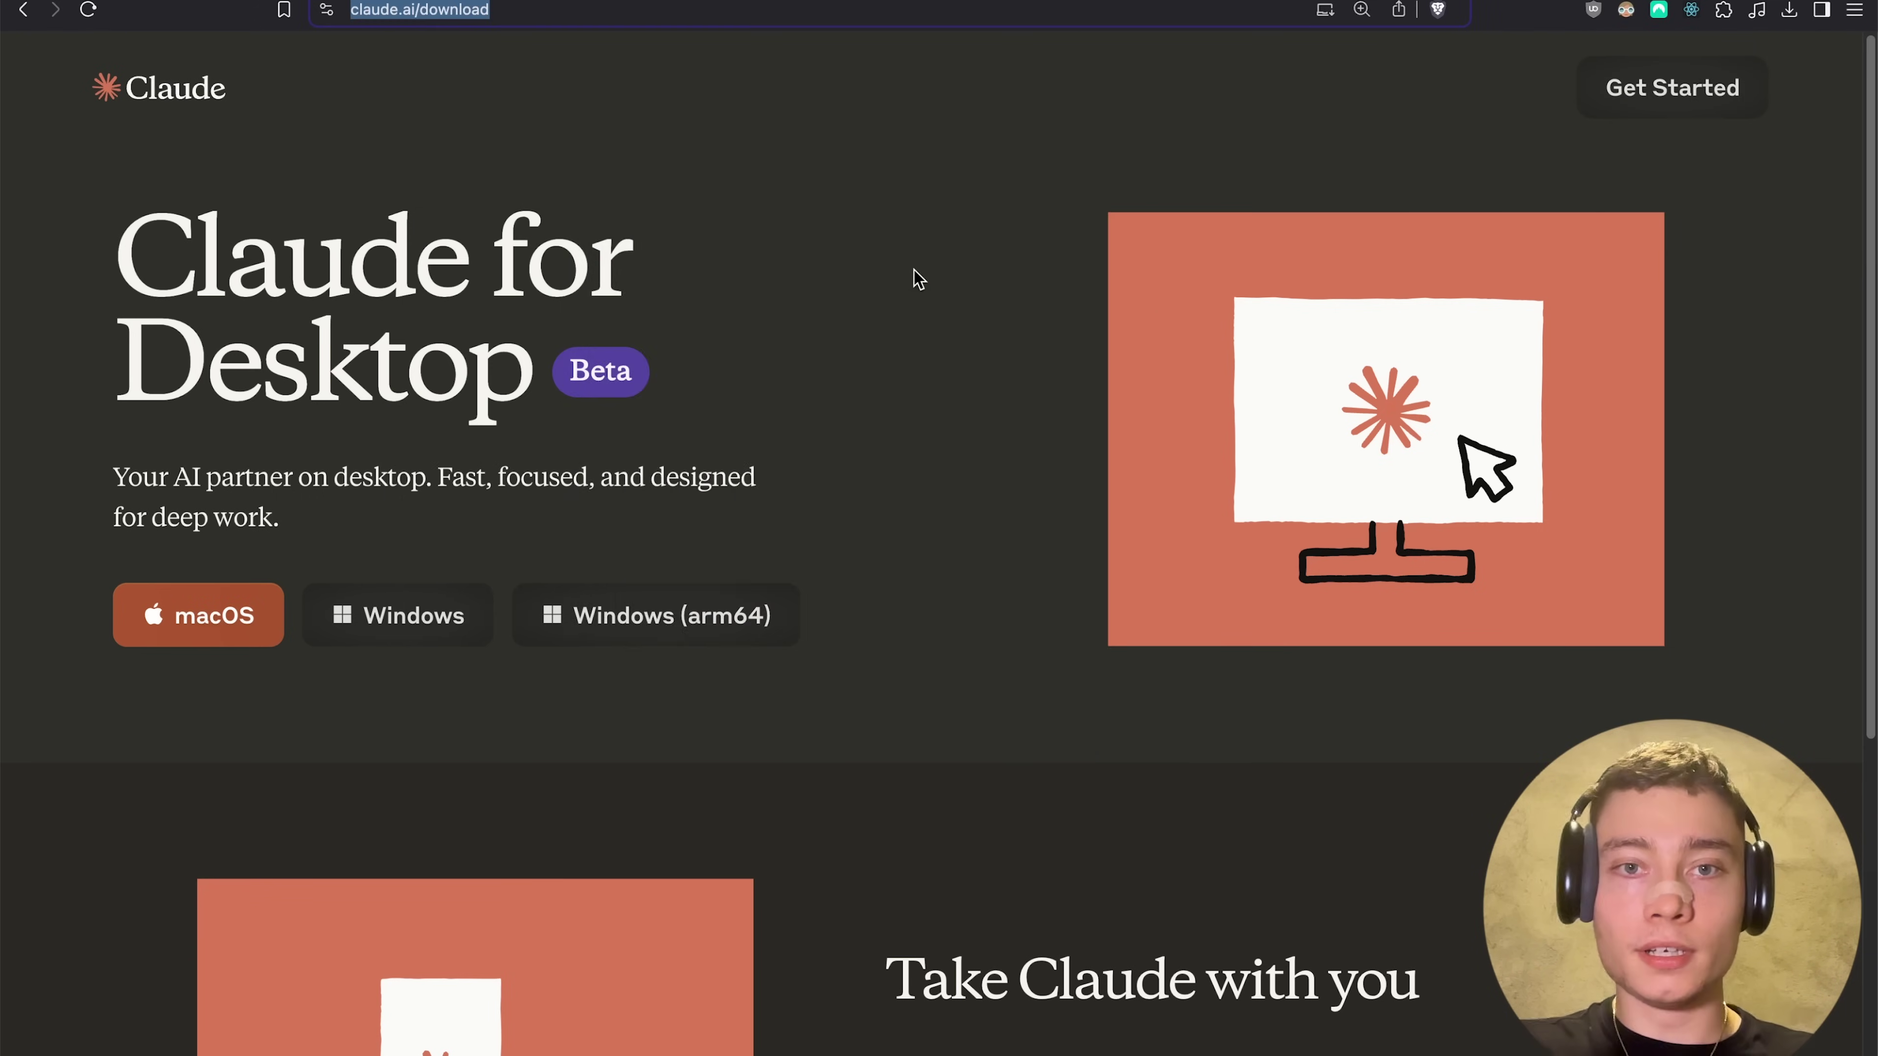
- Switch to Finder and locate the Claude app in the Applications folder
{"action": "key", "text": "super+space"}
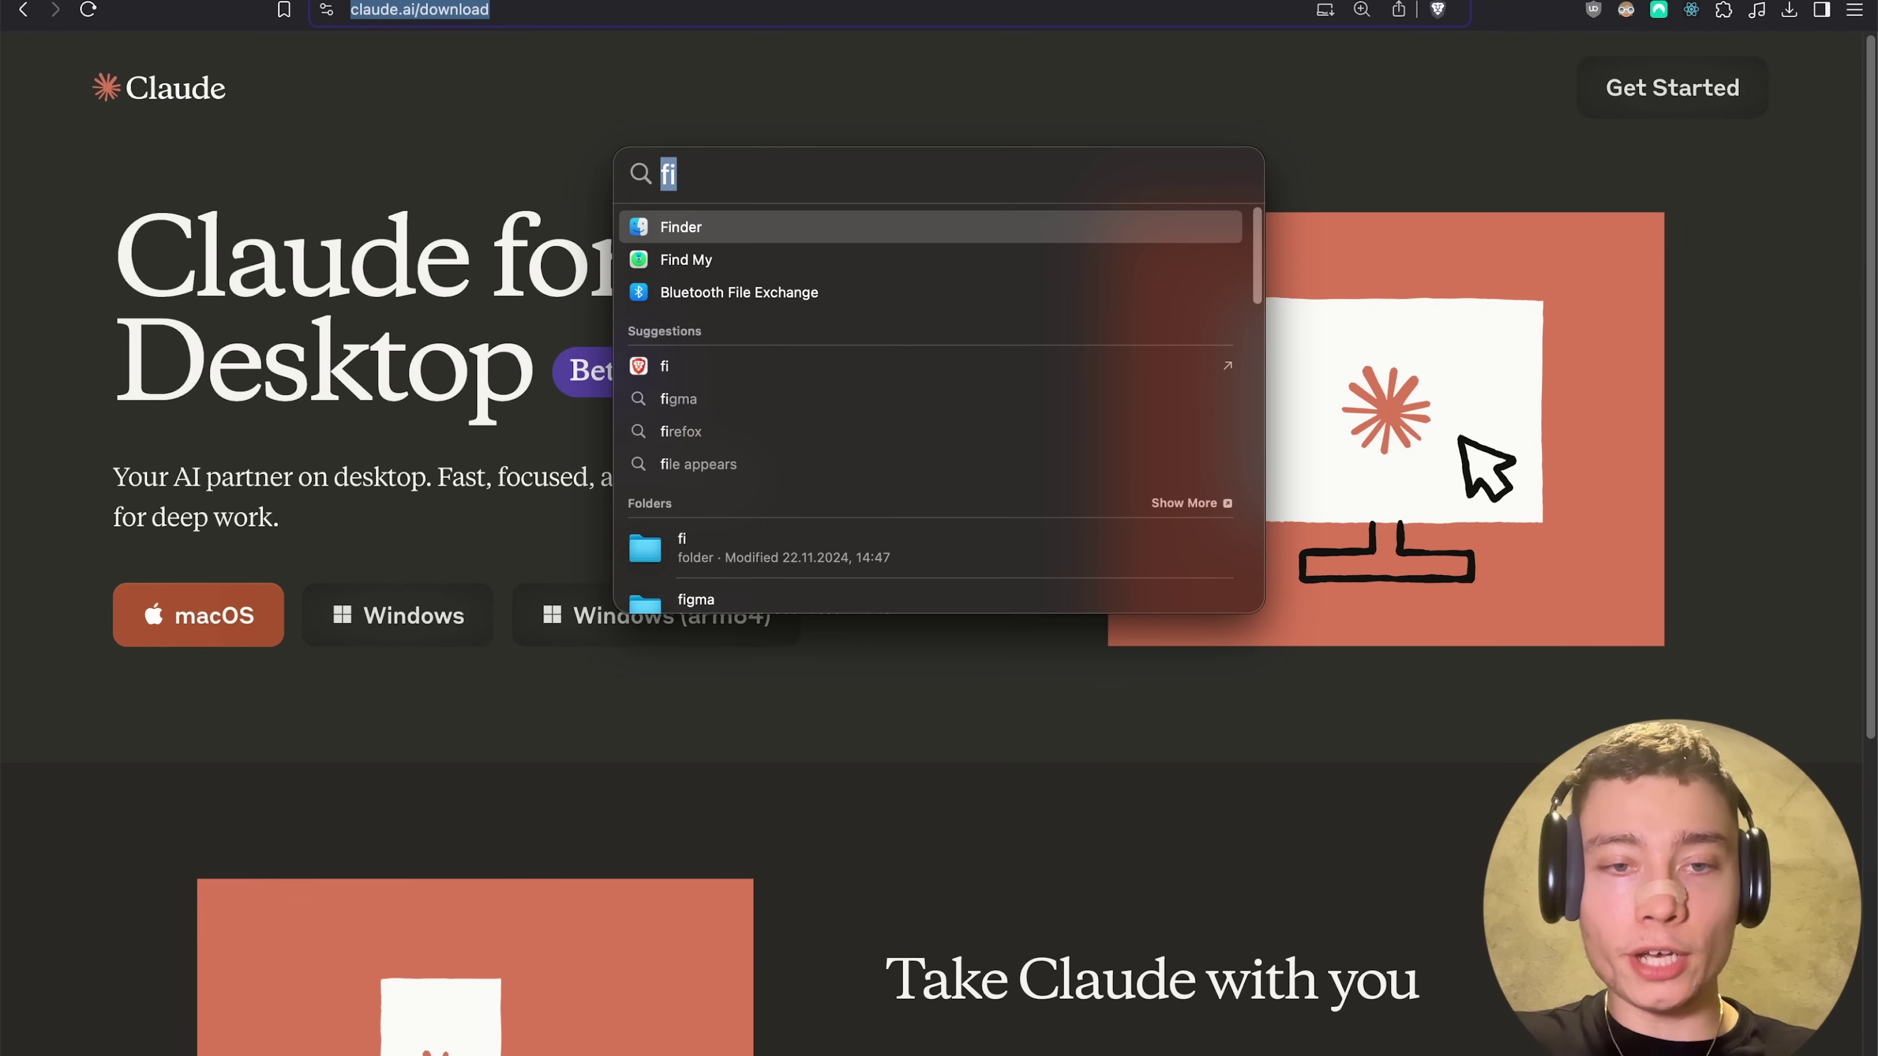
{"action": "type", "text": "finder"}
{"action": "key", "text": "Return"}
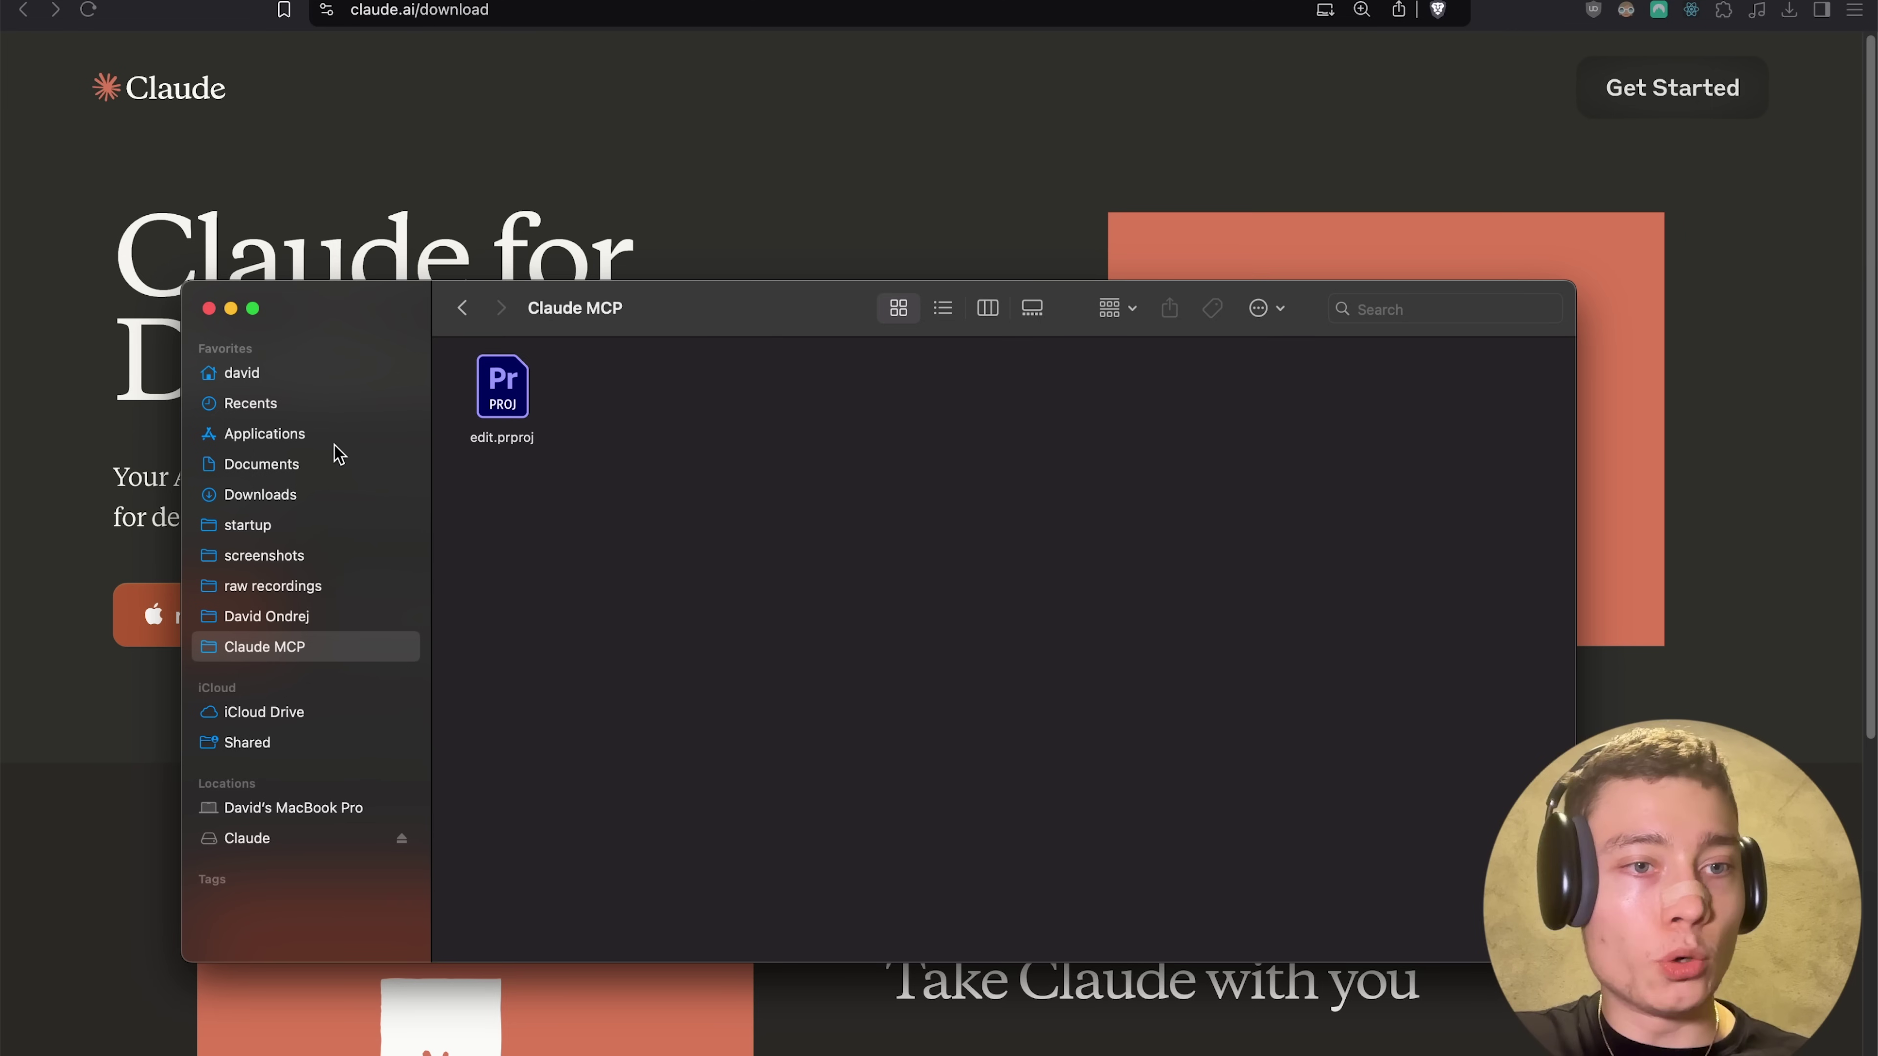
{"action": "left_click", "coordinate": [296, 434]}
{"action": "left_click_drag", "start_coordinate": [649, 314], "coordinate": [674, 170]}
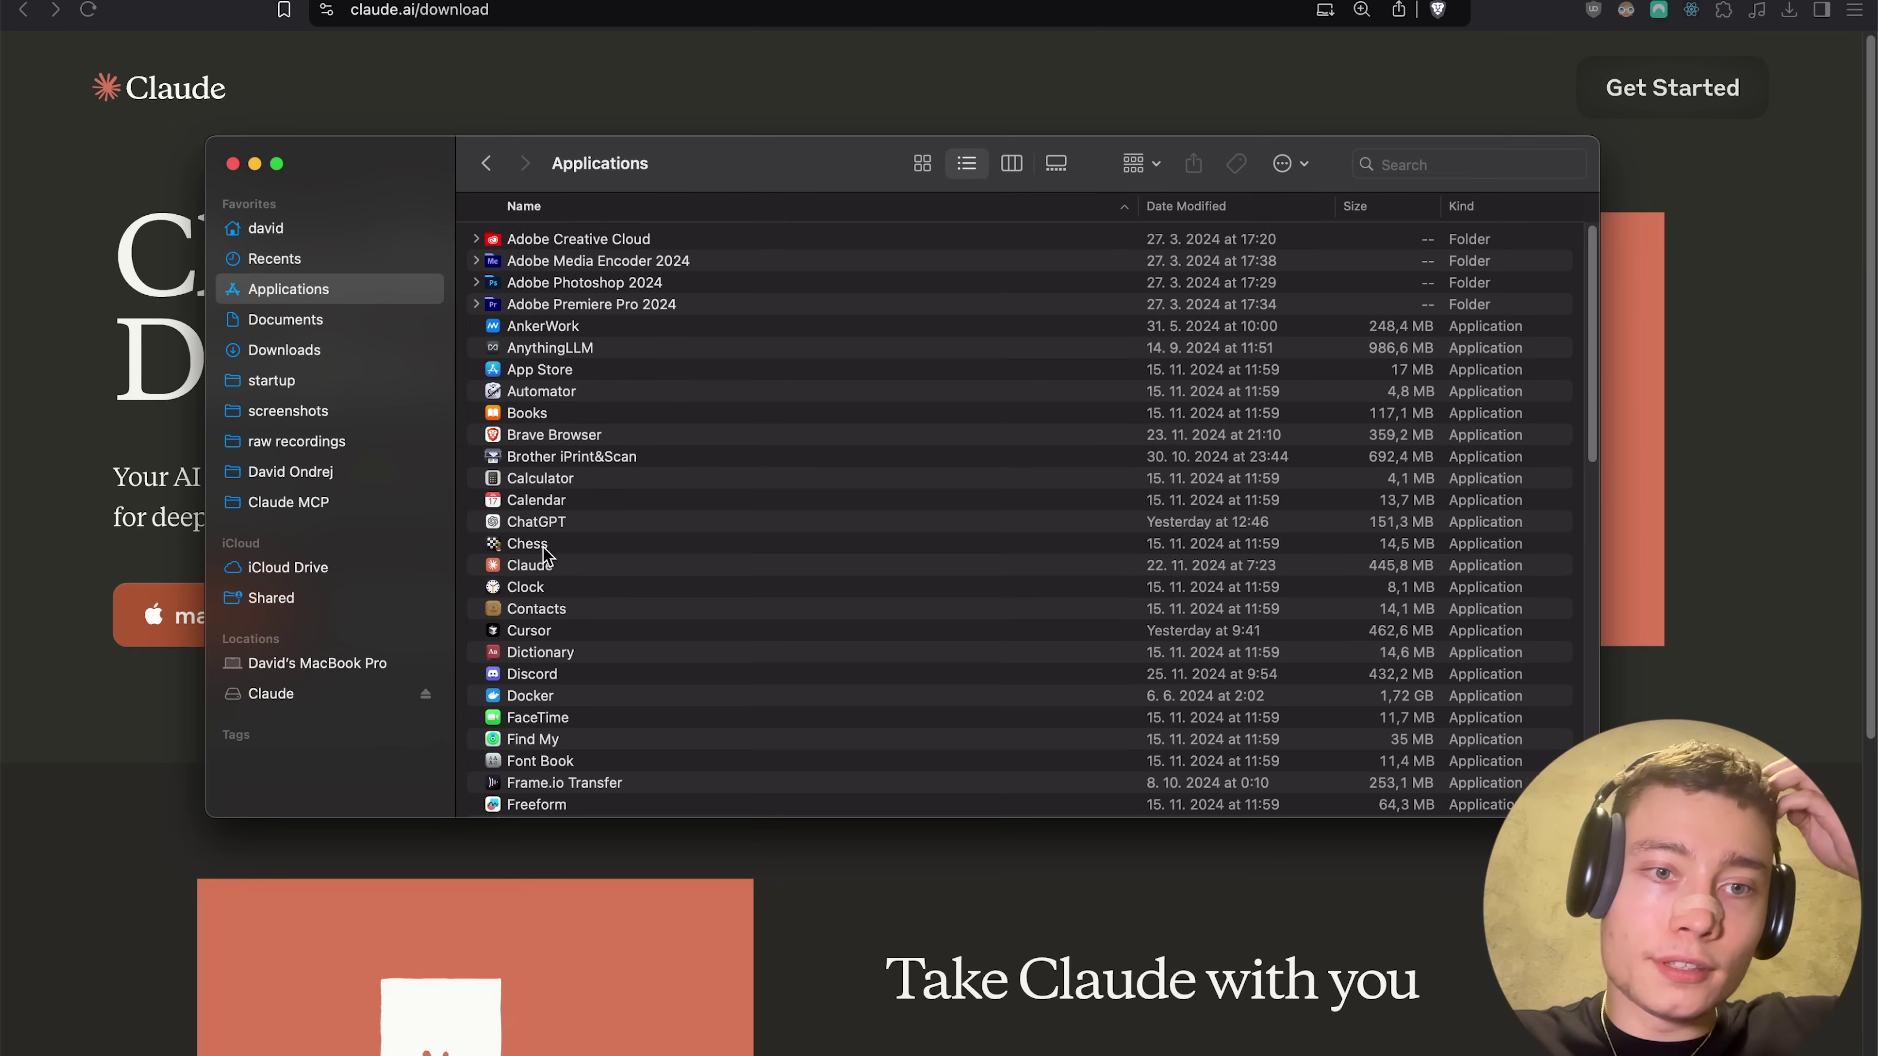
{"action": "left_click", "coordinate": [547, 569]}
- Launch the Claude desktop app and mark the Step 2 task complete in the vectal.ai list
{"action": "key", "text": "super+space"}
{"action": "type", "text": "claude"}
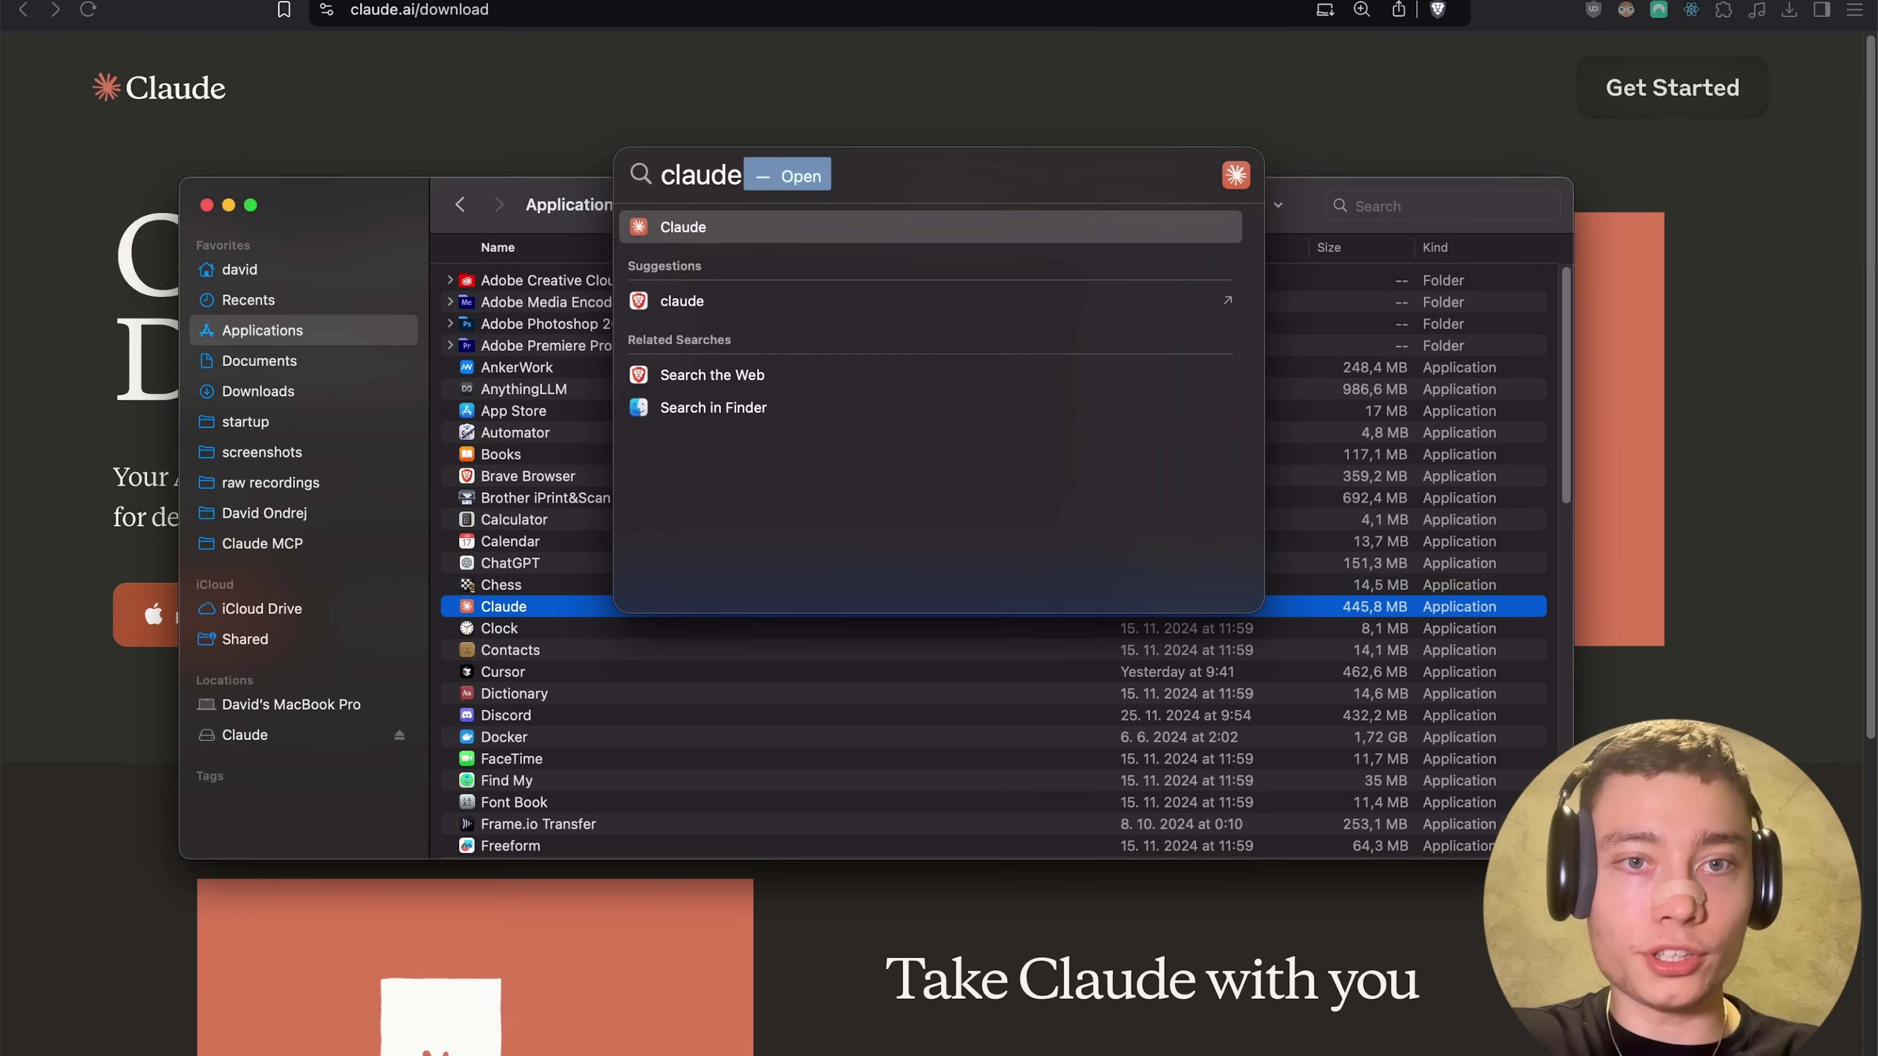
{"action": "key", "text": "Return"}
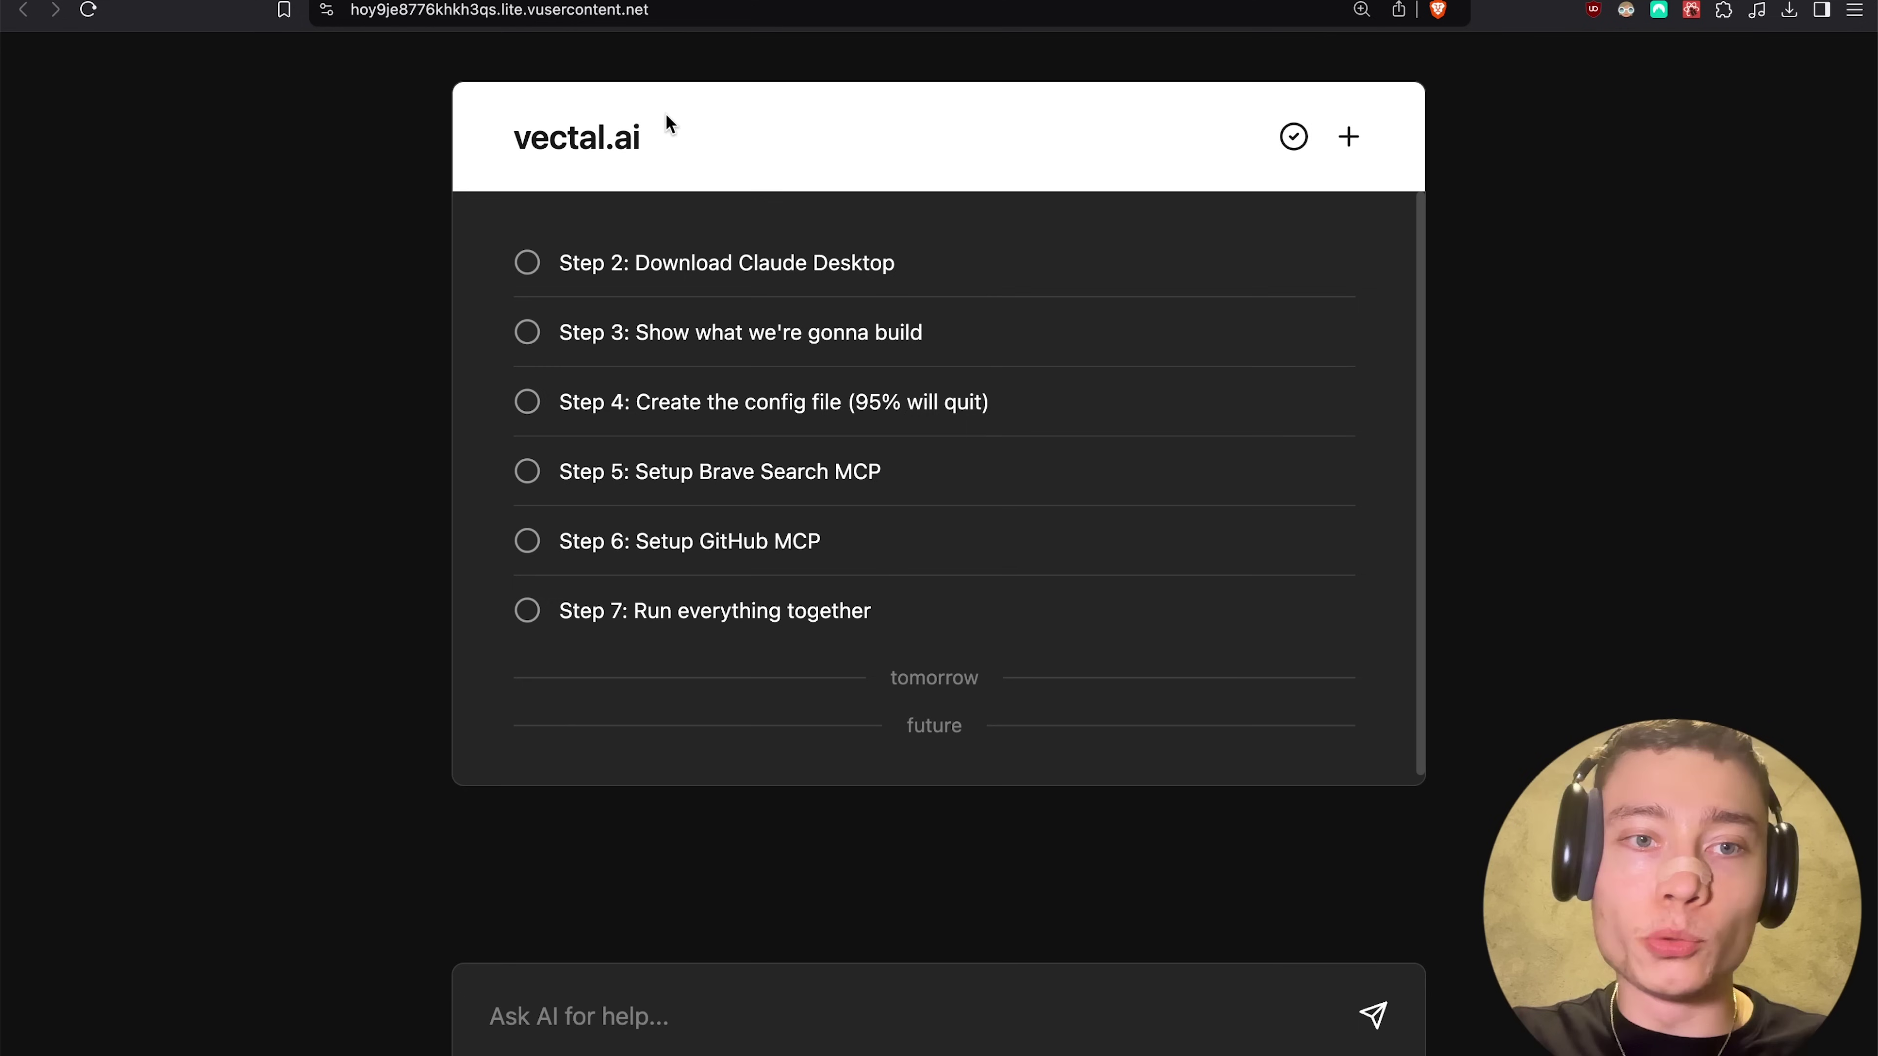
{"action": "left_click", "coordinate": [526, 262]}
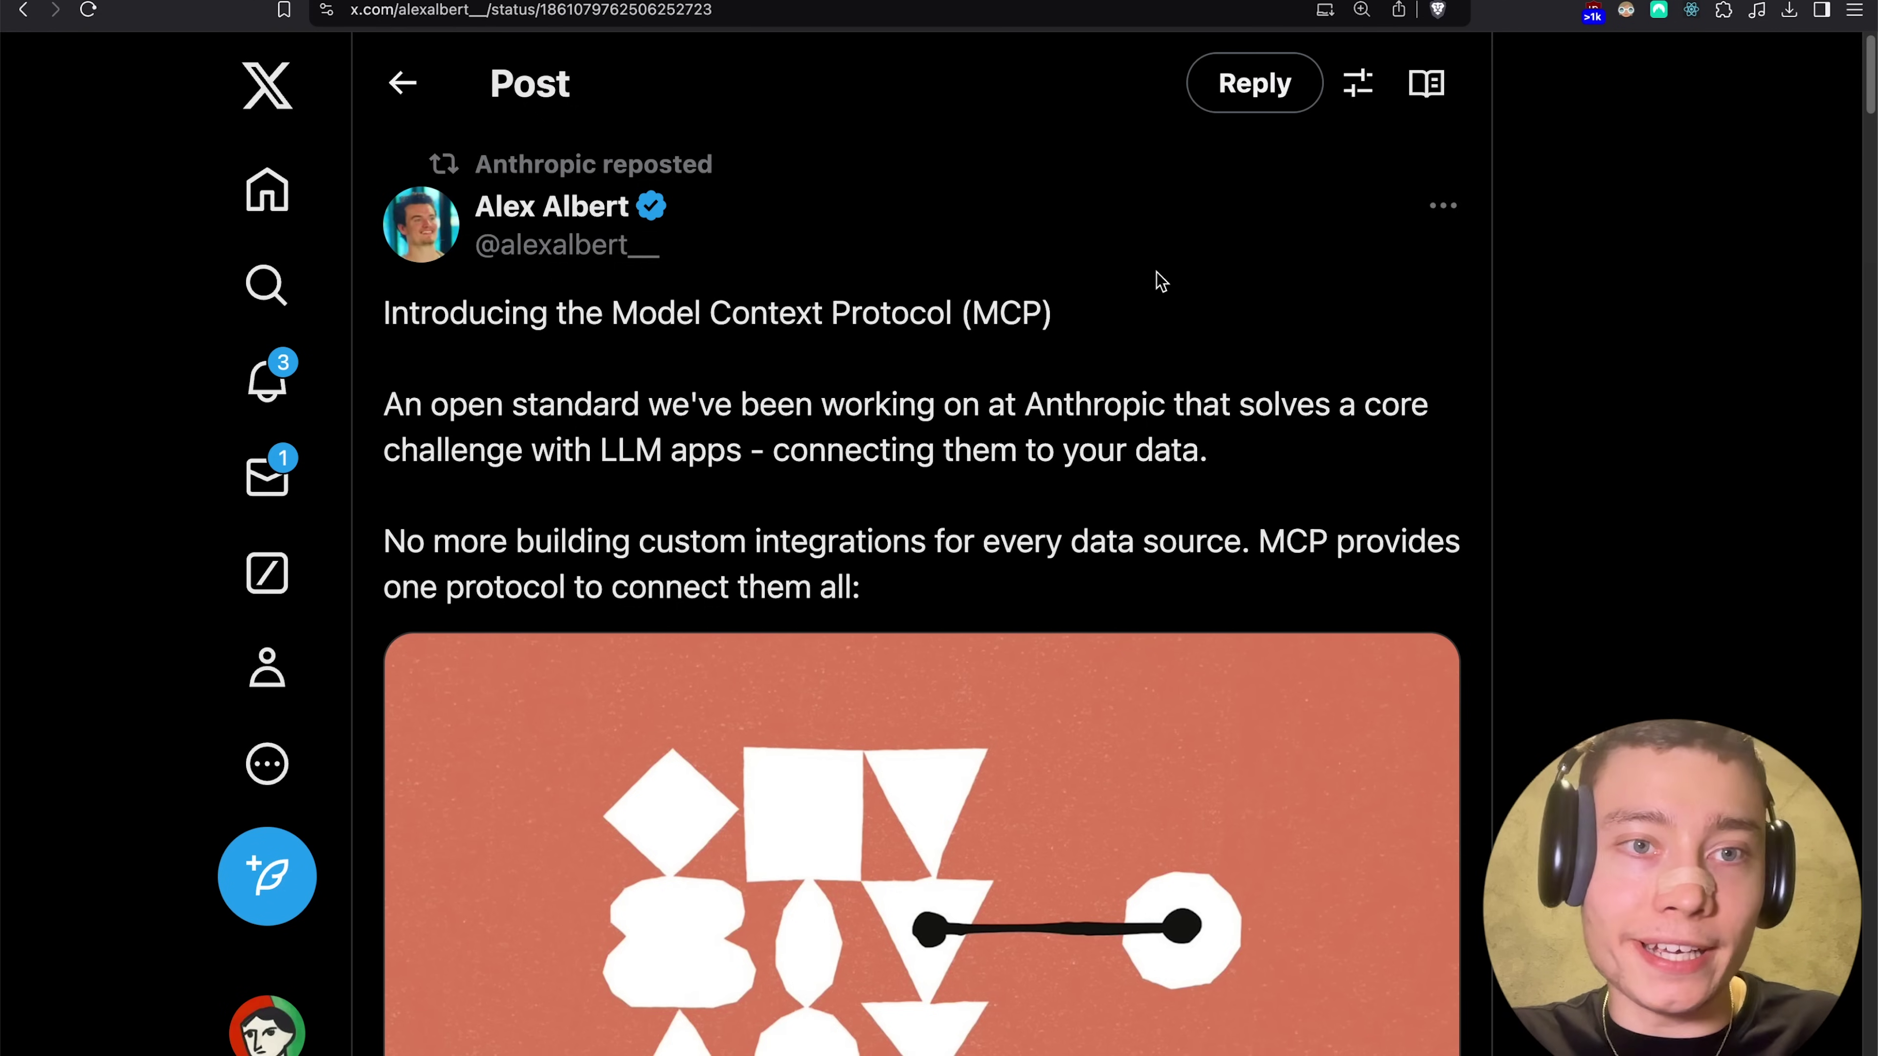
- Examine the X thread introducing the Model Context Protocol, including its author's profile and the Claude desktop GitHub demo
{"action": "mouse_move", "coordinate": [551, 215]}
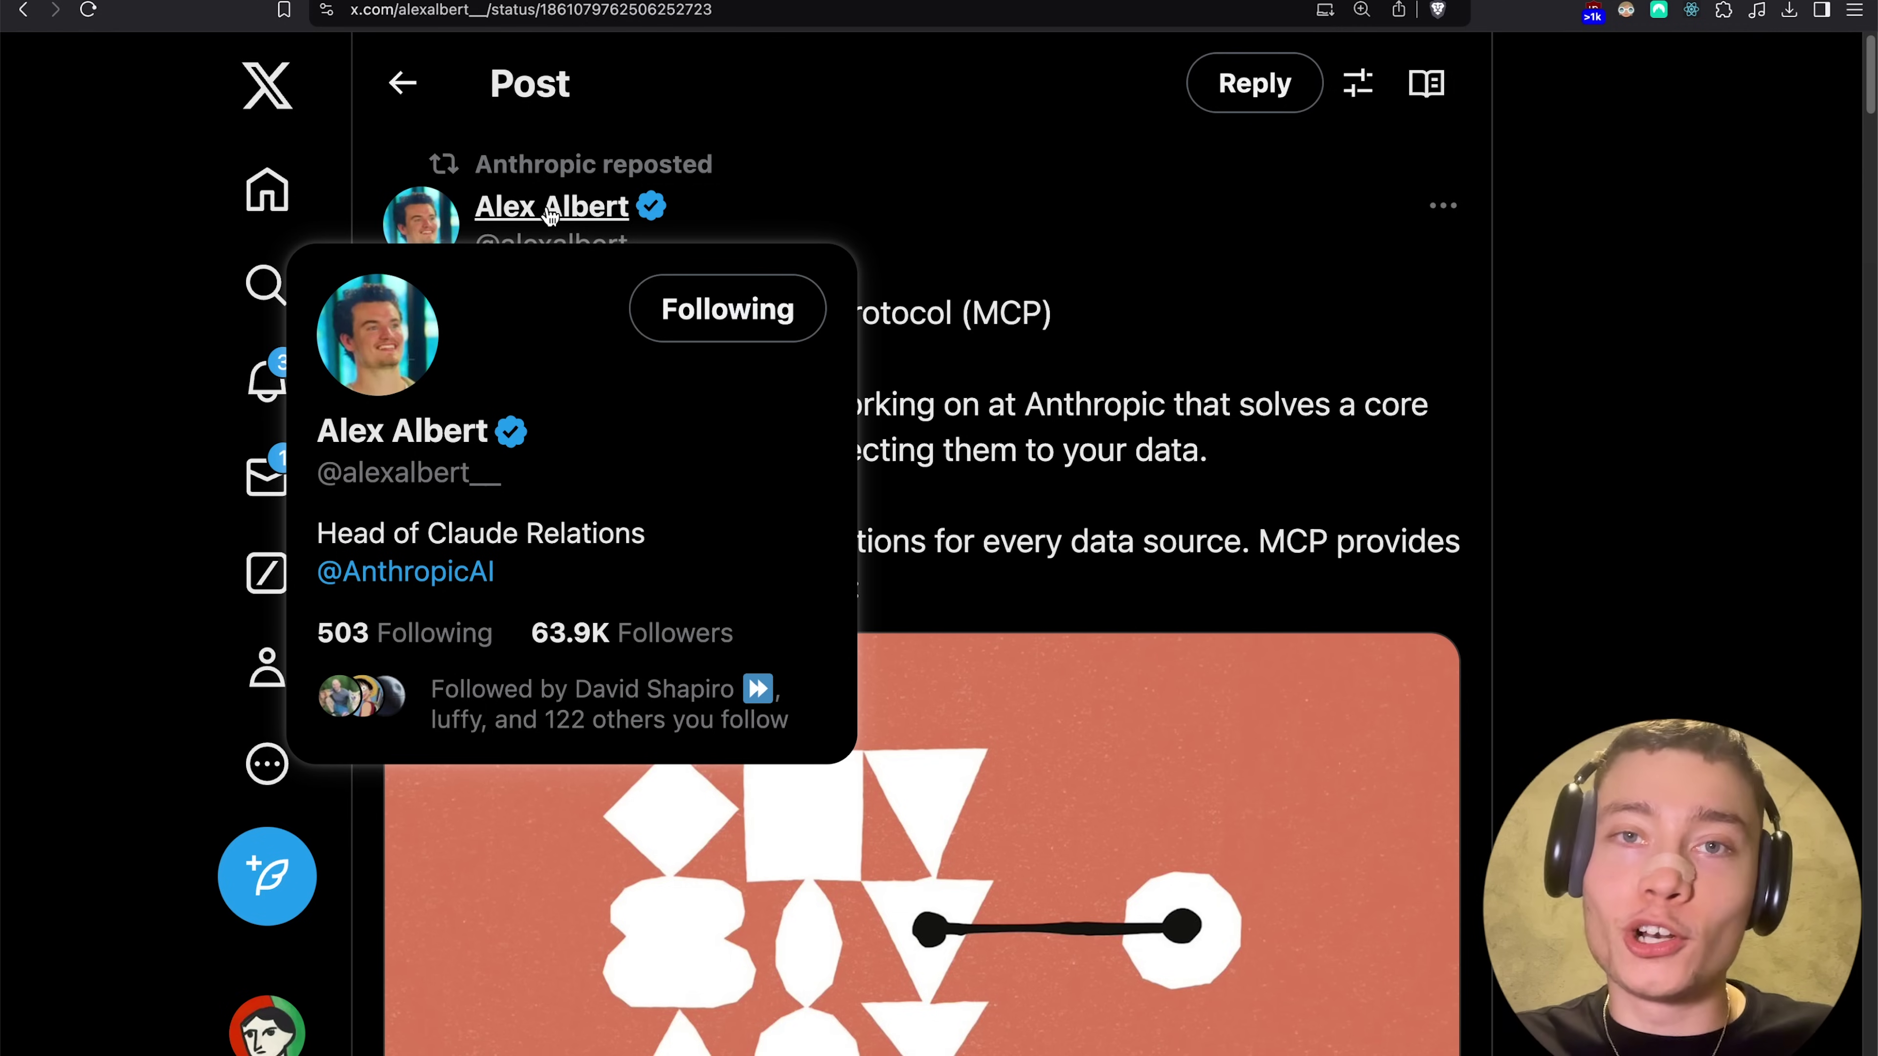
{"action": "scroll", "coordinate": [955, 244], "scroll_direction": "down", "scroll_amount": 15}
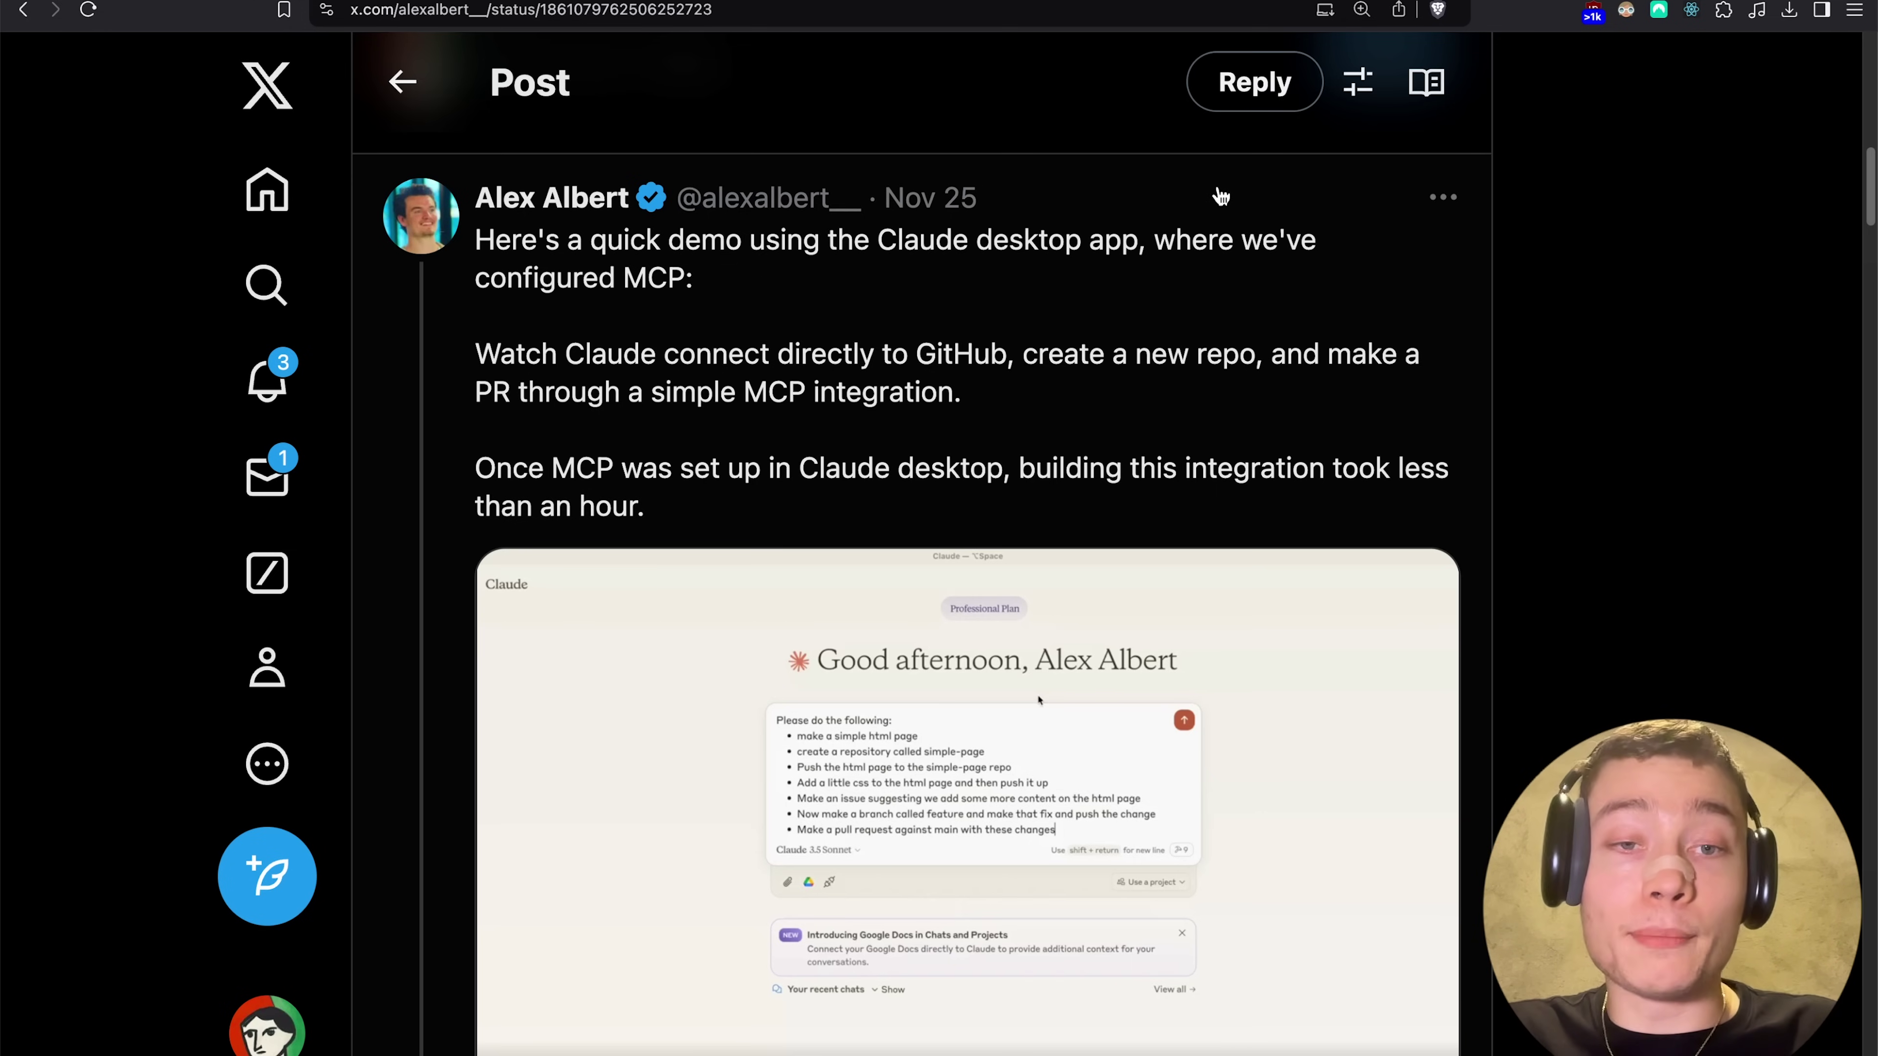
{"action": "scroll", "coordinate": [1274, 235], "scroll_direction": "down", "scroll_amount": 1}
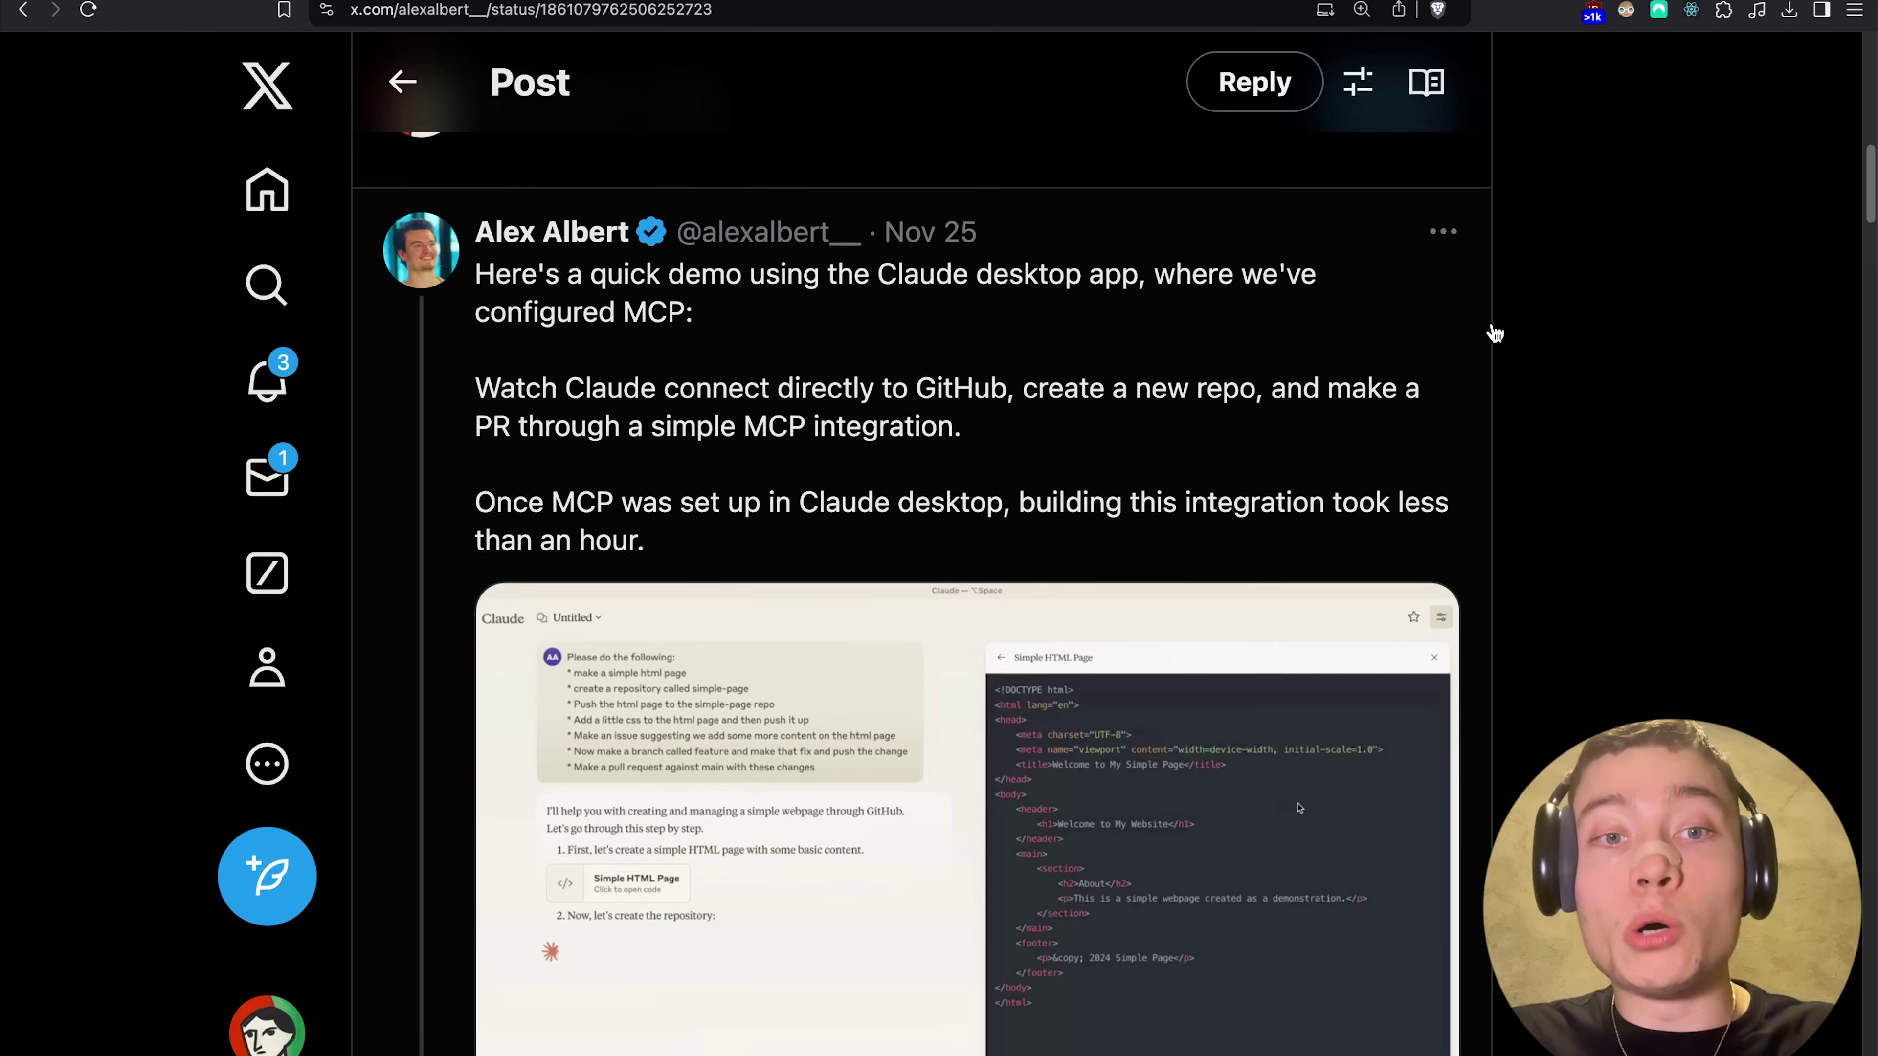
{"action": "scroll", "coordinate": [1504, 315], "scroll_direction": "down", "scroll_amount": 1}
{"action": "scroll", "coordinate": [1508, 313], "scroll_direction": "down", "scroll_amount": 10}
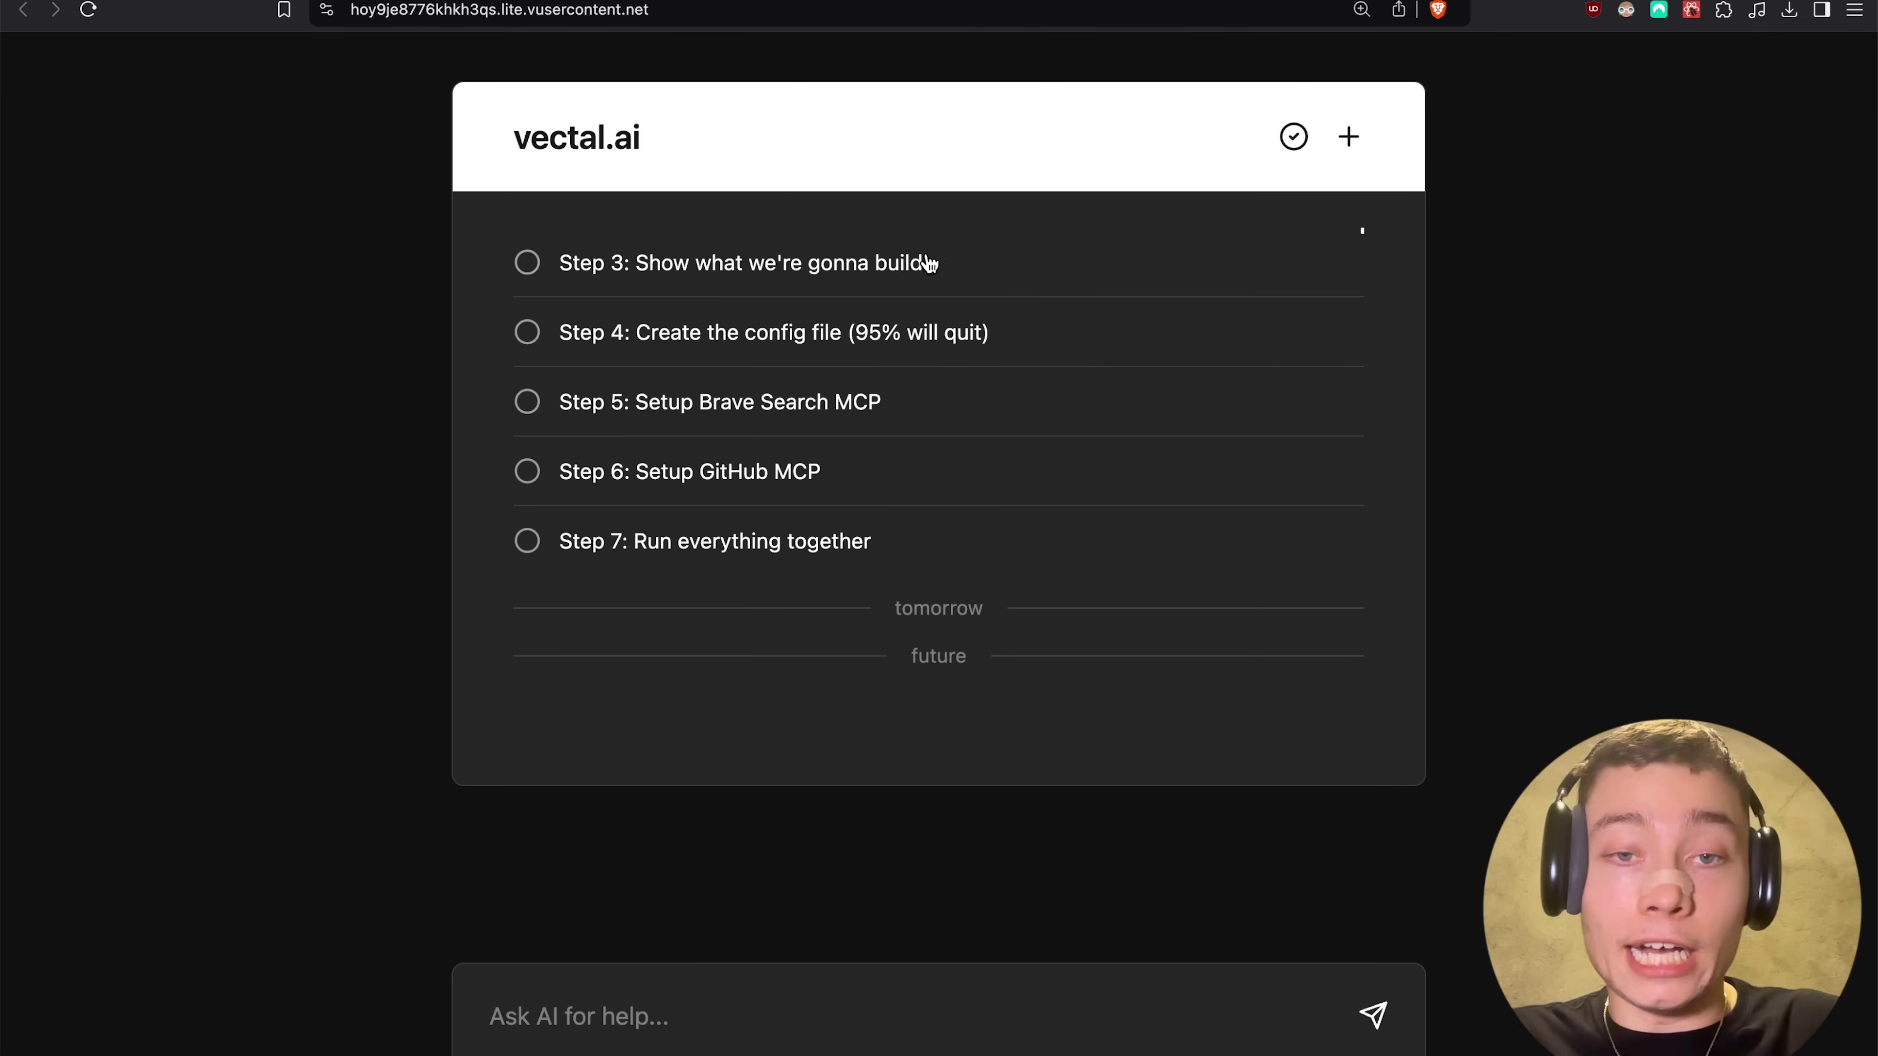
{"action": "scroll", "coordinate": [640, 296], "scroll_direction": "down", "scroll_amount": 1}
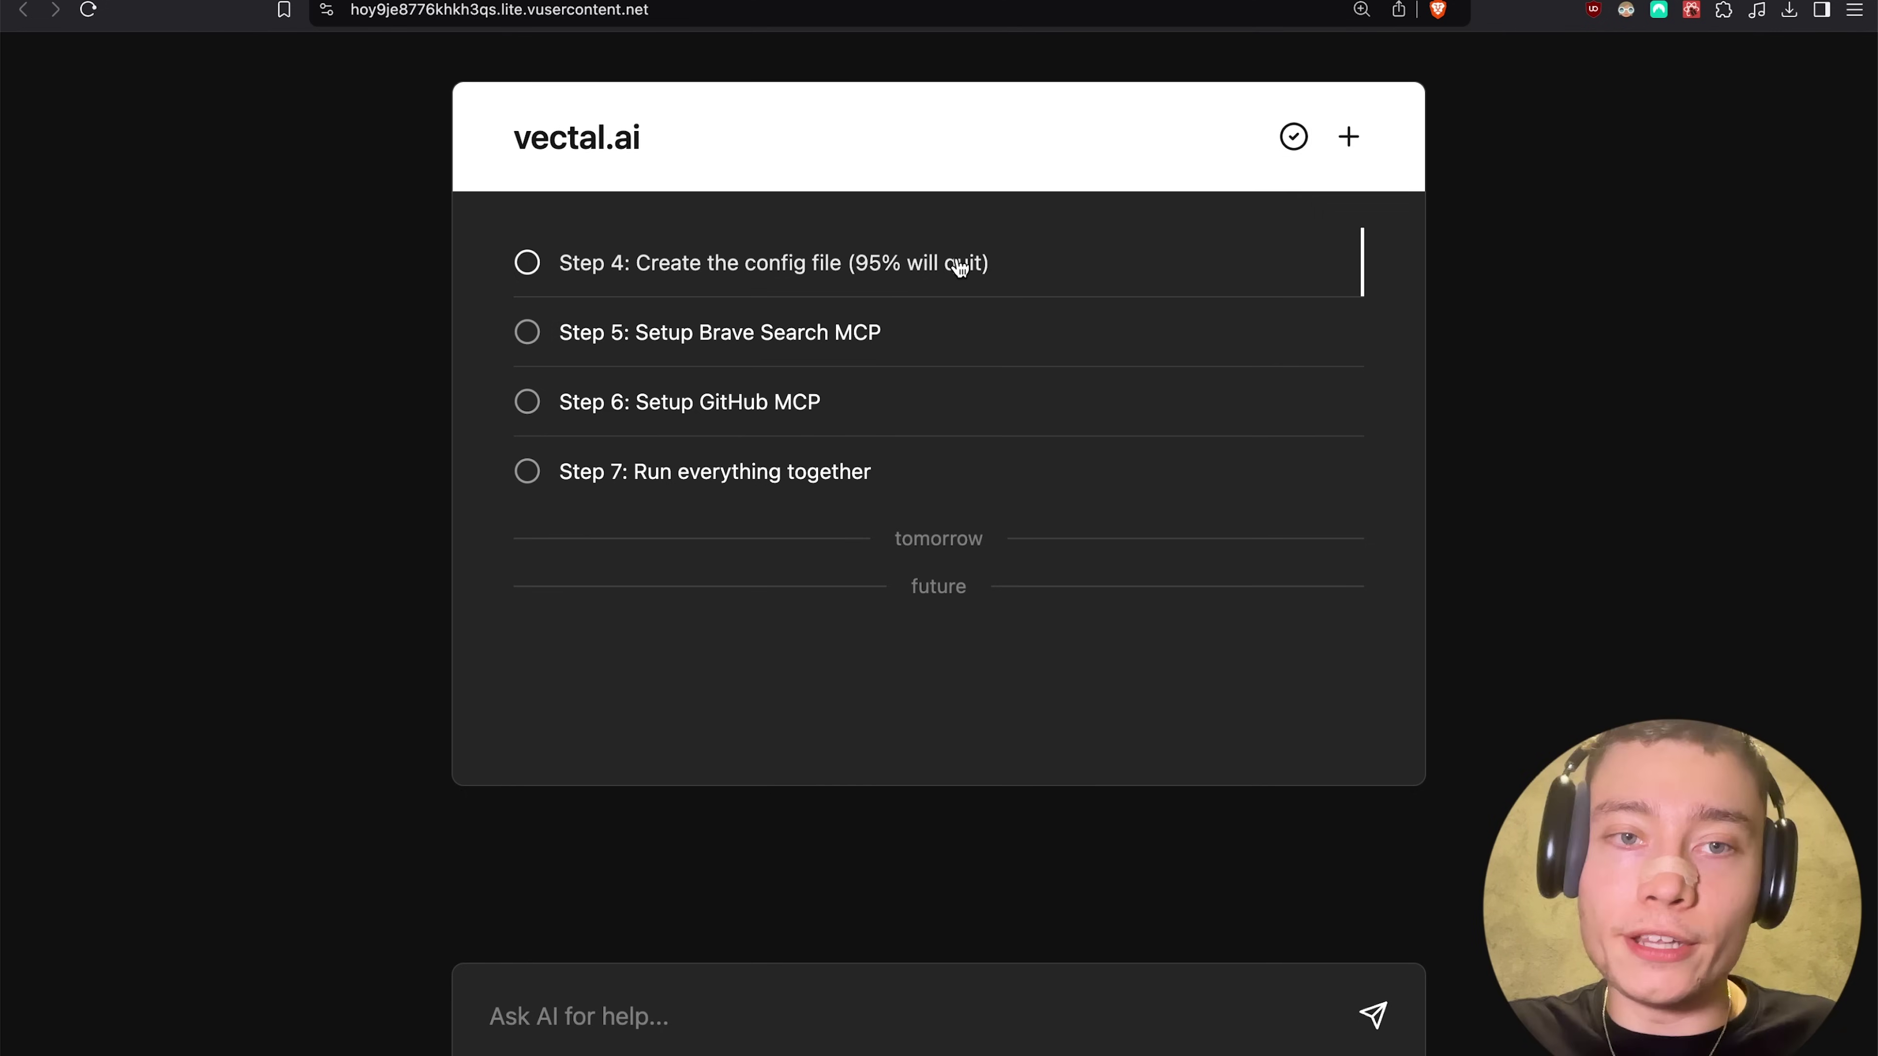
- Copy the command open ~/Library/Application\ Support/Claude from the context of the Step 4 task
{"action": "left_click", "coordinate": [746, 268]}
{"action": "left_click", "coordinate": [672, 587]}
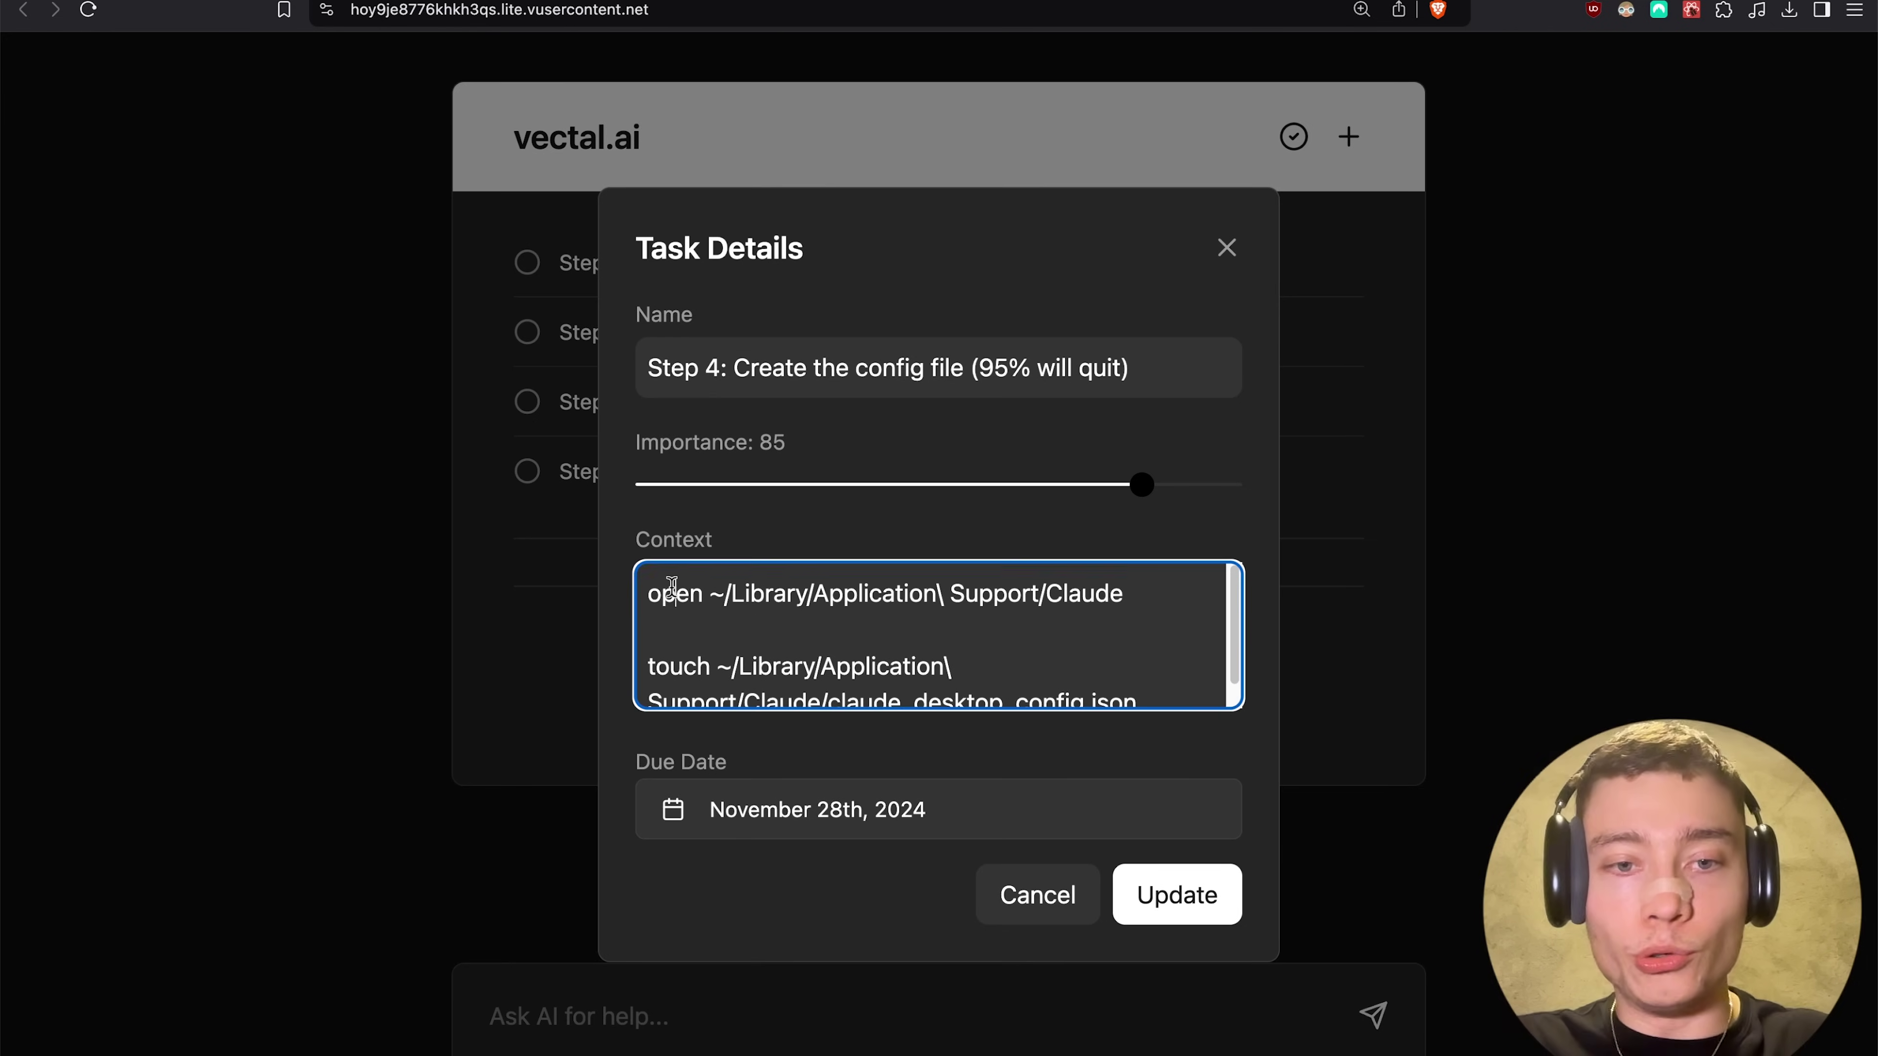
{"action": "triple_click", "coordinate": [672, 586]}
{"action": "key", "text": "super+c"}
- Switch to Terminal and run open ~/Library/Application\ Support/Claude, arranging the Claude folder window beside the terminal
{"action": "key", "text": "super+space"}
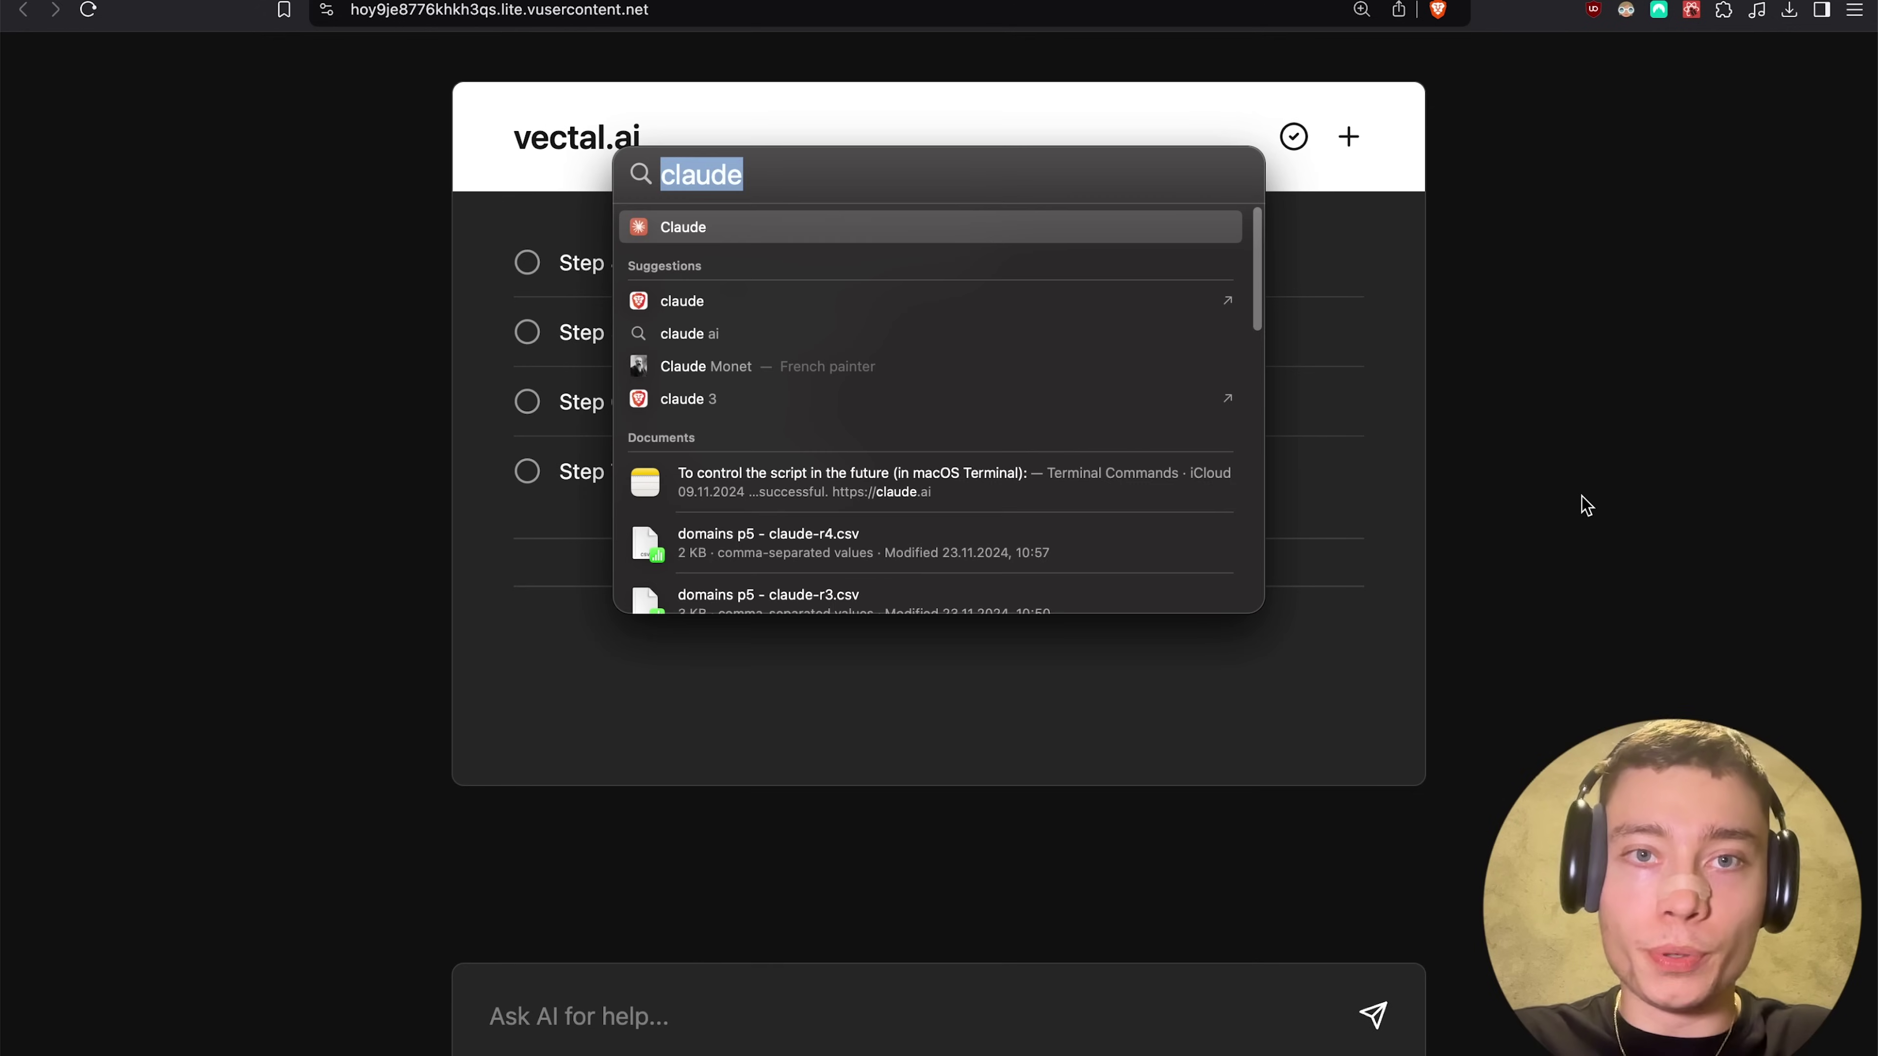
{"action": "type", "text": "termi"}
{"action": "key", "text": "Return"}
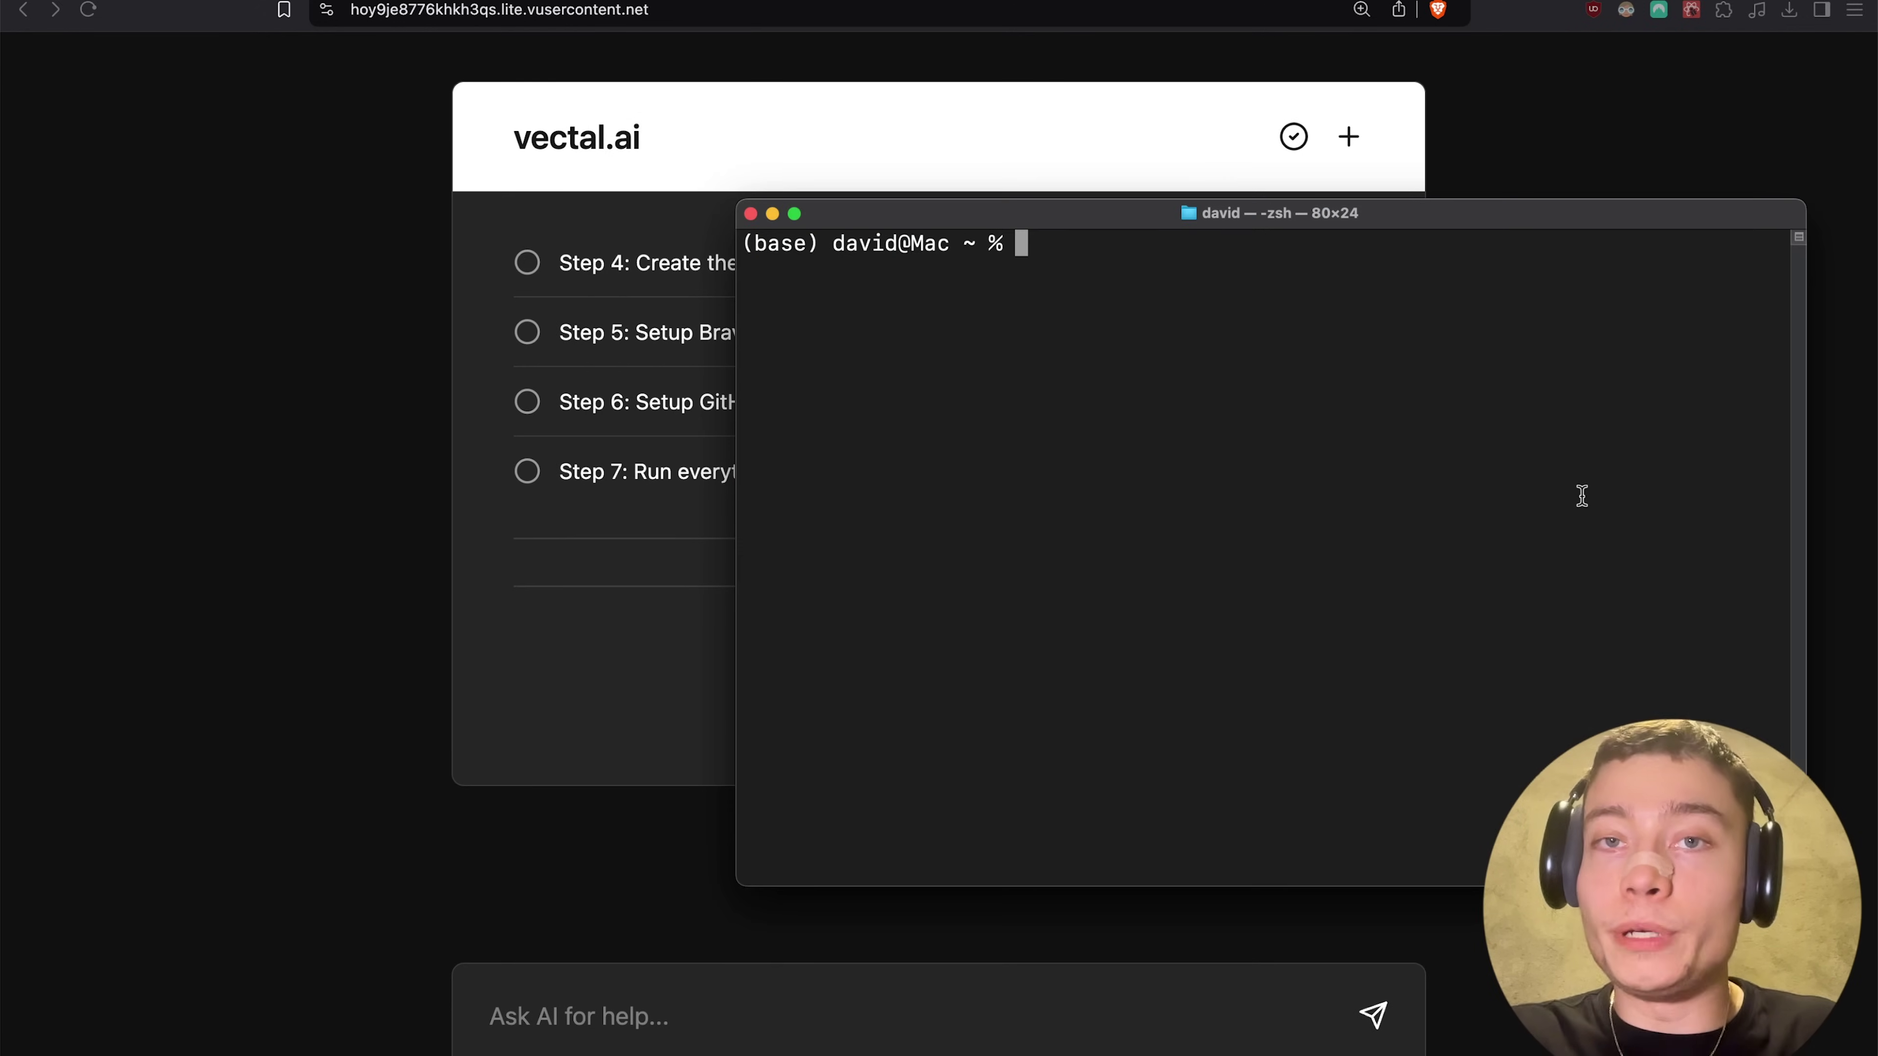
{"action": "left_click_drag", "start_coordinate": [1071, 222], "coordinate": [607, 199]}
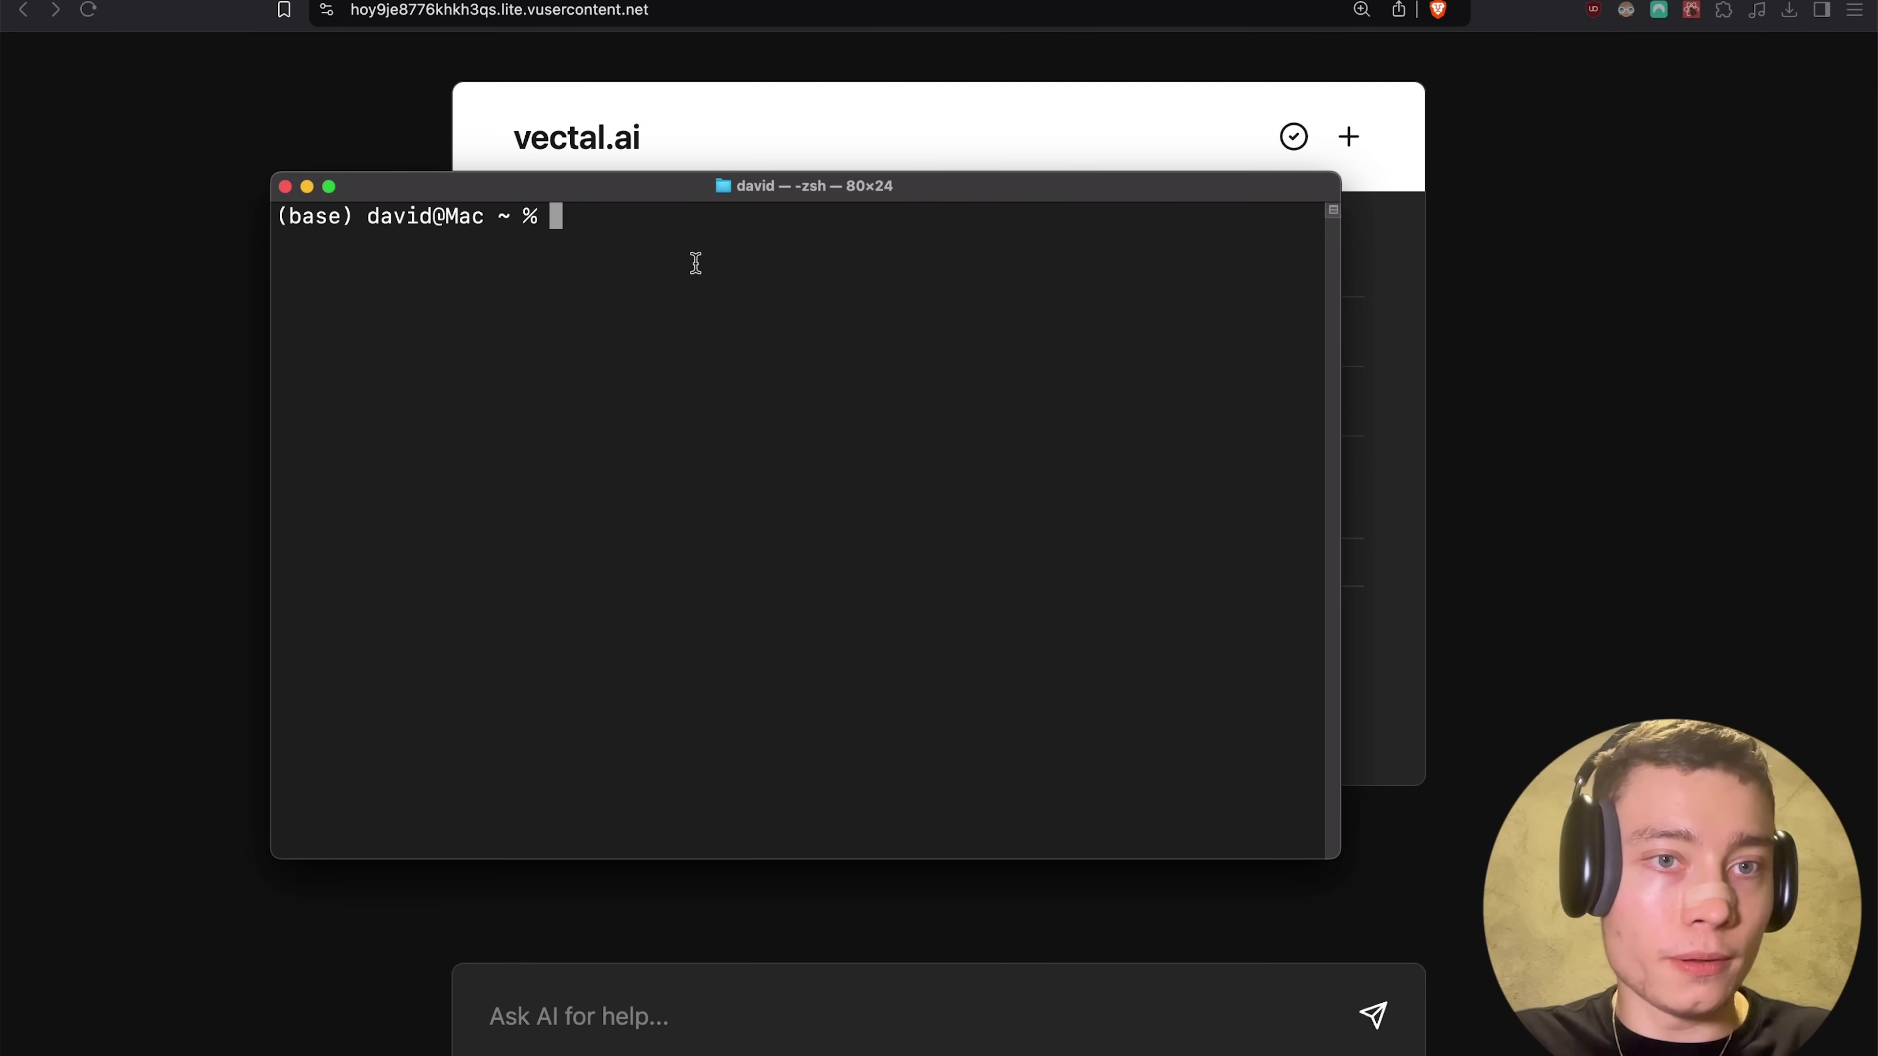
{"action": "key", "text": "super+v"}
{"action": "key", "text": "Return"}
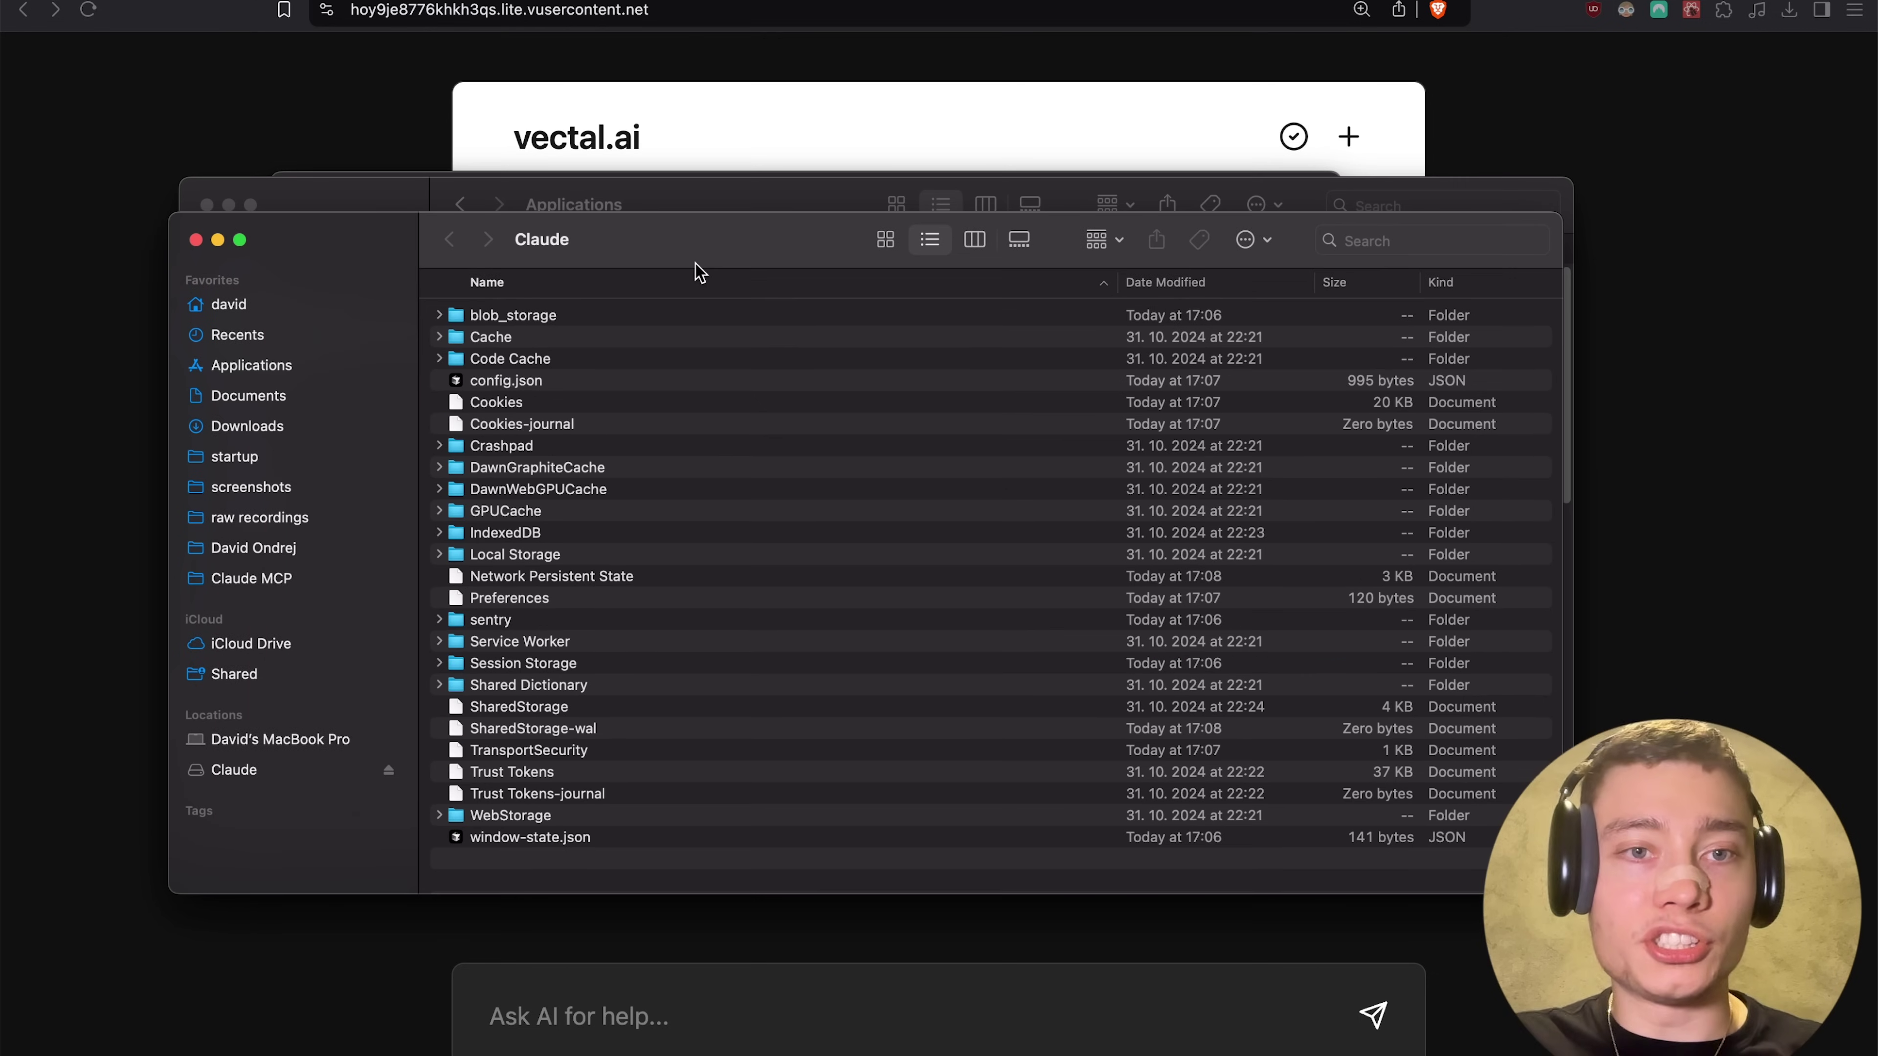
{"action": "left_click_drag", "start_coordinate": [696, 264], "coordinate": [741, 407]}
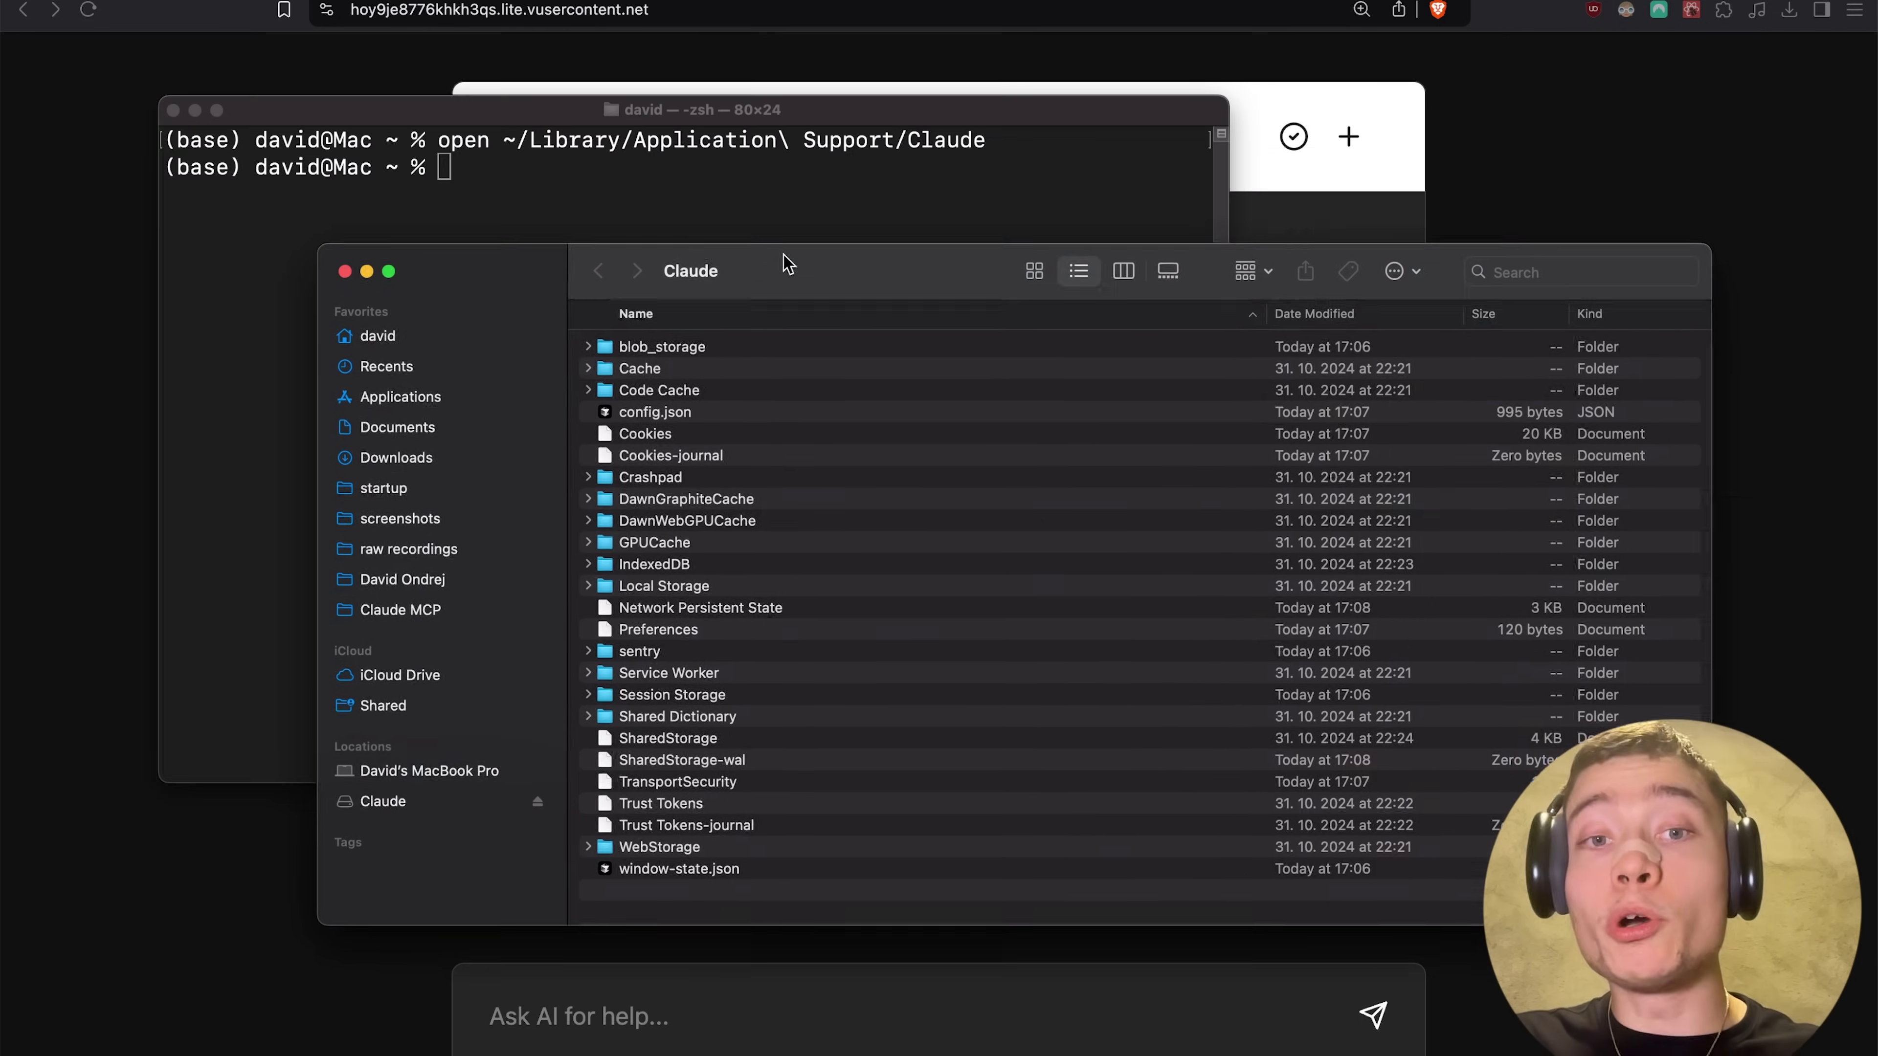
{"action": "mouse_move", "coordinate": [783, 260]}
{"action": "left_mouse_down"}
{"action": "mouse_move", "coordinate": [814, 273]}
{"action": "mouse_move", "coordinate": [798, 287]}
{"action": "left_mouse_up"}
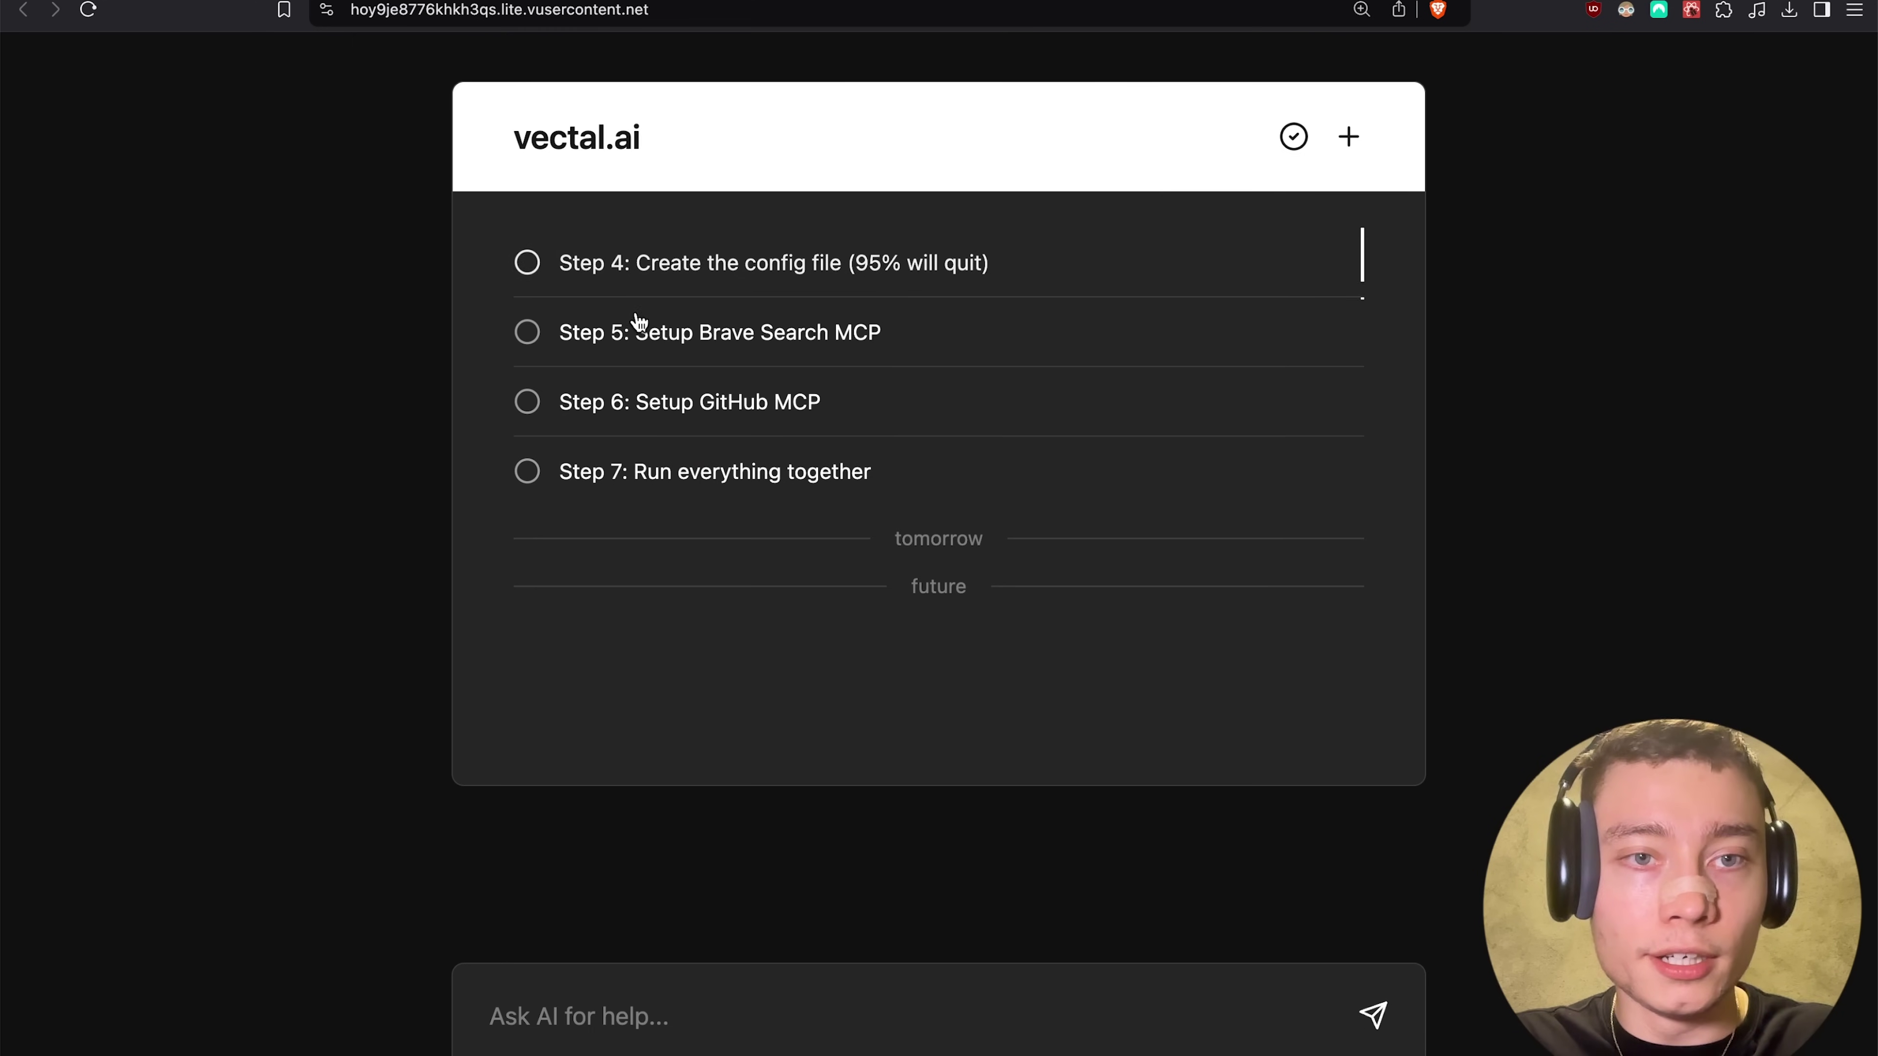
- Copy the touch command from the Step 4 task and run it in Terminal to create claude_desktop_config.json in the Claude folder
{"action": "left_click", "coordinate": [683, 292]}
{"action": "left_click_drag", "start_coordinate": [649, 661], "coordinate": [1102, 695]}
{"action": "key", "text": "super+c"}
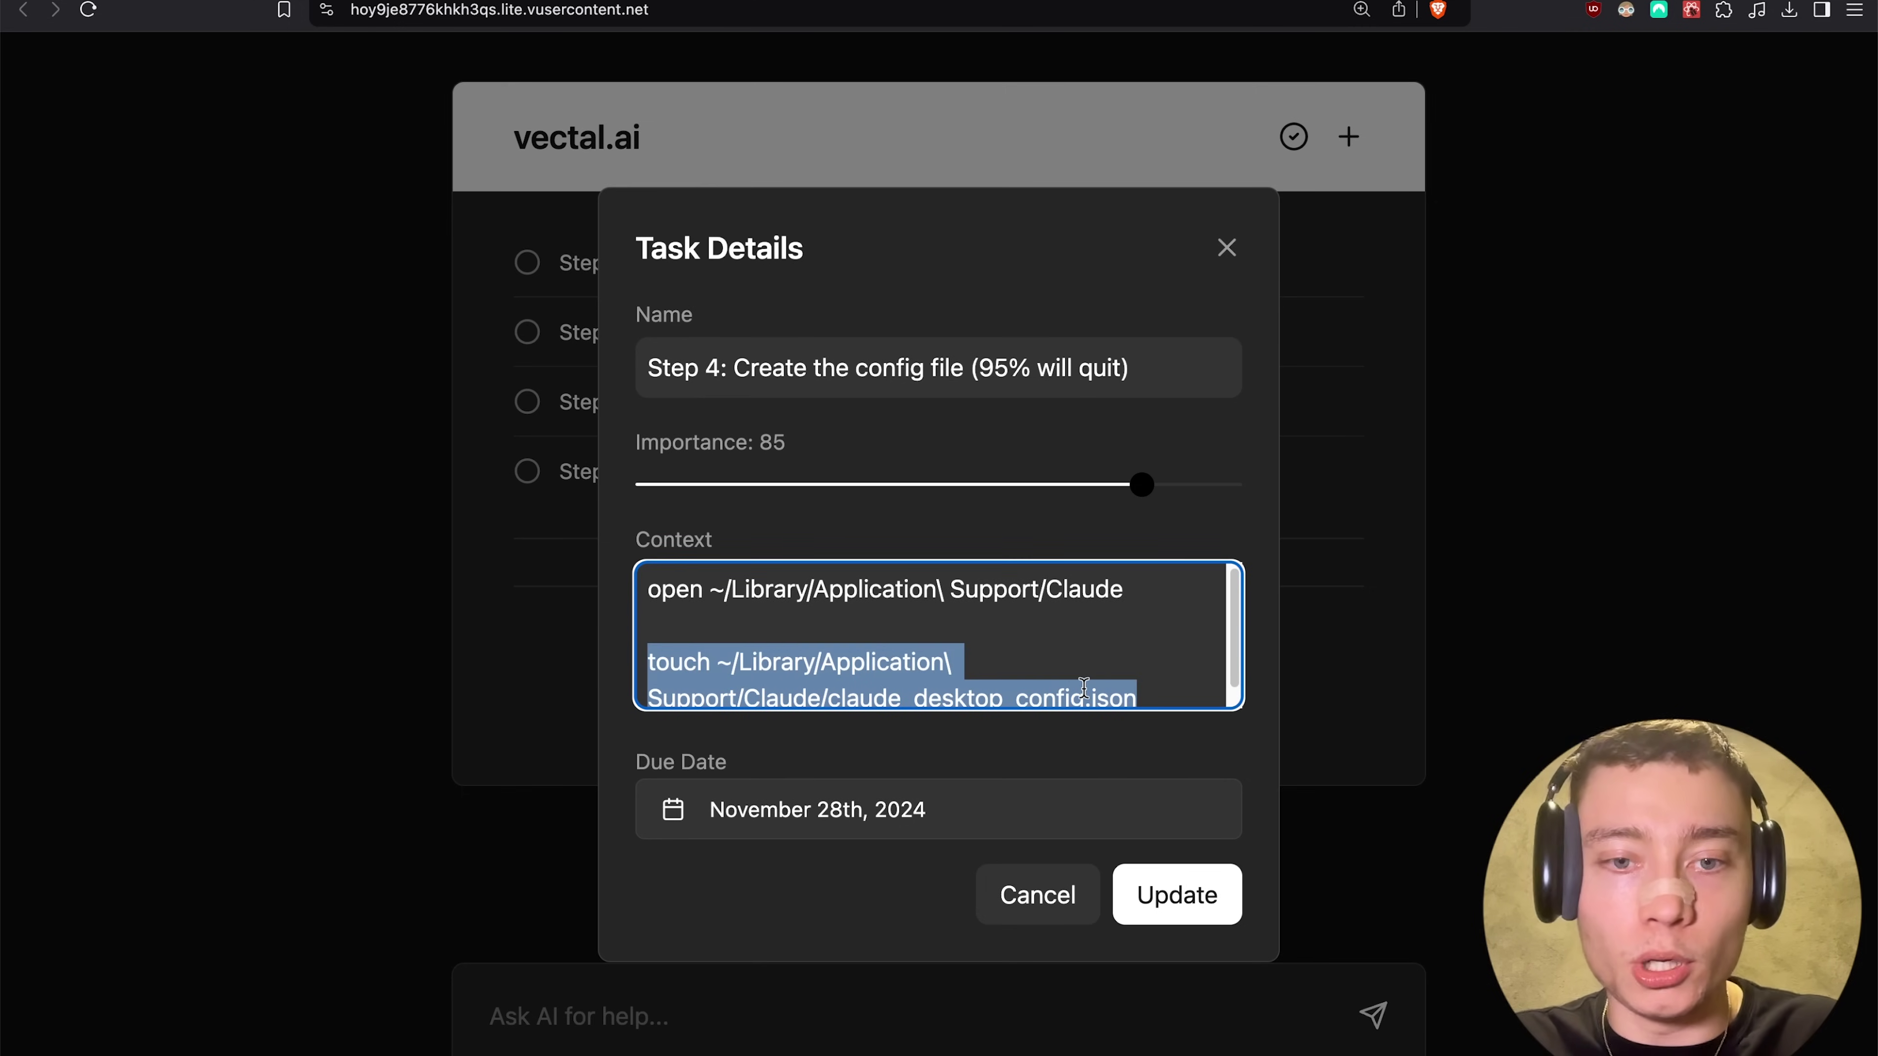
{"action": "key", "text": "super+Tab"}
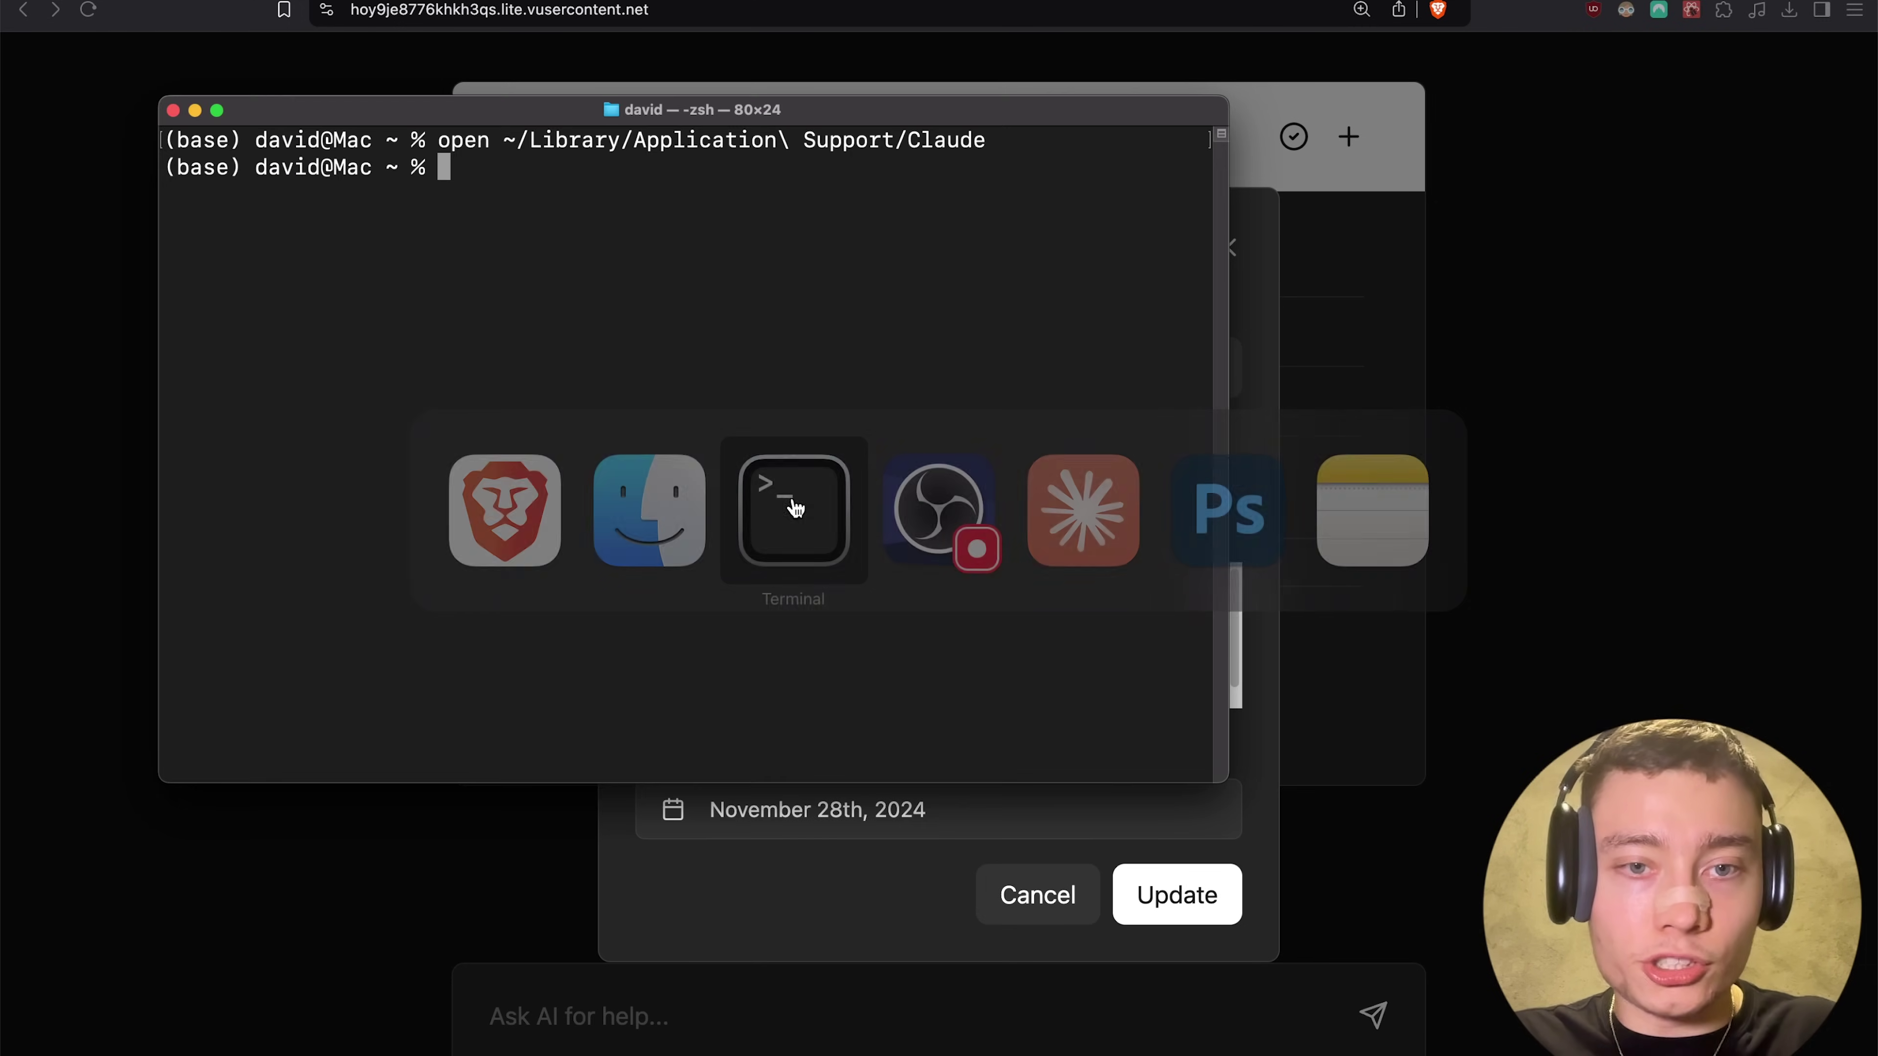
{"action": "key", "text": "super+v"}
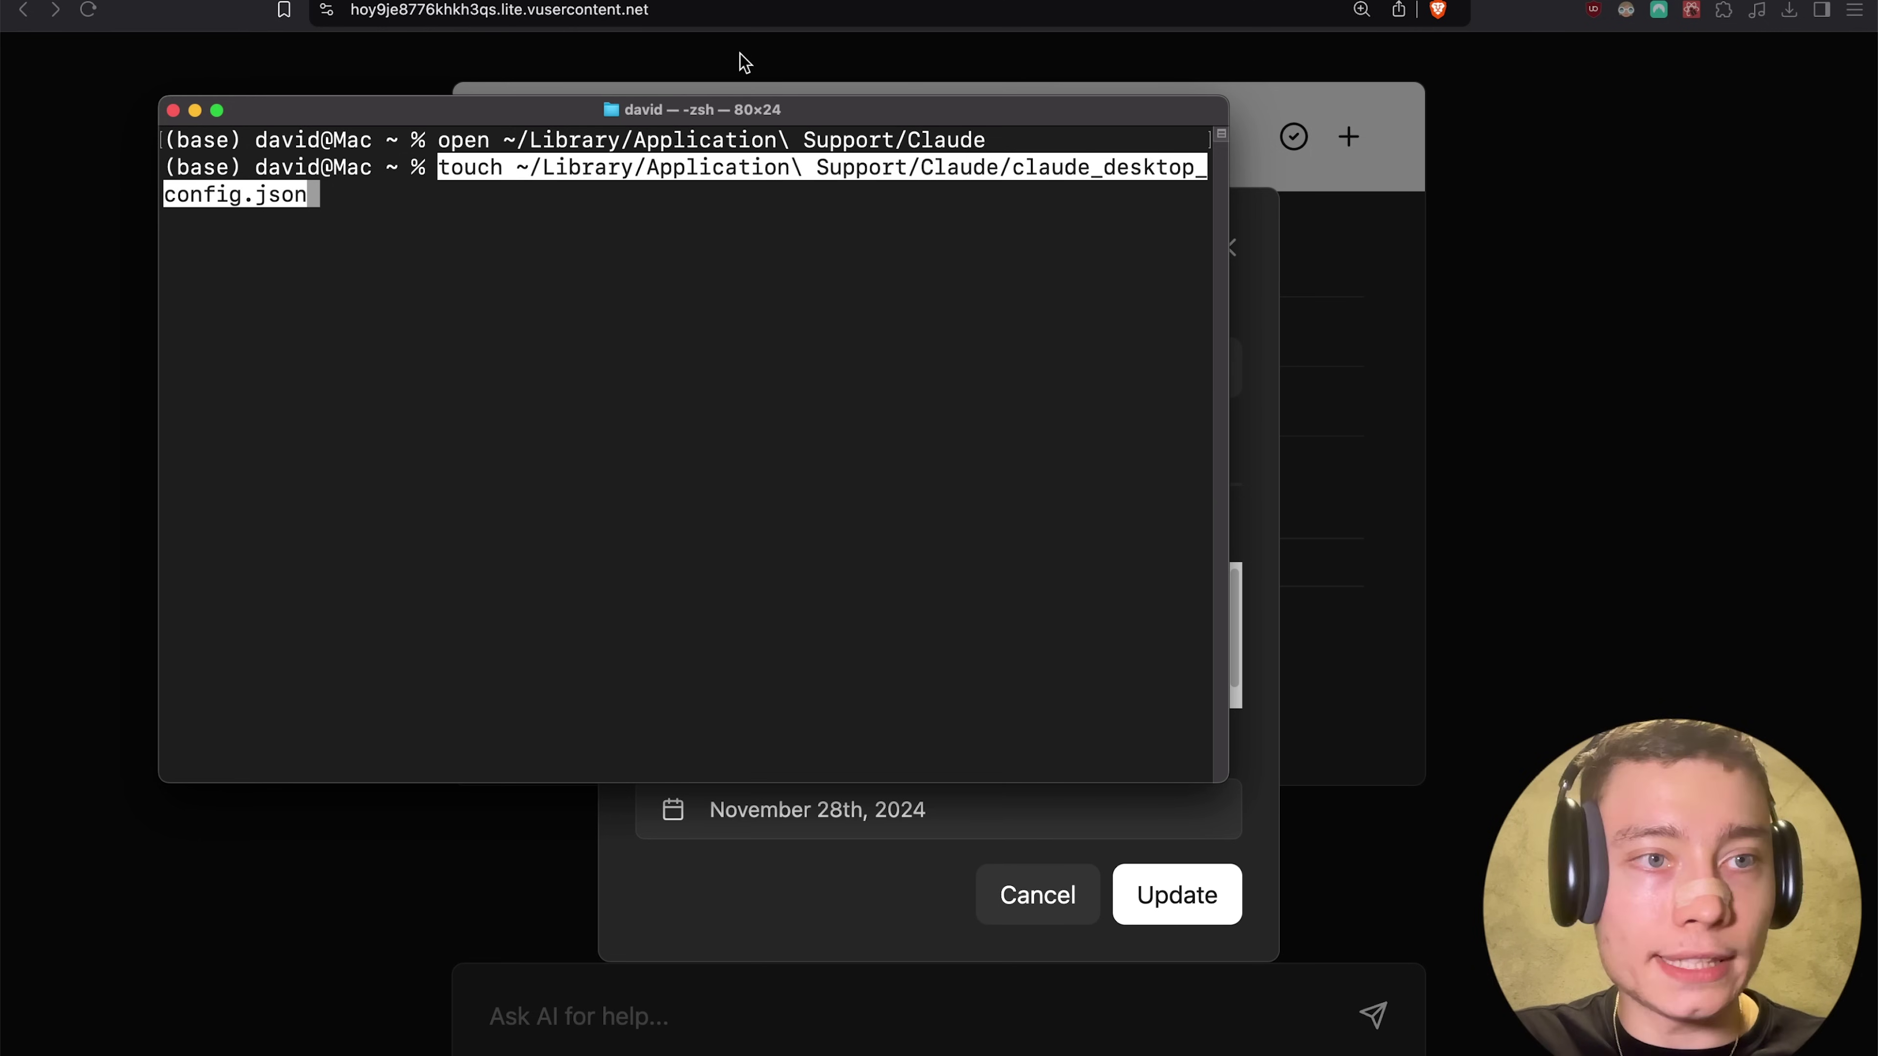
{"action": "key", "text": "Return"}
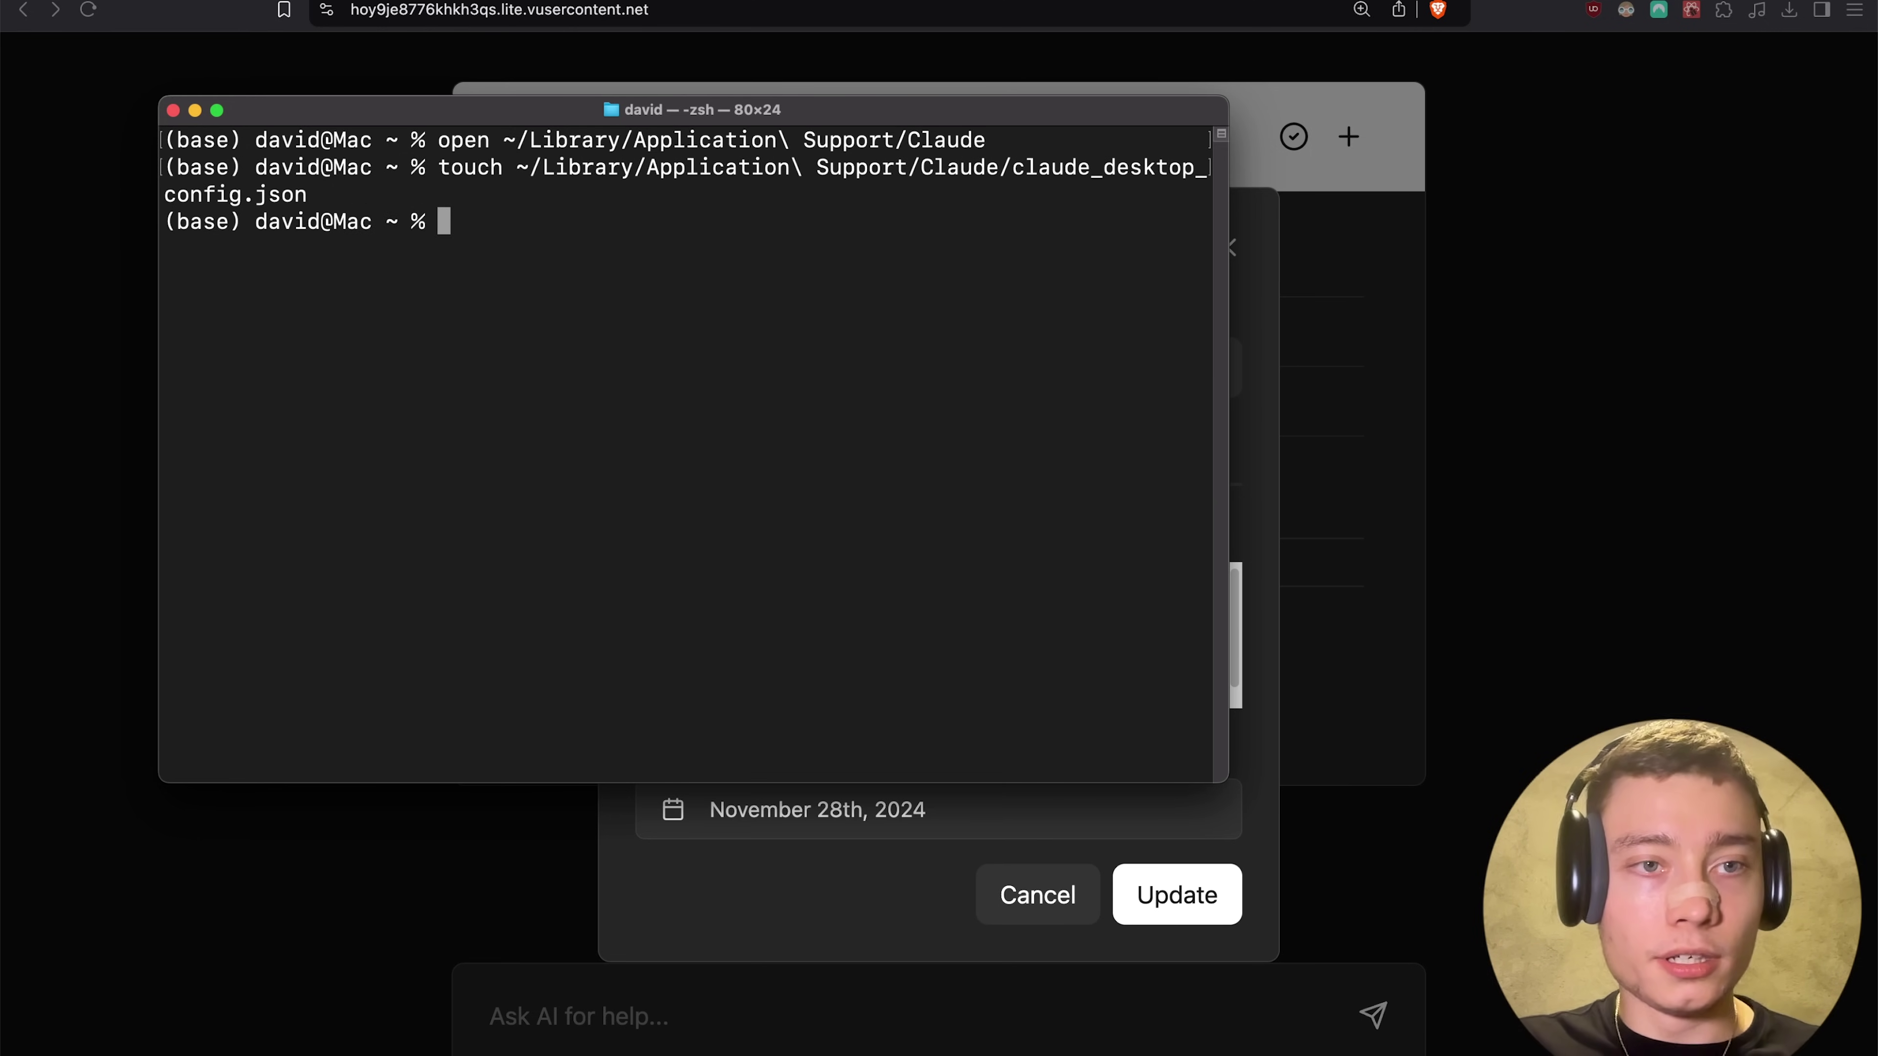
- Open claude_desktop_config.json from the Claude folder in the code editor and enter the filler text asl;kf;asfj
{"action": "key", "text": "super+Tab"}
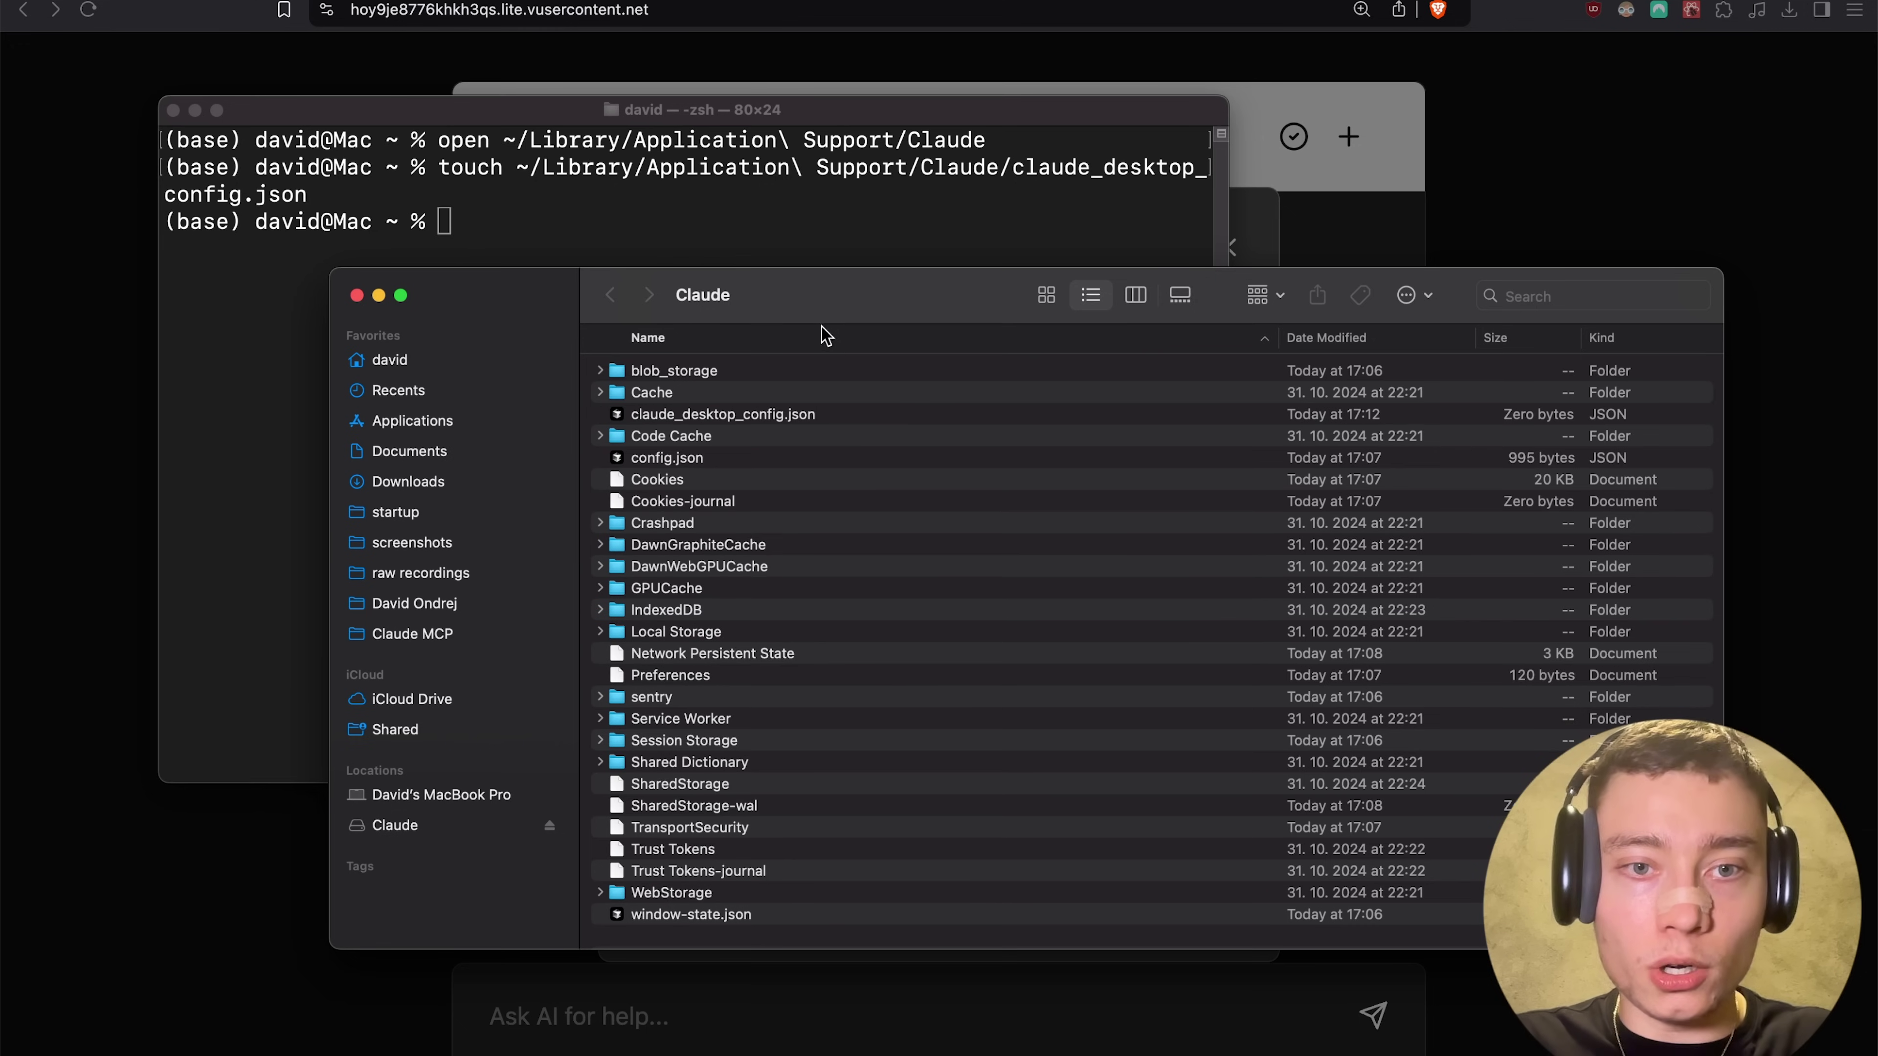
{"action": "left_click_drag", "start_coordinate": [822, 326], "coordinate": [562, 197]}
{"action": "left_click", "coordinate": [494, 287]}
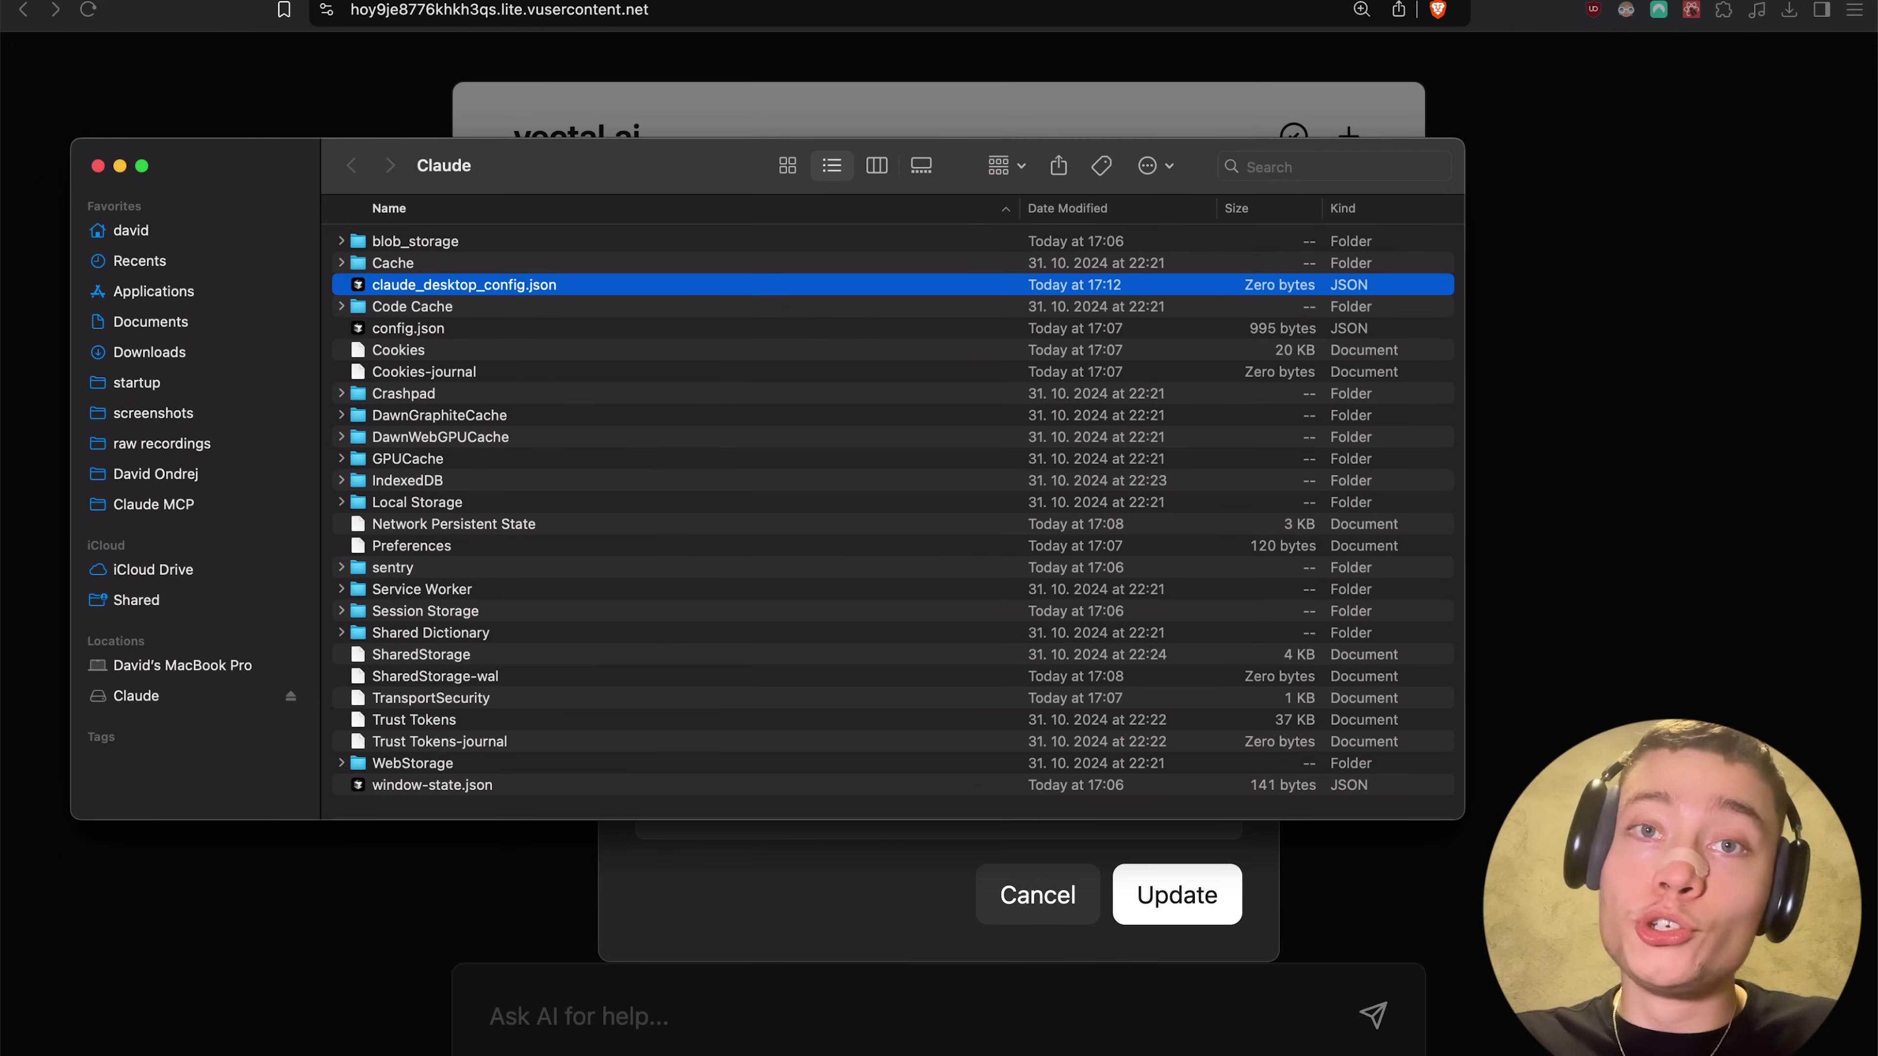
{"action": "right_click", "coordinate": [528, 284]}
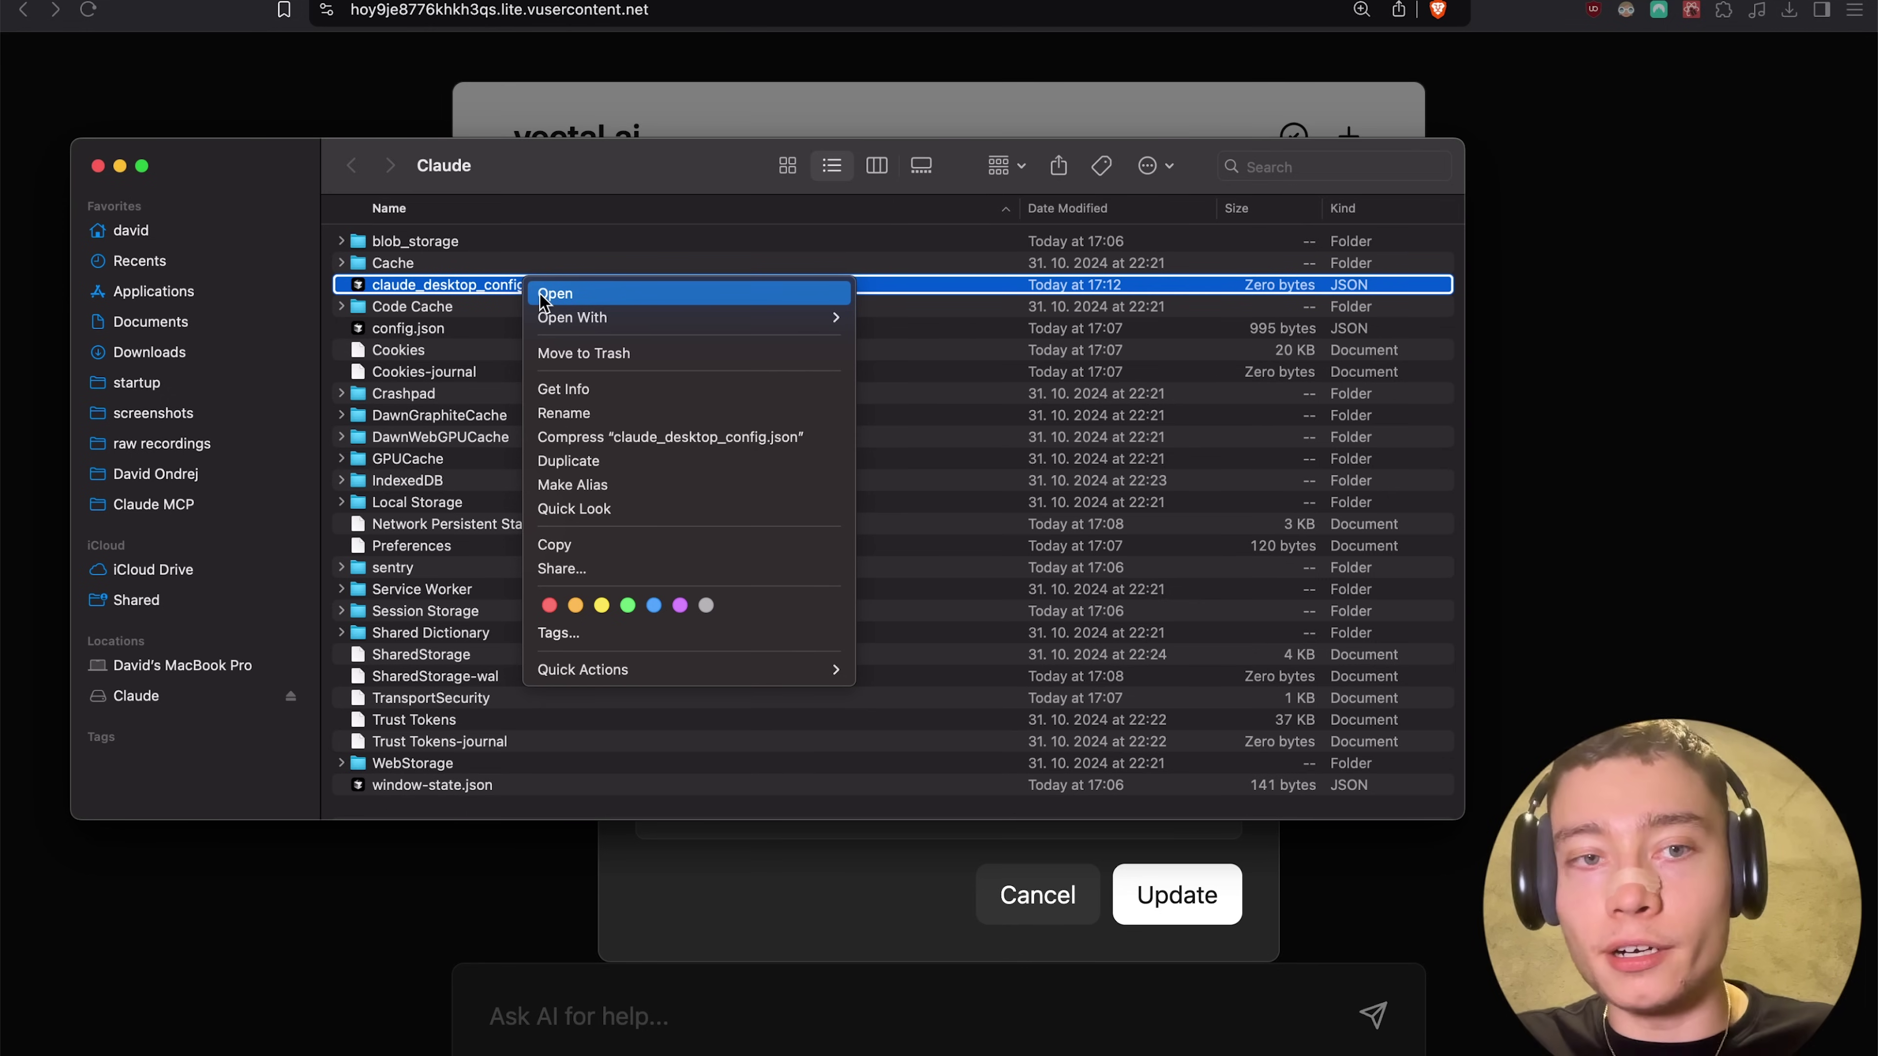
{"action": "left_click", "coordinate": [541, 295]}
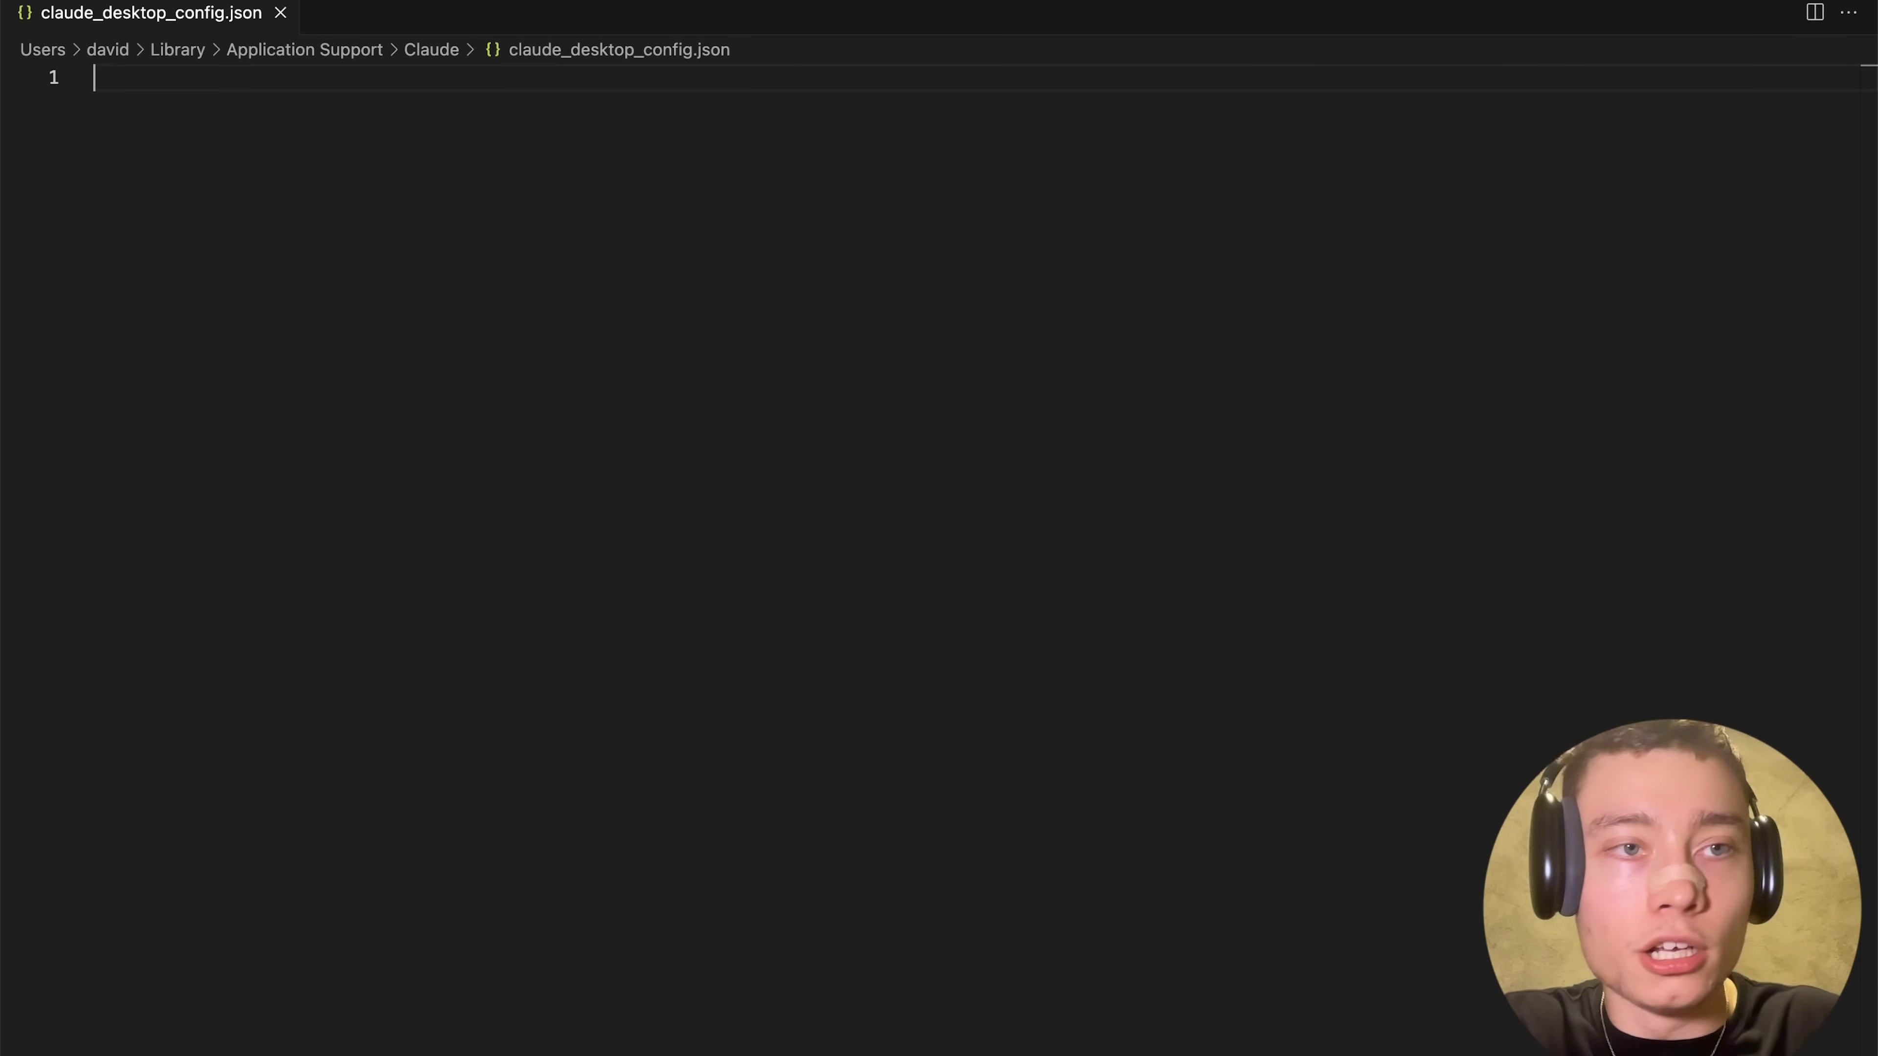
{"action": "type", "text": "asl;kf;asfj"}
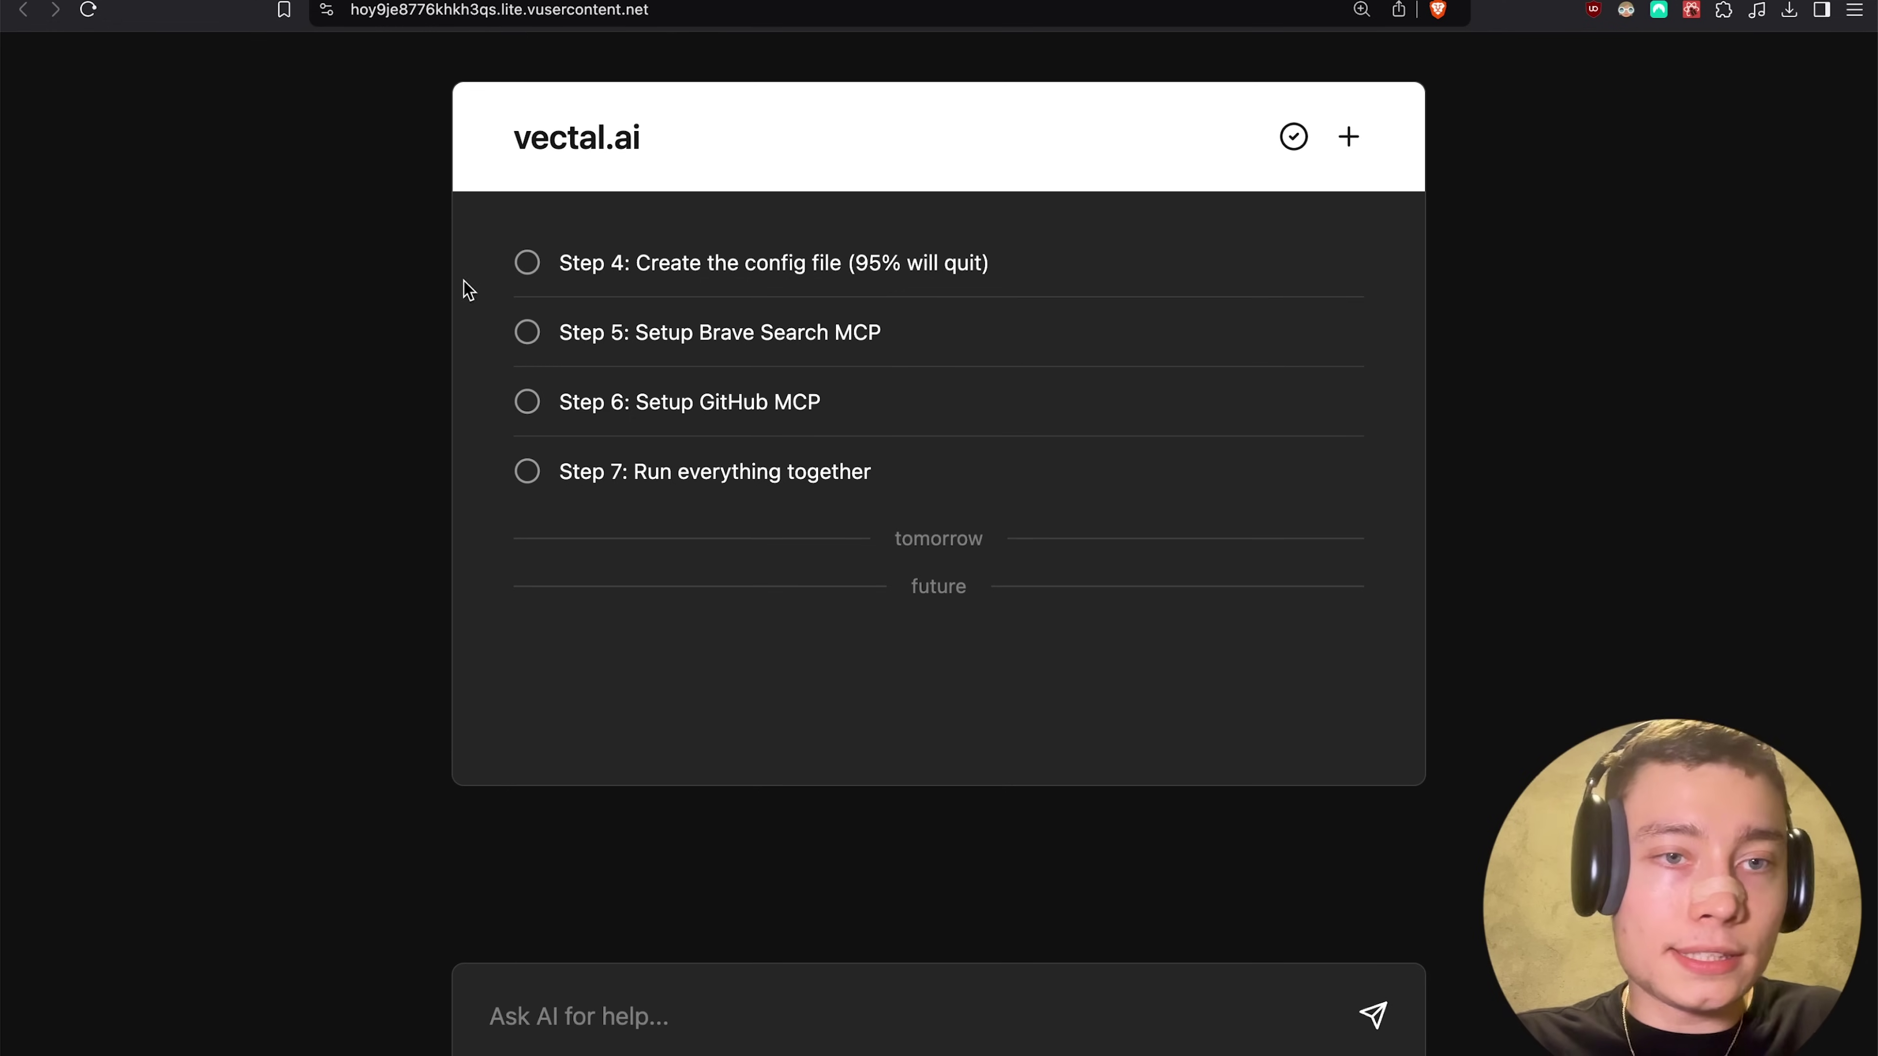
- Mark the Step 4 task complete and view the details of the Step 5: Setup Brave Search MCP task
{"action": "left_click", "coordinate": [527, 263]}
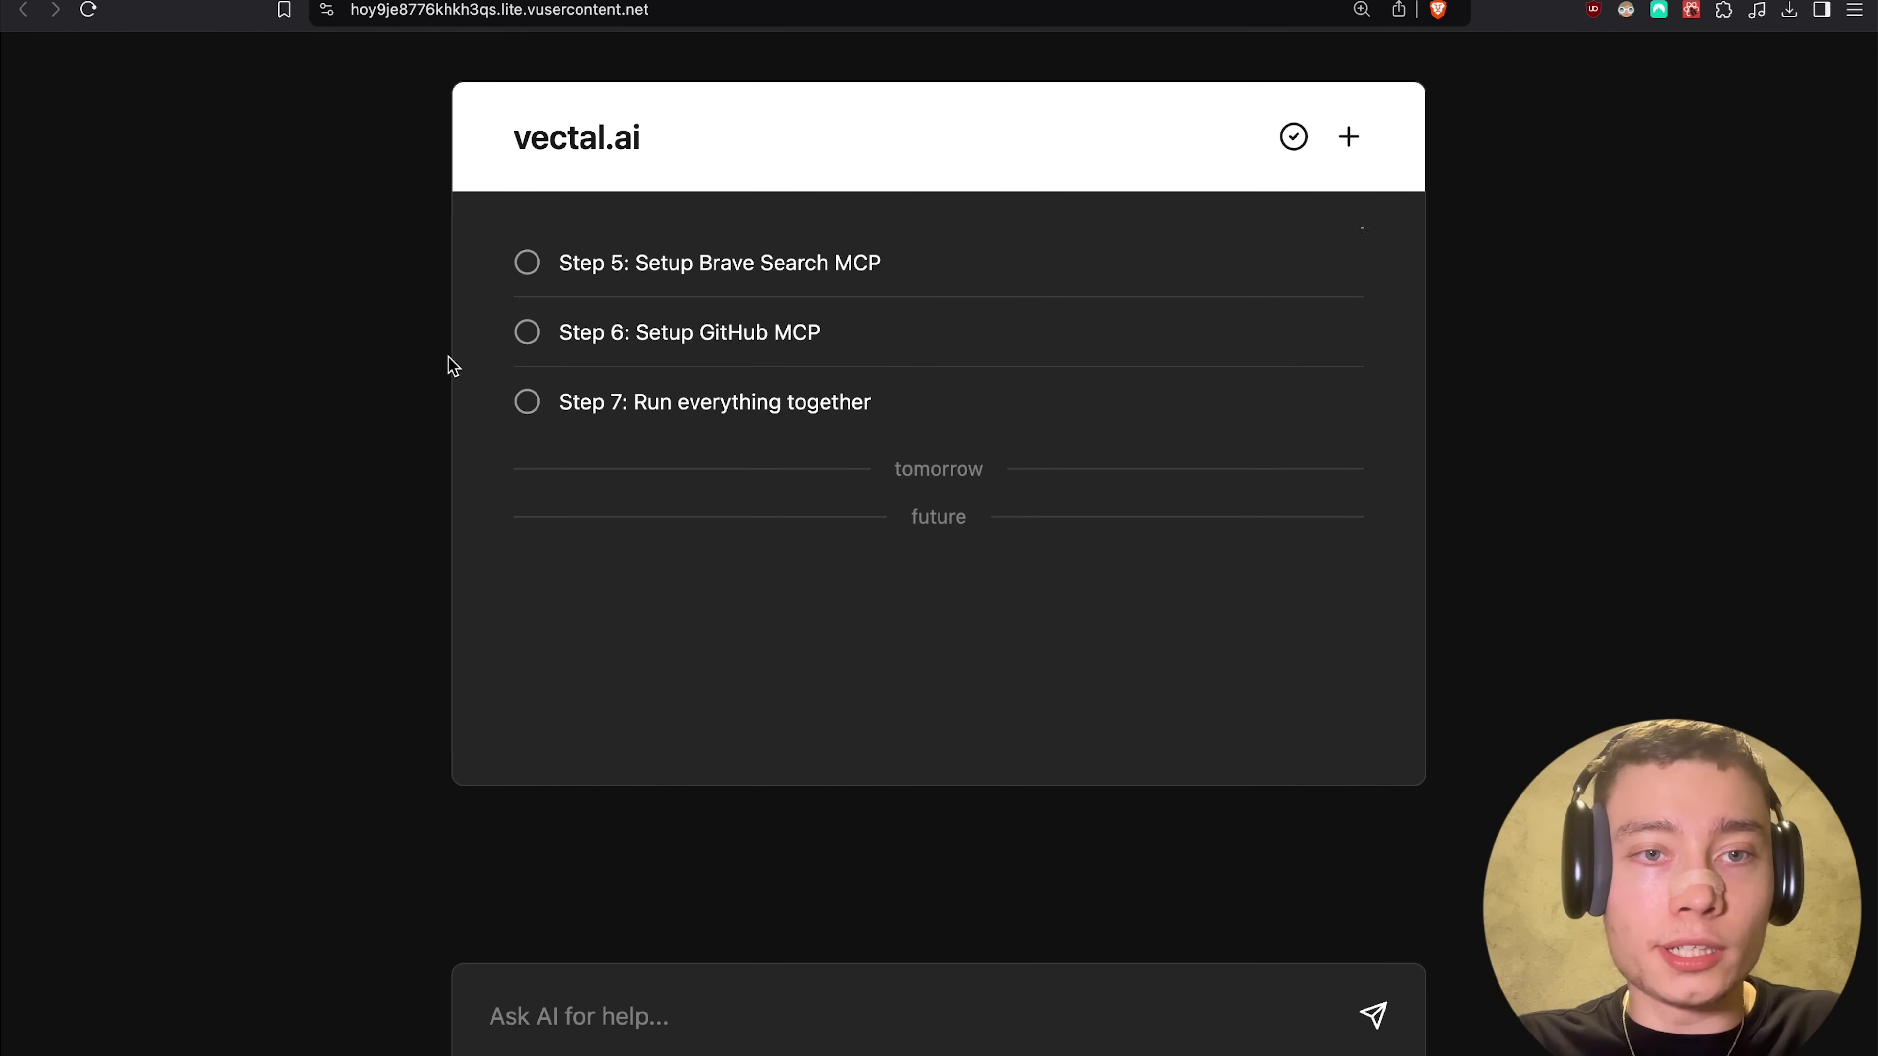
{"action": "left_click", "coordinate": [628, 285]}
{"action": "left_click", "coordinate": [411, 206]}
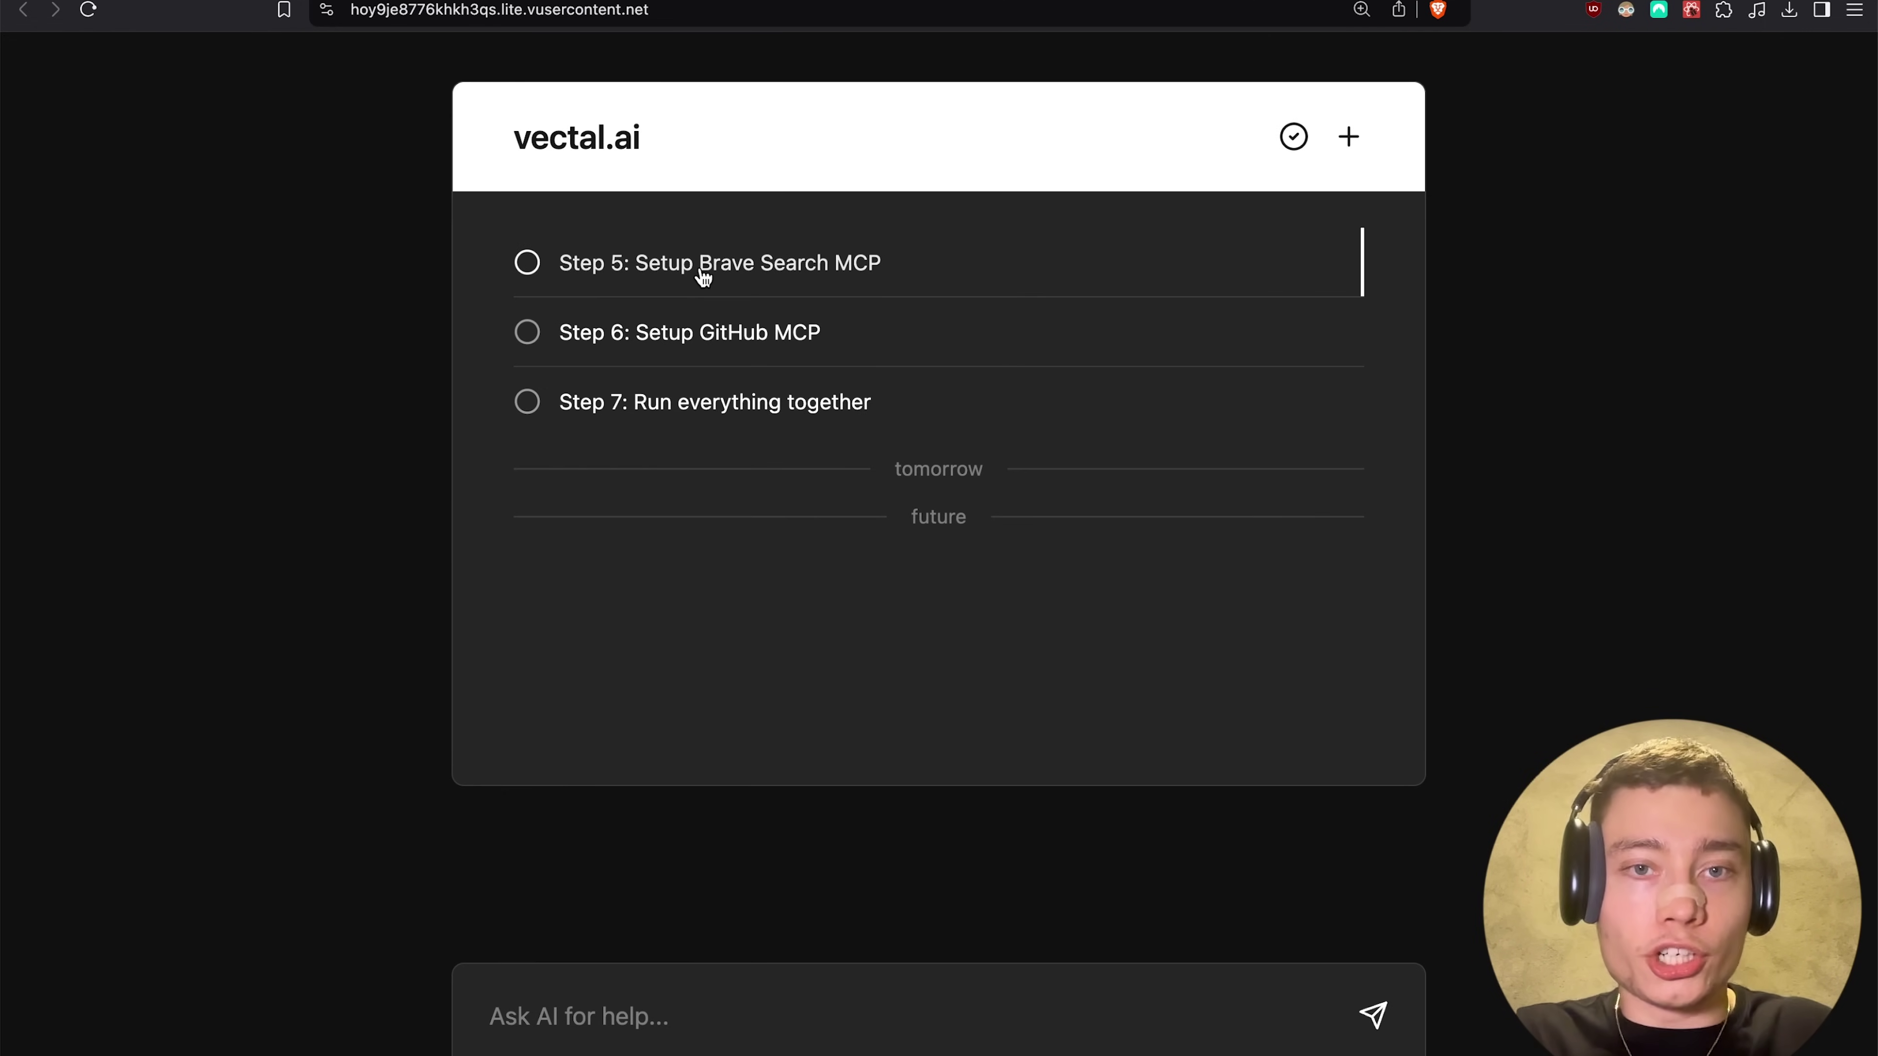
- Switch to Claude Desktop and ask "what are today's news about bitcoin" in a new chat
{"action": "key", "text": "super+Tab"}
{"action": "key", "text": "super+Tab"}
{"action": "key", "text": "super+Tab"}
{"action": "key", "text": "super+Tab"}
{"action": "key", "text": "super+Tab"}
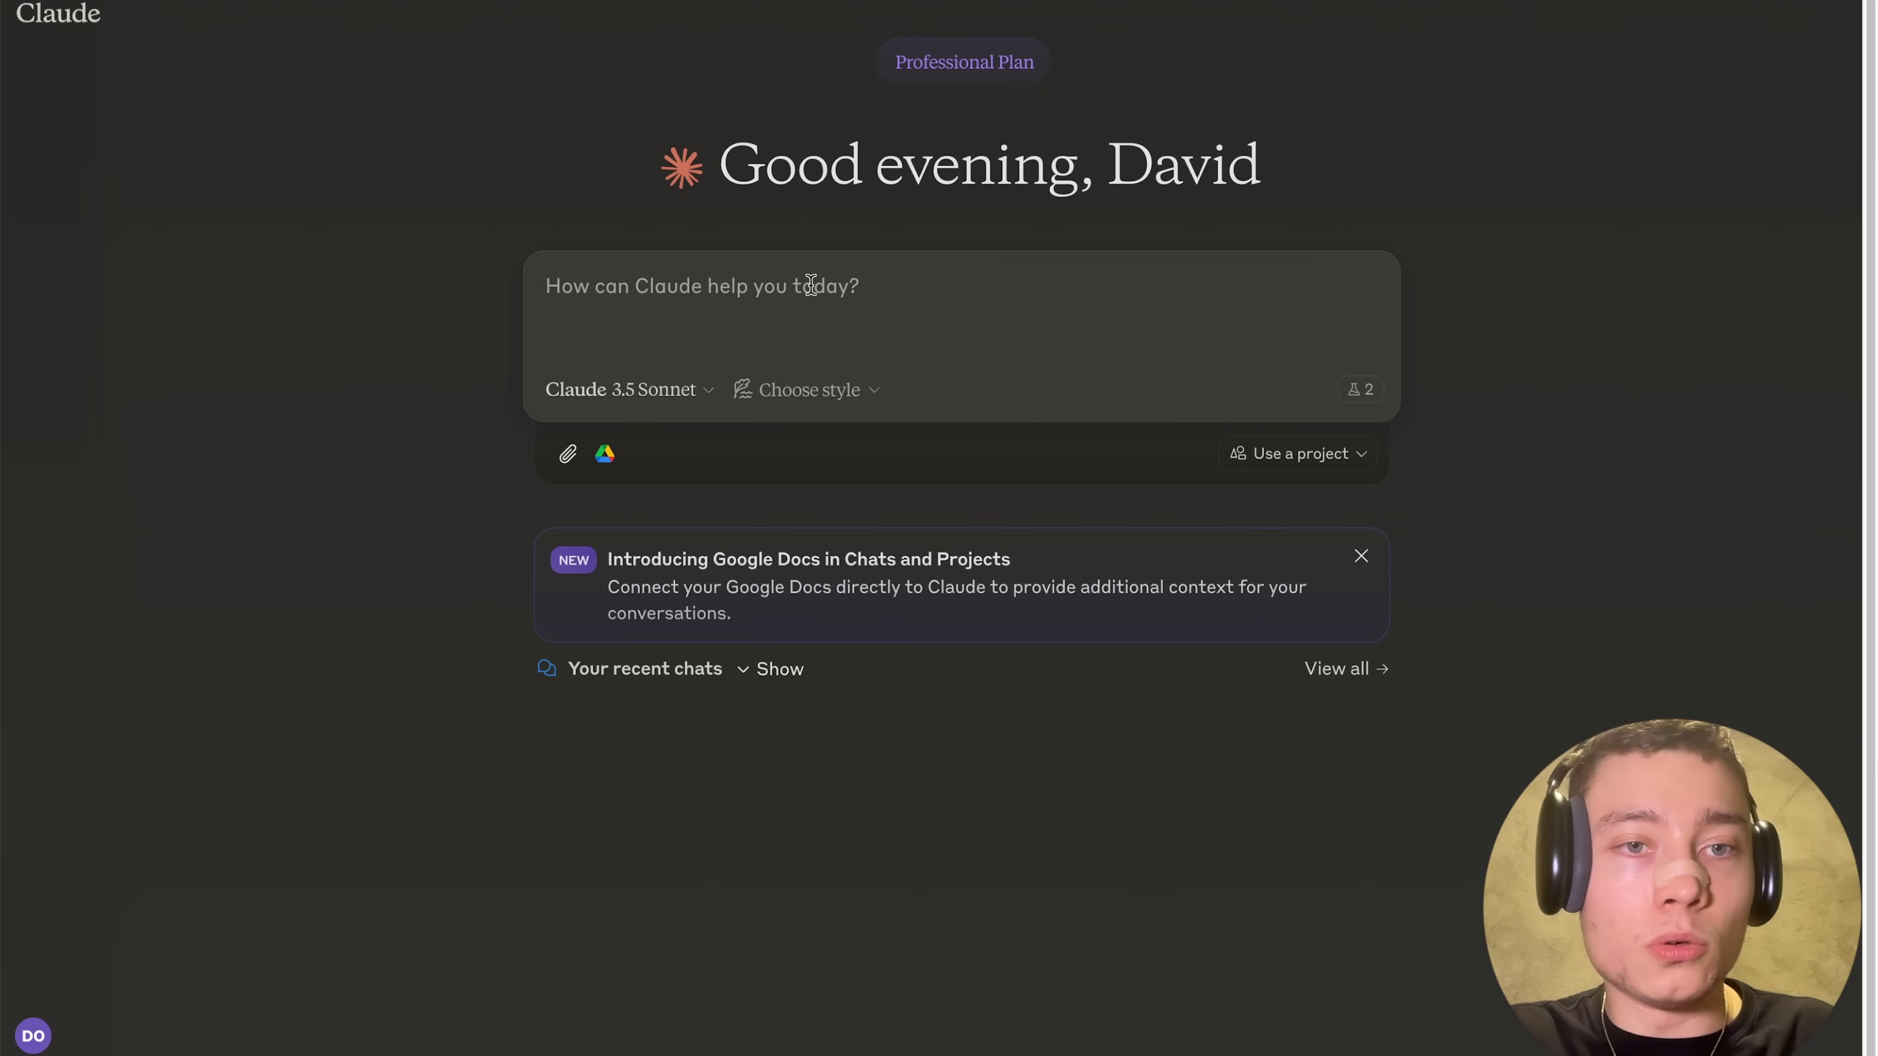
{"action": "type", "text": "what are today's news abou"}
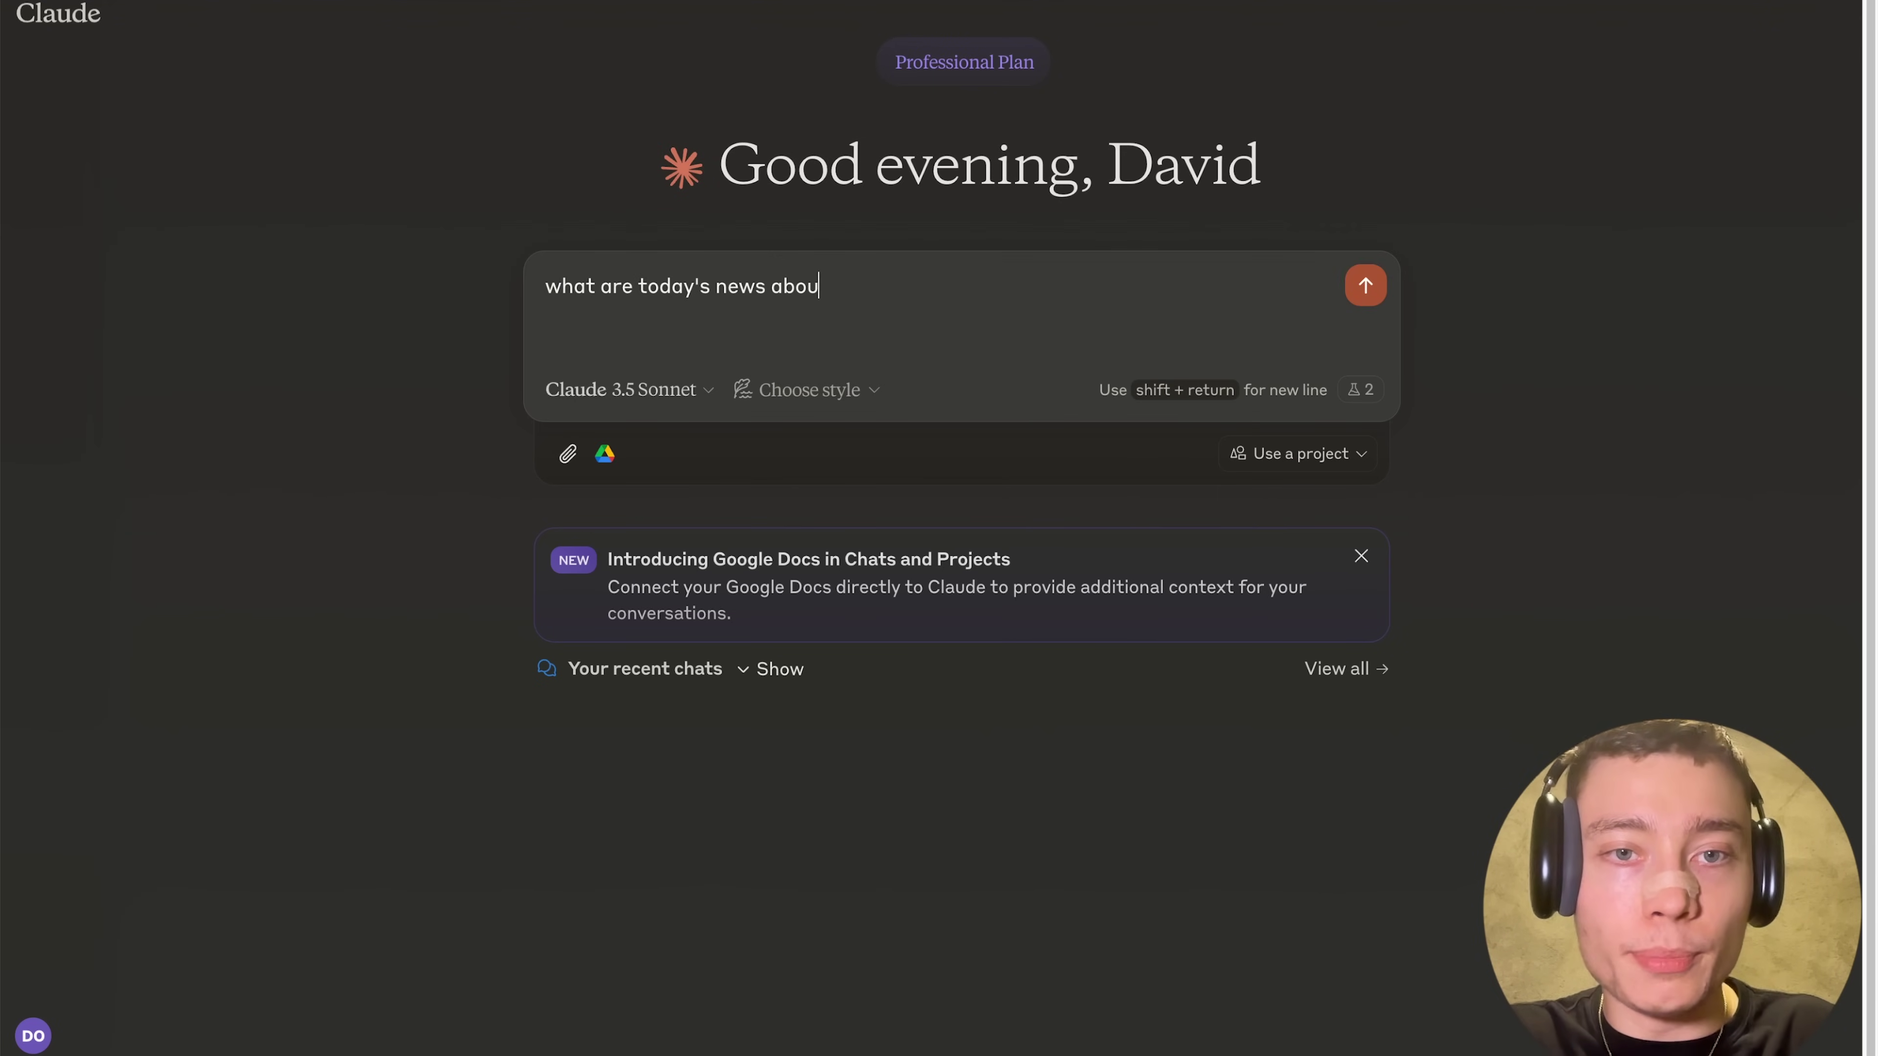
{"action": "type", "text": "t bitcoin"}
{"action": "key", "text": "Return"}
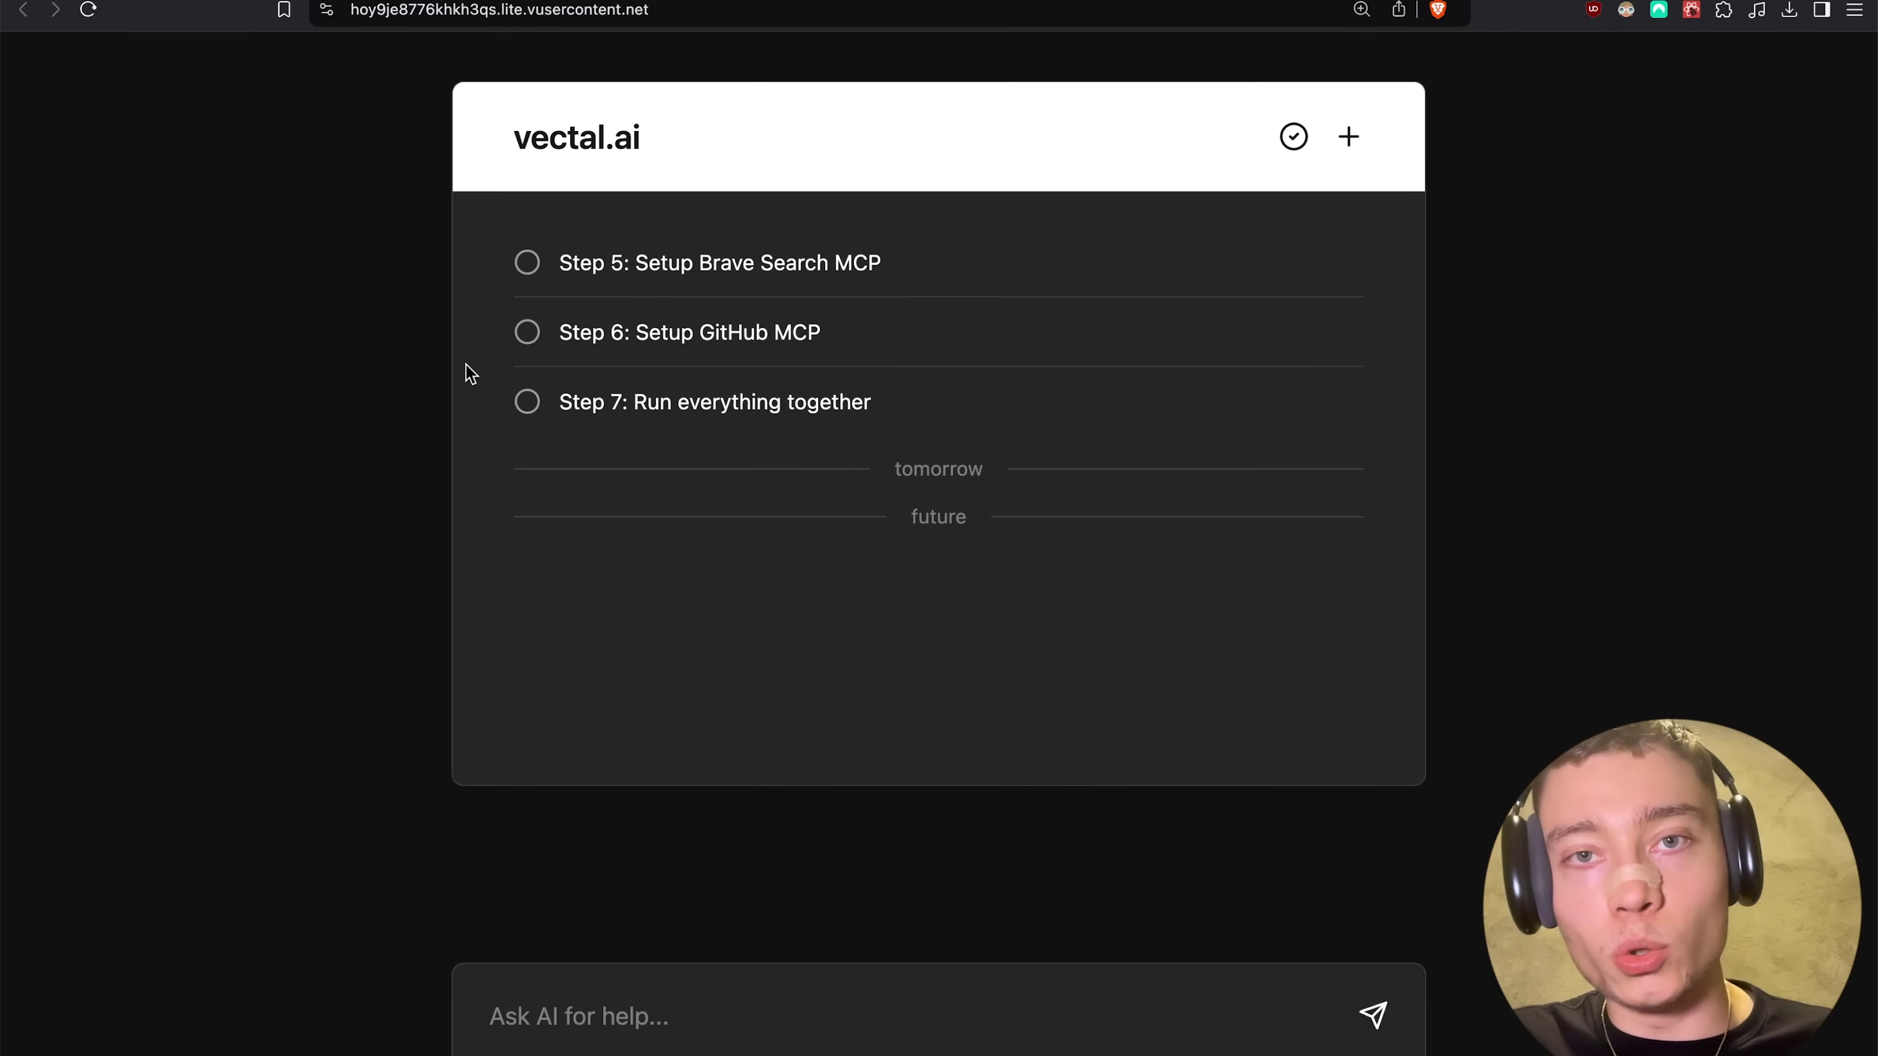
- From the Step 5 task, open the brave-search GitHub page and copy its Claude Desktop configuration into claude_desktop_config.json in the code editor
{"action": "left_click", "coordinate": [641, 271]}
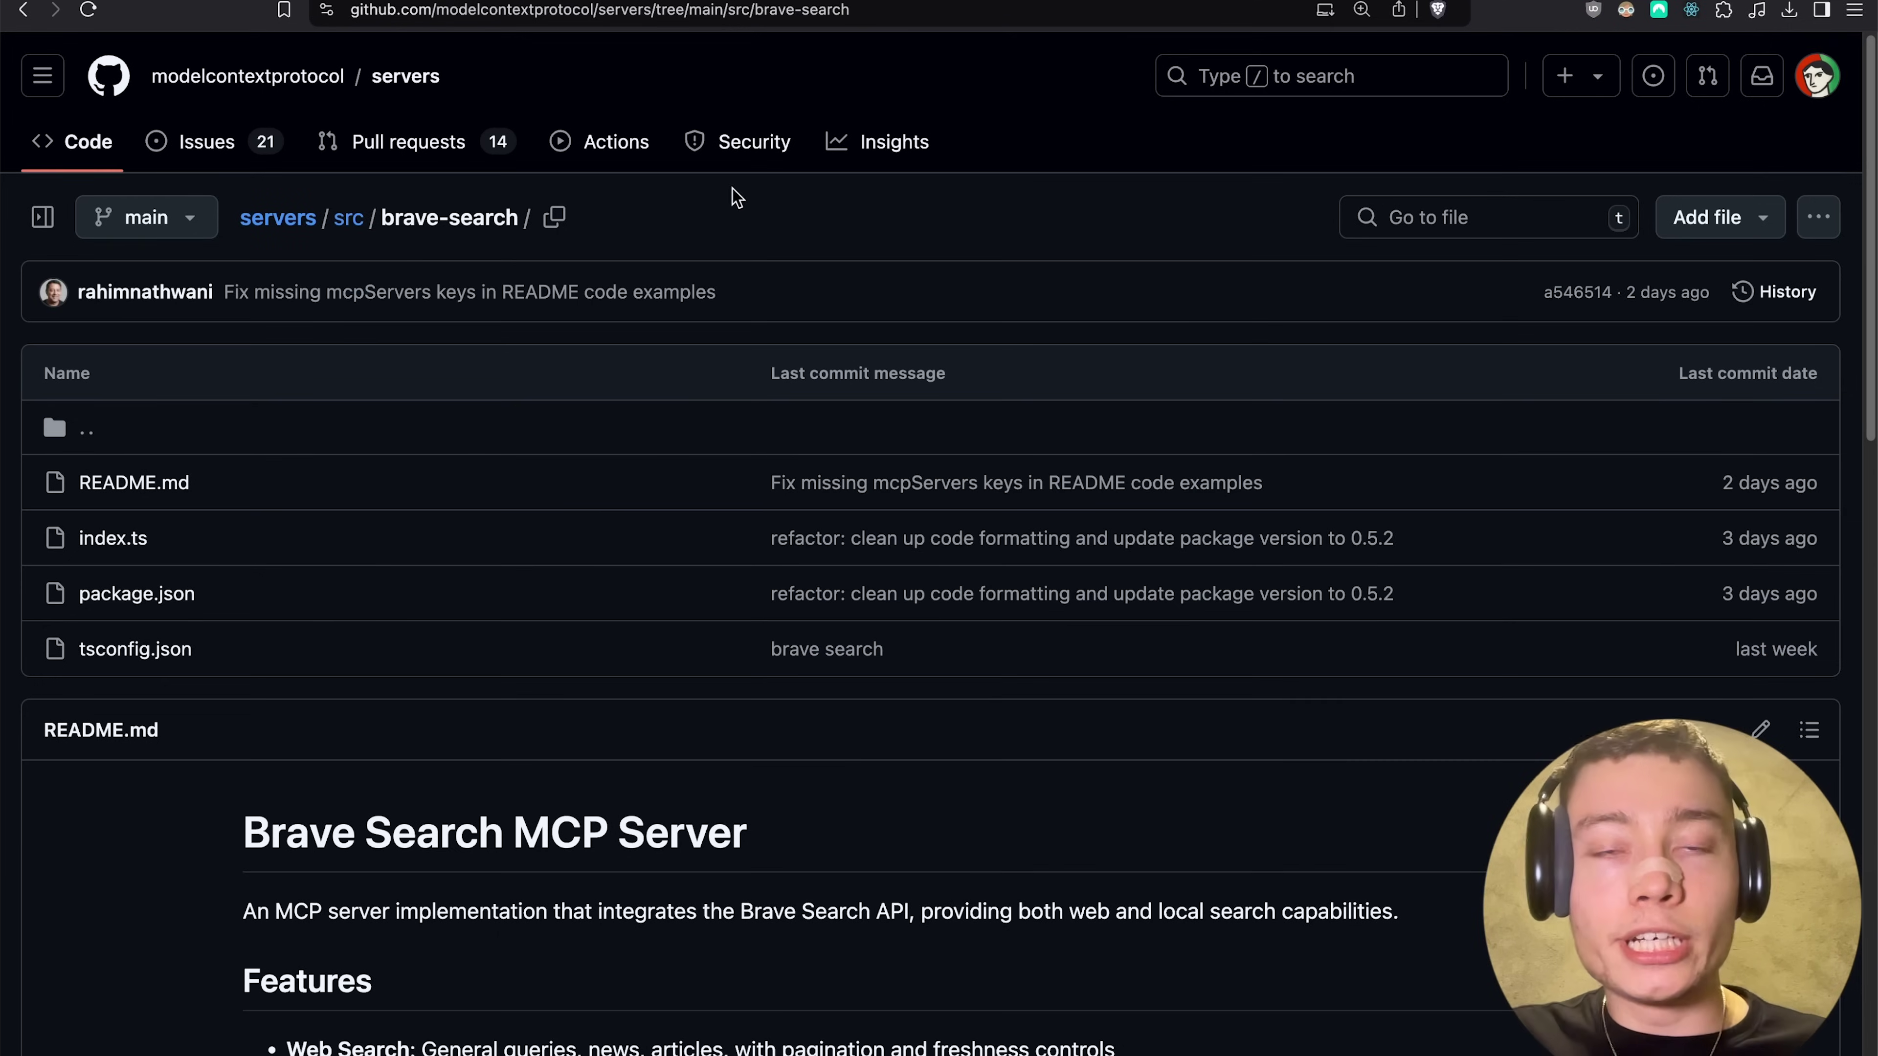
{"action": "scroll", "coordinate": [732, 215], "scroll_direction": "down", "scroll_amount": 20}
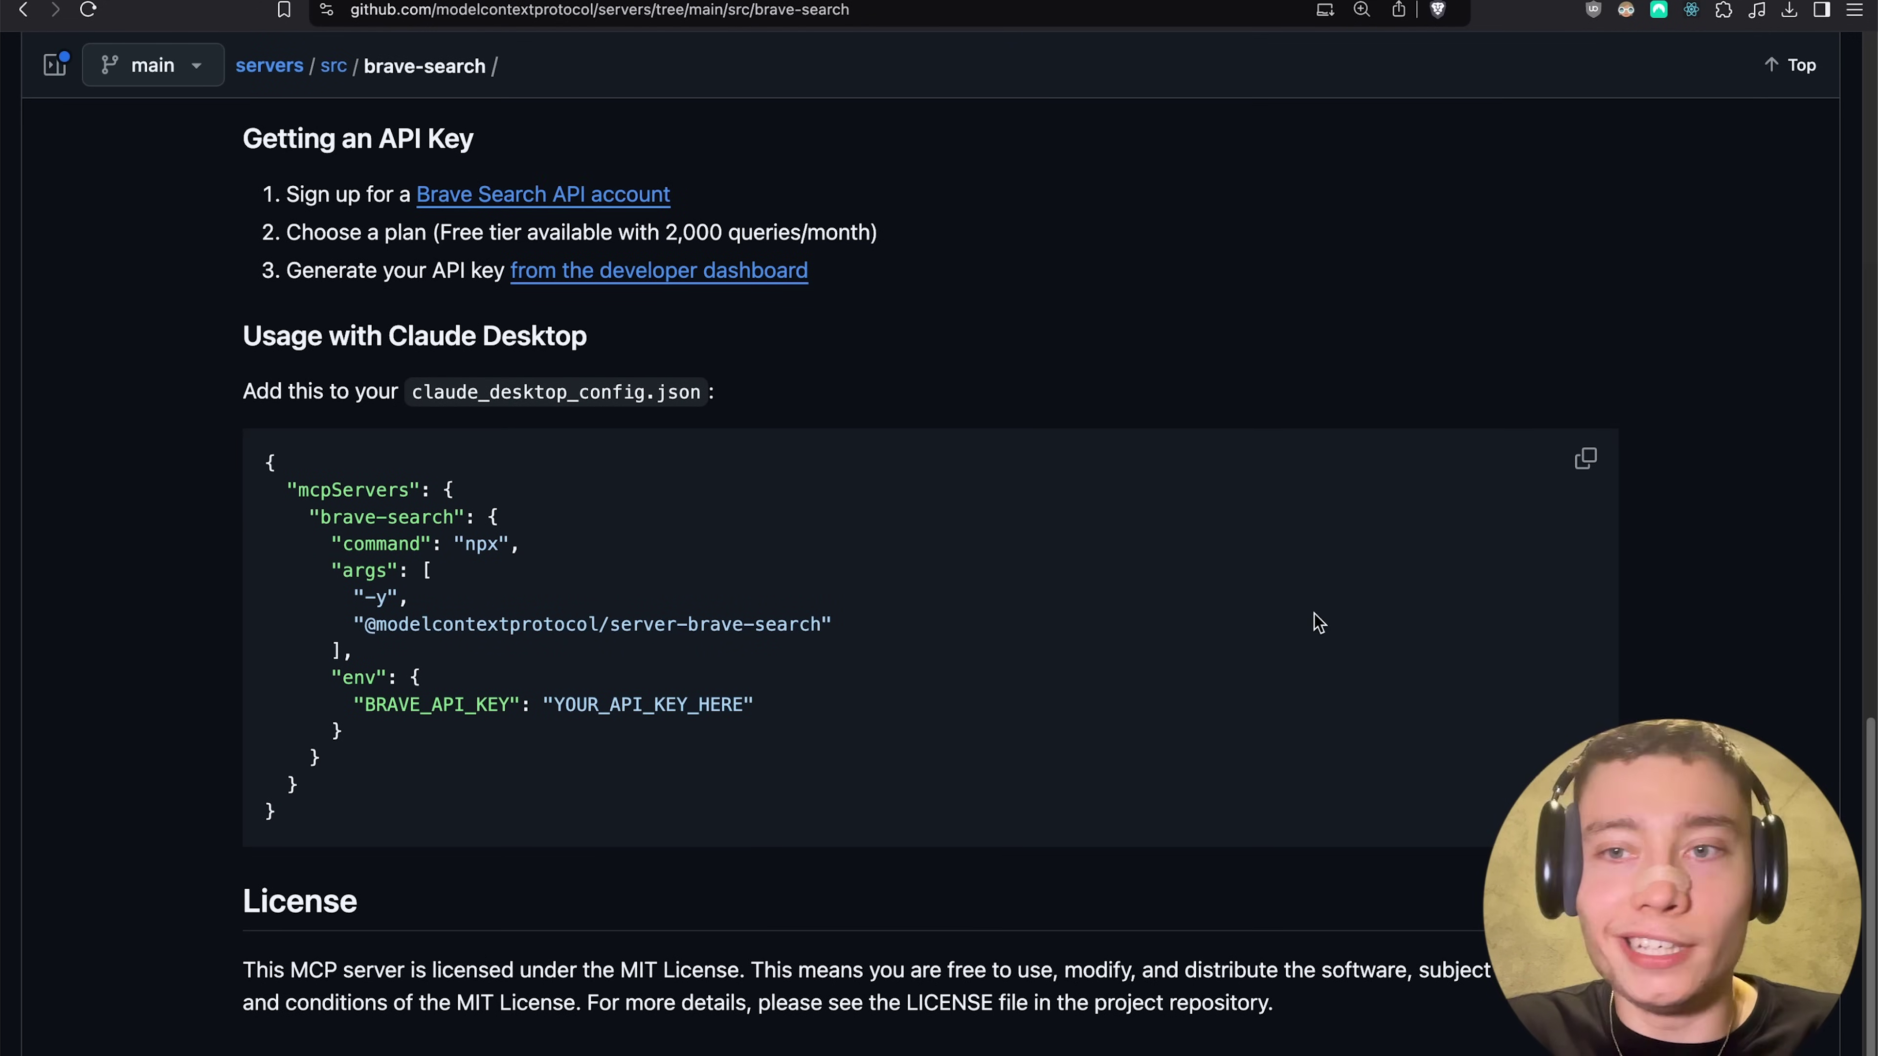
{"action": "left_click", "coordinate": [1584, 458]}
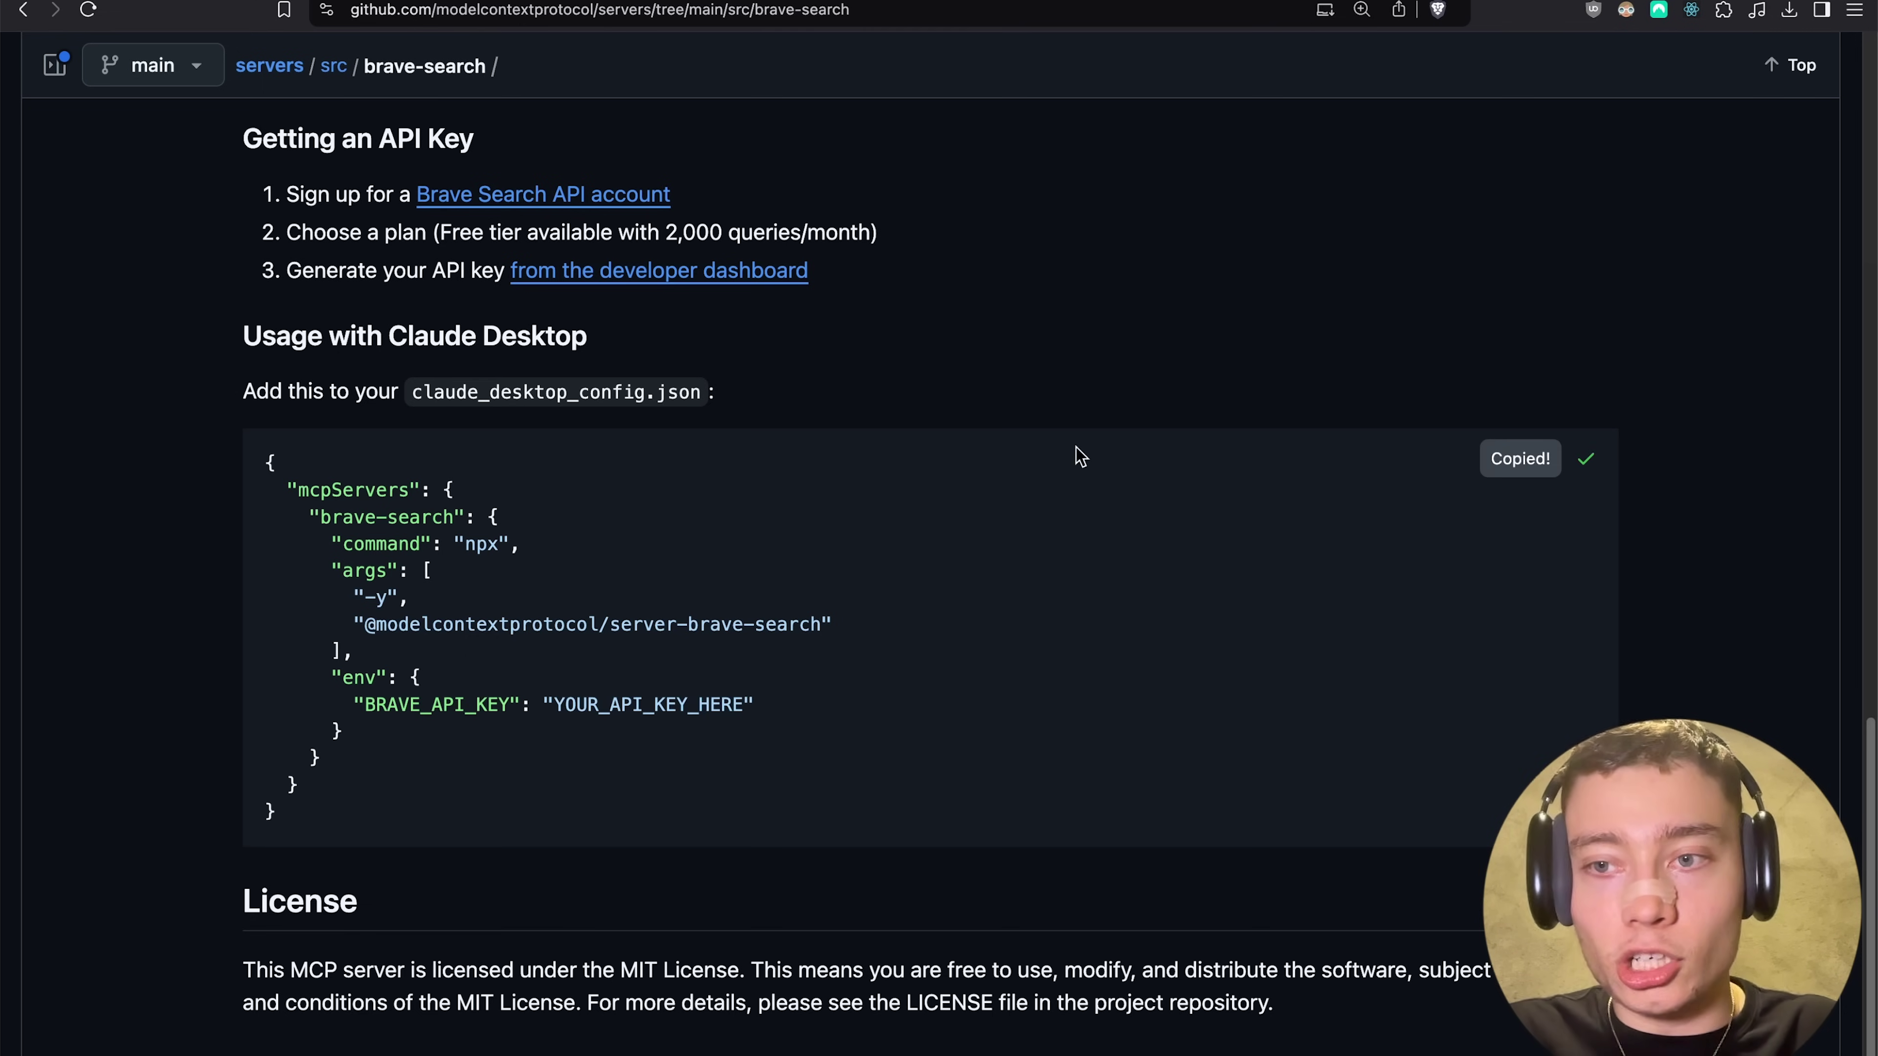
{"action": "key", "text": "super+Tab"}
{"action": "key", "text": "super+Tab"}
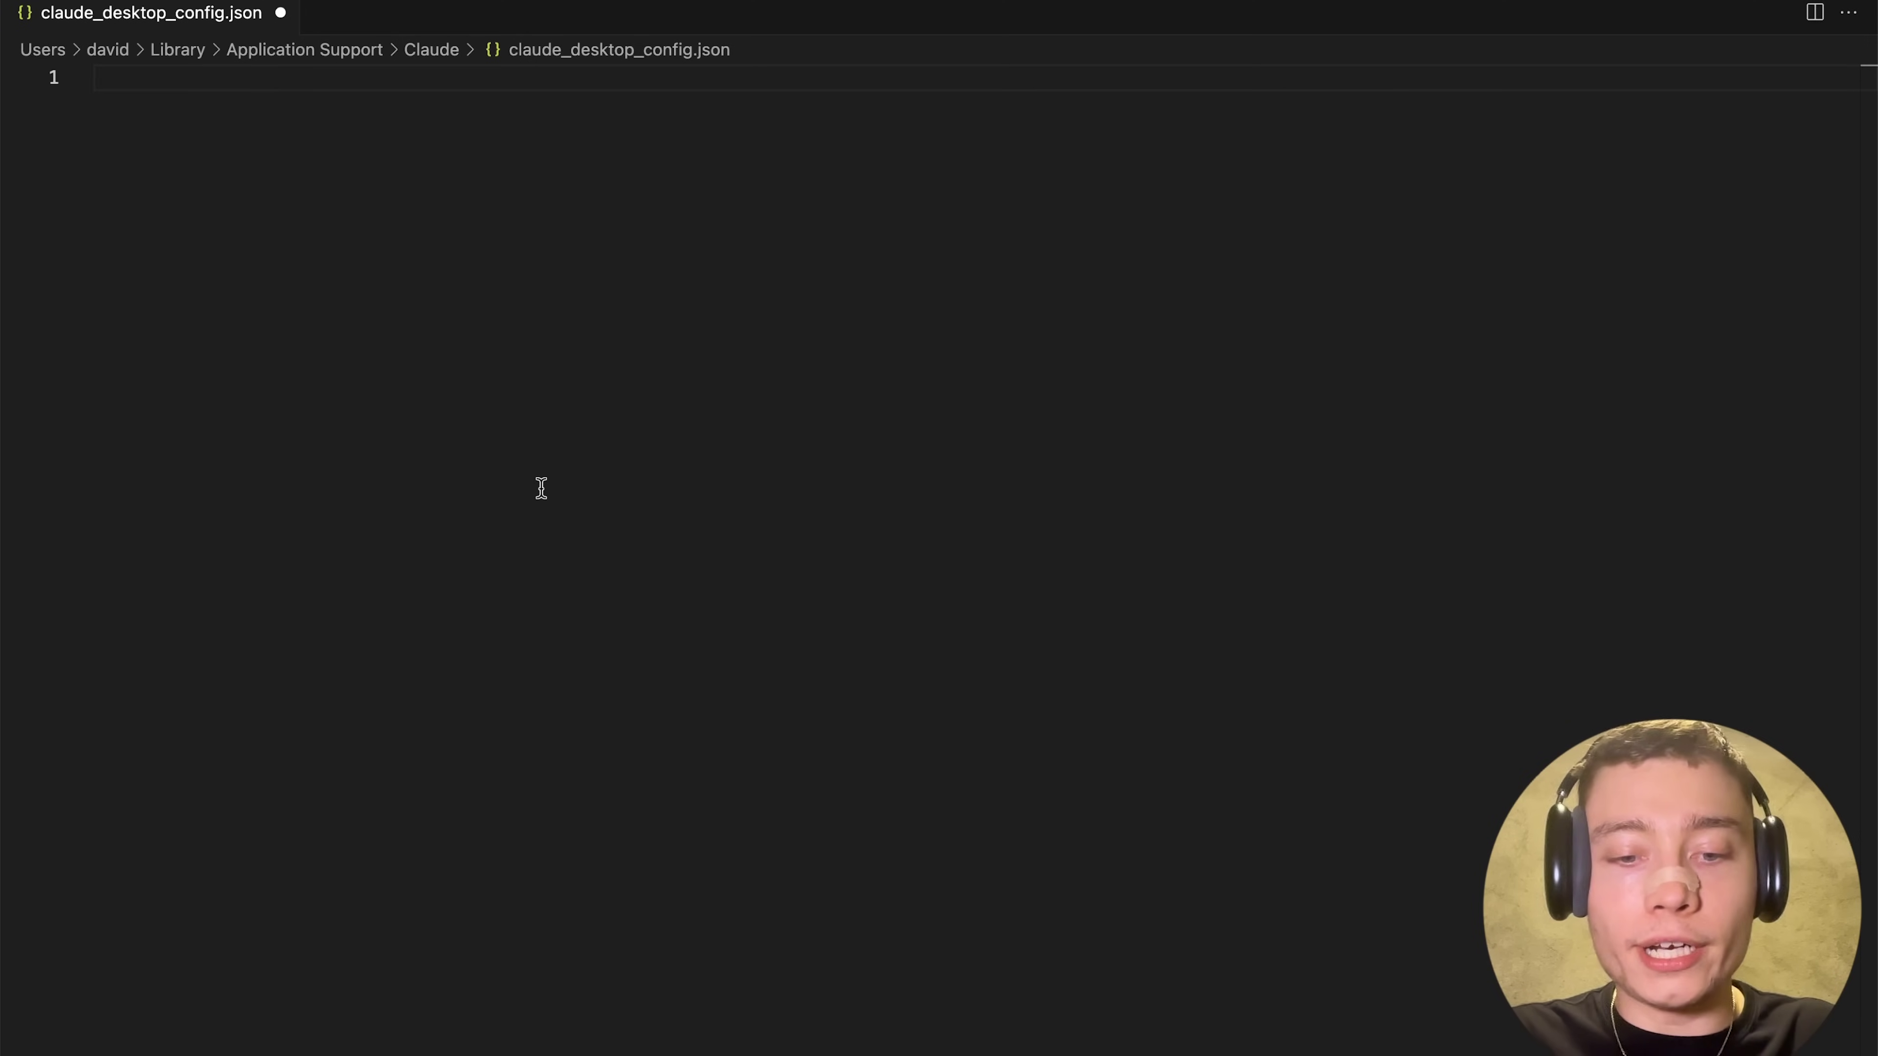
{"action": "key", "text": "super+v"}
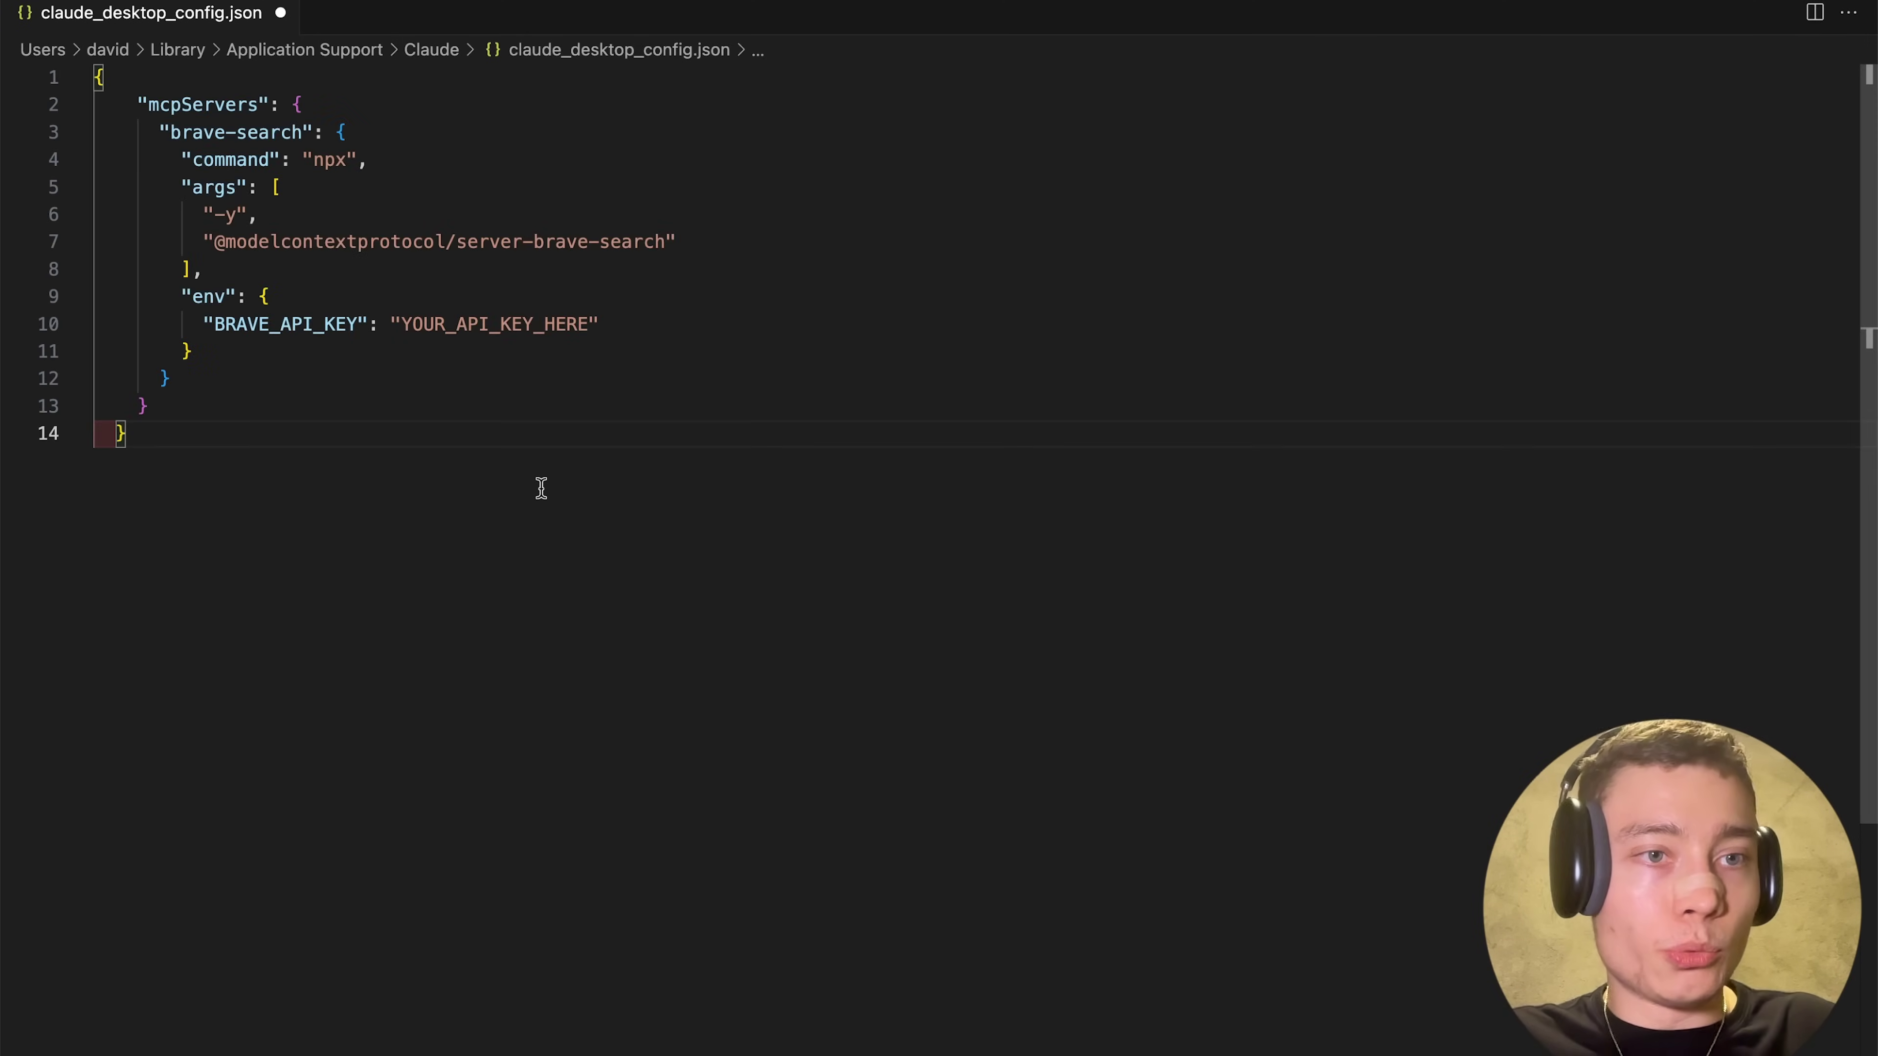
- Return to the brave-search README in the browser, review Getting an API Key, and open the Brave Search API account link
{"action": "key", "text": "super+Tab"}
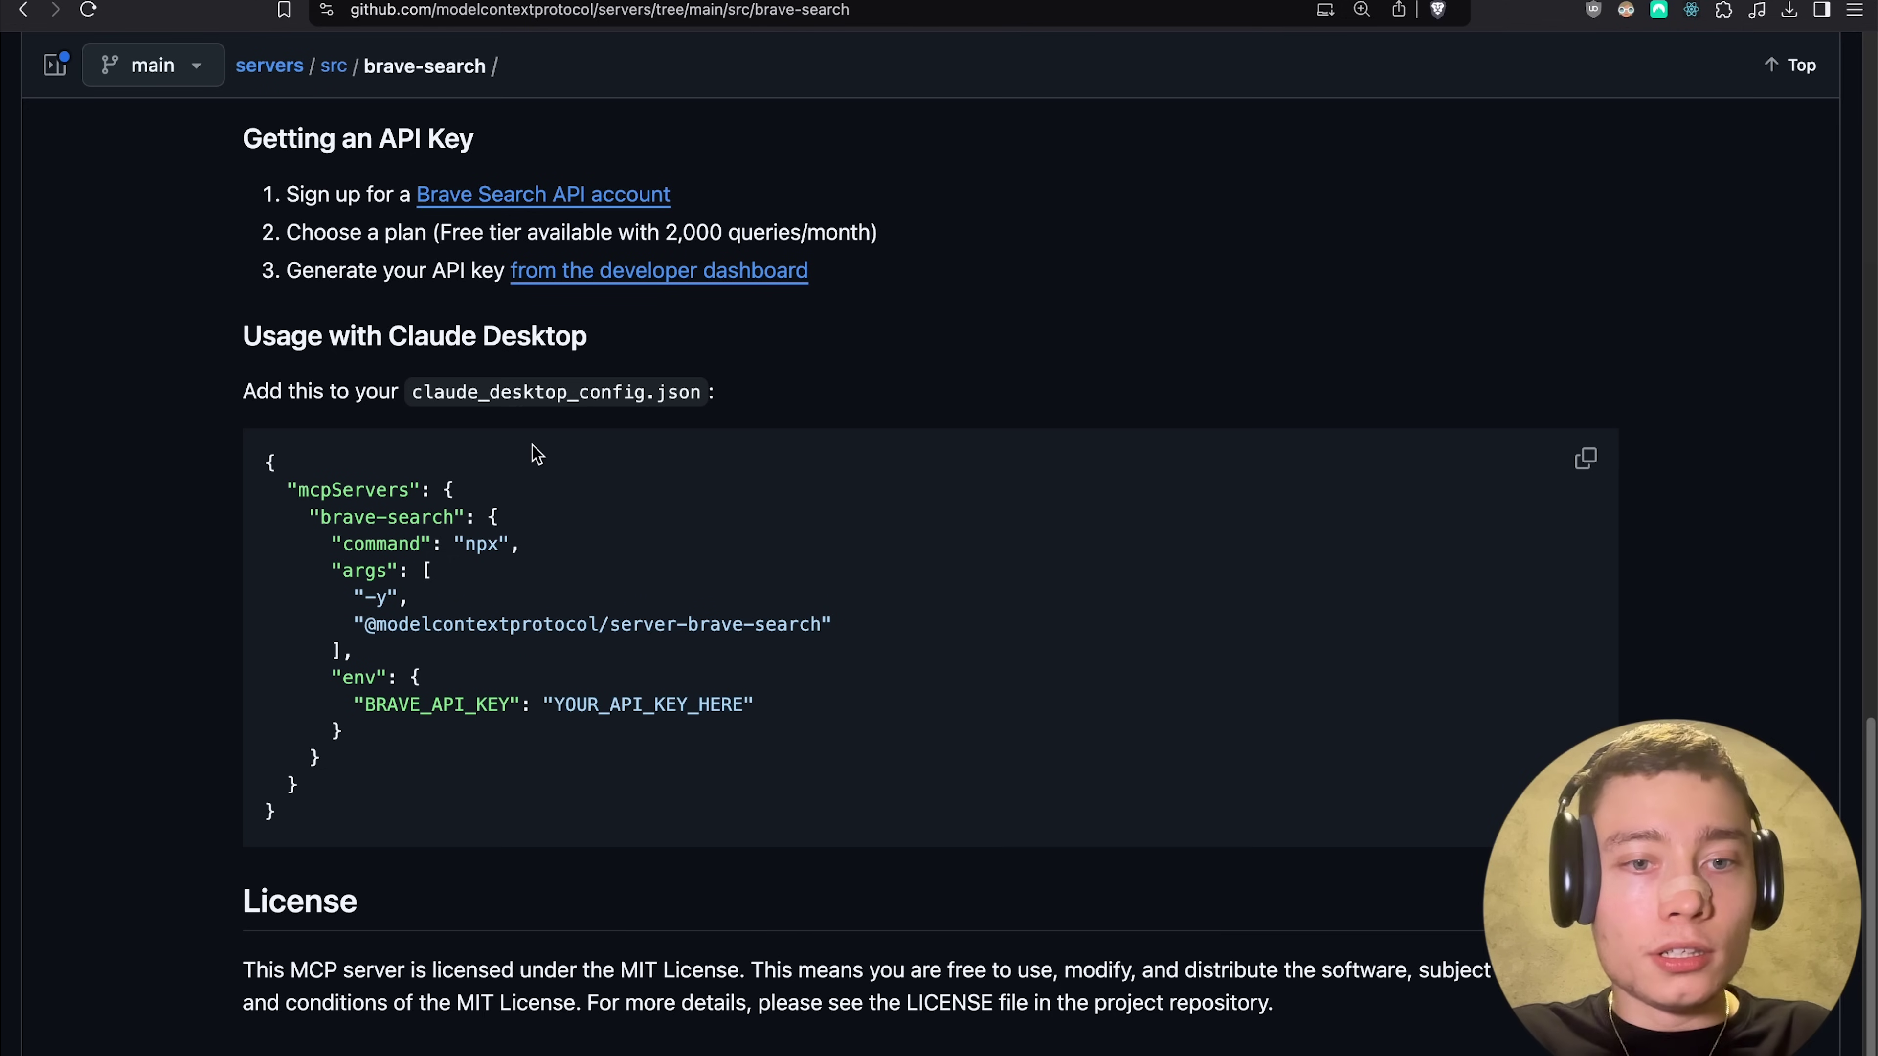
{"action": "left_click_drag", "start_coordinate": [553, 704], "coordinate": [744, 702]}
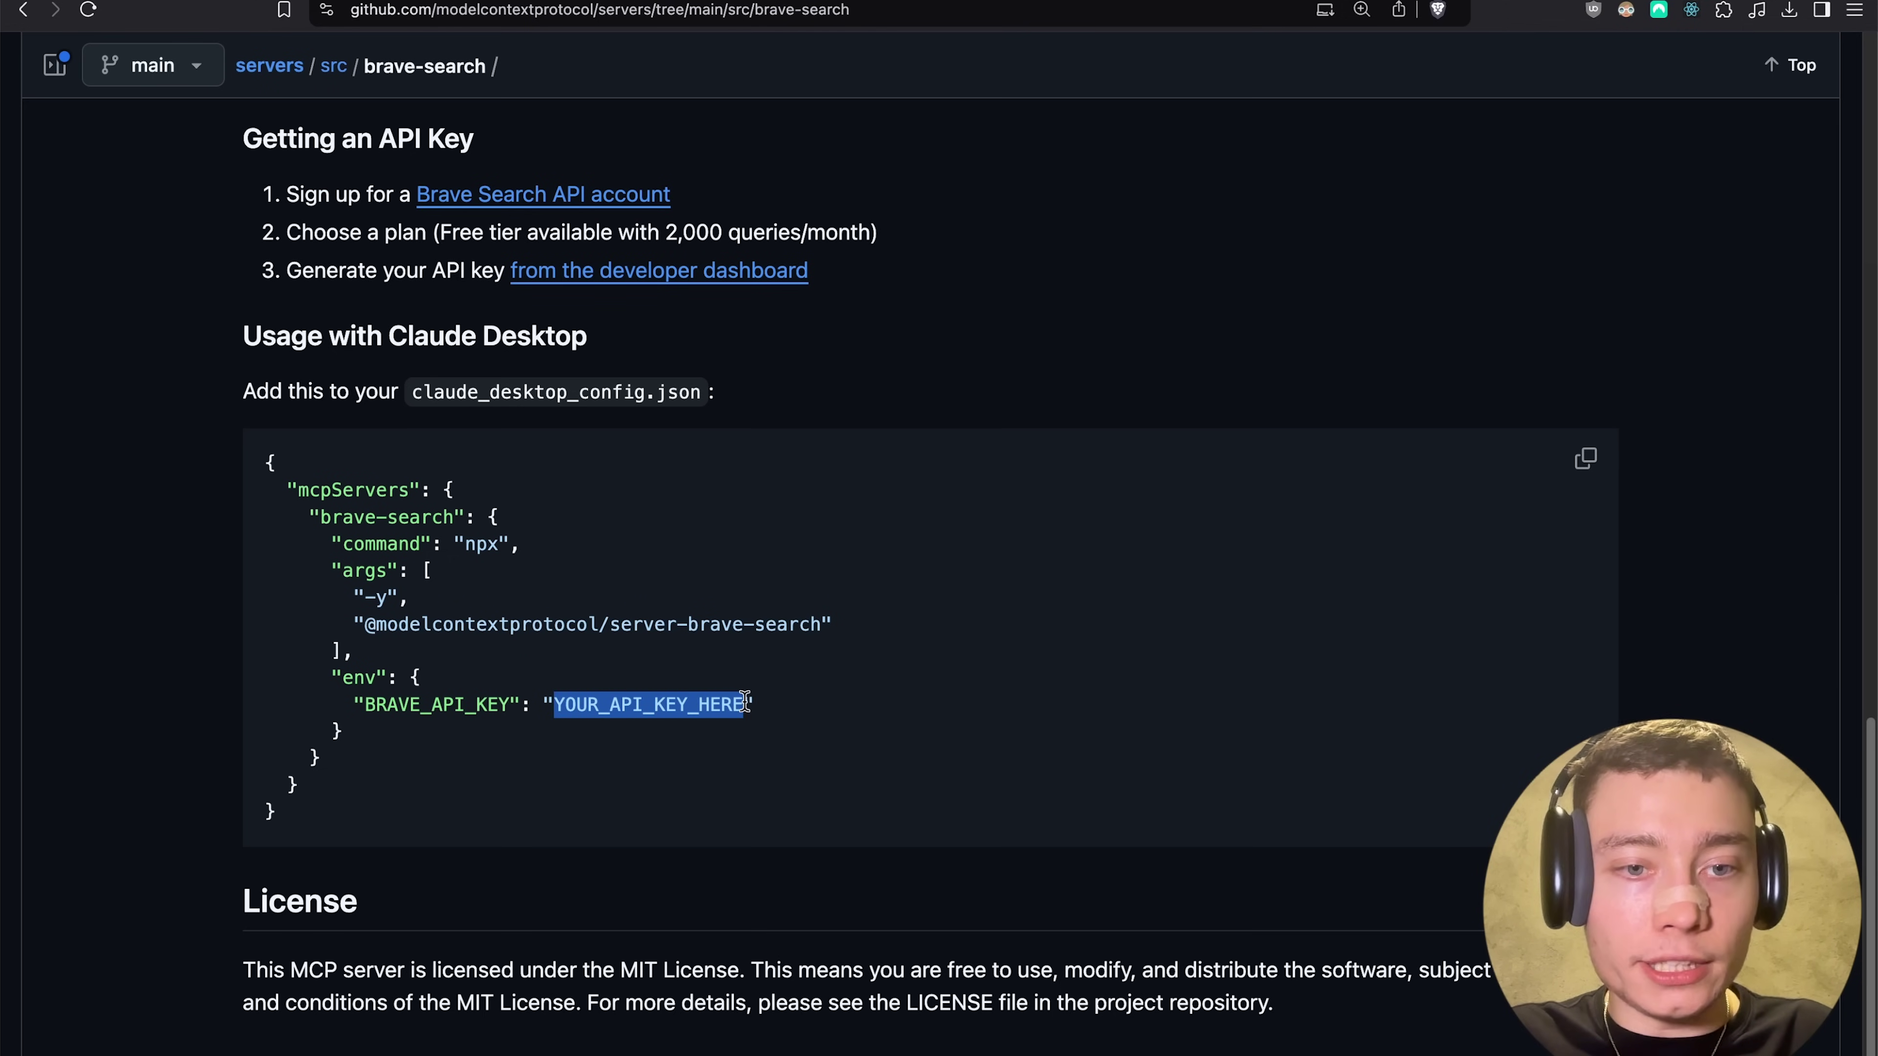
{"action": "left_click", "coordinate": [967, 375]}
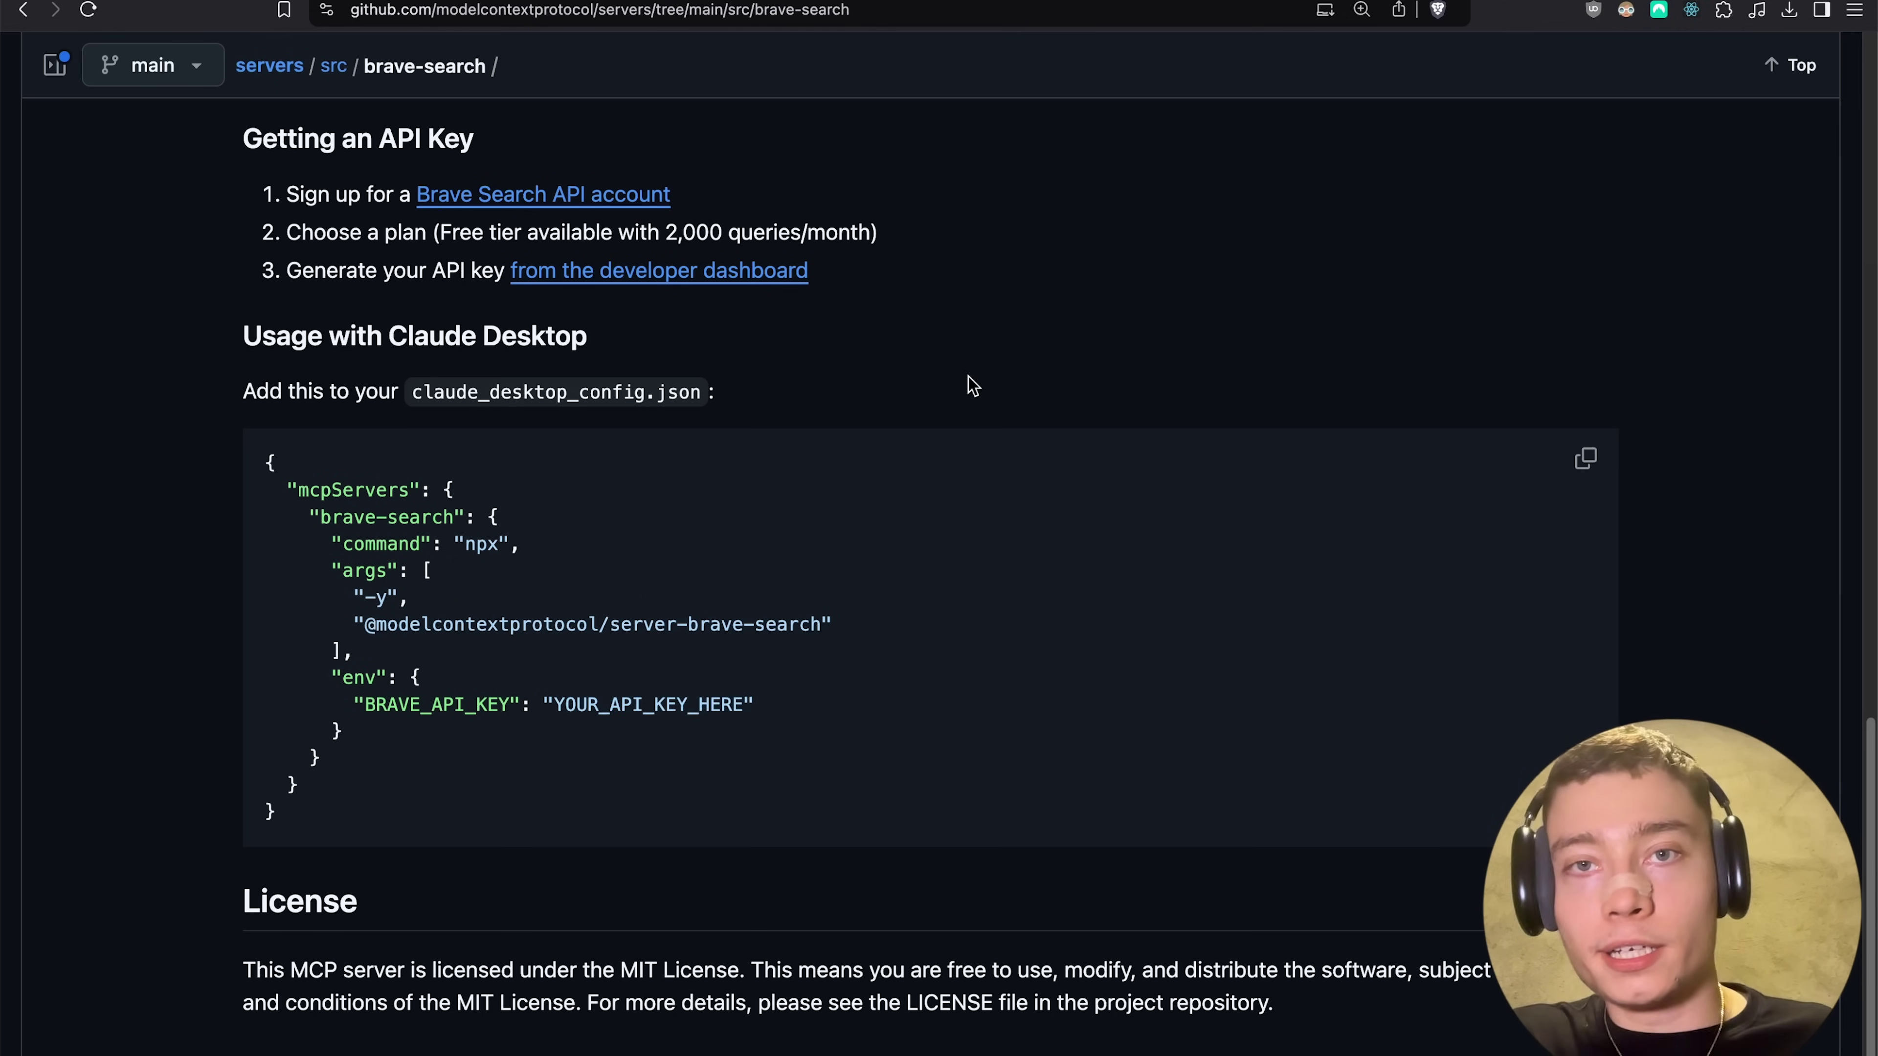
{"action": "scroll", "coordinate": [623, 307], "scroll_direction": "up", "scroll_amount": 15}
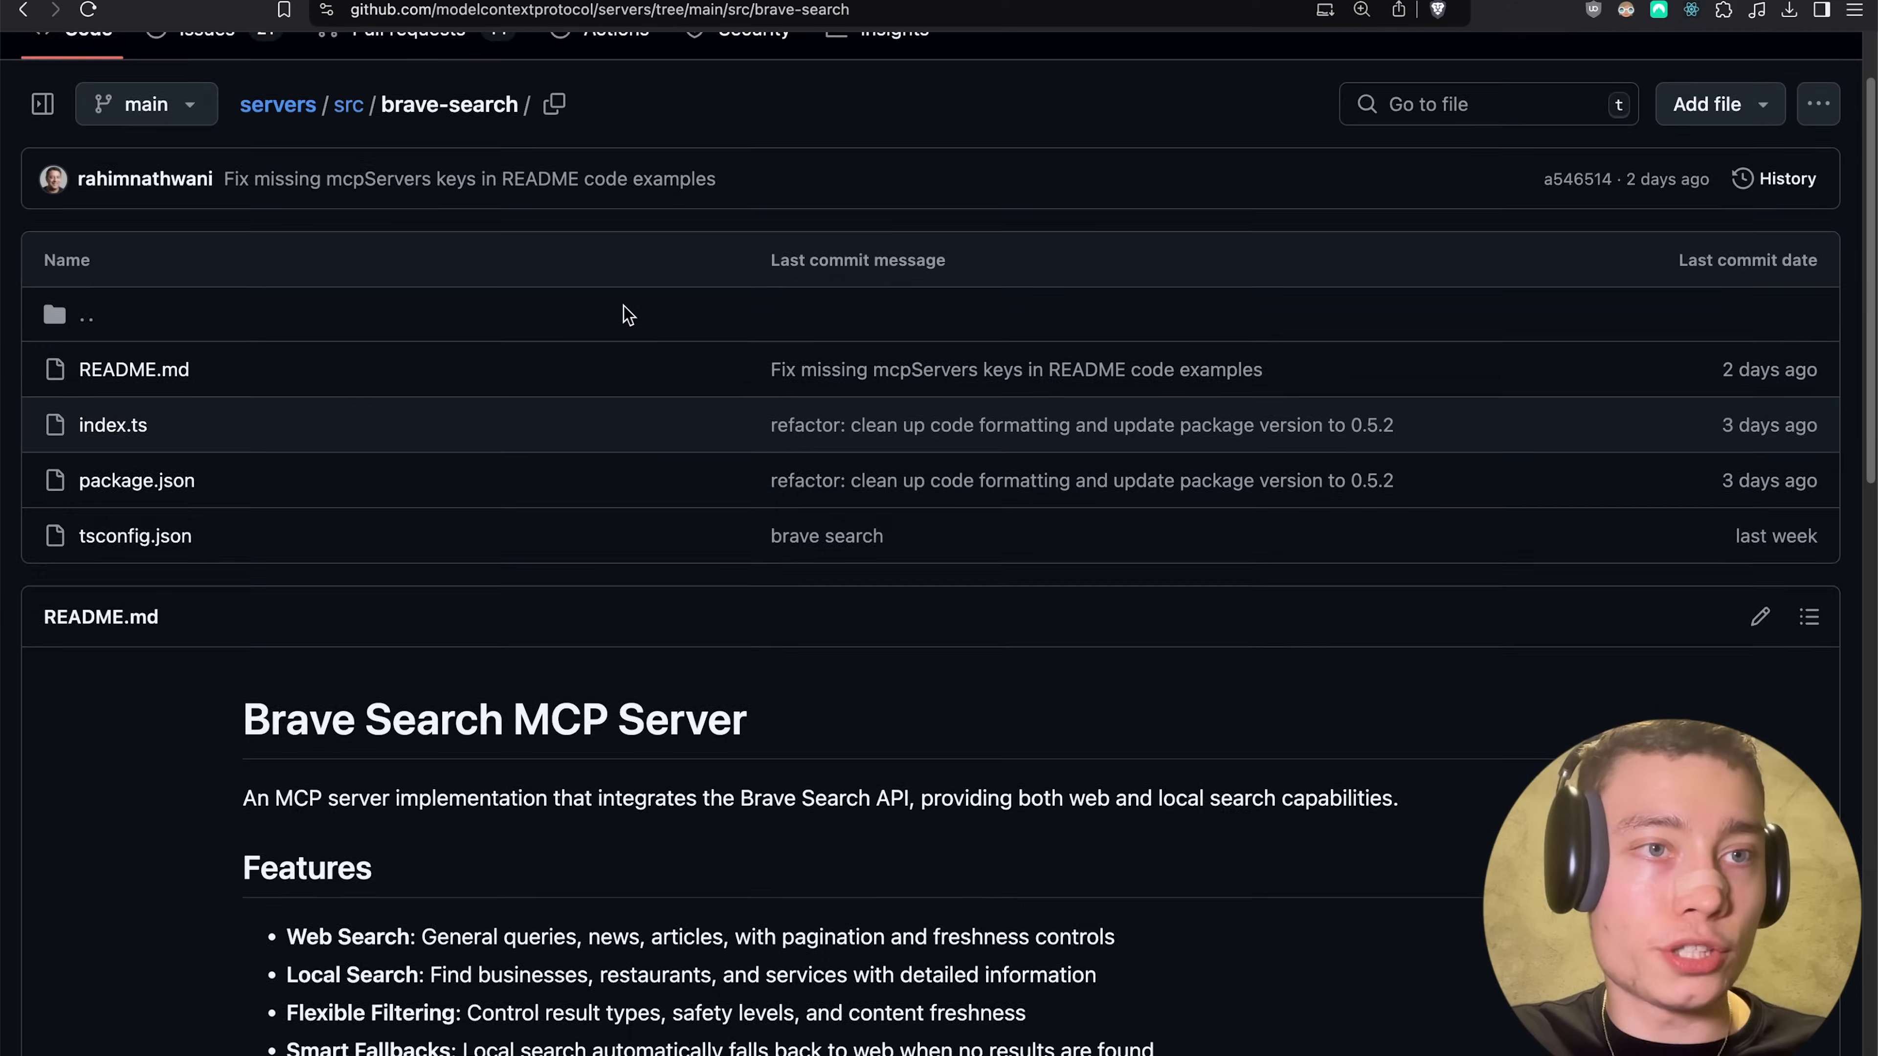
{"action": "scroll", "coordinate": [623, 306], "scroll_direction": "down", "scroll_amount": 12}
{"action": "scroll", "coordinate": [623, 307], "scroll_direction": "down", "scroll_amount": 3}
{"action": "scroll", "coordinate": [639, 302], "scroll_direction": "up", "scroll_amount": 2}
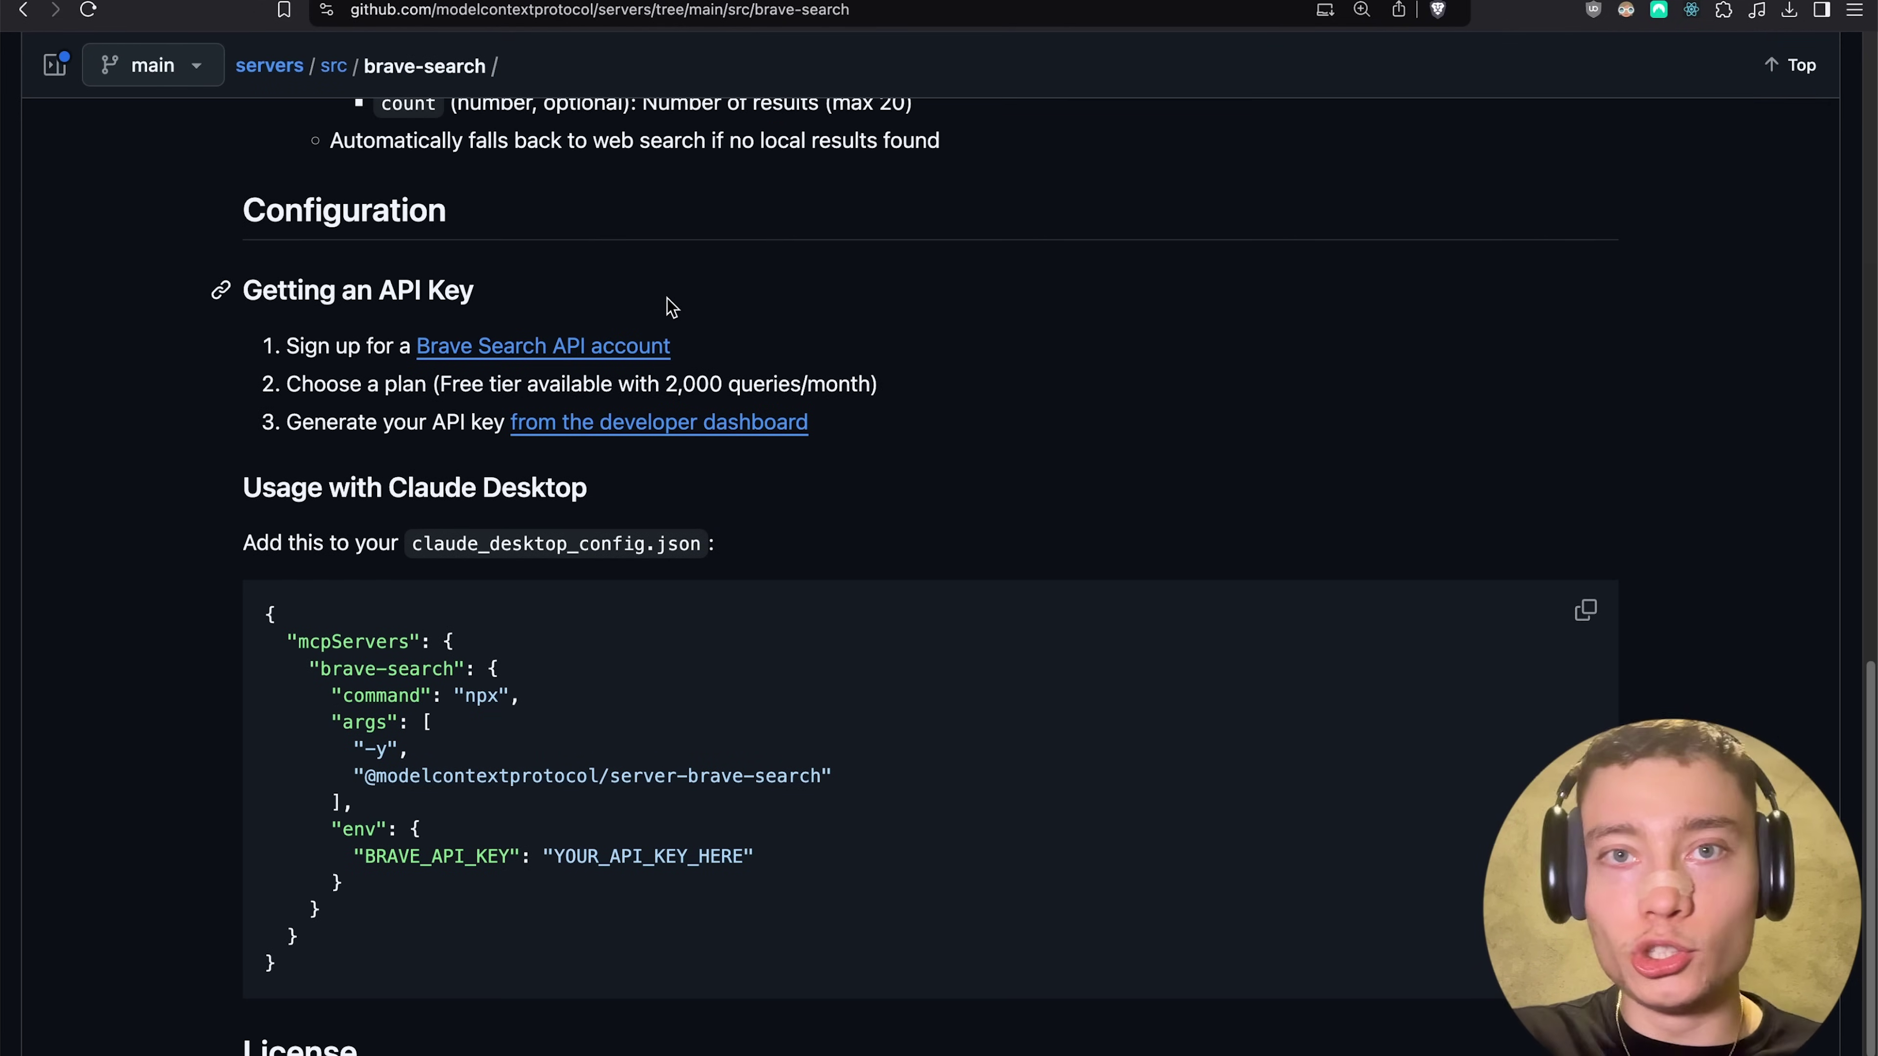
{"action": "triple_click", "coordinate": [286, 300]}
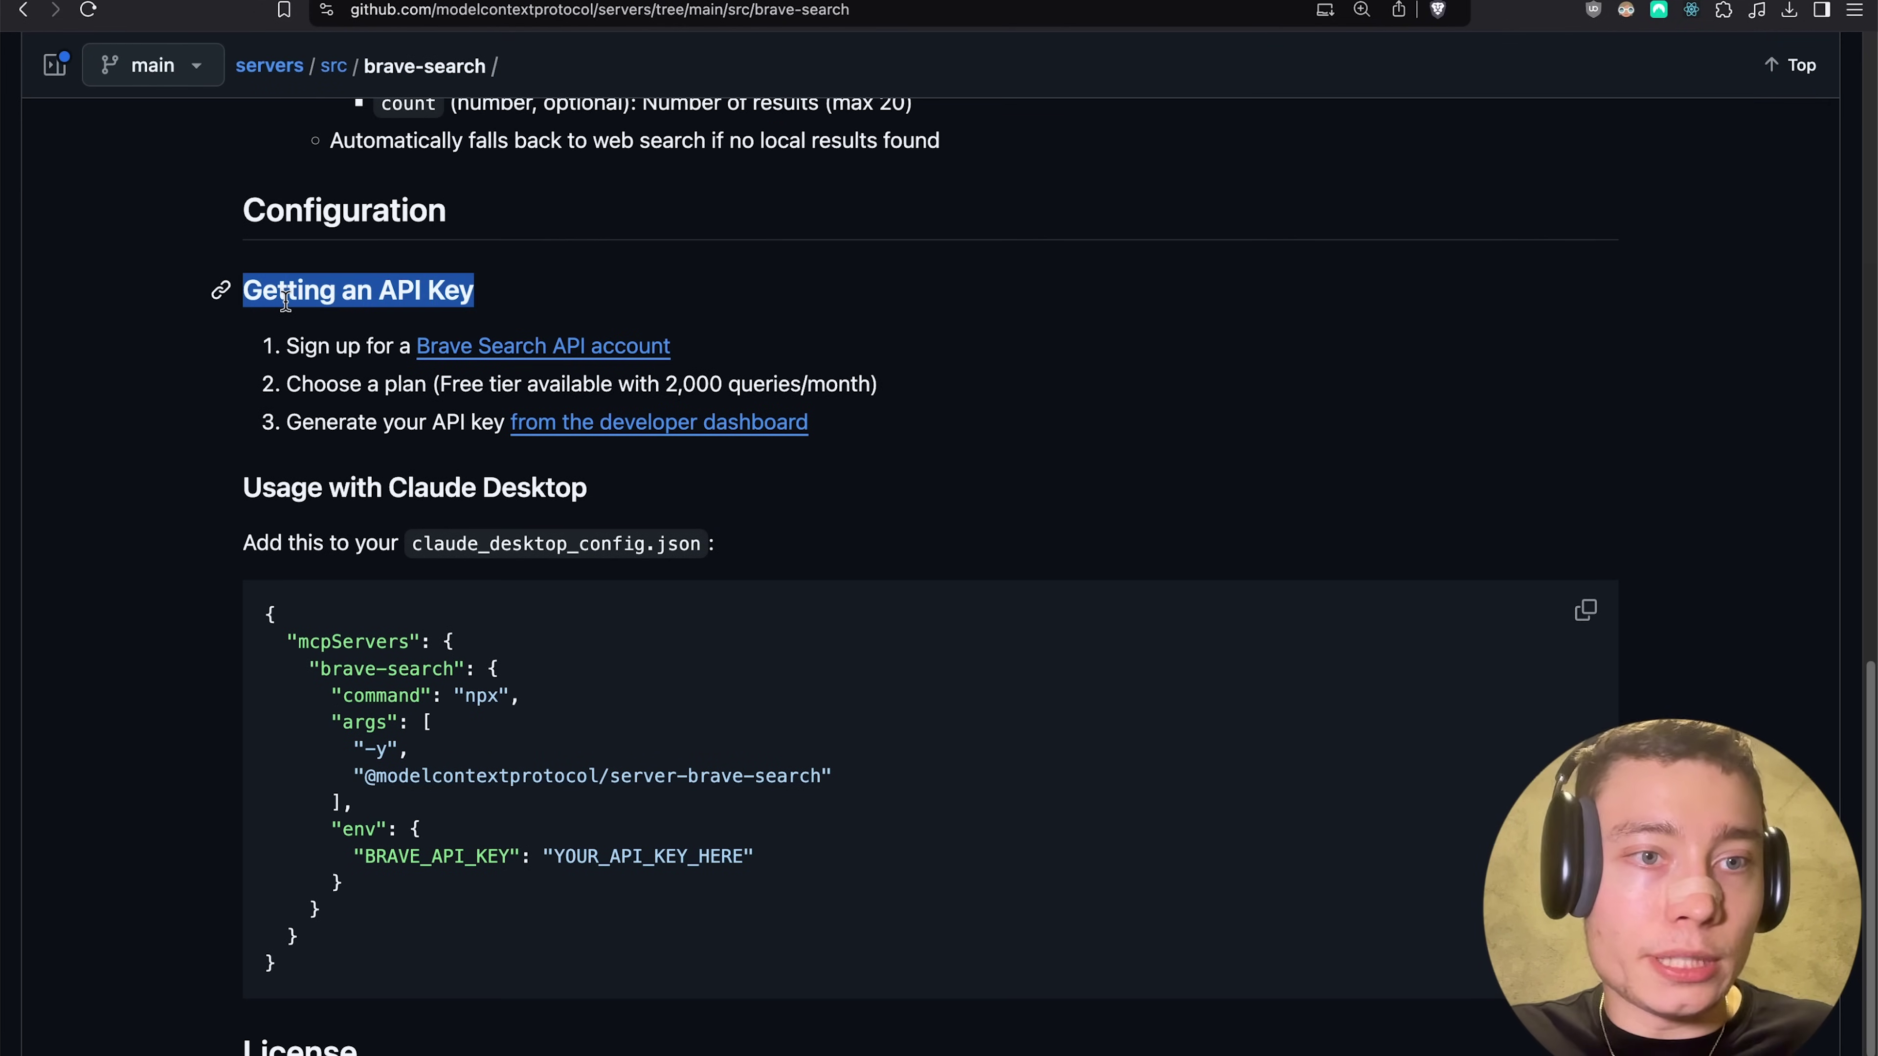
{"action": "triple_click", "coordinate": [303, 348]}
{"action": "left_click", "coordinate": [544, 361]}
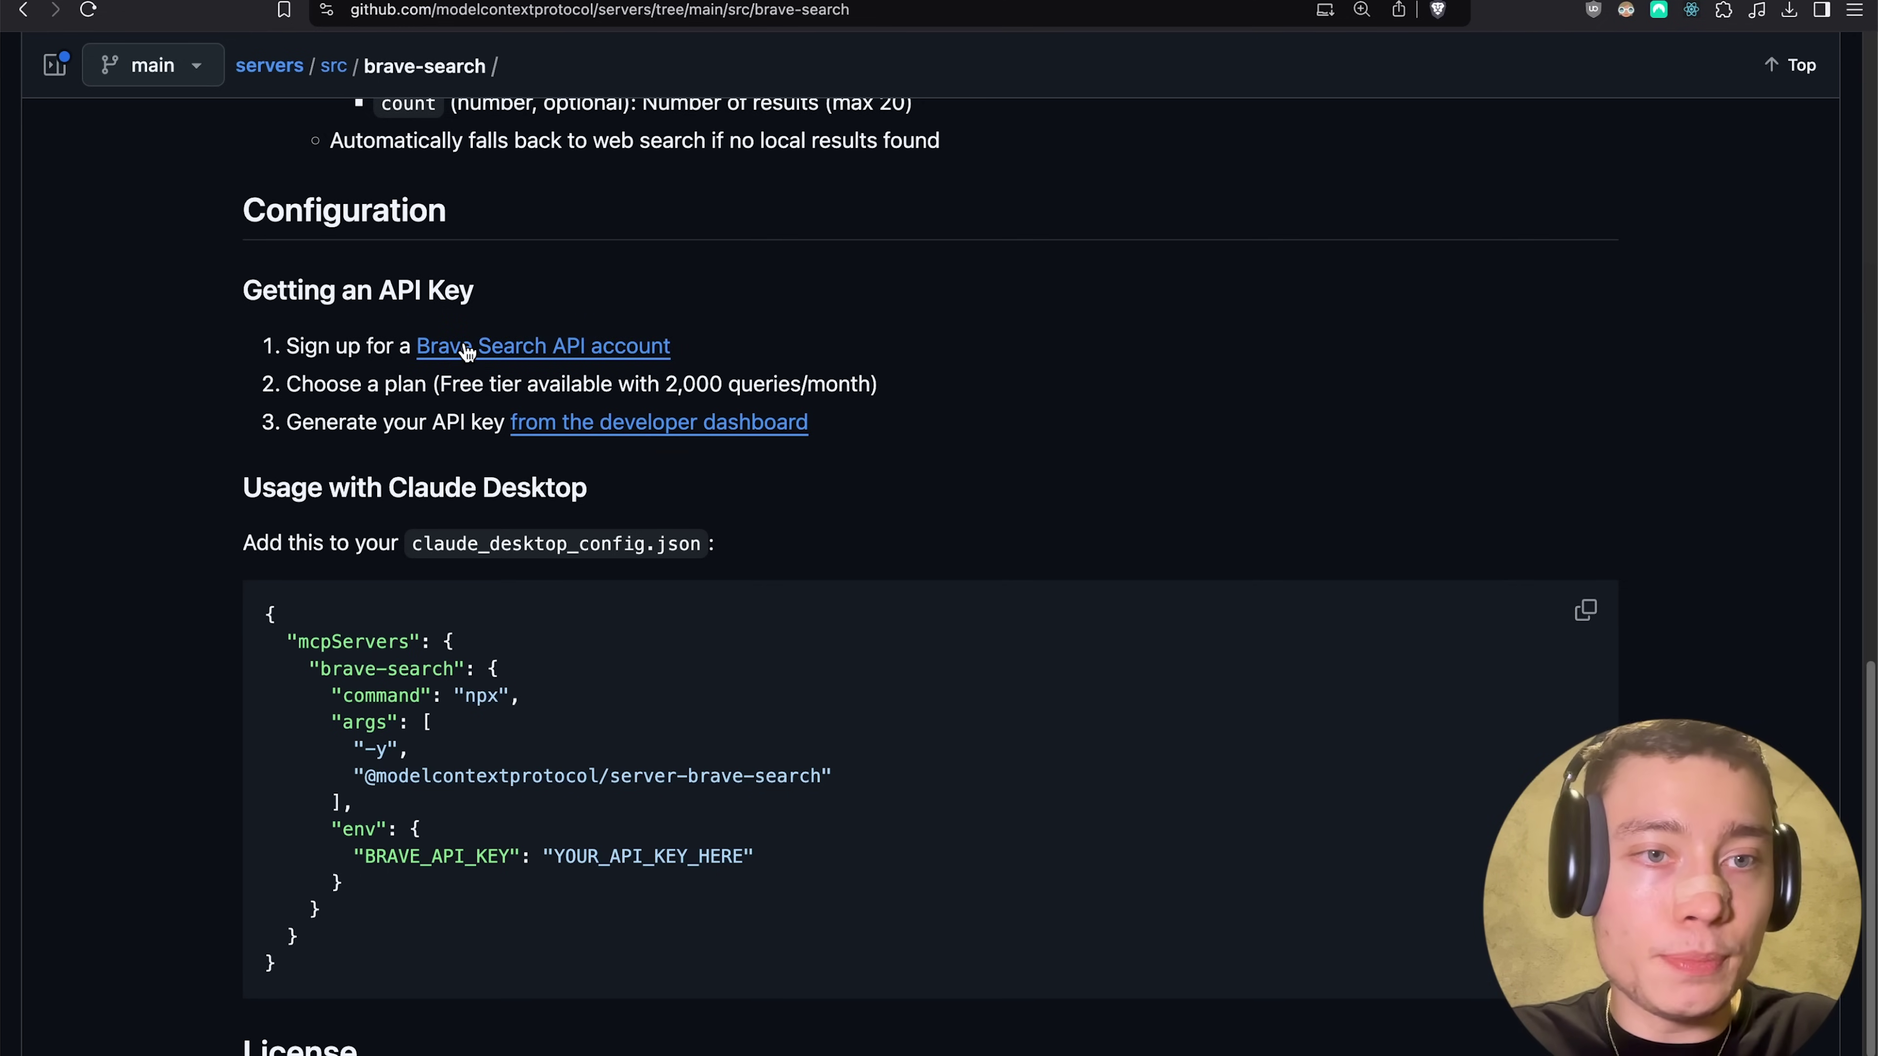
{"action": "left_click", "coordinate": [502, 348]}
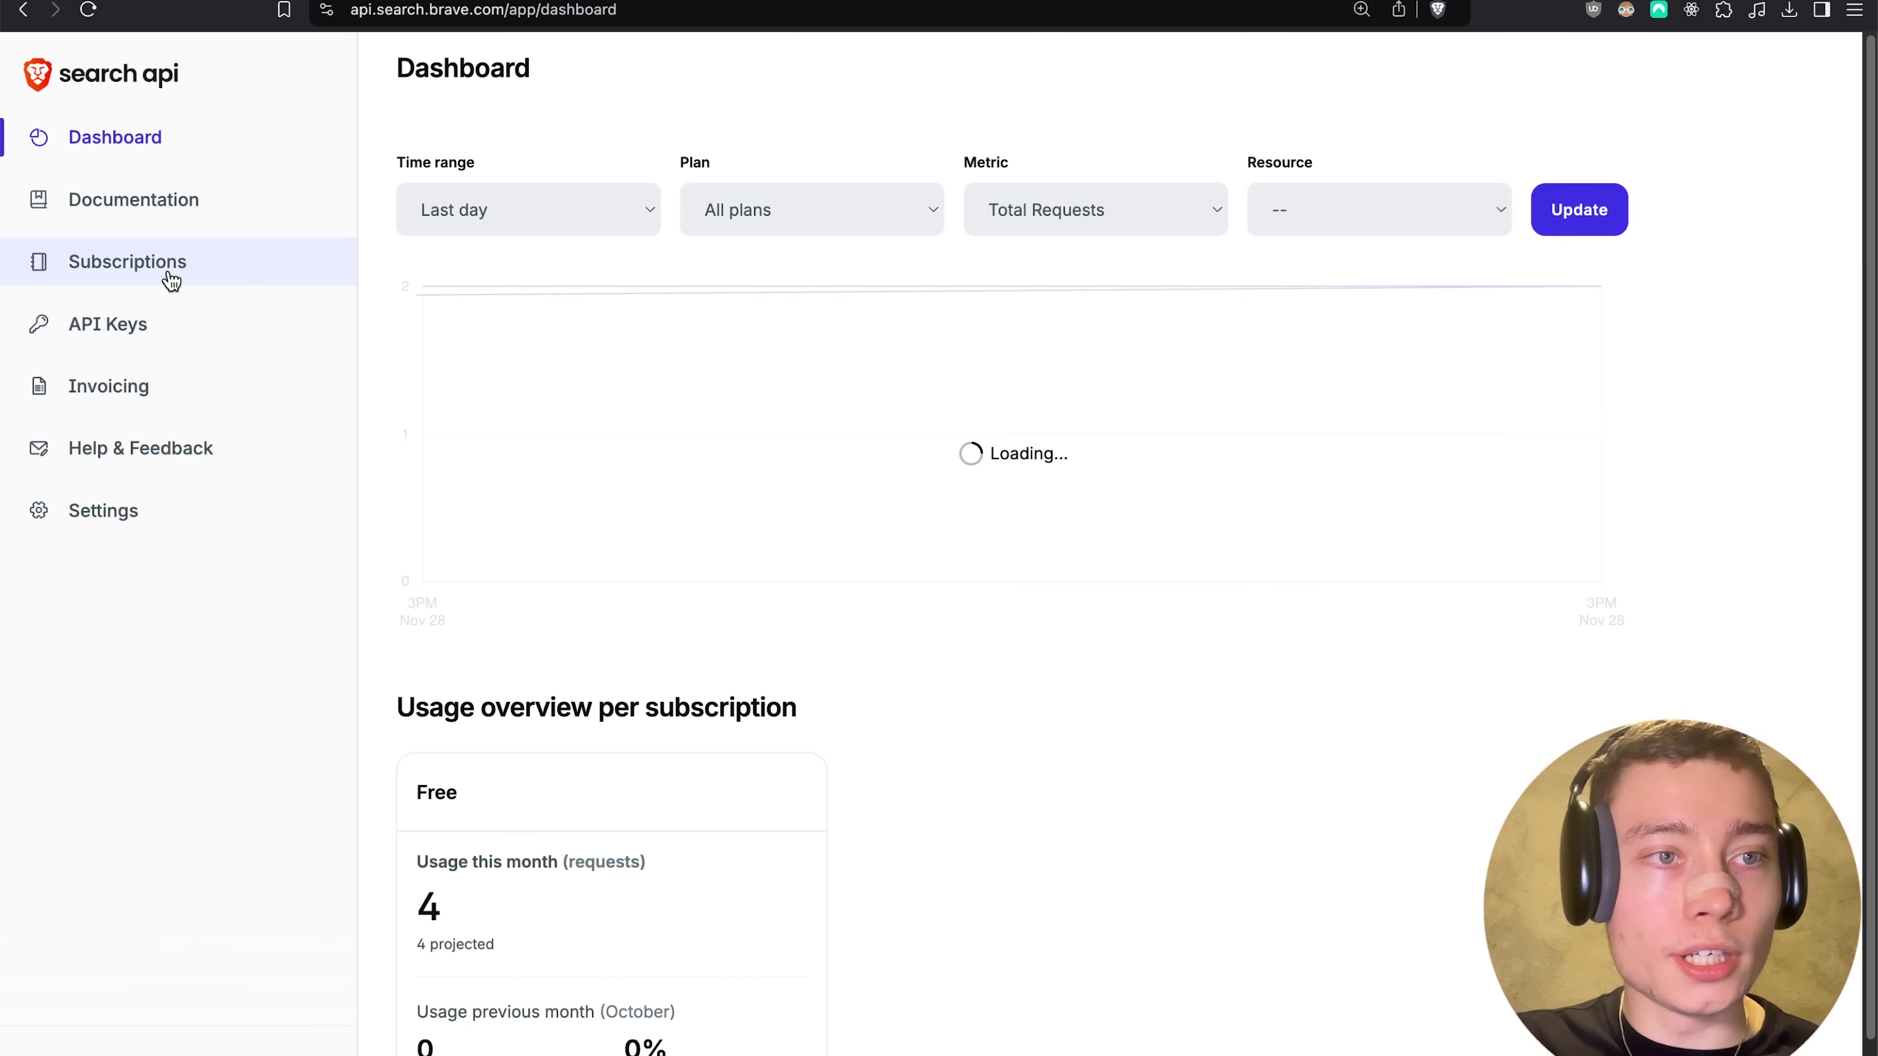
- View the available Brave Search API subscription plans and highlight the Free plan's credit card requirement
{"action": "left_click", "coordinate": [164, 281]}
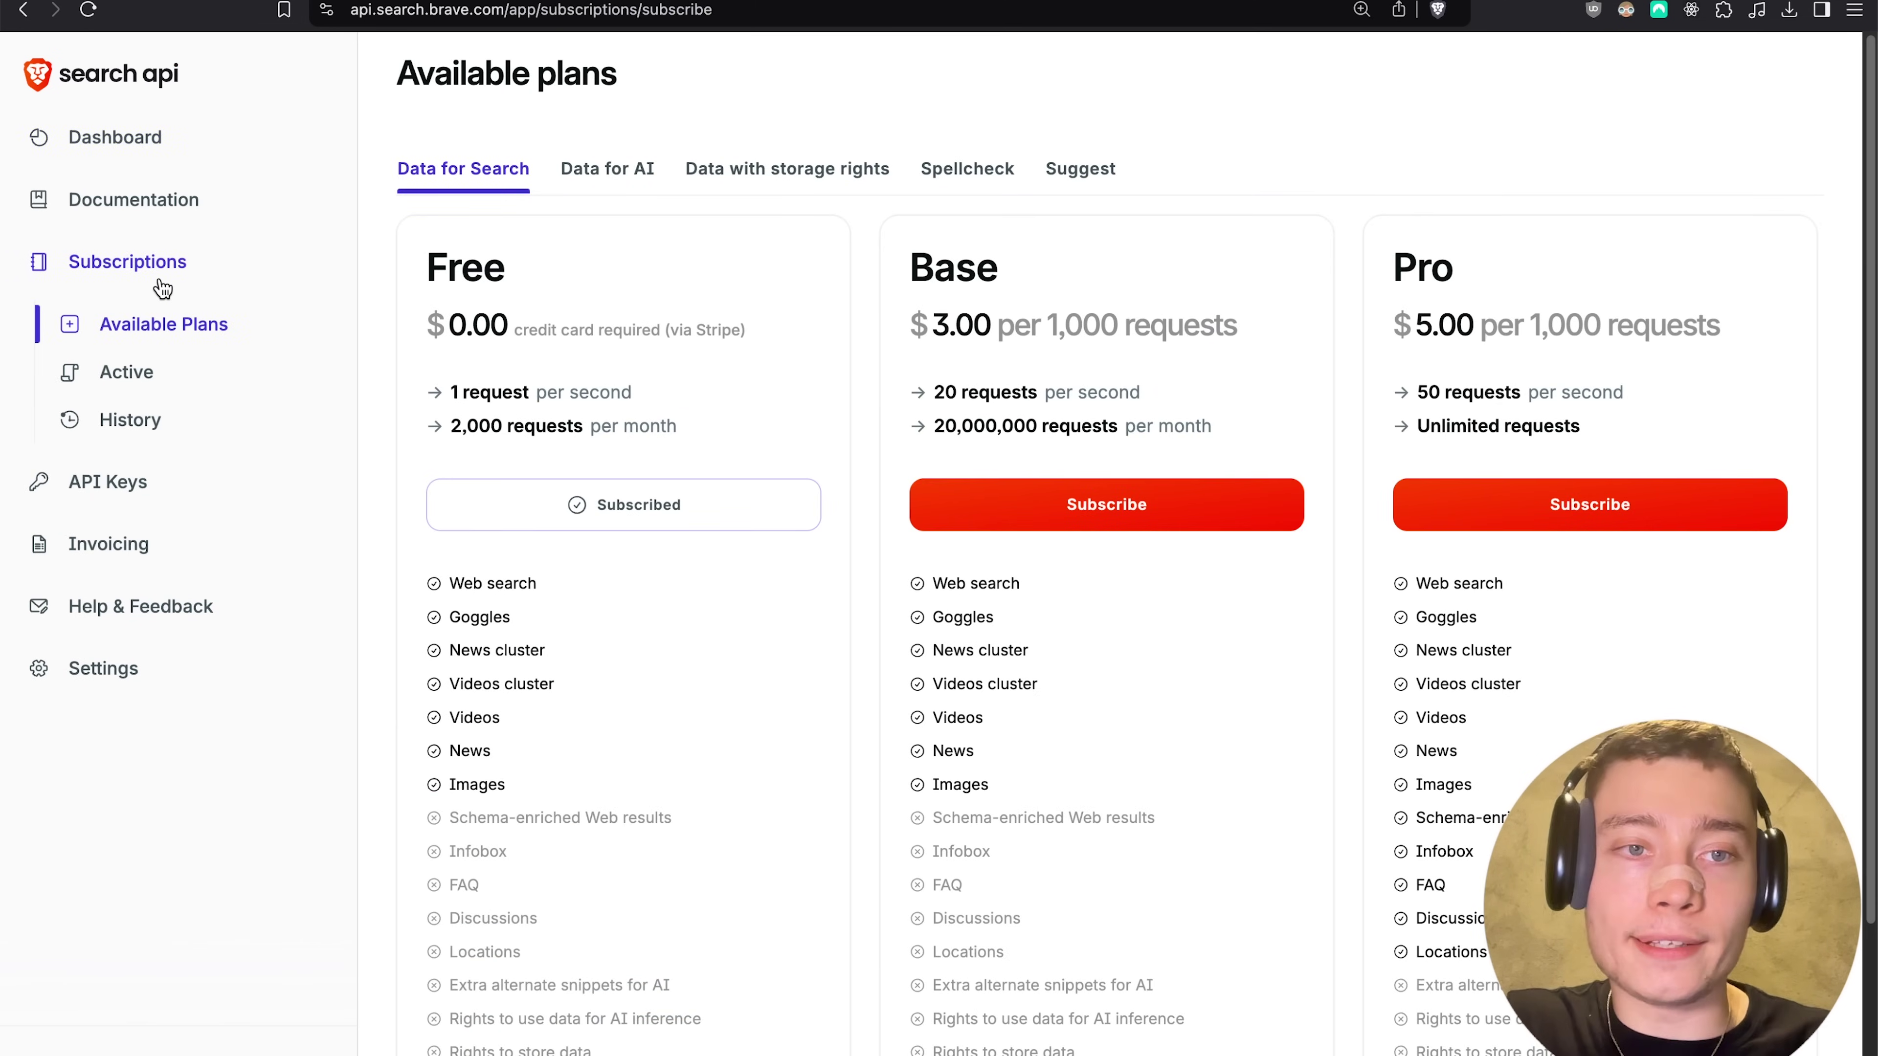
{"action": "key", "text": "super+equal"}
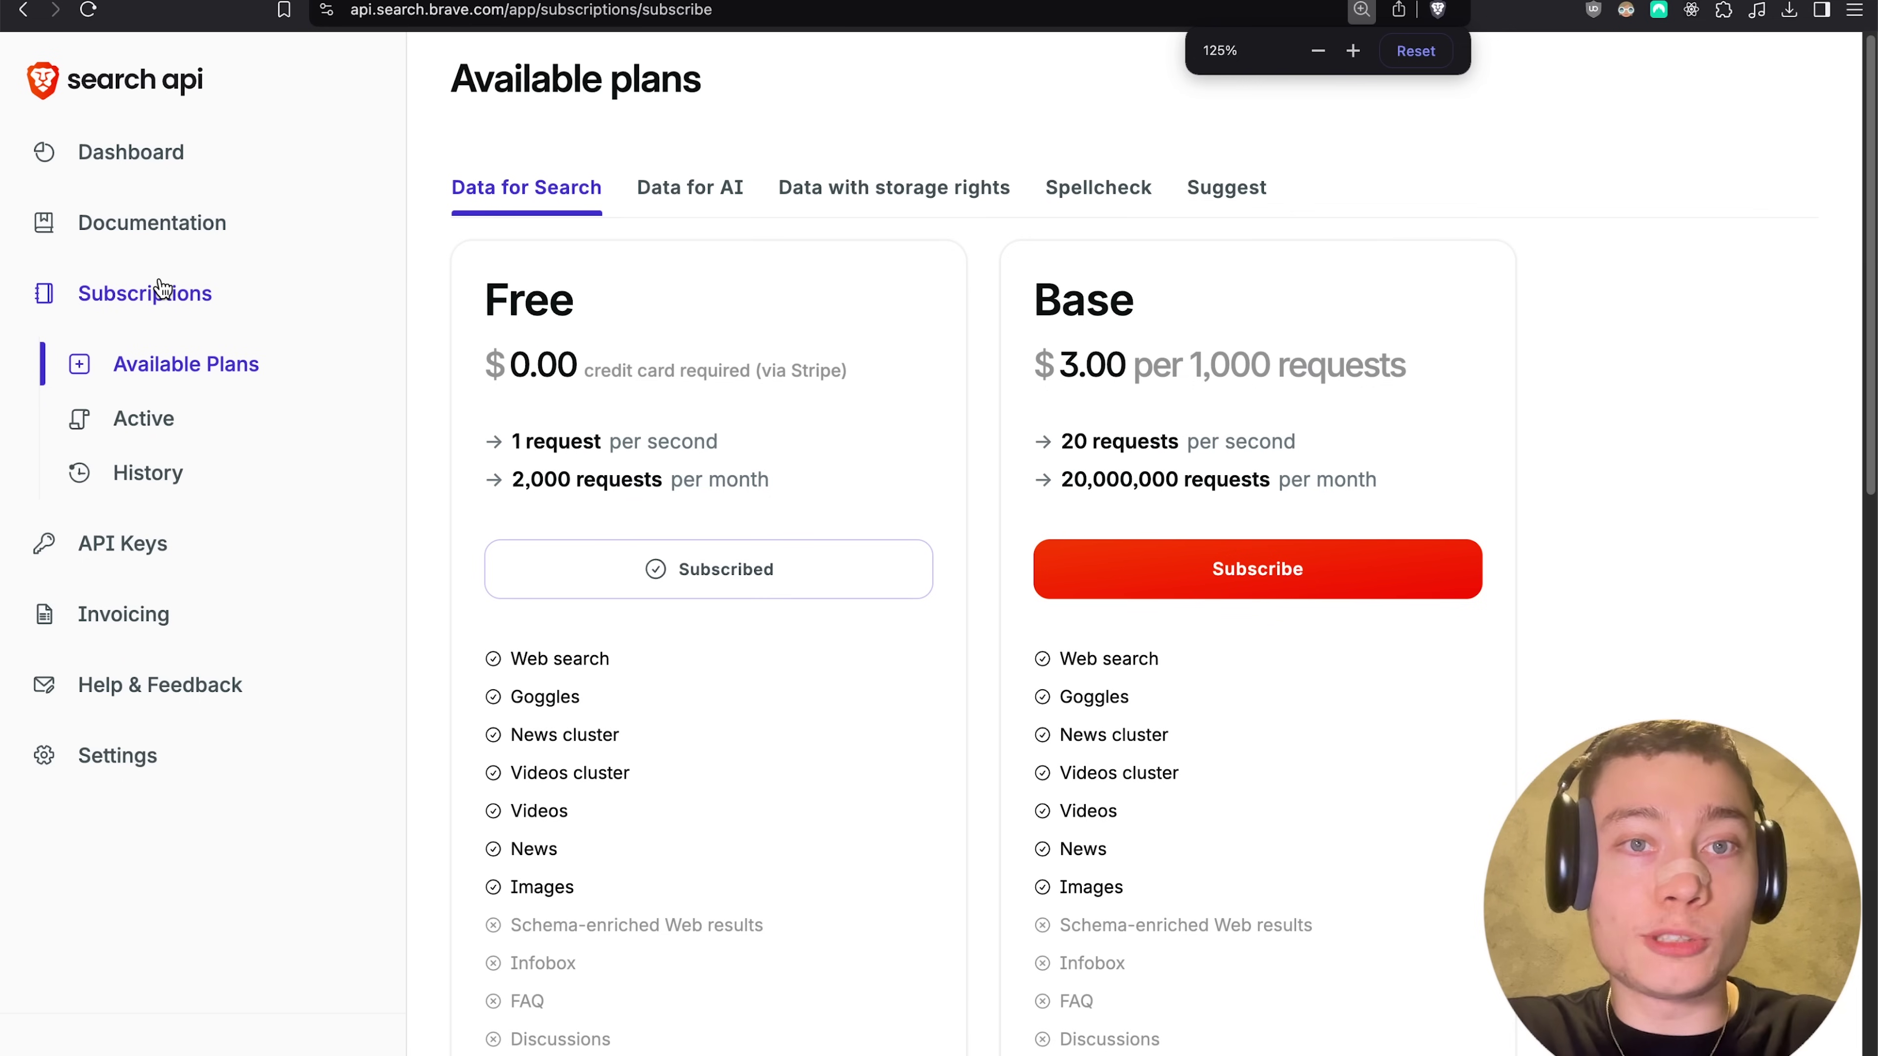
{"action": "key", "text": "super+minus"}
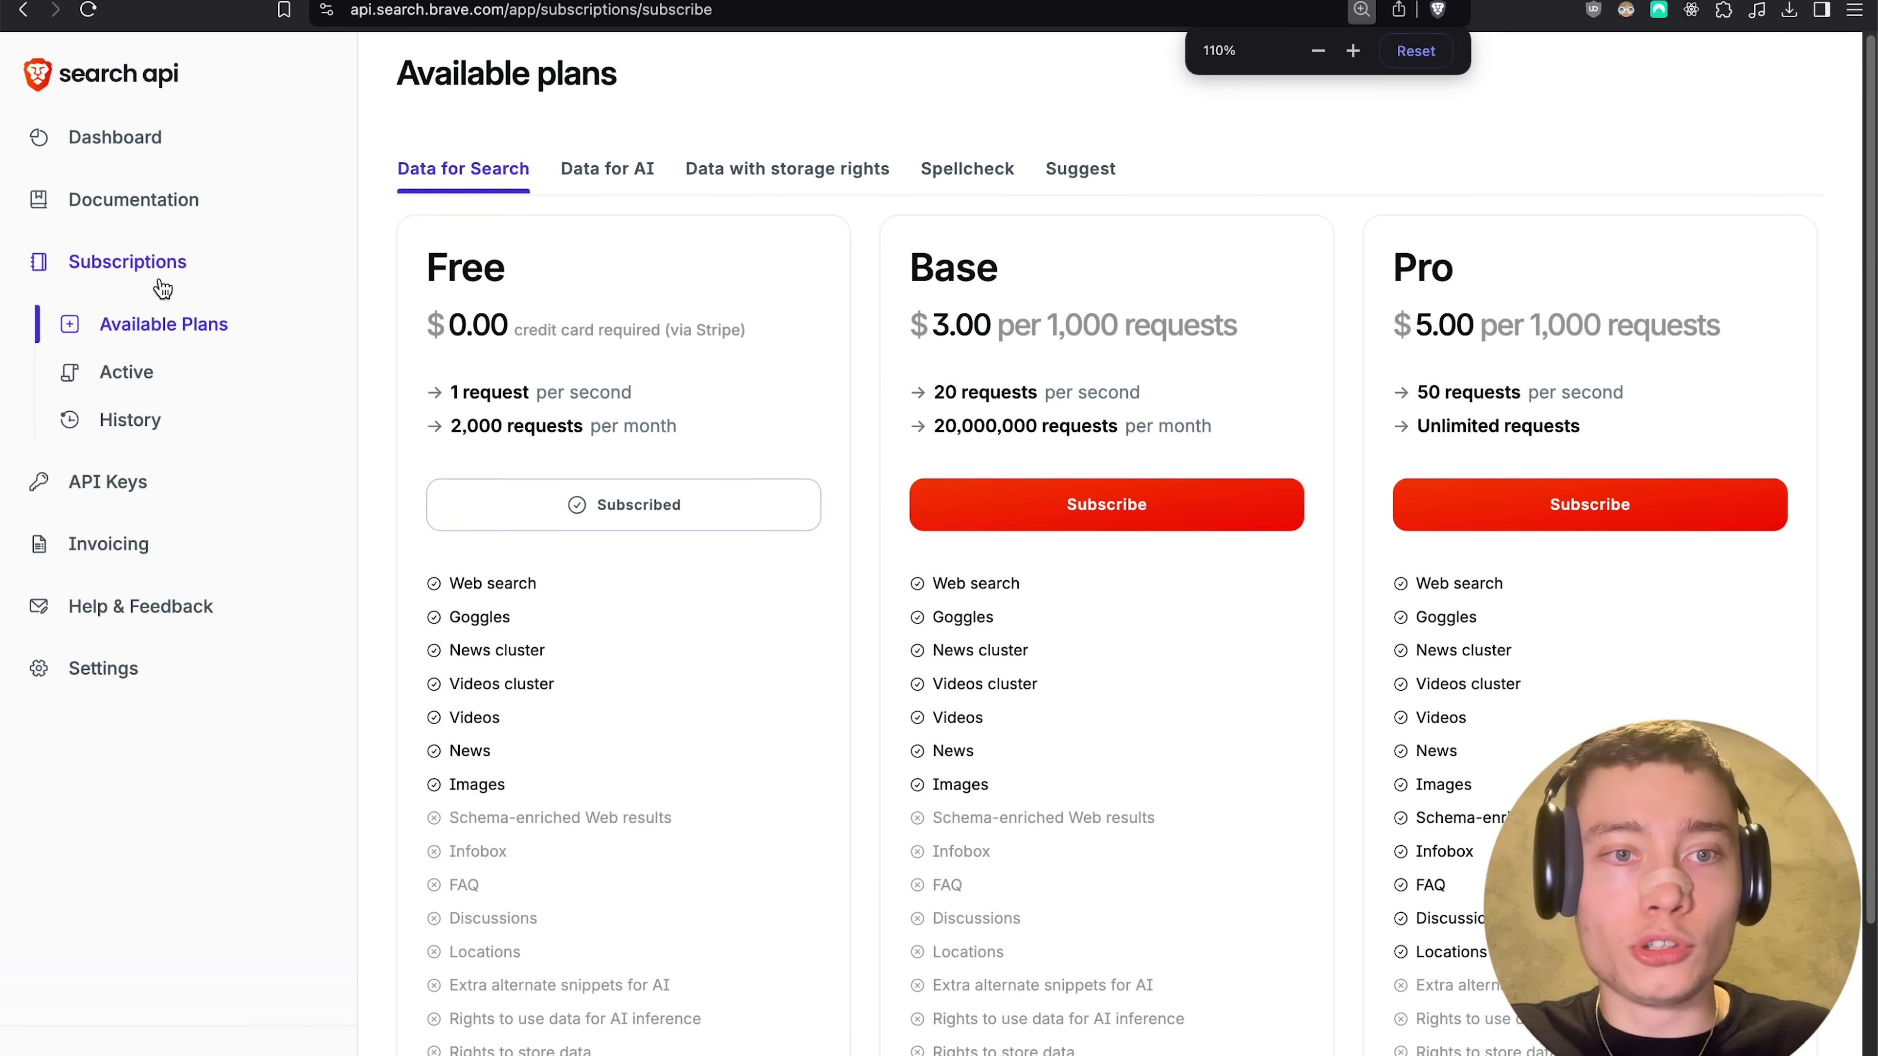
{"action": "left_click_drag", "start_coordinate": [537, 329], "coordinate": [619, 333]}
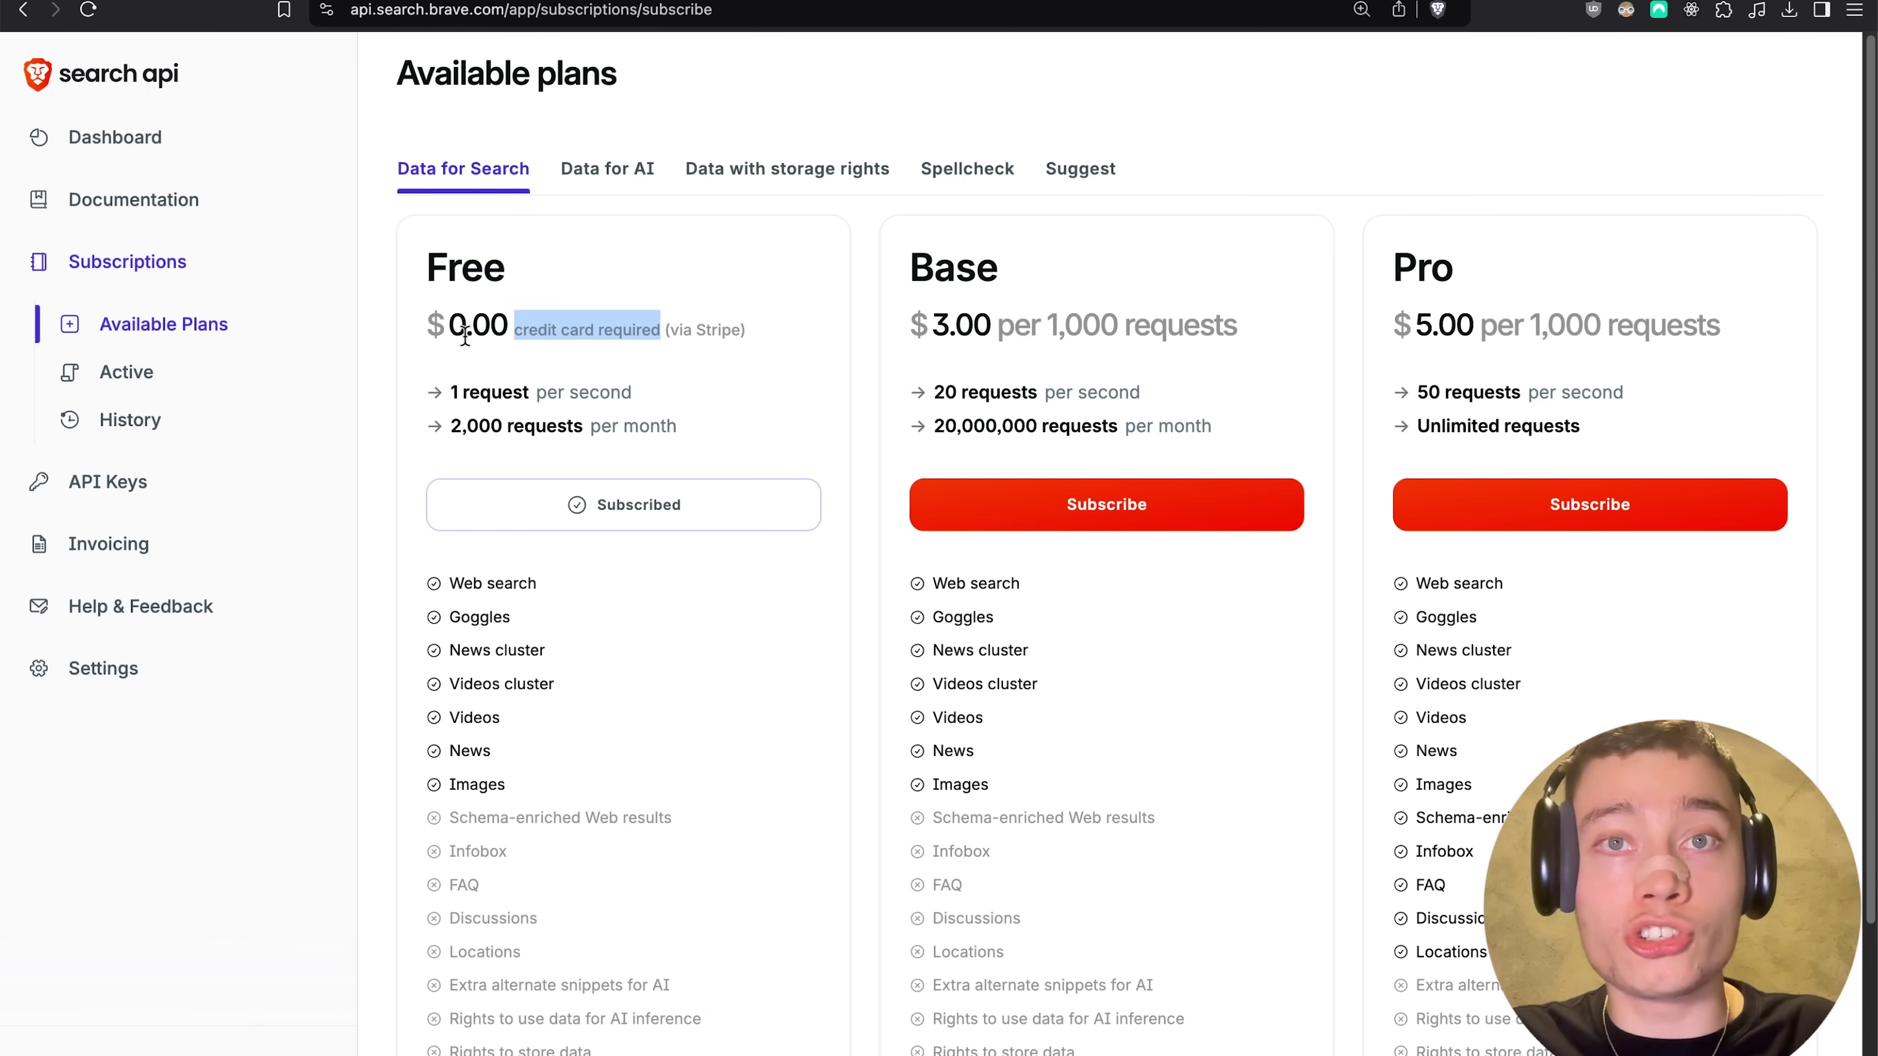
- Open the API key management page and add a new key named new-society under the Free subscription
{"action": "left_click", "coordinate": [327, 486]}
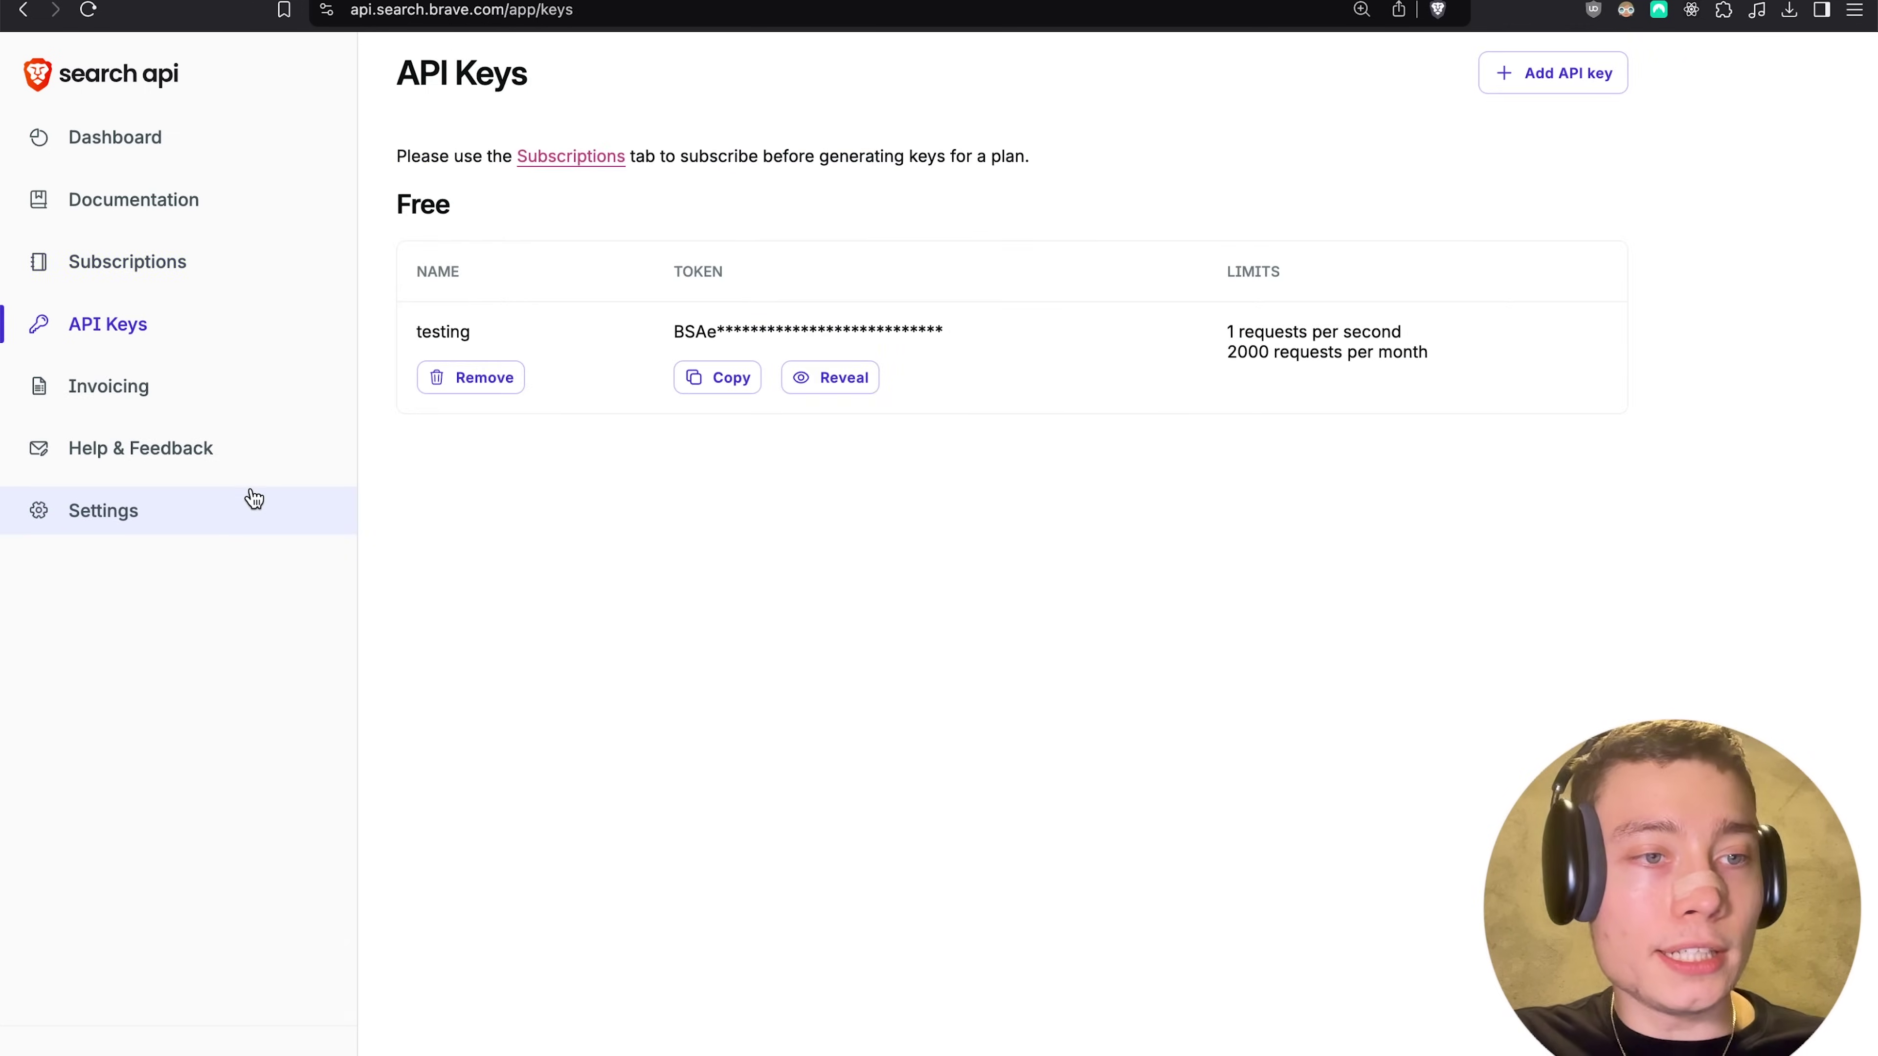
{"action": "key", "text": "super+plus"}
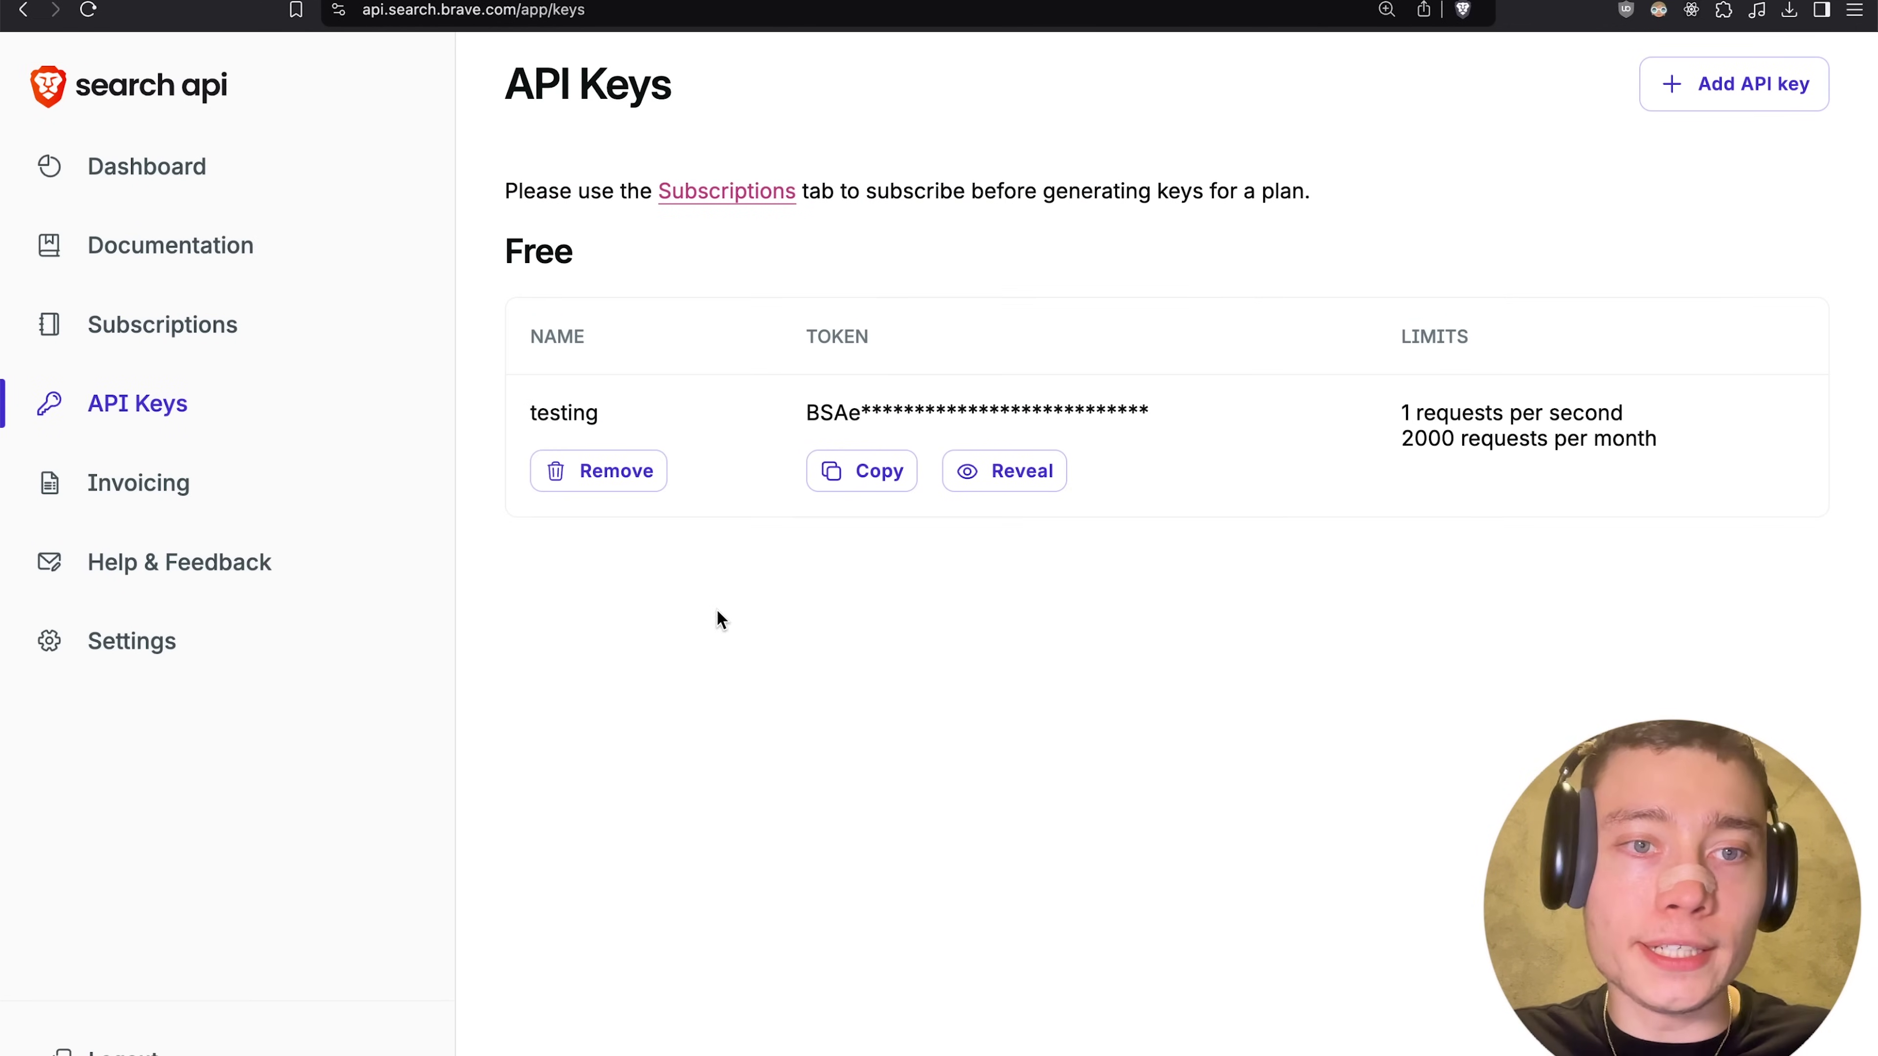
{"action": "left_click", "coordinate": [1725, 105]}
{"action": "left_click", "coordinate": [701, 489]}
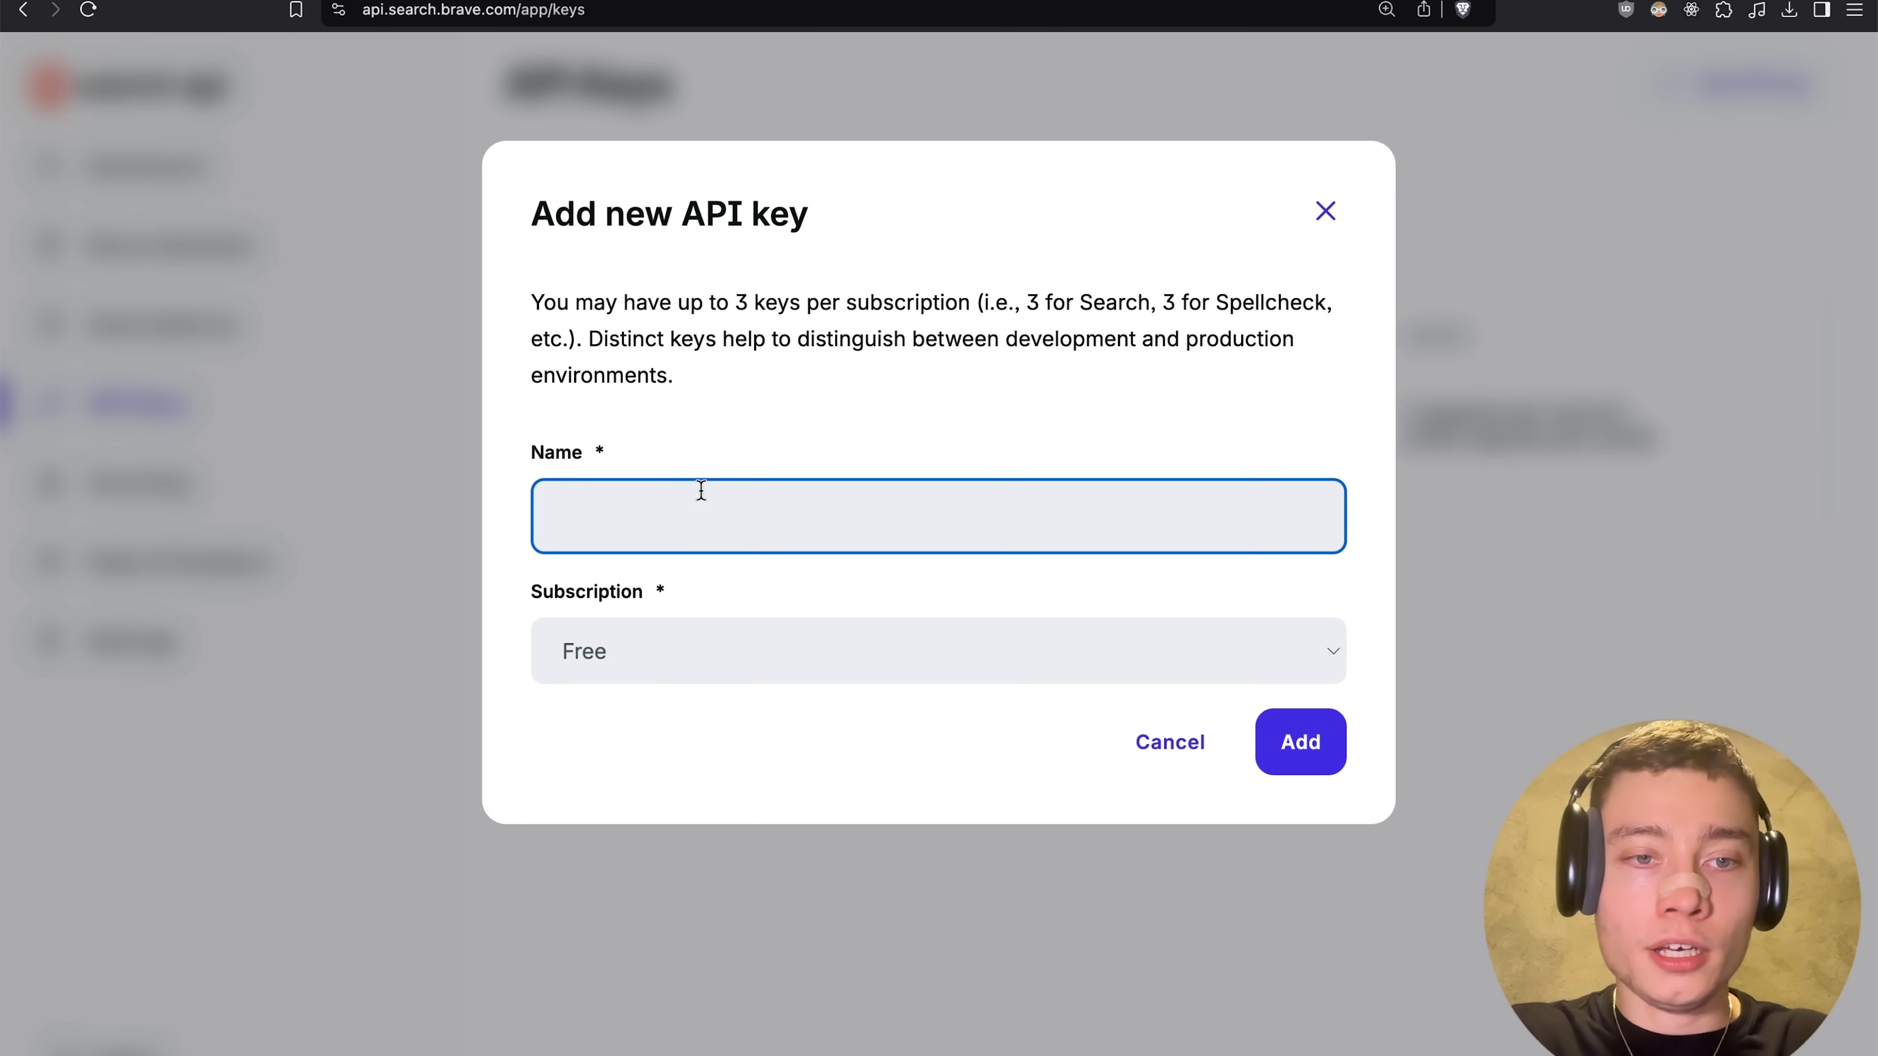
{"action": "type", "text": "new-society"}
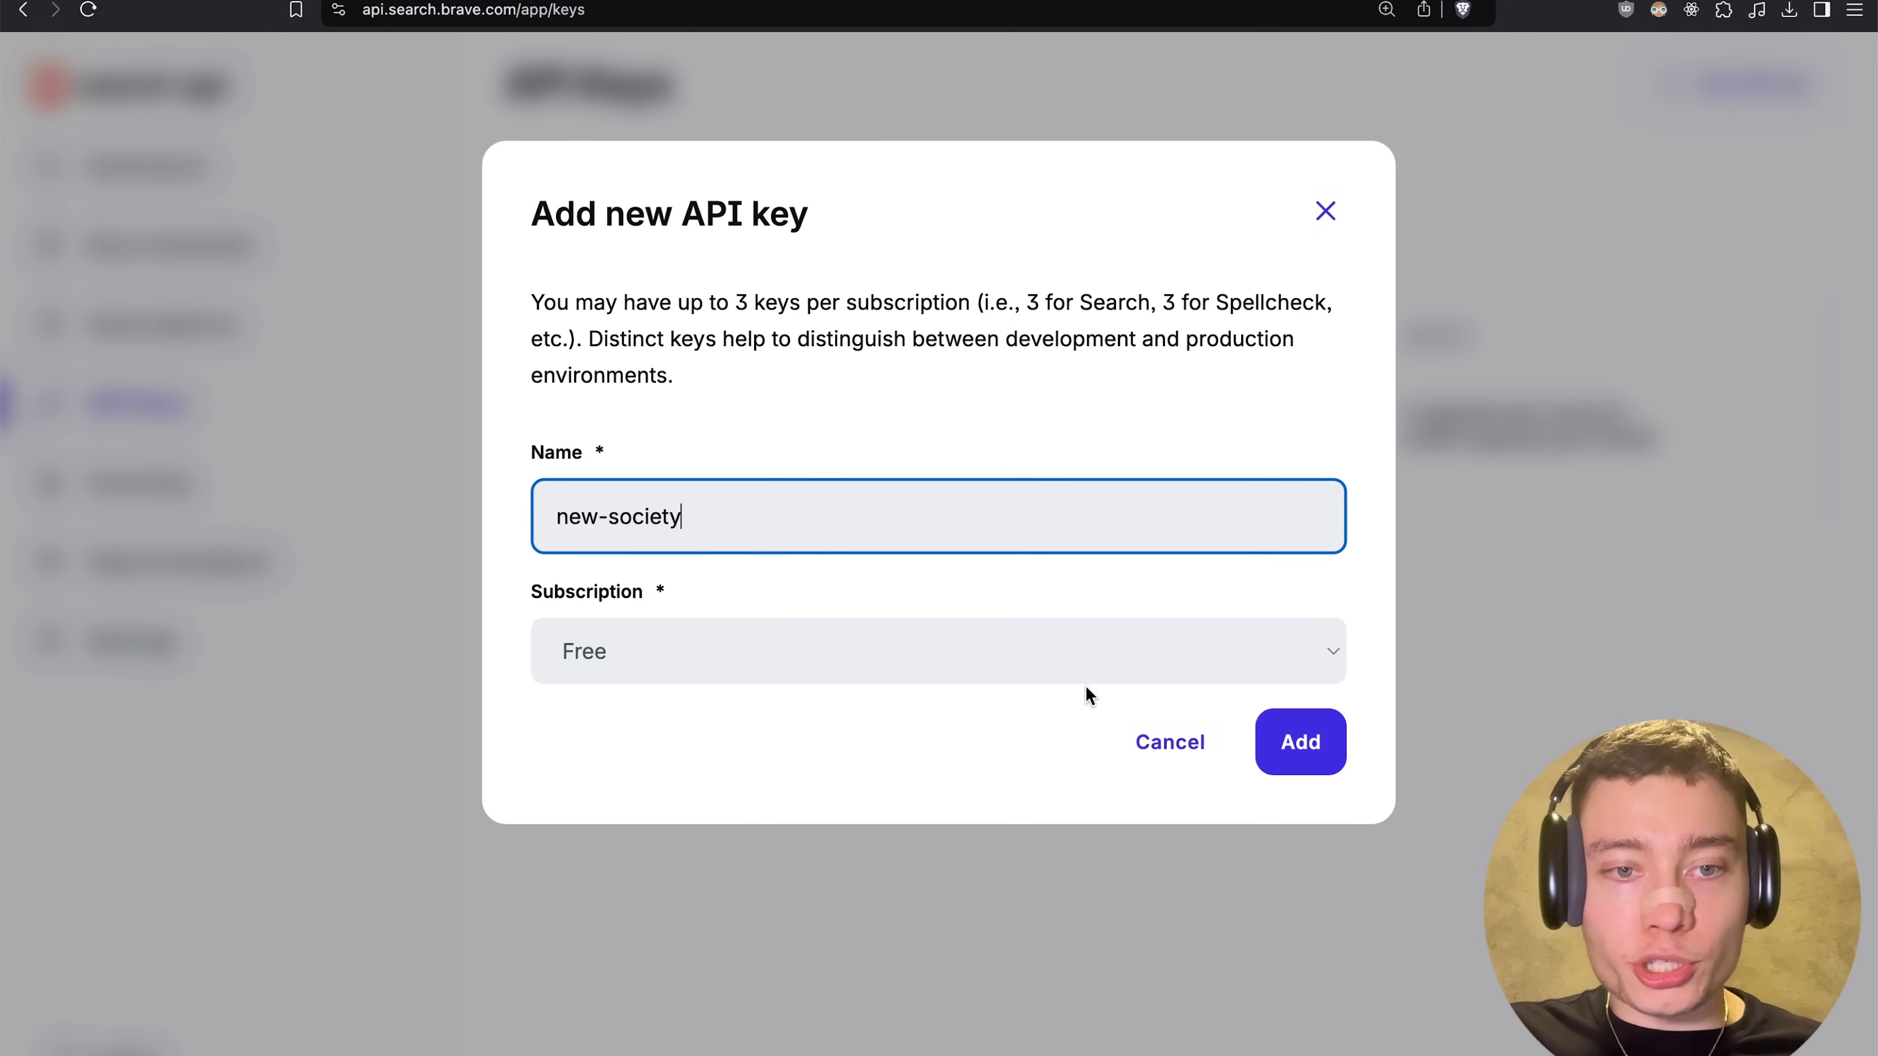
{"action": "left_click", "coordinate": [1313, 754]}
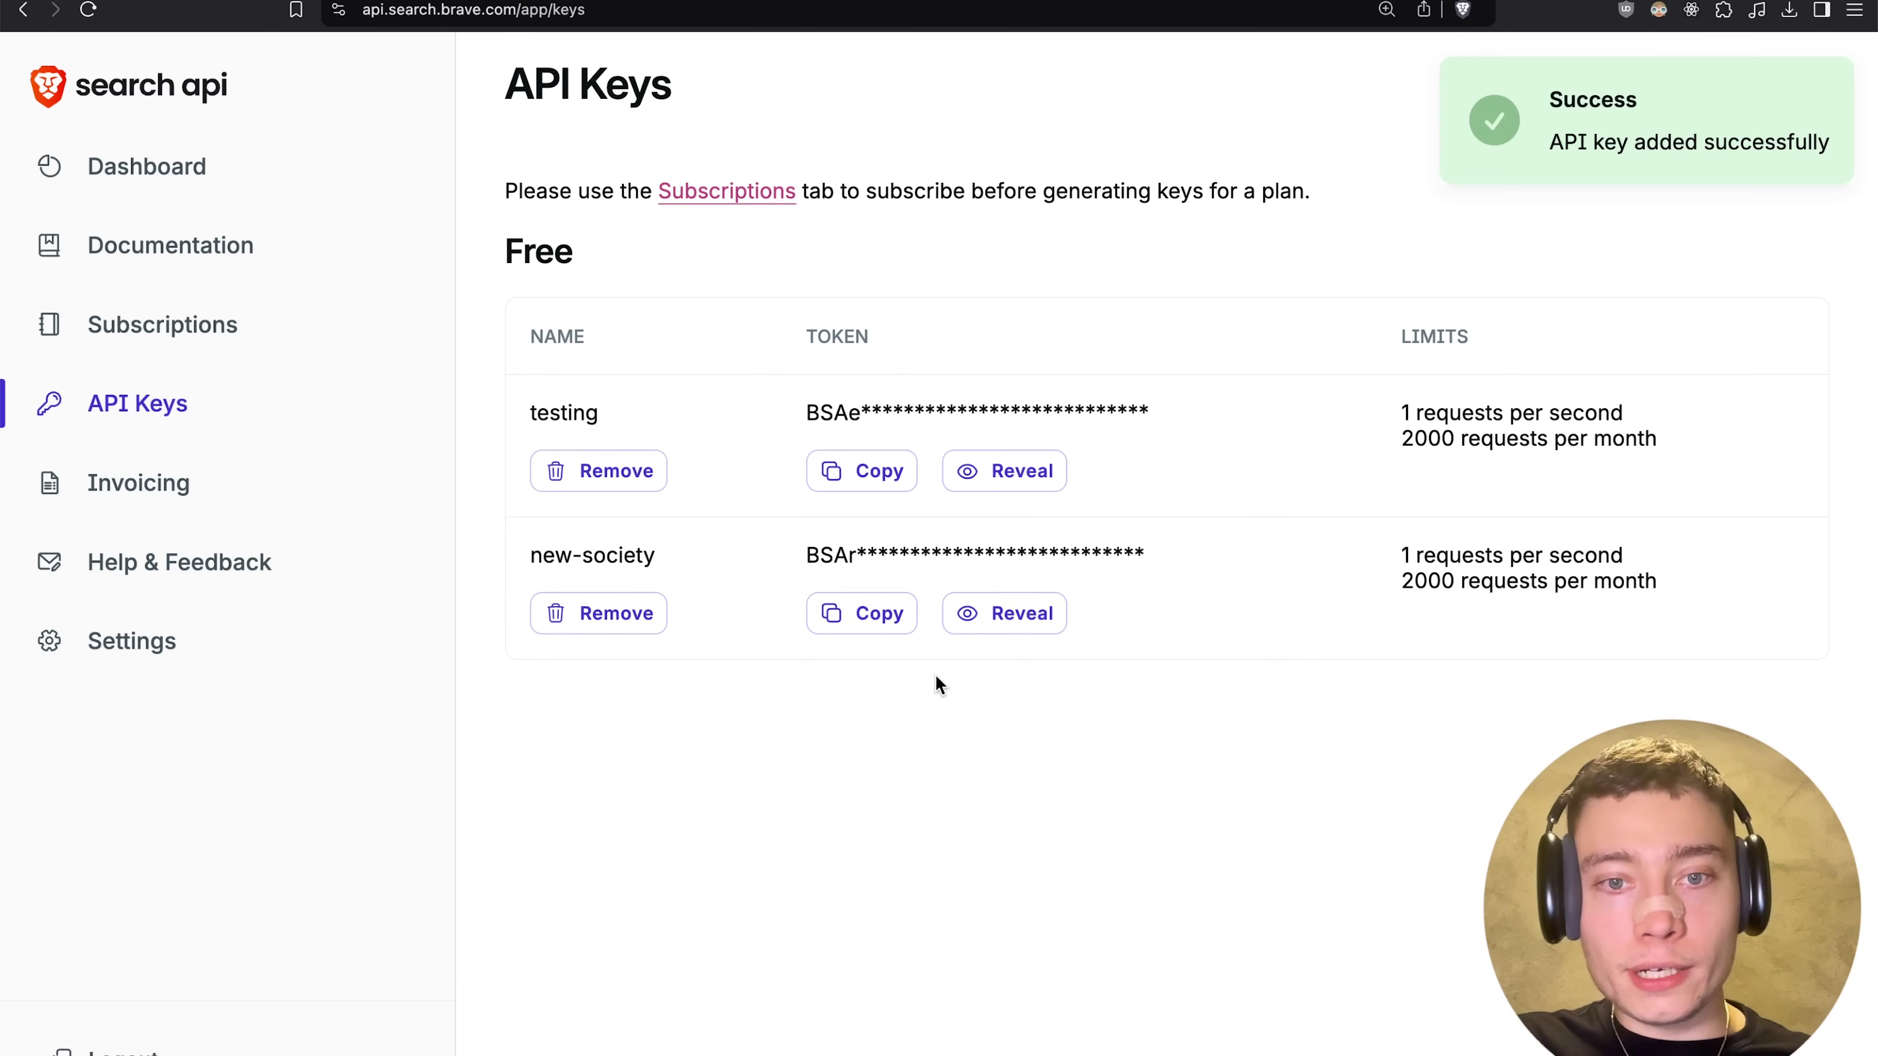
- Copy the new-society API key, paste it as the BRAVE_API_KEY value in claude_desktop_config.json, and save the file
{"action": "left_click", "coordinate": [872, 621]}
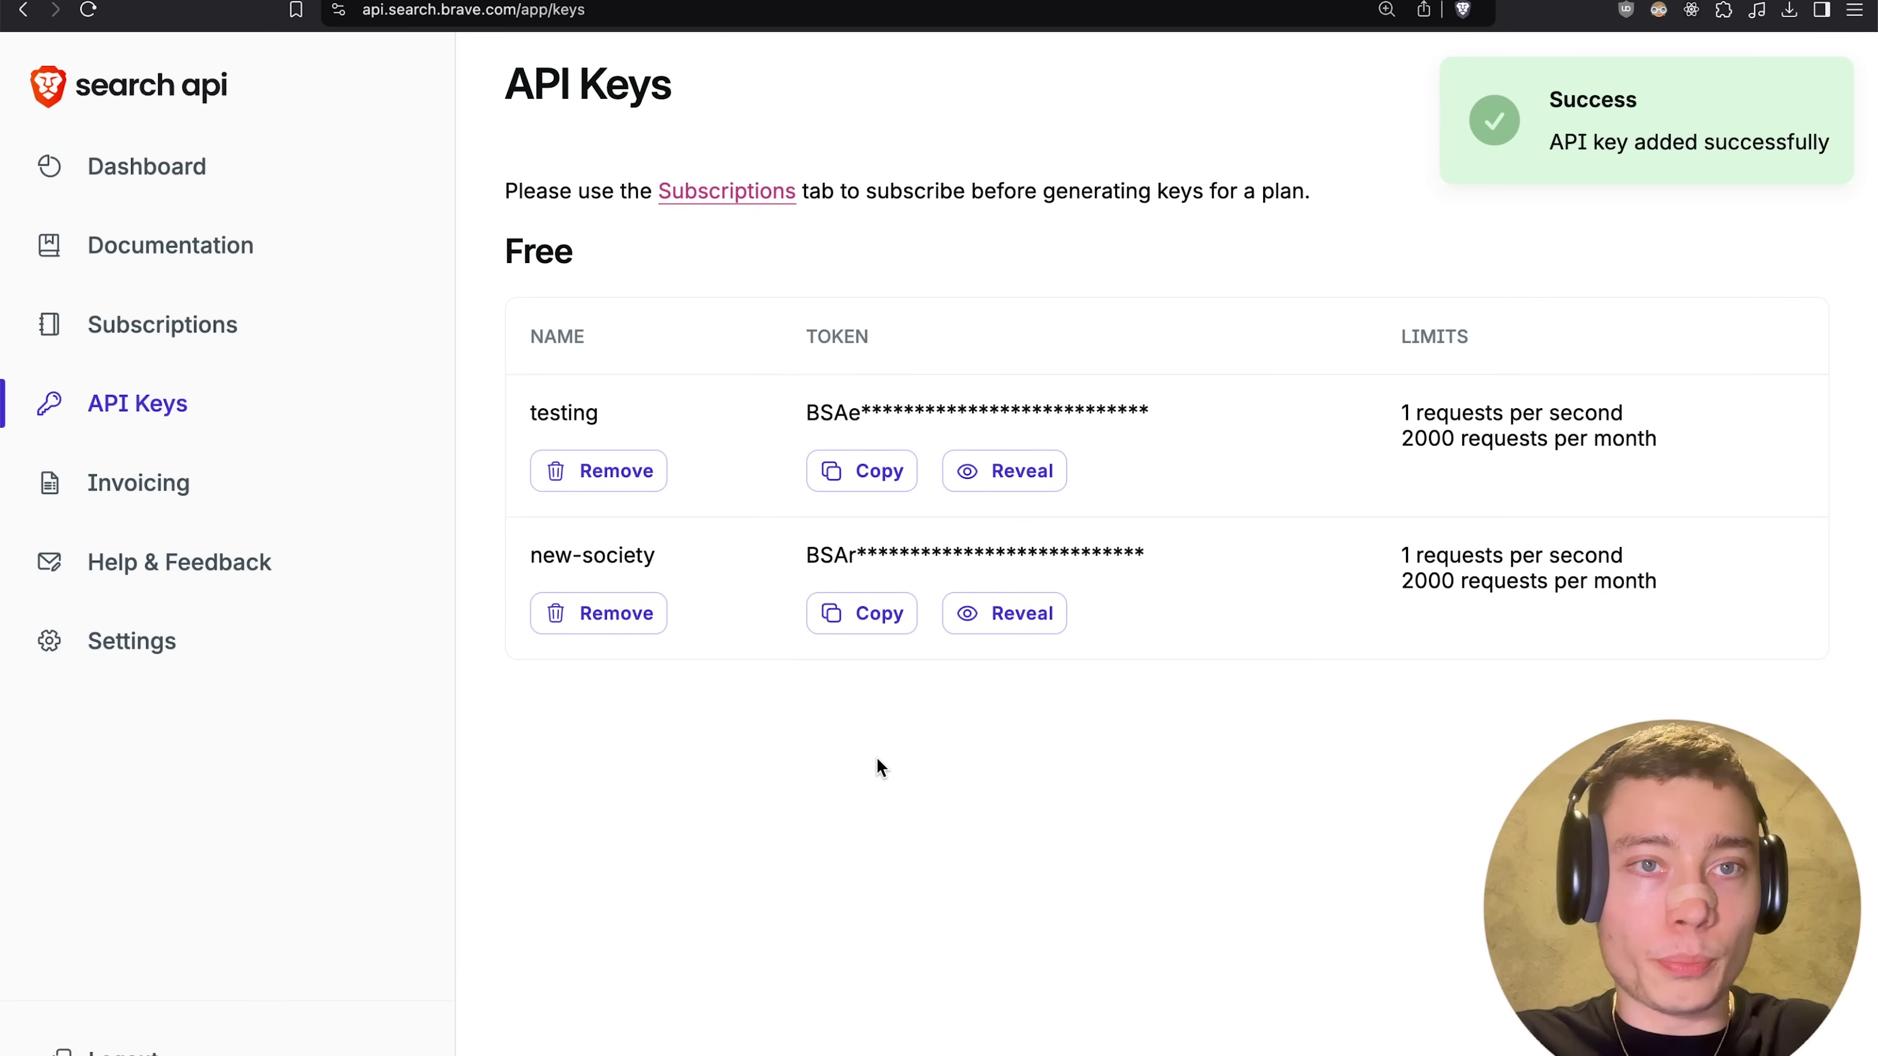
{"action": "key", "text": "super+Tab"}
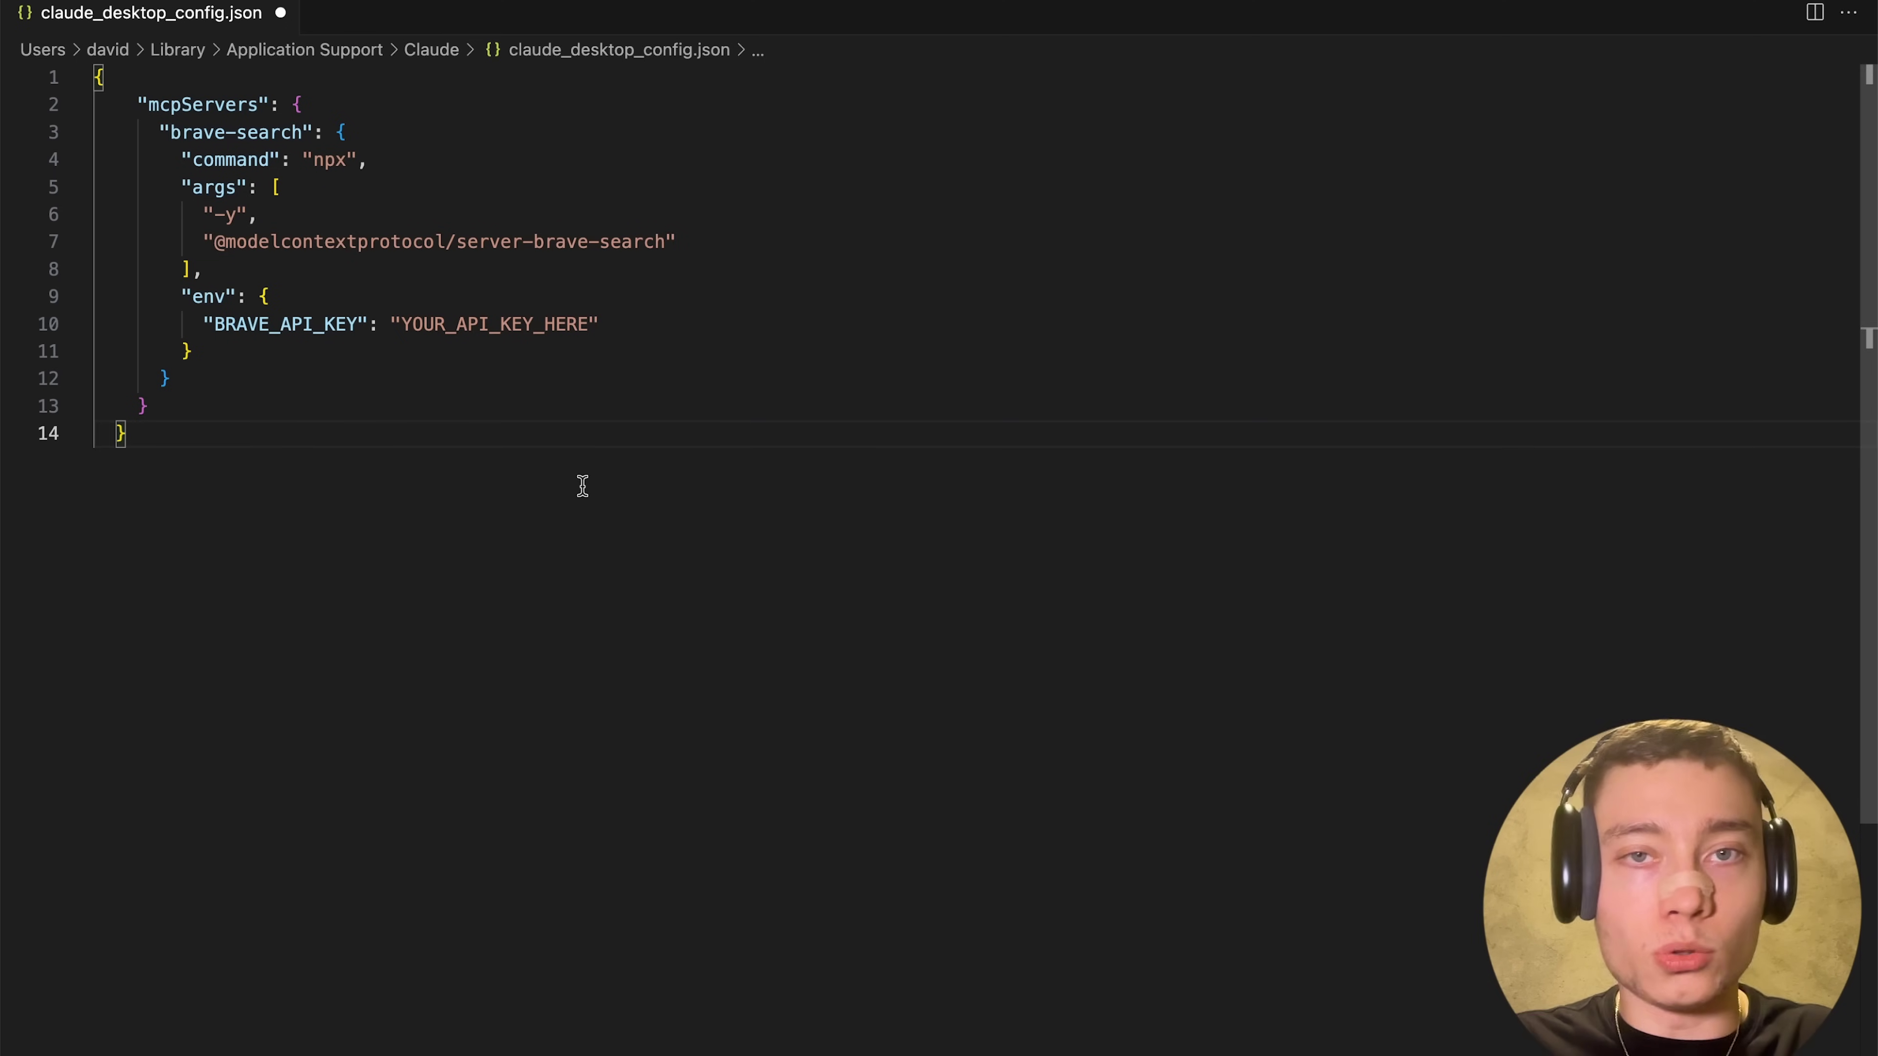
{"action": "double_click", "coordinate": [439, 326]}
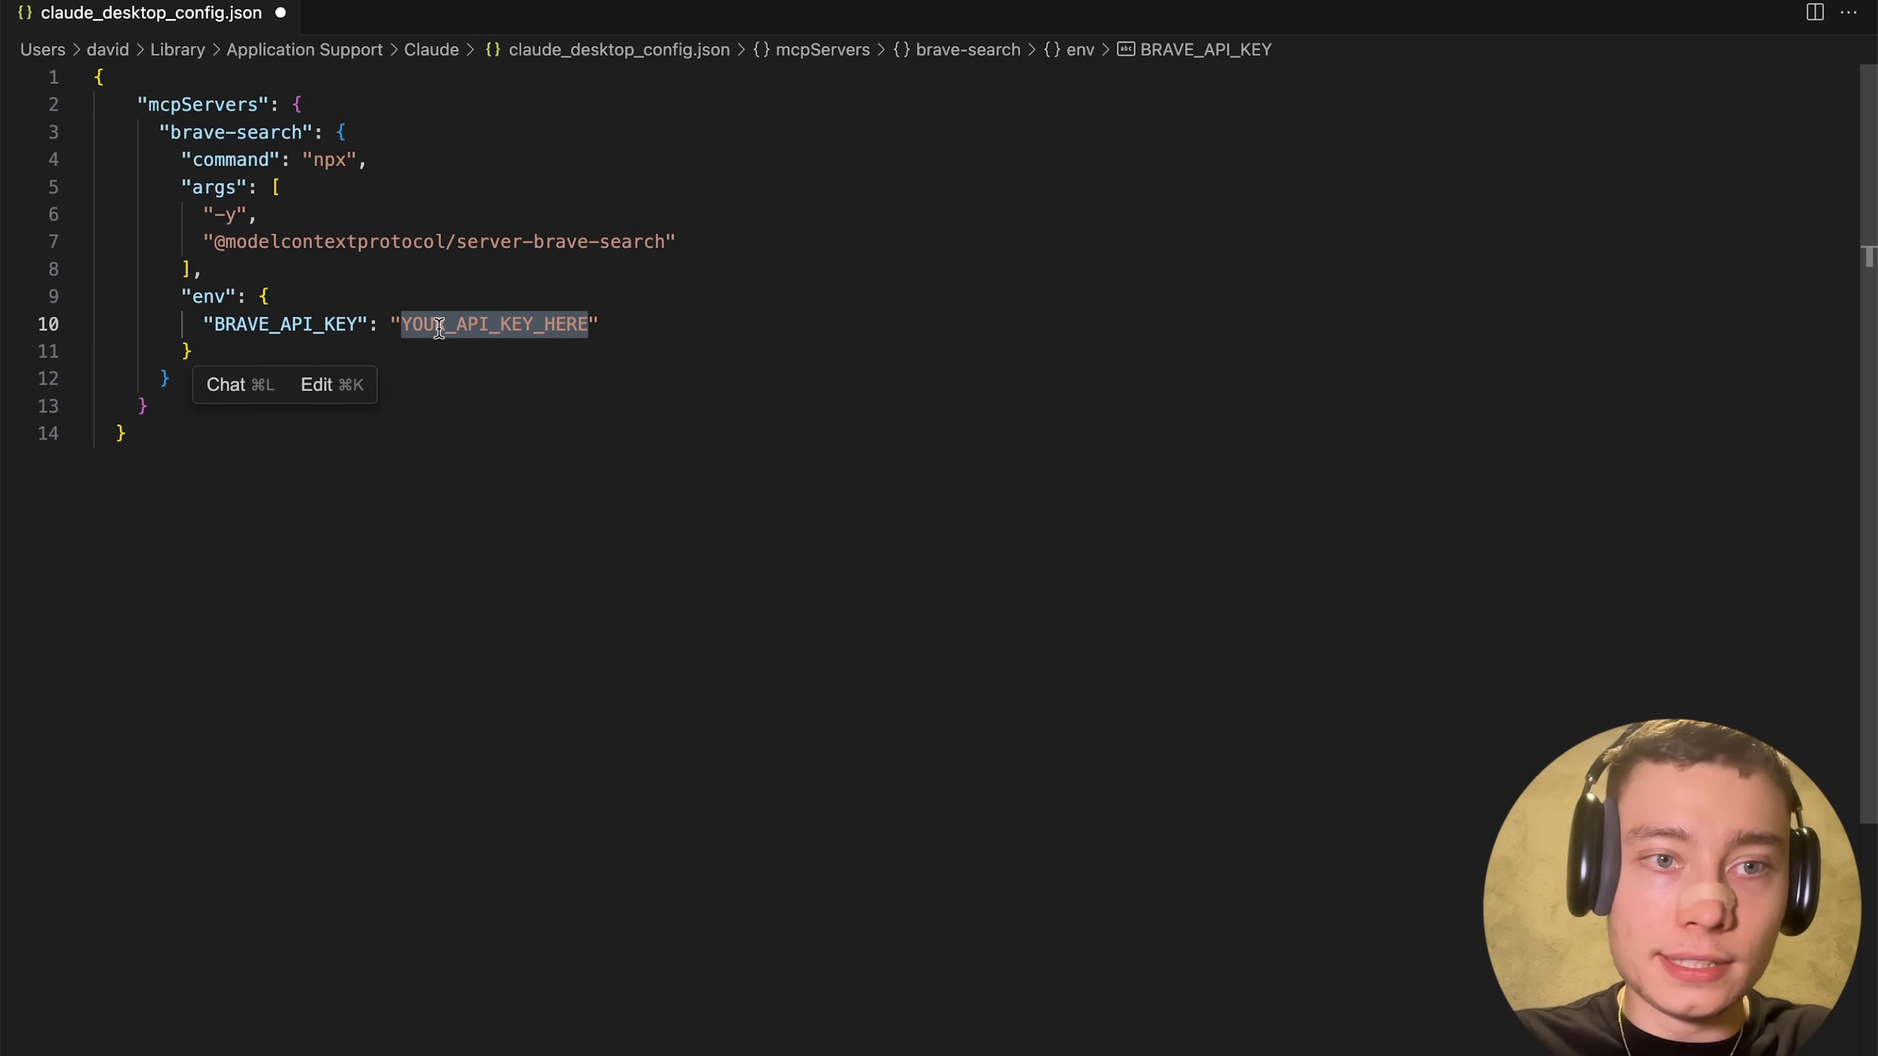
{"action": "key", "text": "super+v"}
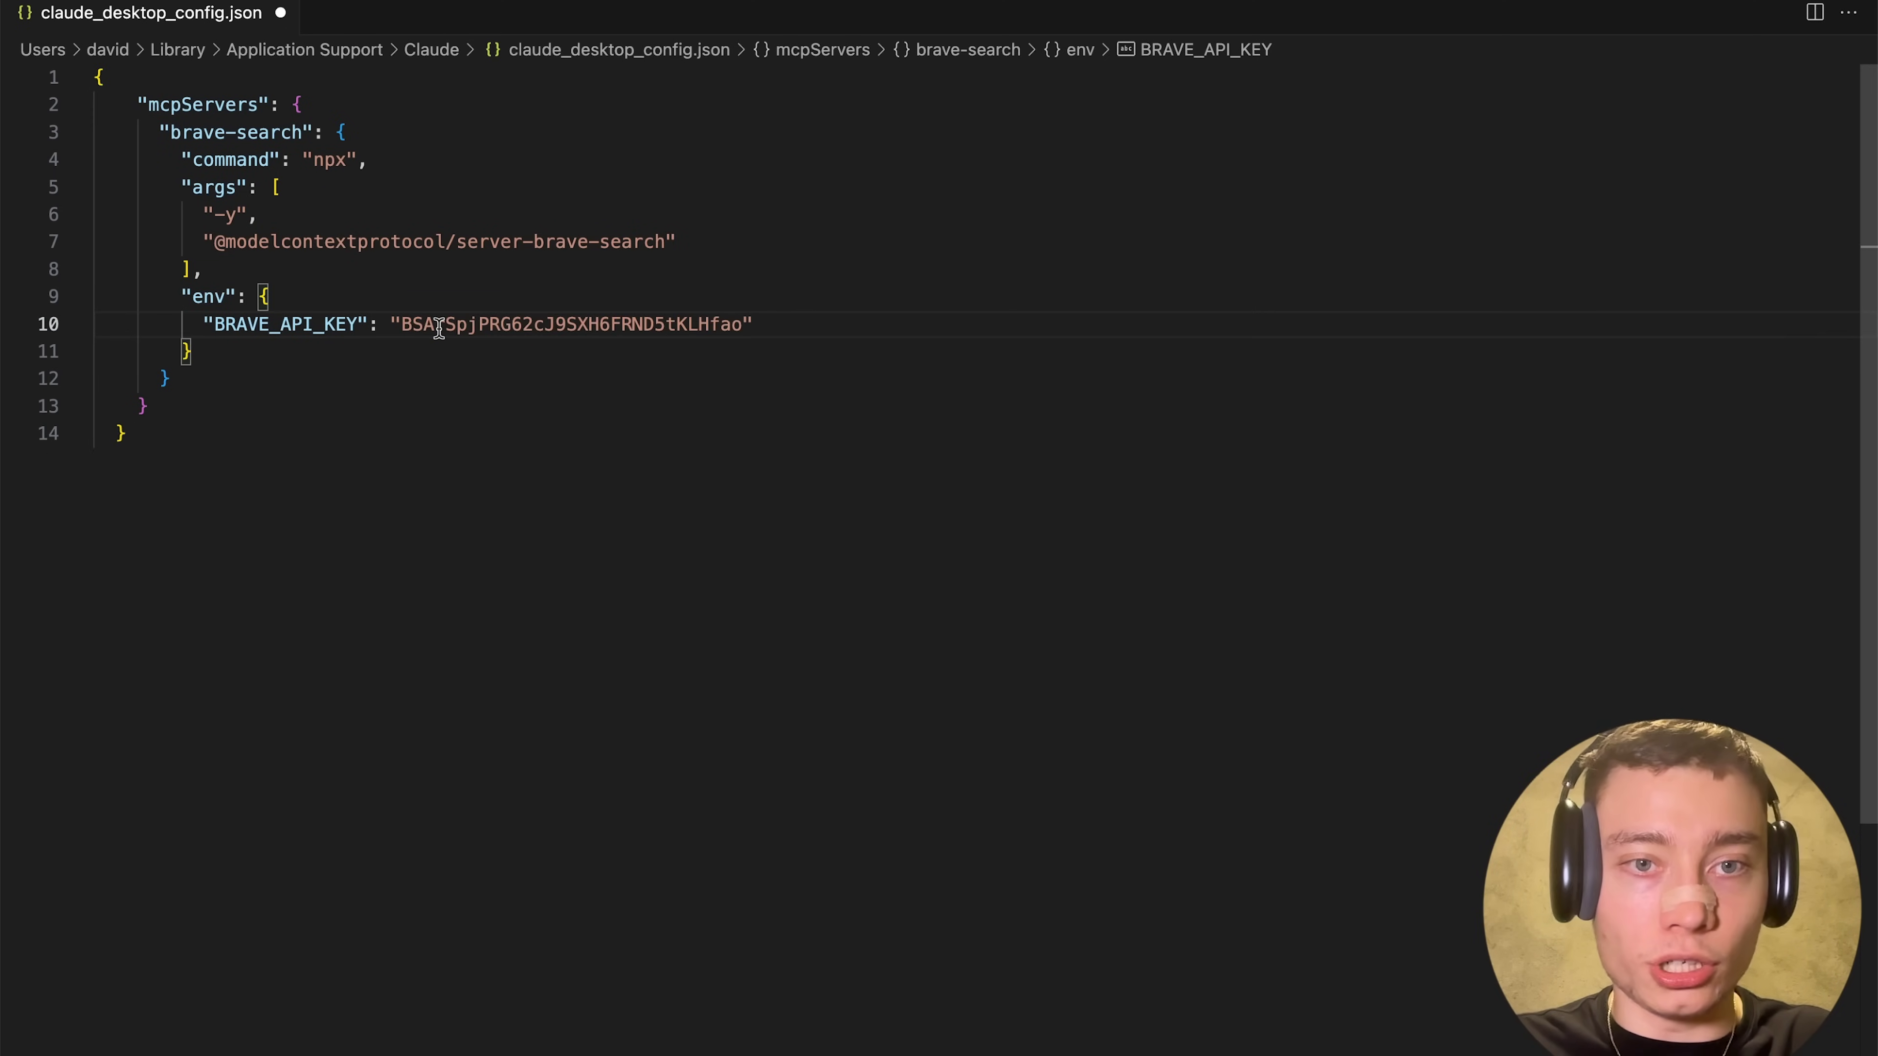
{"action": "key", "text": "super+s"}
- Close the Step 5 task details in the browser, and remove the final closing brace's indentation in claude_desktop_config.json, saving the file
{"action": "key", "text": "super+Tab"}
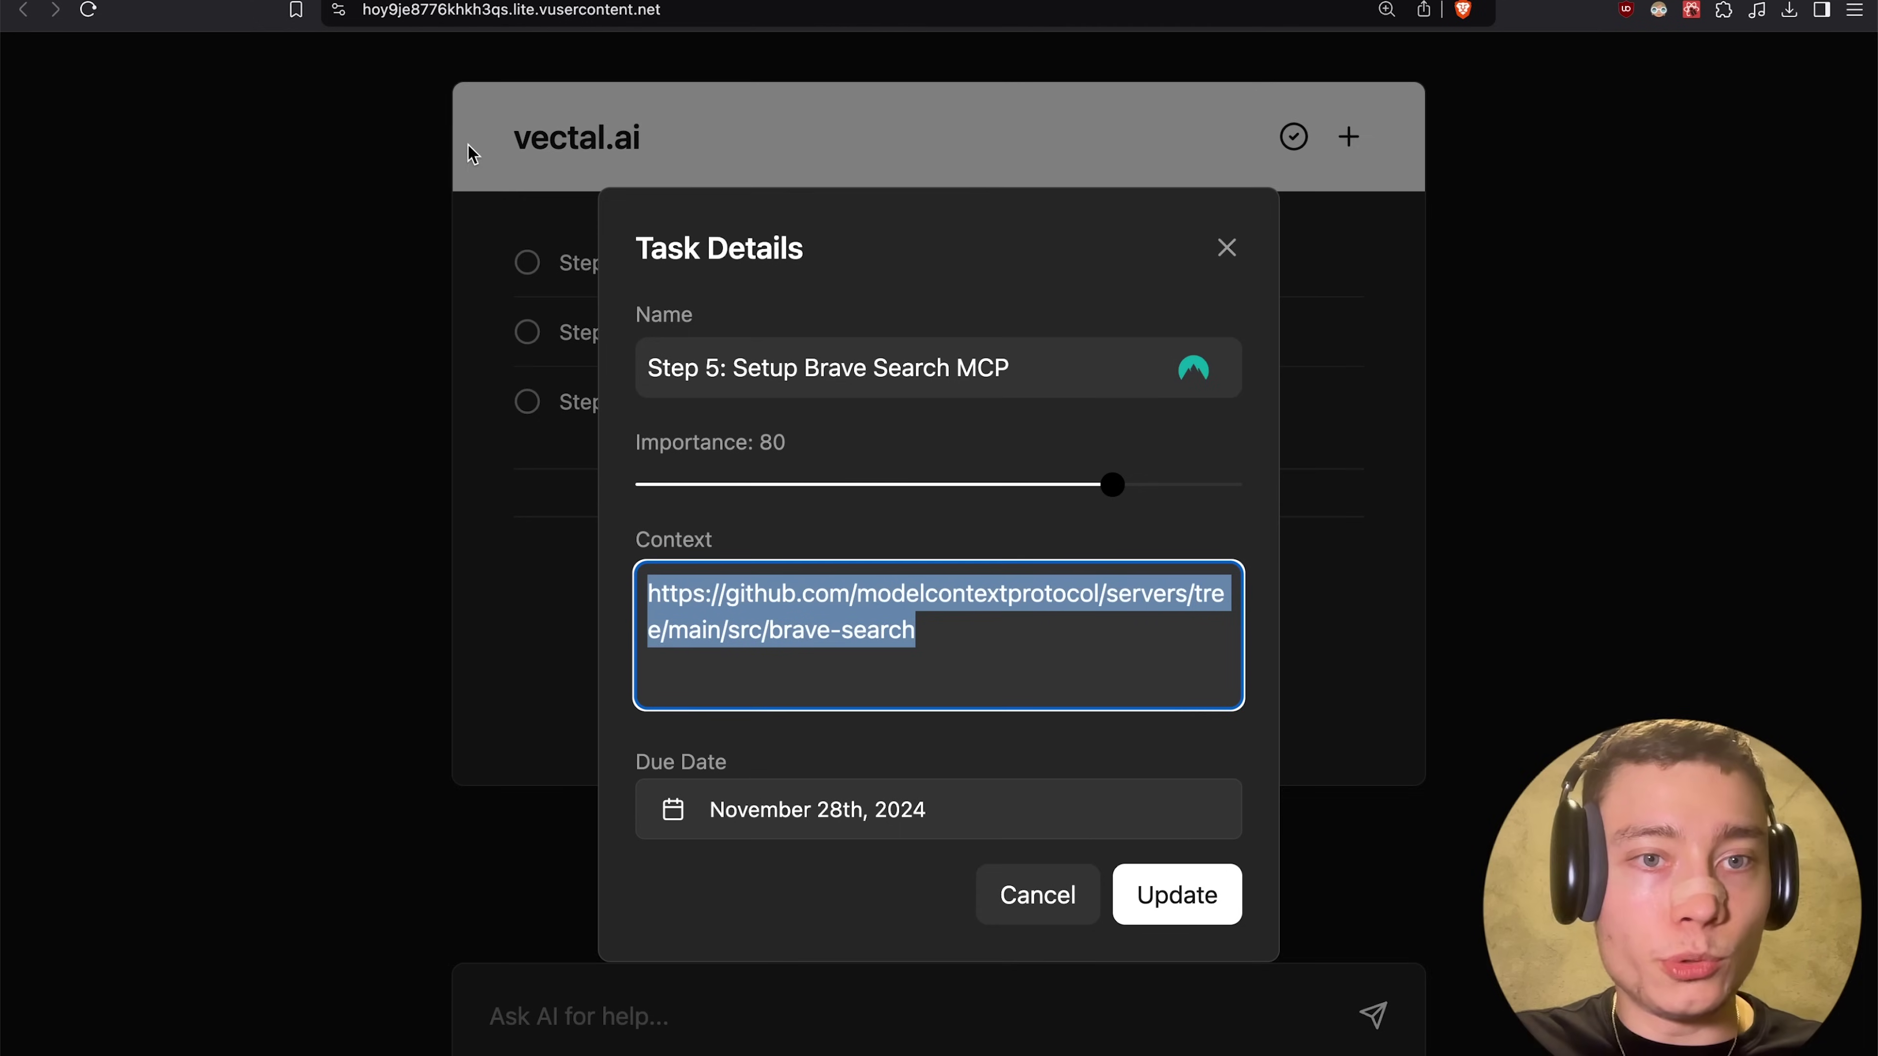
{"action": "left_click", "coordinate": [443, 240]}
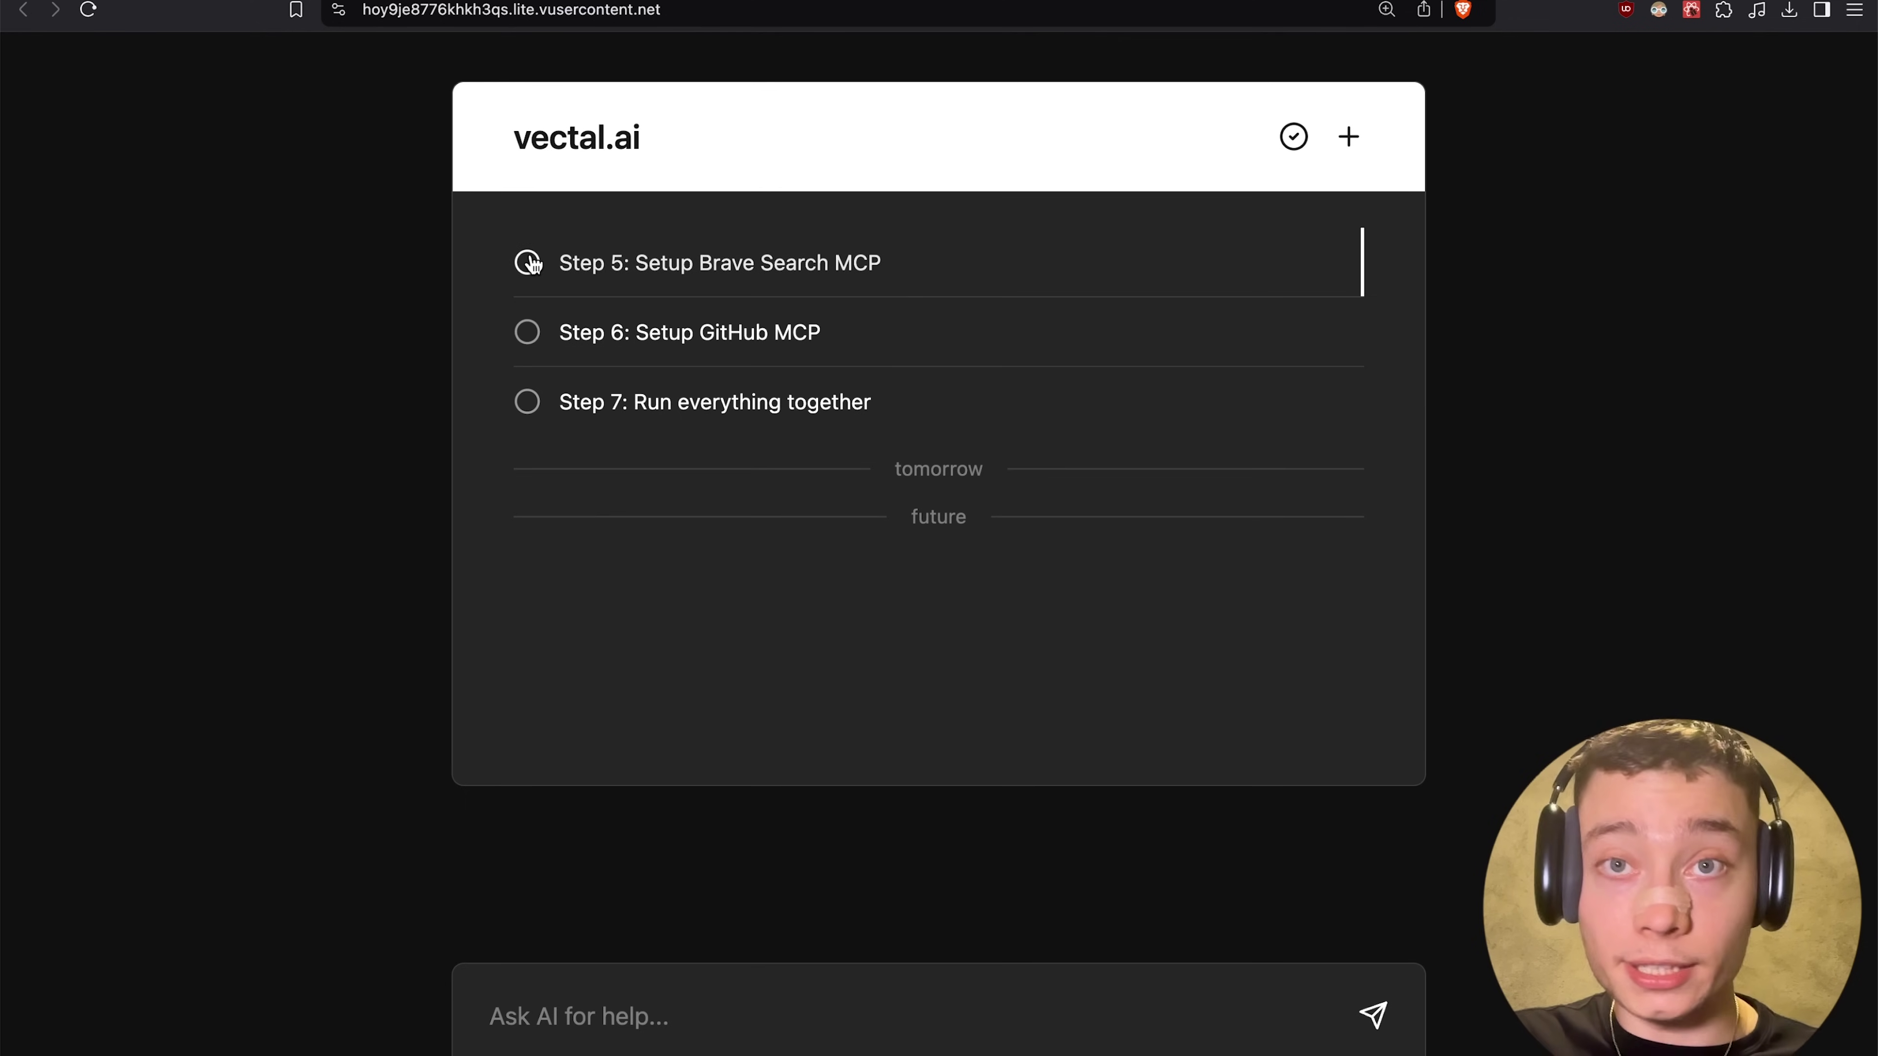
{"action": "key", "text": "super+Tab"}
{"action": "left_click", "coordinate": [114, 434]}
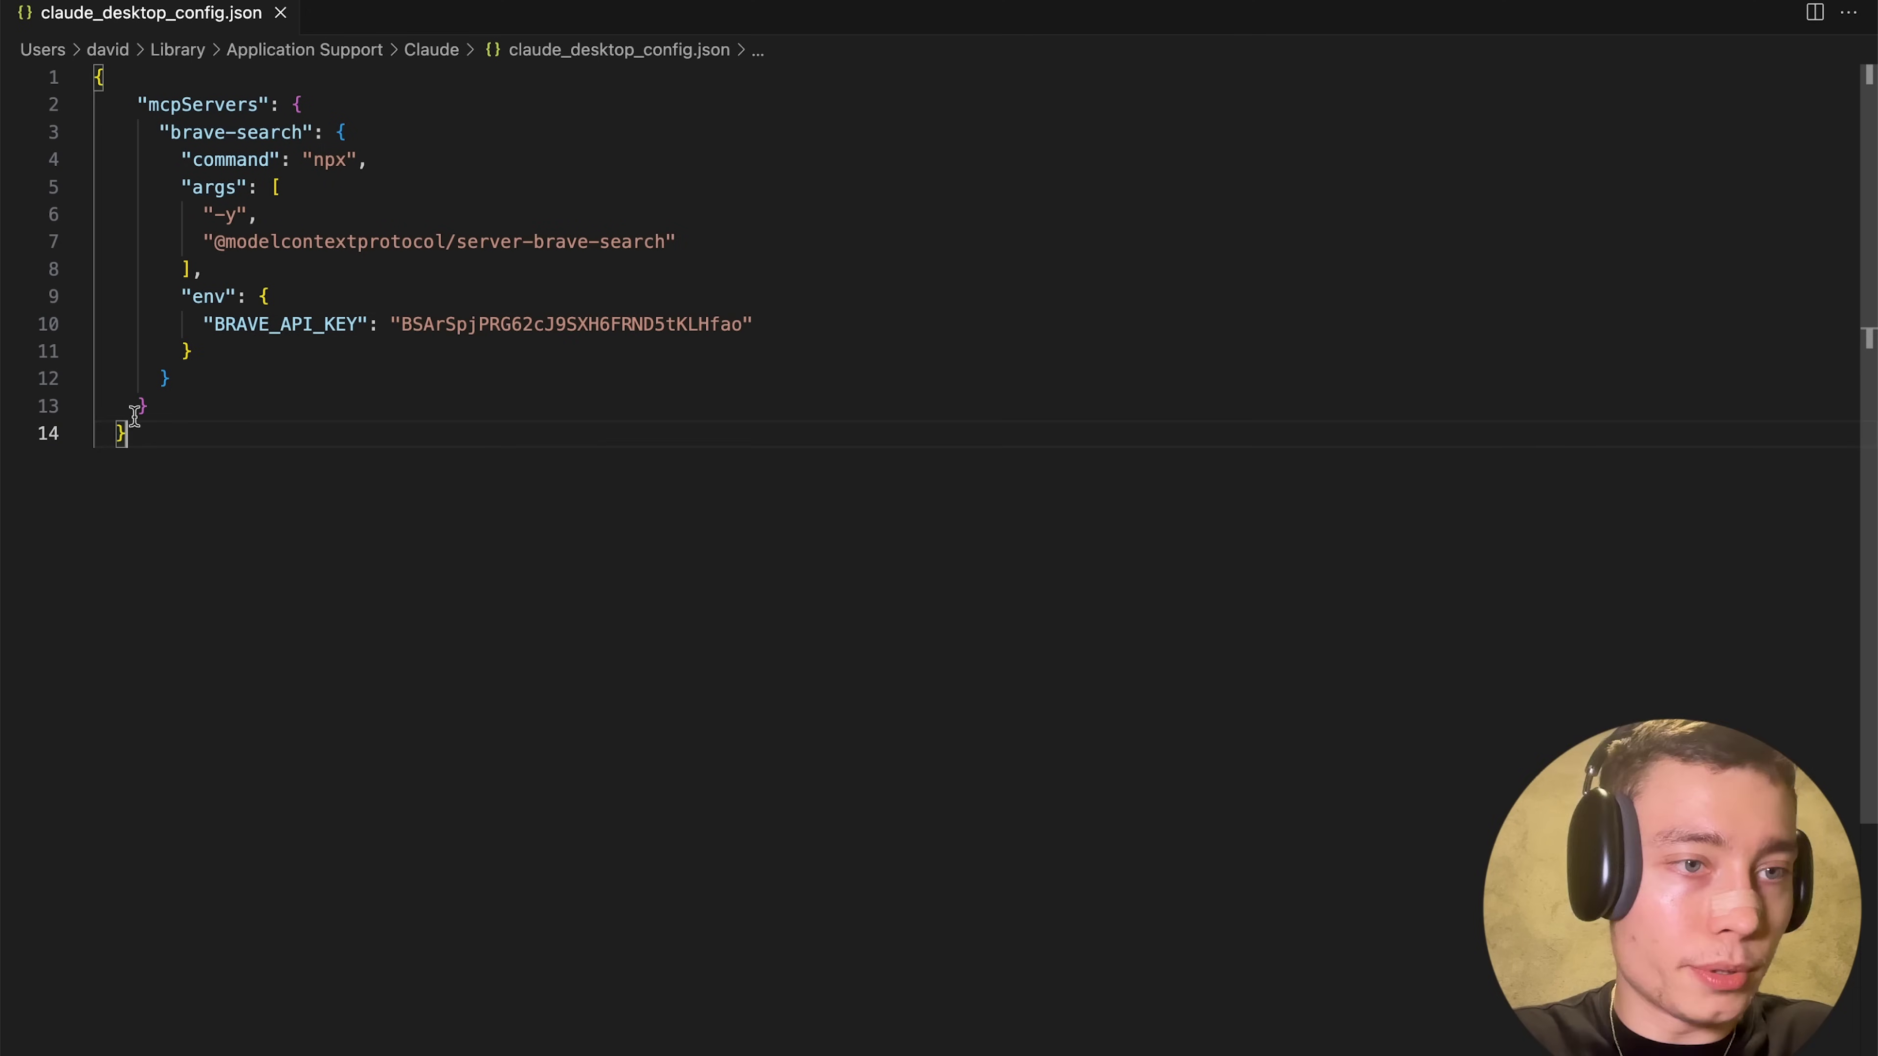
{"action": "key", "text": "BackSpace"}
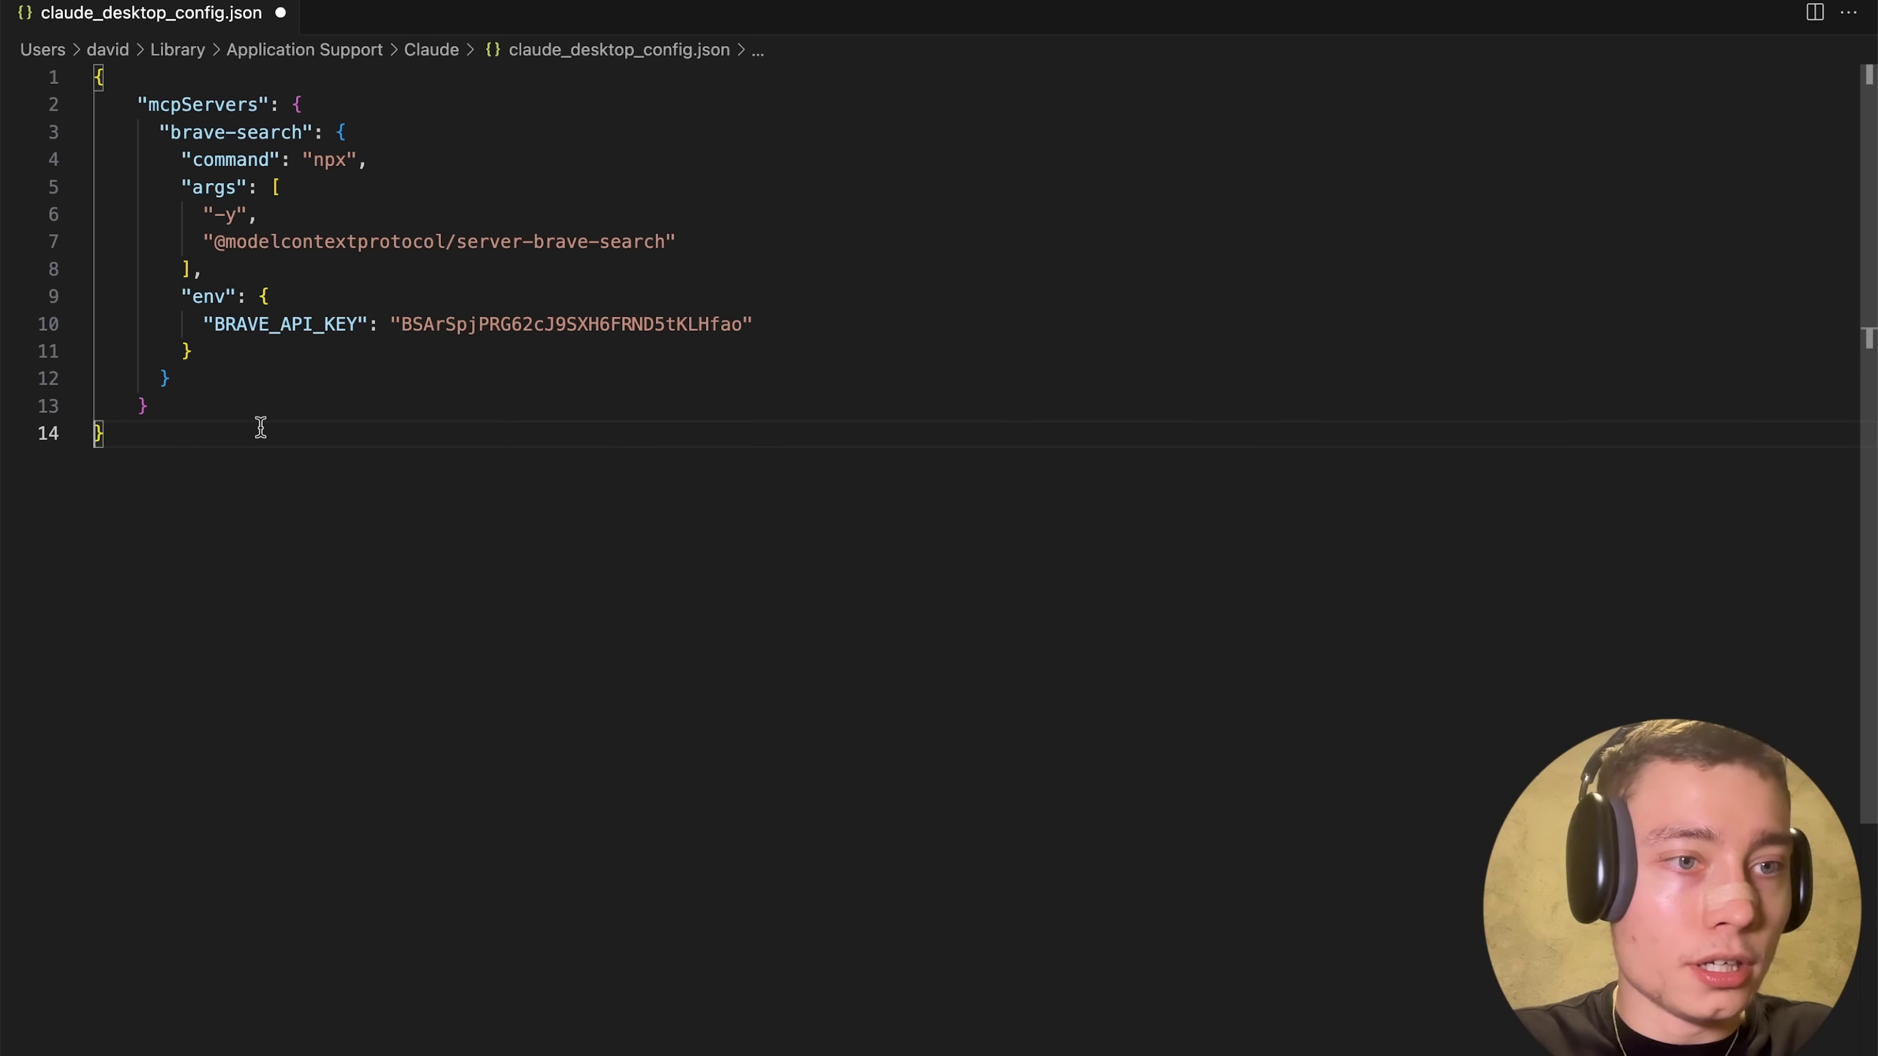
{"action": "left_click", "coordinate": [186, 405]}
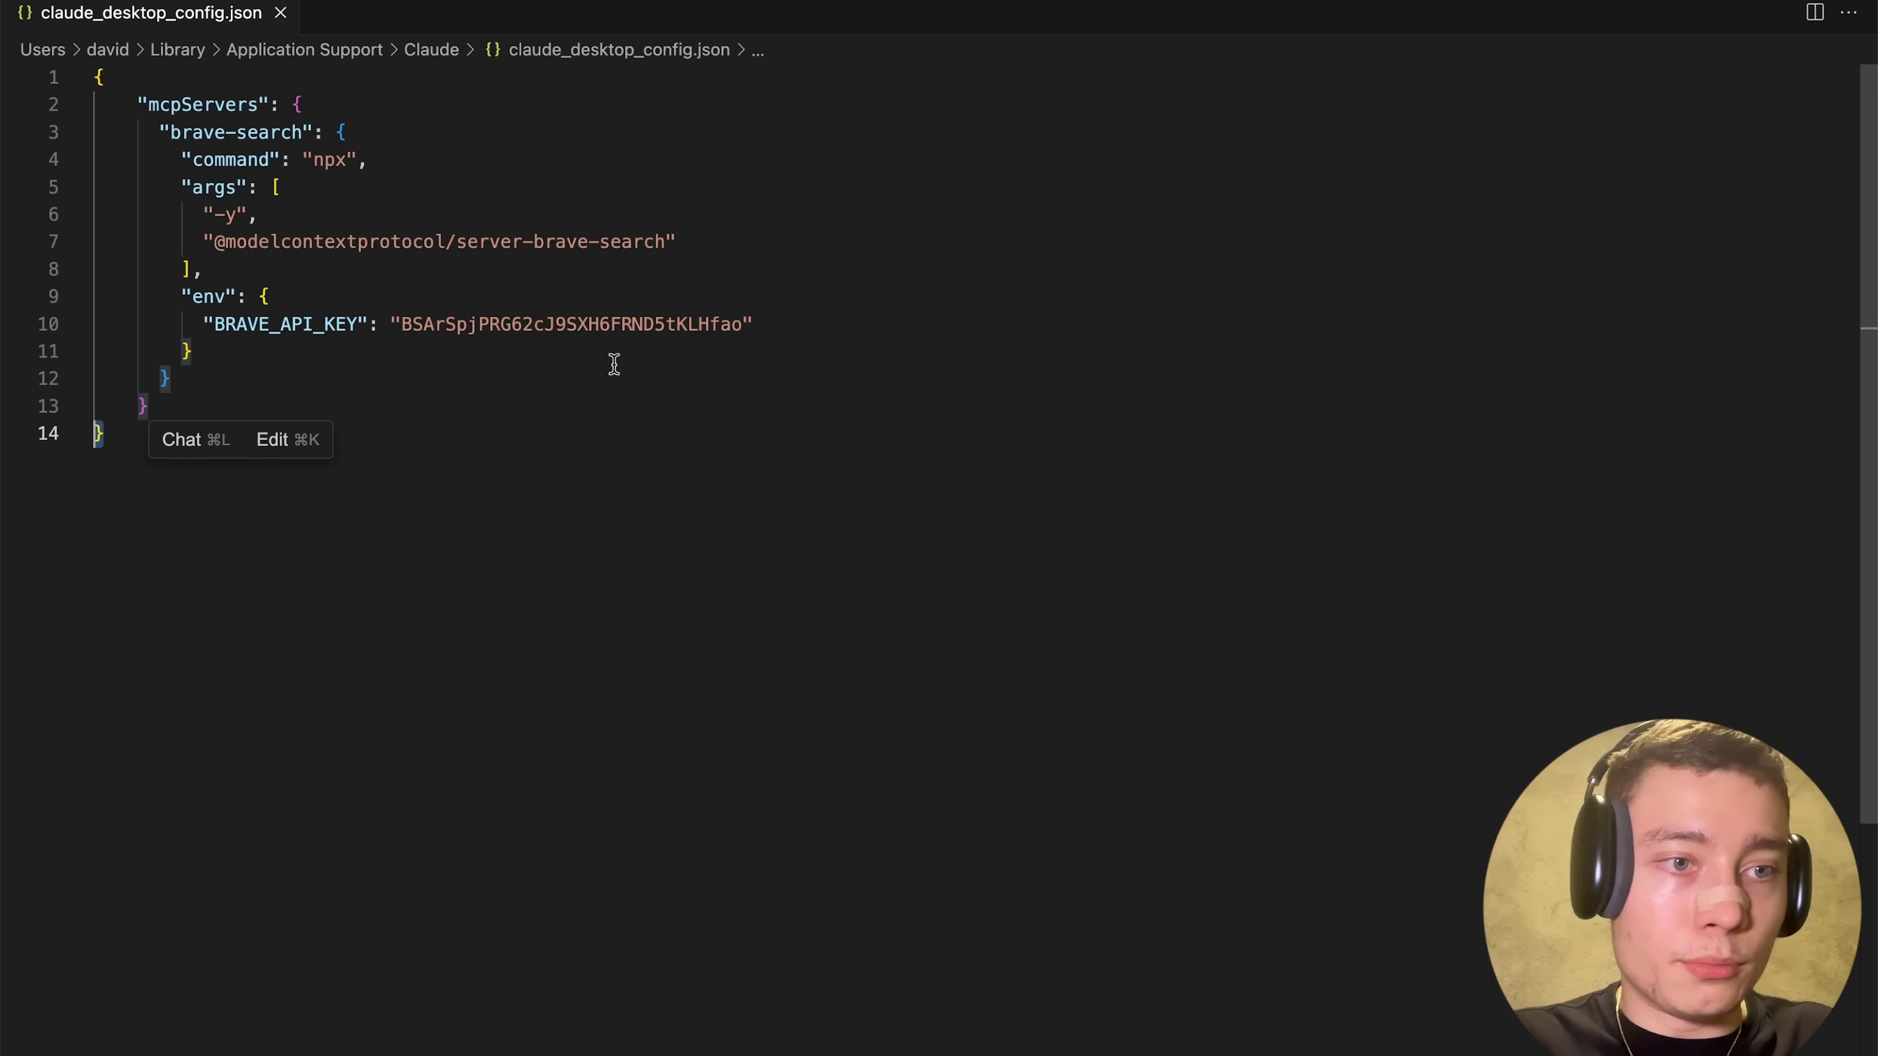
{"action": "key", "text": "Up"}
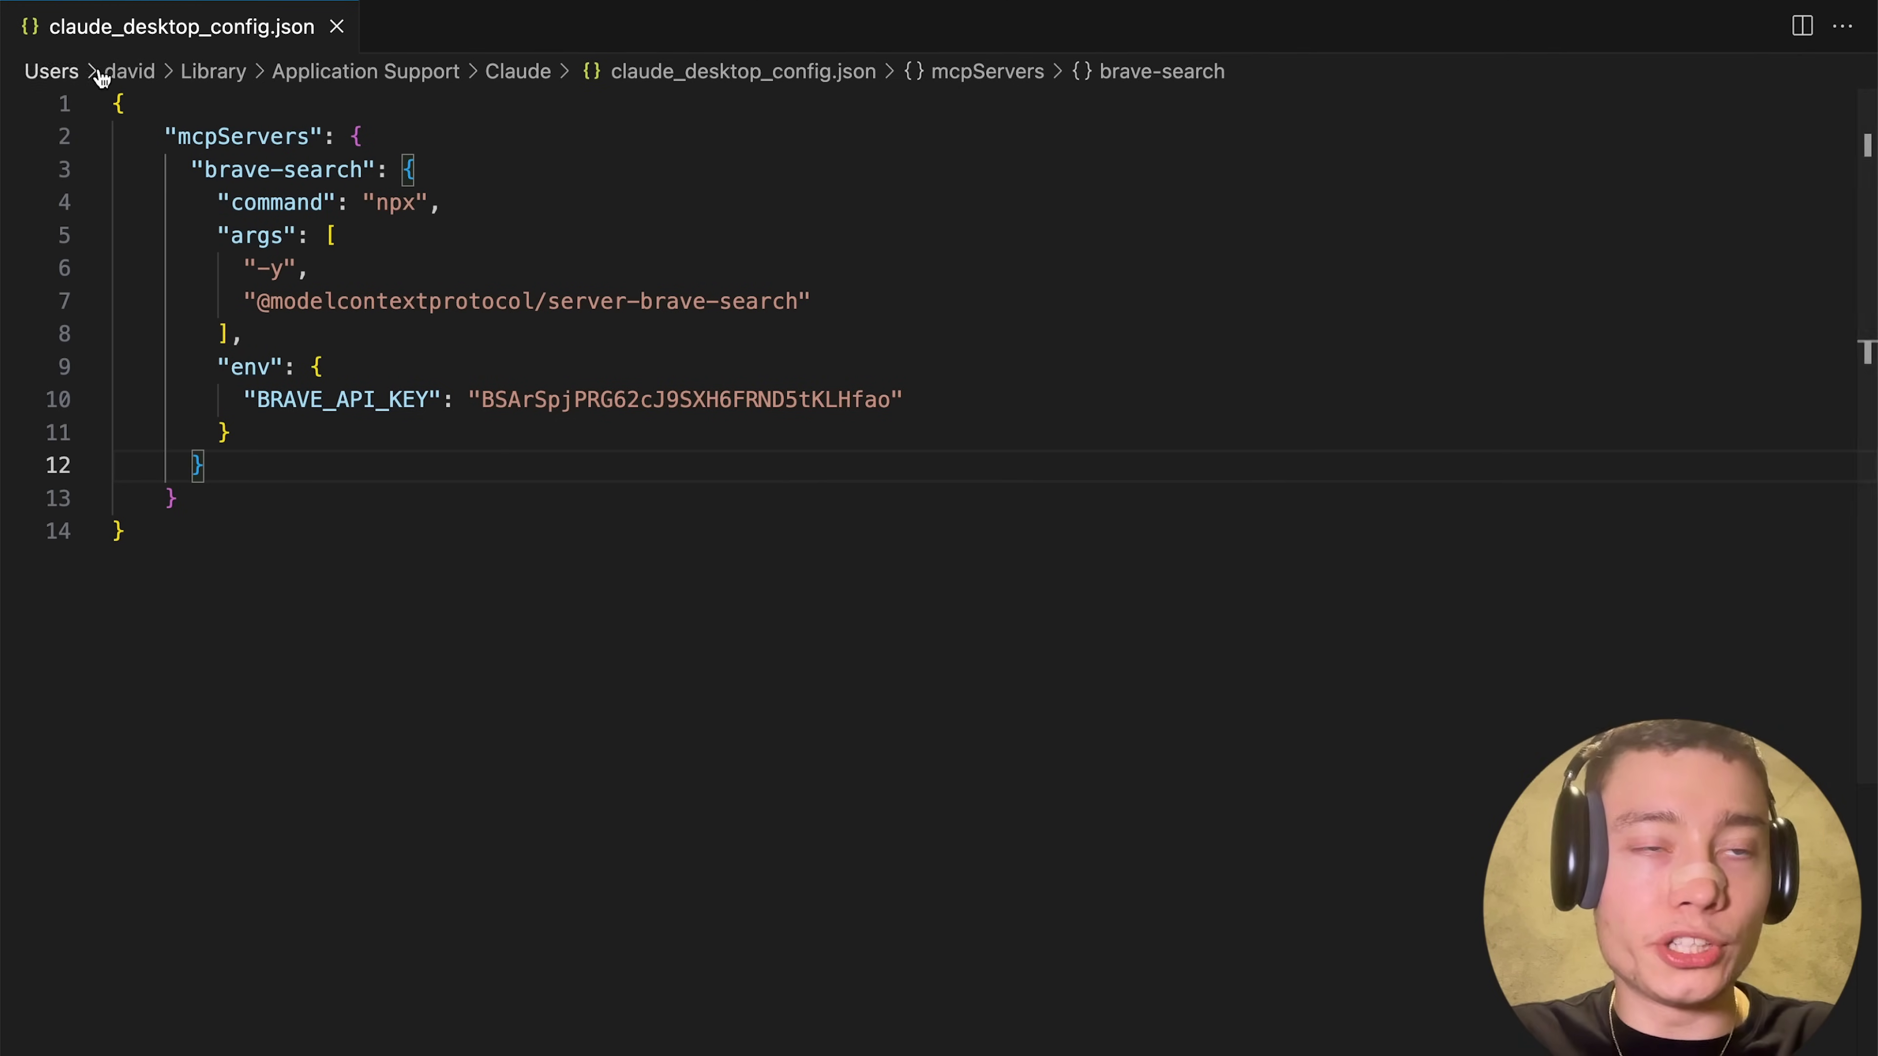
- Launch Claude Desktop from the claude_desktop_config.json editor window
{"action": "double_click", "coordinate": [244, 136]}
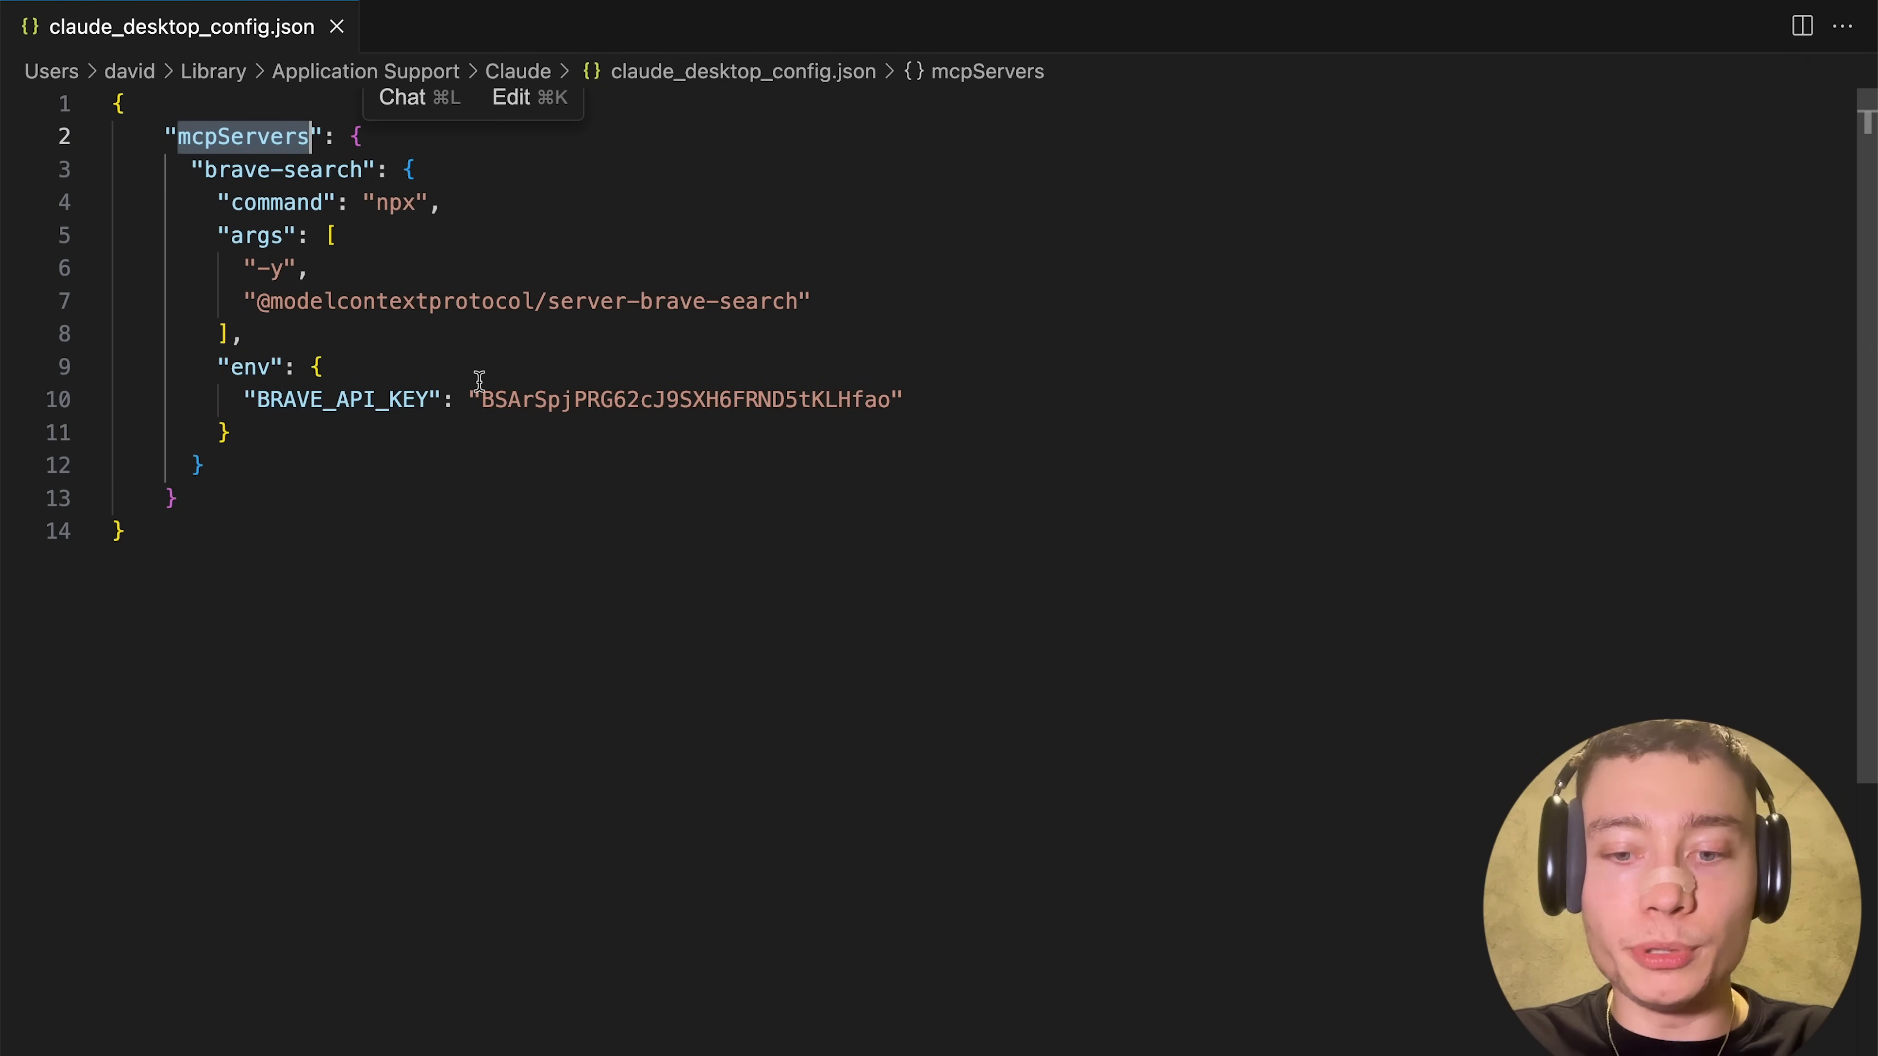
{"action": "key", "text": "super+space"}
{"action": "type", "text": "clau"}
{"action": "key", "text": "Return"}
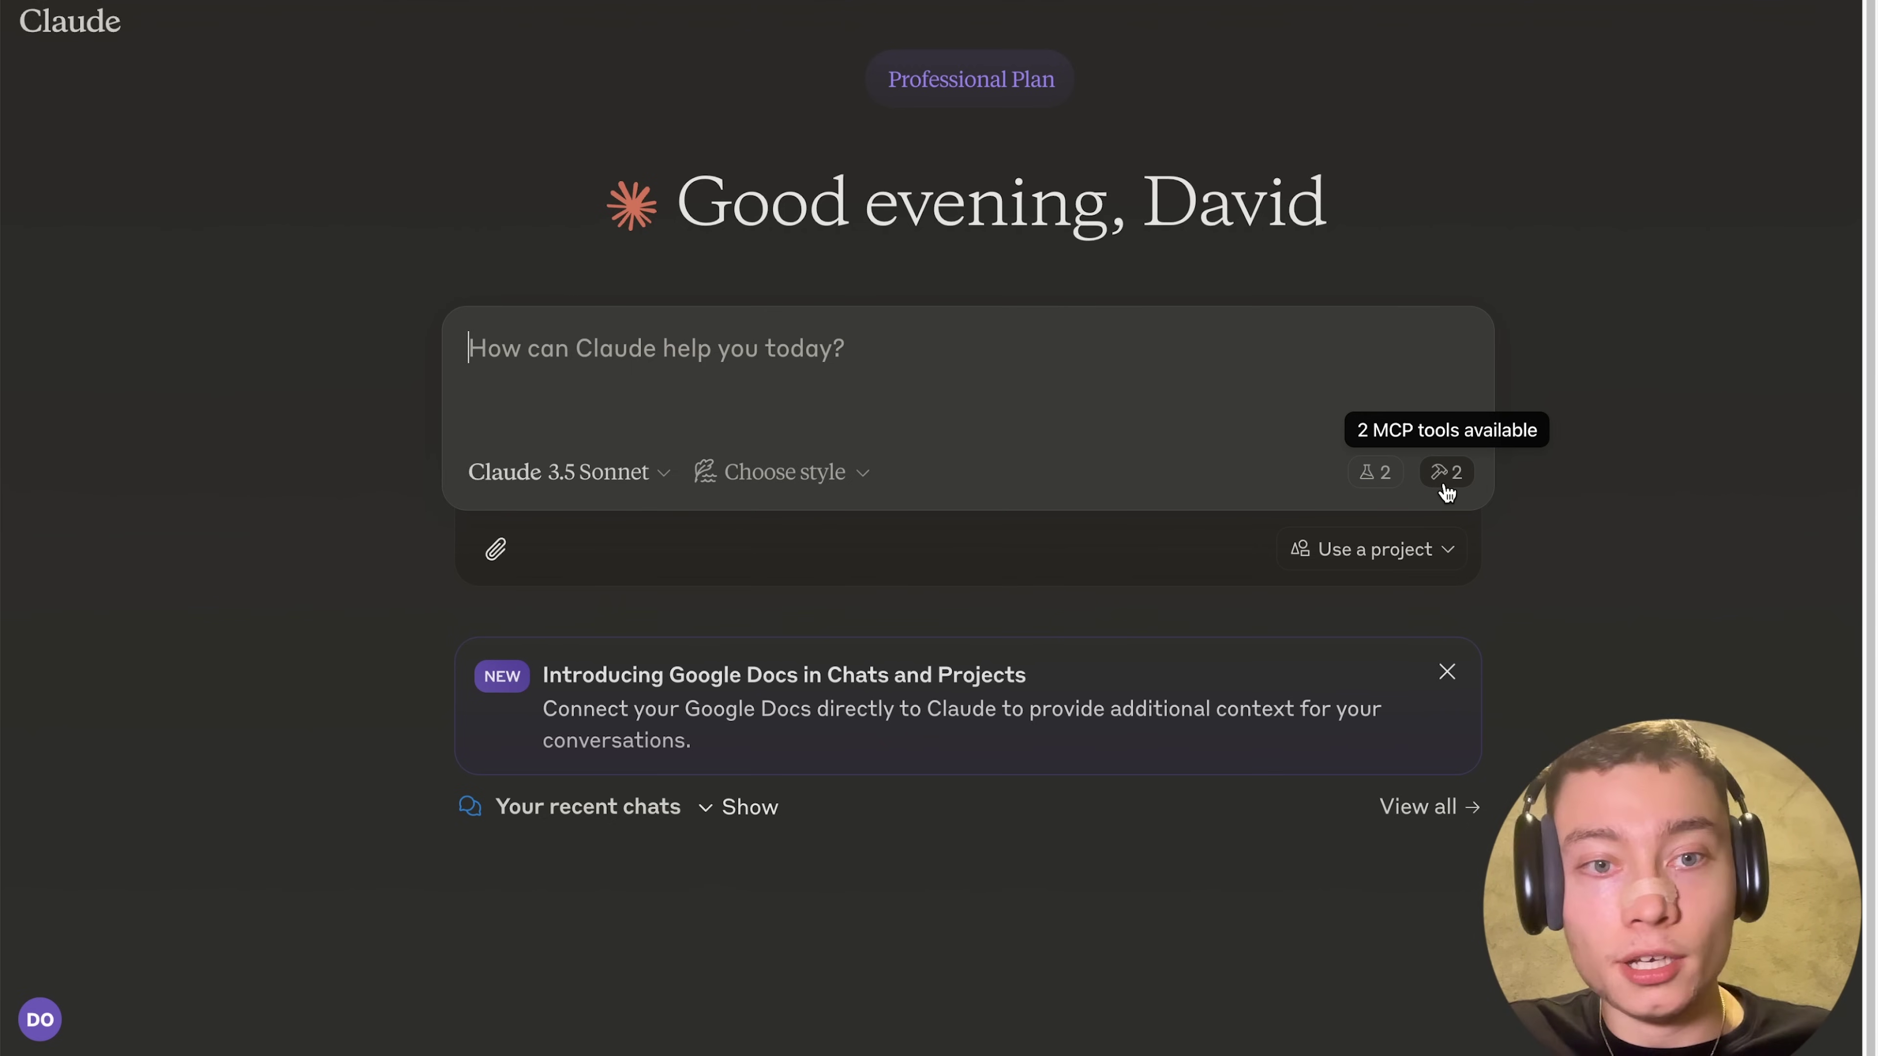
- View the available MCP tools and highlight the brave_local_search and brave_web_search descriptions, closing the list when done
{"action": "left_click", "coordinate": [1445, 474]}
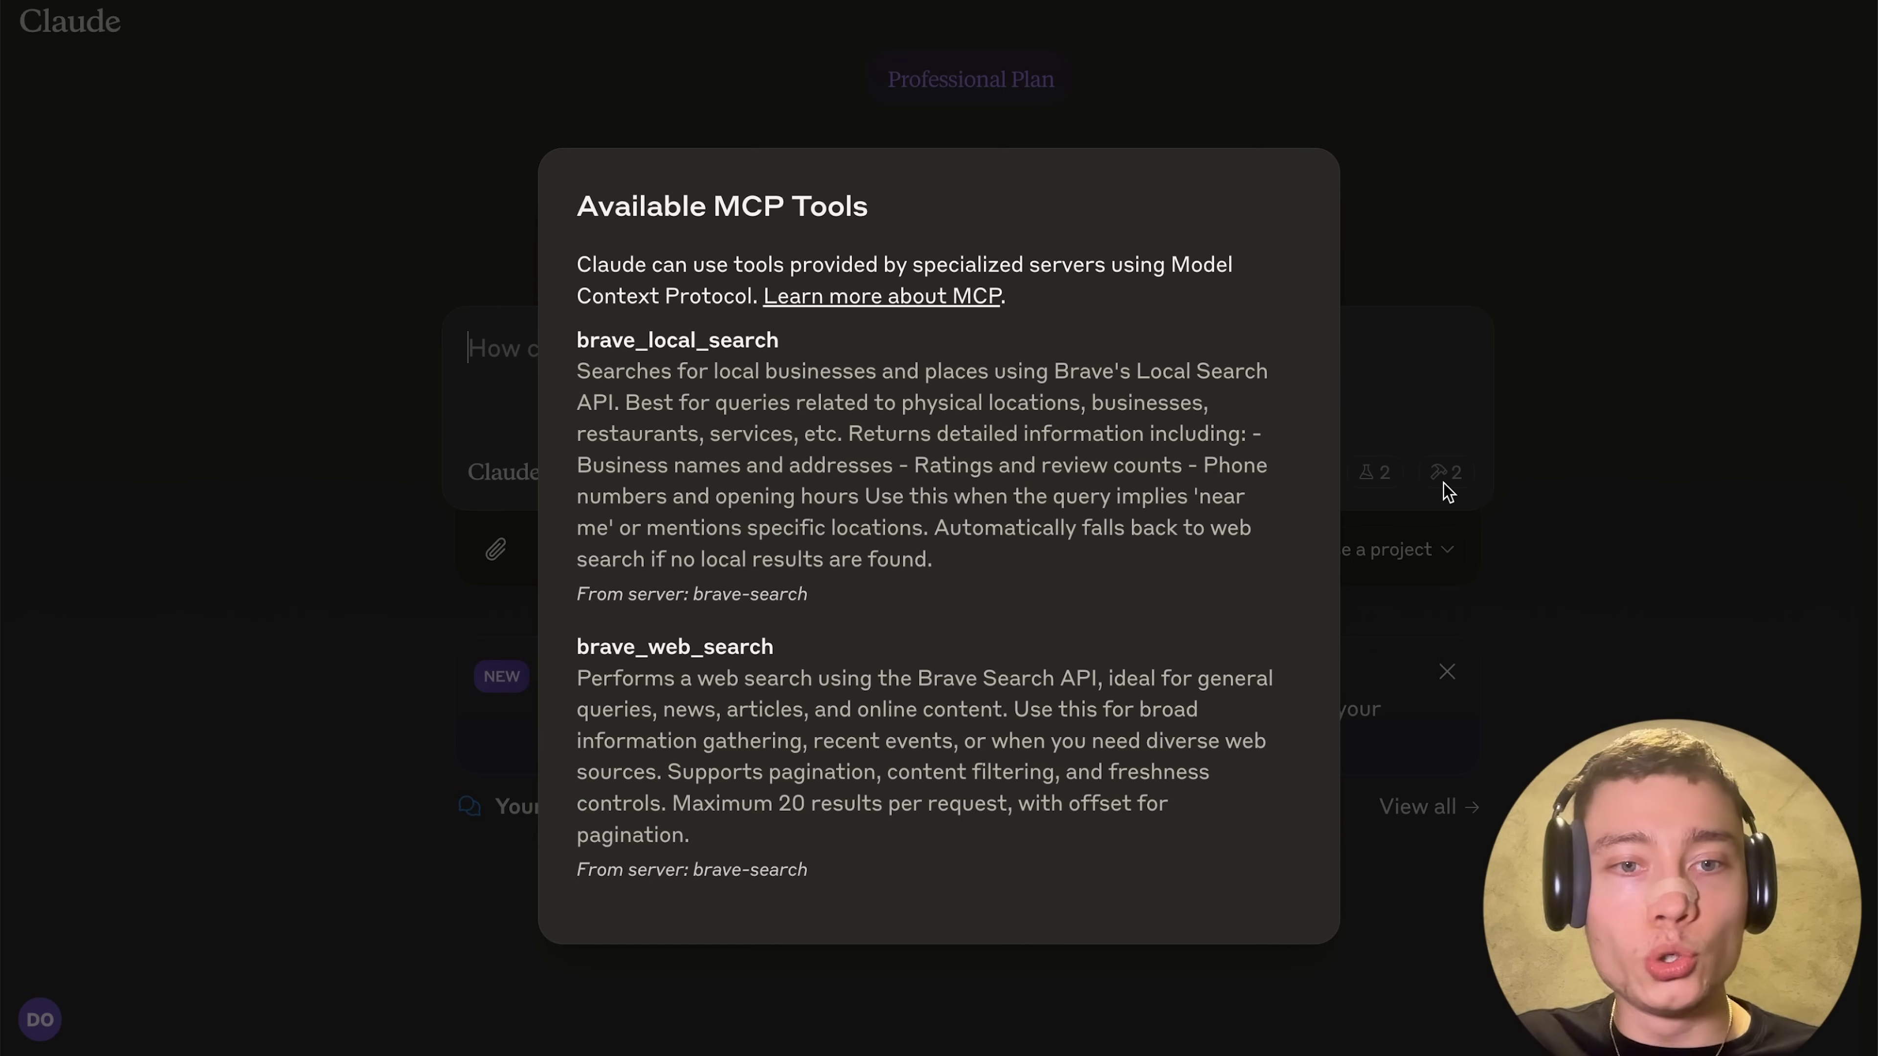
{"action": "double_click", "coordinate": [652, 341]}
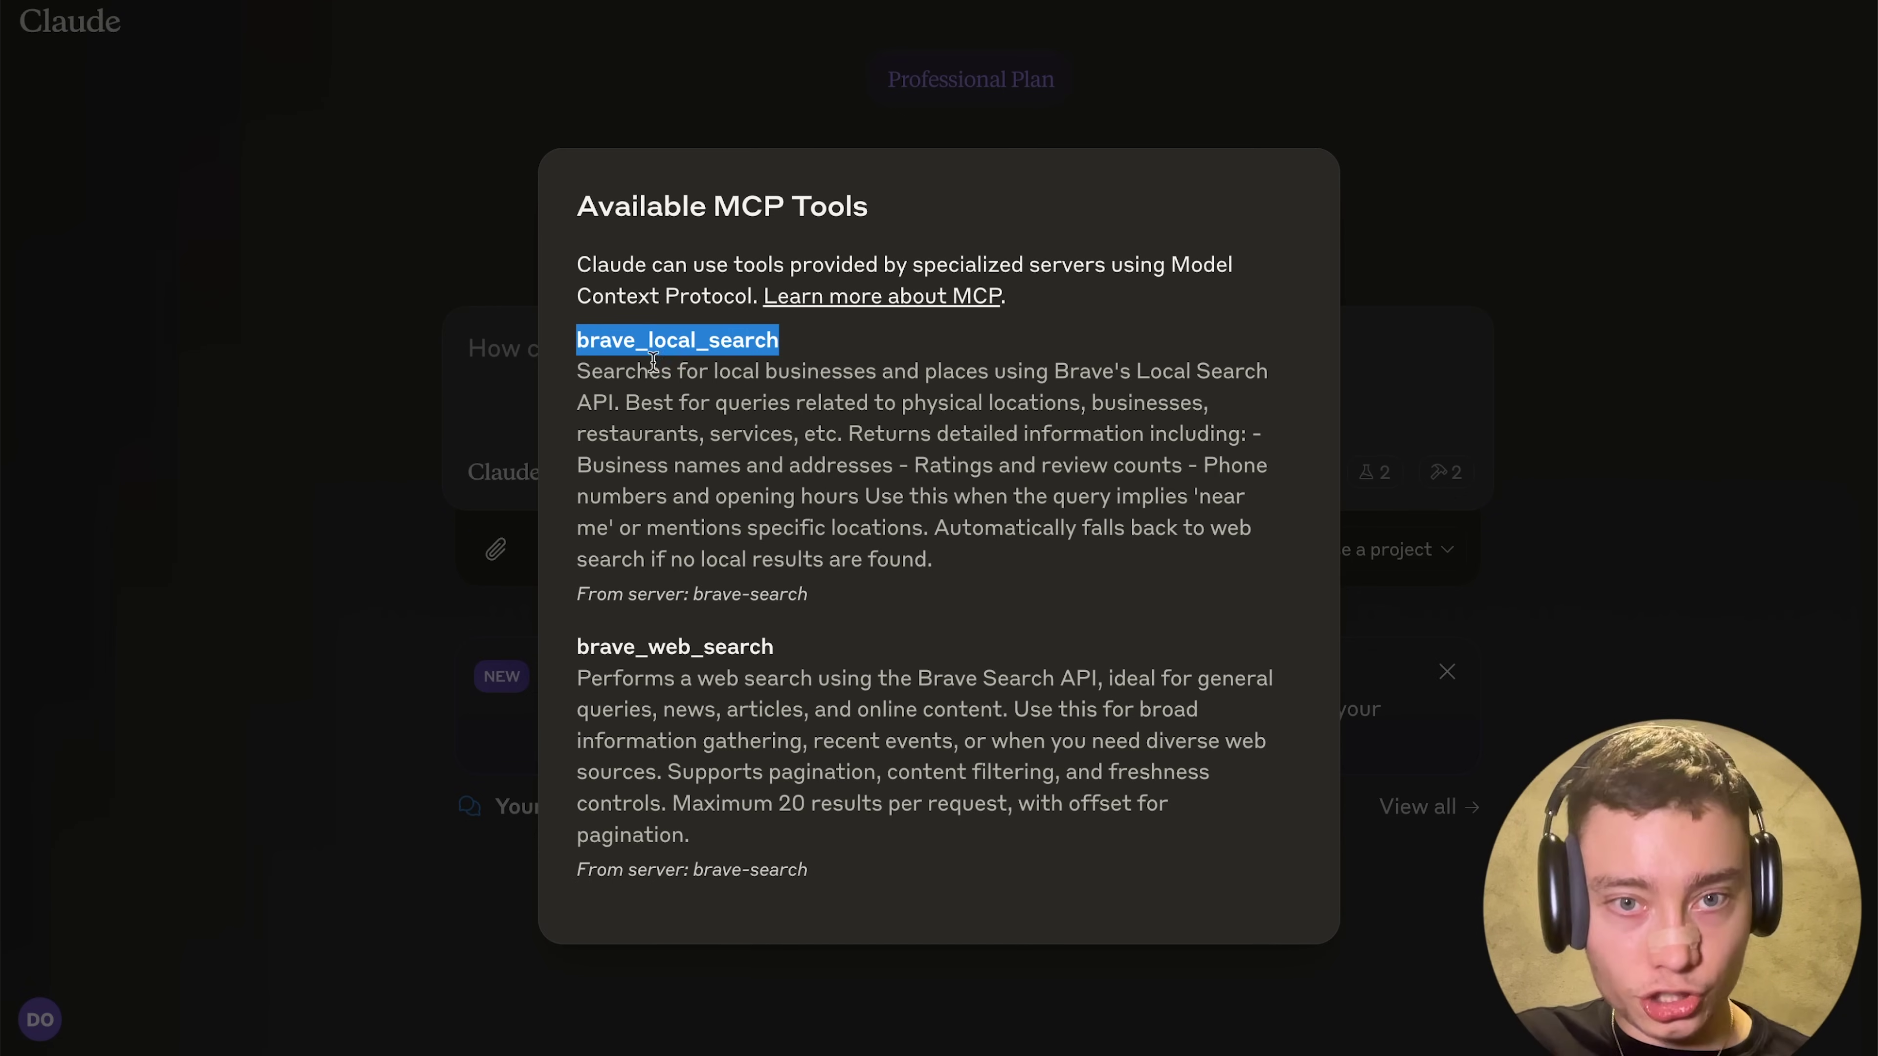
{"action": "left_click", "coordinate": [625, 372]}
{"action": "left_click_drag", "start_coordinate": [625, 372], "coordinate": [1203, 366]}
{"action": "double_click", "coordinate": [588, 400]}
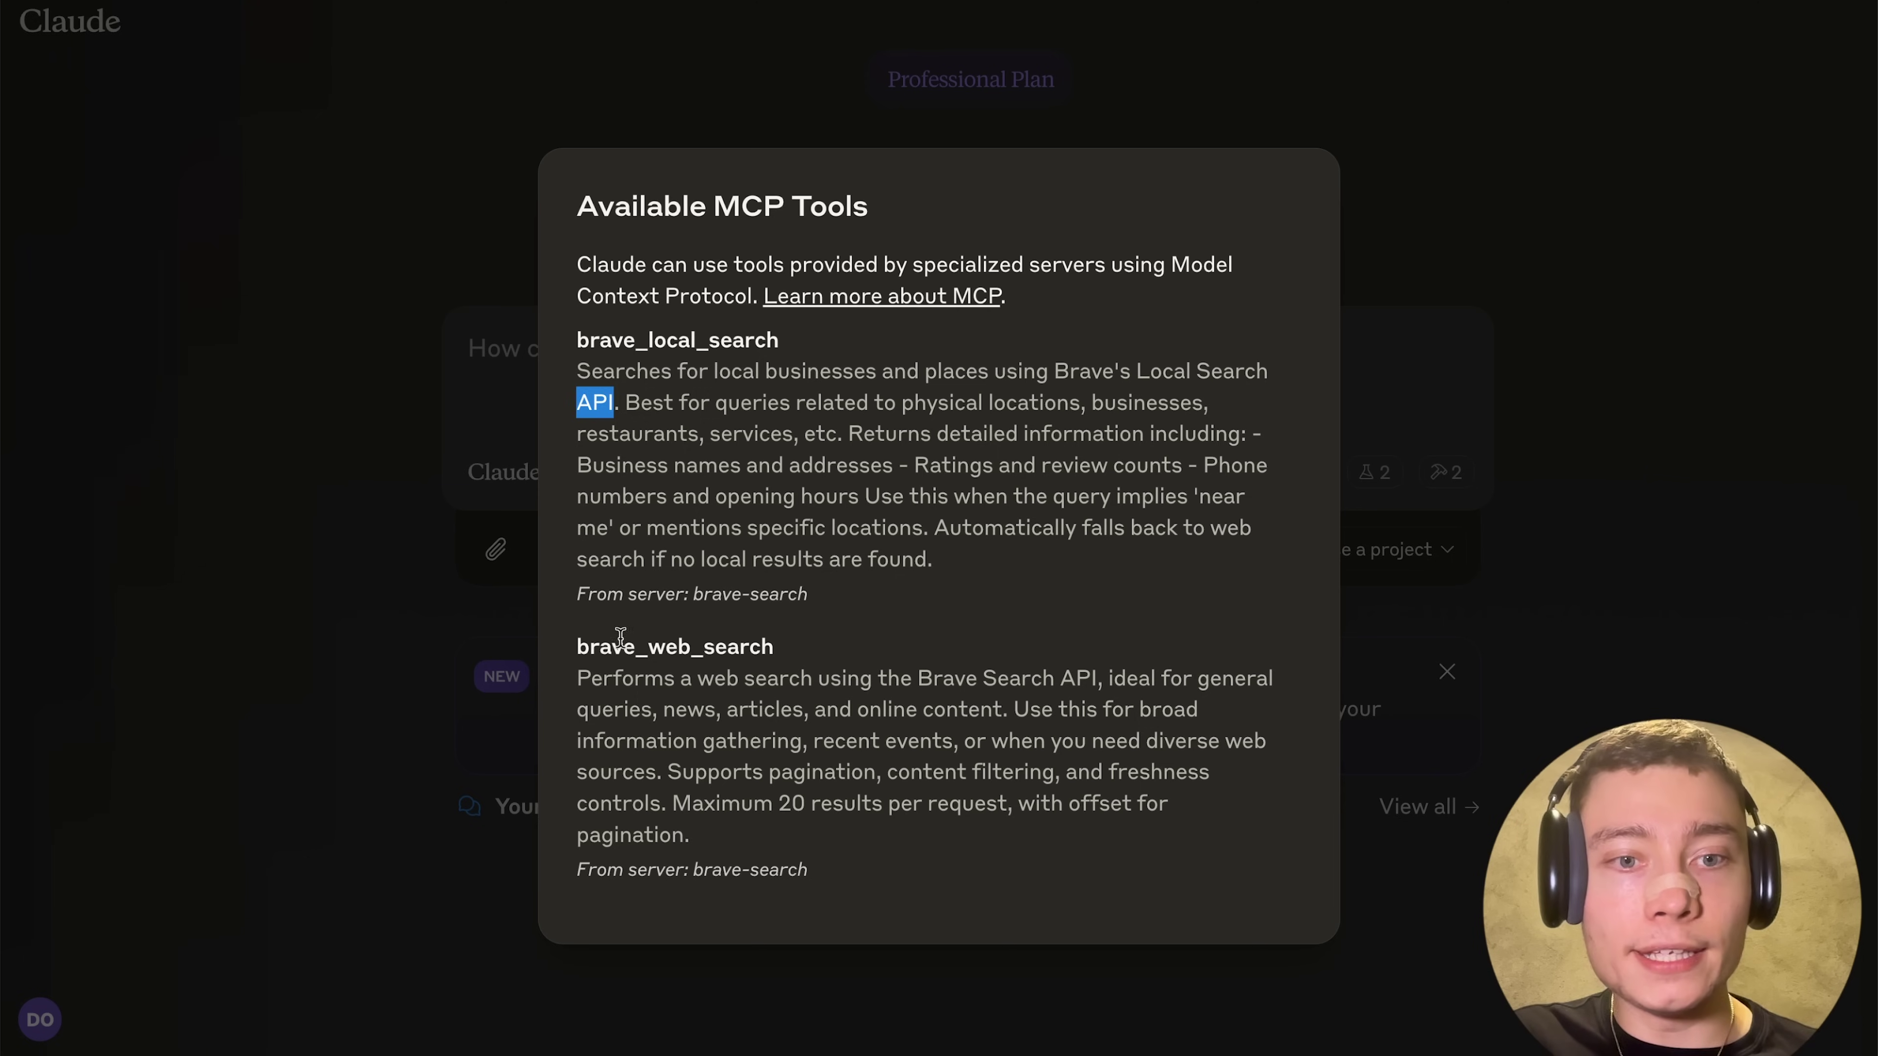
{"action": "left_click_drag", "start_coordinate": [613, 640], "coordinate": [770, 666]}
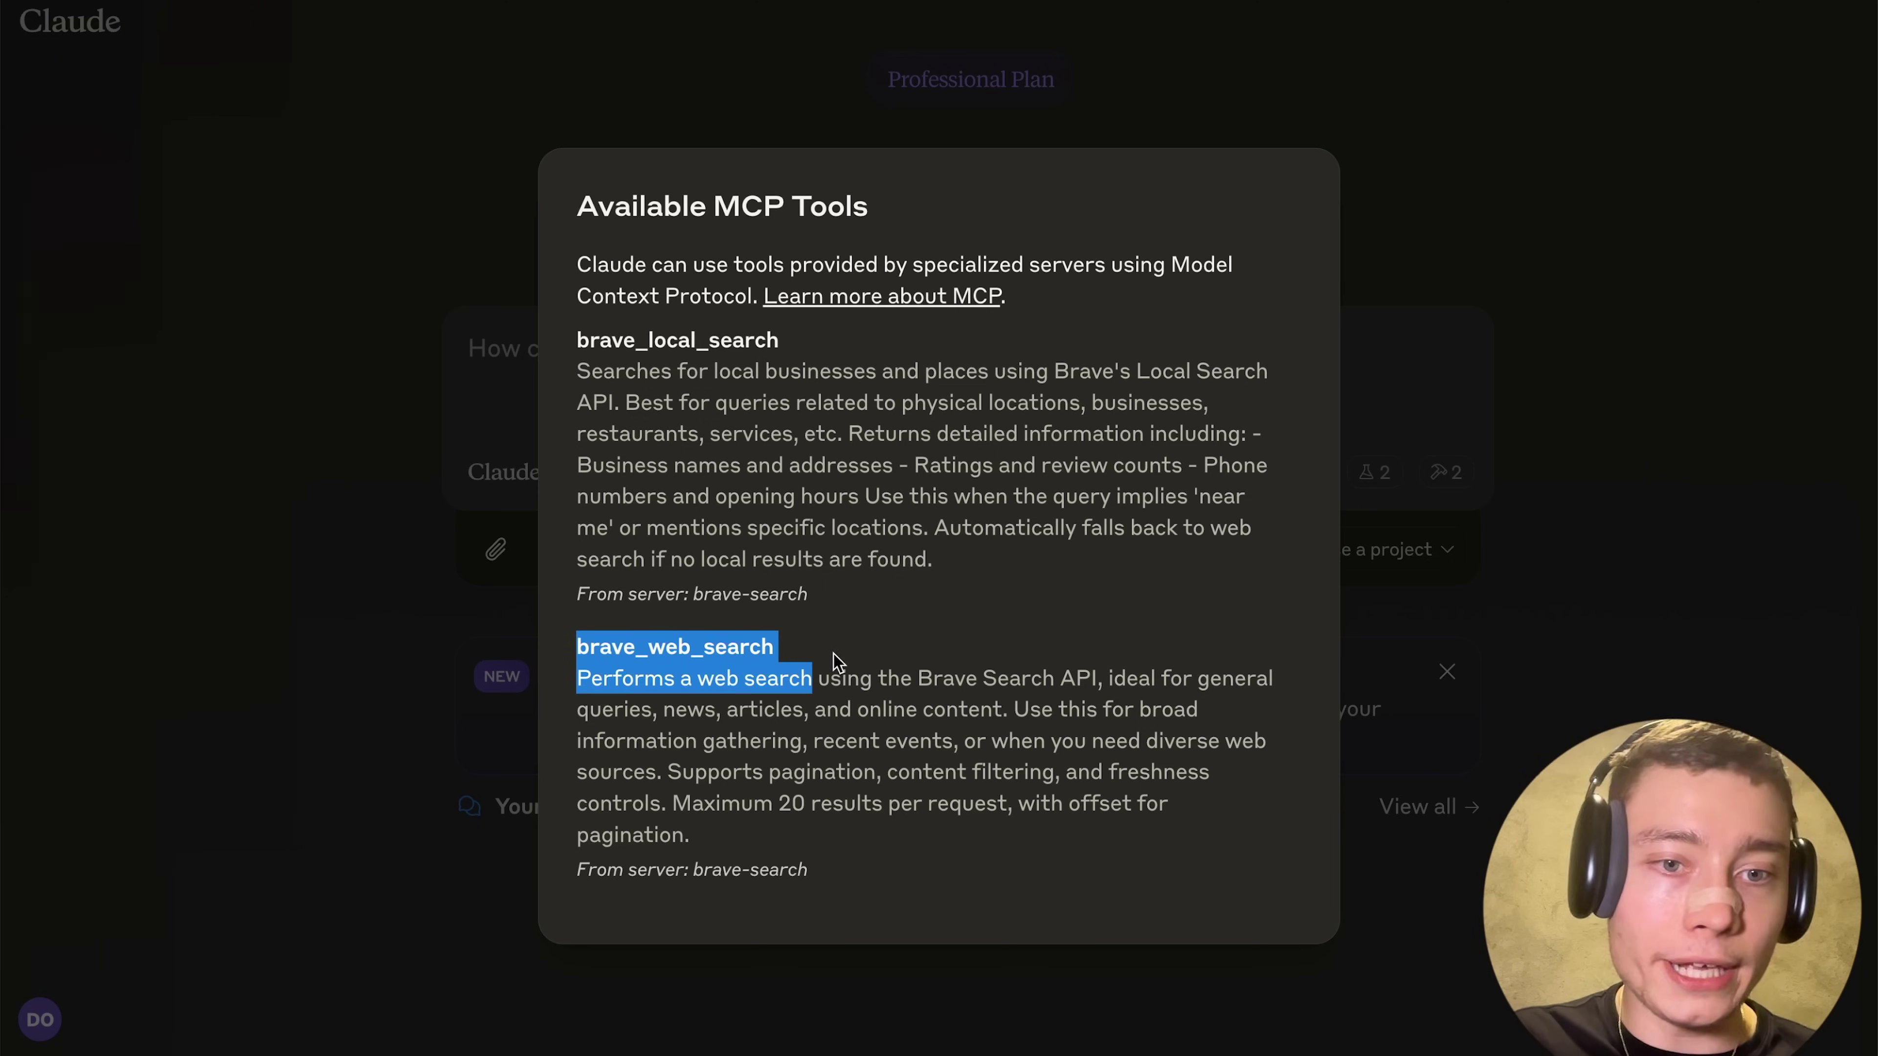
{"action": "left_click", "coordinate": [604, 667]}
{"action": "left_click_drag", "start_coordinate": [617, 676], "coordinate": [982, 682]}
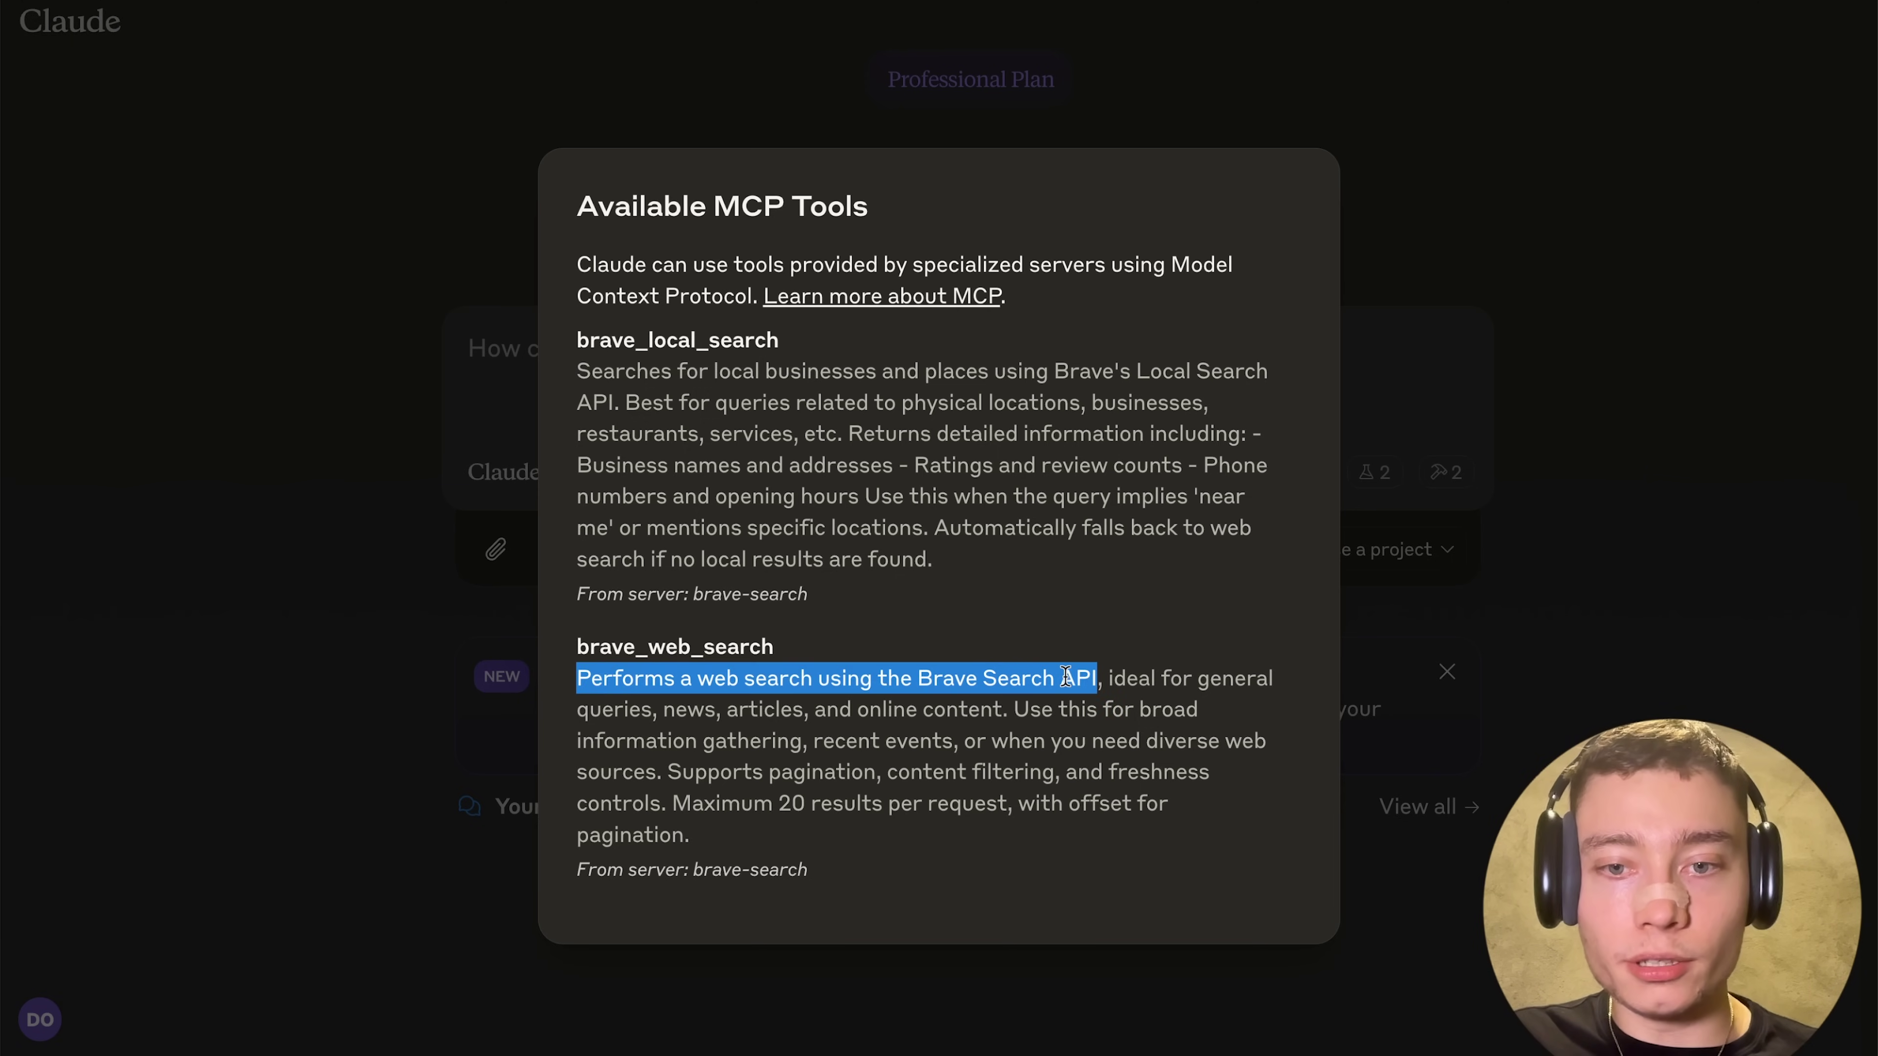
{"action": "left_click", "coordinate": [1573, 576]}
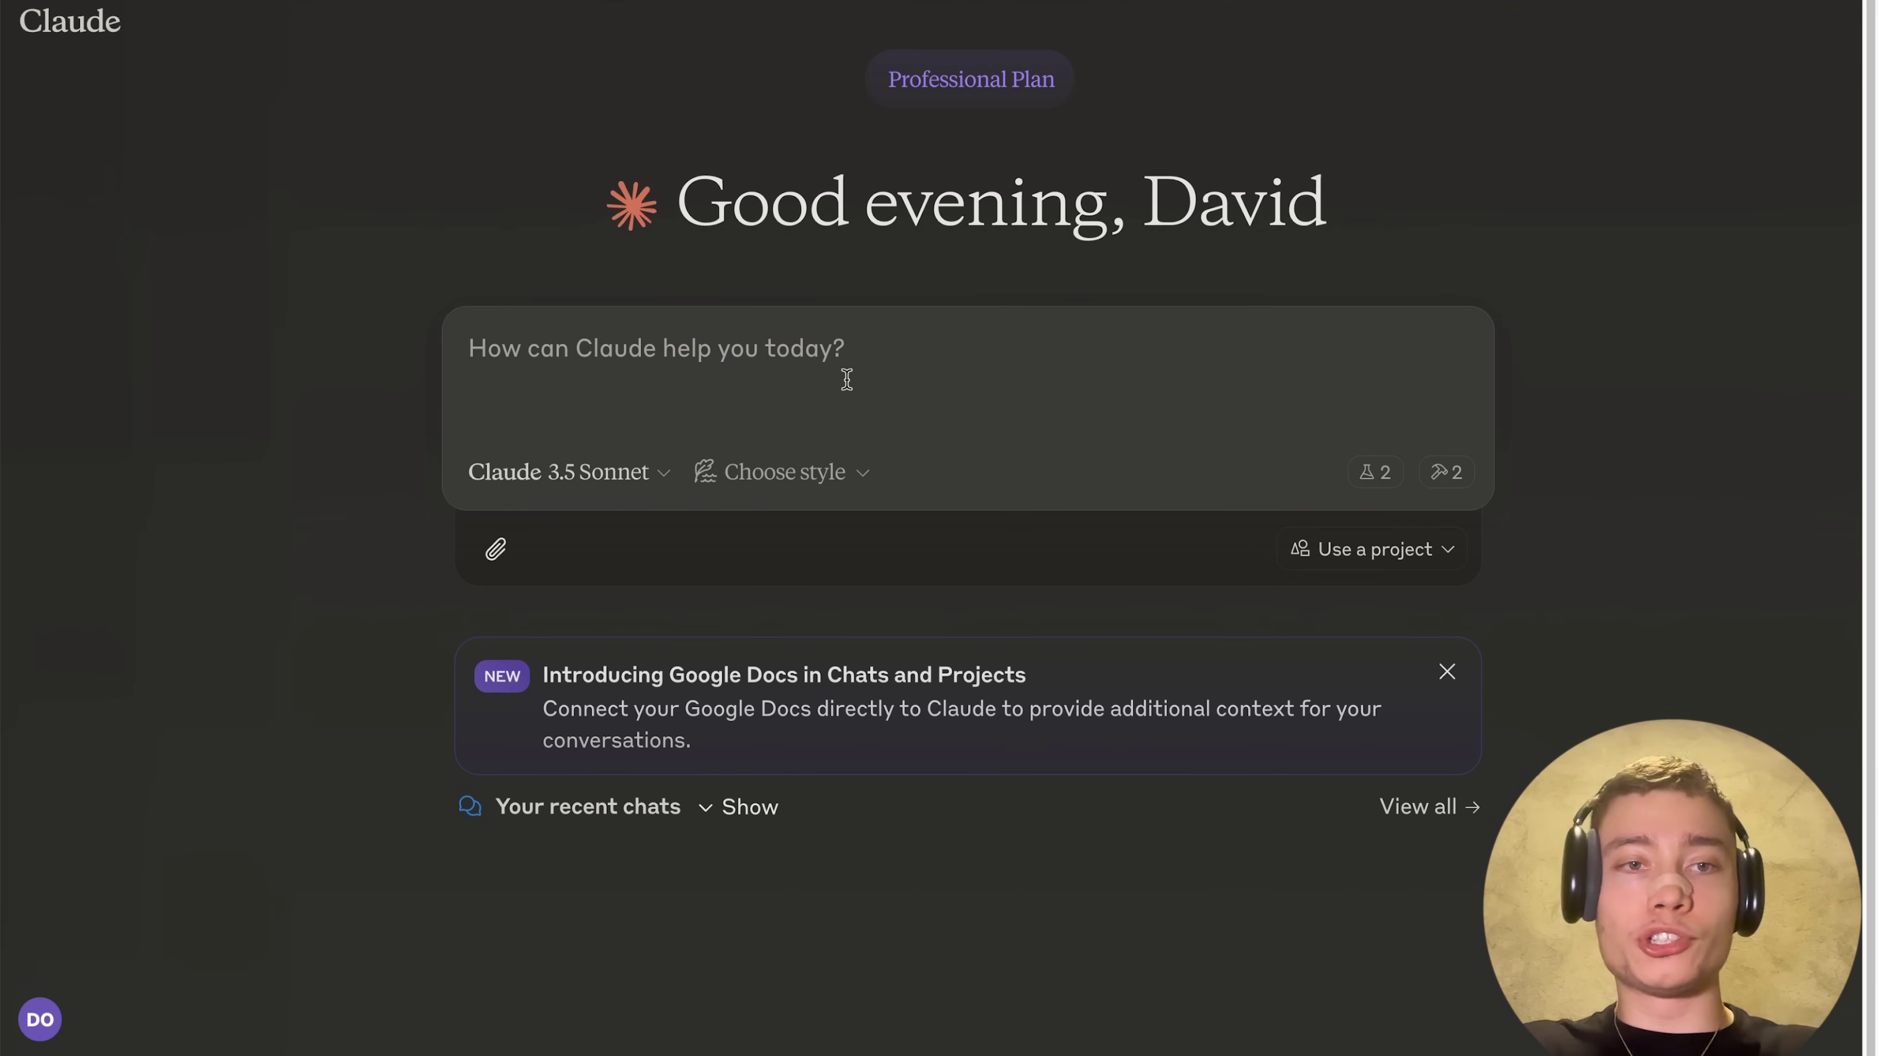
- Send Claude the prompt "browse the web for bitcoin news"
{"action": "type", "text": "browse the web f"}
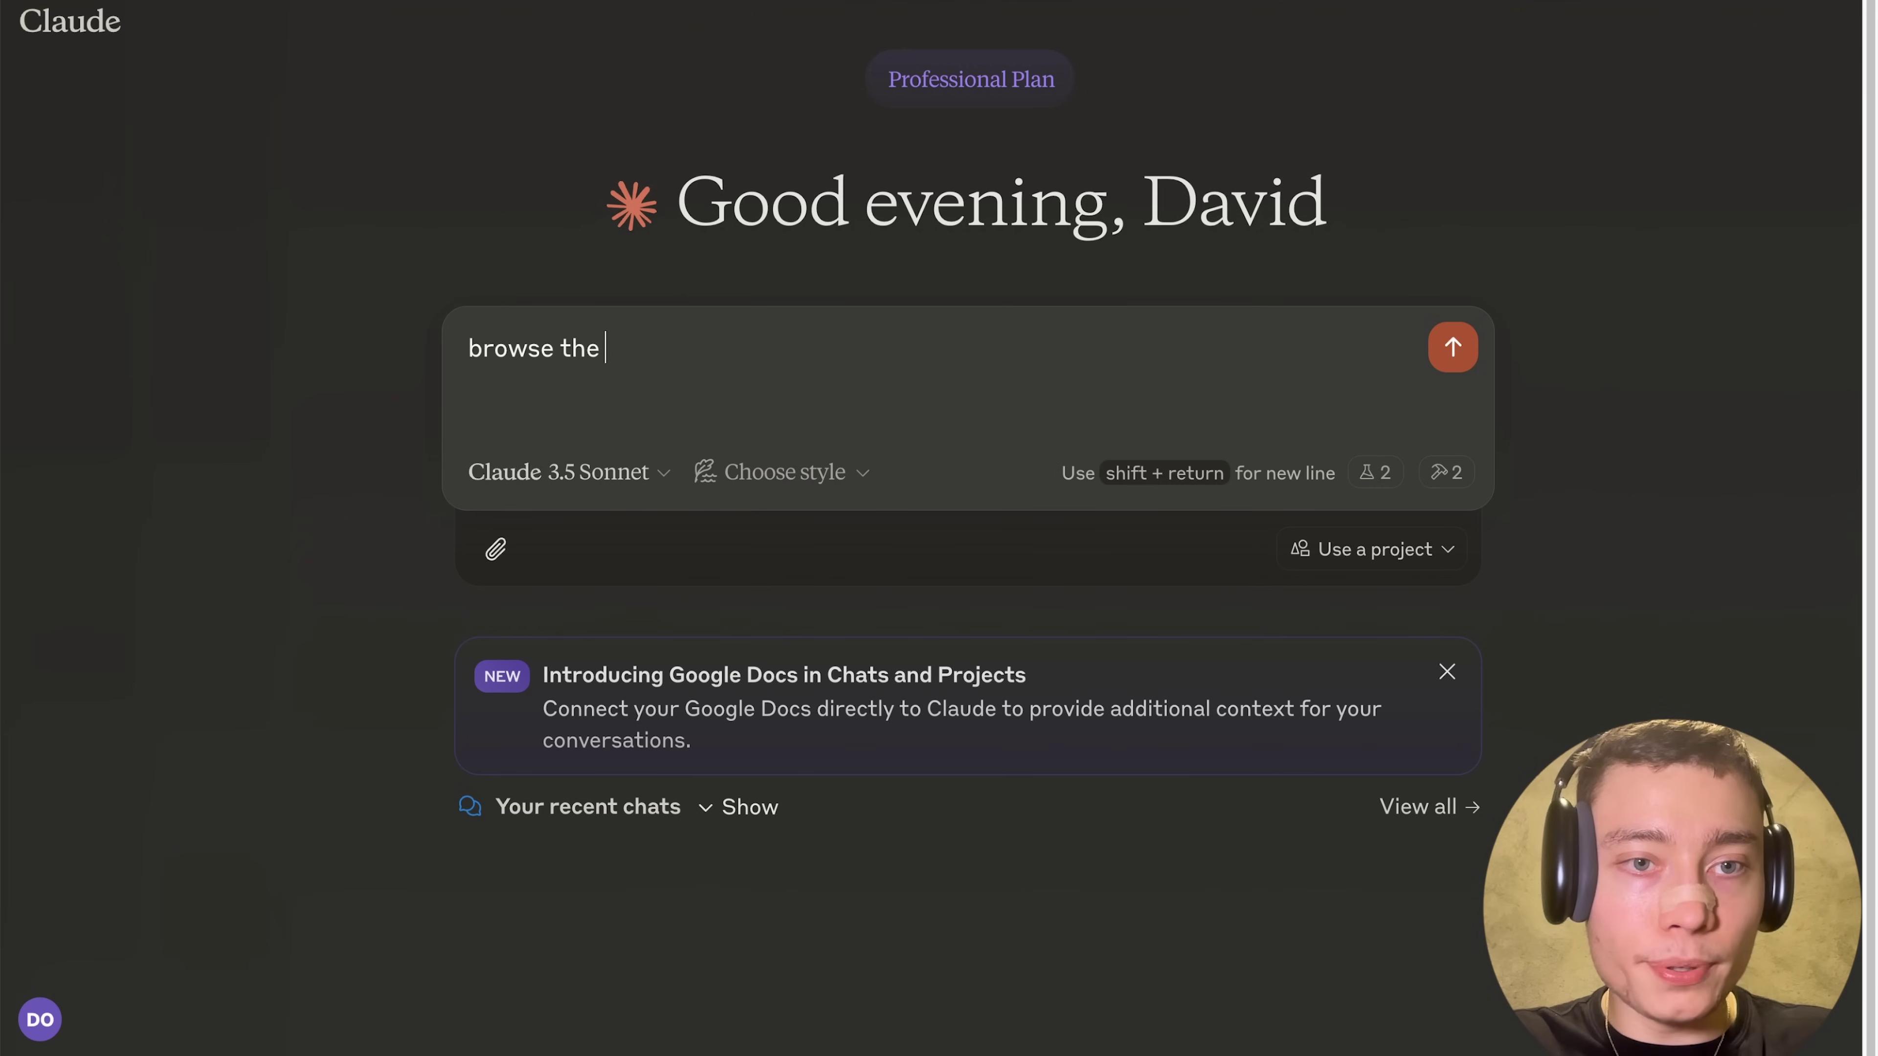
{"action": "type", "text": "or bitcoin news"}
{"action": "key", "text": "Return"}
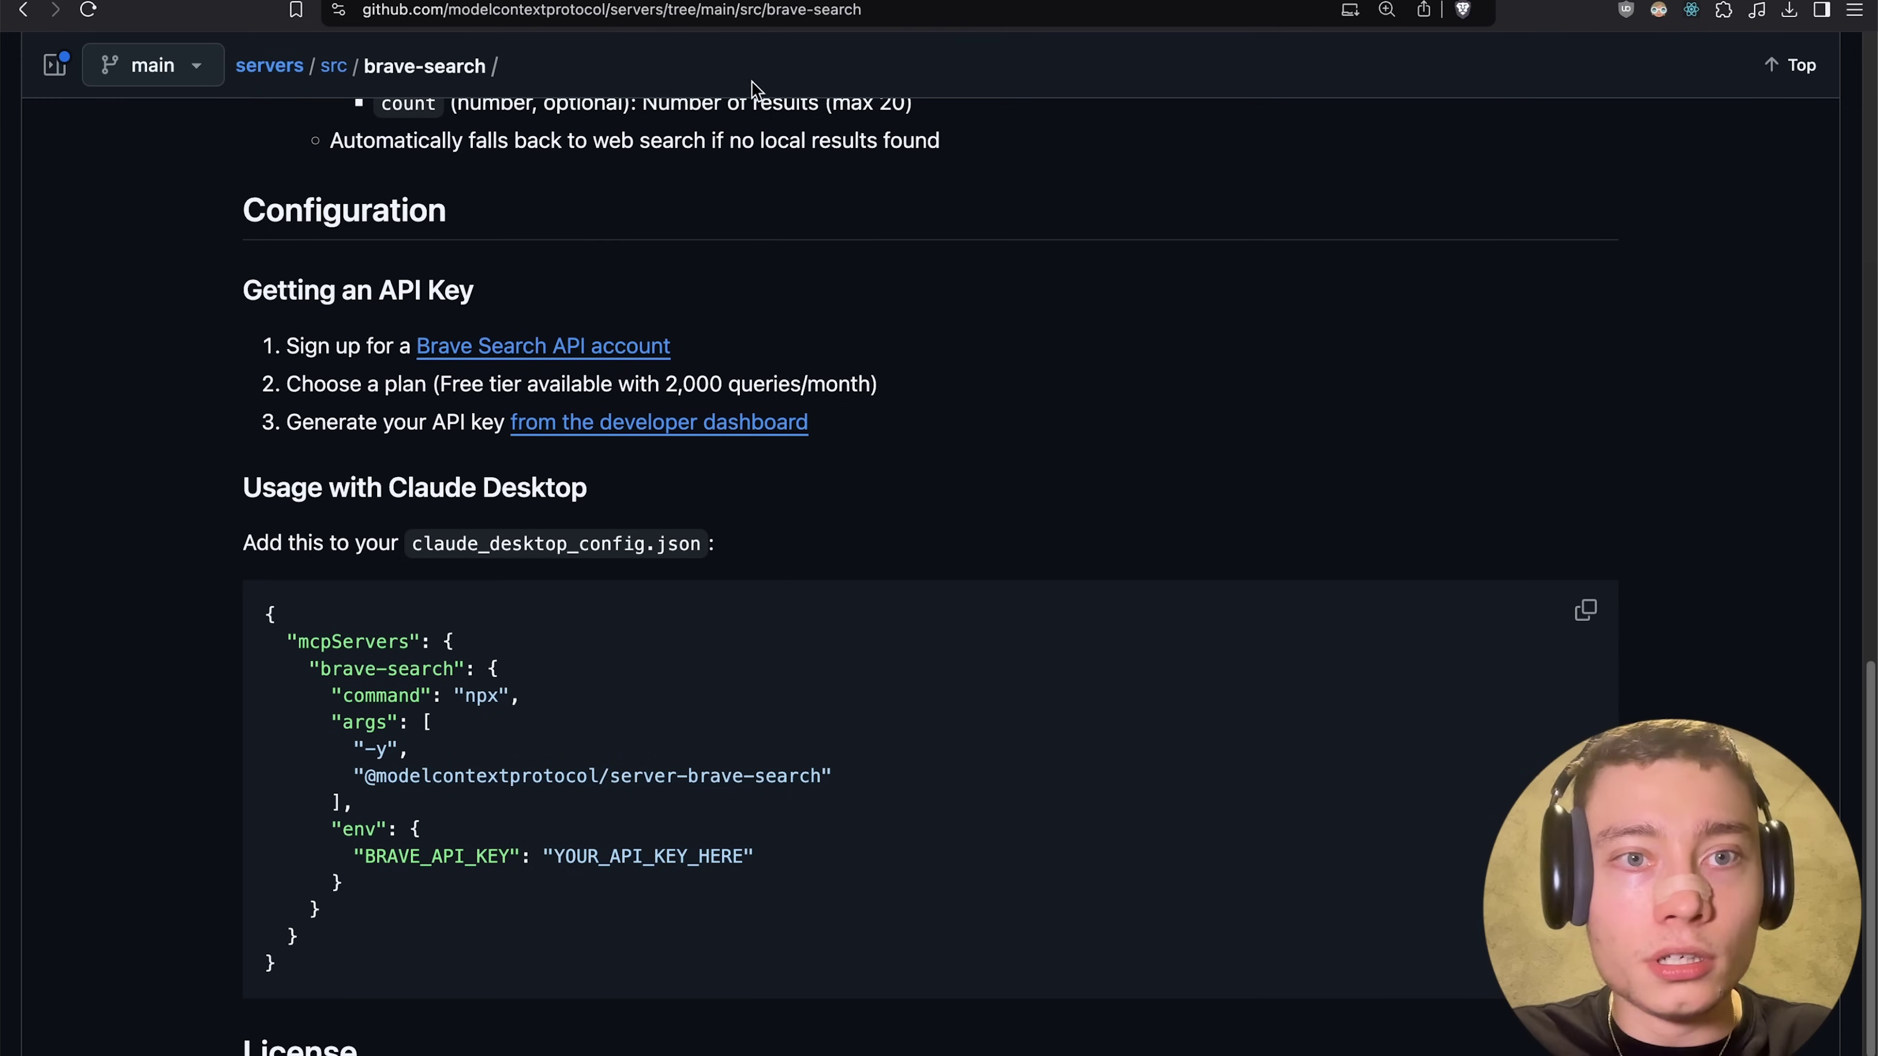
- Glance at the Brave Search server page and config file, and expand Claude's brave_web_search permission request to inspect its tool input query
{"action": "scroll", "coordinate": [370, 125], "scroll_direction": "up", "scroll_amount": 15}
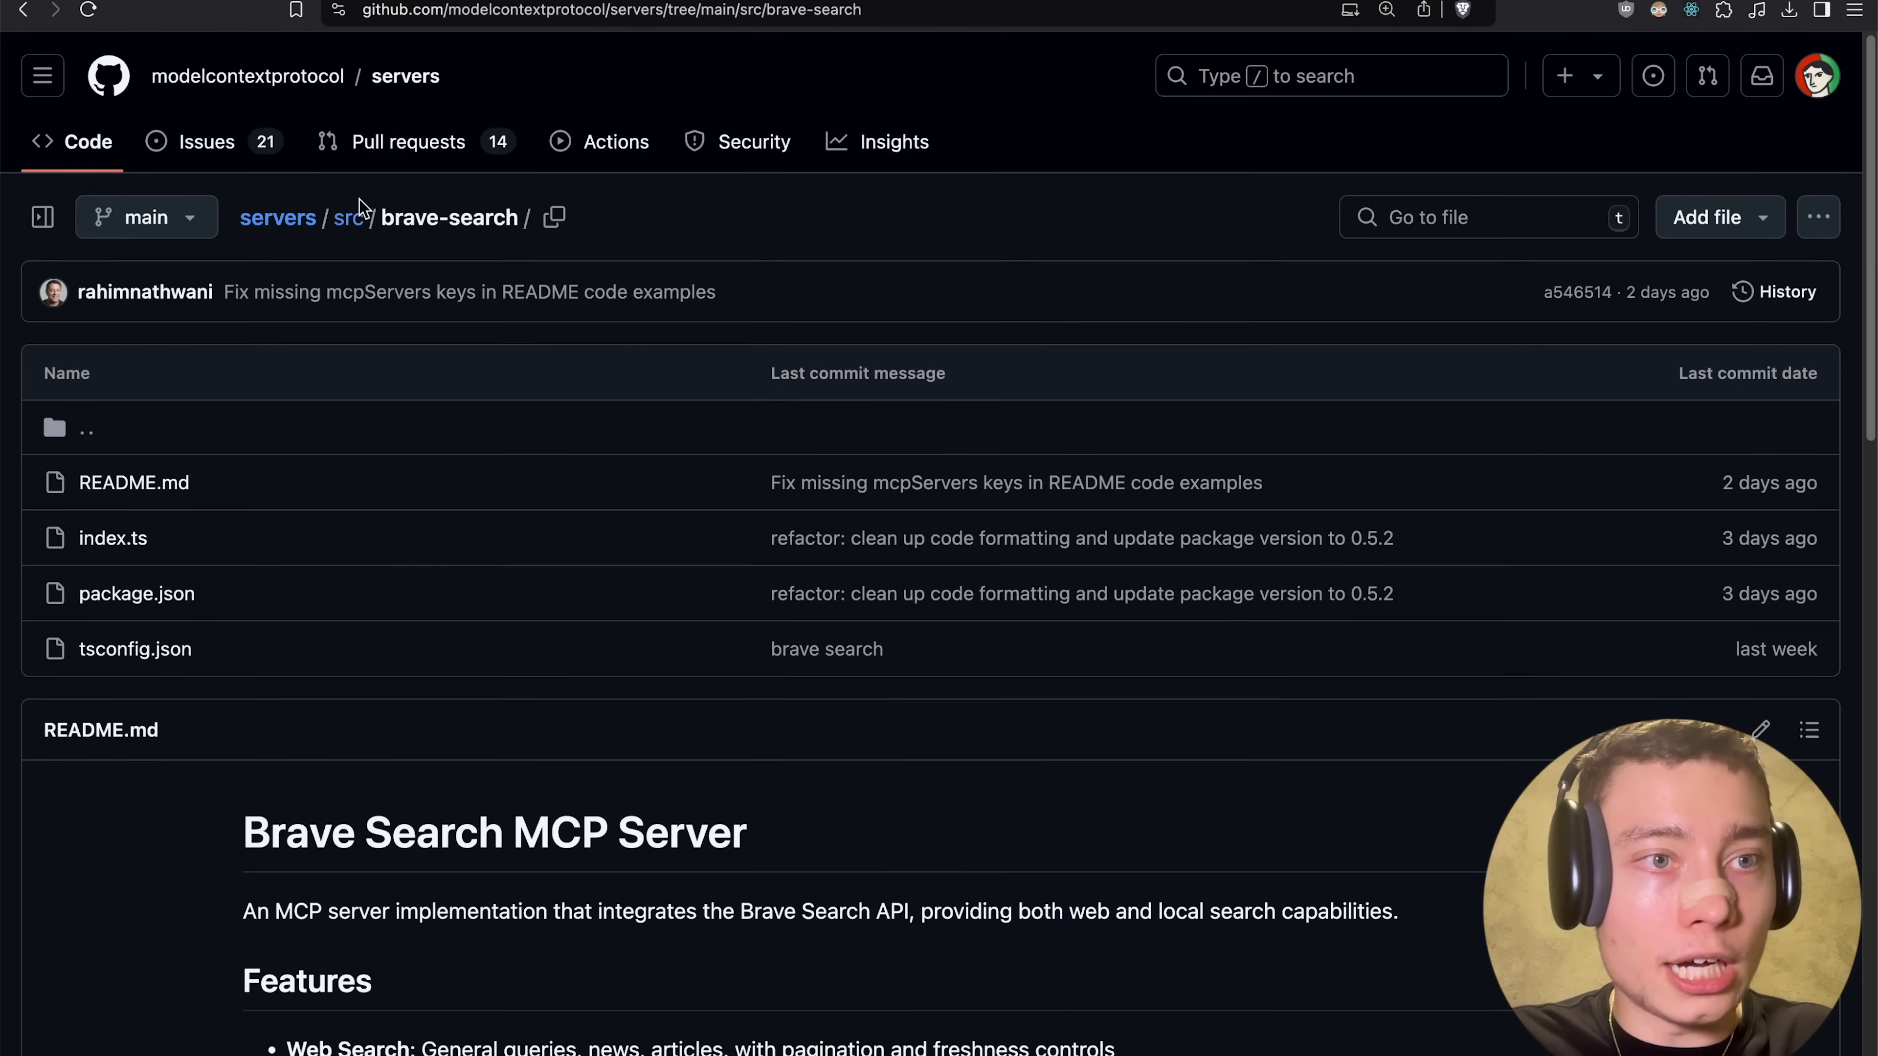
{"action": "key", "text": "super+bracketleft"}
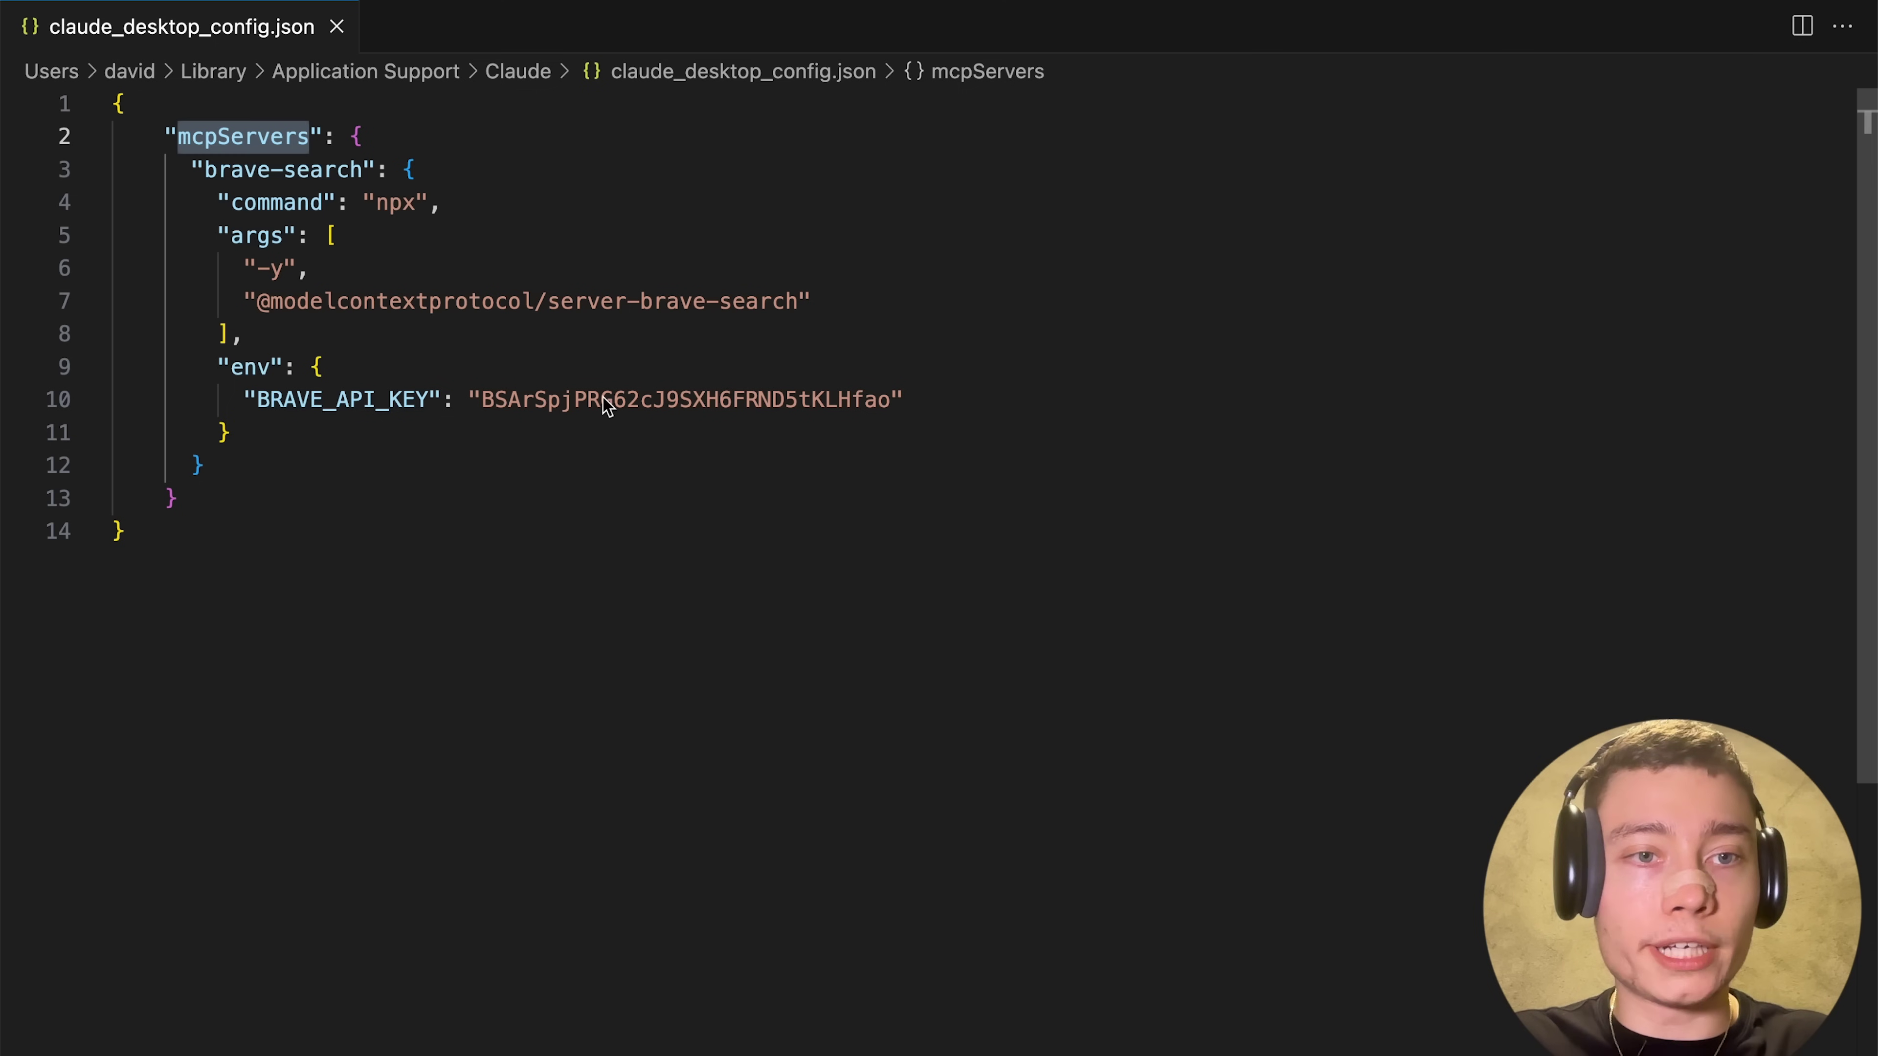
{"action": "key", "text": "super+Tab"}
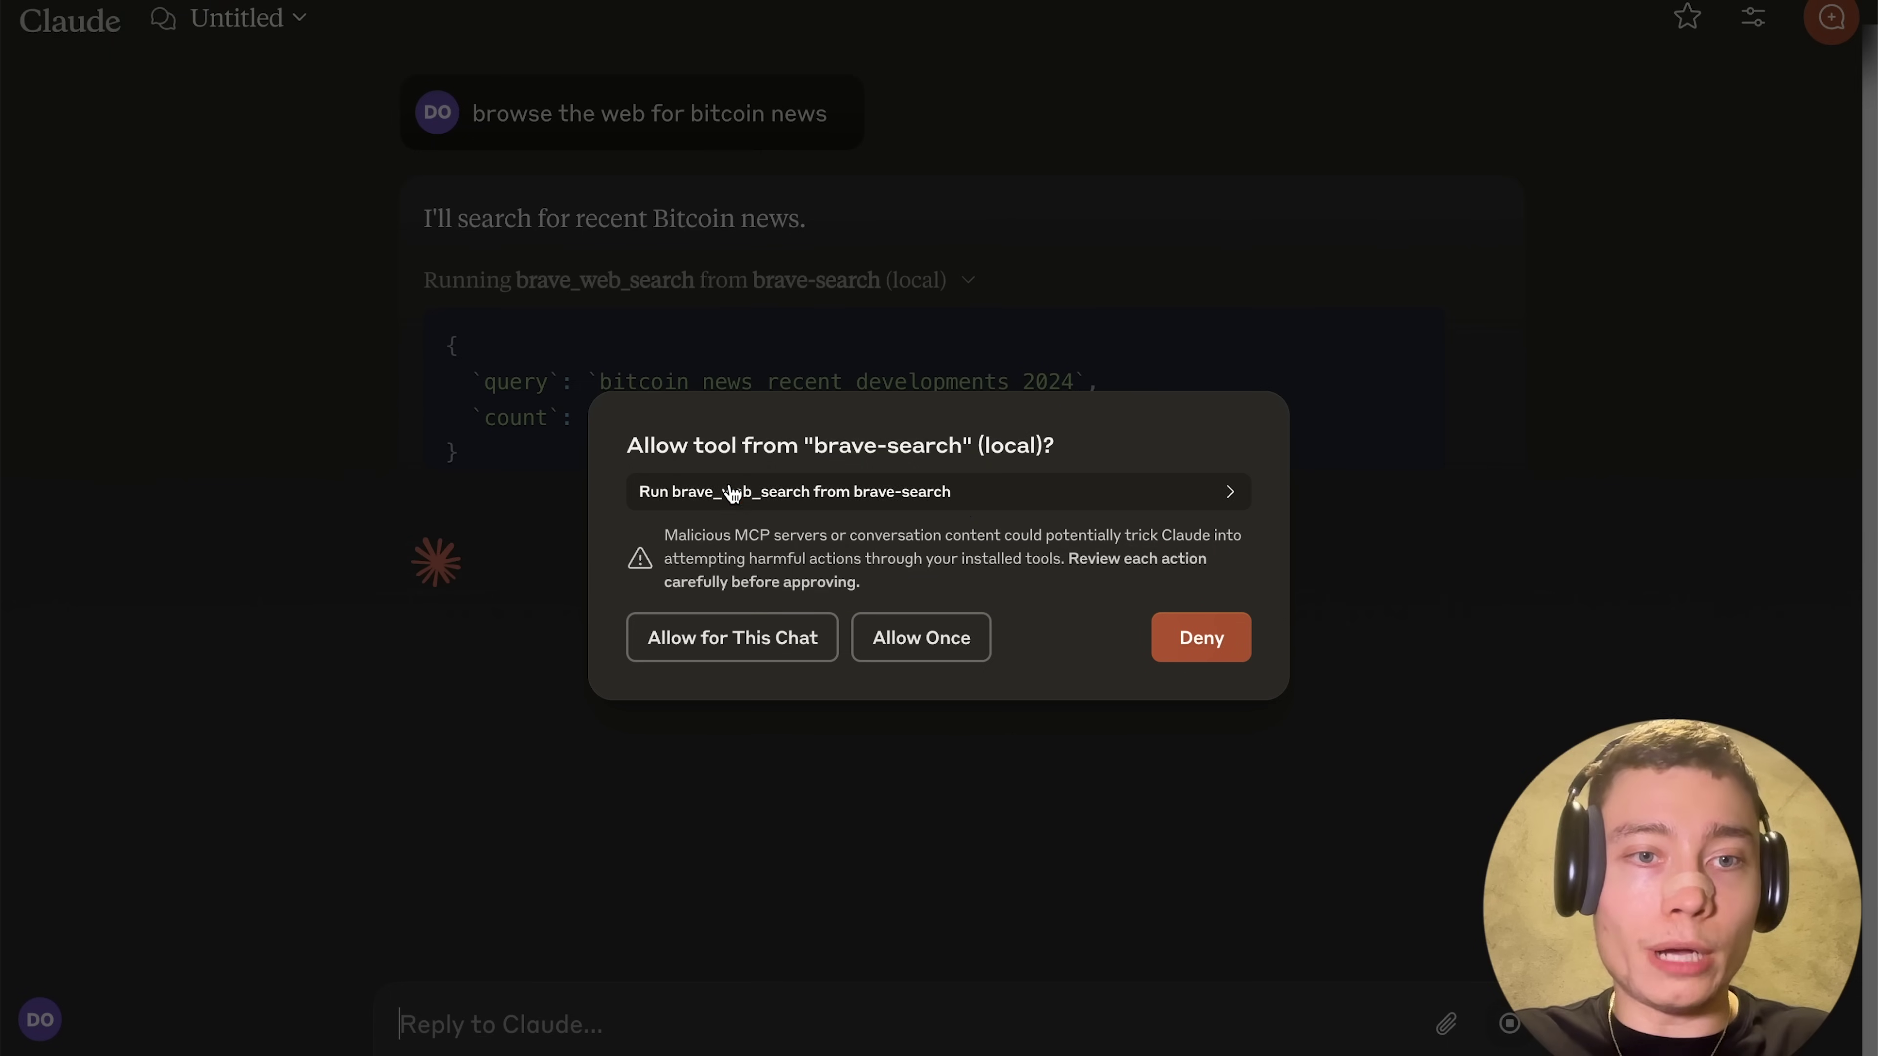
{"action": "left_click", "coordinate": [957, 505]}
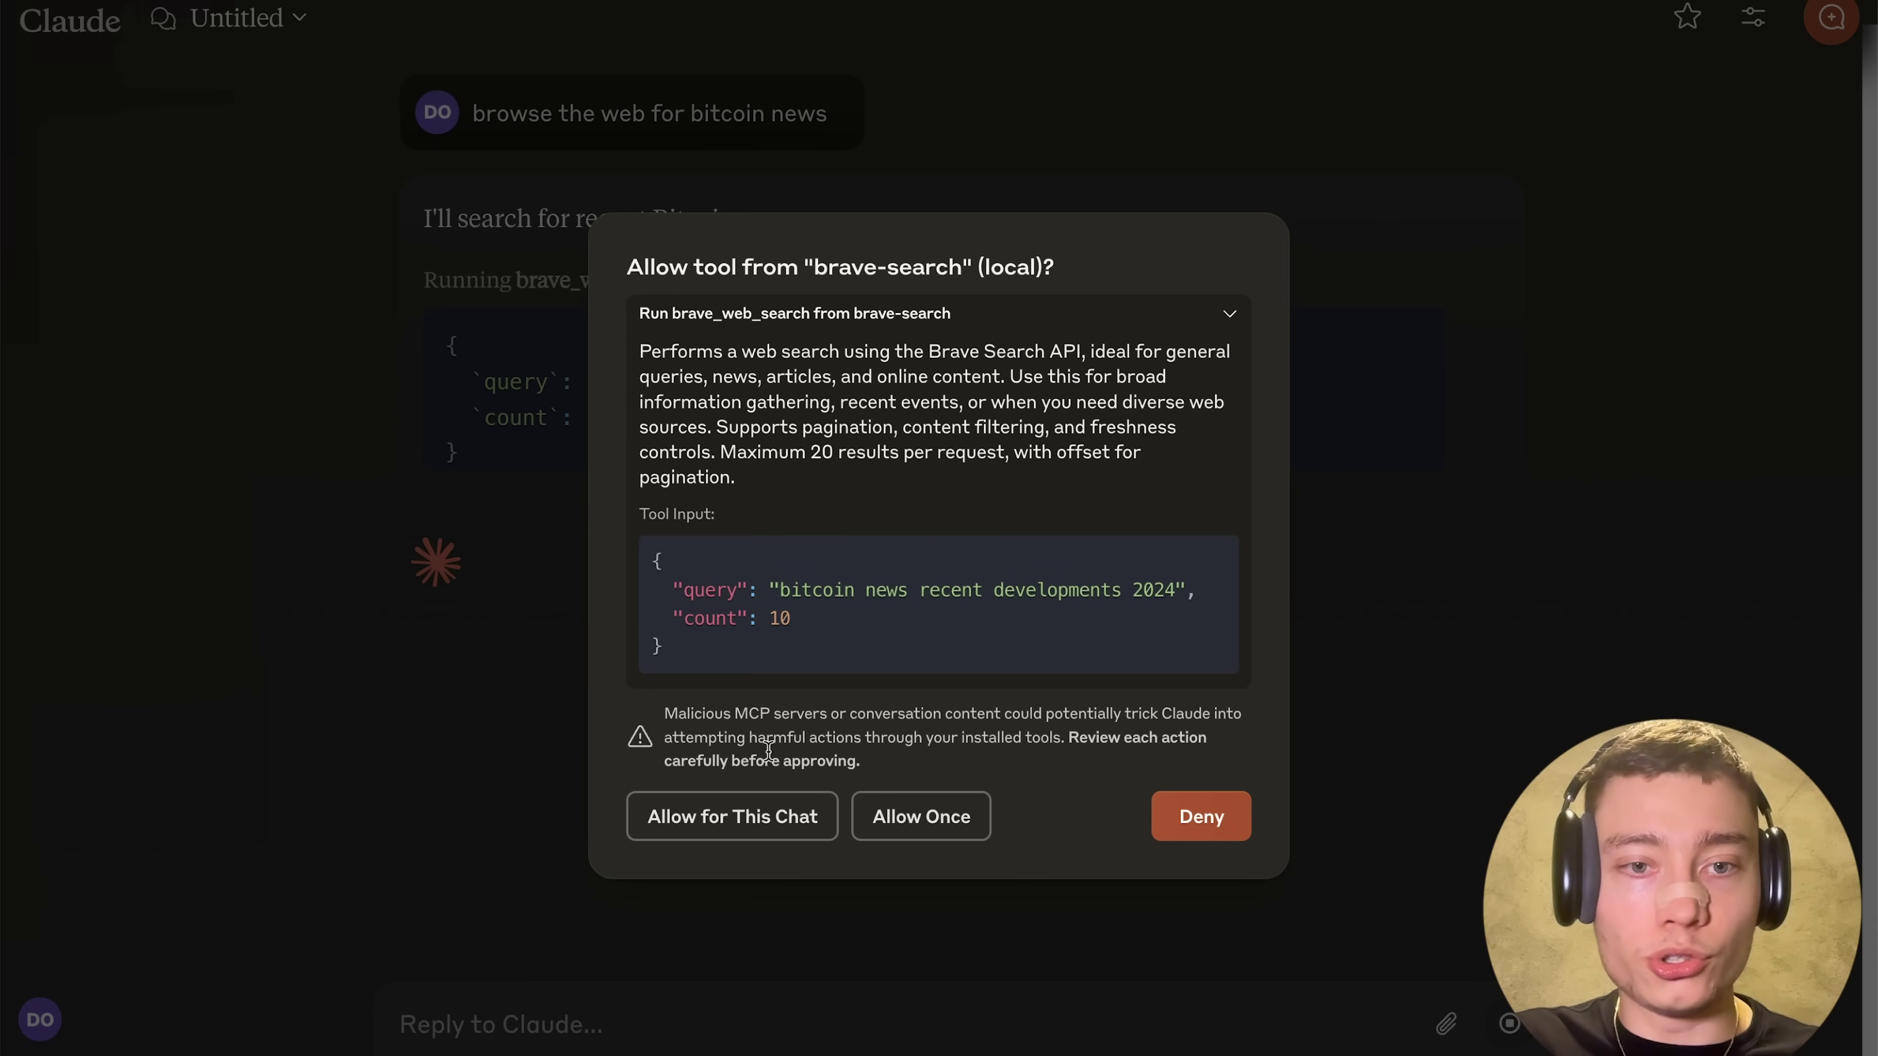
{"action": "double_click", "coordinate": [815, 596]}
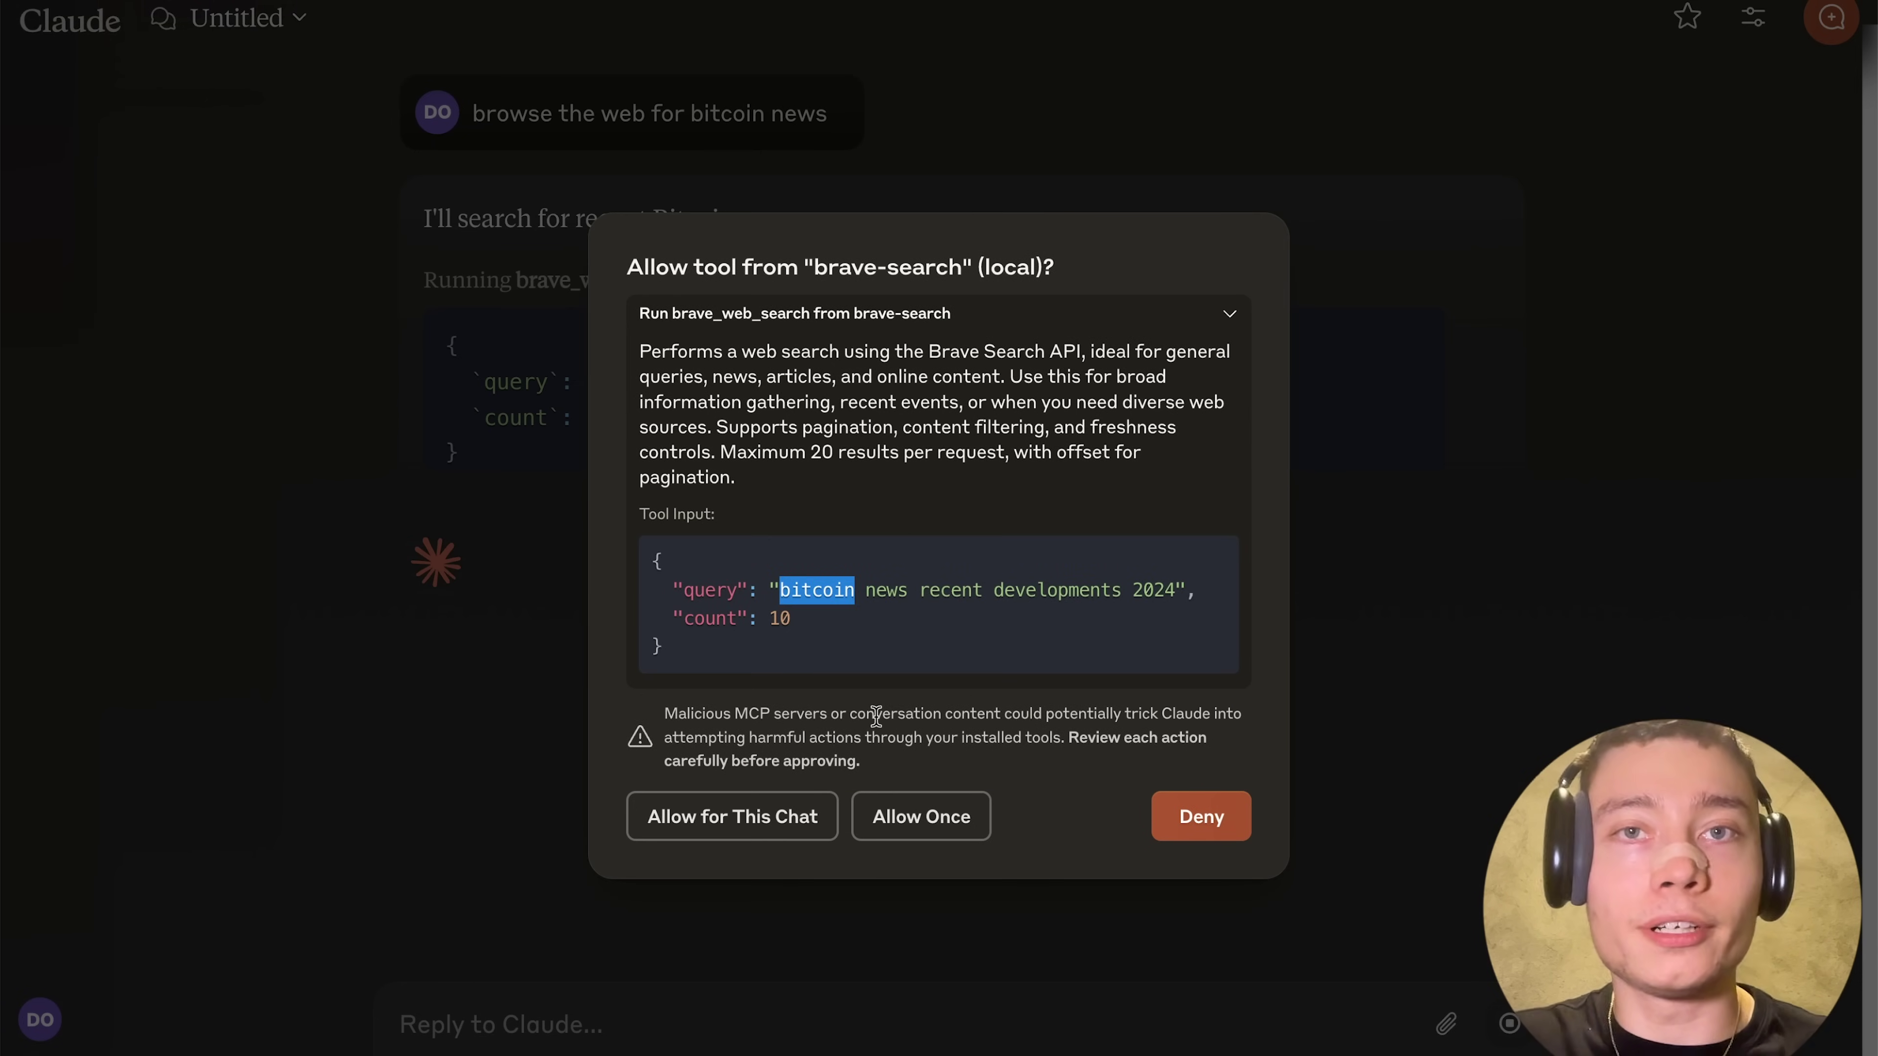
- Switch to Brave Browser and read the Filesystem MCP Server README down to its features list
{"action": "key", "text": "super+Tab"}
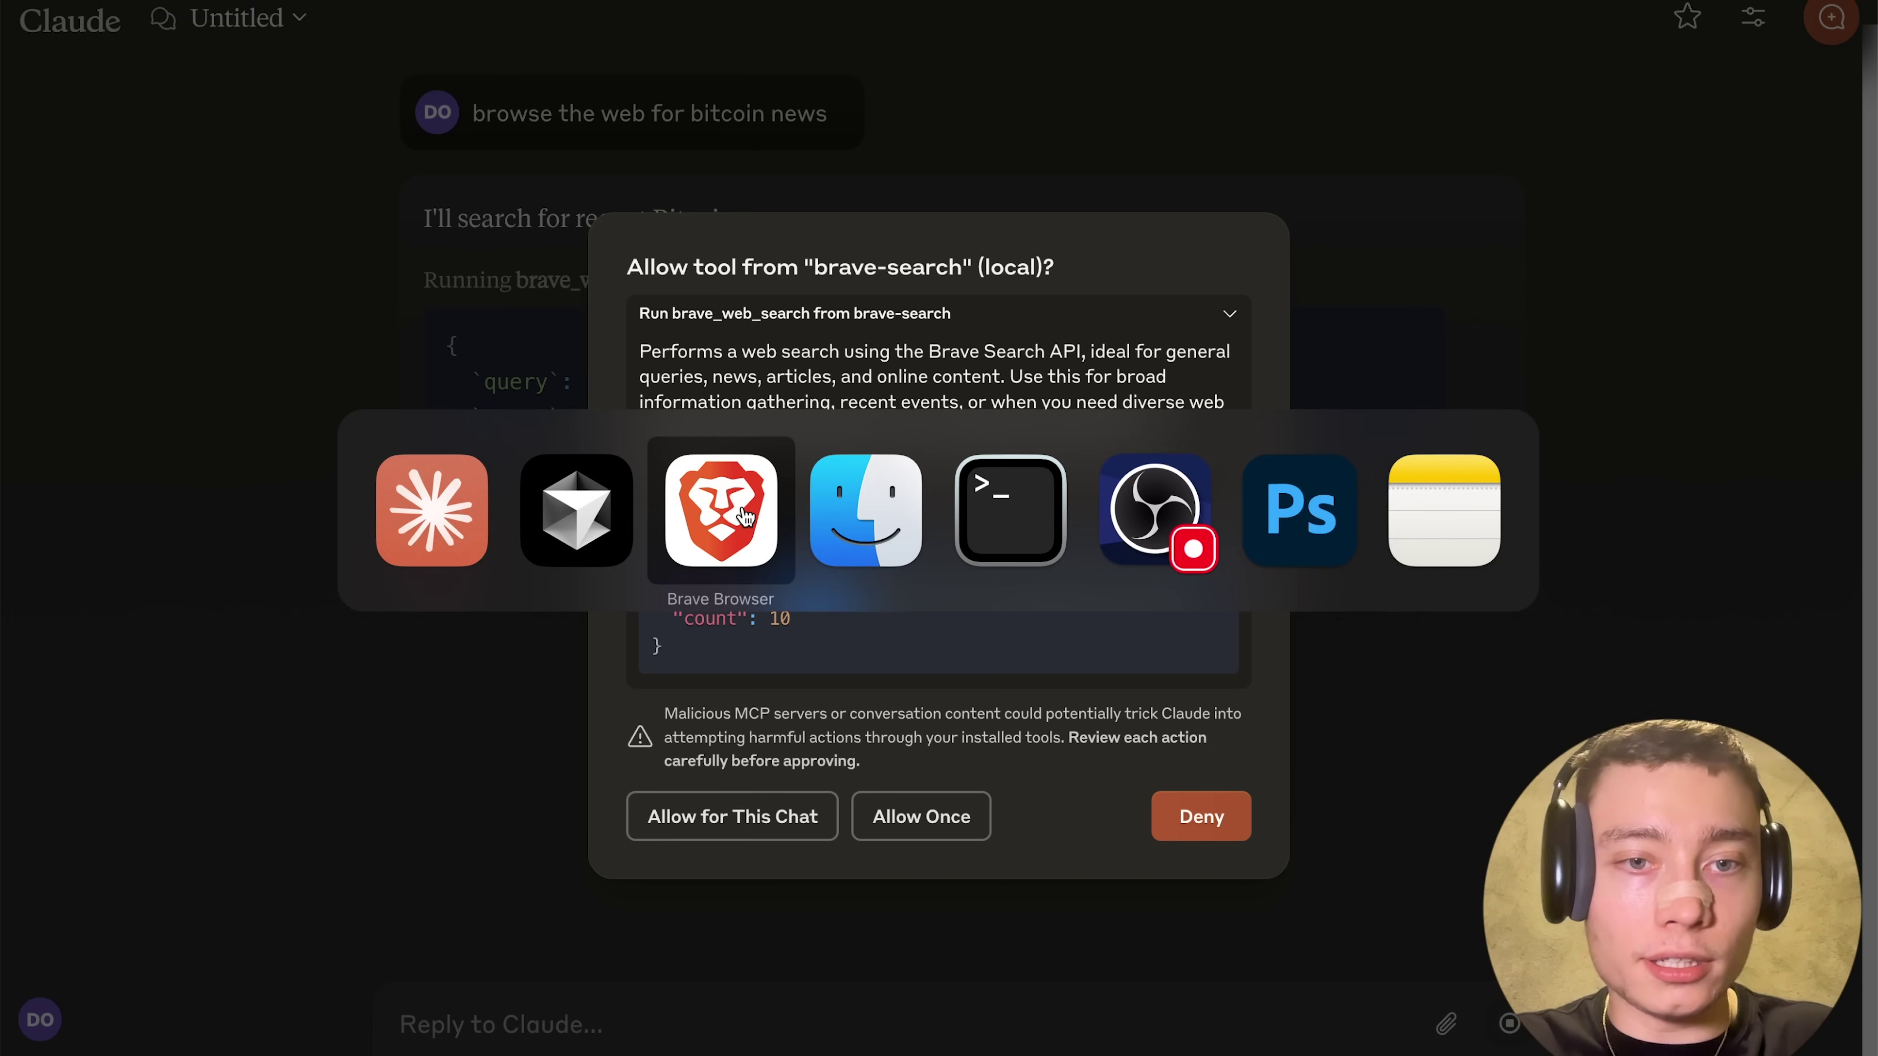
{"action": "scroll", "coordinate": [442, 686], "scroll_direction": "down", "scroll_amount": 3}
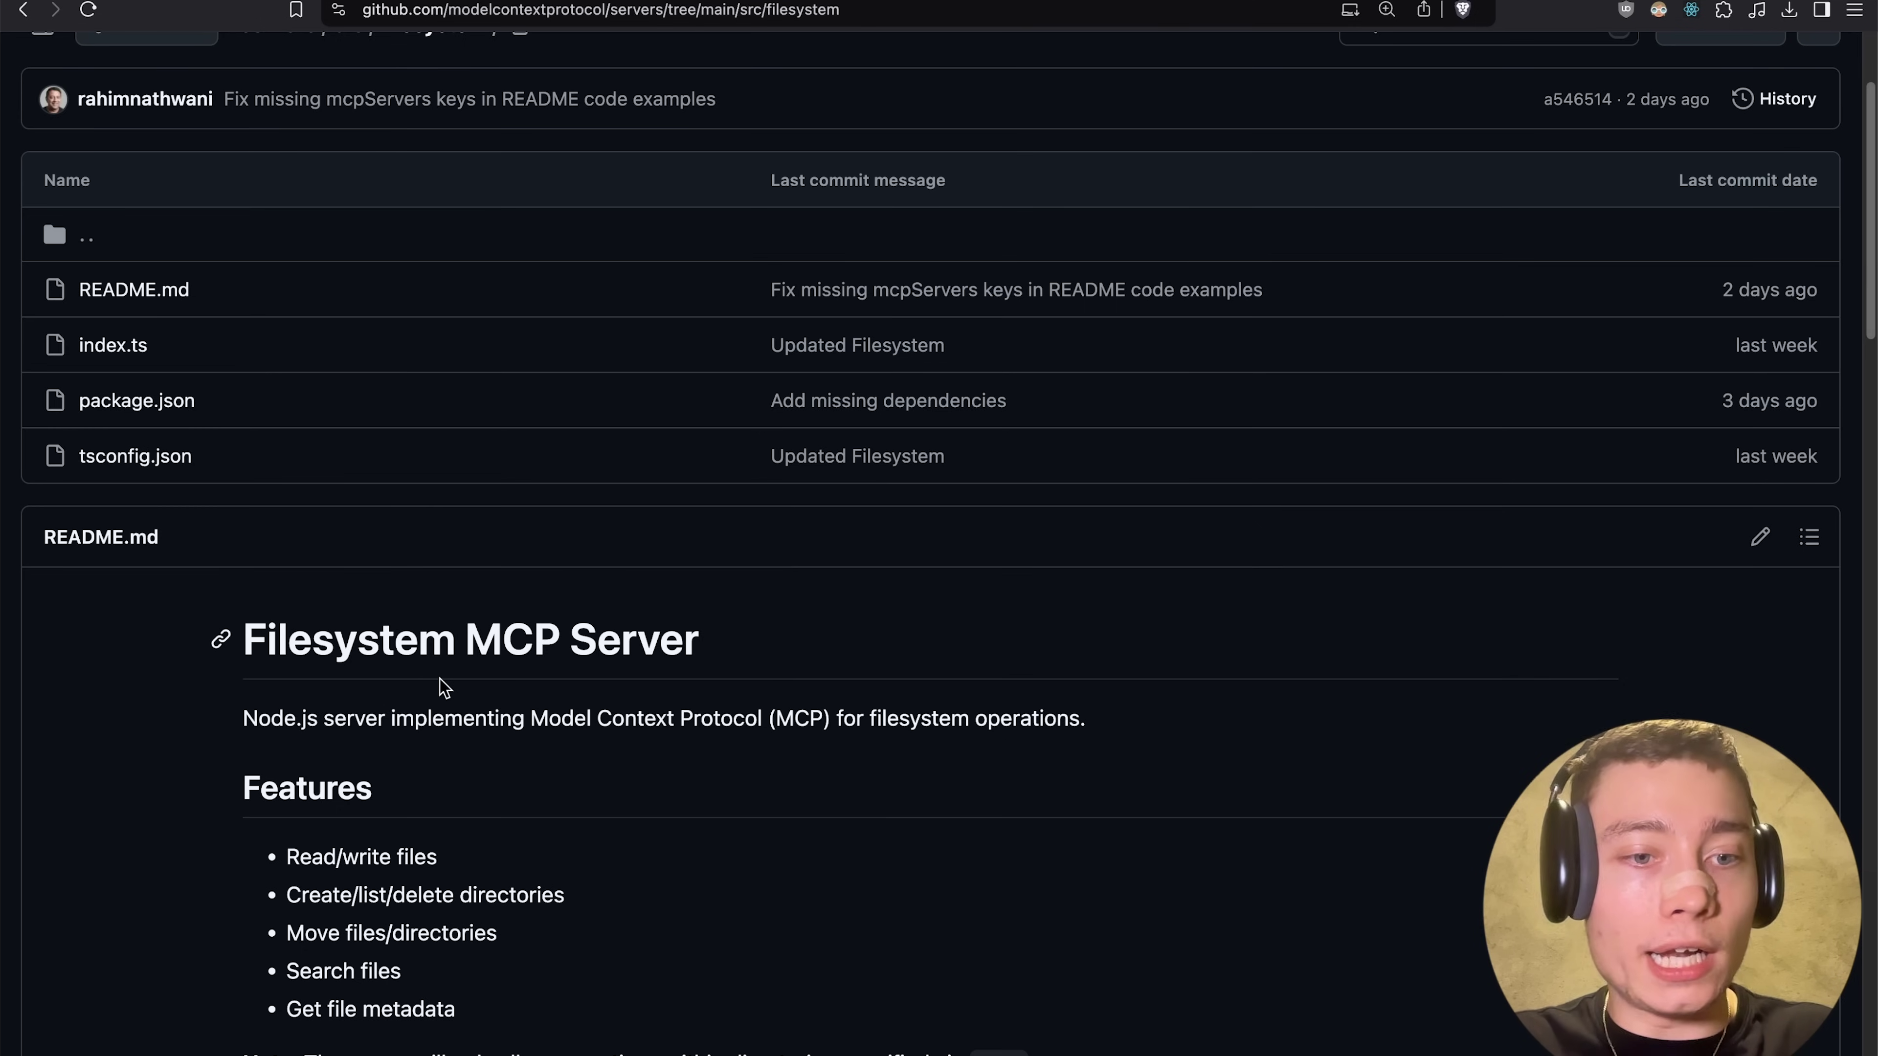
{"action": "scroll", "coordinate": [442, 686], "scroll_direction": "down", "scroll_amount": 2}
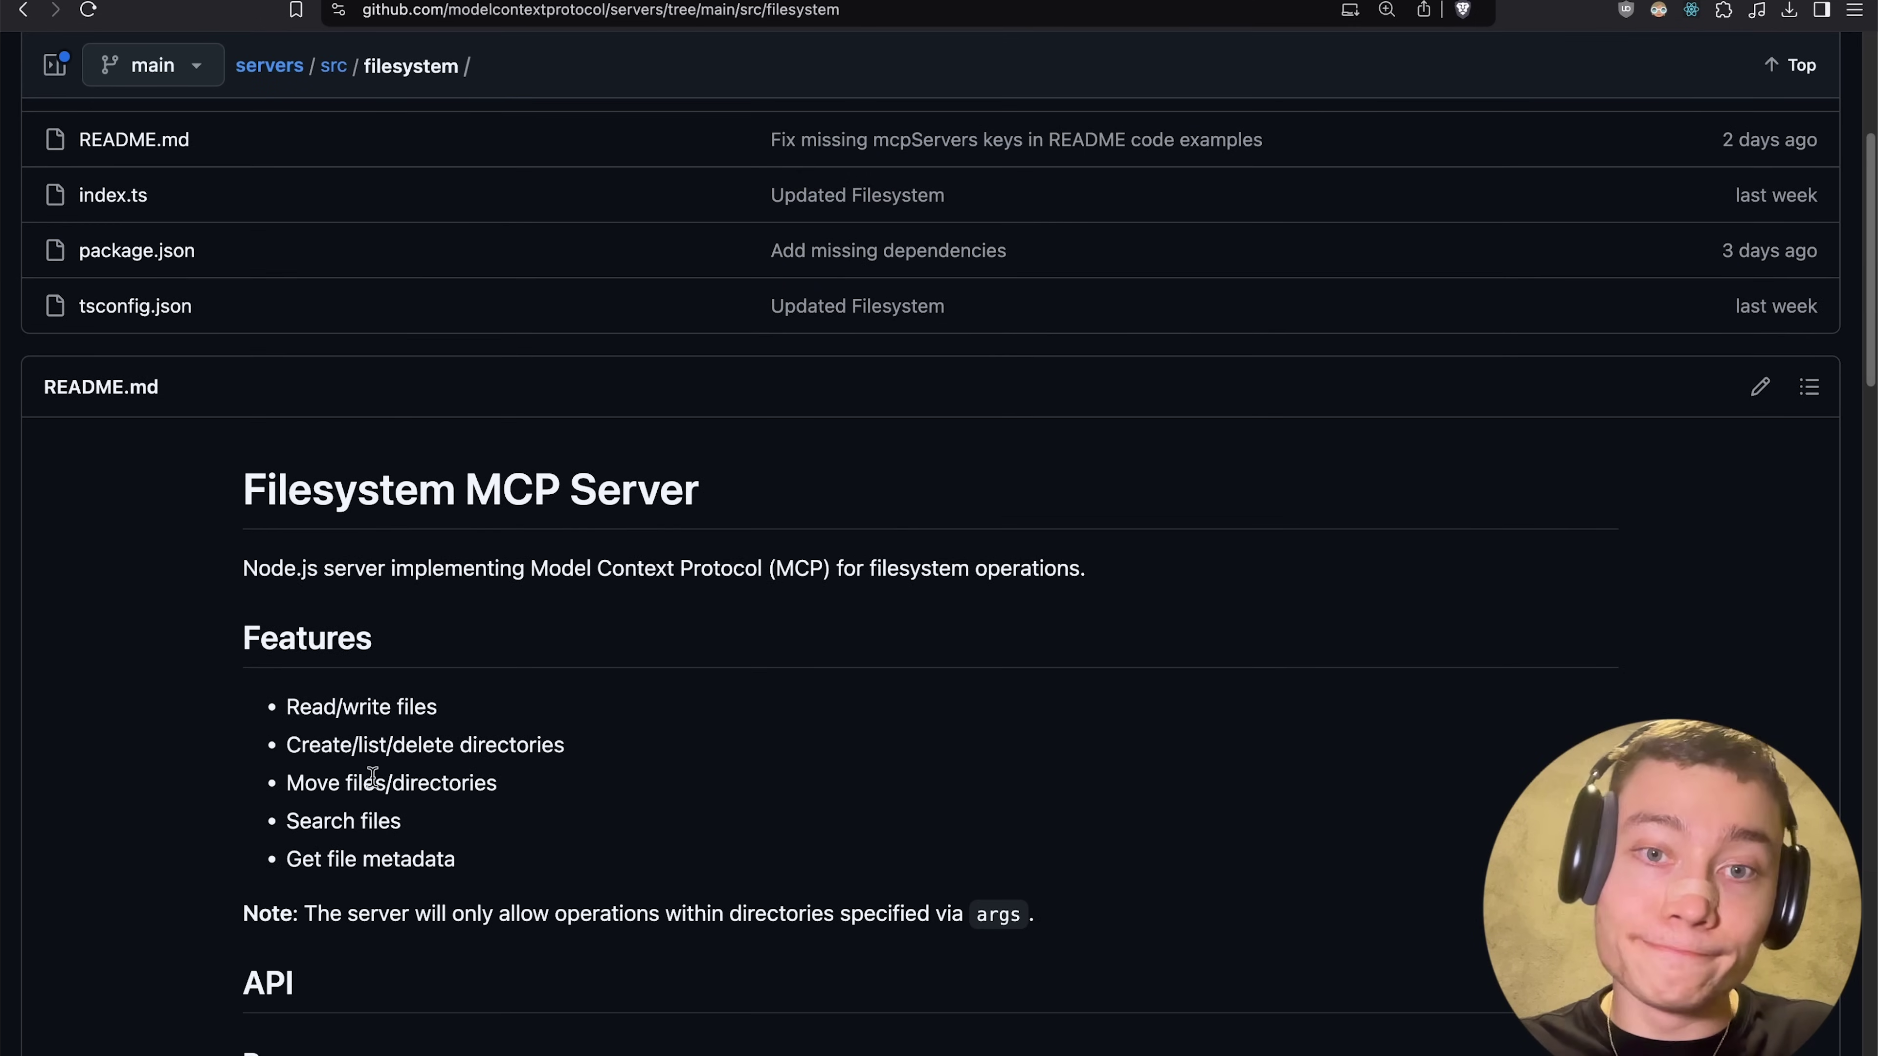
- Return to Claude, collapse the permission request details, and allow the brave-search tool for this chat
{"action": "key", "text": "super+Tab"}
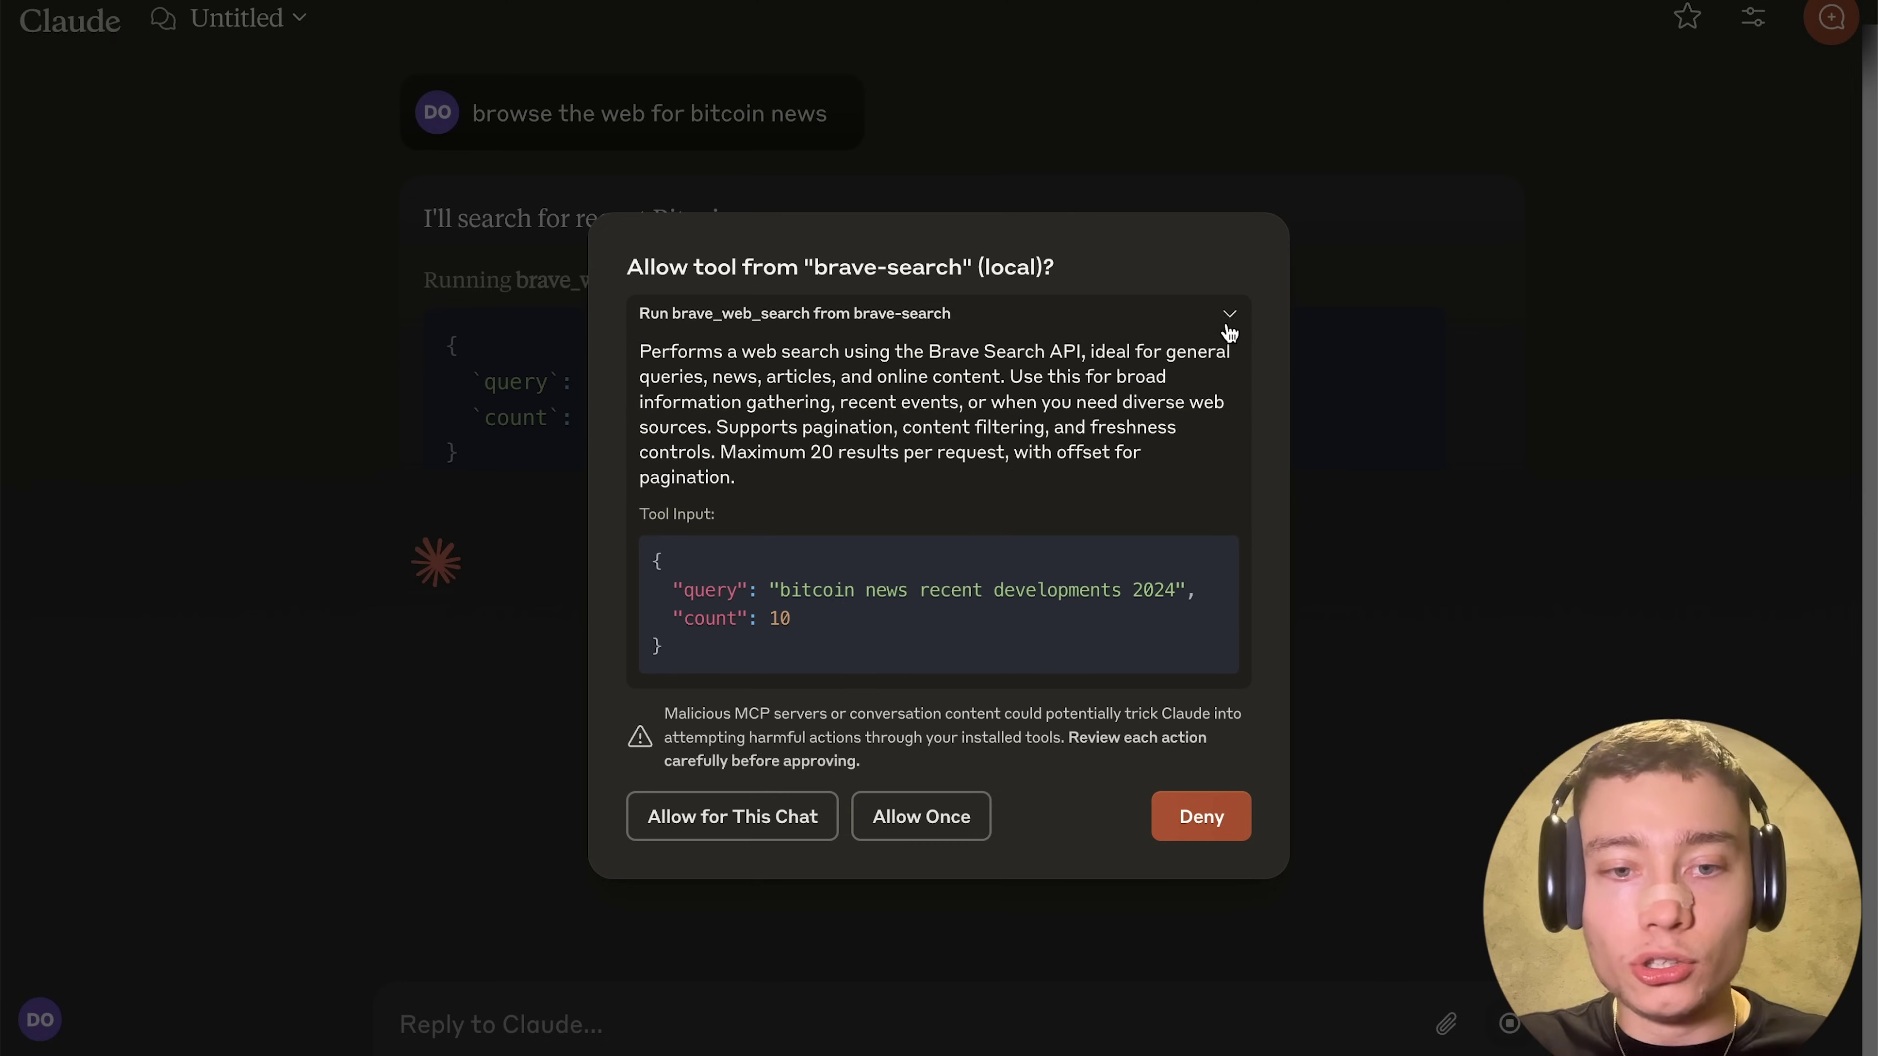
{"action": "left_click", "coordinate": [1229, 332]}
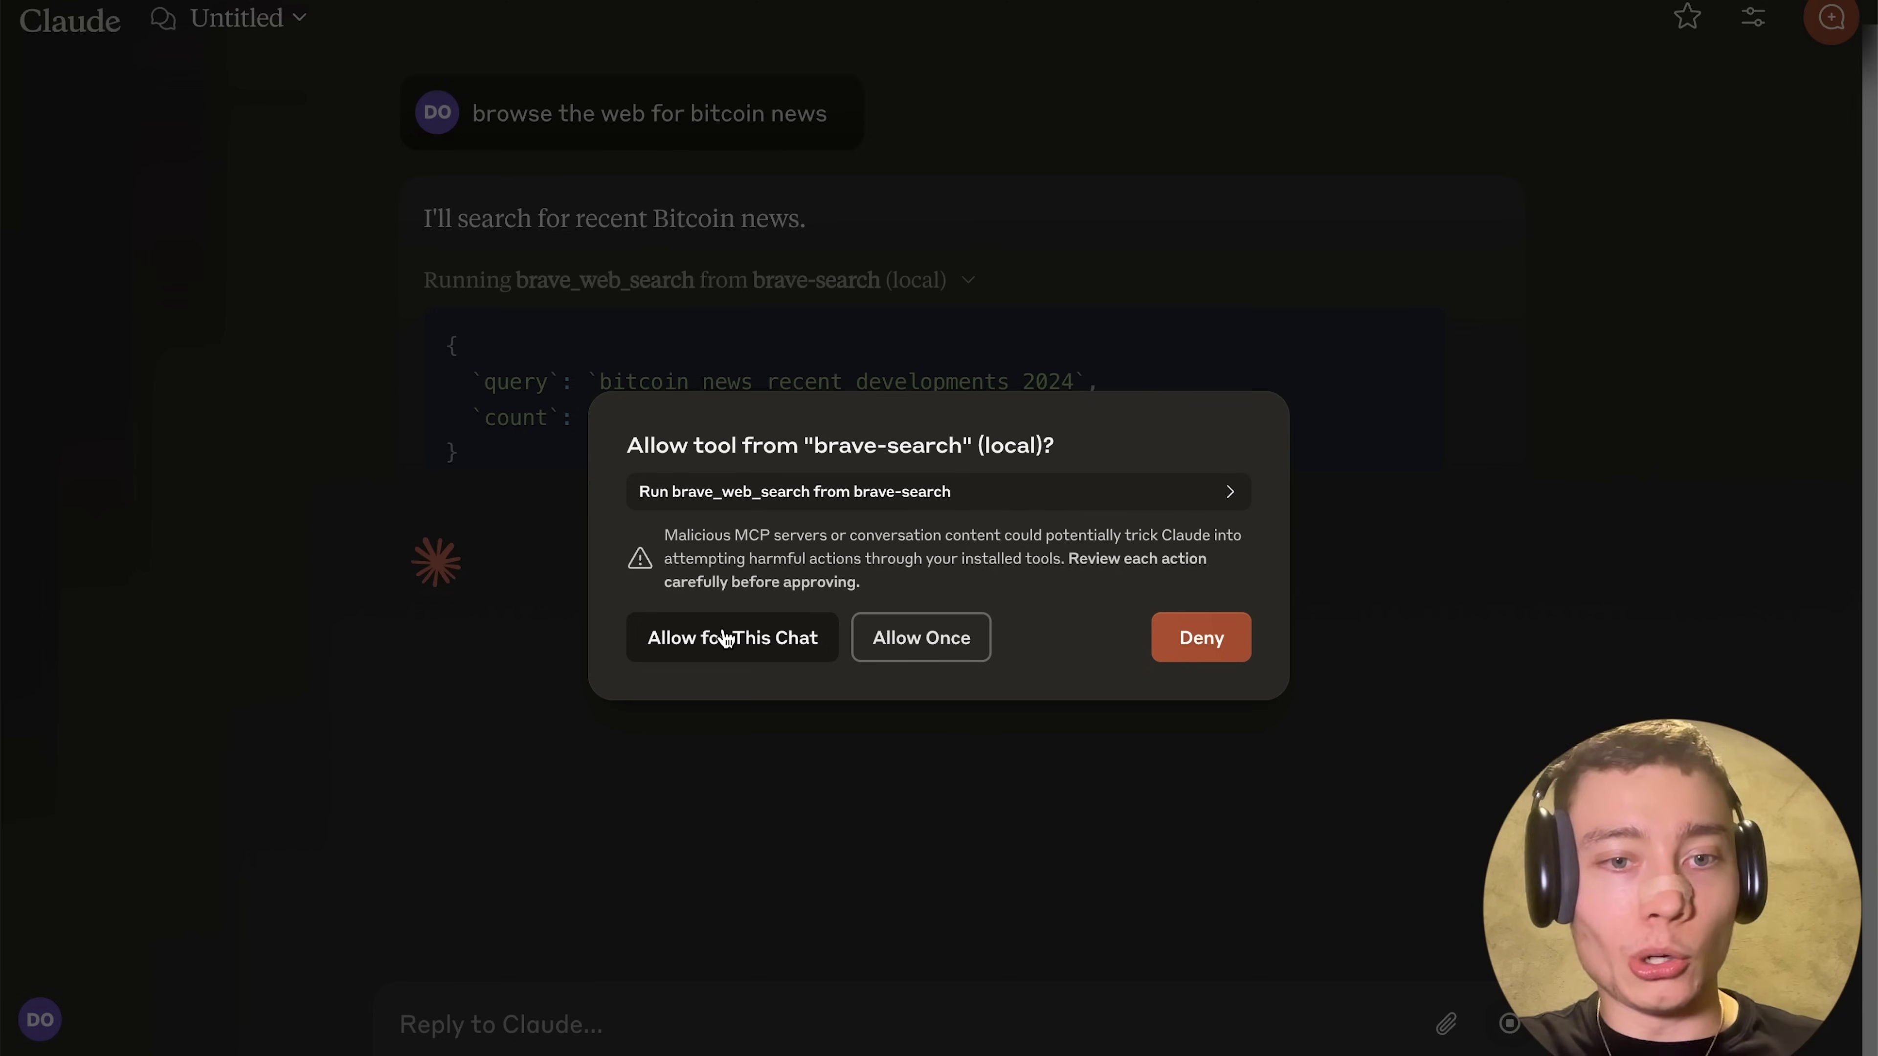
{"action": "left_click", "coordinate": [725, 638]}
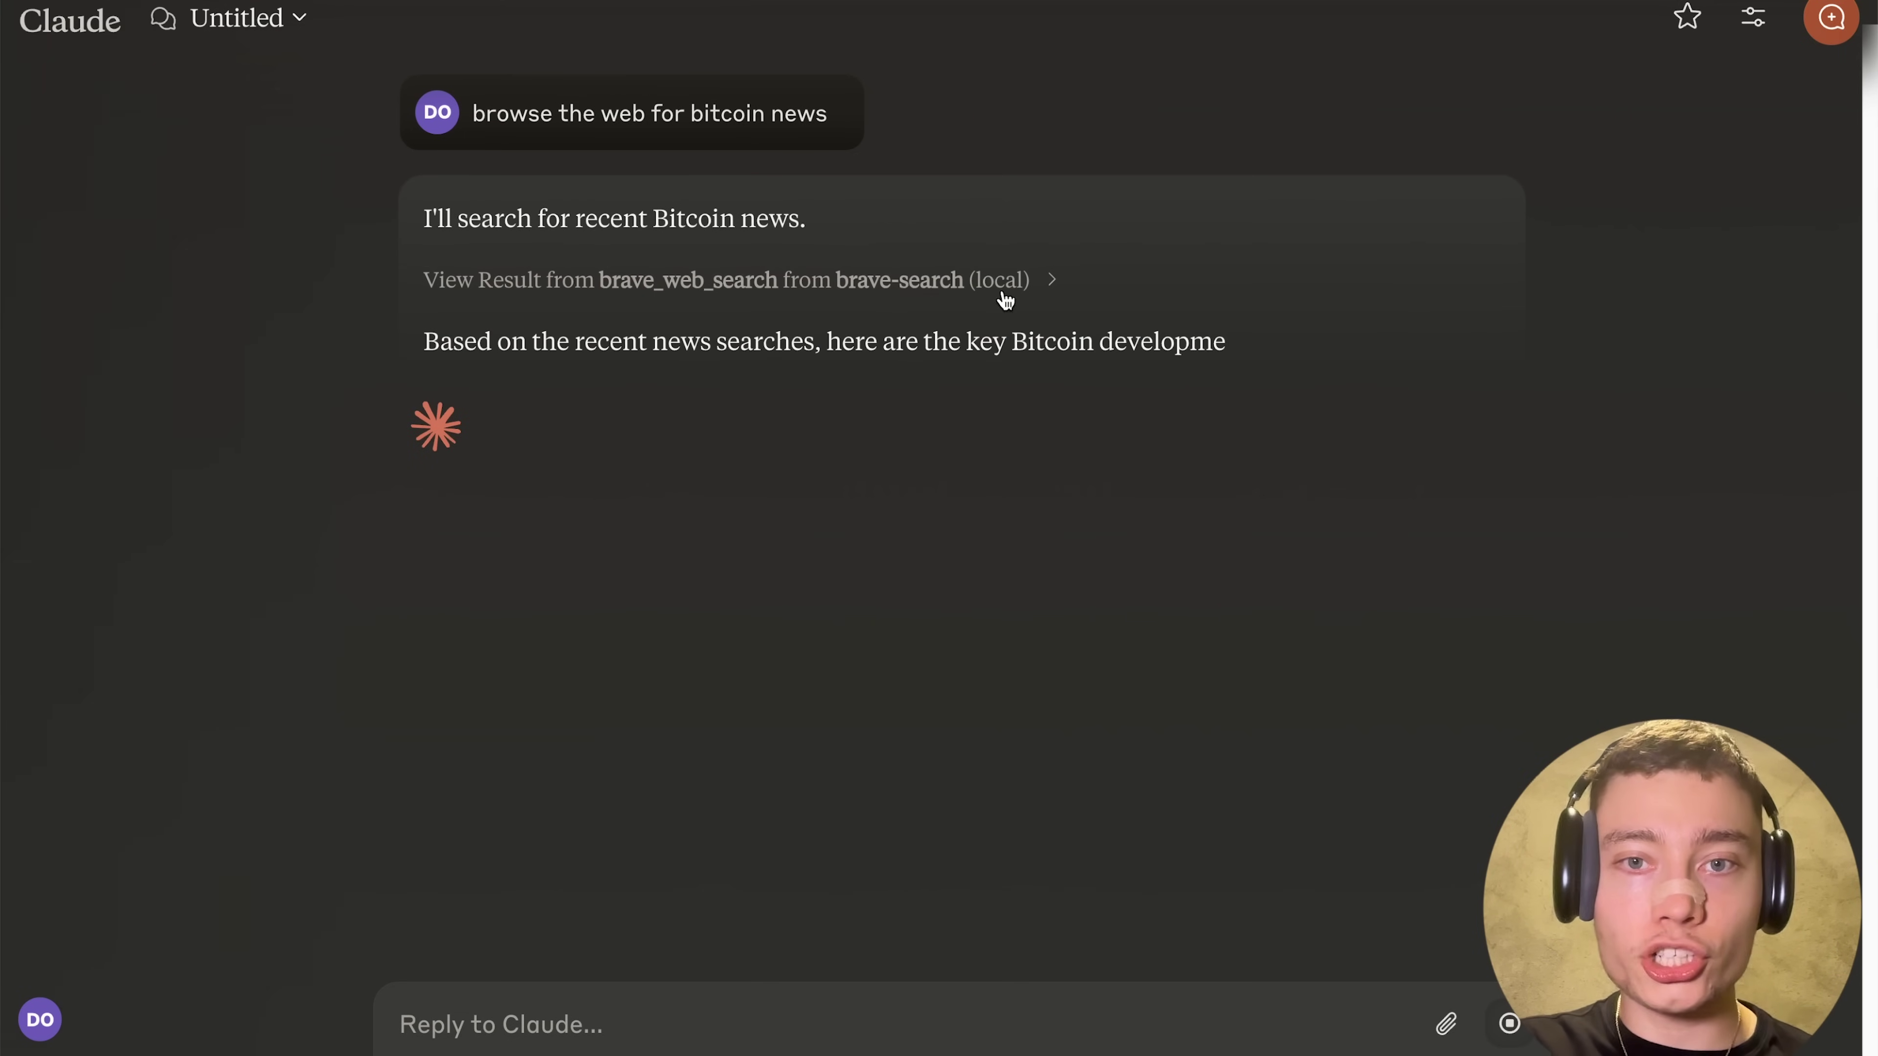
- Examine the raw brave_web_search result, collapse it, and read through Claude's Bitcoin news summary
{"action": "left_click", "coordinate": [1031, 284]}
{"action": "scroll", "coordinate": [517, 400], "scroll_direction": "down", "scroll_amount": 10}
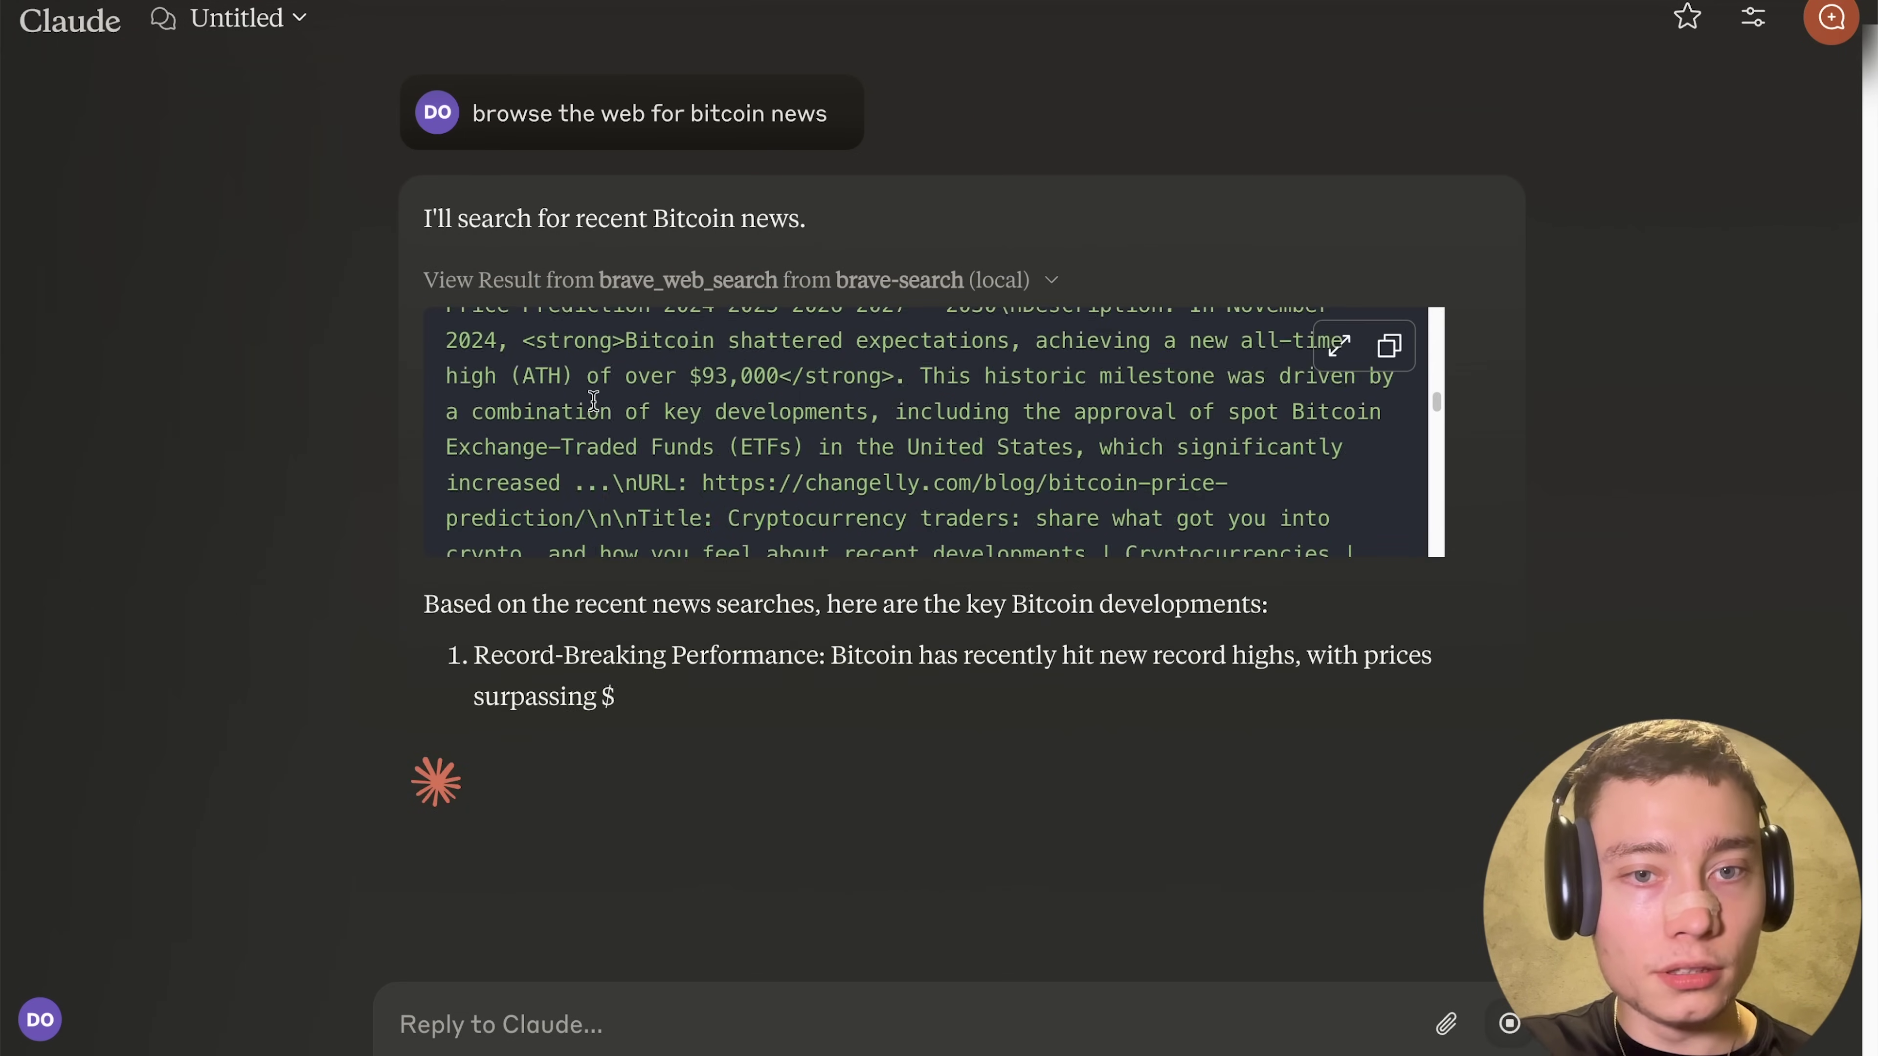
{"action": "scroll", "coordinate": [594, 400], "scroll_direction": "up", "scroll_amount": 10}
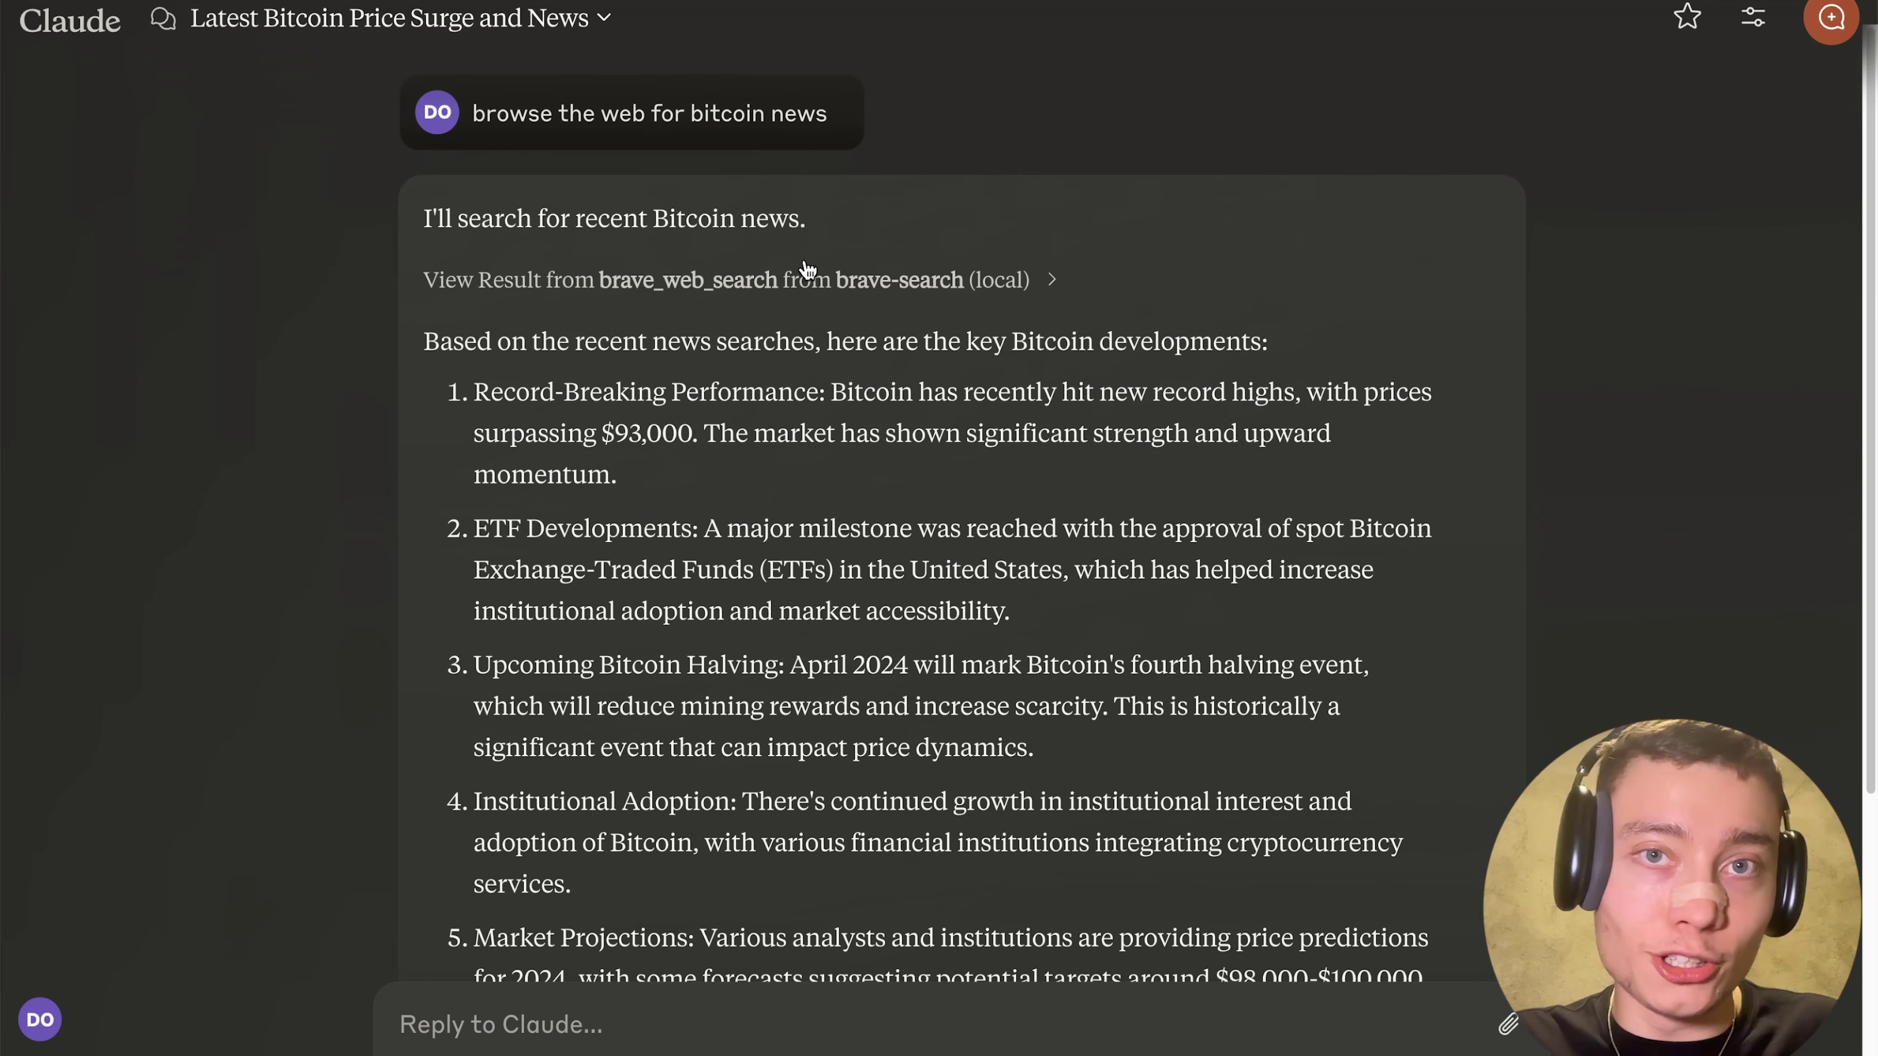
{"action": "scroll", "coordinate": [784, 285], "scroll_direction": "down", "scroll_amount": 1}
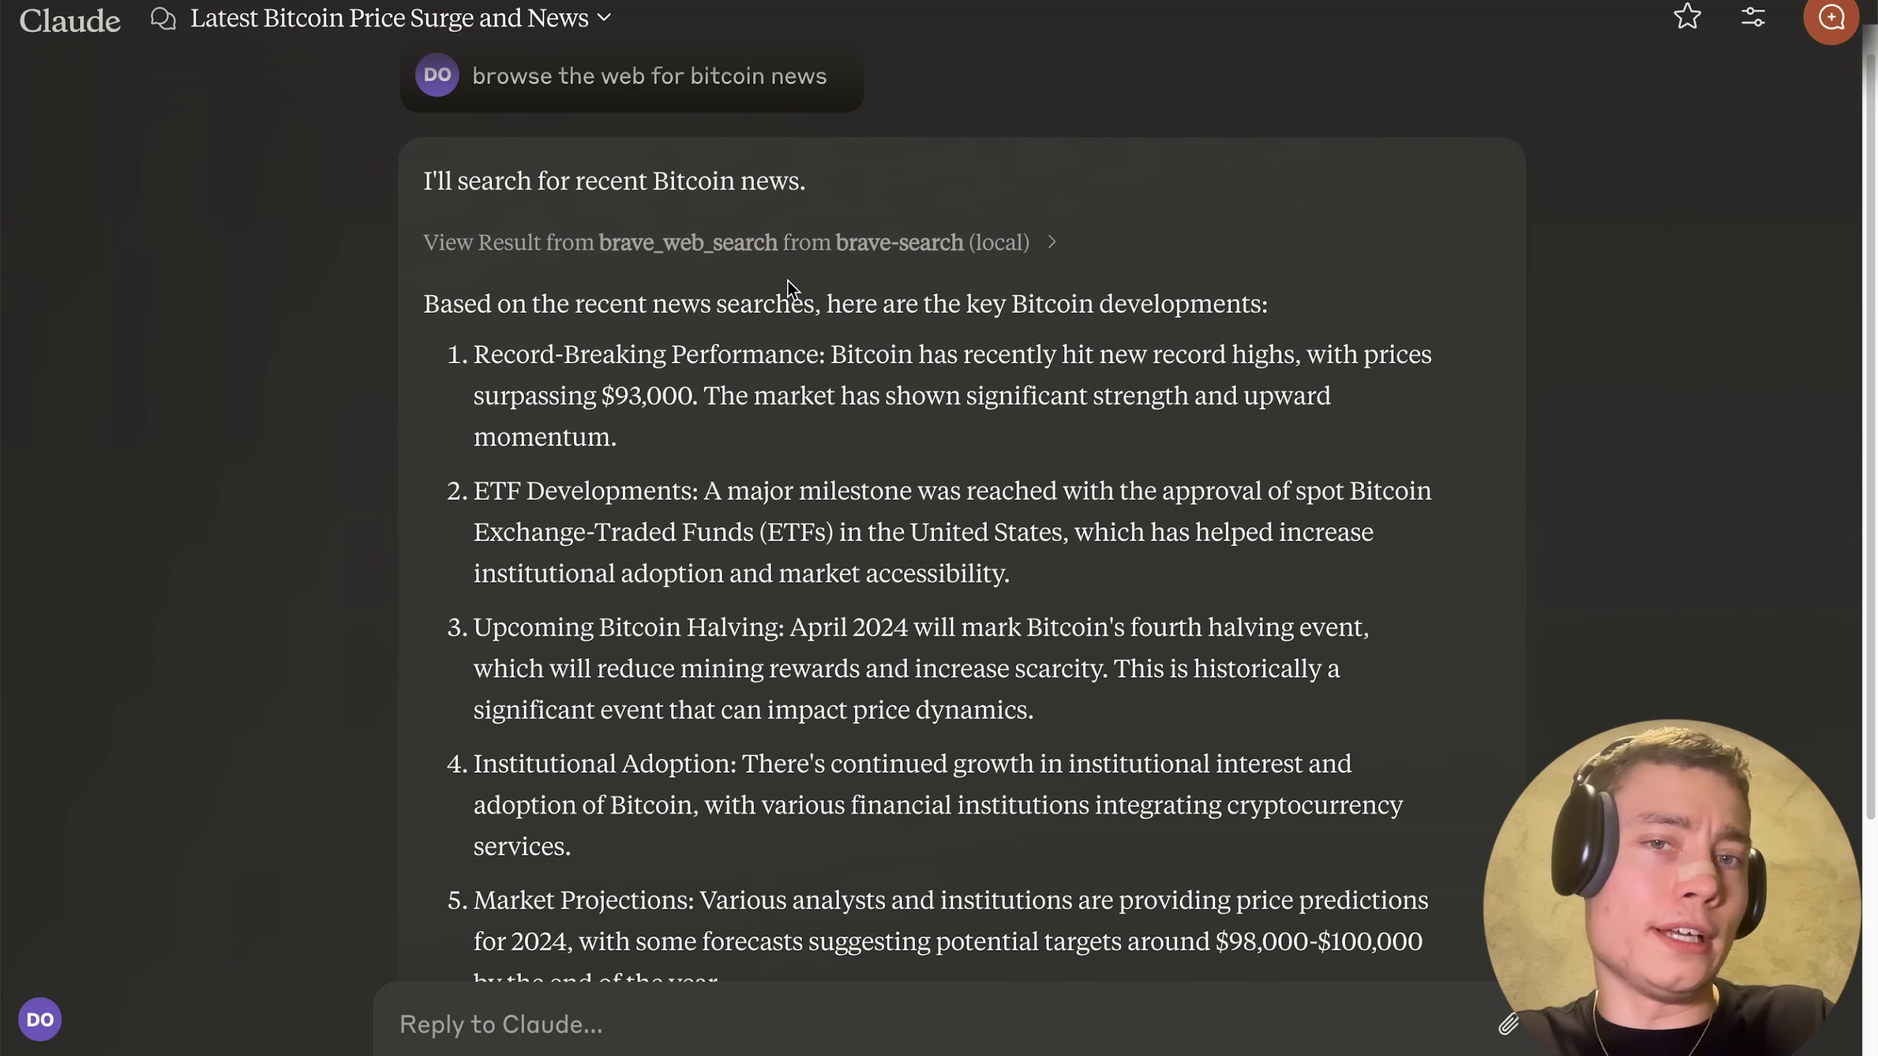
{"action": "scroll", "coordinate": [773, 289], "scroll_direction": "down", "scroll_amount": 5}
{"action": "scroll", "coordinate": [778, 316], "scroll_direction": "up", "scroll_amount": 6}
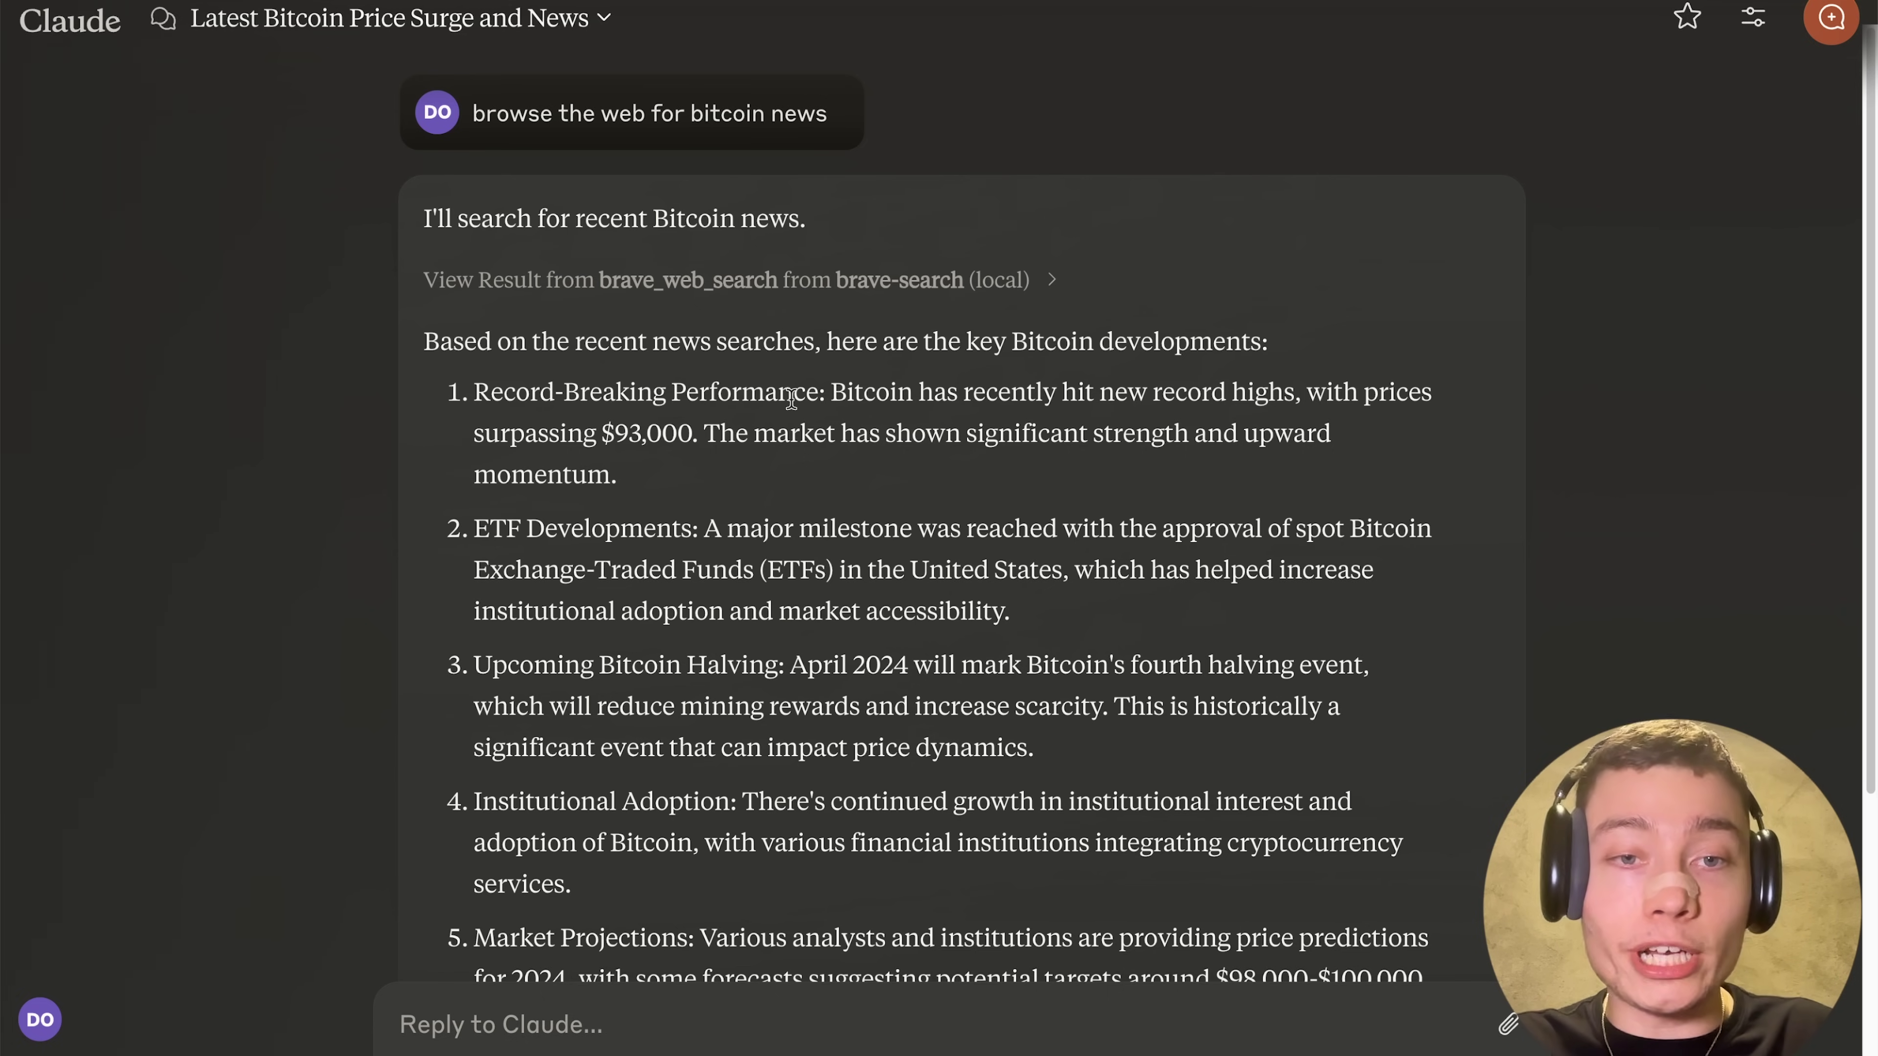
- Switch to Brave Browser, open the "Step 6: Setup GitHub MCP" task in vectal.ai, and go to the GitHub MCP server page
{"action": "key", "text": "super+Tab"}
{"action": "key", "text": "super+Tab"}
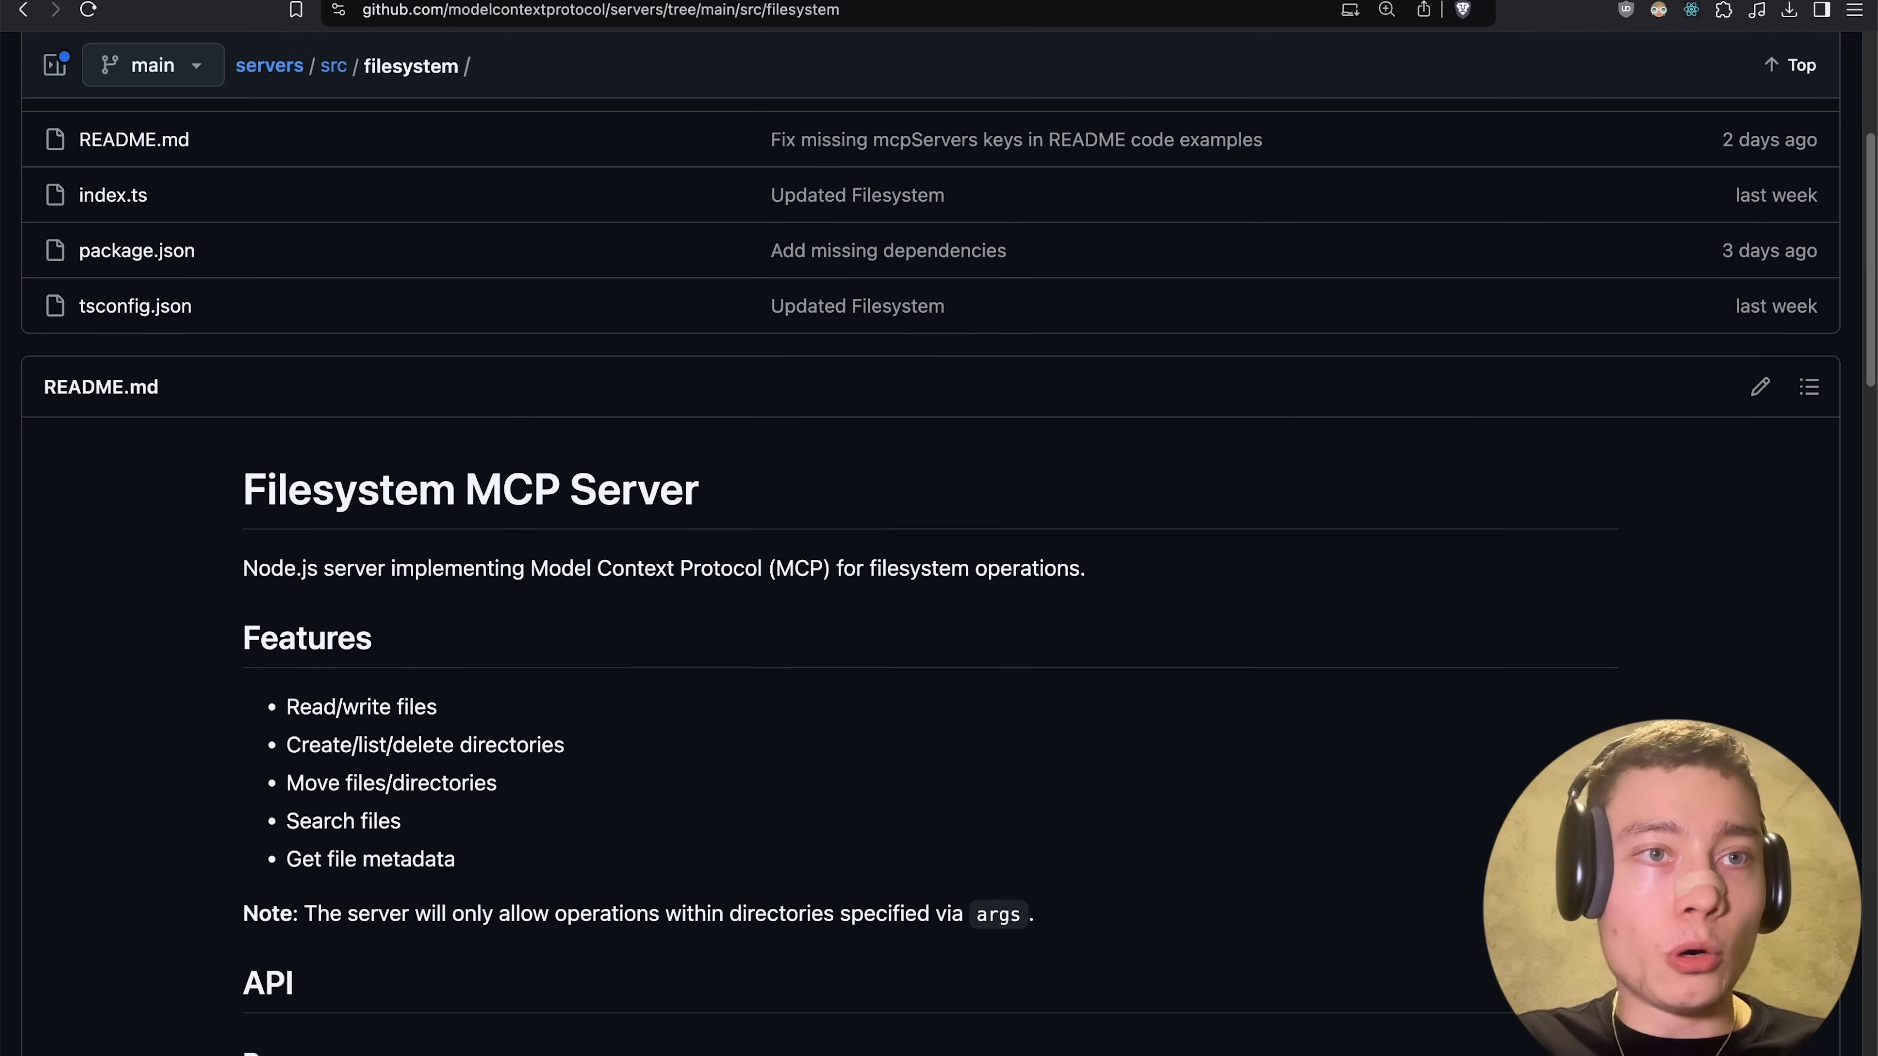
{"action": "left_click", "coordinate": [411, 6]}
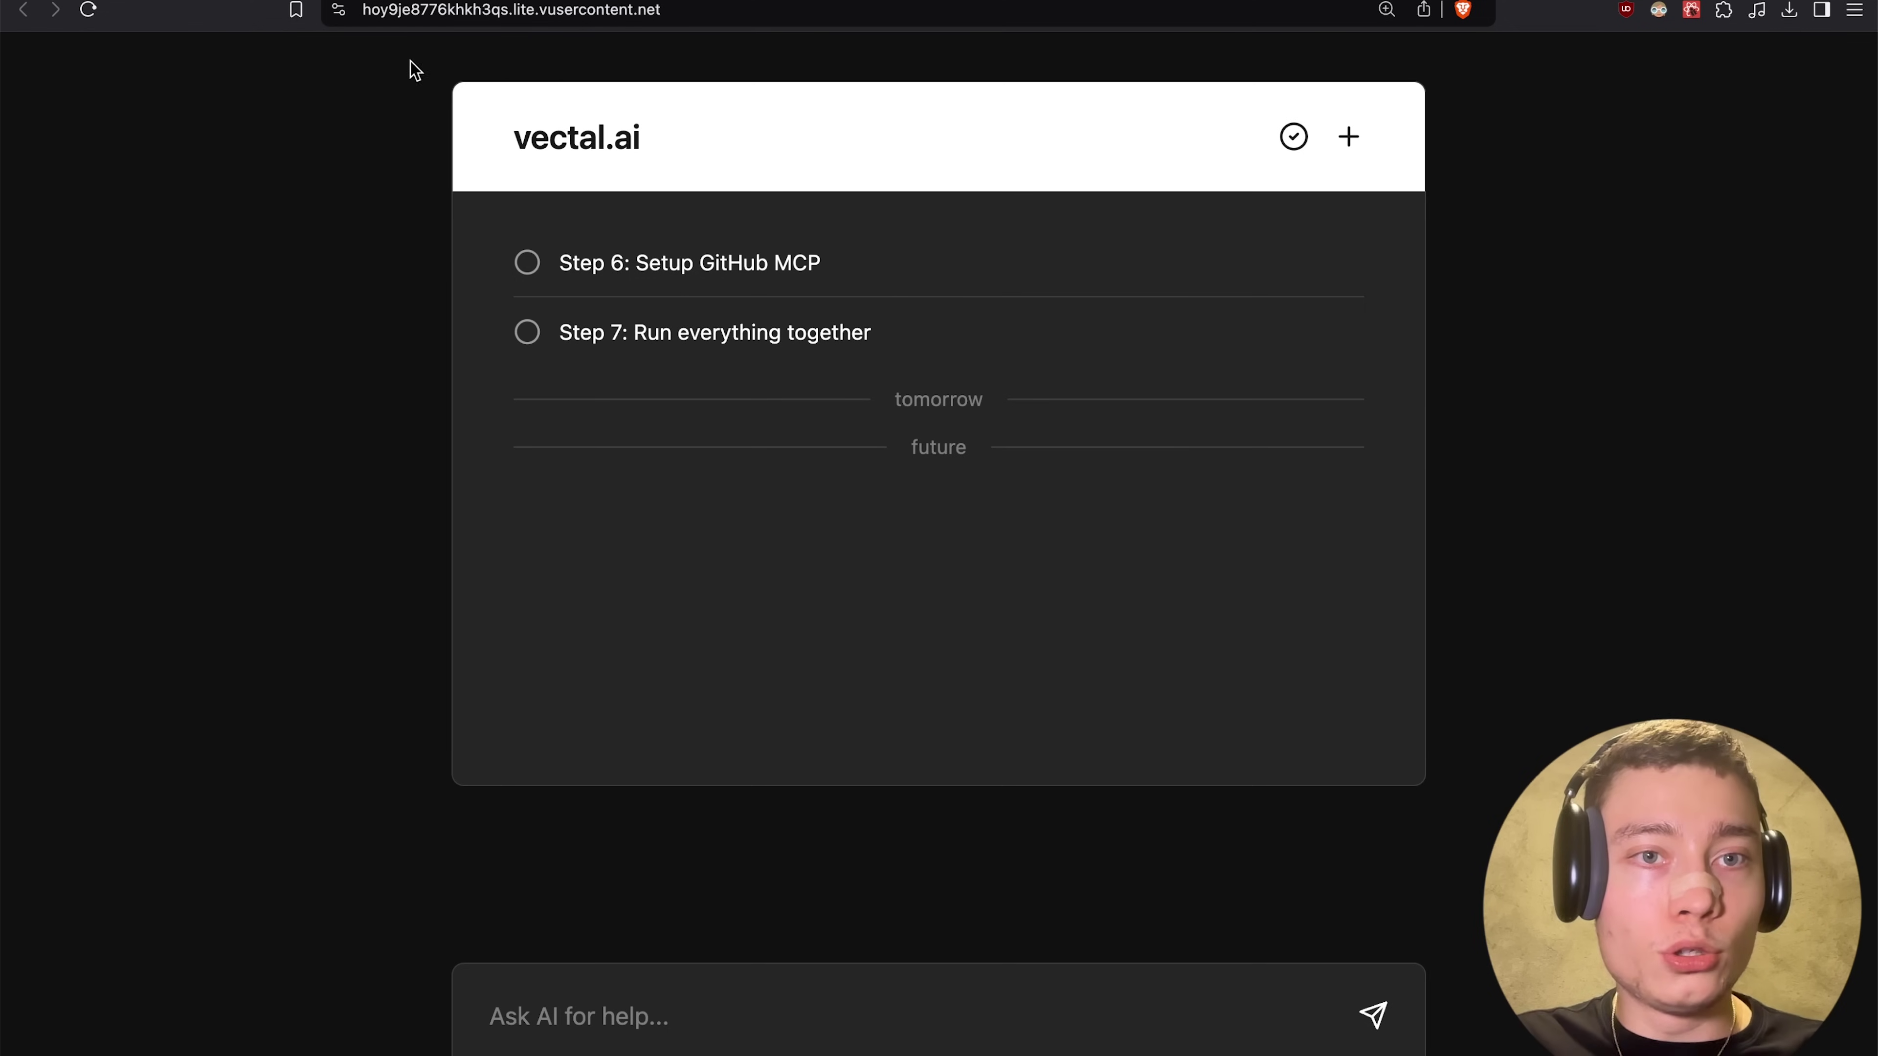
{"action": "left_click", "coordinate": [713, 281]}
{"action": "triple_click", "coordinate": [806, 624]}
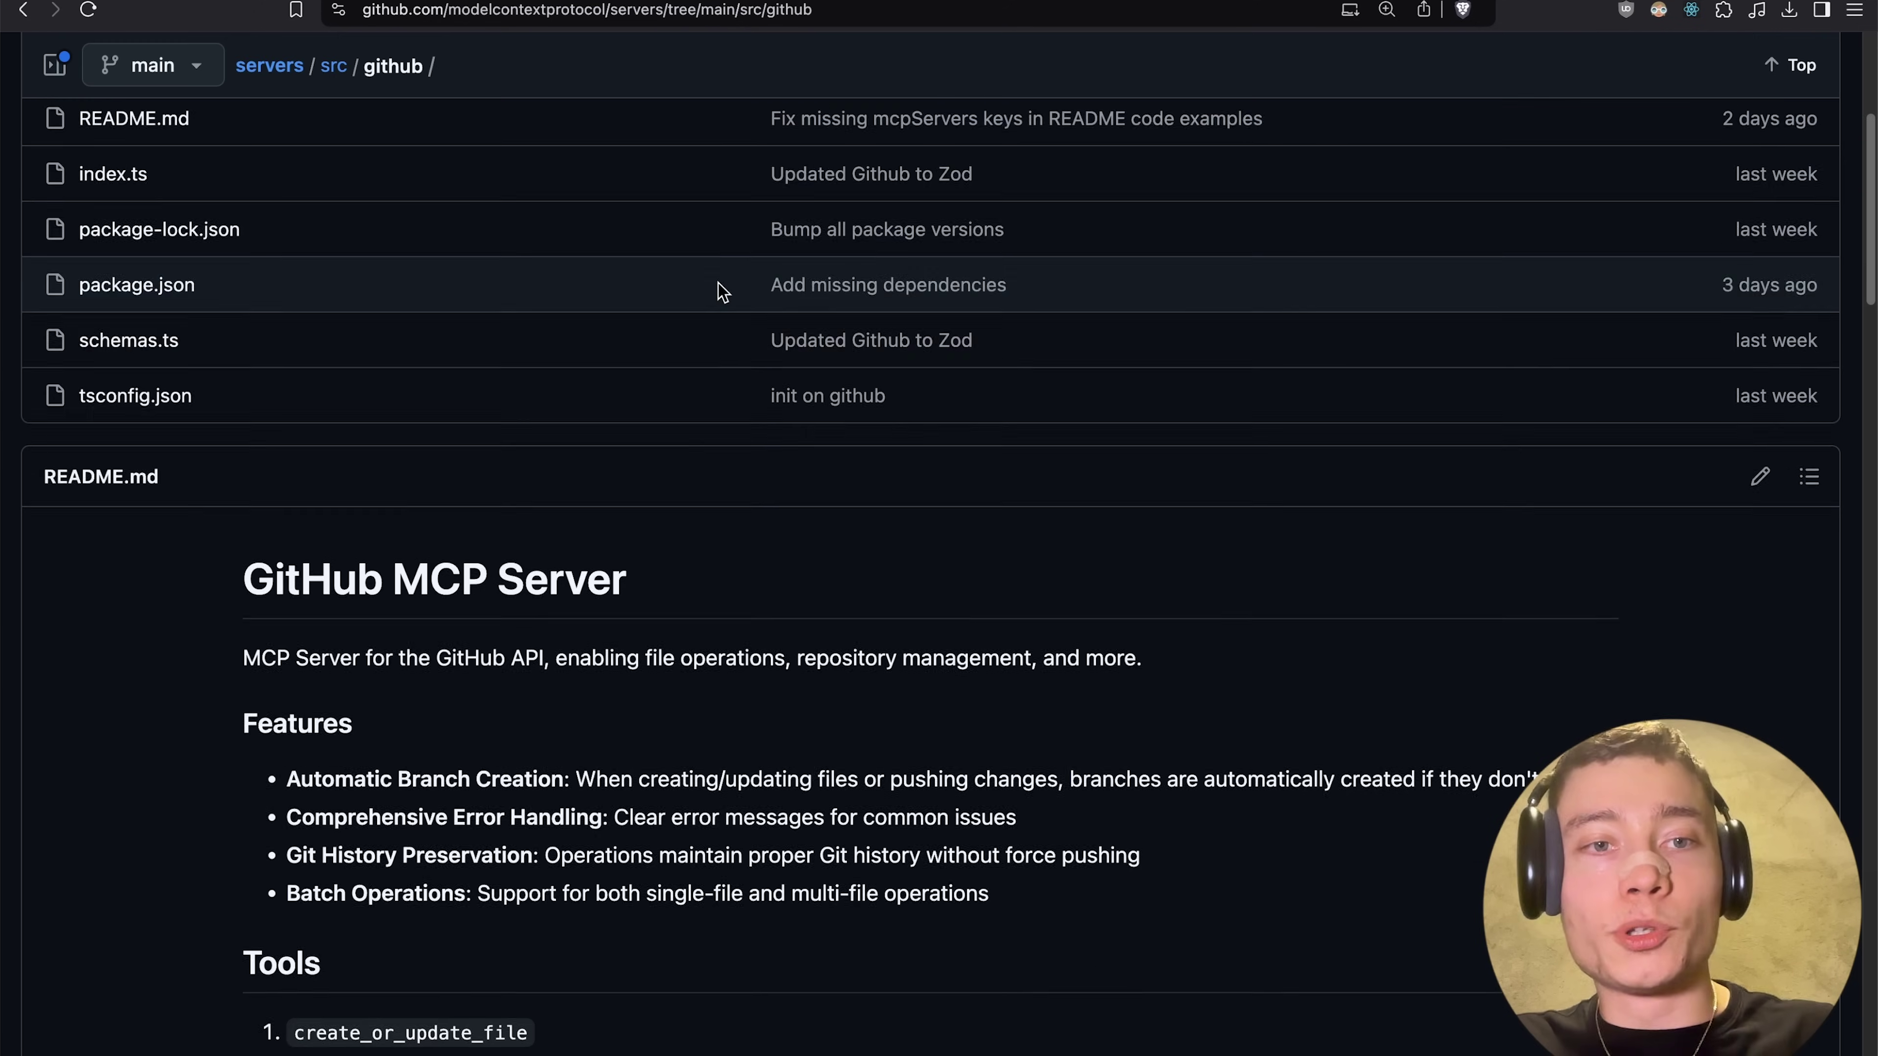
- Copy the claude_desktop_config.json snippet from the Usage with Claude Desktop section of the GitHub MCP Server README
{"action": "scroll", "coordinate": [721, 288], "scroll_direction": "down", "scroll_amount": 2}
{"action": "scroll", "coordinate": [720, 288], "scroll_direction": "down", "scroll_amount": 3}
{"action": "left_click_drag", "start_coordinate": [241, 295], "coordinate": [627, 295]}
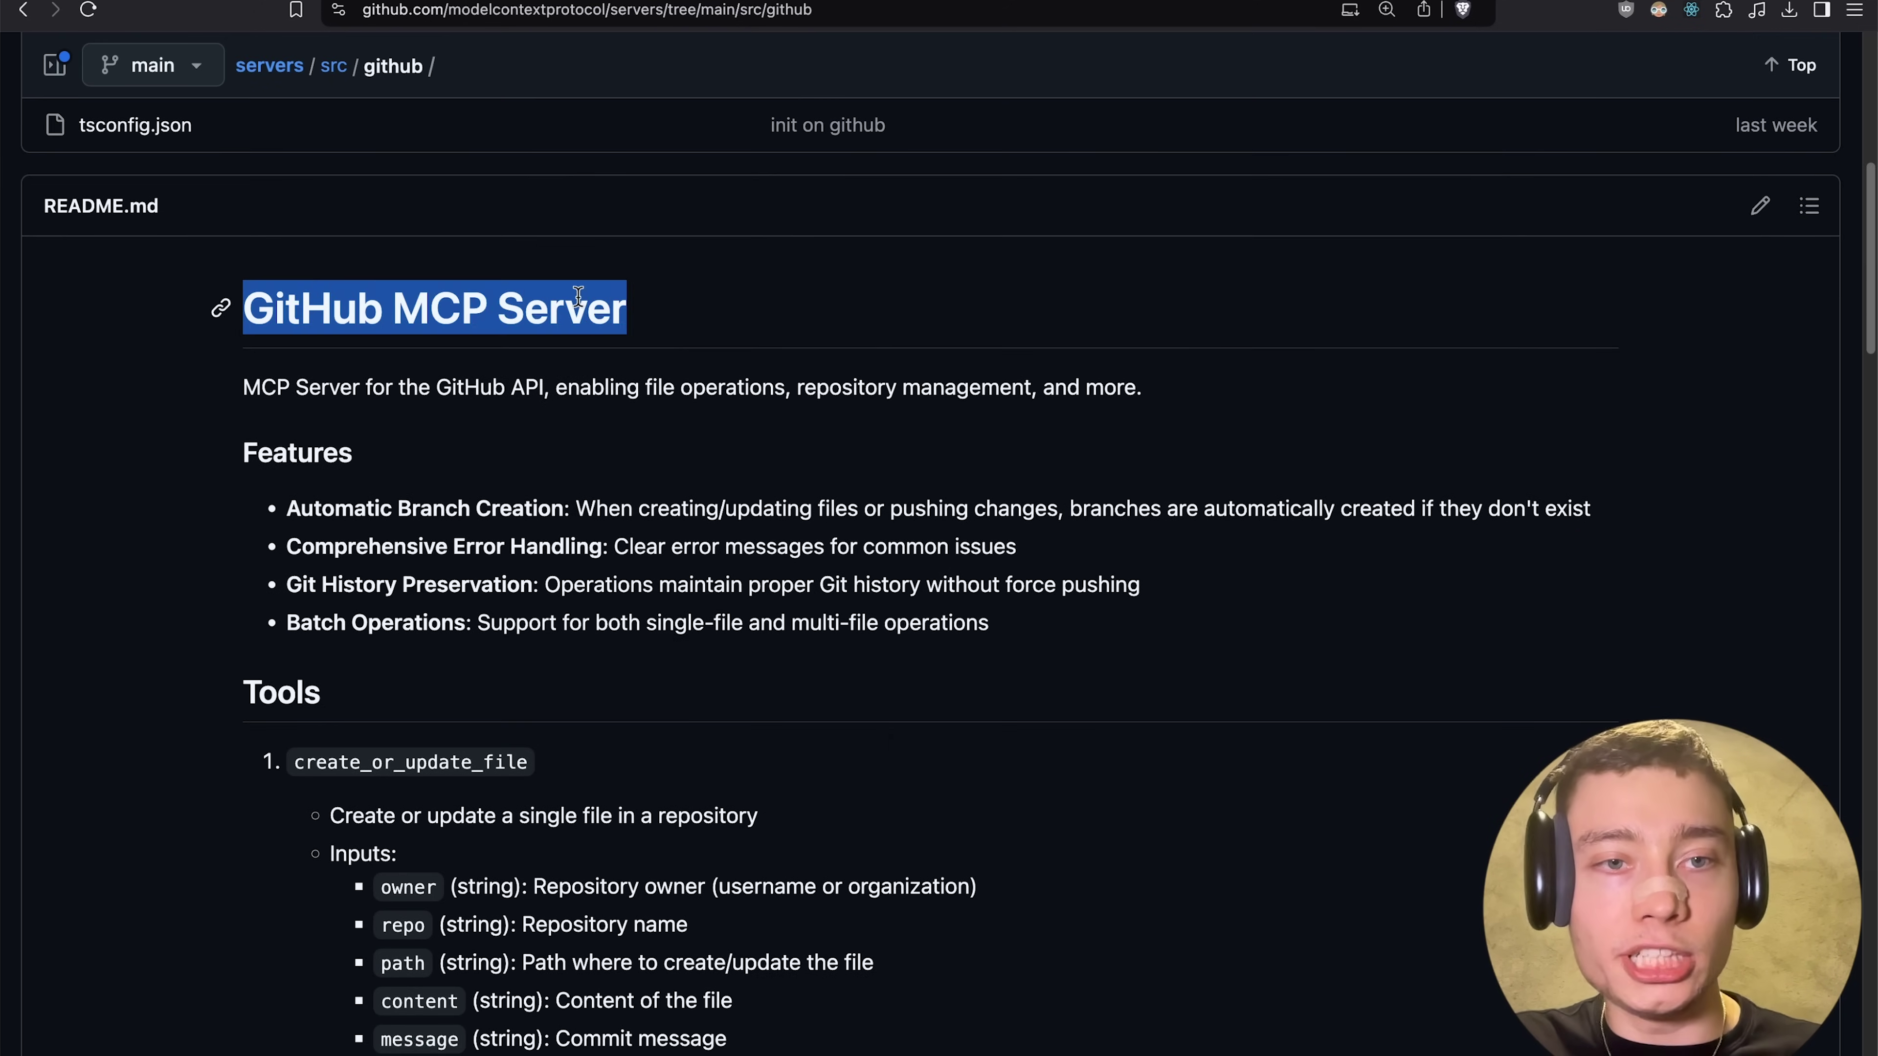
{"action": "scroll", "coordinate": [665, 244], "scroll_direction": "down", "scroll_amount": 5}
{"action": "scroll", "coordinate": [664, 237], "scroll_direction": "down", "scroll_amount": 20}
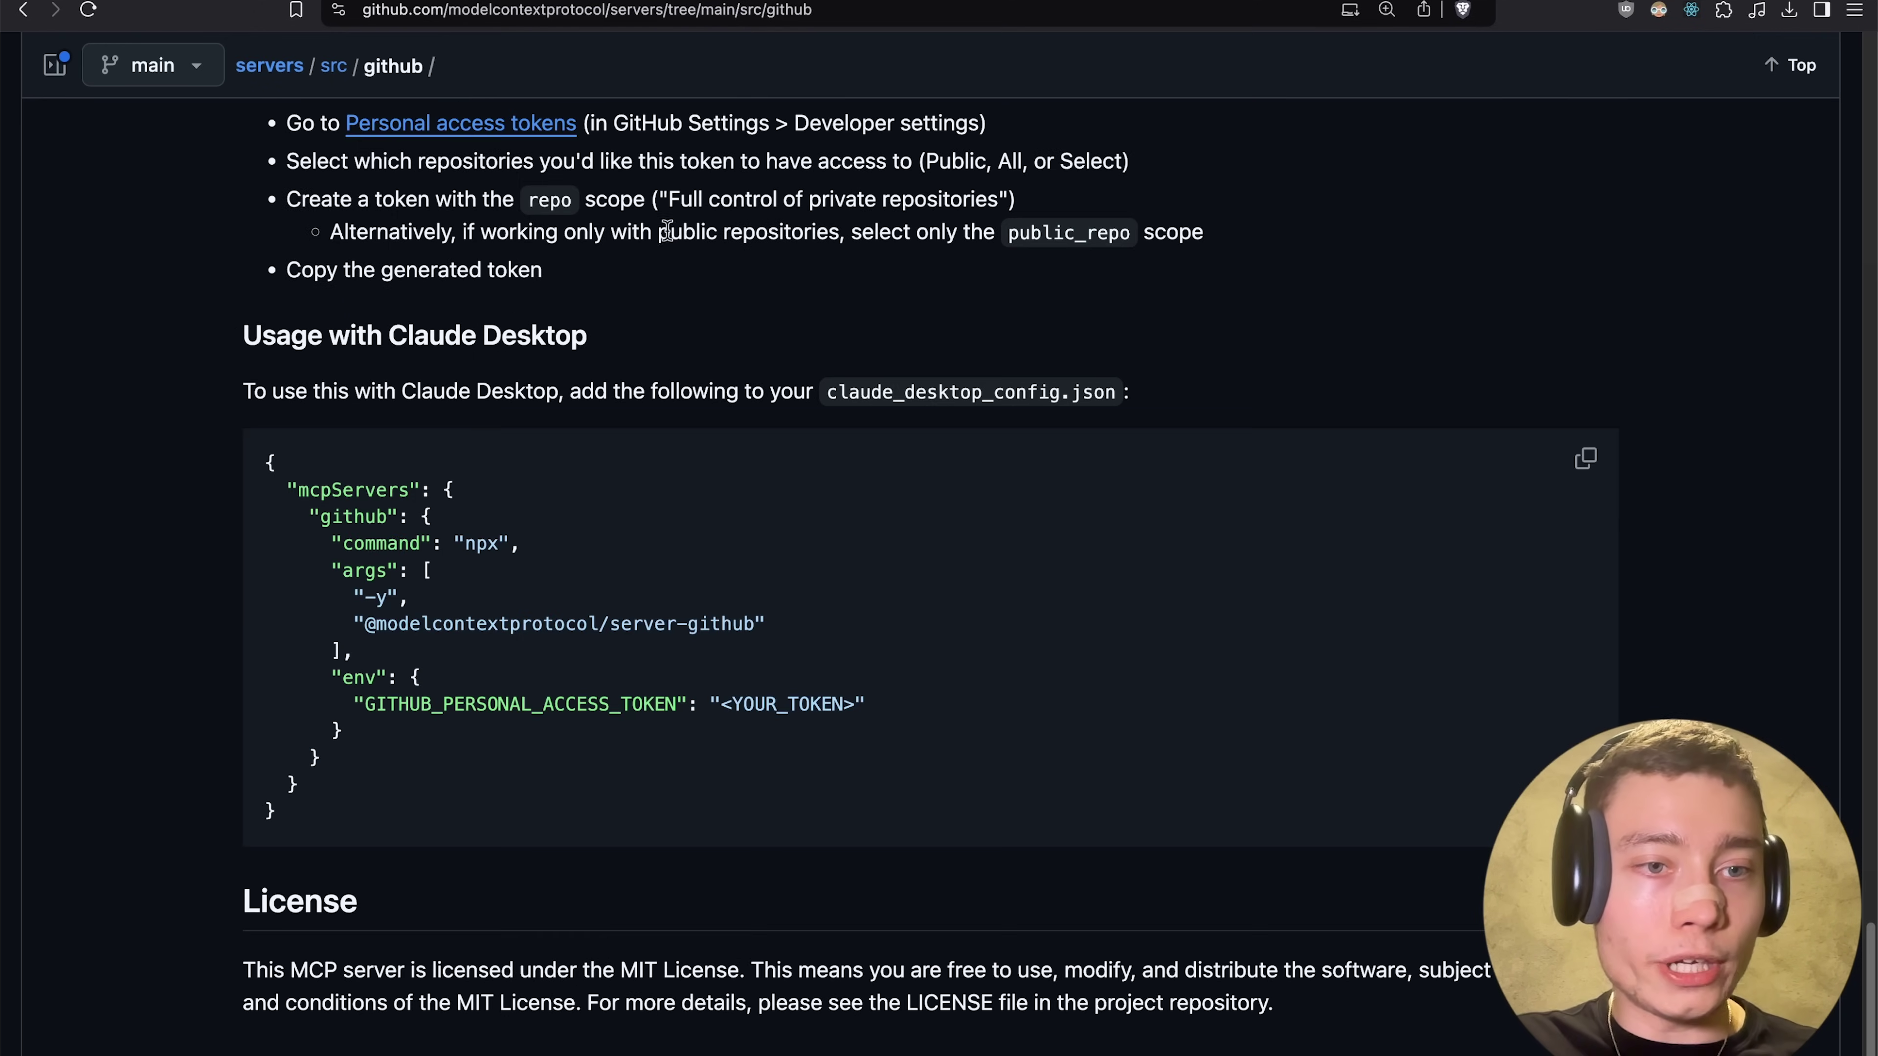
{"action": "left_click", "coordinate": [1584, 459]}
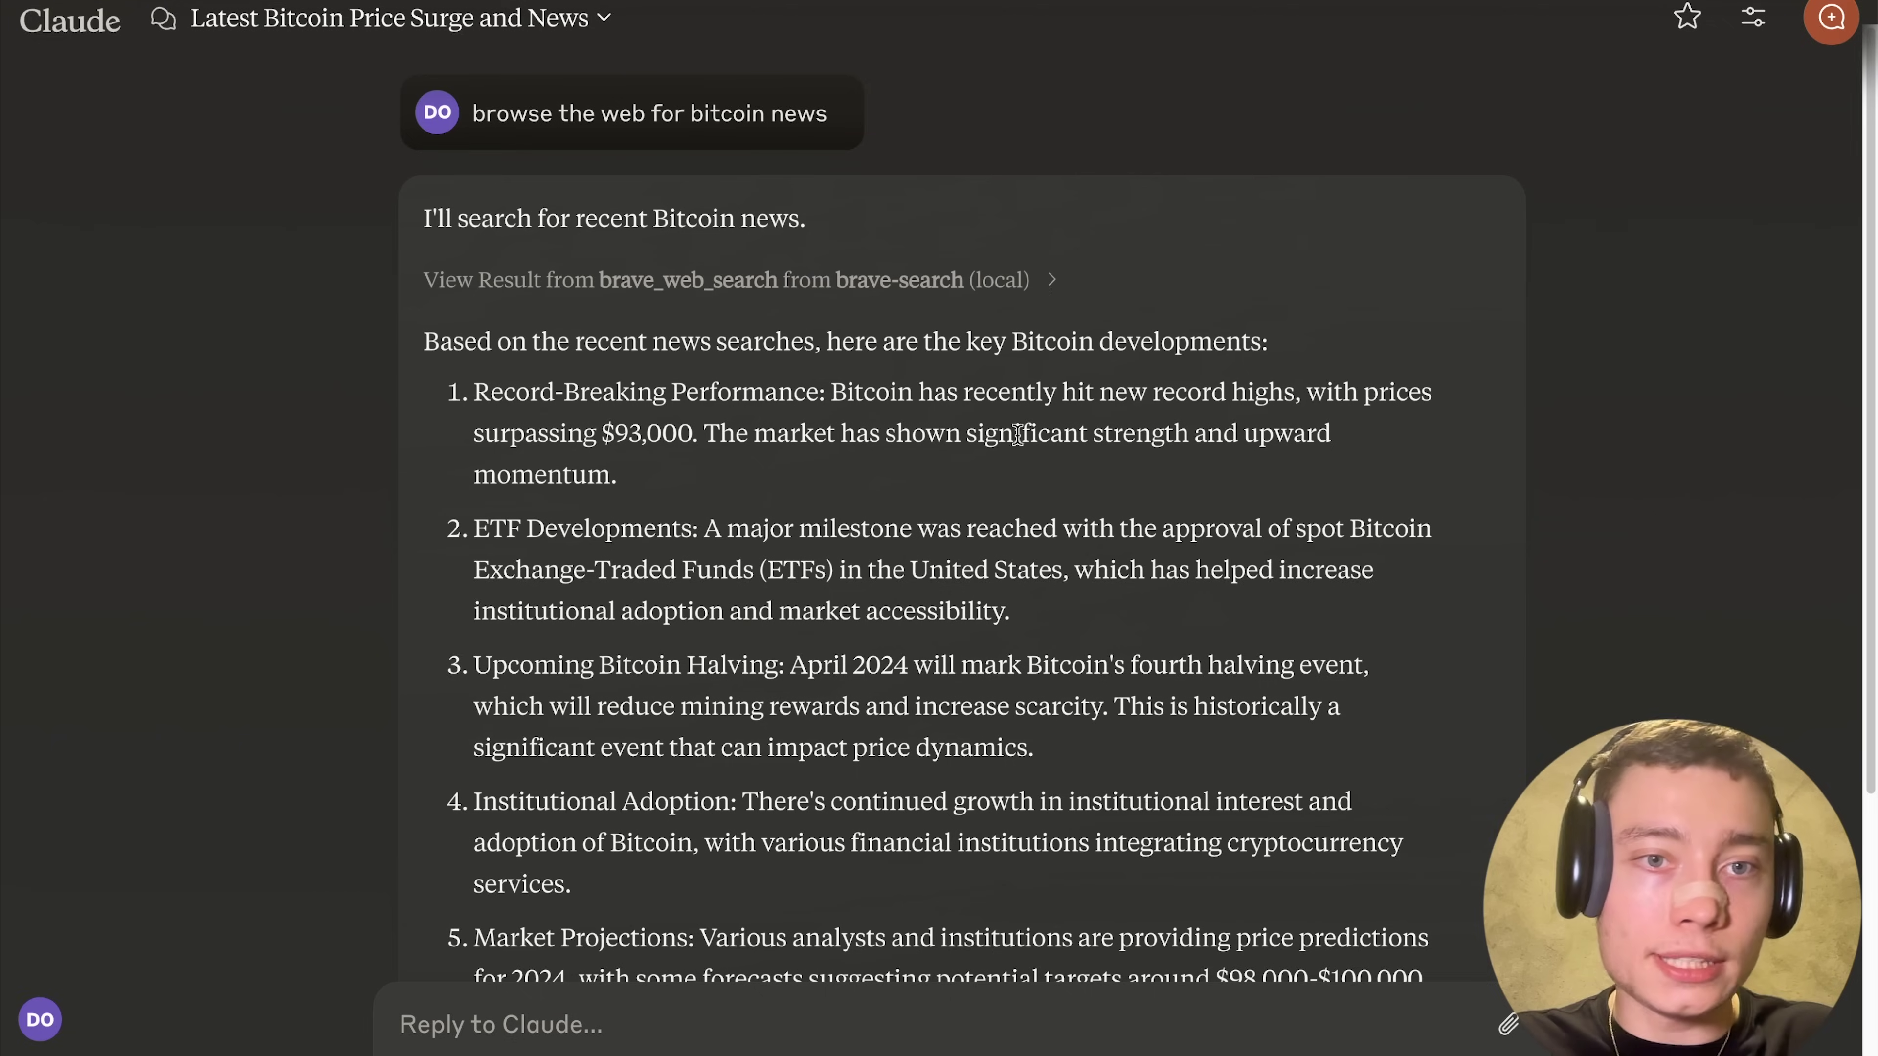
- Switch to Cursor, select all of claude_desktop_config.json, and submit the inline edit "add this in:" with the copied GitHub server snippet
{"action": "key", "text": "super+Tab"}
{"action": "key", "text": "super+Tab"}
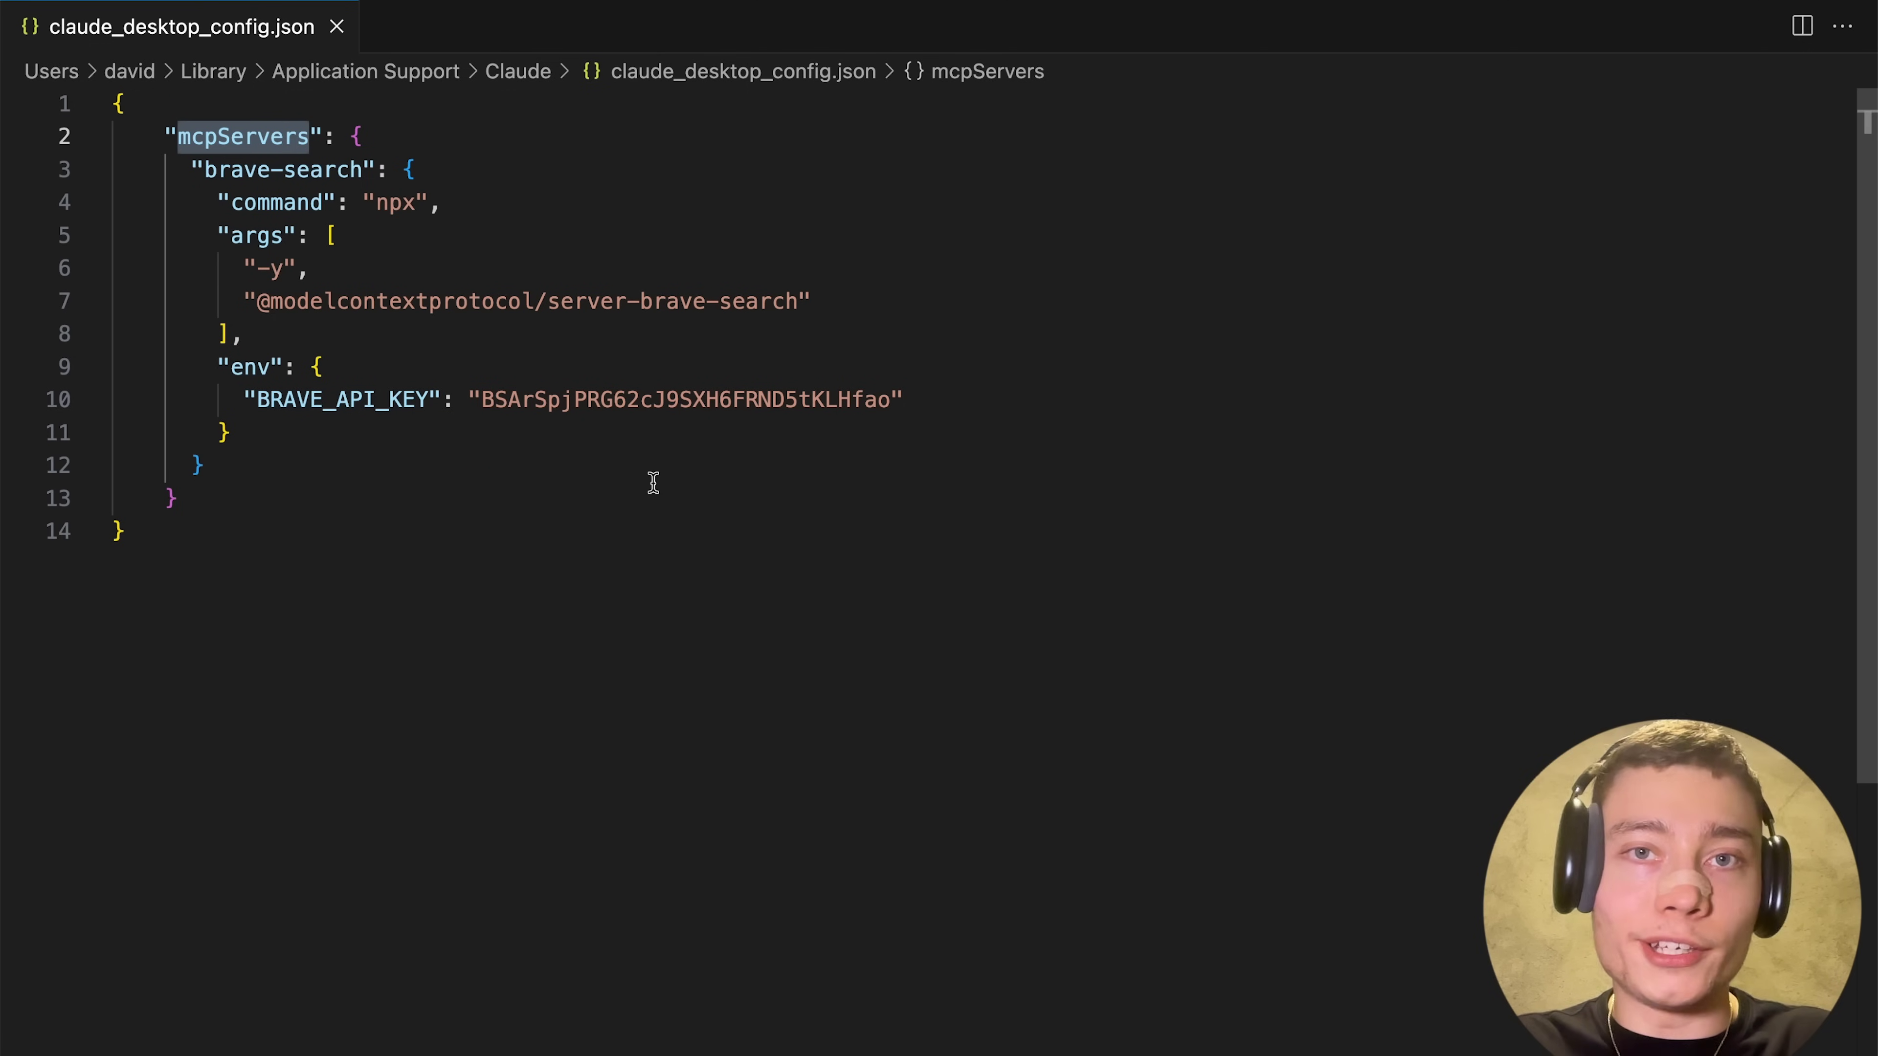
{"action": "key", "text": "super+a"}
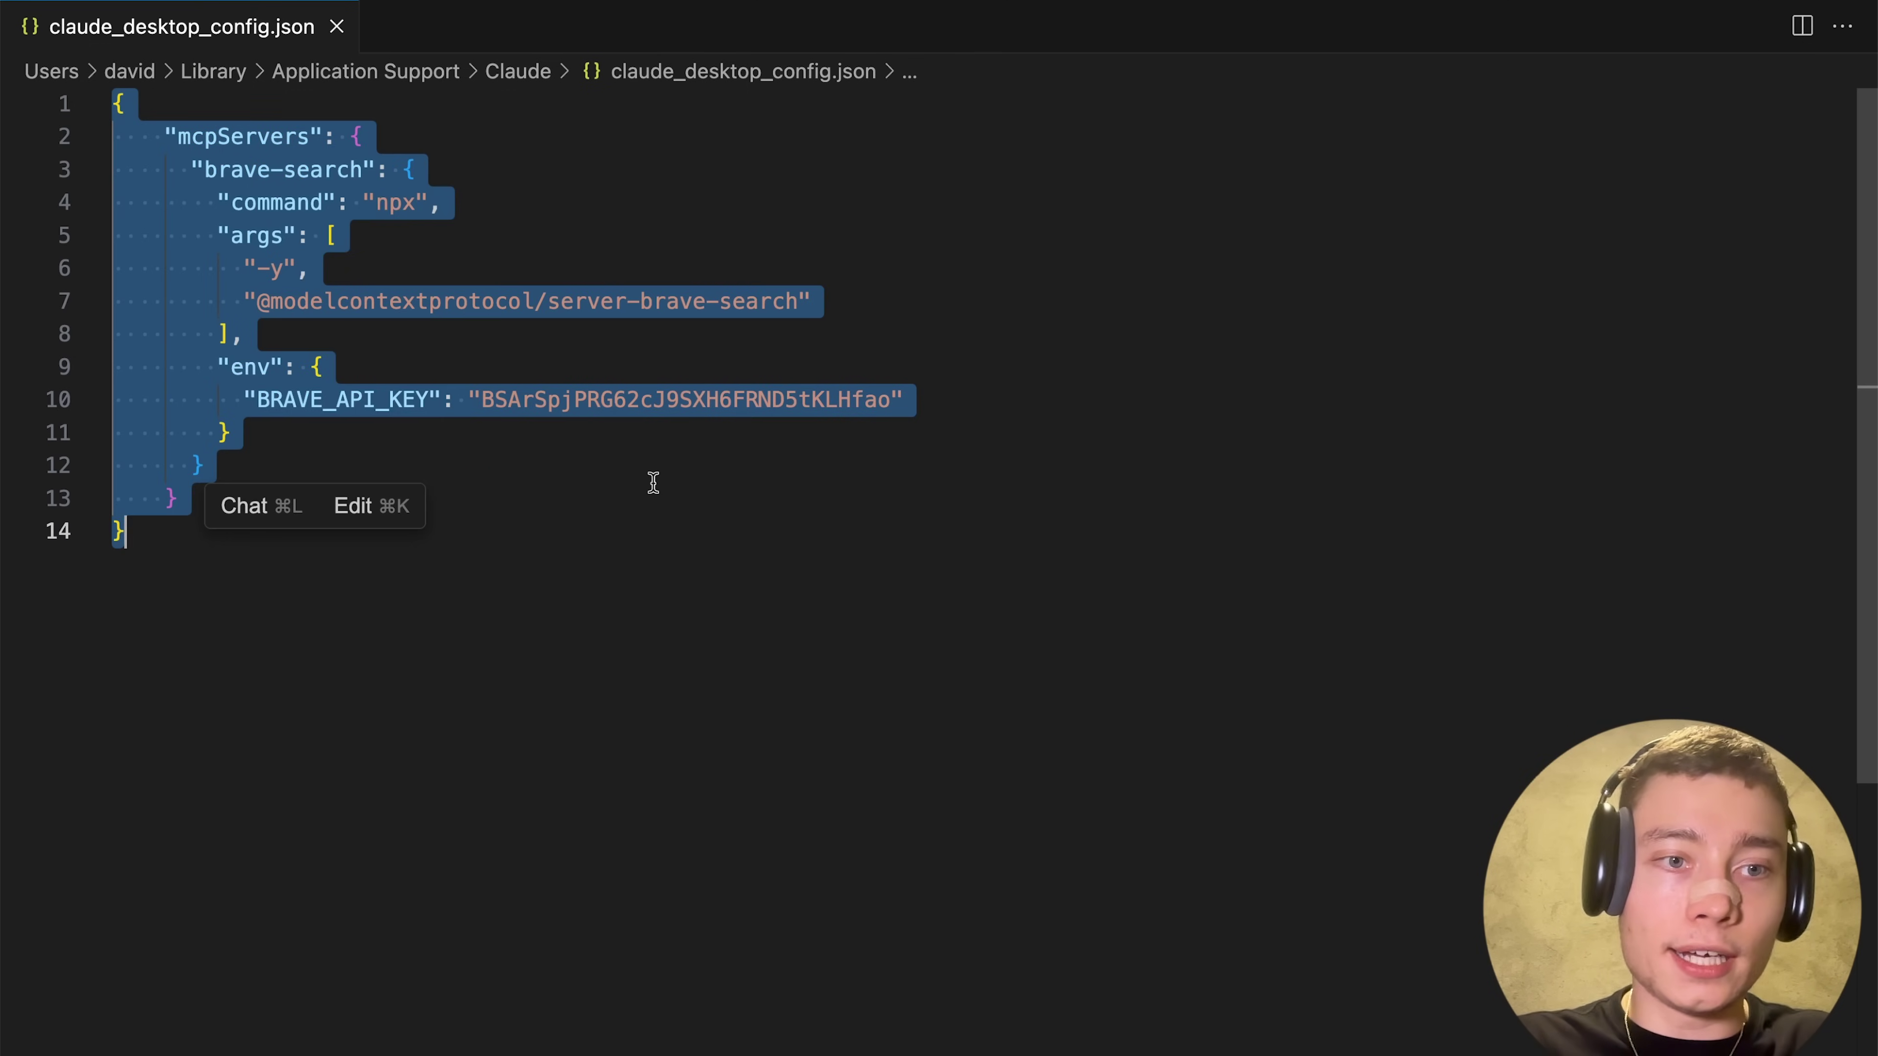
{"action": "left_click", "coordinate": [409, 494]}
{"action": "type", "text": "add this in:"}
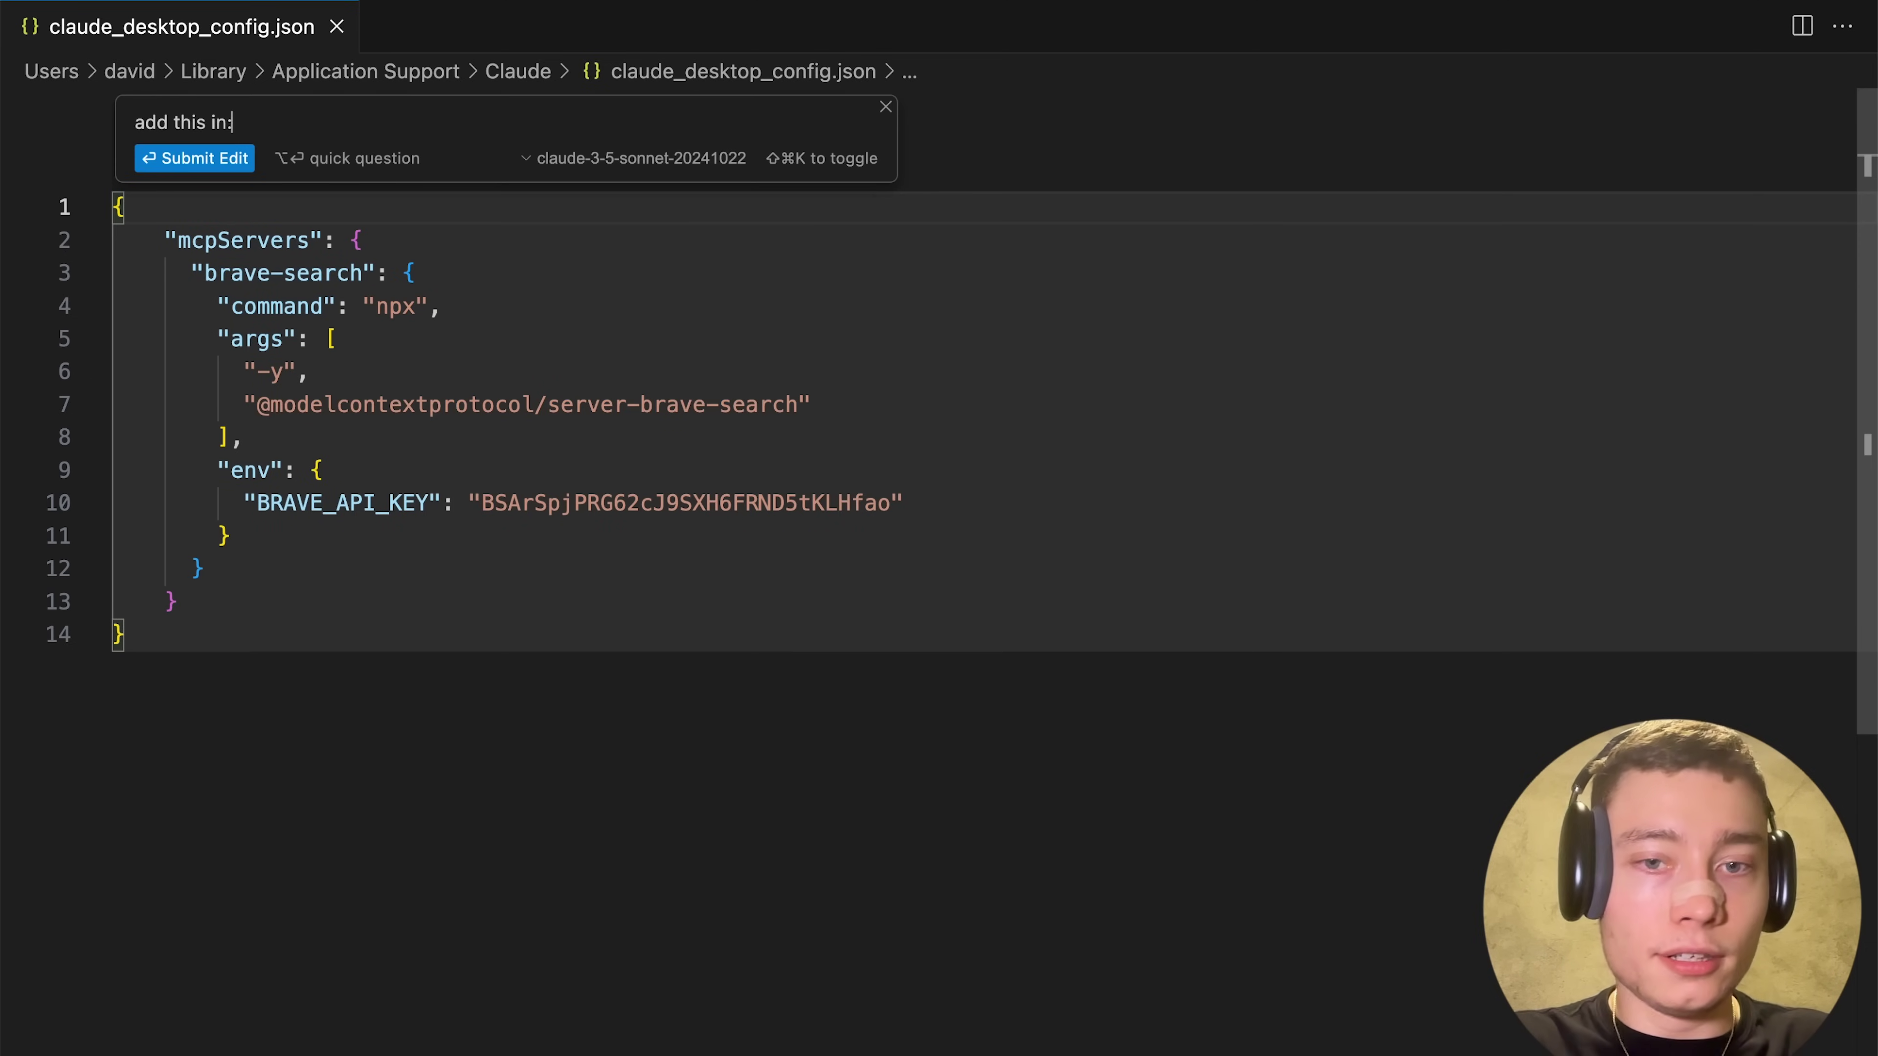
{"action": "key", "text": "super+v"}
{"action": "key", "text": "Return"}
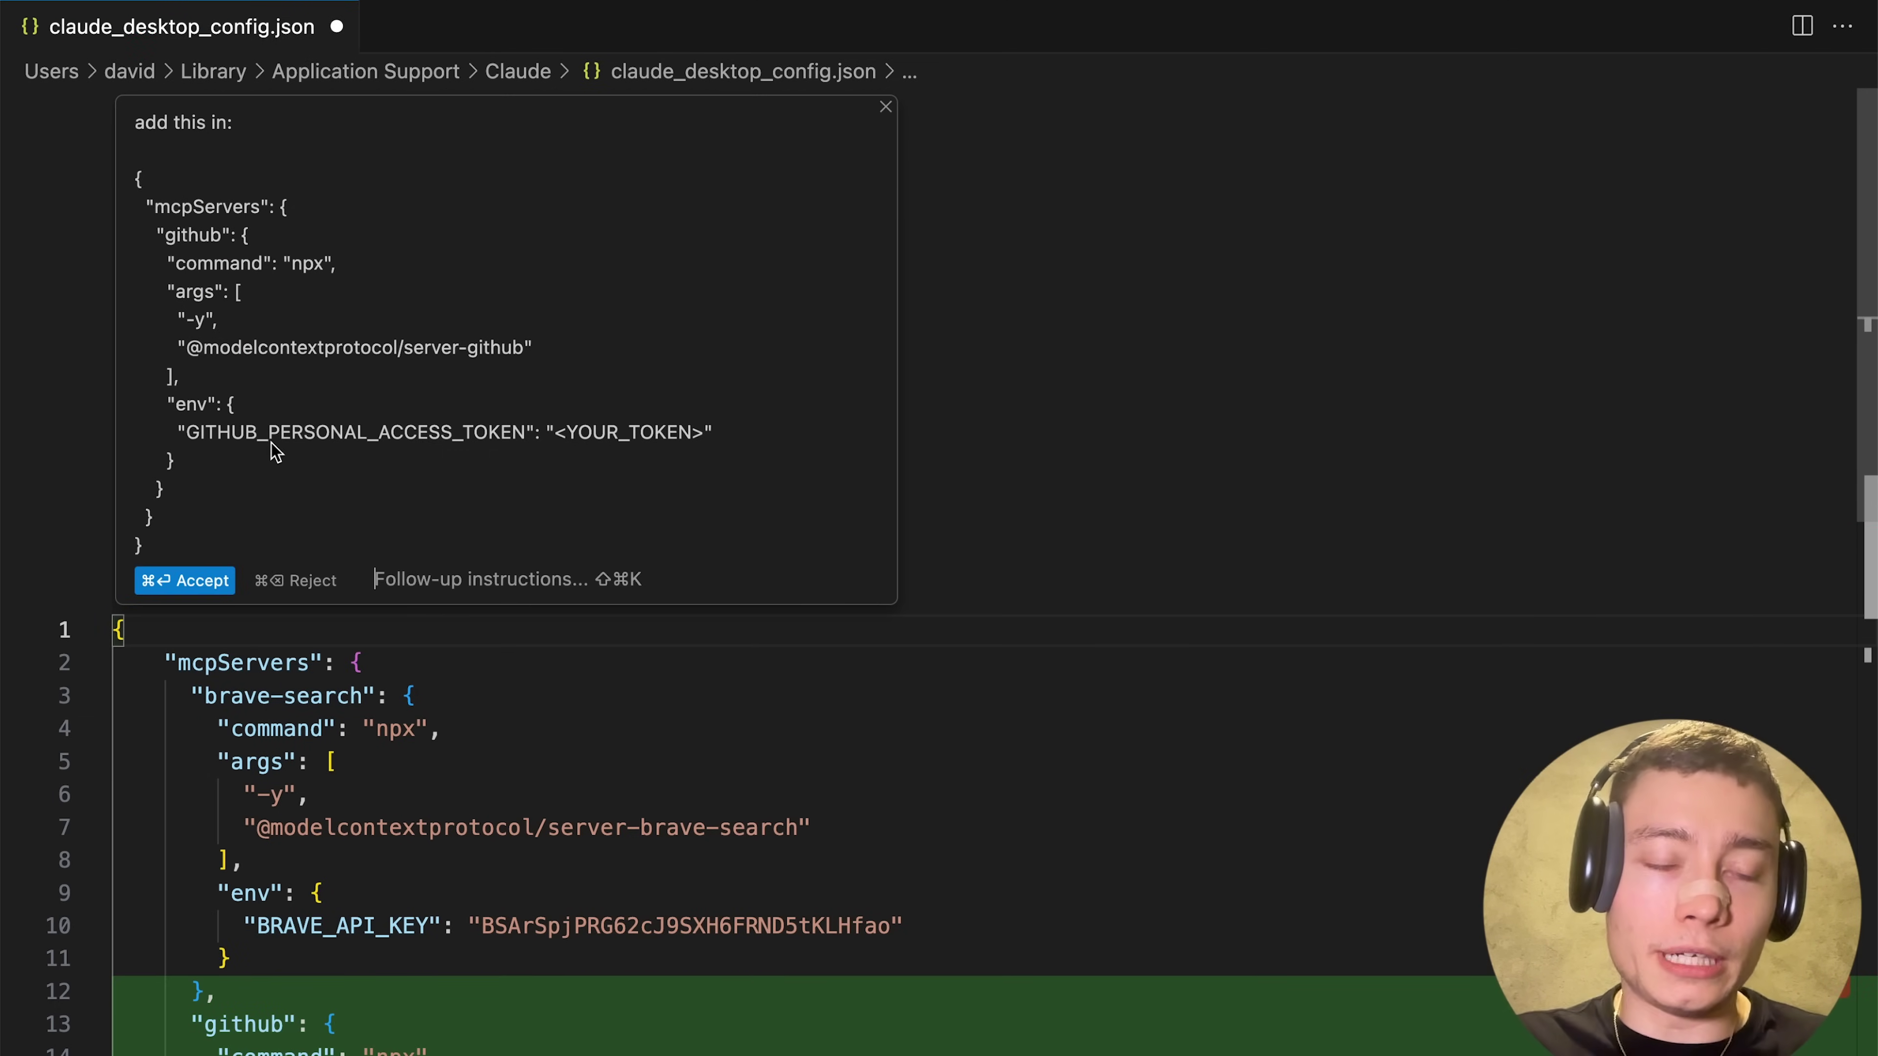
- Accept the inline edit that adds the github server block to claude_desktop_config.json and save the file
{"action": "scroll", "coordinate": [1119, 424], "scroll_direction": "down", "scroll_amount": 5}
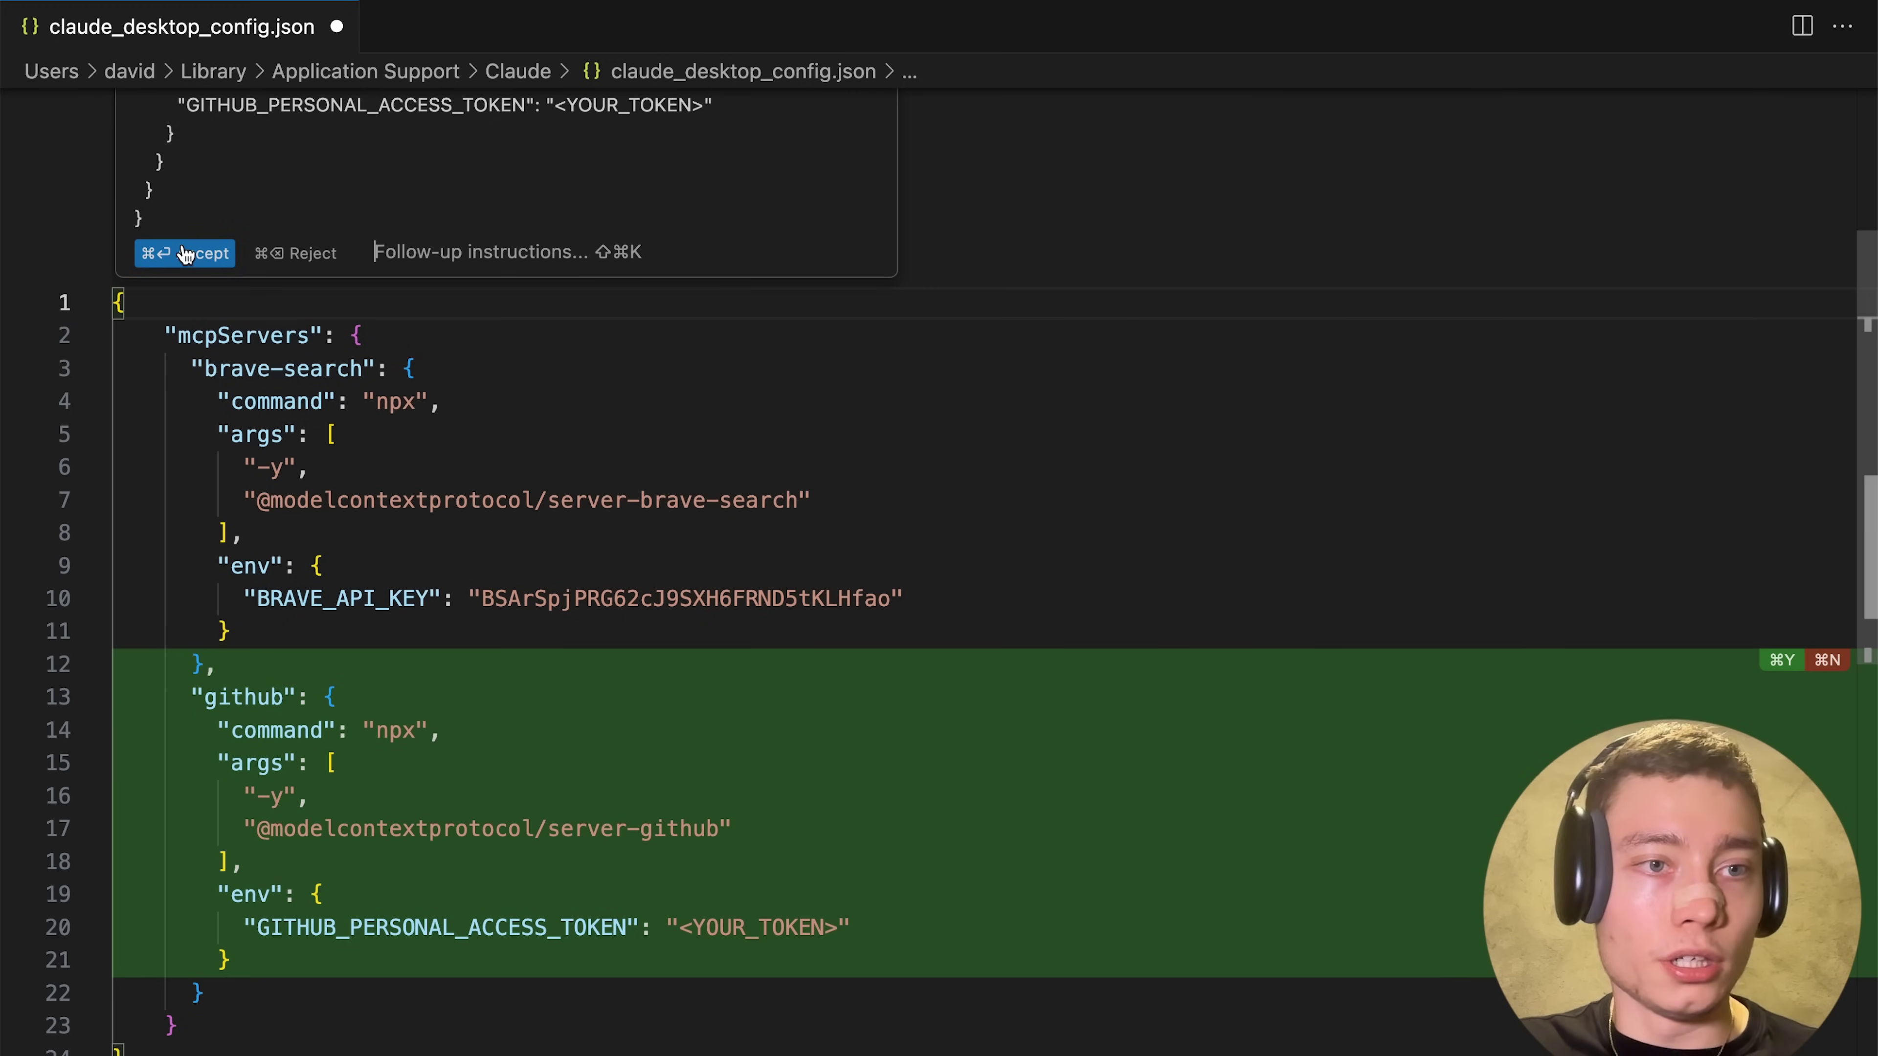
{"action": "scroll", "coordinate": [290, 737], "scroll_direction": "down", "scroll_amount": 4}
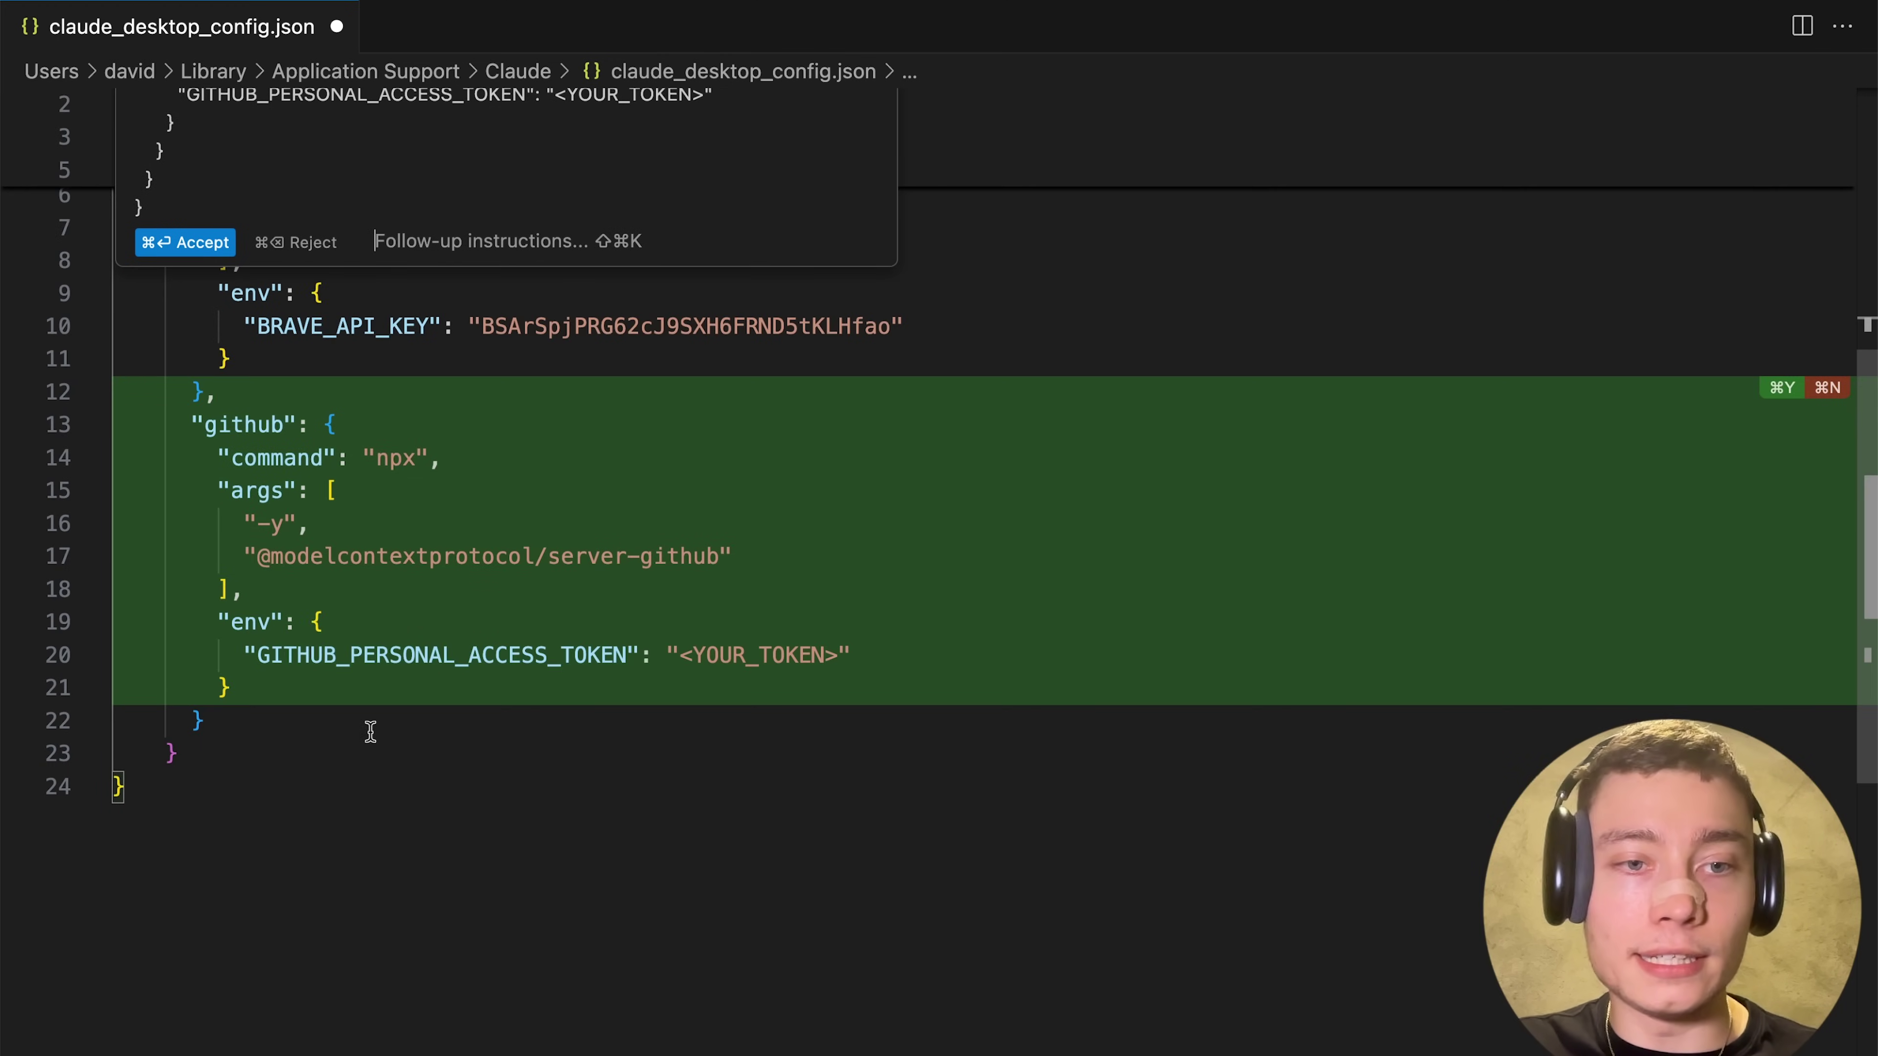
{"action": "left_click", "coordinate": [183, 238]}
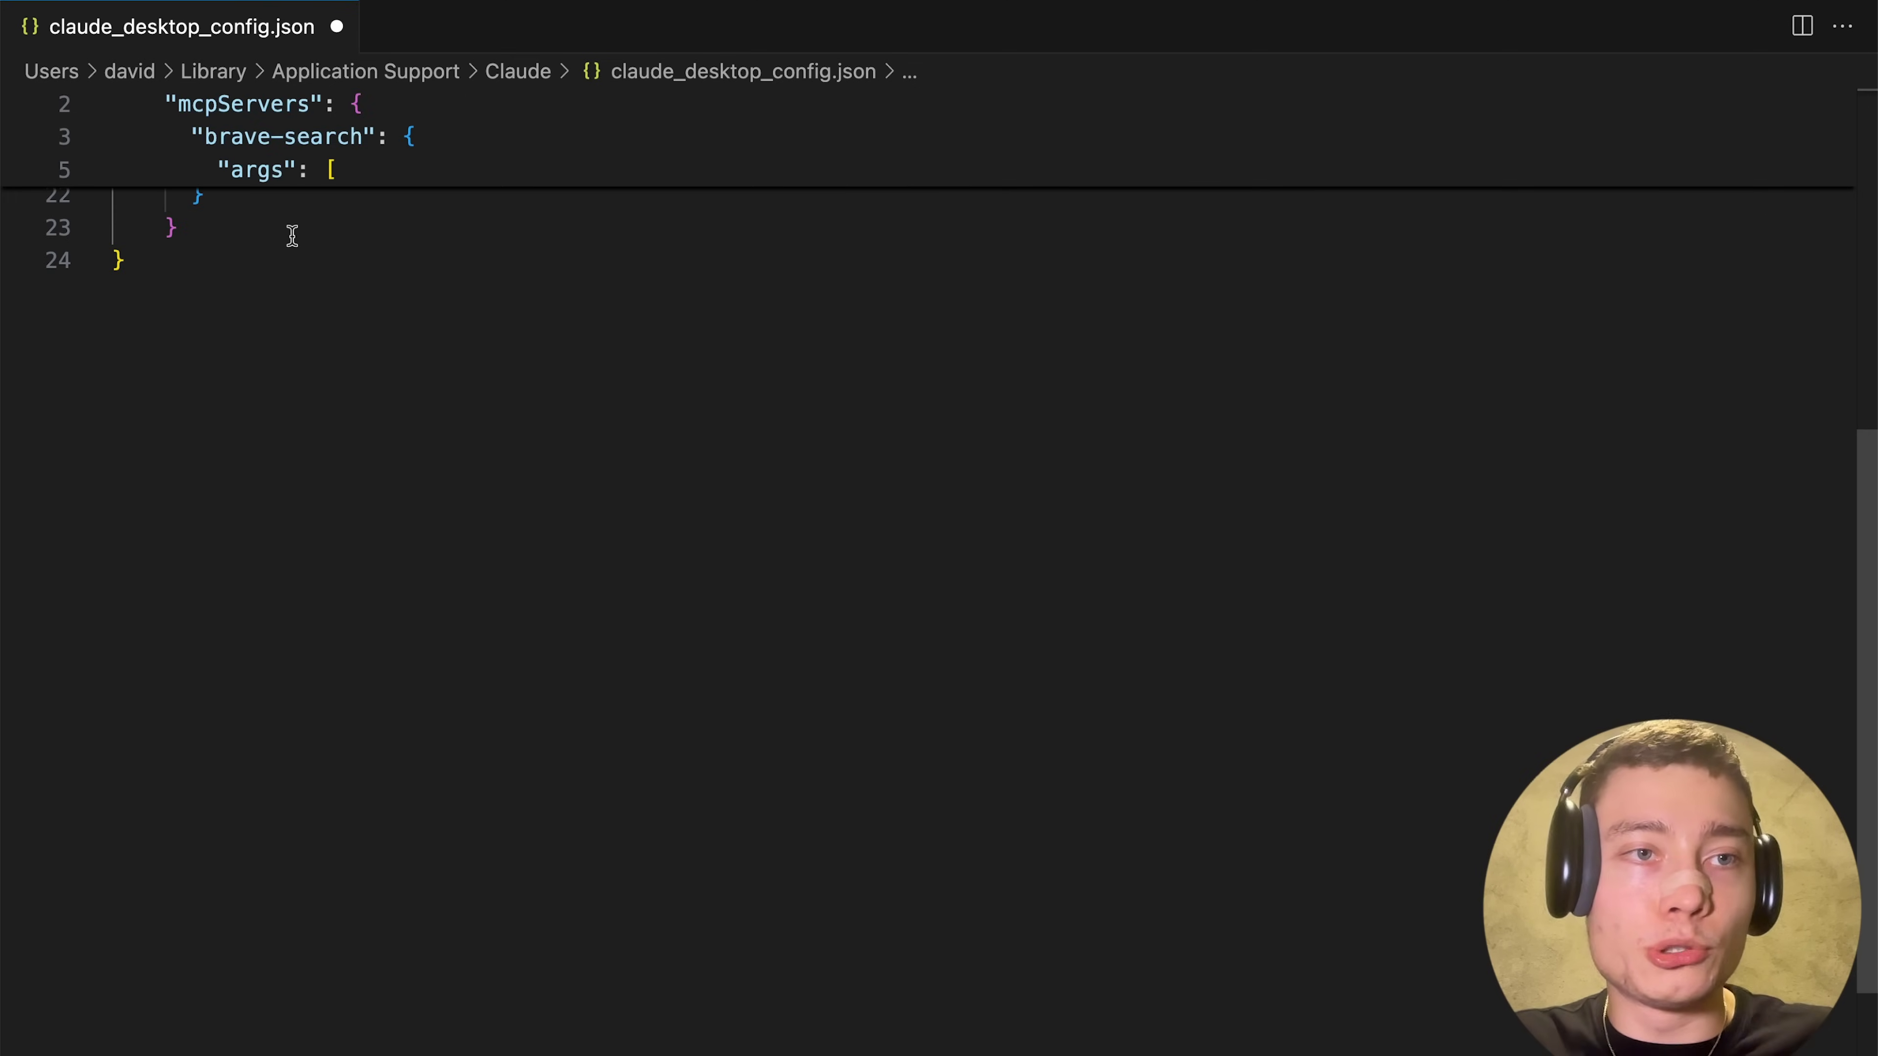
{"action": "scroll", "coordinate": [200, 195], "scroll_direction": "up", "scroll_amount": 10}
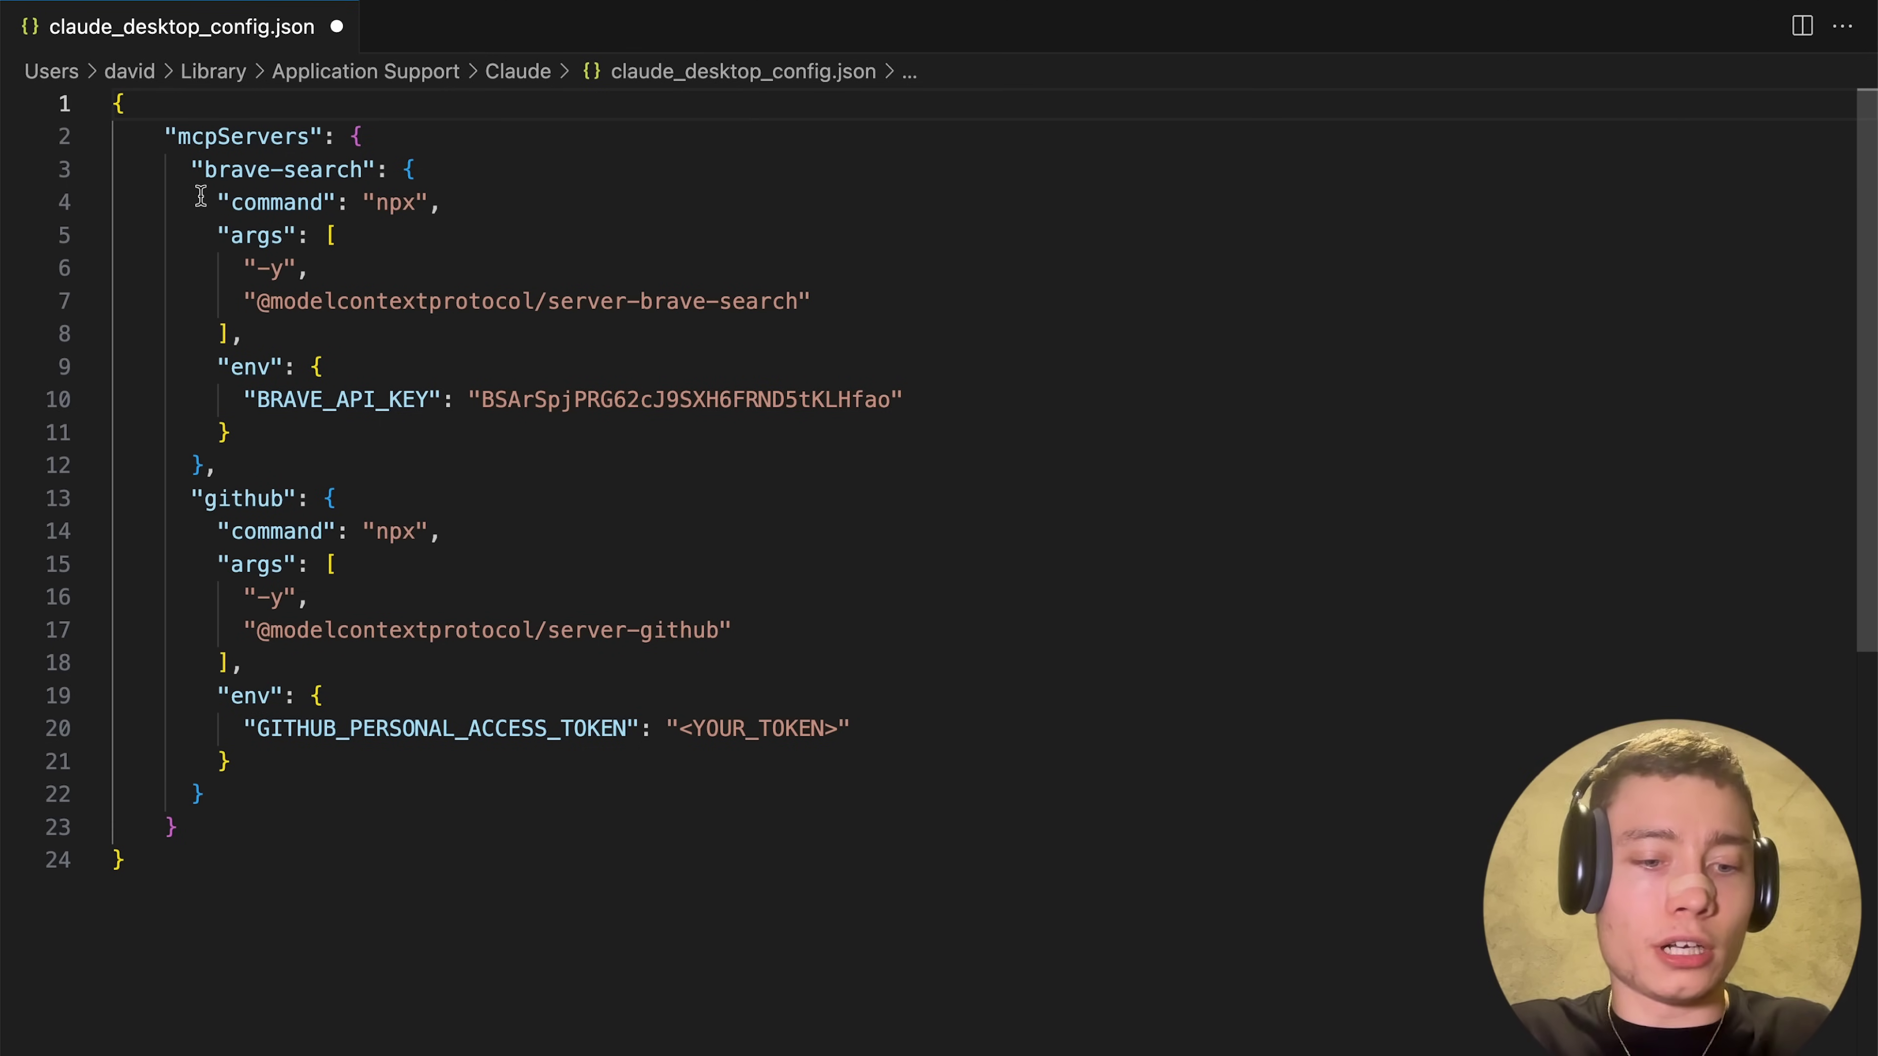
{"action": "key", "text": "super+s"}
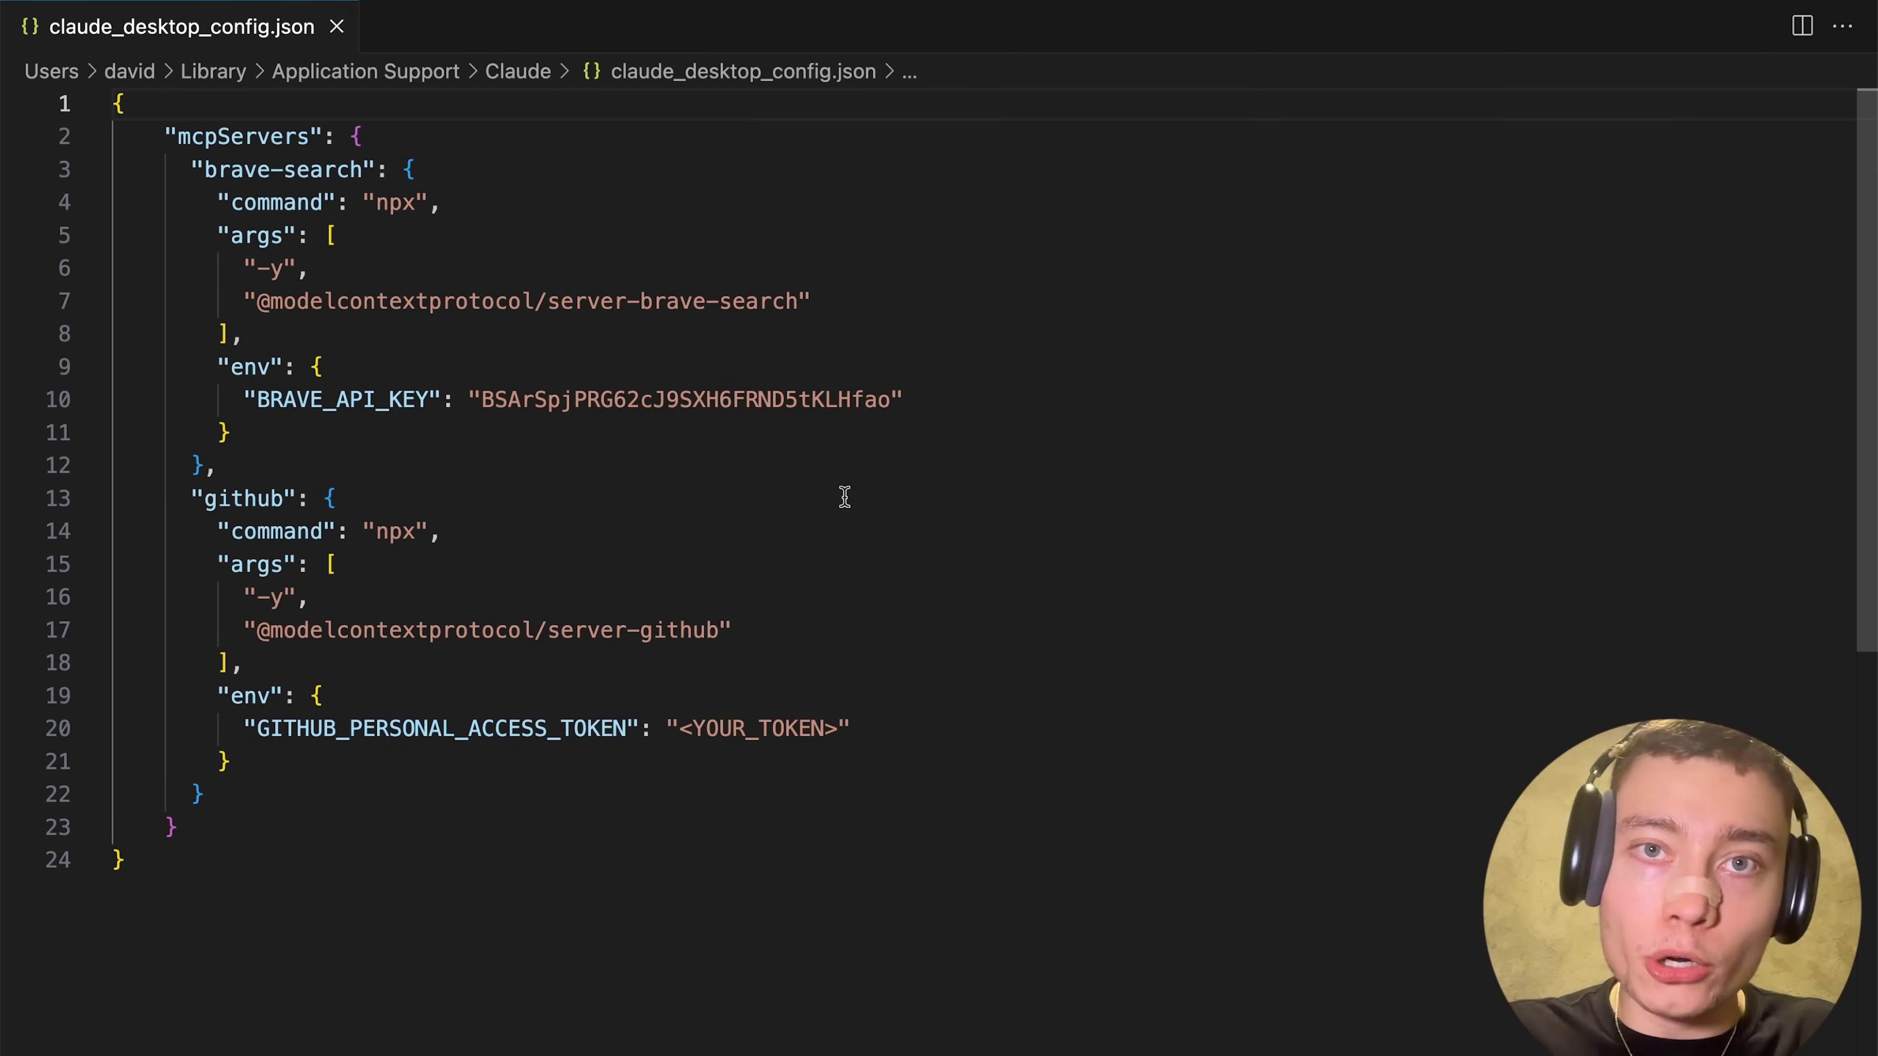
{"action": "key", "text": "super+Tab"}
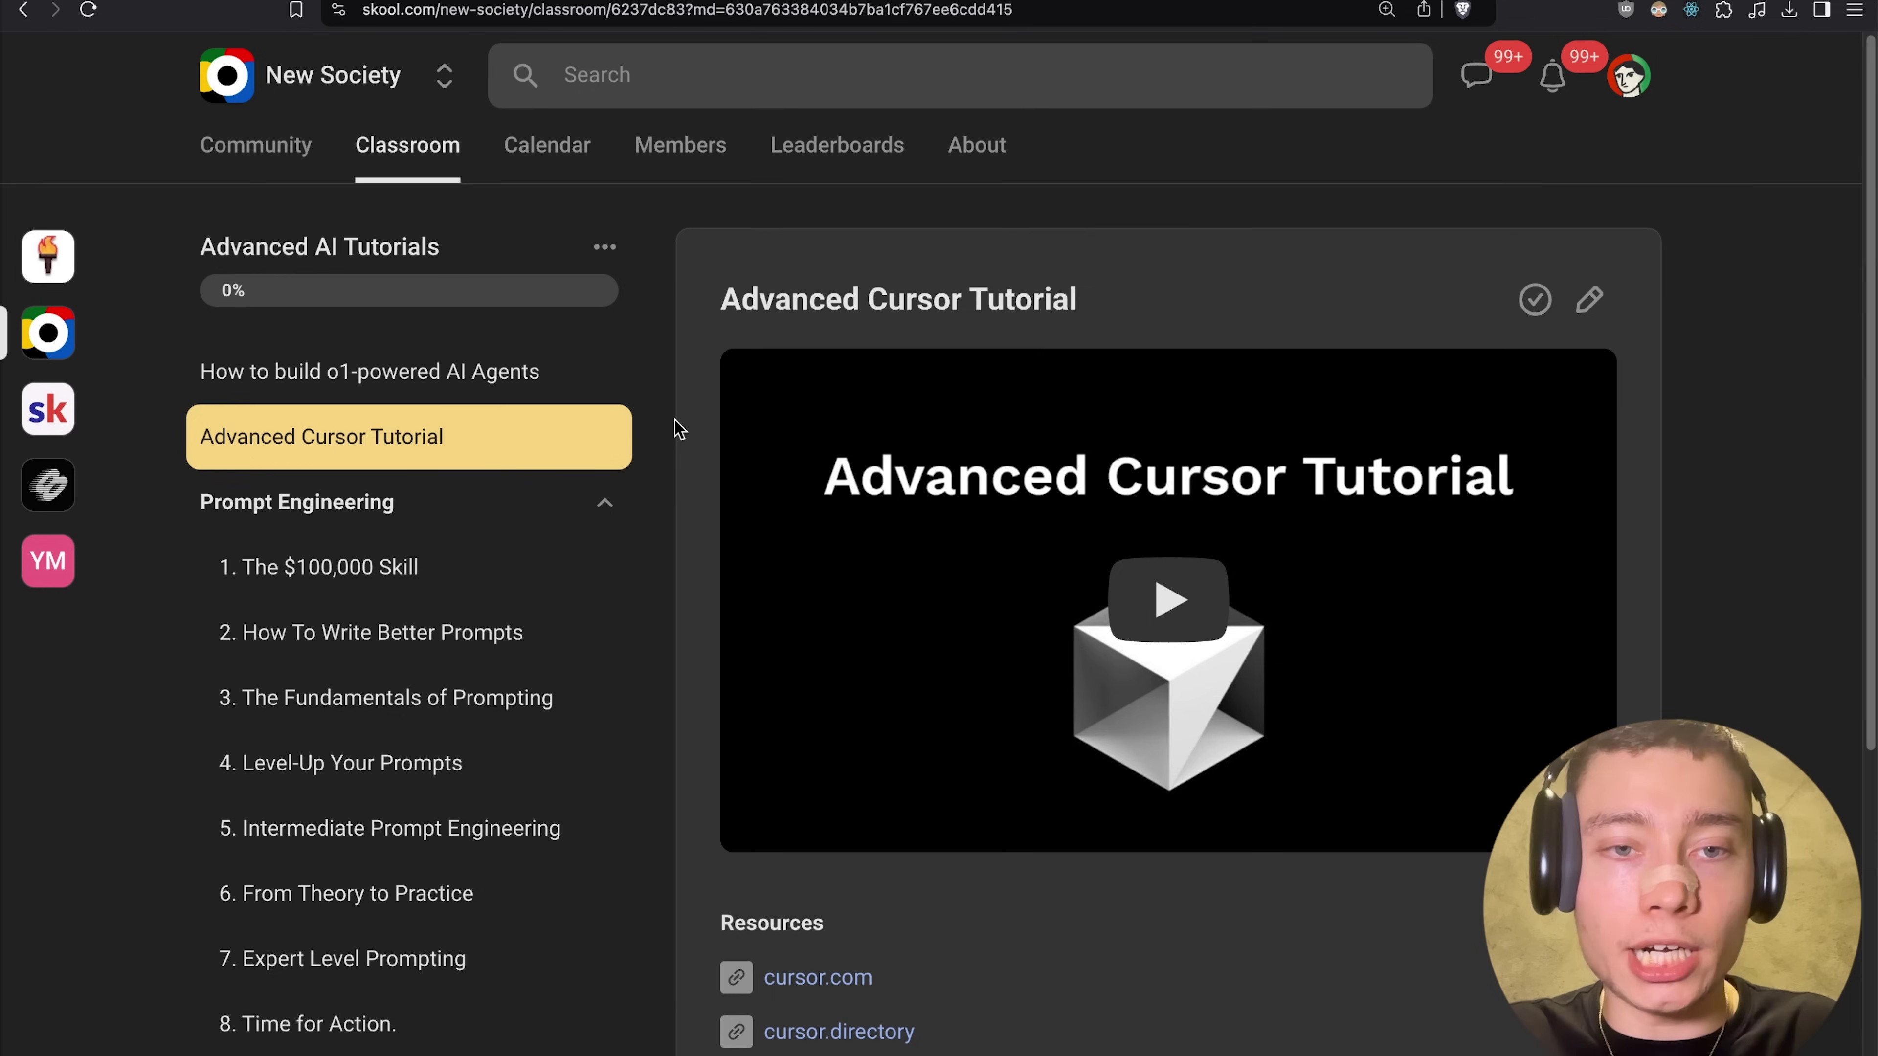
{"action": "key", "text": "super+Tab"}
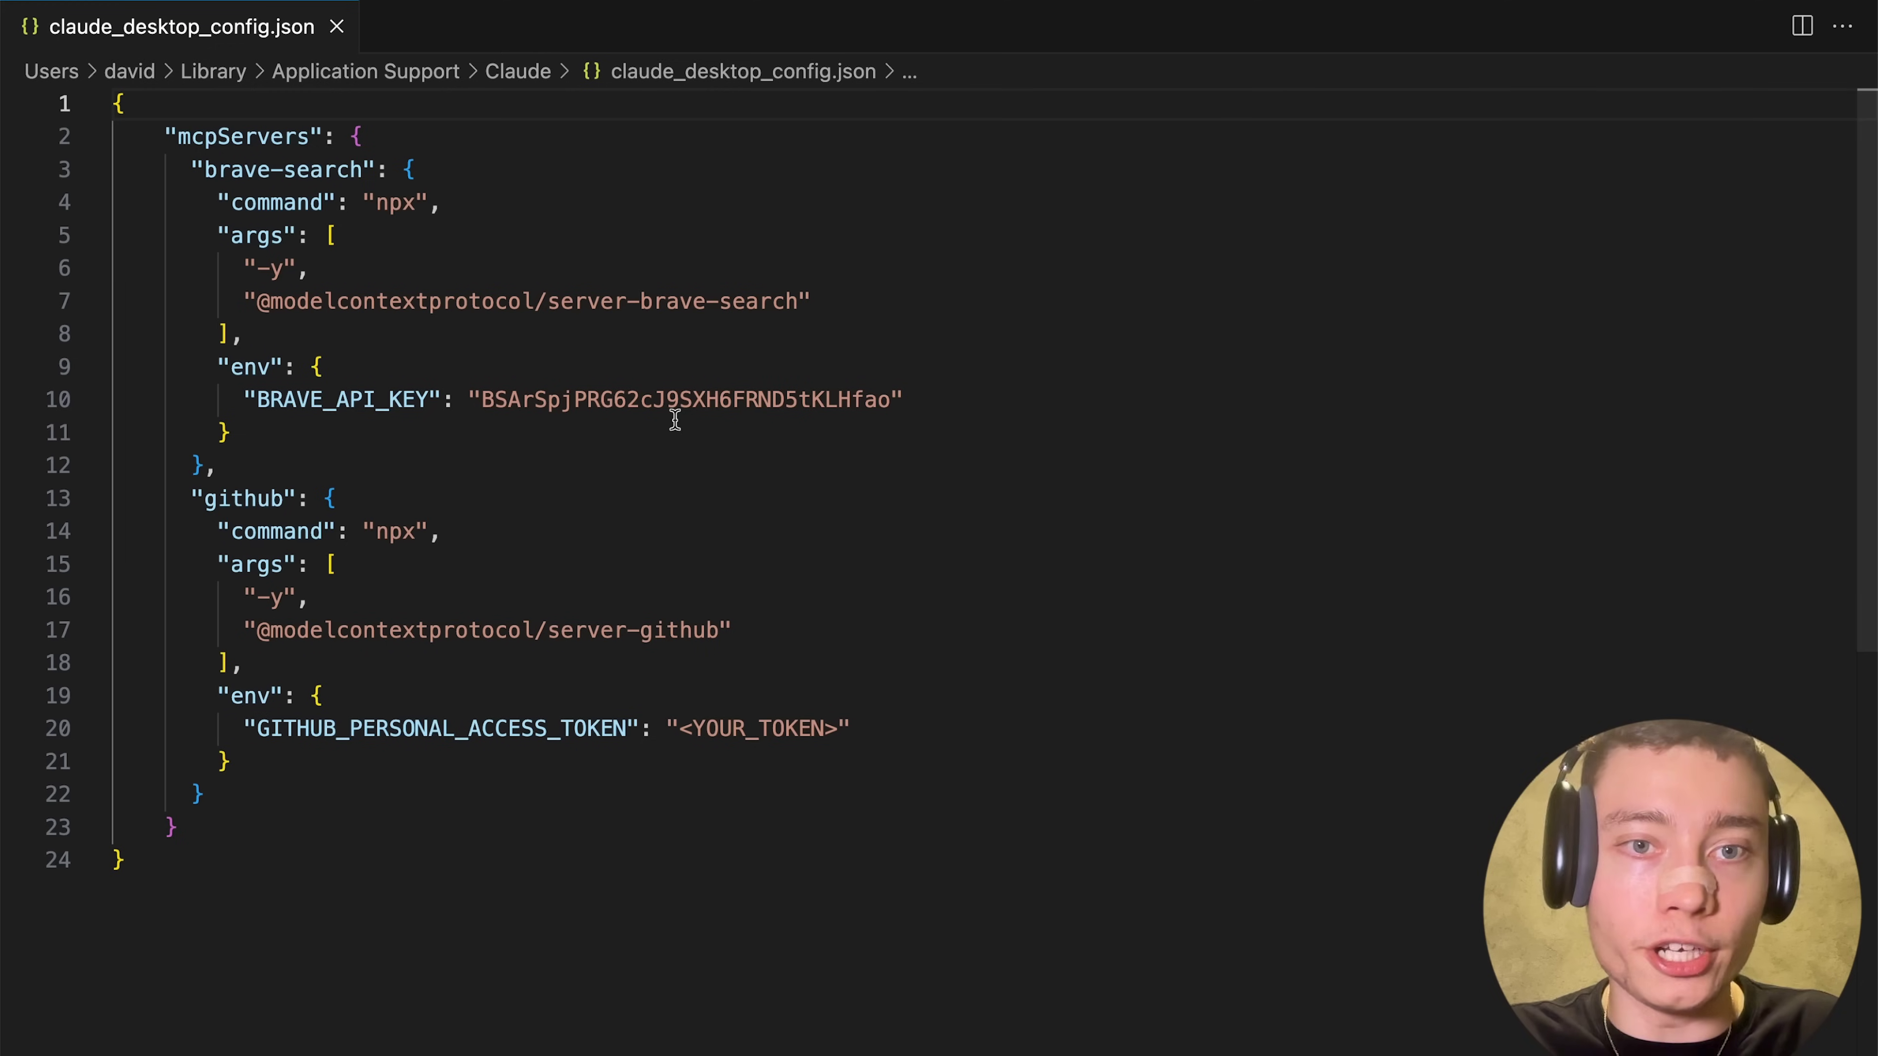
- Switch to Brave Browser and open the Personal access tokens (classic) page in GitHub's Developer Settings
{"action": "double_click", "coordinate": [700, 728]}
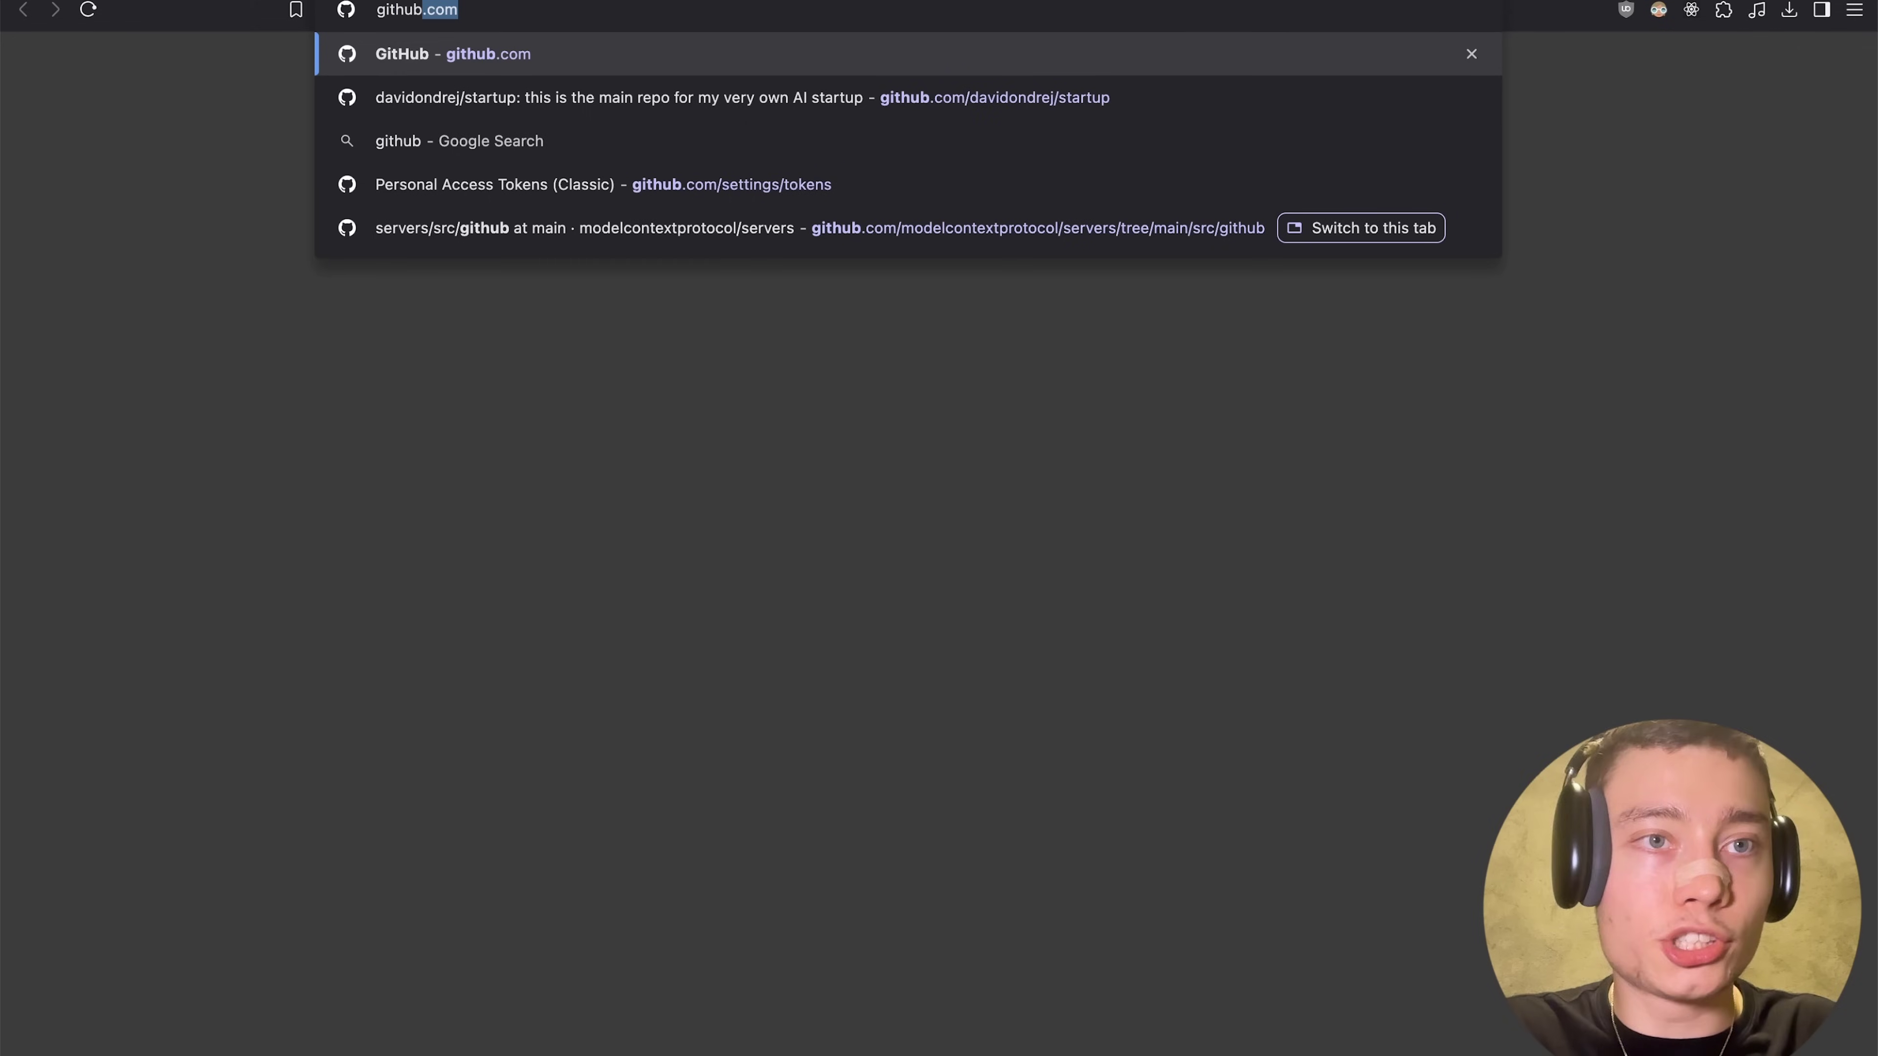
{"action": "key", "text": "Return"}
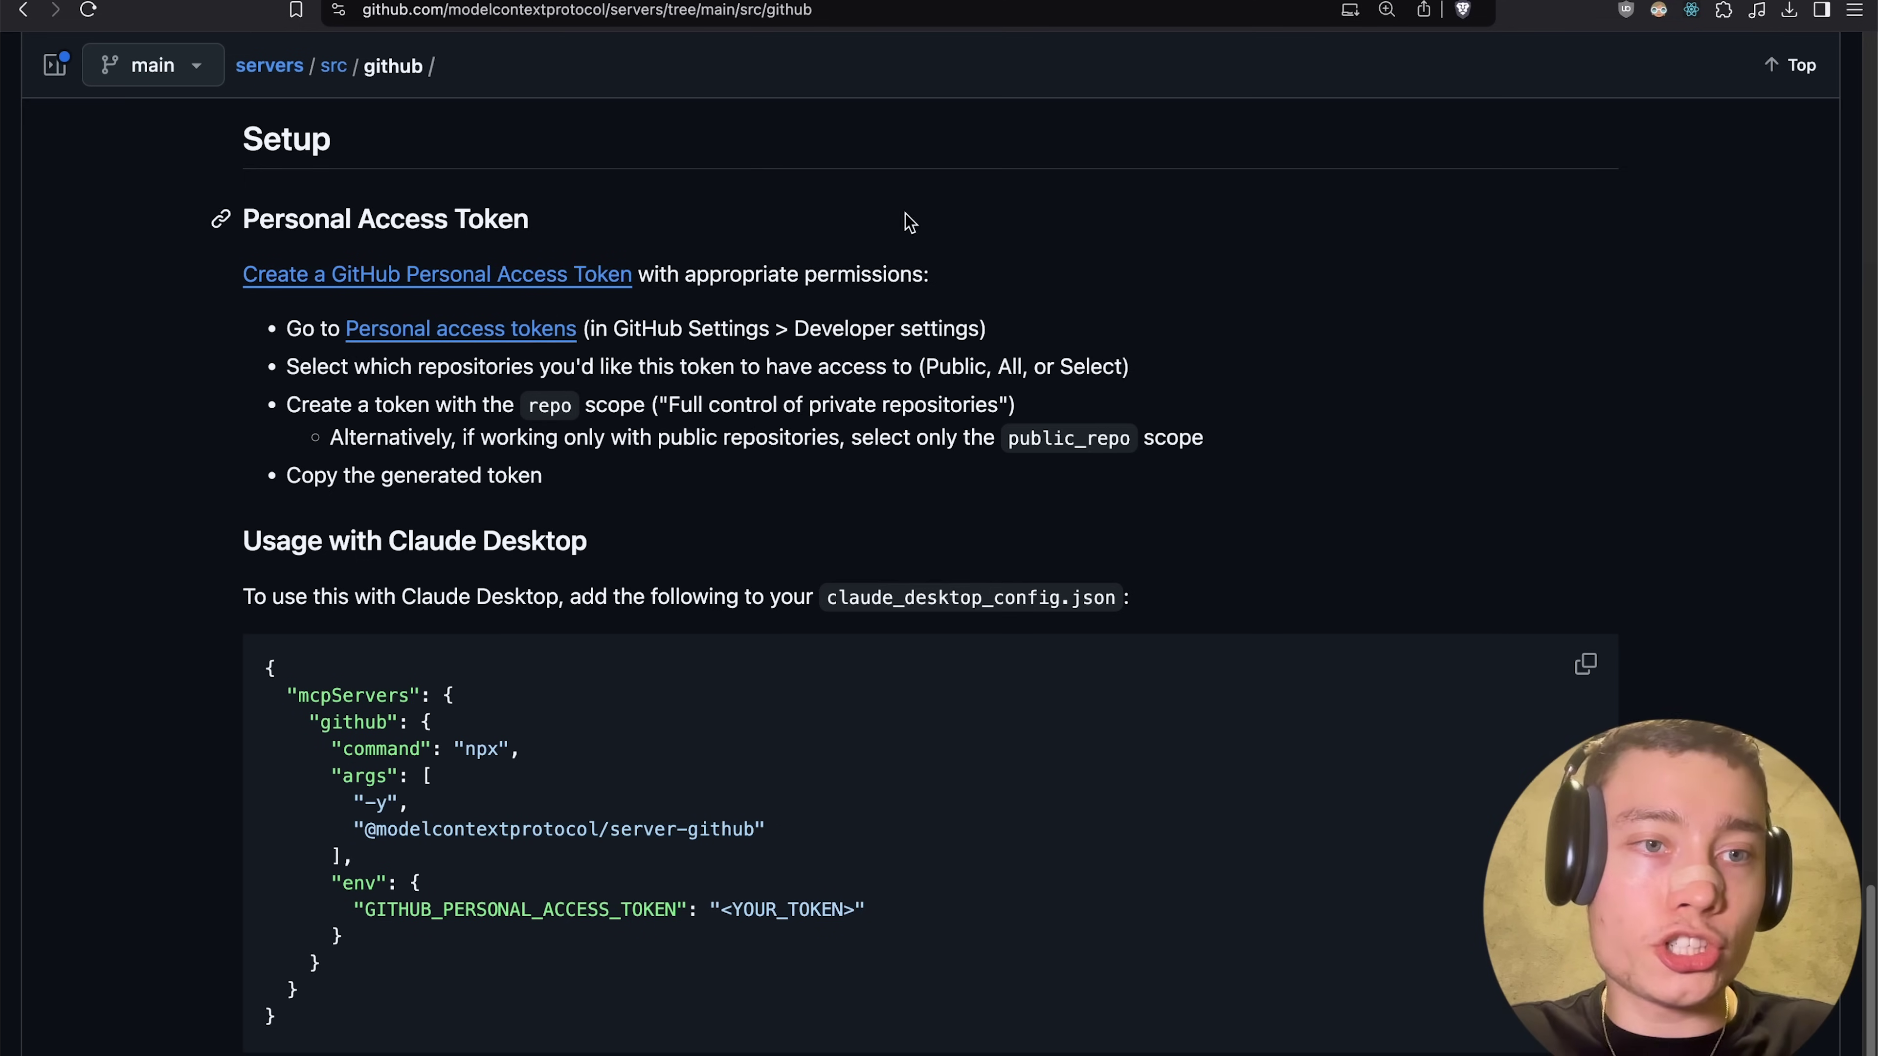
{"action": "scroll", "coordinate": [775, 314], "scroll_direction": "up", "scroll_amount": 1}
{"action": "scroll", "coordinate": [775, 314], "scroll_direction": "down", "scroll_amount": 3}
{"action": "scroll", "coordinate": [264, 575], "scroll_direction": "up", "scroll_amount": 4}
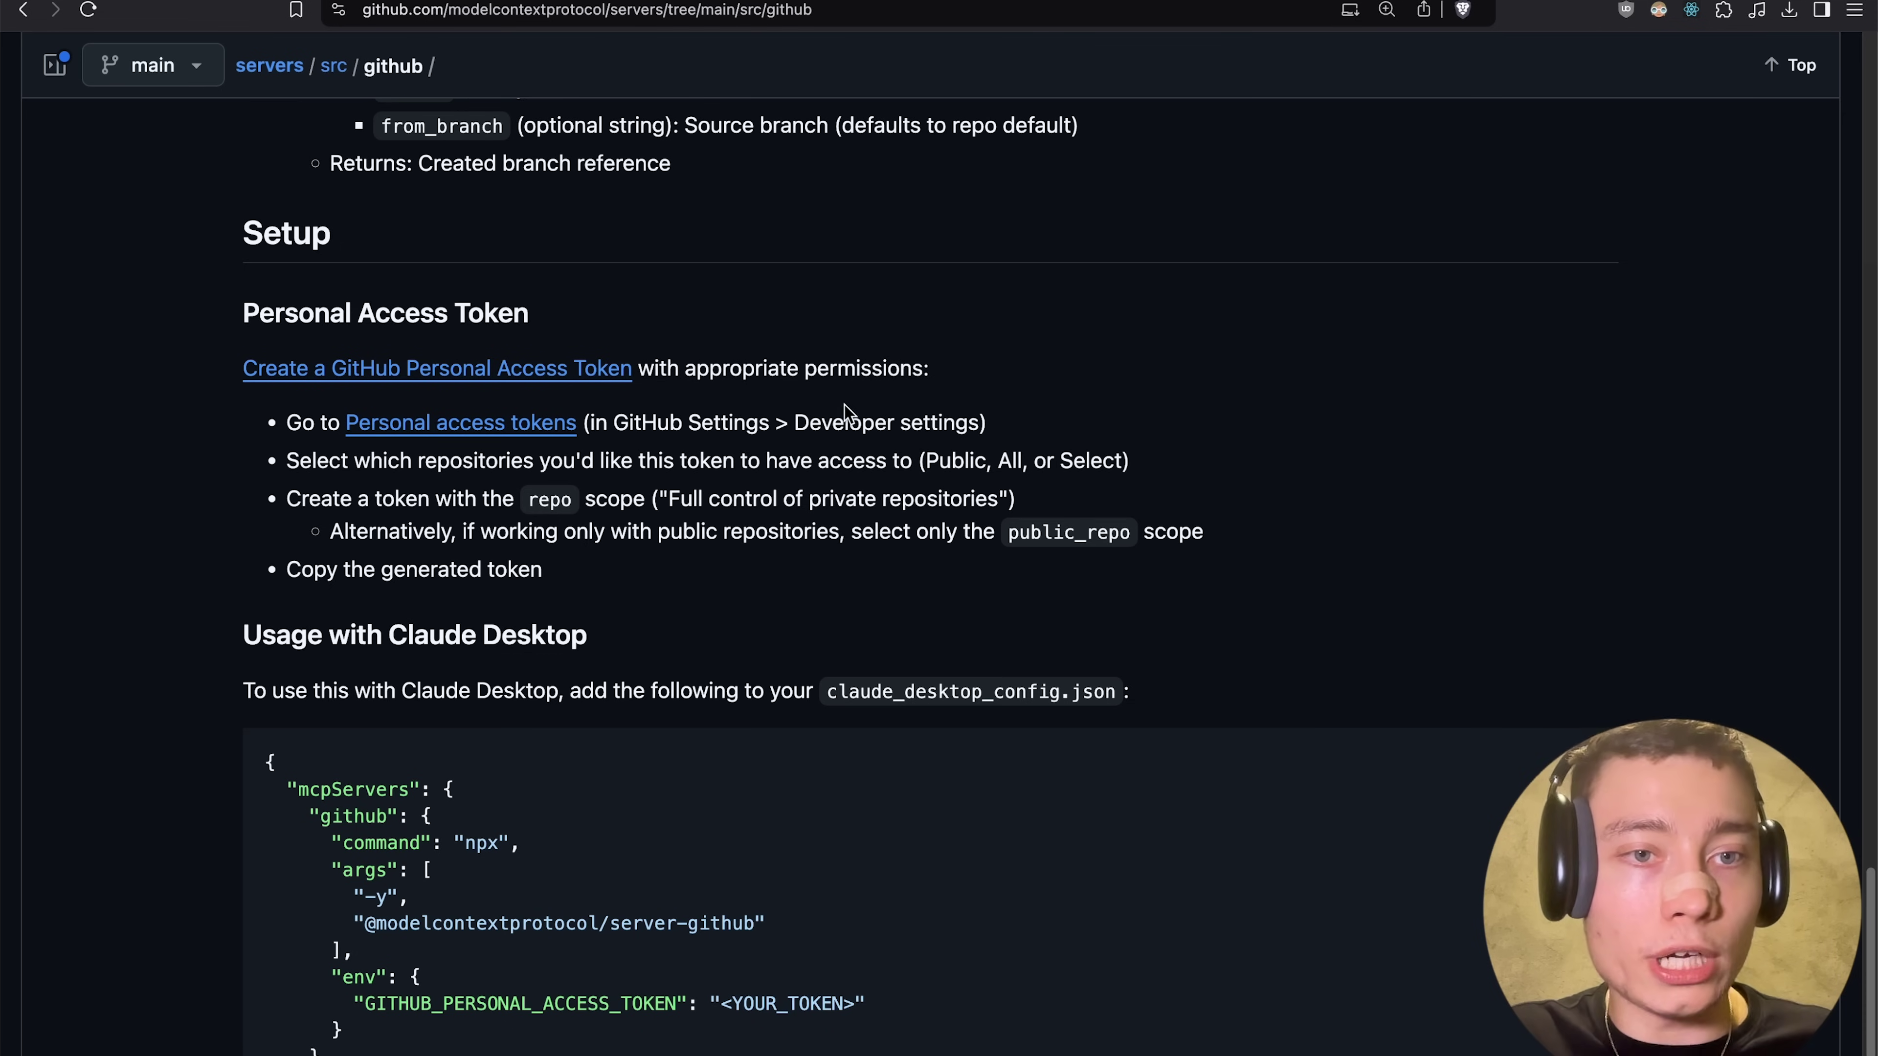
{"action": "left_click", "coordinate": [1000, 1]}
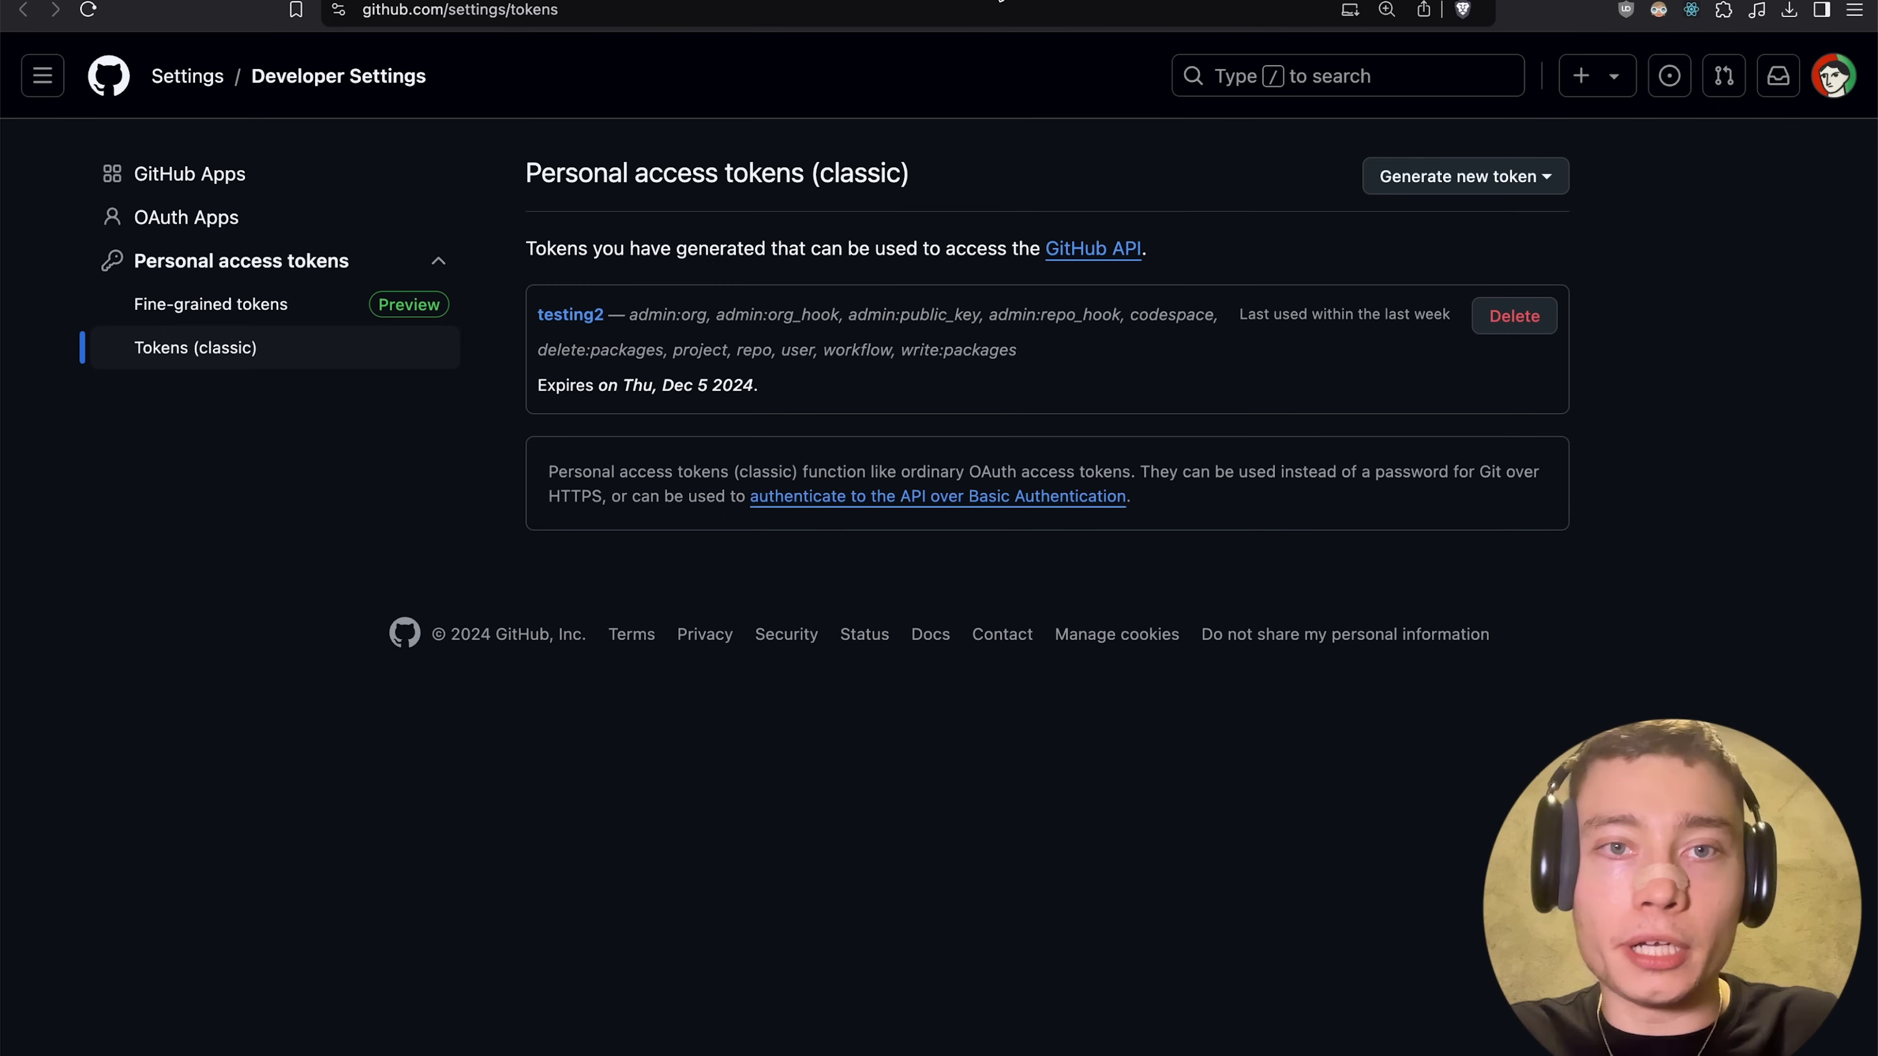
- Start a new classic personal access token with the note "new-society-token" and an expiration of 7 days
{"action": "left_click", "coordinate": [1448, 175]}
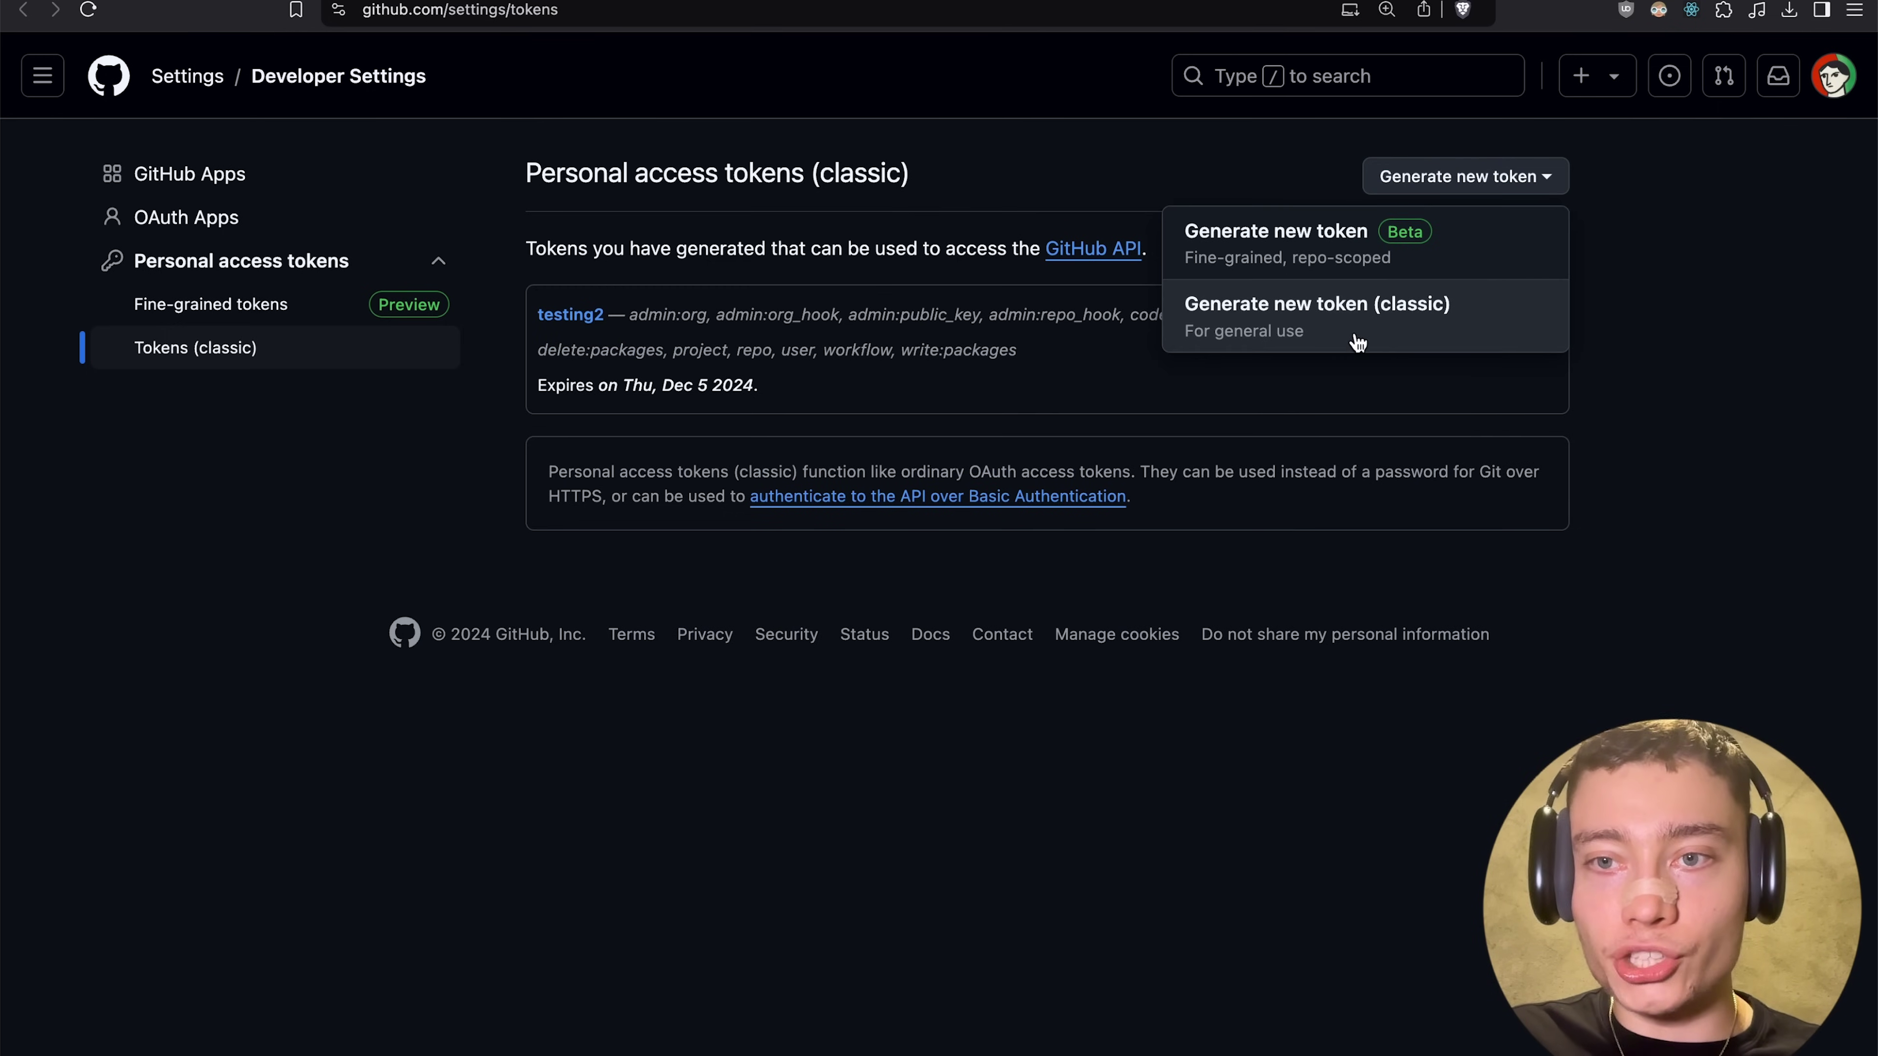
{"action": "left_click", "coordinate": [1422, 333]}
{"action": "type", "text": "new-"}
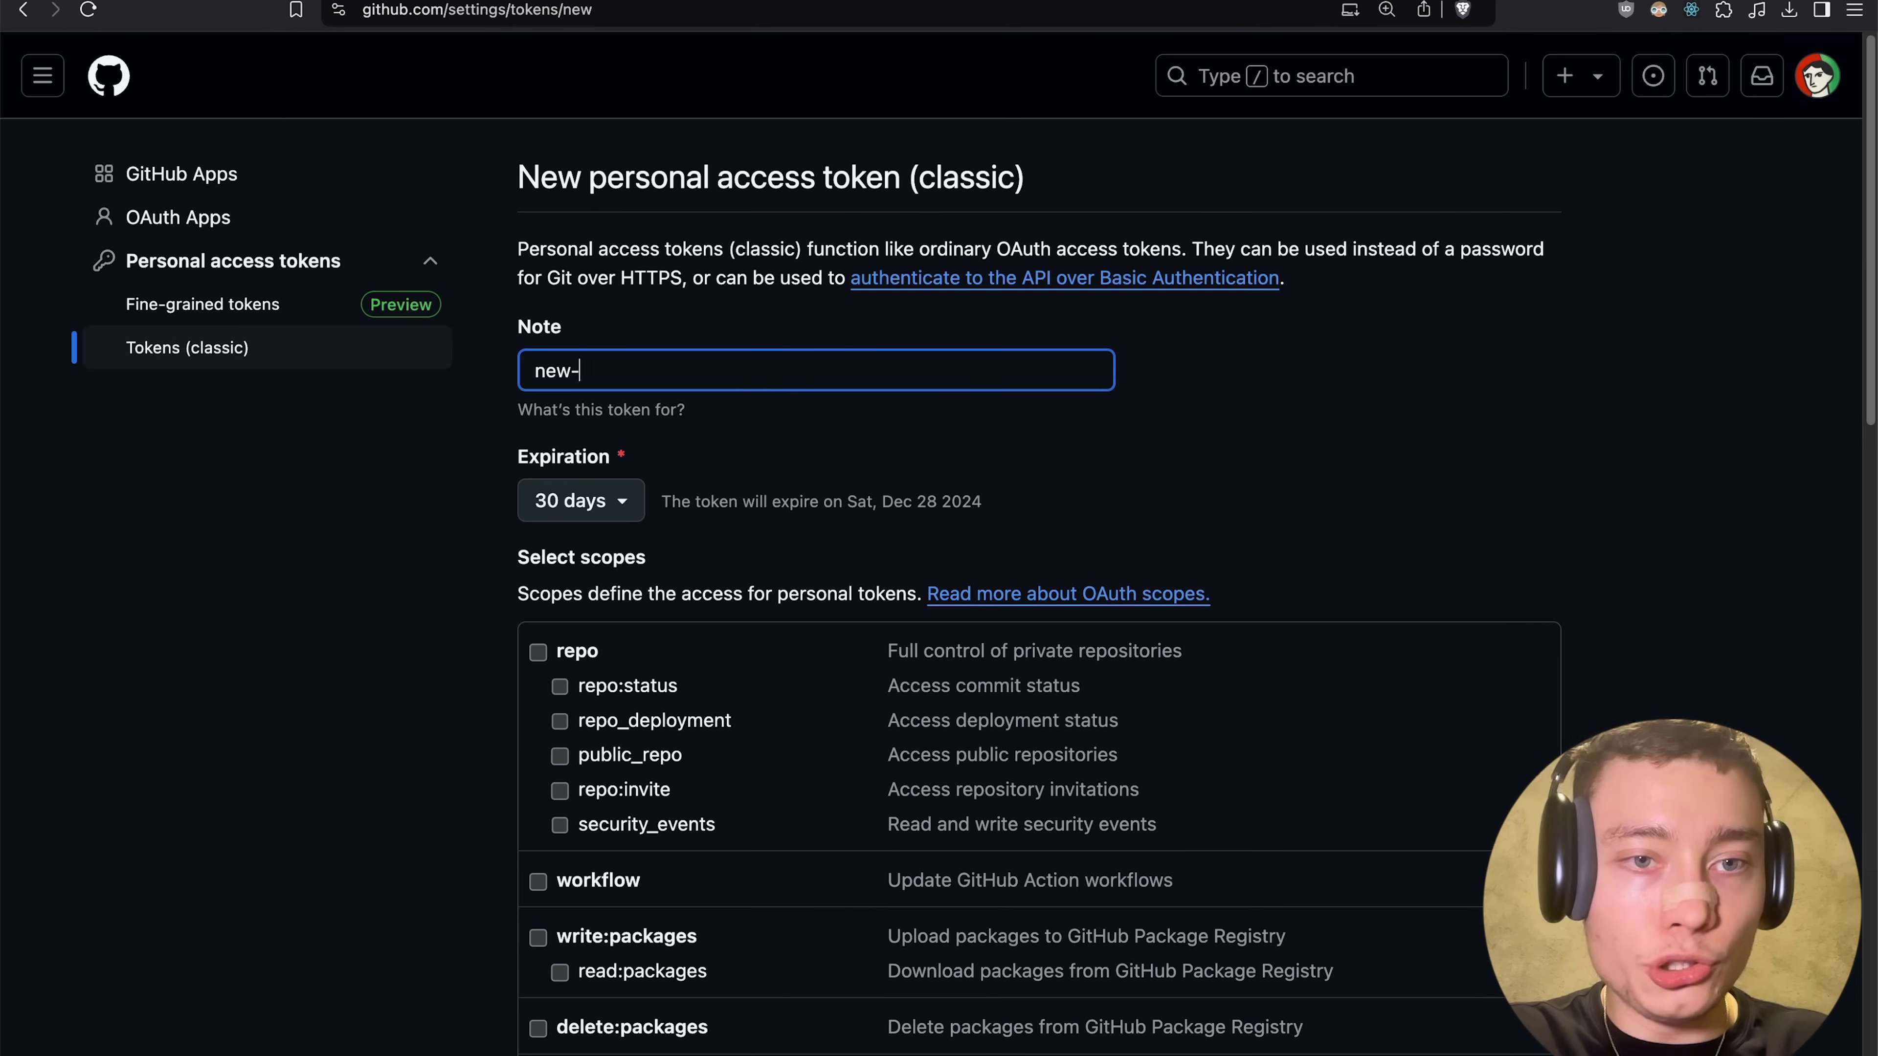
{"action": "type", "text": "society-token"}
{"action": "left_click", "coordinate": [581, 501]}
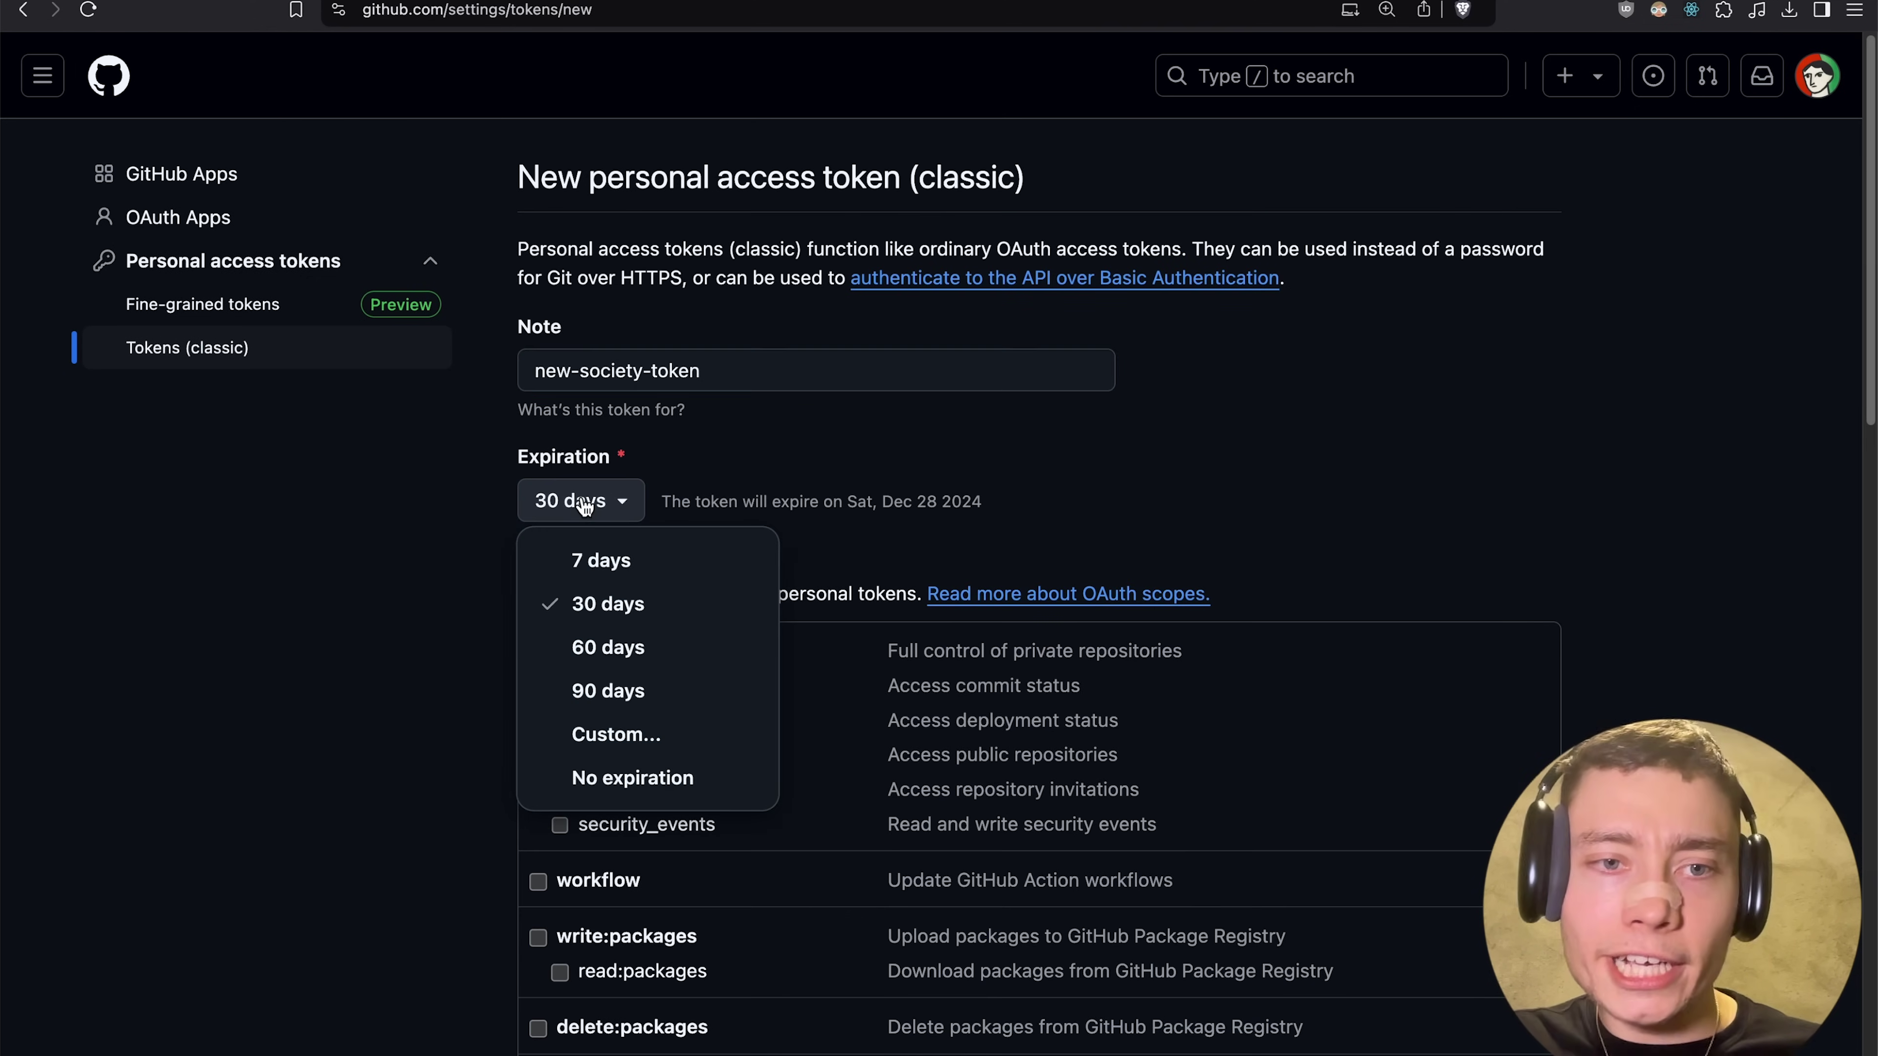
{"action": "left_click", "coordinate": [556, 555]}
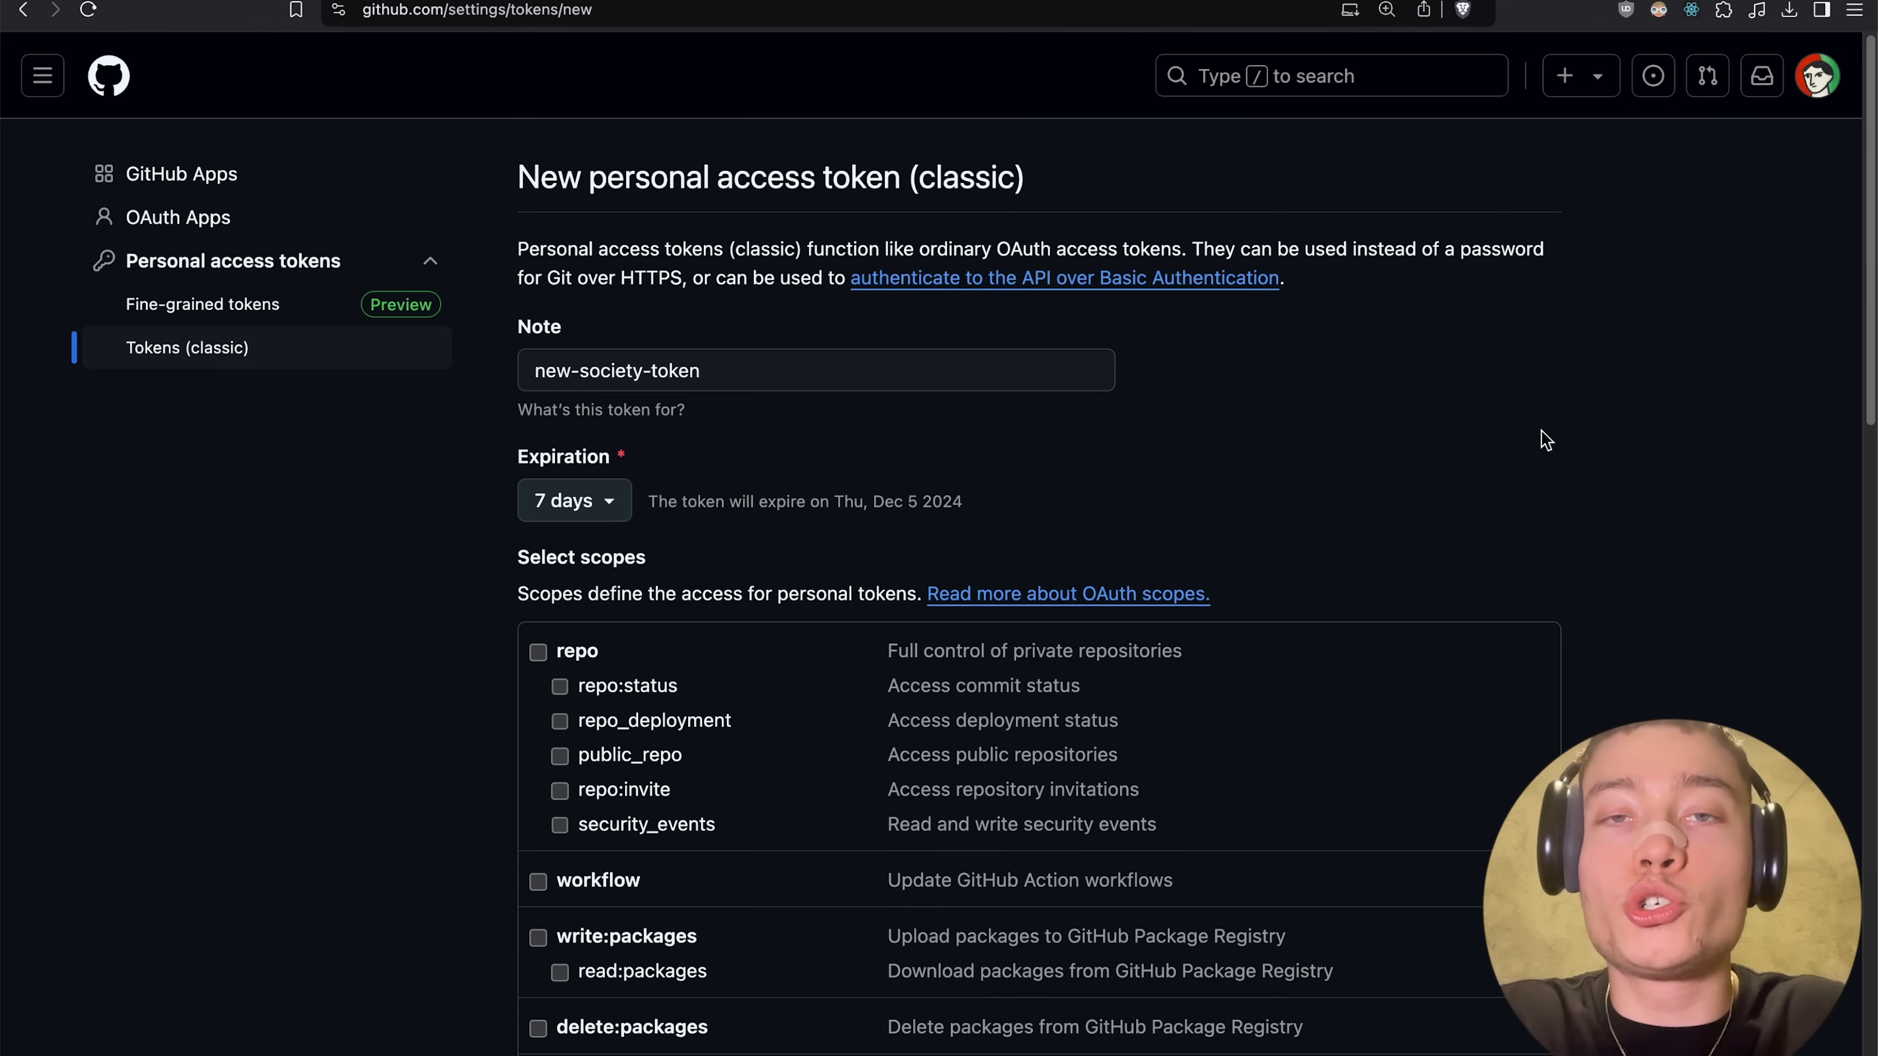
{"action": "key", "text": "super+Tab"}
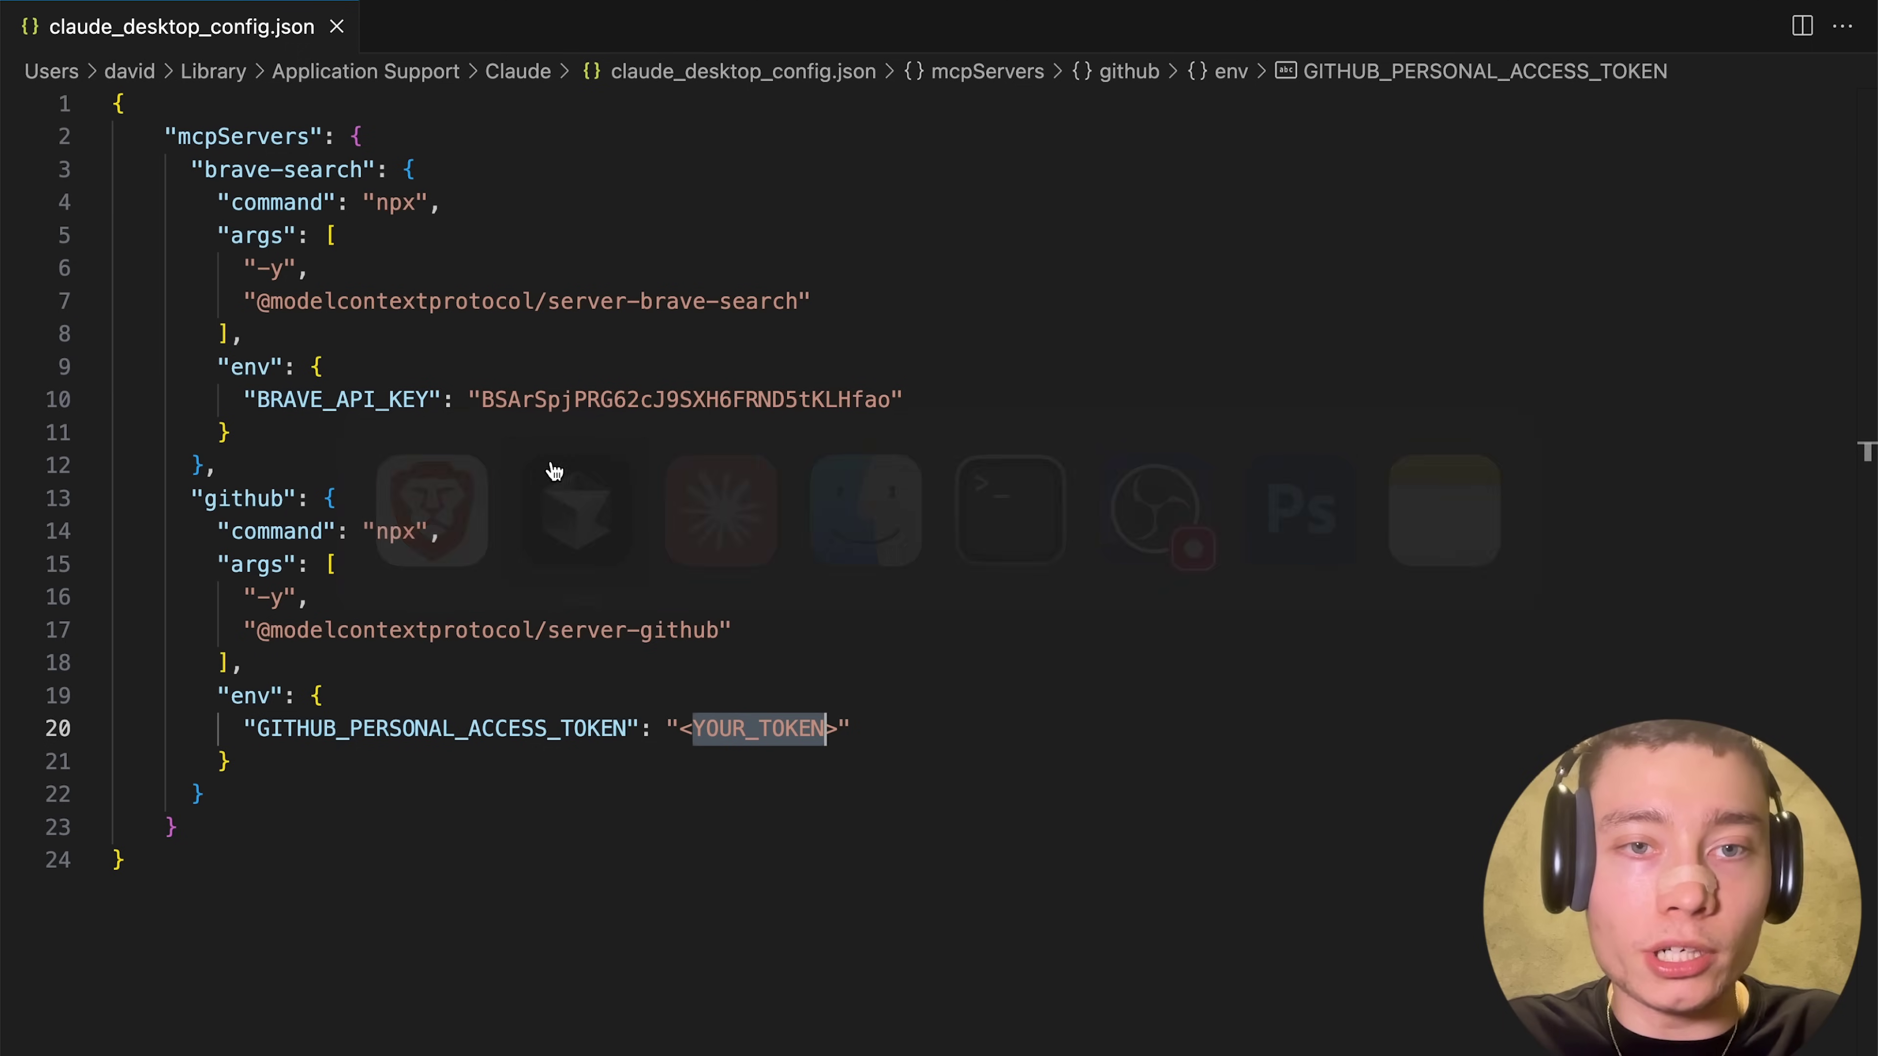
{"action": "double_click", "coordinate": [543, 398]}
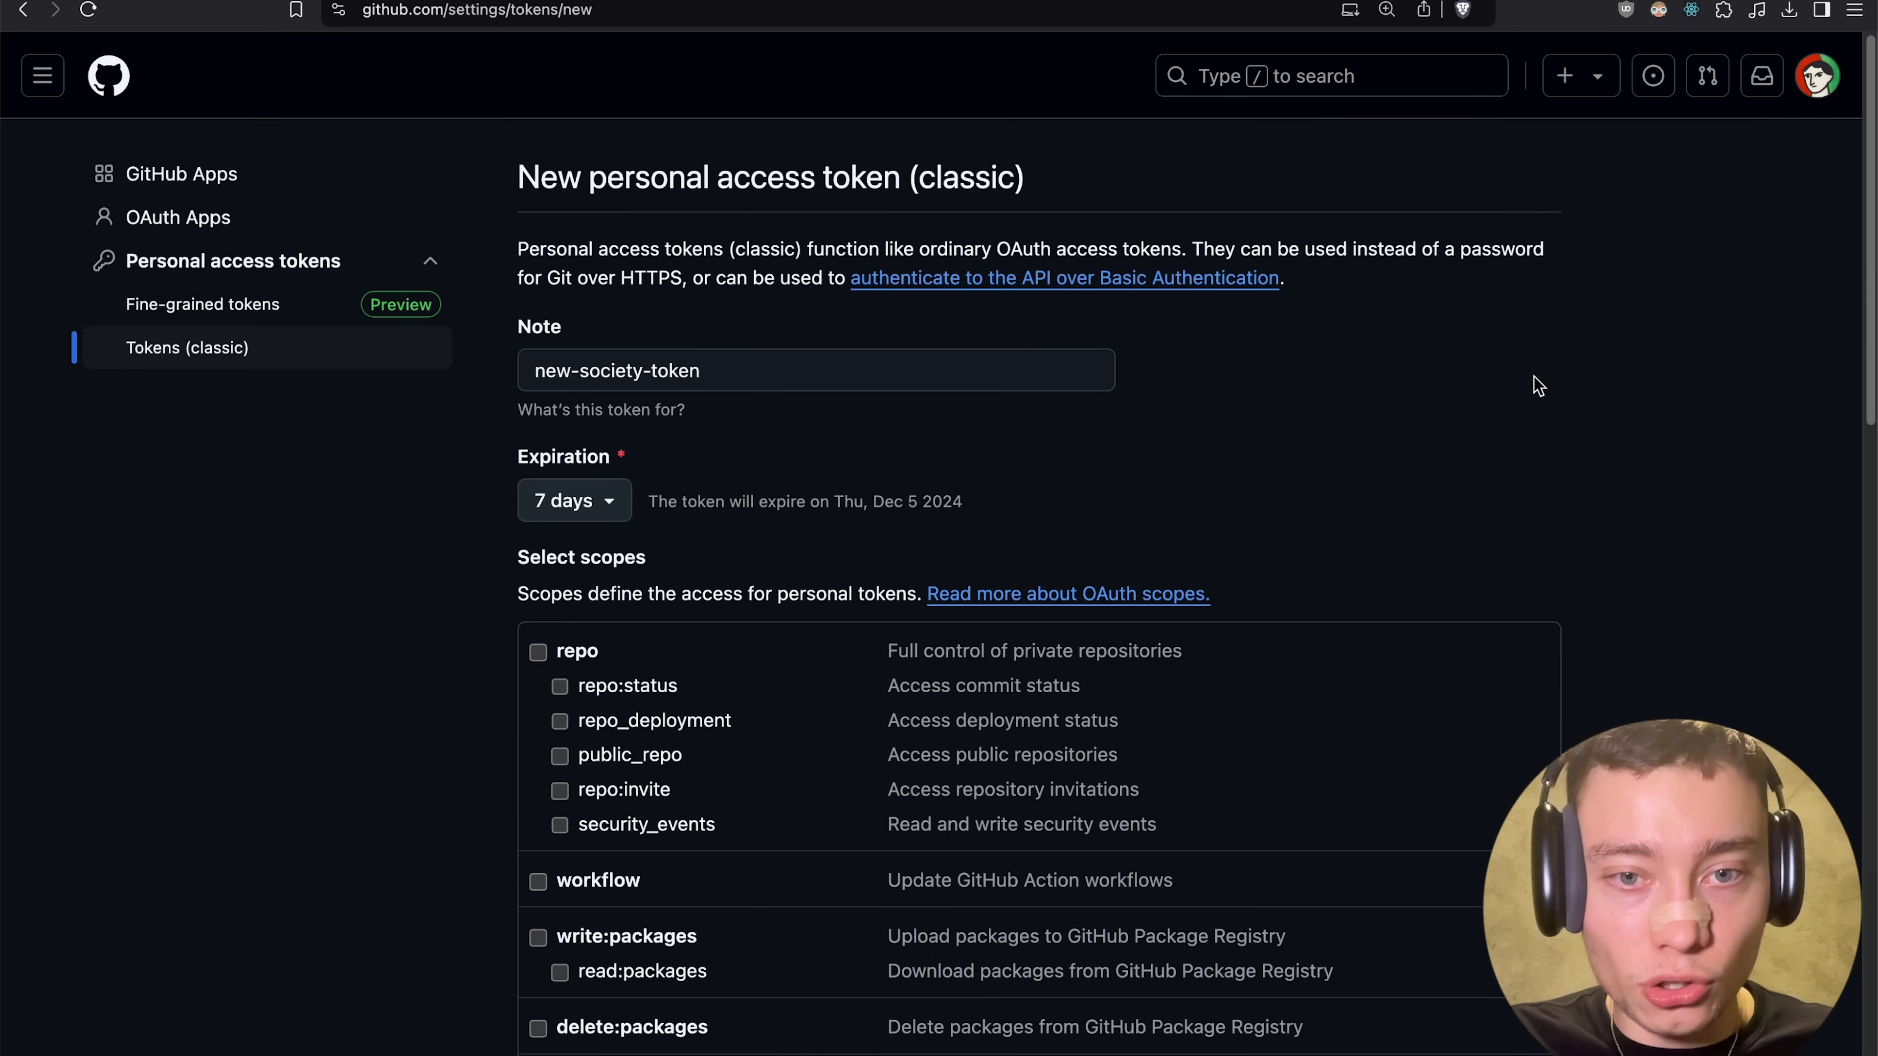
- Grant the new token the repo, write:packages and workflow scopes, leaving delete:packages unselected
{"action": "scroll", "coordinate": [1517, 377], "scroll_direction": "down", "scroll_amount": 2}
{"action": "scroll", "coordinate": [1626, 311], "scroll_direction": "down", "scroll_amount": 10}
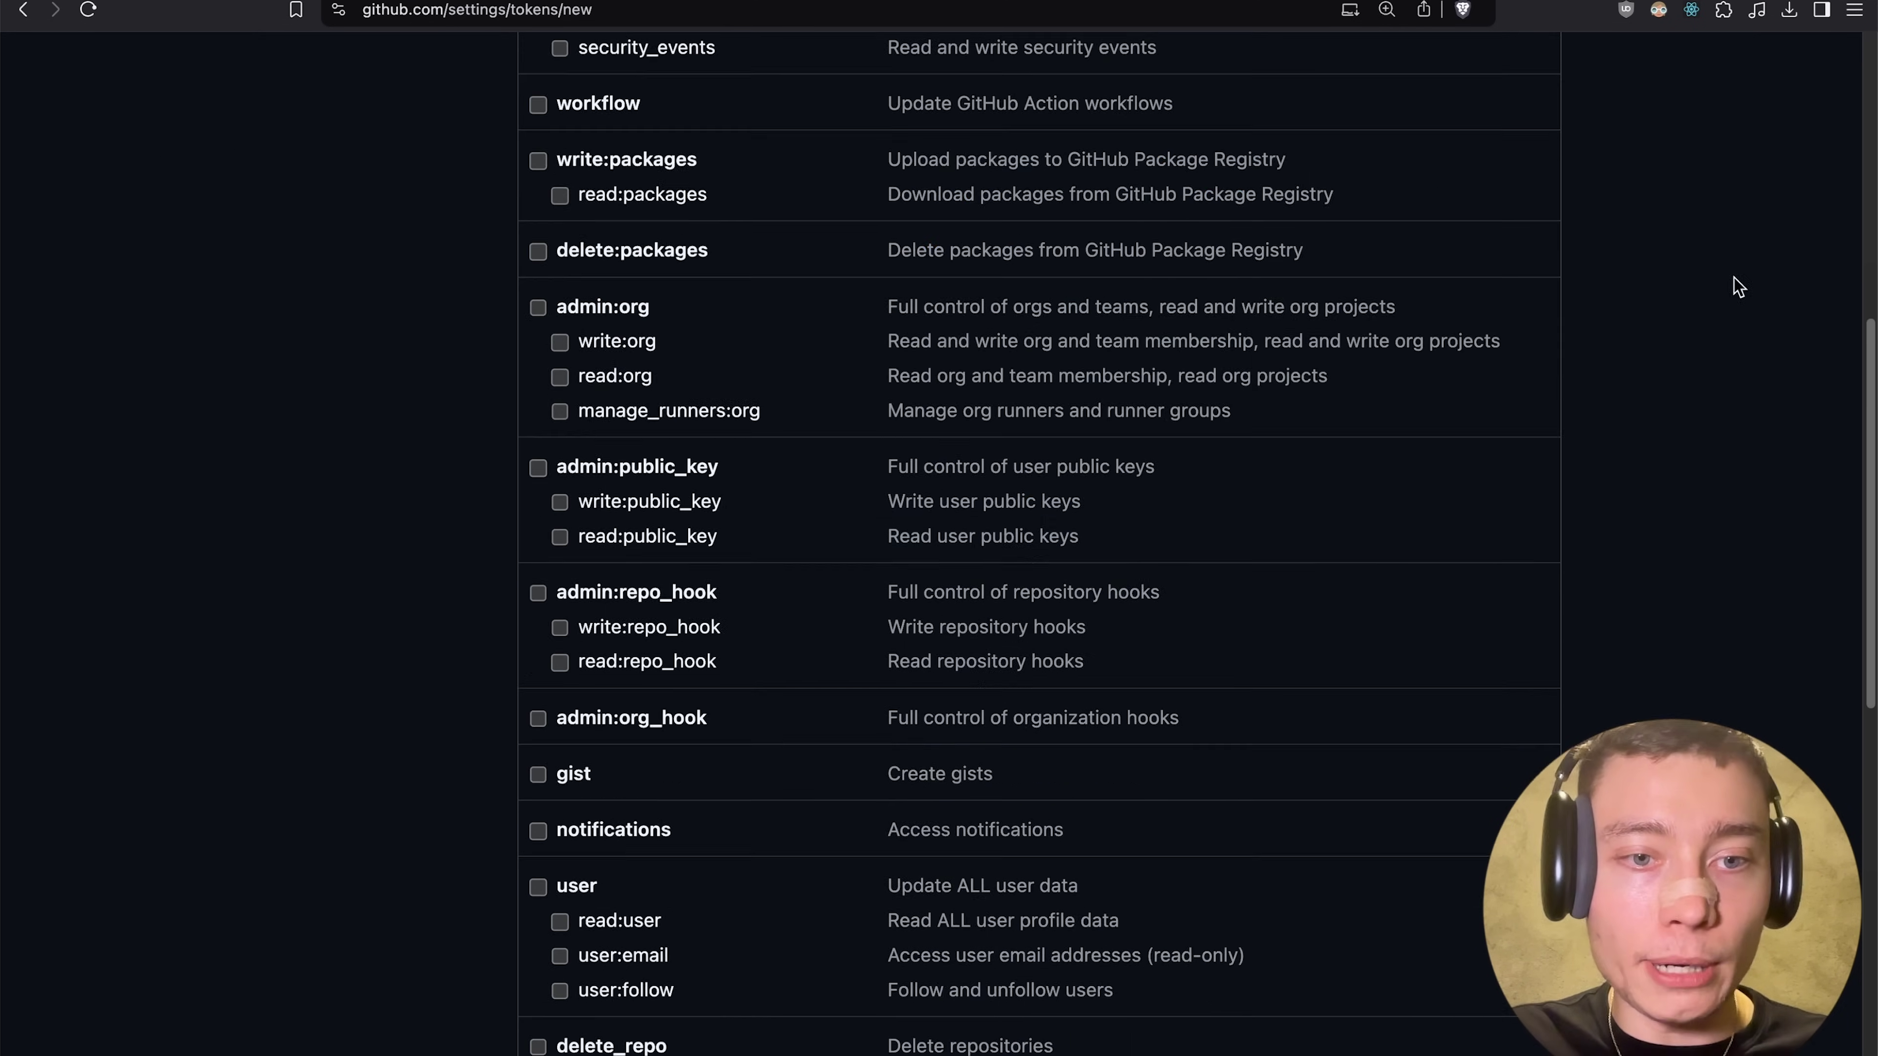
{"action": "scroll", "coordinate": [1669, 269], "scroll_direction": "up", "scroll_amount": 8}
{"action": "scroll", "coordinate": [1516, 296], "scroll_direction": "up", "scroll_amount": 5}
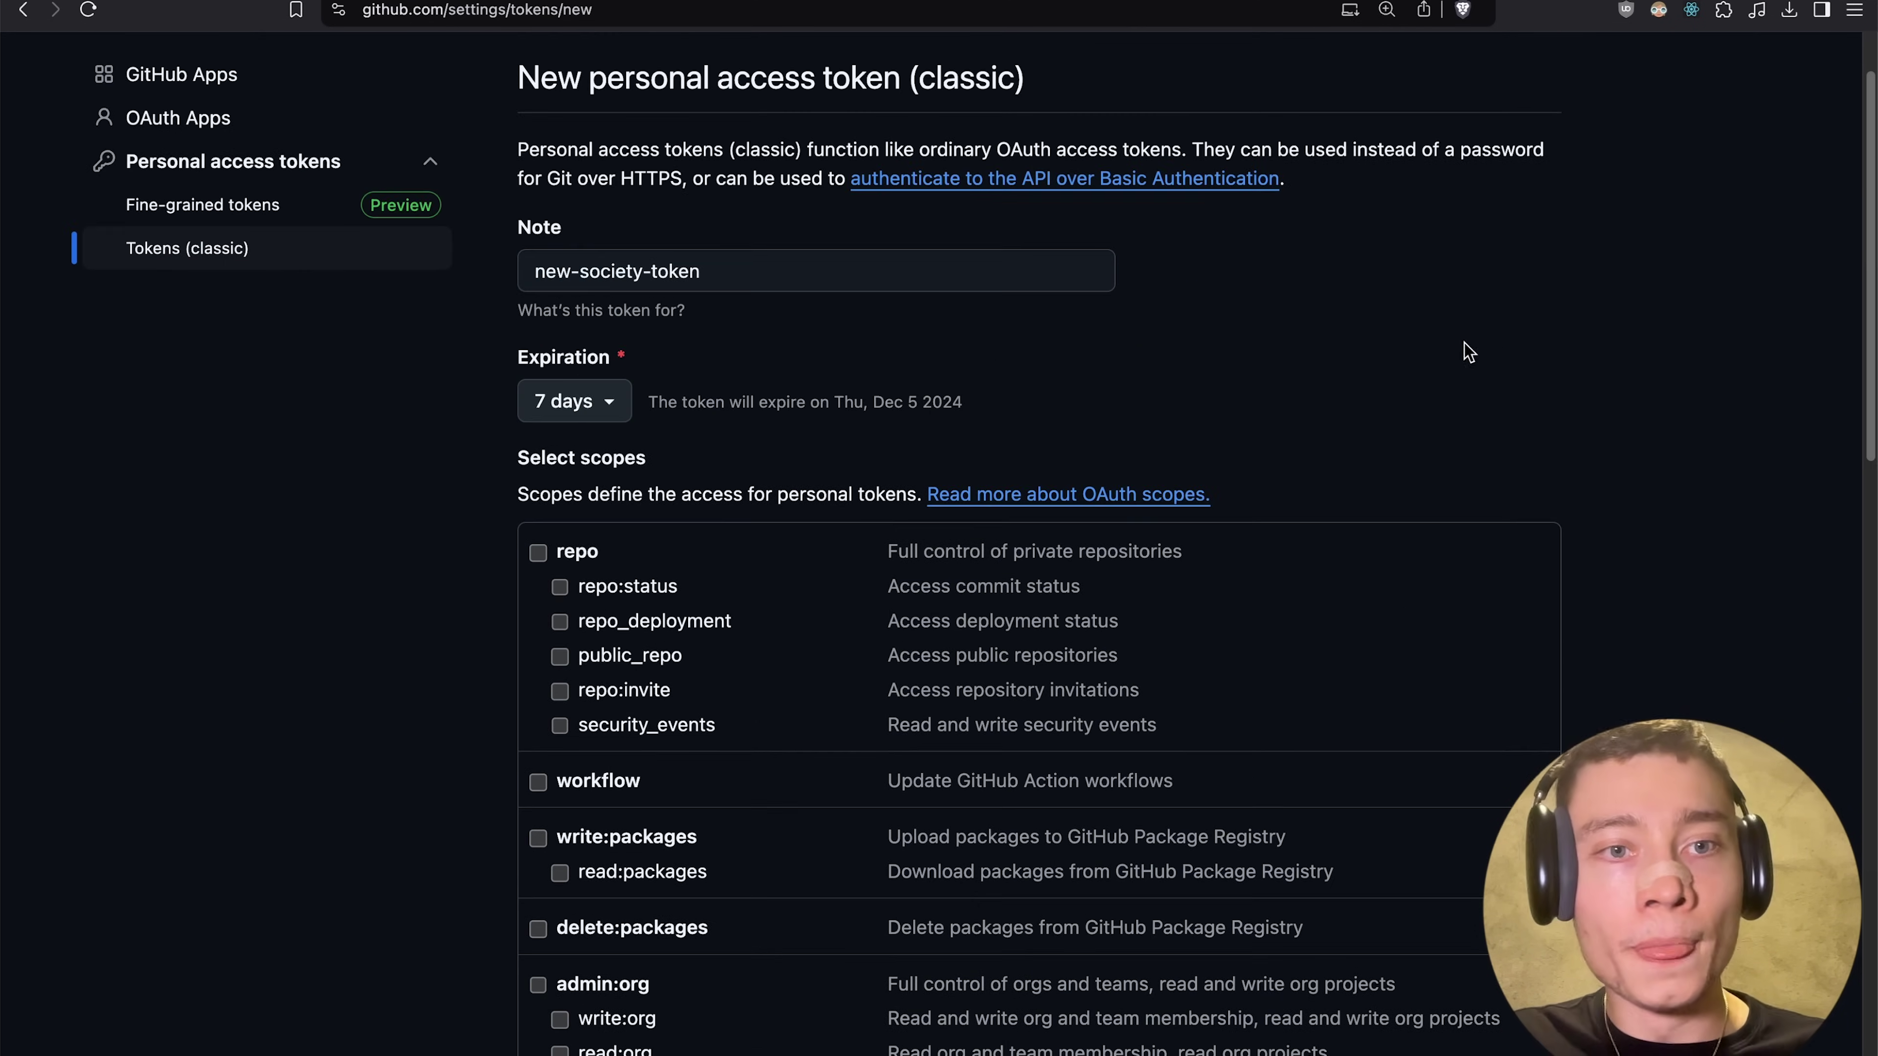
{"action": "left_click", "coordinate": [537, 549]}
{"action": "scroll", "coordinate": [865, 488], "scroll_direction": "down", "scroll_amount": 1}
{"action": "scroll", "coordinate": [857, 485], "scroll_direction": "down", "scroll_amount": 4}
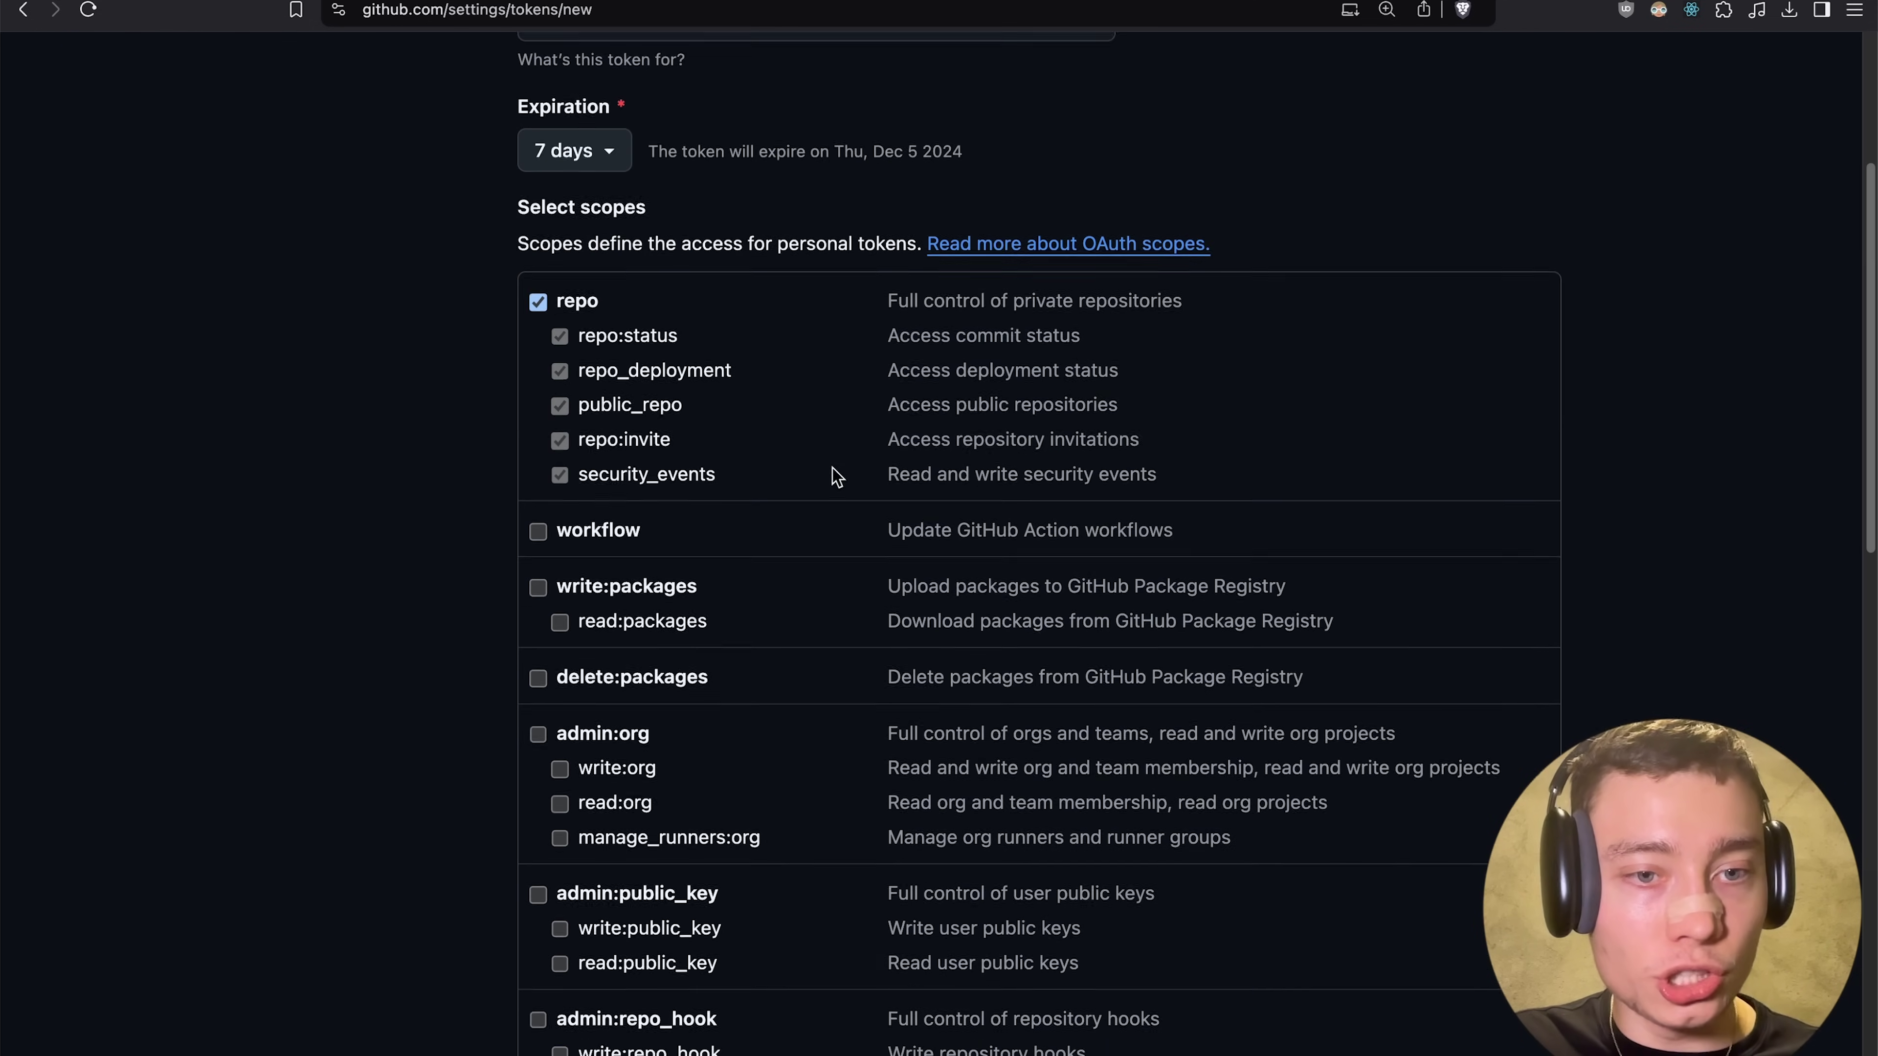
{"action": "left_click", "coordinate": [538, 543]}
{"action": "scroll", "coordinate": [845, 476], "scroll_direction": "down", "scroll_amount": 1}
{"action": "scroll", "coordinate": [813, 473], "scroll_direction": "down", "scroll_amount": 2}
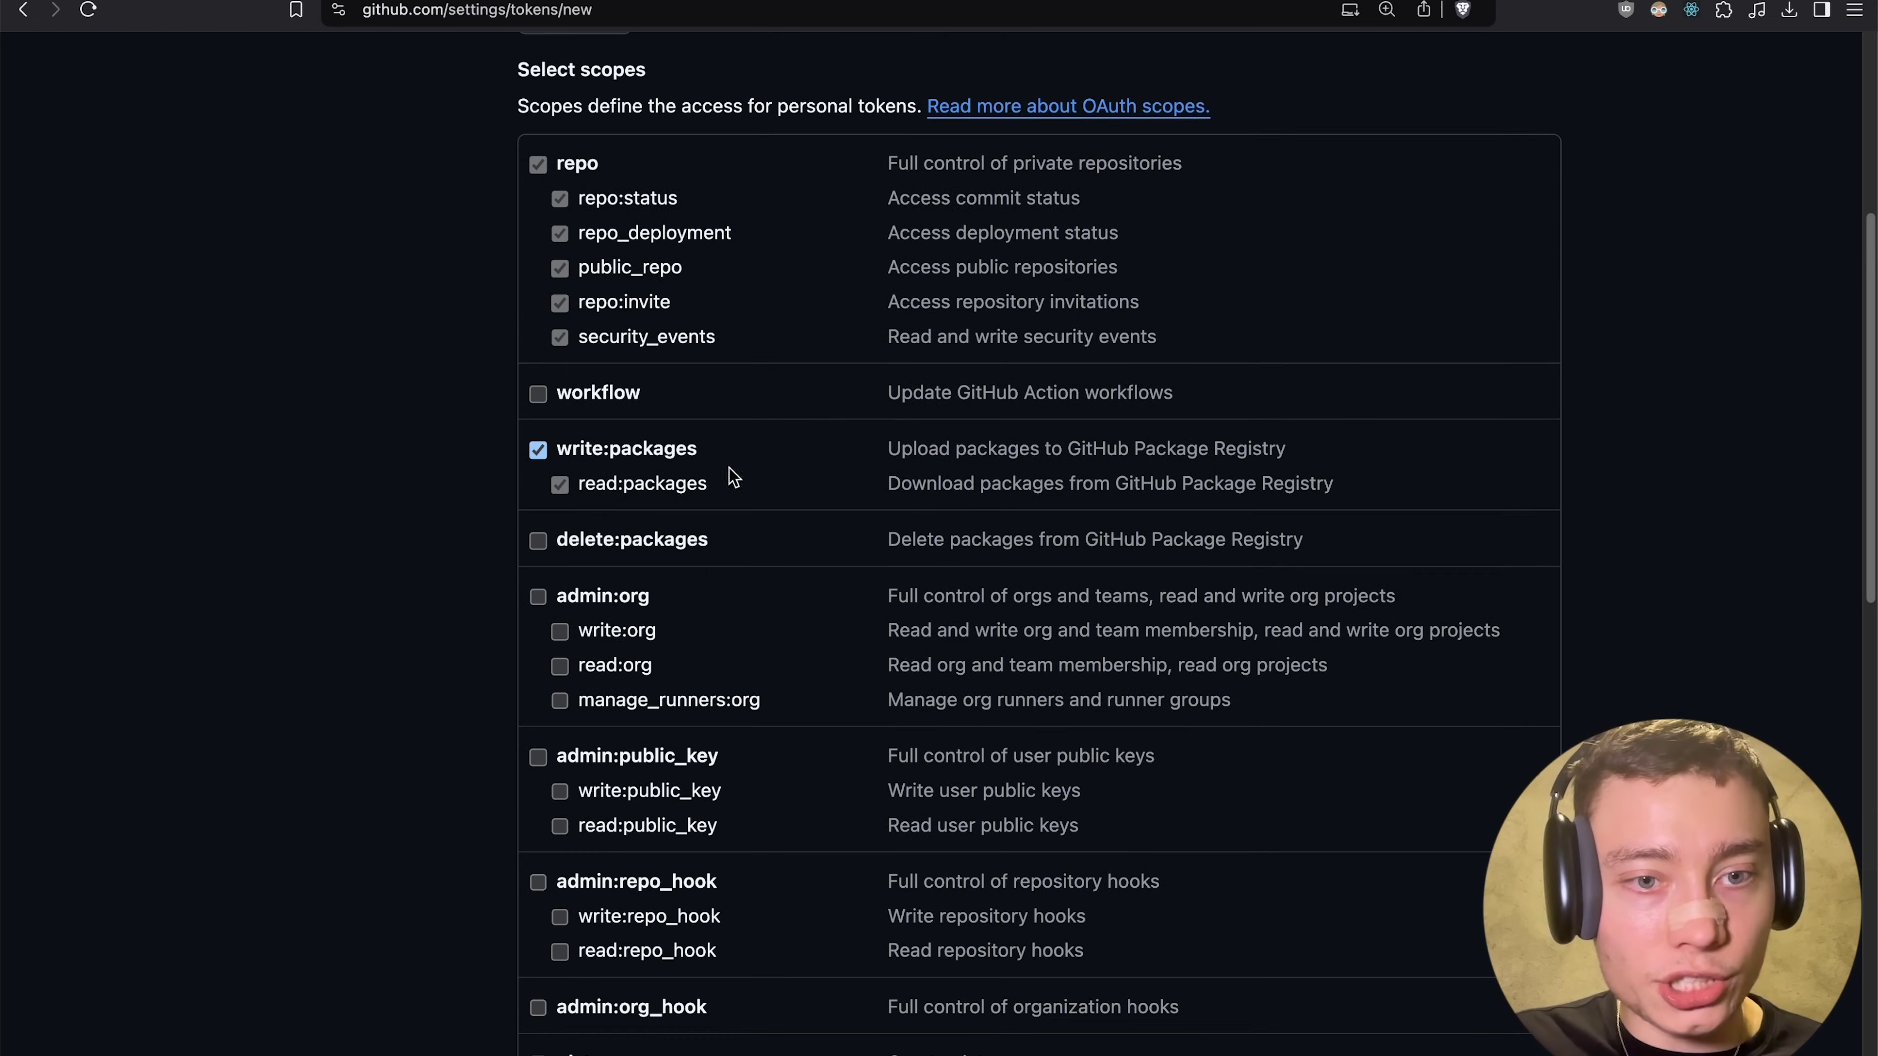
{"action": "scroll", "coordinate": [665, 444], "scroll_direction": "down", "scroll_amount": 1}
{"action": "left_click", "coordinate": [538, 373]}
{"action": "left_click", "coordinate": [539, 520]}
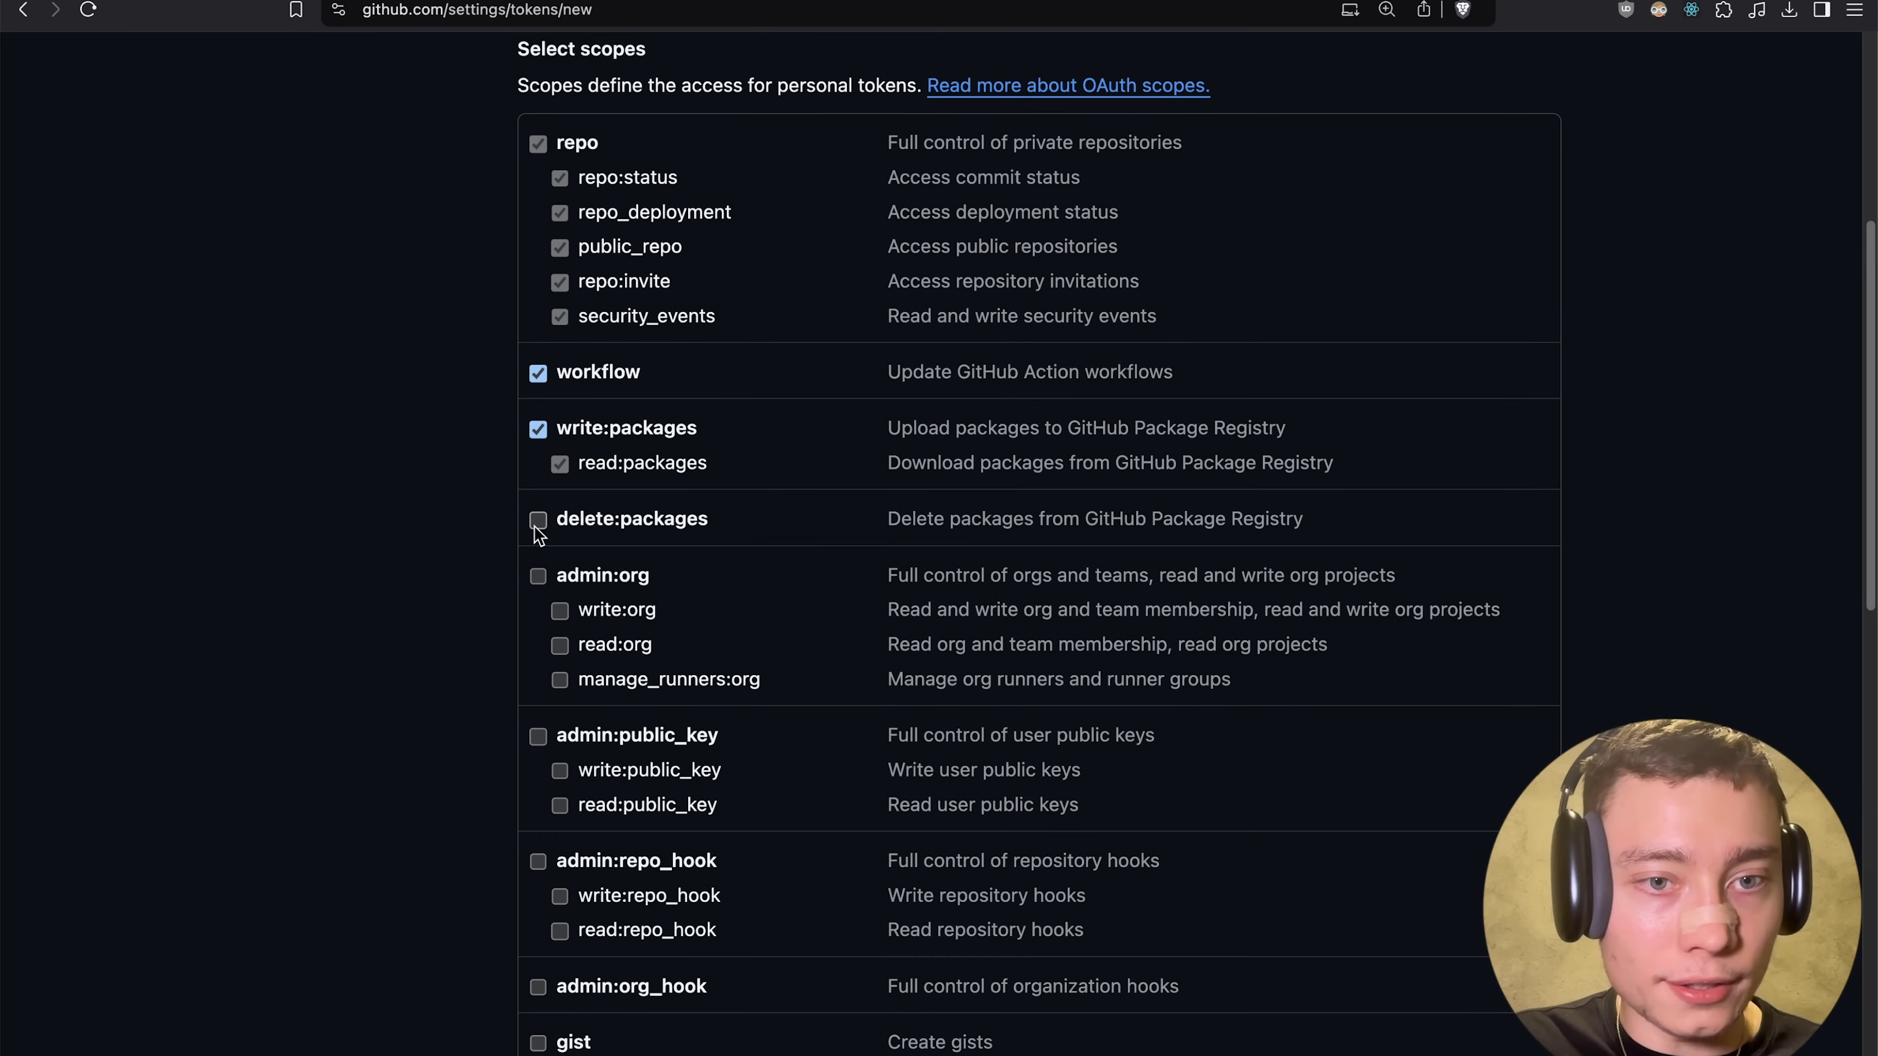
{"action": "scroll", "coordinate": [678, 486], "scroll_direction": "down", "scroll_amount": 1}
{"action": "left_click", "coordinate": [560, 481]}
{"action": "scroll", "coordinate": [560, 481], "scroll_direction": "down", "scroll_amount": 3}
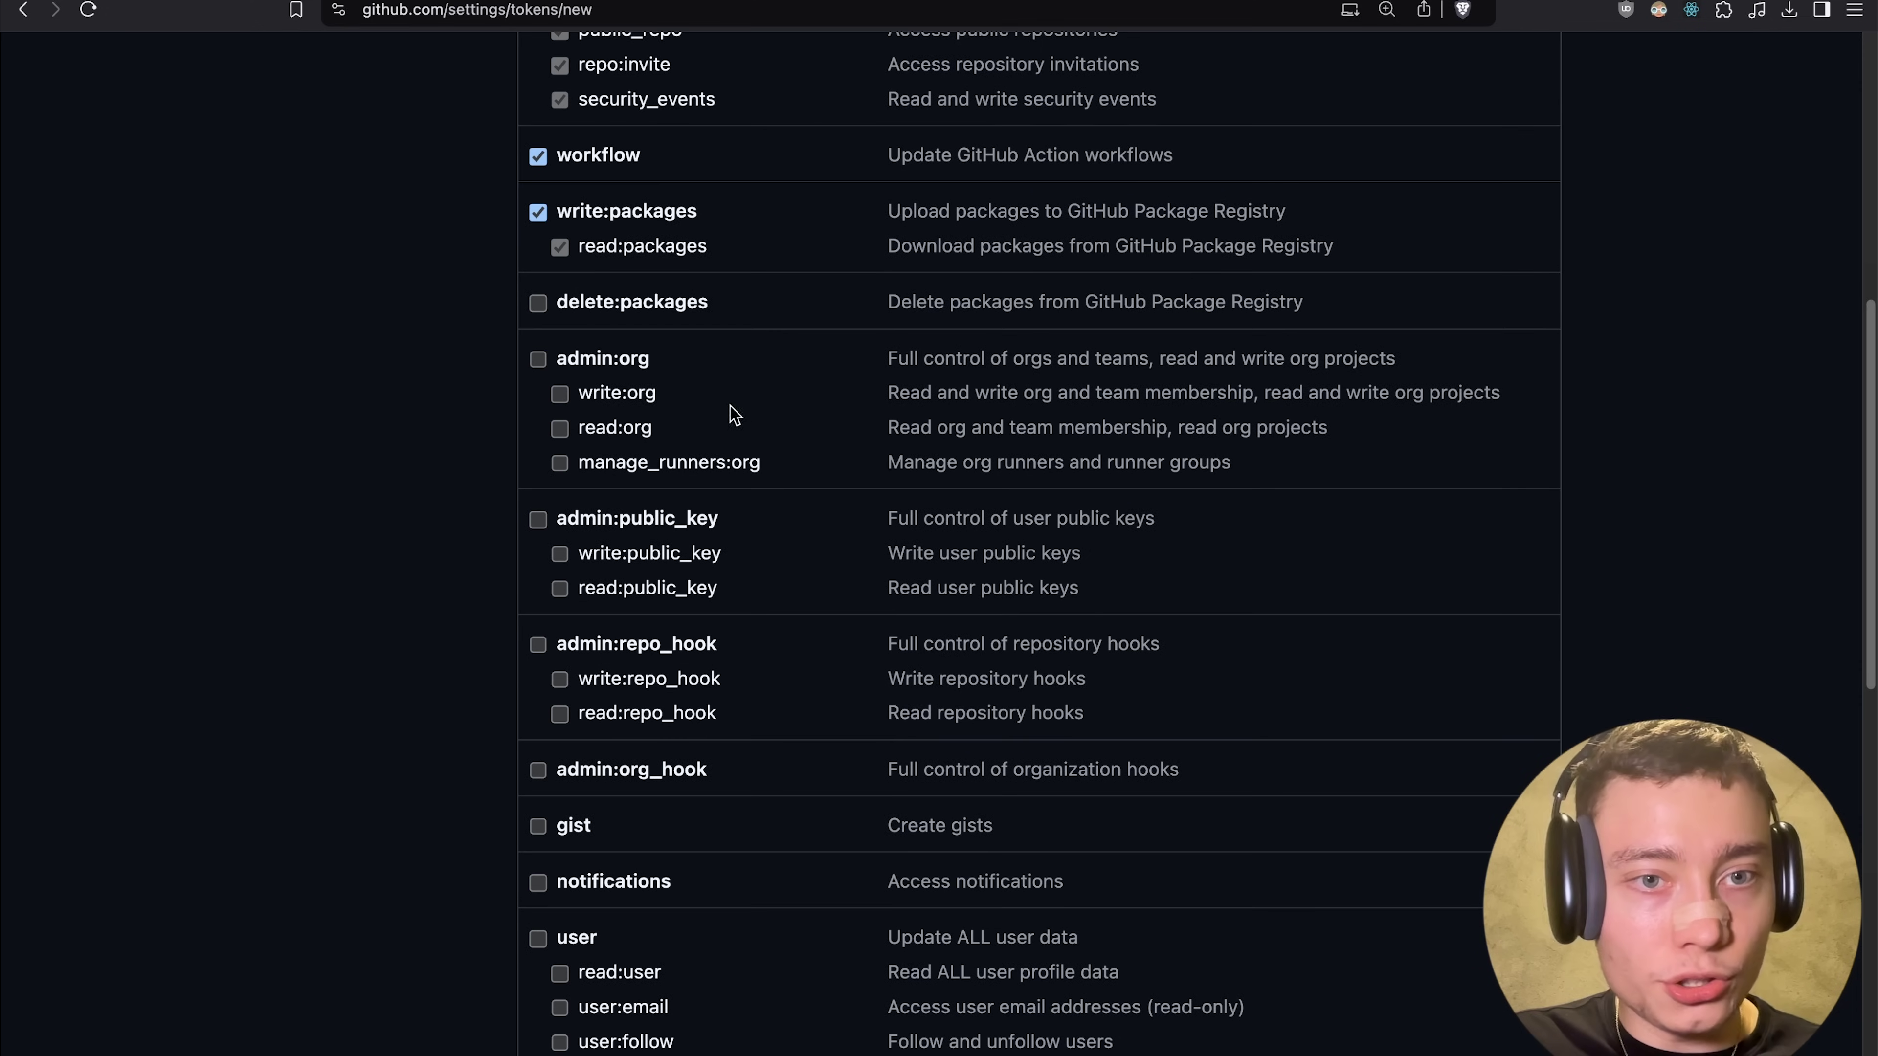
- Add the admin:org, admin:public_key, admin:repo_hook and user scopes to the token
{"action": "left_click", "coordinate": [539, 361]}
{"action": "scroll", "coordinate": [592, 413], "scroll_direction": "down", "scroll_amount": 1}
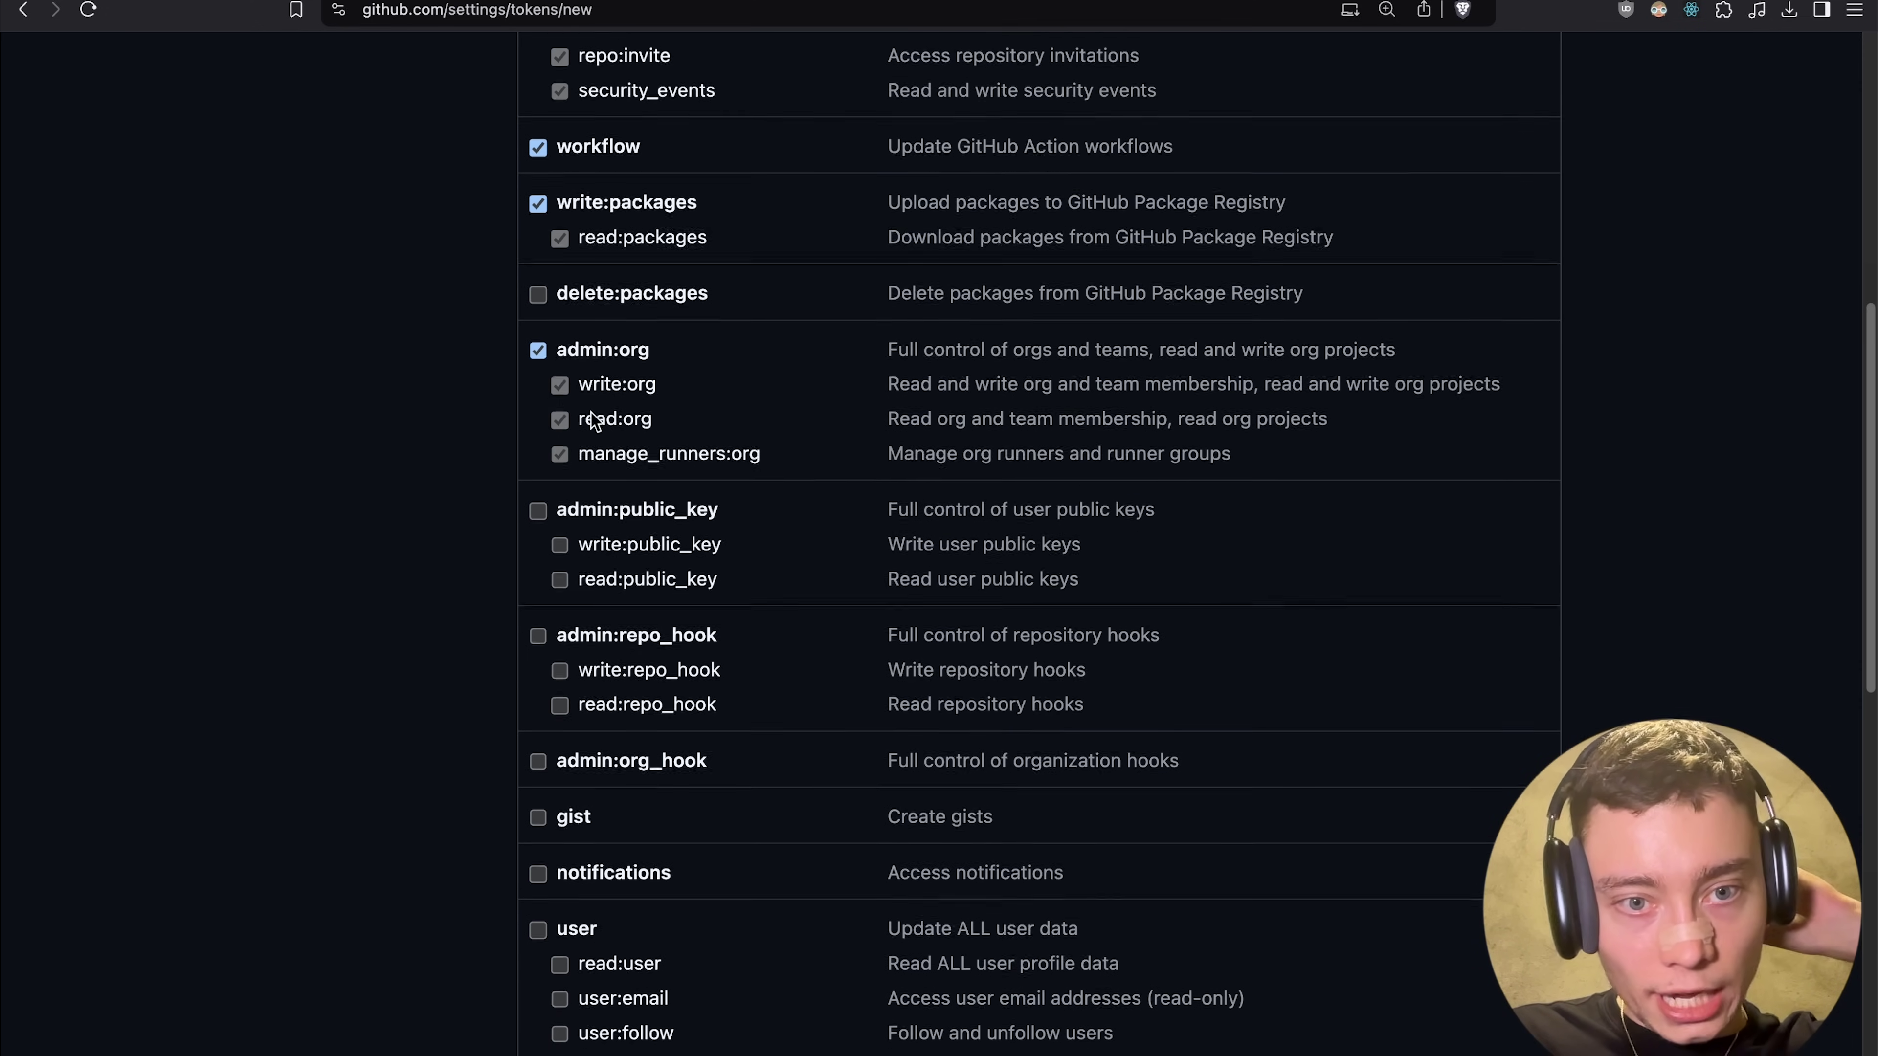
{"action": "left_click", "coordinate": [538, 476]}
{"action": "left_click", "coordinate": [539, 609]}
{"action": "scroll", "coordinate": [554, 435], "scroll_direction": "down", "scroll_amount": 7}
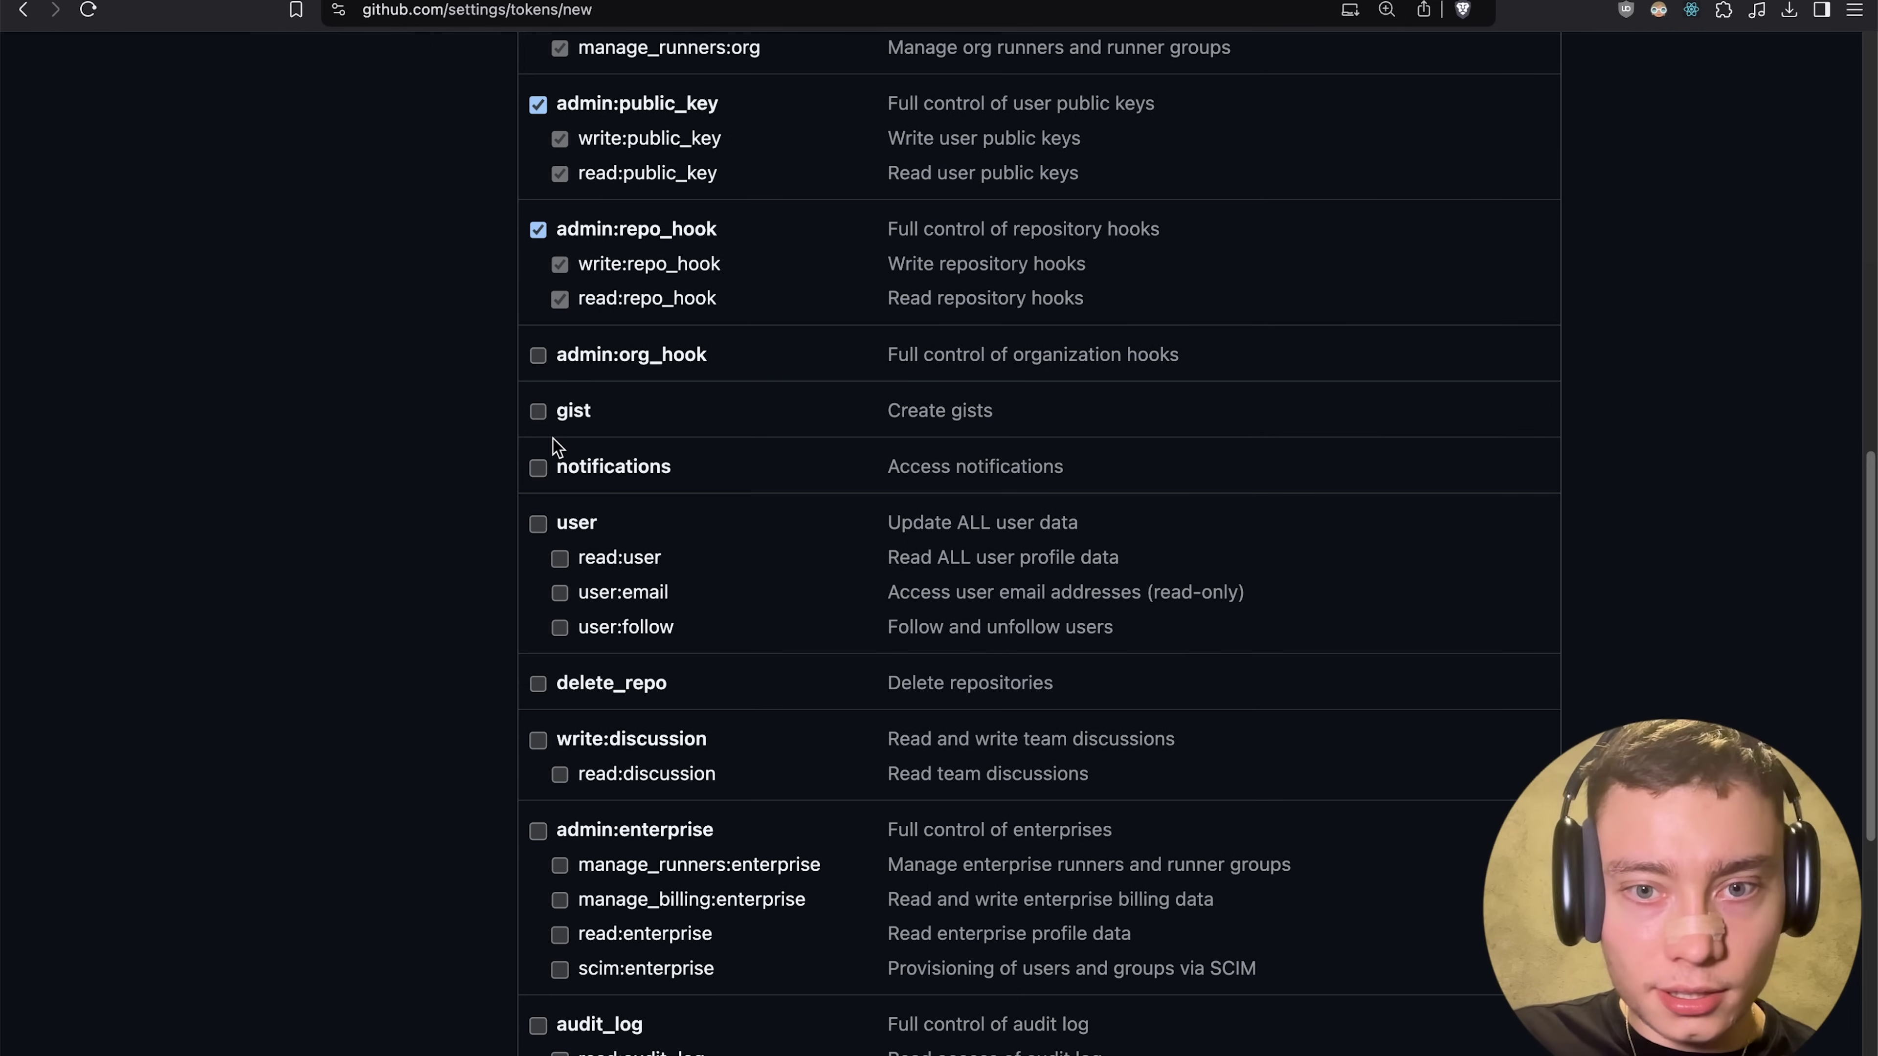
{"action": "scroll", "coordinate": [554, 456], "scroll_direction": "down", "scroll_amount": 1}
{"action": "left_click", "coordinate": [555, 491]}
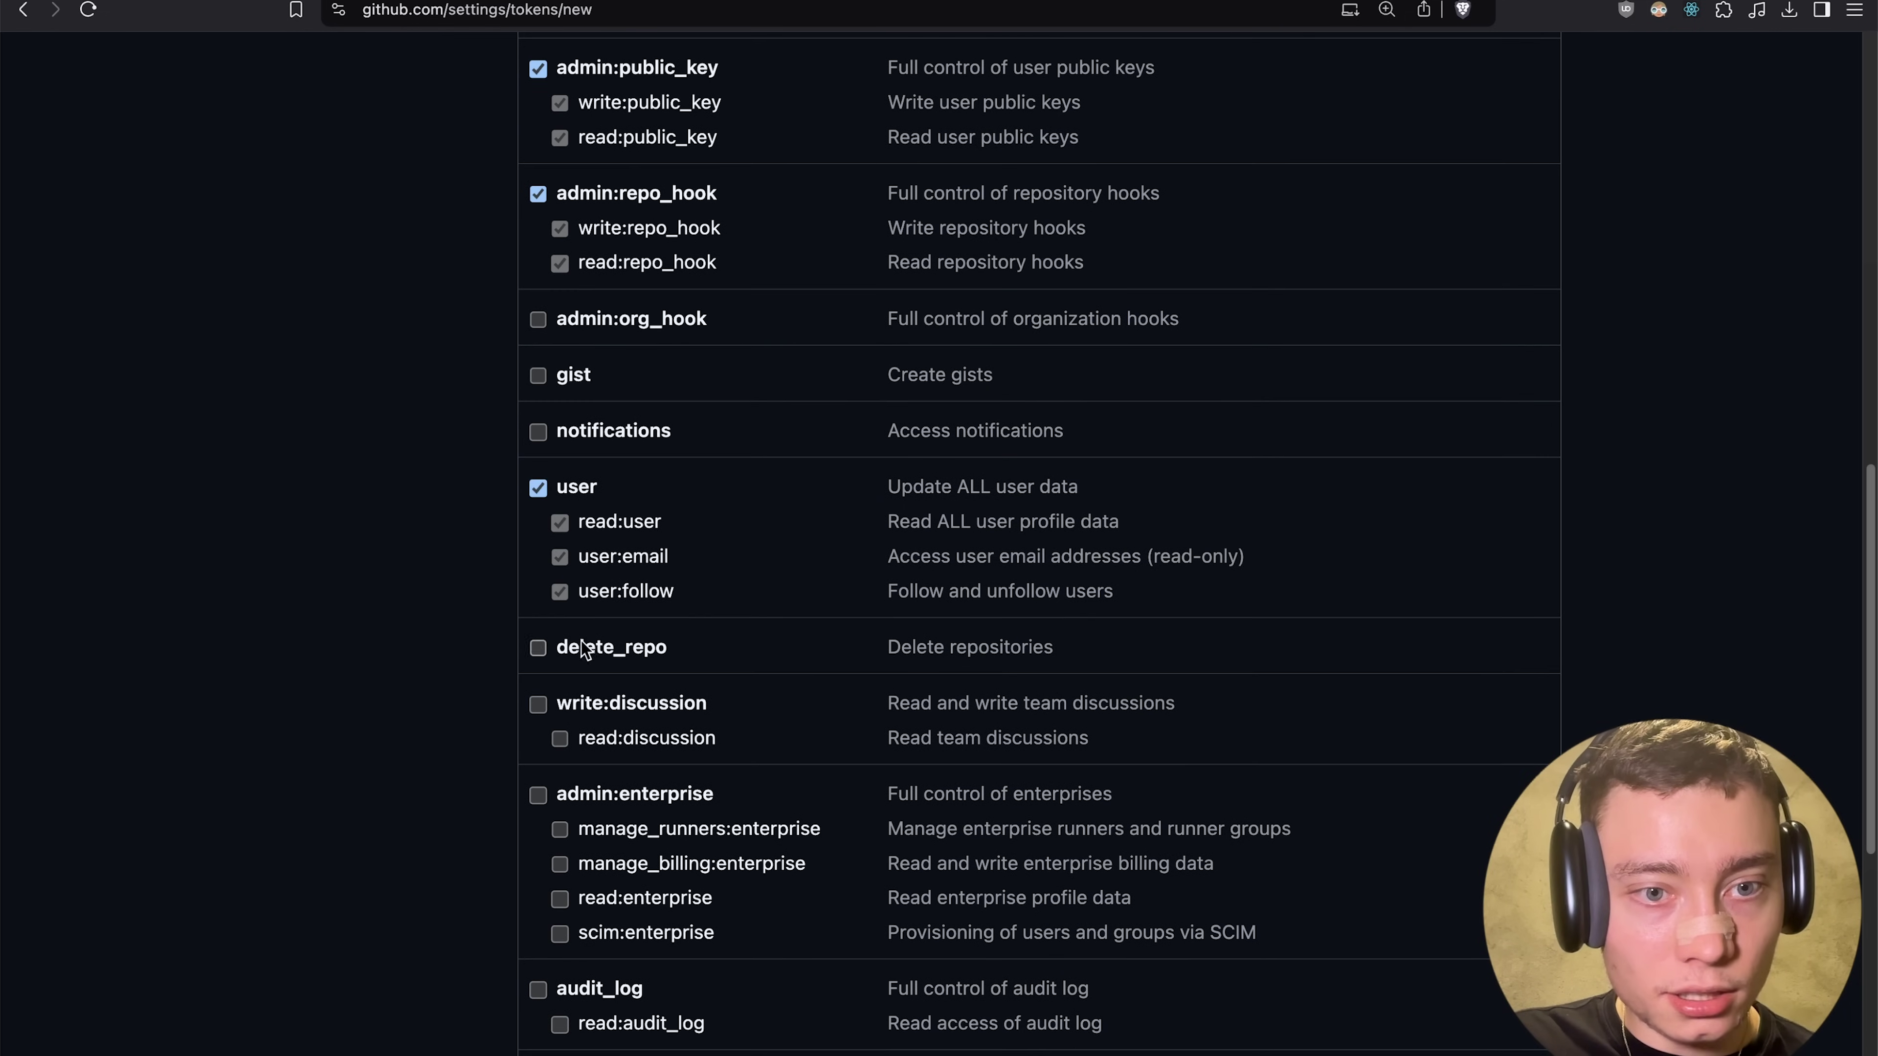
- Add the admin:enterprise, admin:gpg_key and codespace scopes and generate the token
{"action": "scroll", "coordinate": [732, 562], "scroll_direction": "down", "scroll_amount": 1}
{"action": "scroll", "coordinate": [733, 518], "scroll_direction": "down", "scroll_amount": 10}
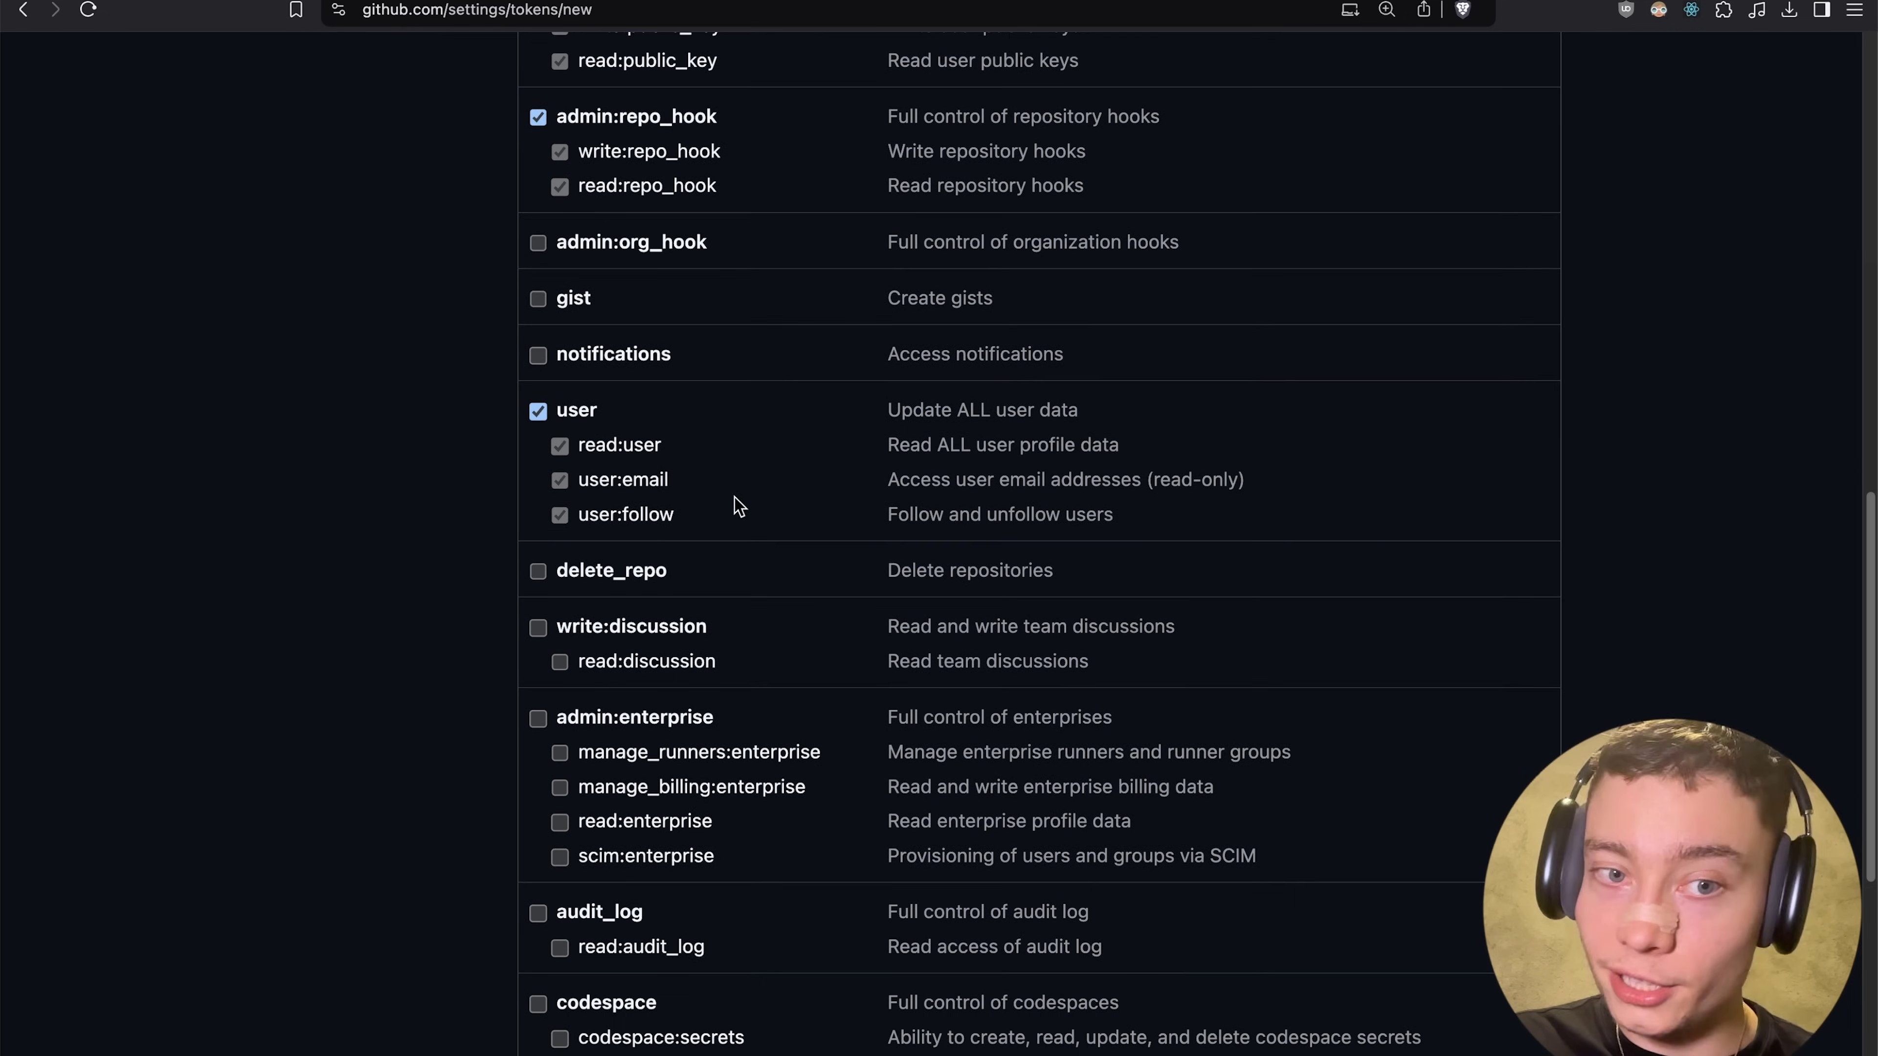
{"action": "left_click", "coordinate": [539, 382]}
{"action": "scroll", "coordinate": [643, 399], "scroll_direction": "down", "scroll_amount": 5}
{"action": "scroll", "coordinate": [628, 414], "scroll_direction": "down", "scroll_amount": 1}
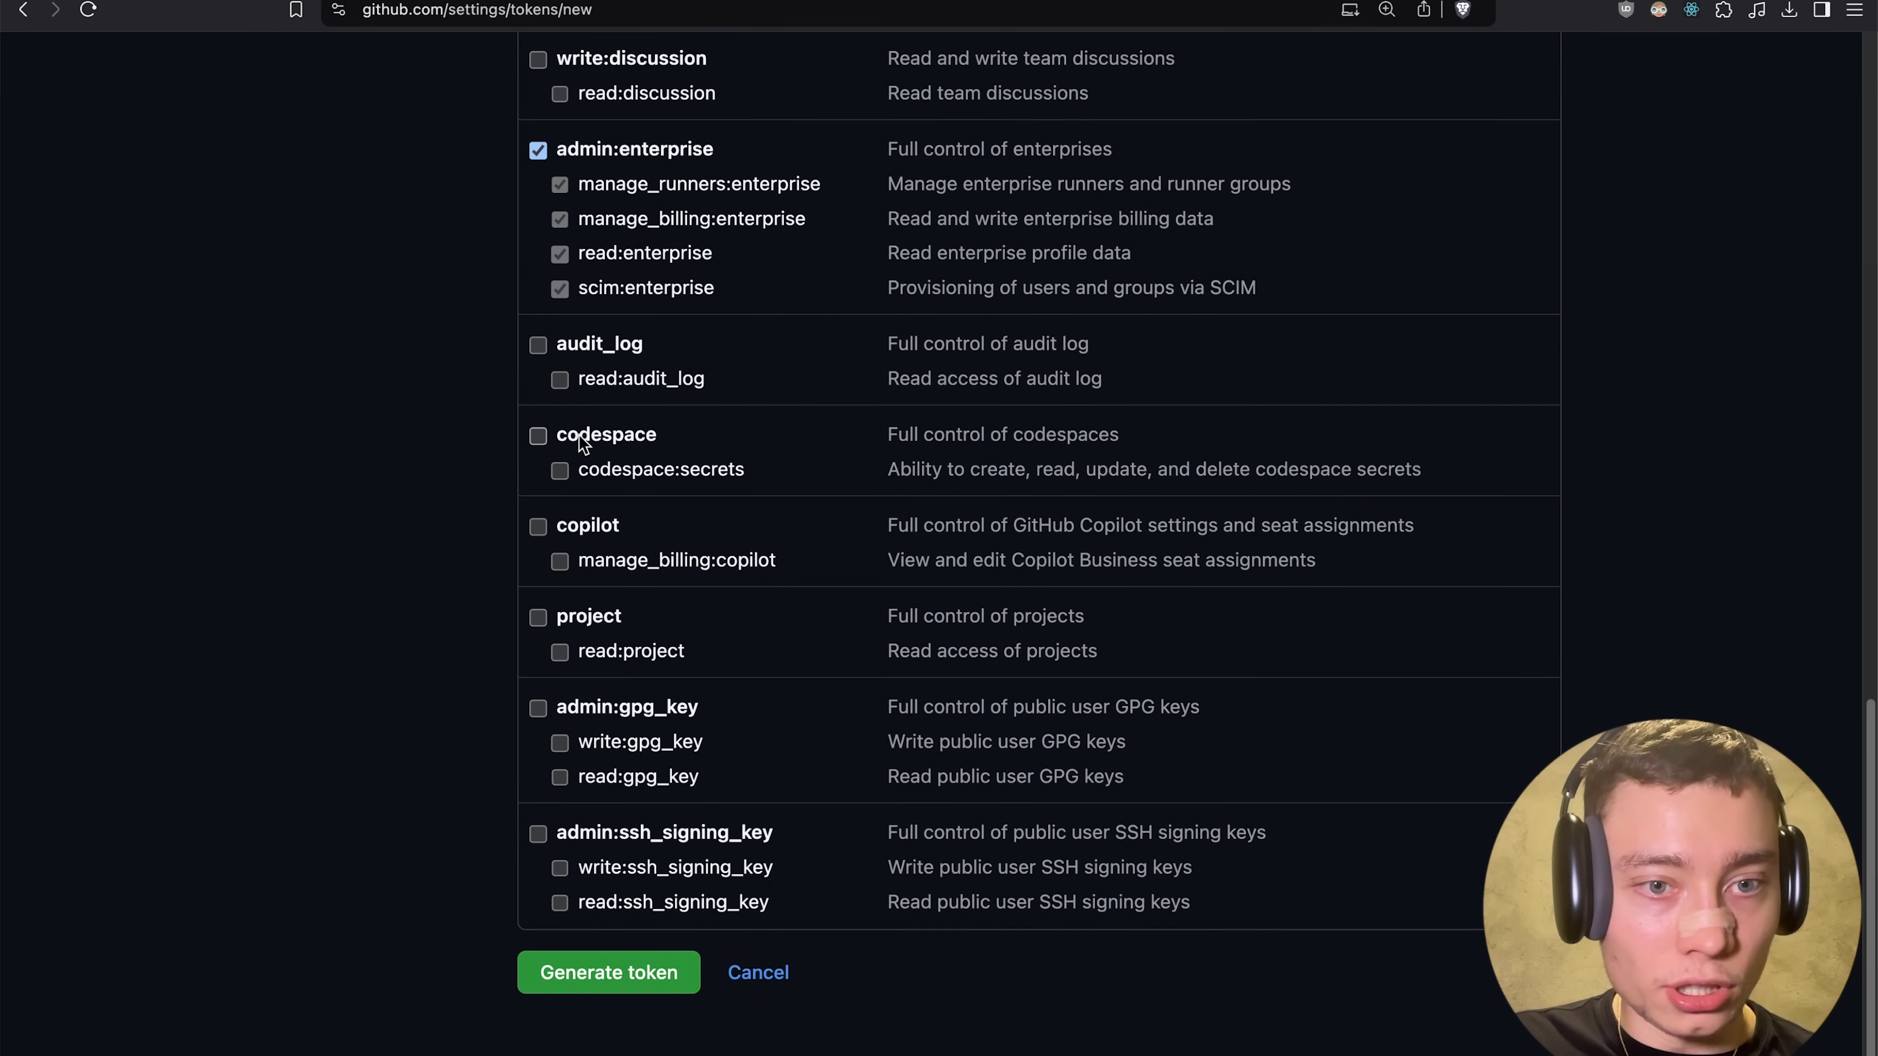
{"action": "left_click", "coordinate": [538, 708]}
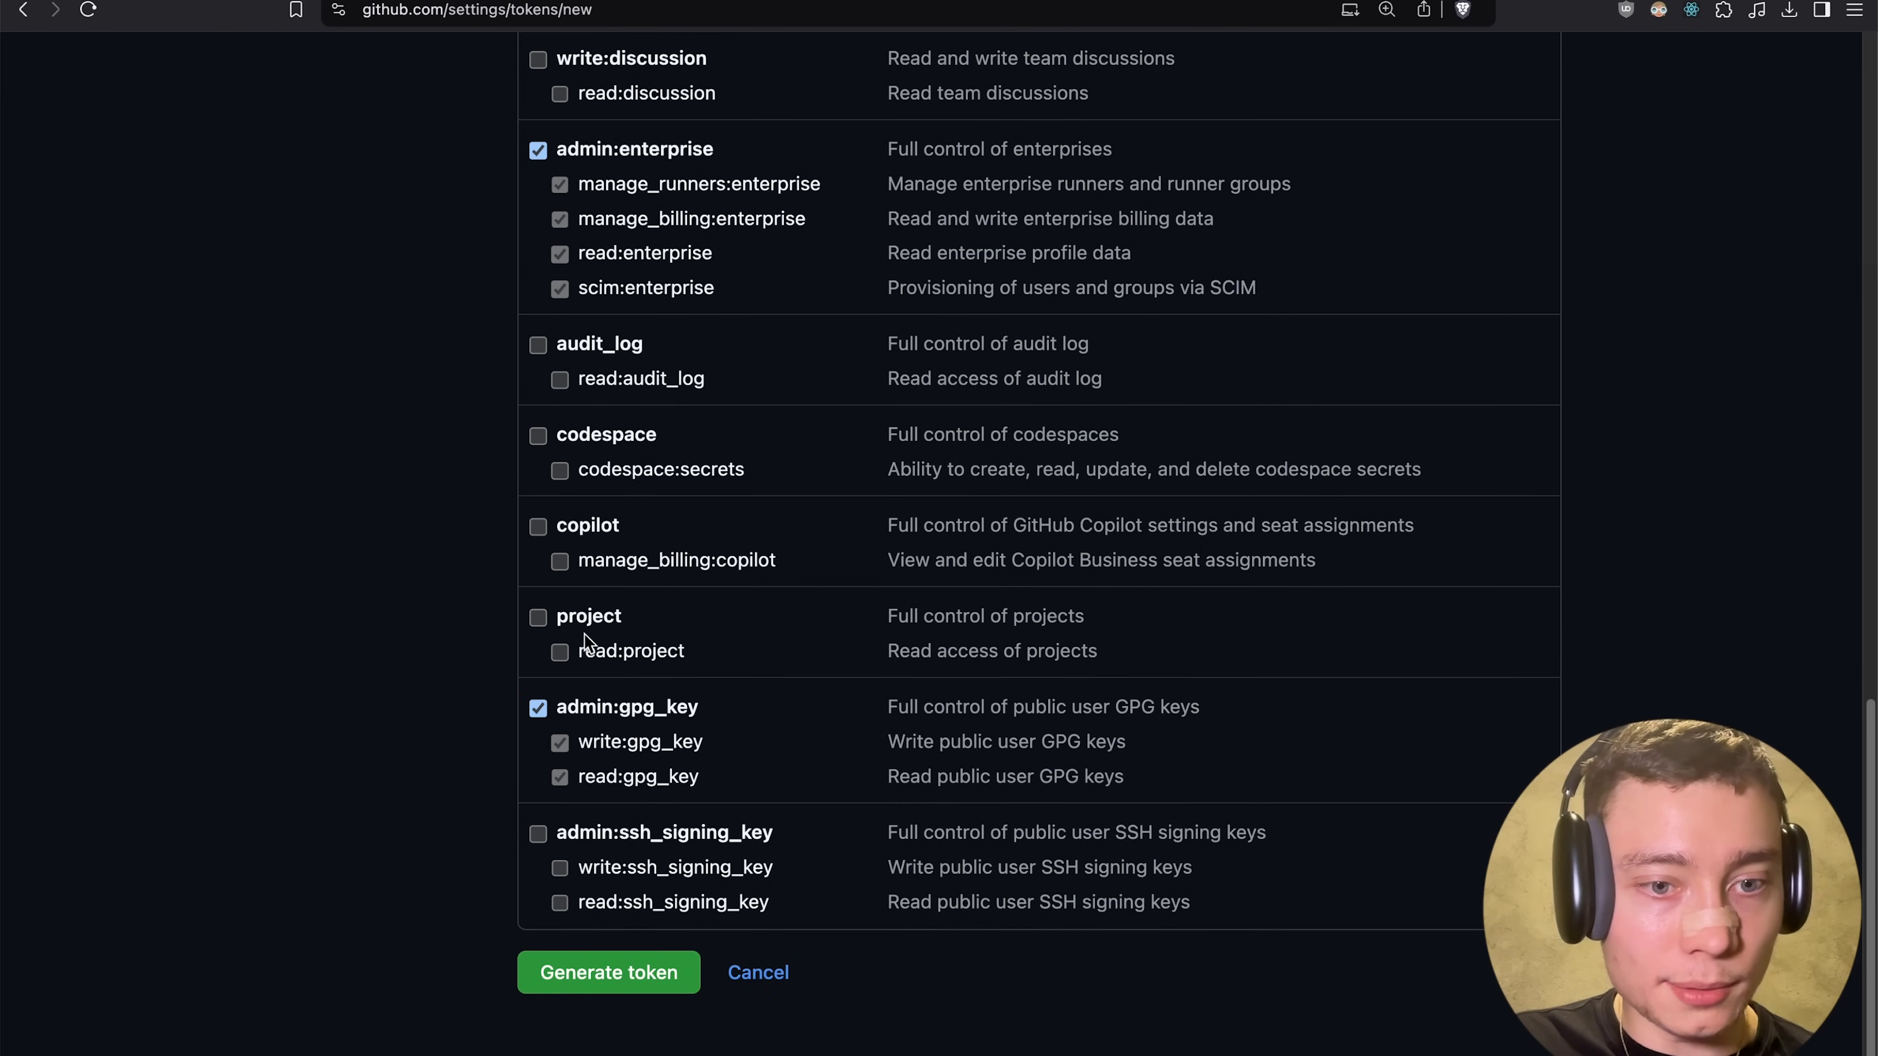
{"action": "scroll", "coordinate": [583, 628], "scroll_direction": "down", "scroll_amount": 2}
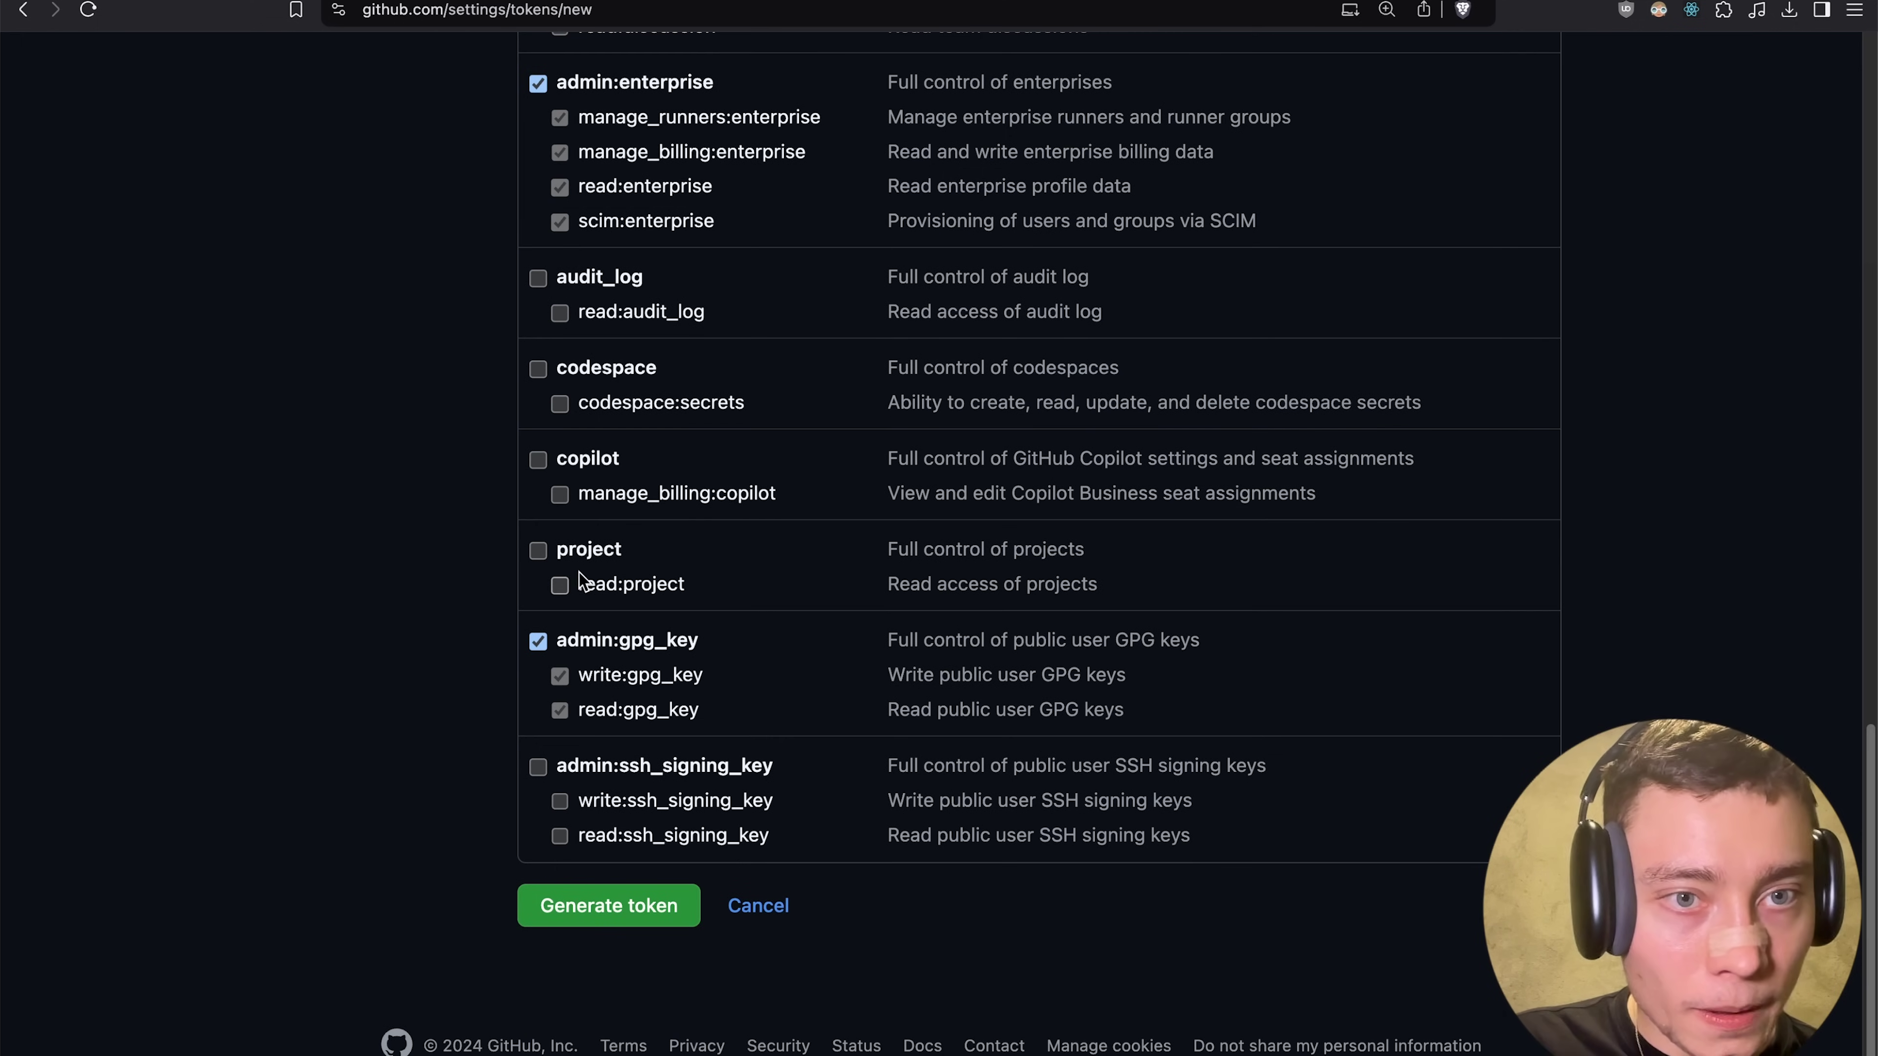
{"action": "left_click", "coordinate": [560, 374]}
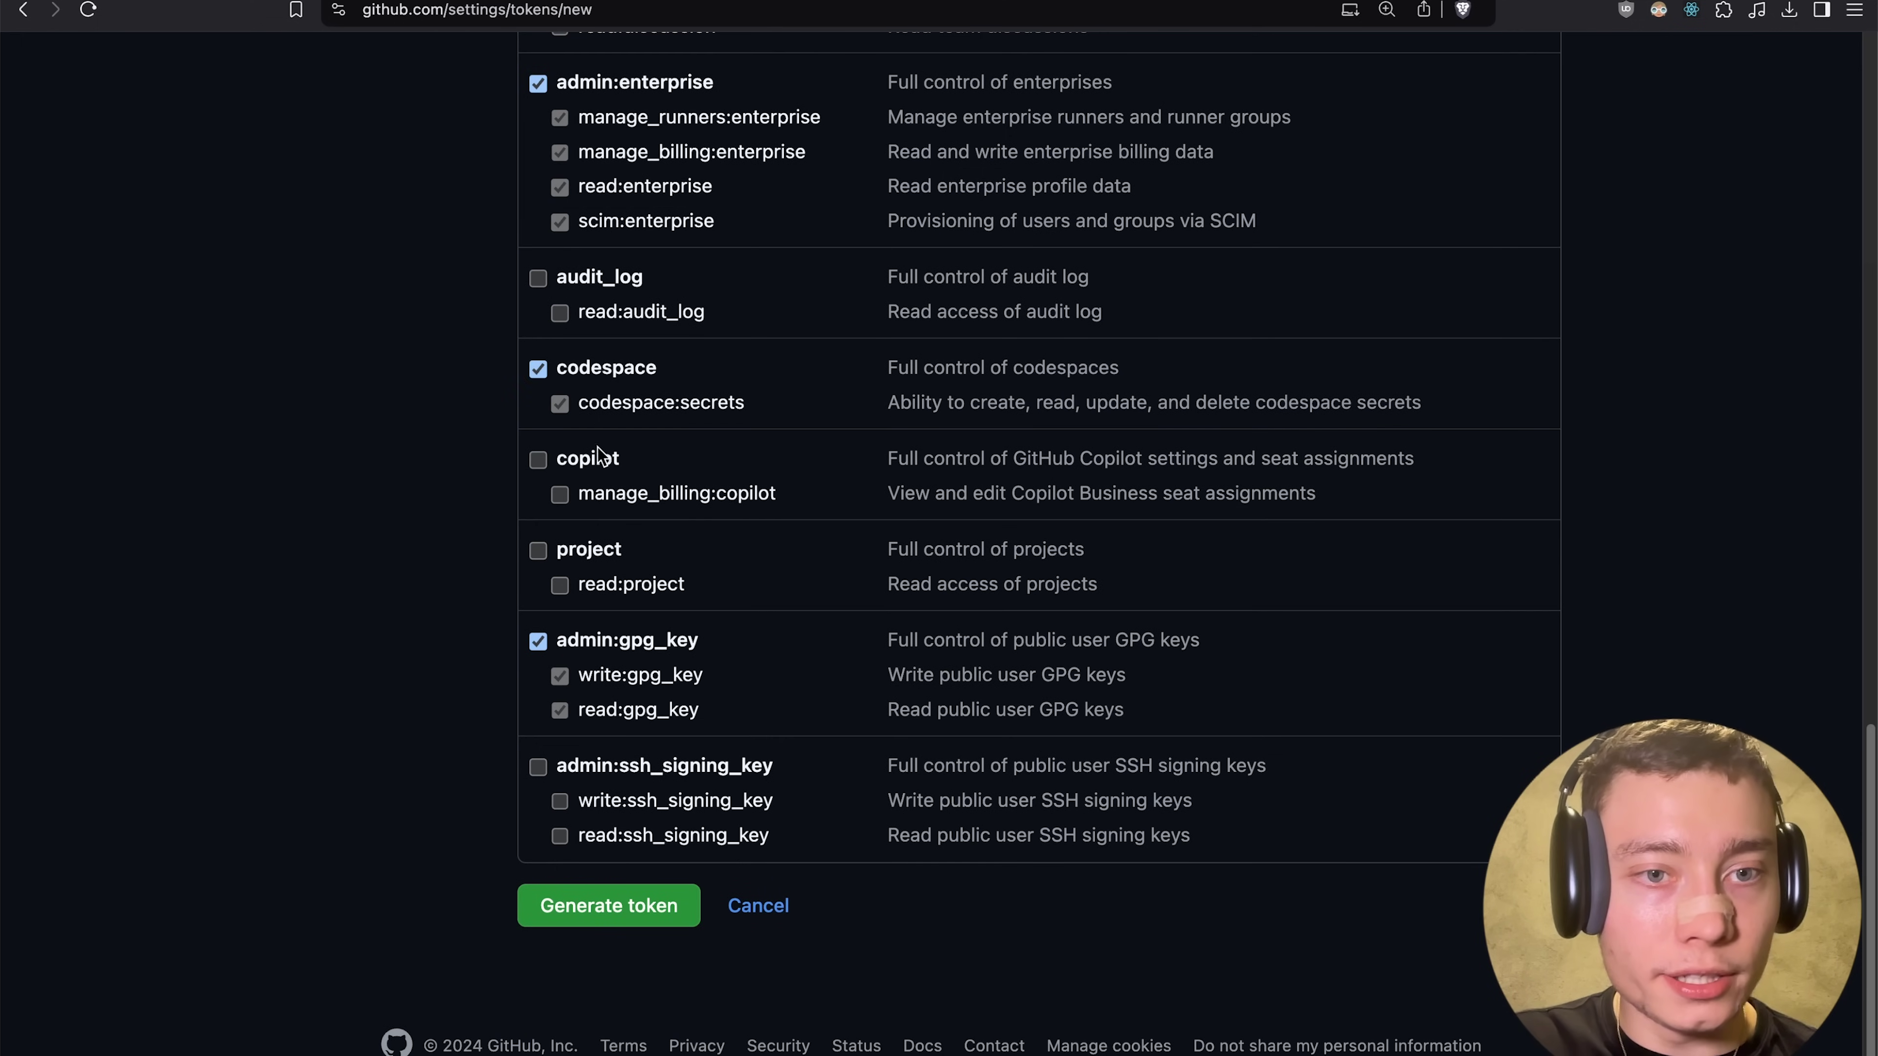
{"action": "left_click", "coordinate": [568, 906]}
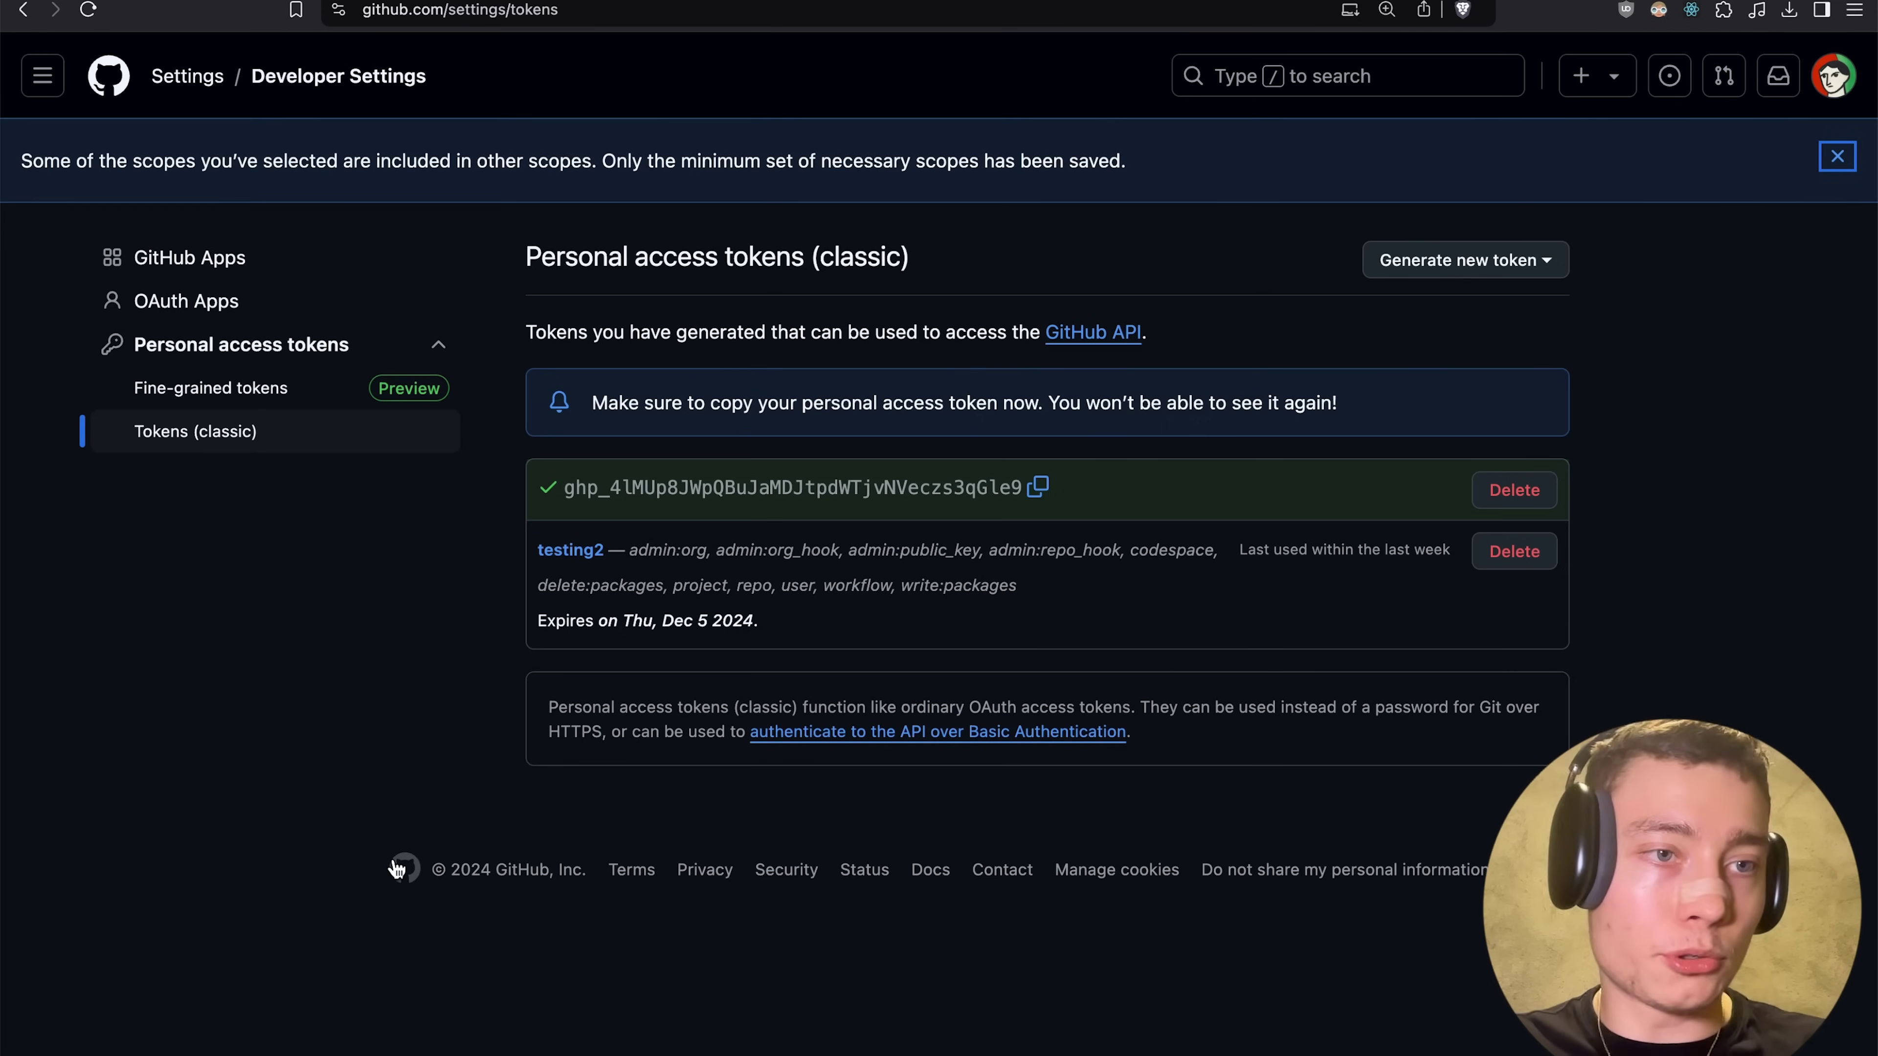
- Copy the generated token and, in Cursor, paste it over the <YOUR_TOKEN> placeholder as the GITHUB_PERSONAL_ACCESS_TOKEN value in claude_desktop_config.json
{"action": "left_click", "coordinate": [1038, 486]}
{"action": "key", "text": "super+Tab"}
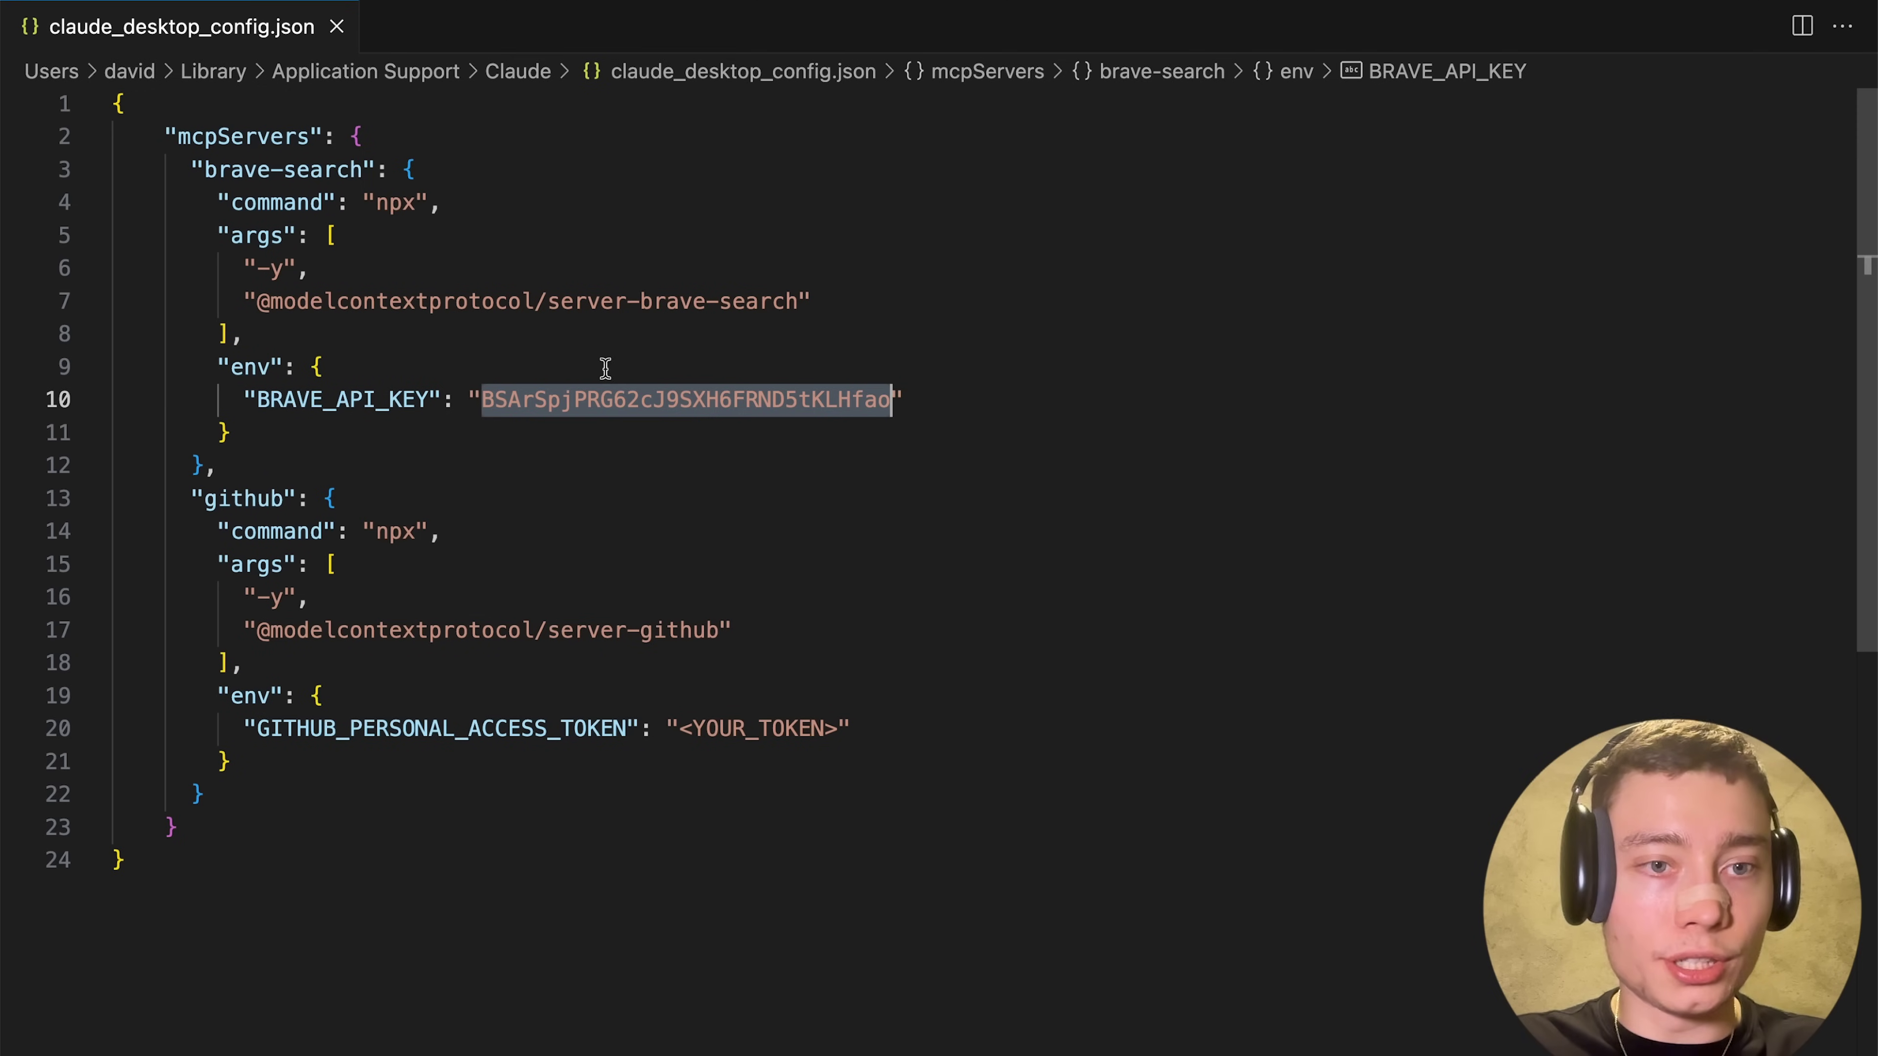
{"action": "left_click_drag", "start_coordinate": [680, 729], "coordinate": [839, 728]}
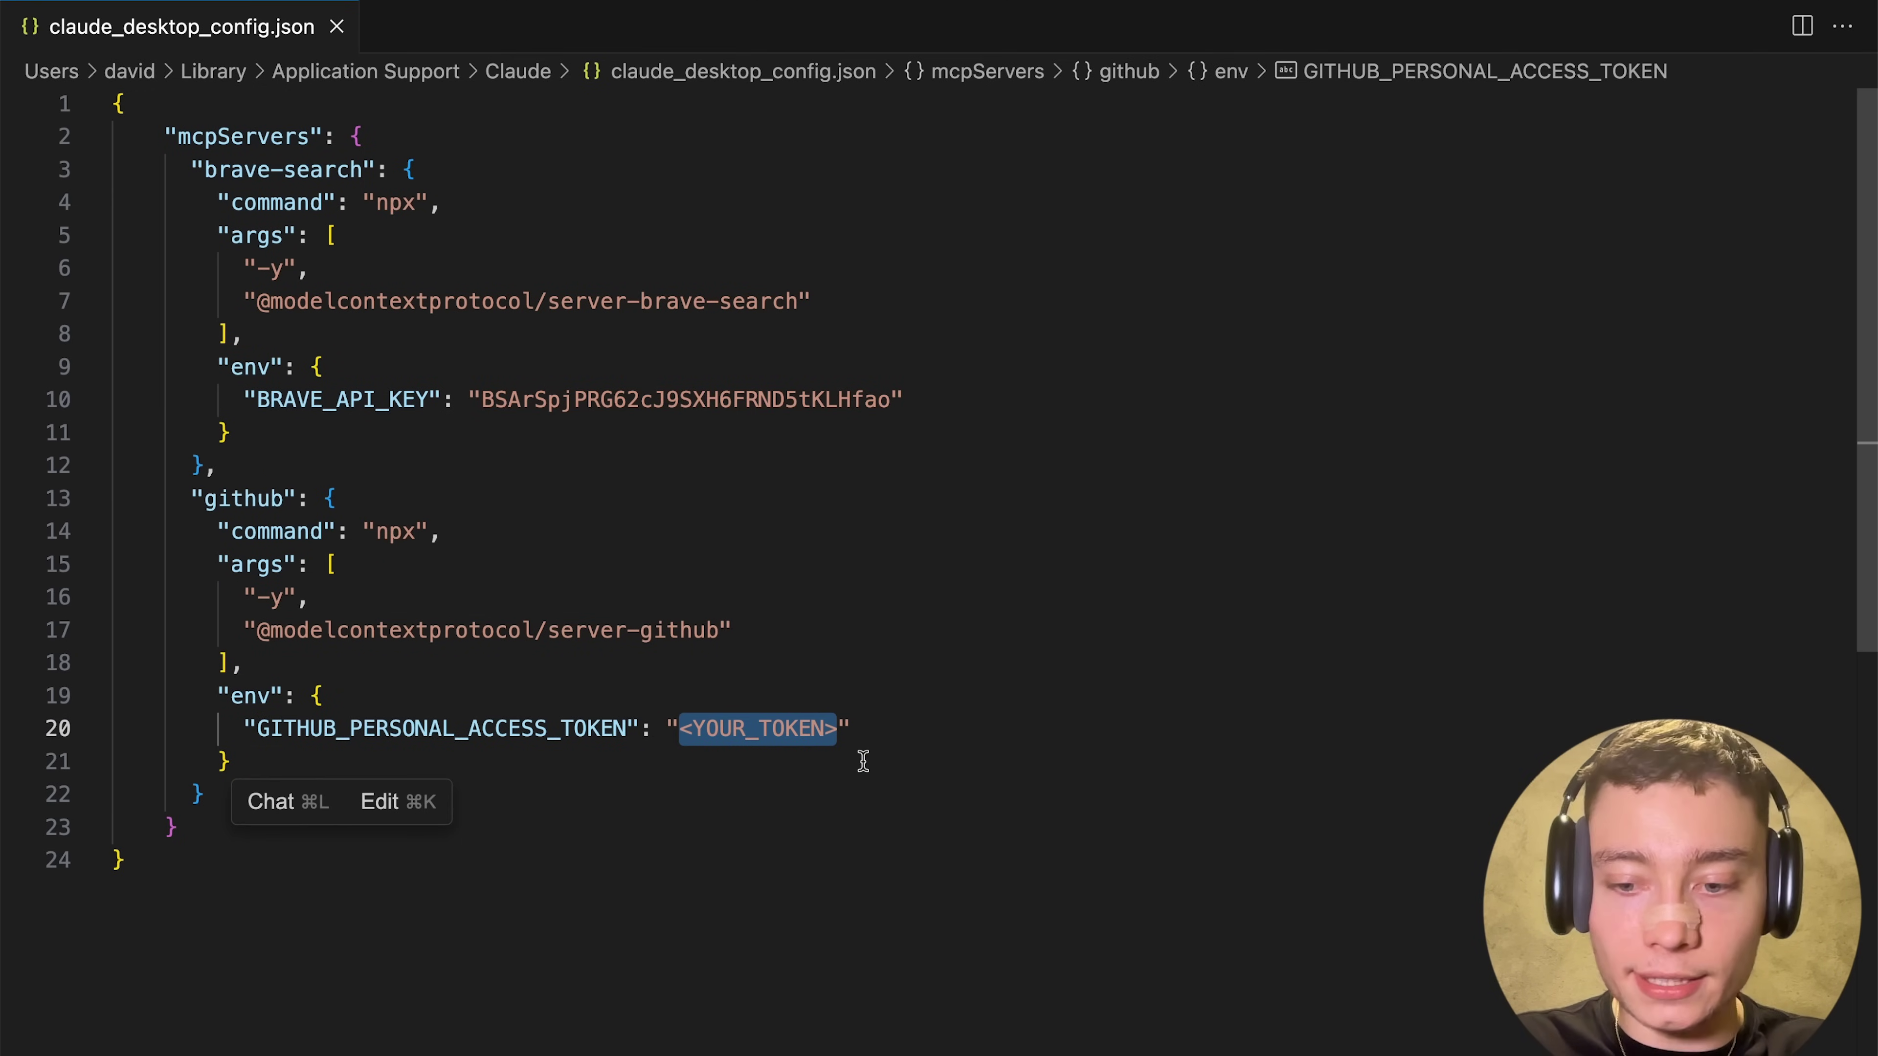
{"action": "key", "text": "super+v"}
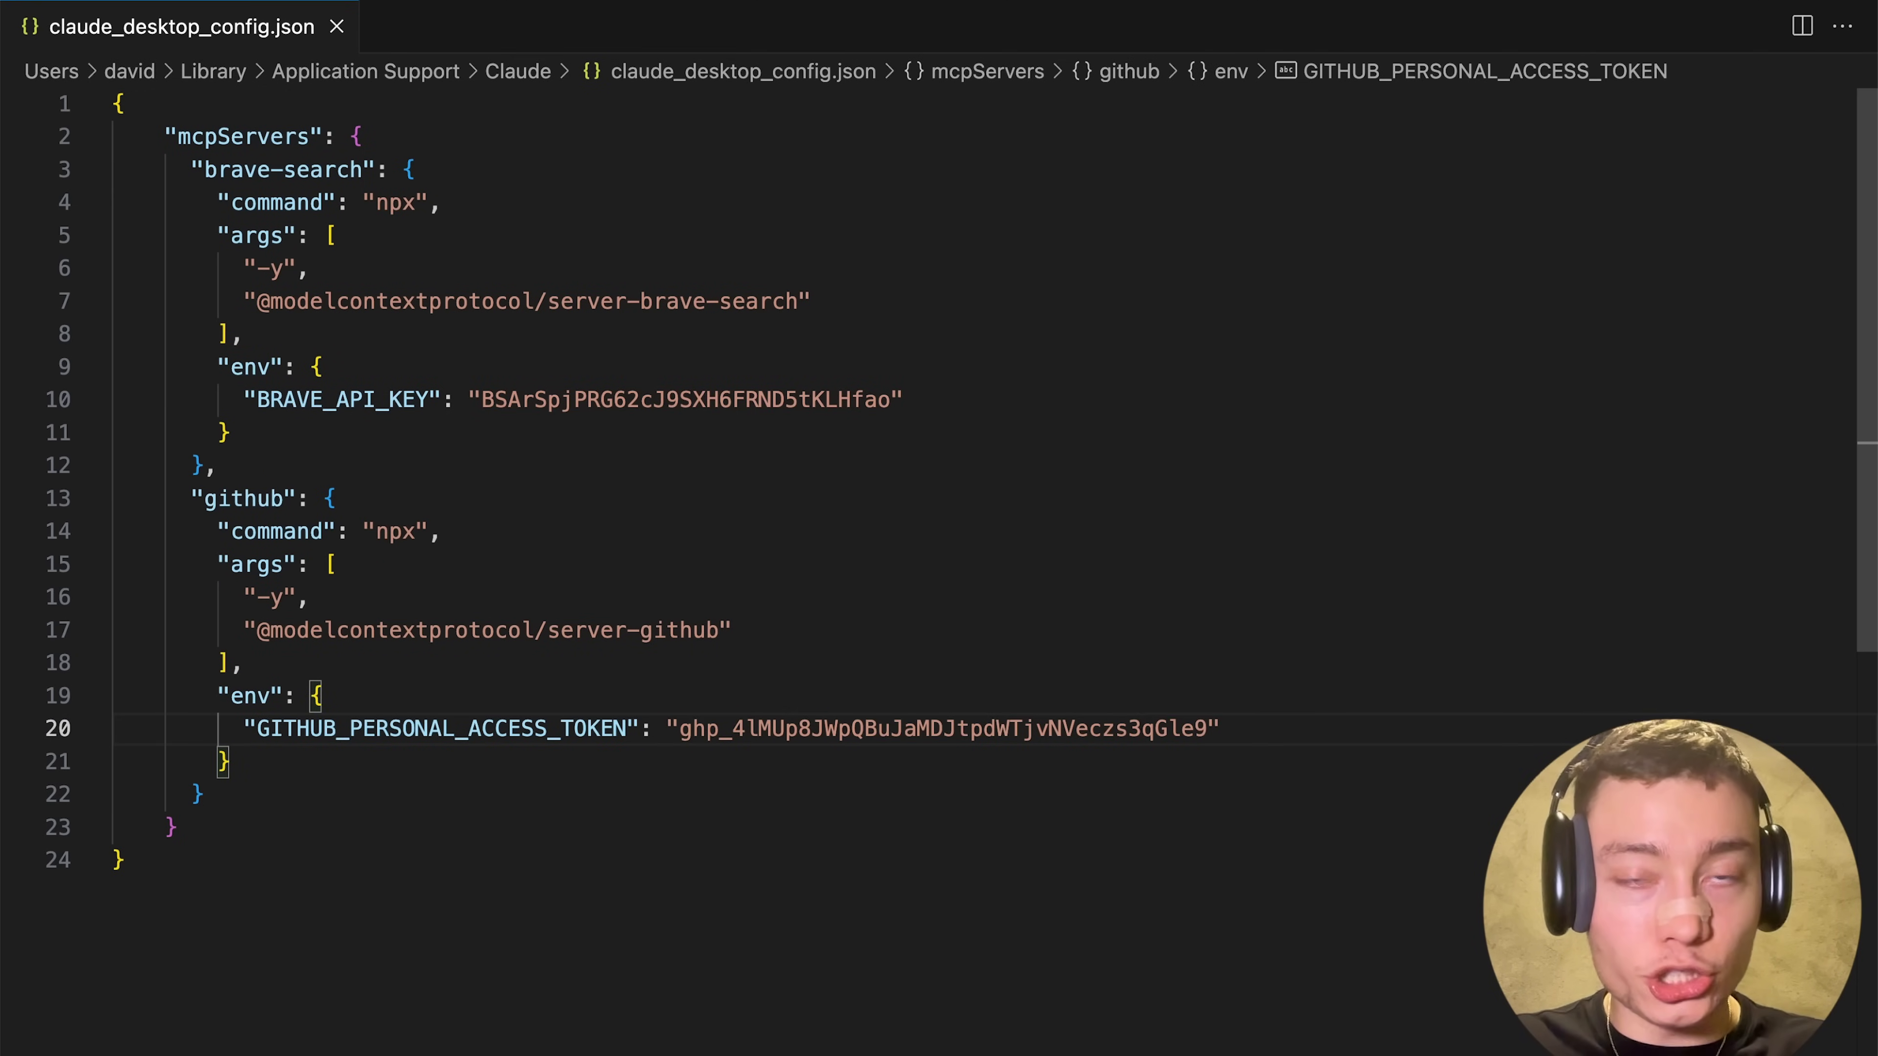
- Quit and relaunch Claude Desktop so it loads the updated Brave Search and GitHub server configuration
{"action": "double_click", "coordinate": [505, 401]}
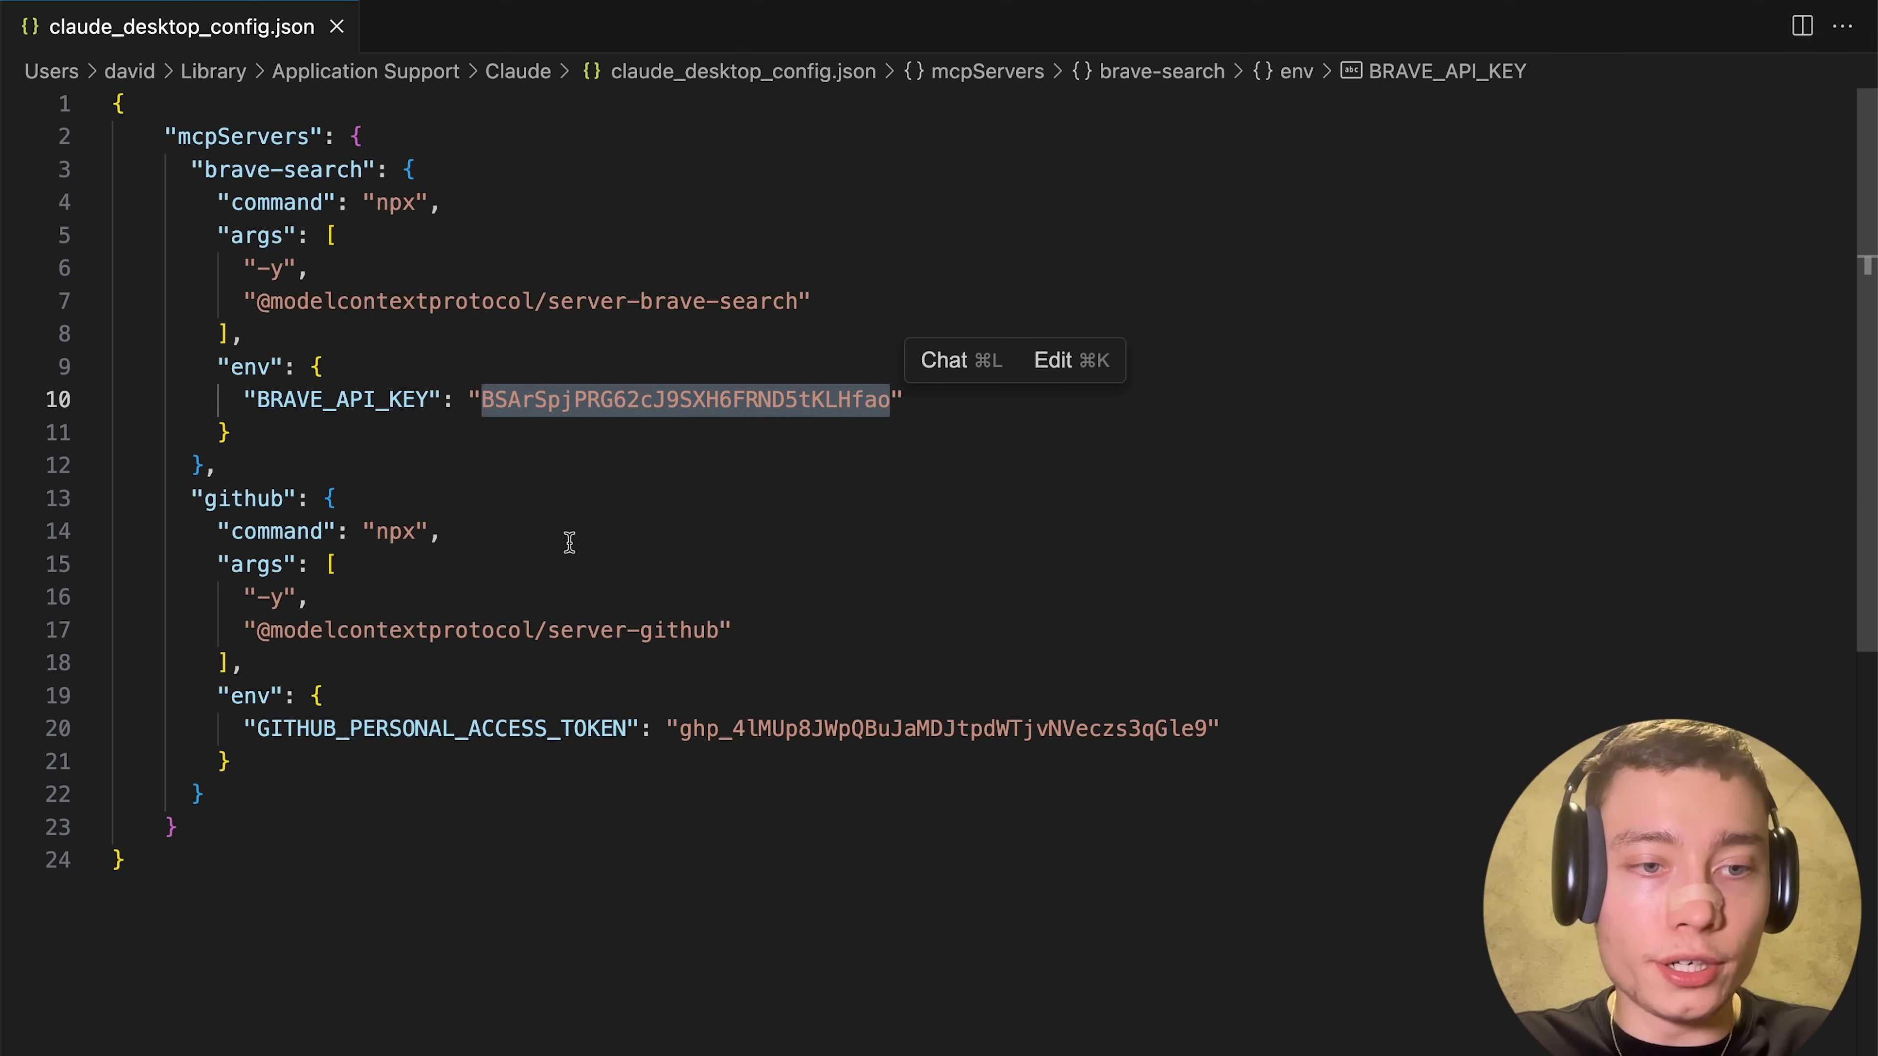
{"action": "double_click", "coordinate": [747, 726]}
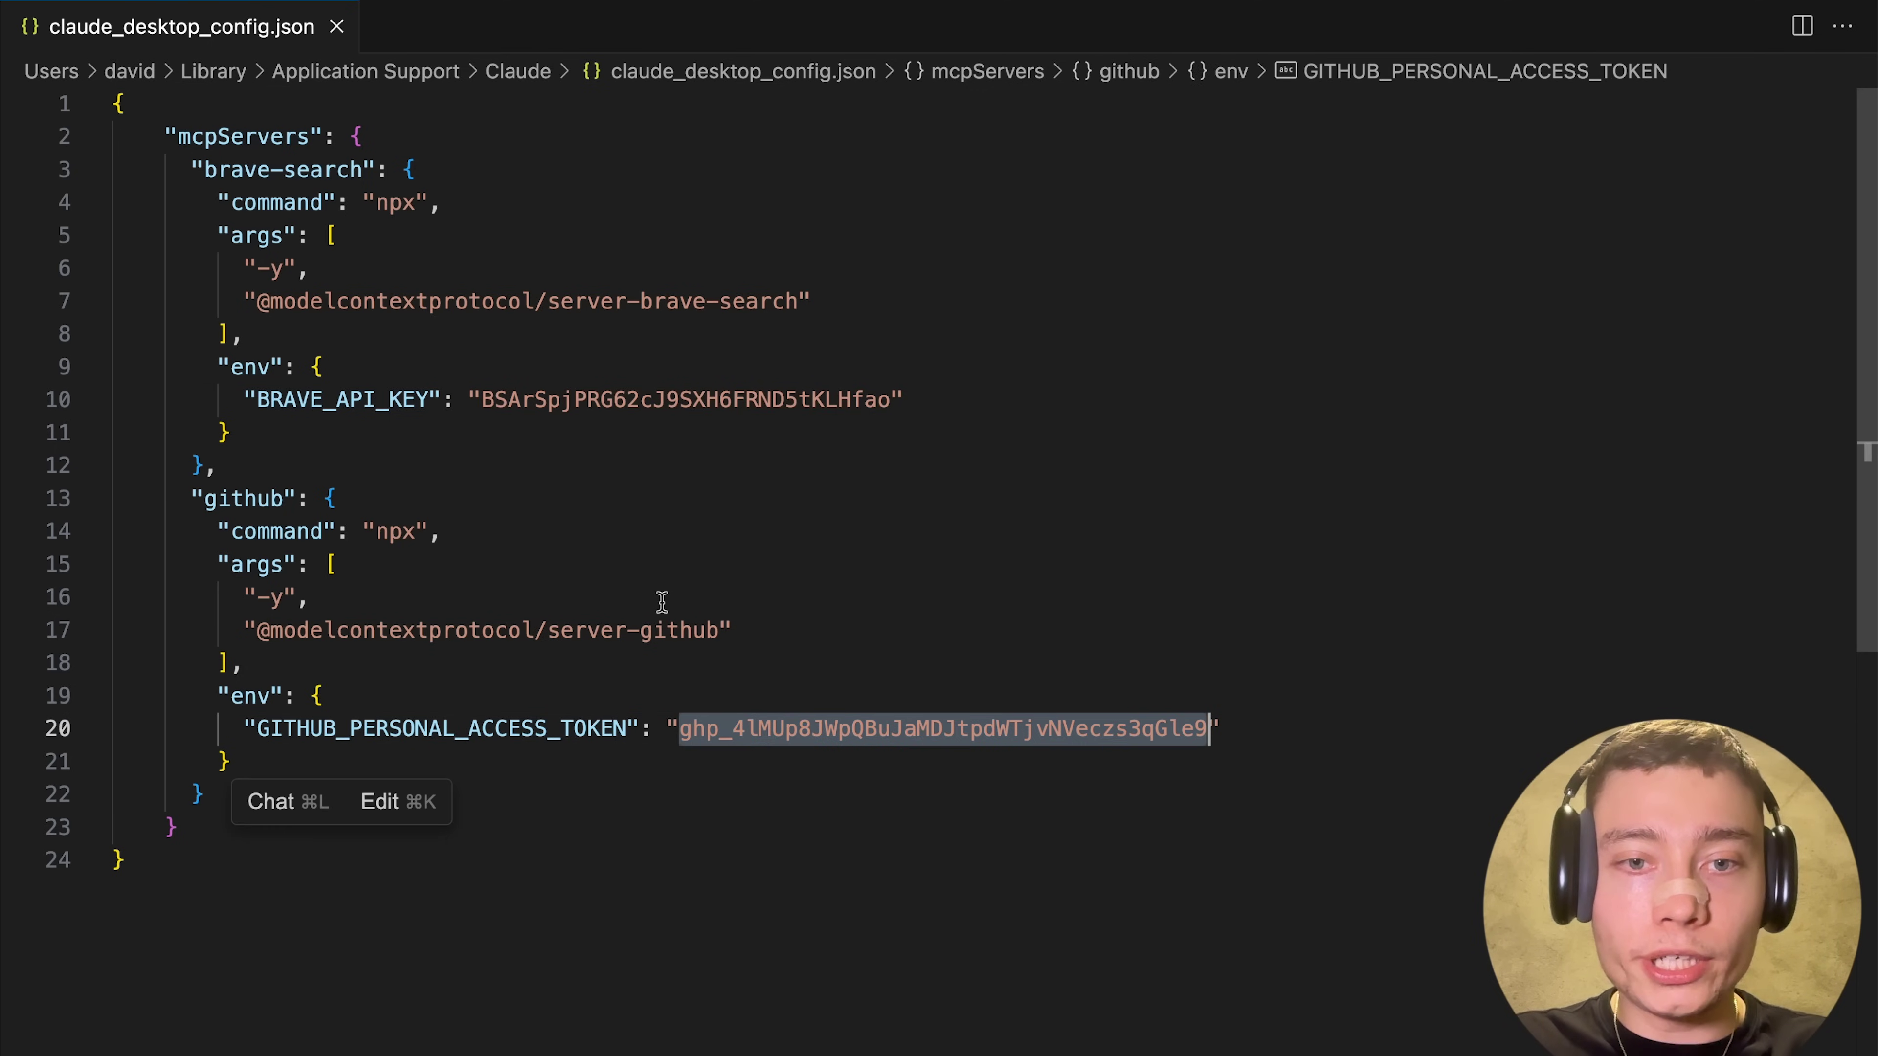
{"action": "key", "text": "super+Tab"}
{"action": "key", "text": "super+Tab"}
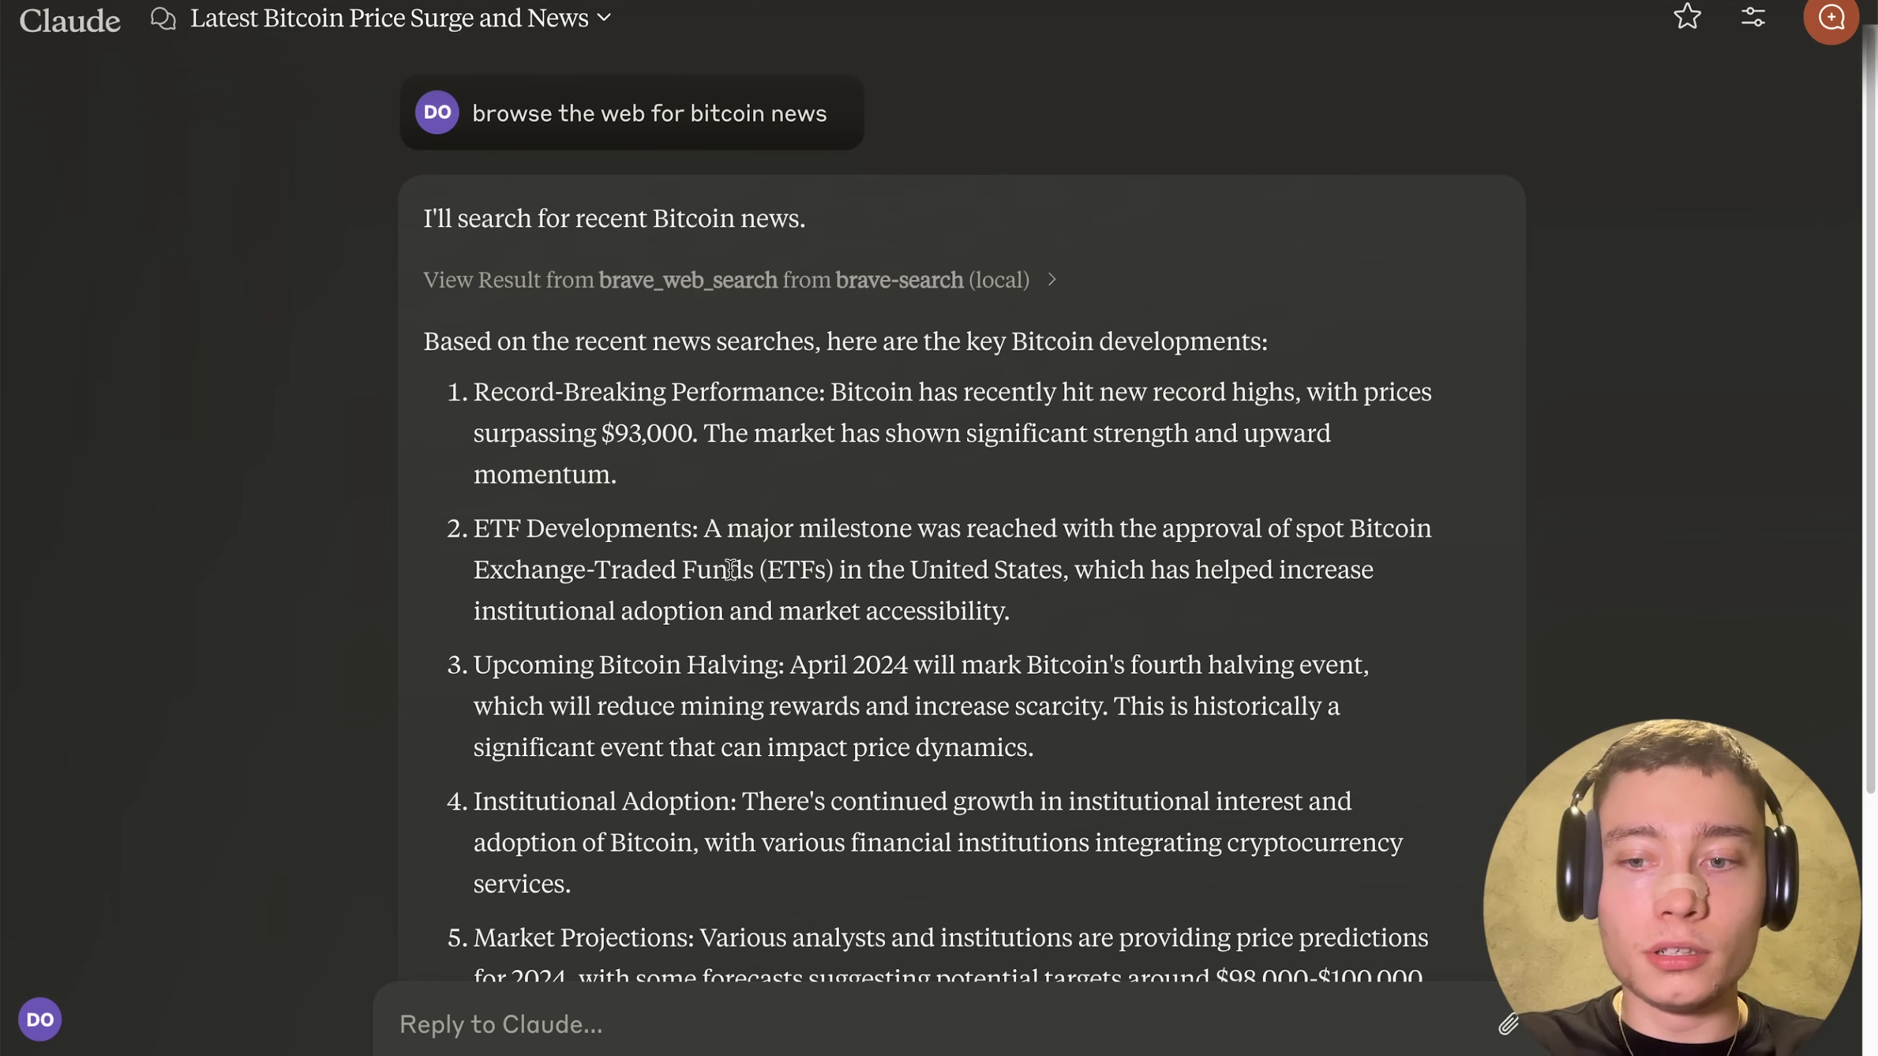
{"action": "key", "text": "super+q"}
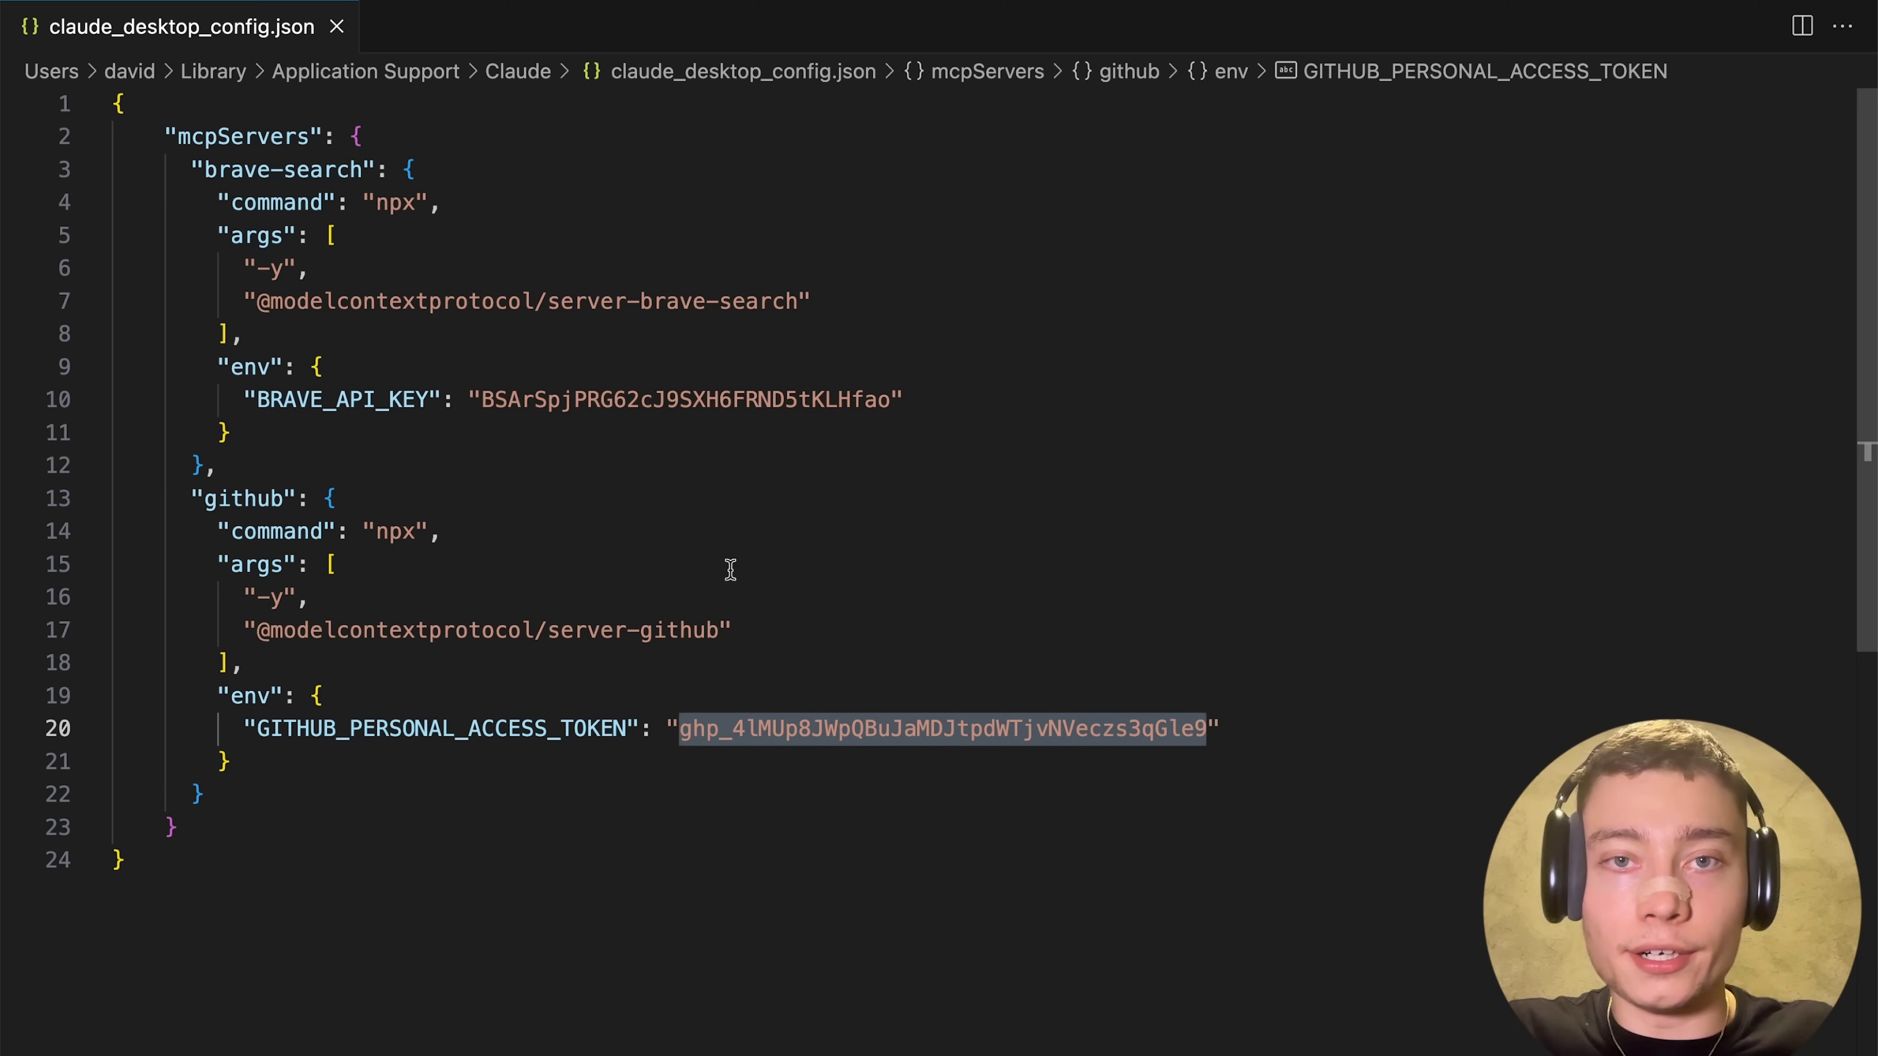
{"action": "key", "text": "super+space"}
{"action": "type", "text": "clau"}
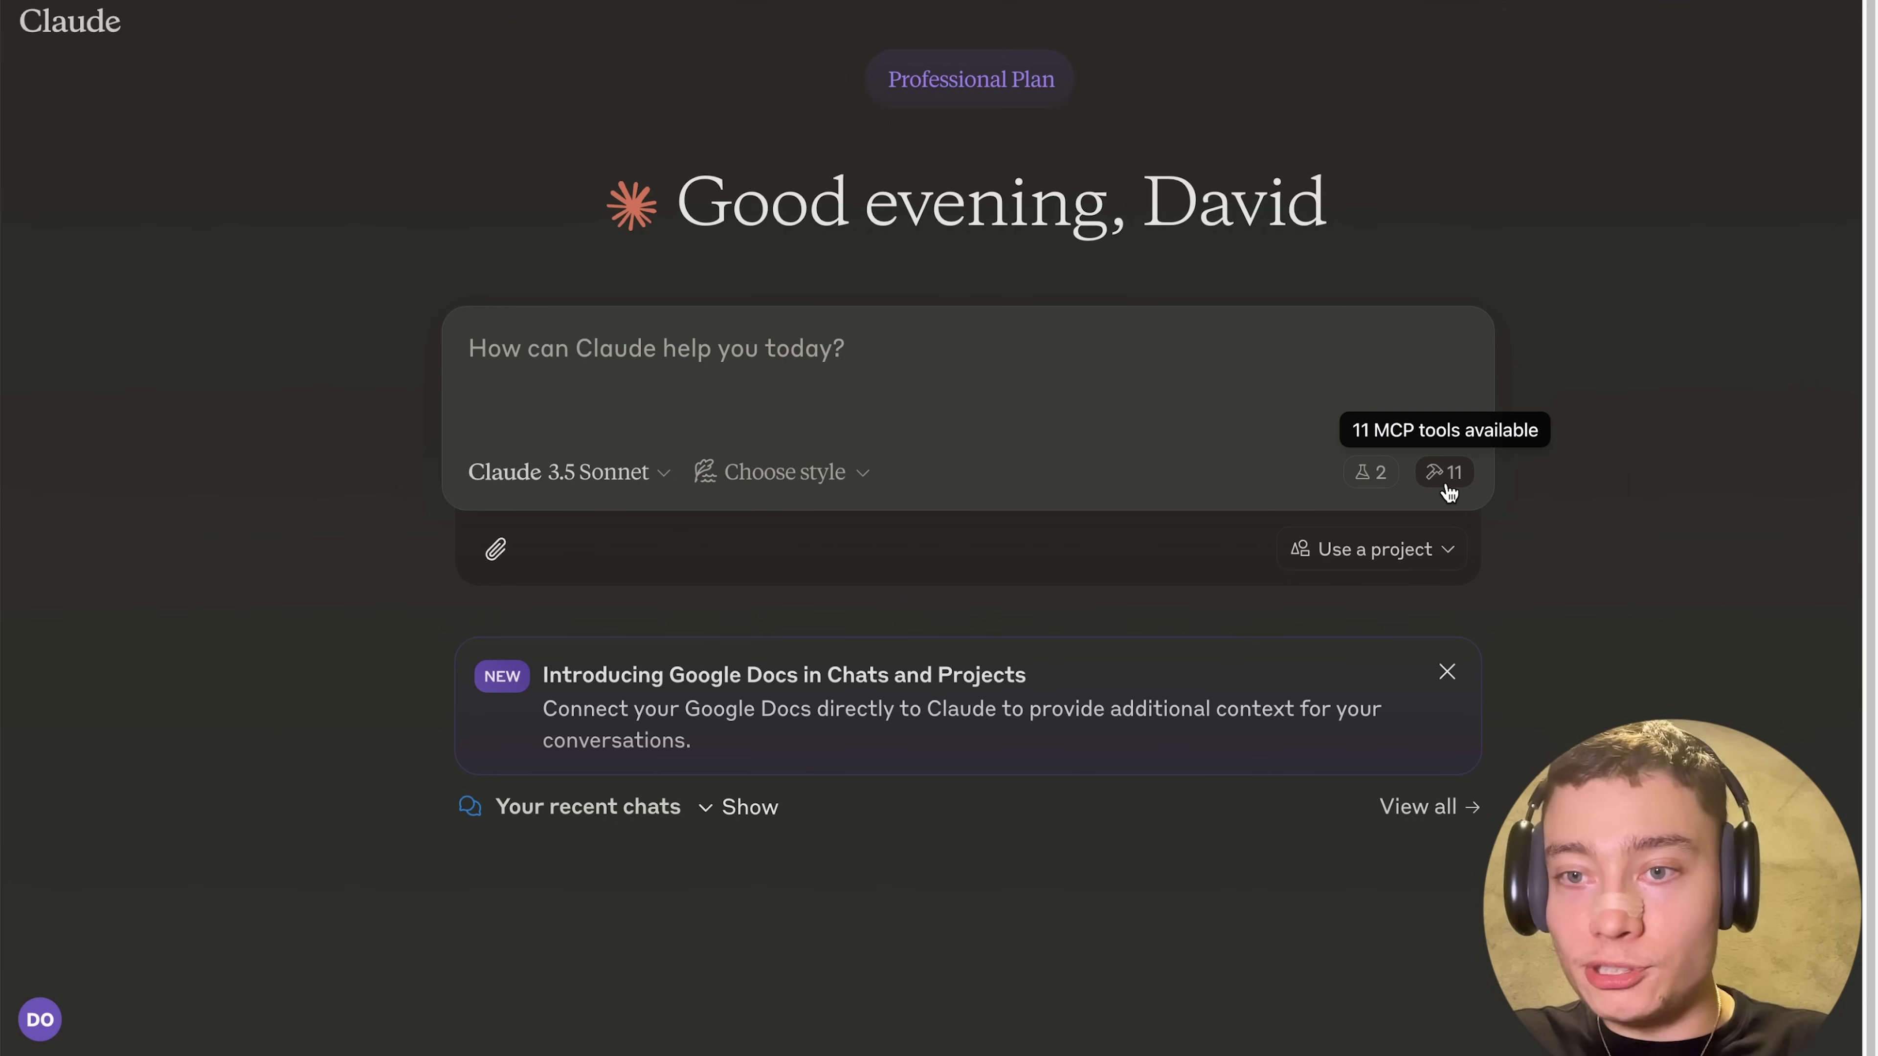
- Examine the available MCP tools from the brave-search and github servers, including create_issue and create_pull_request, and close the list
{"action": "left_click", "coordinate": [1447, 488]}
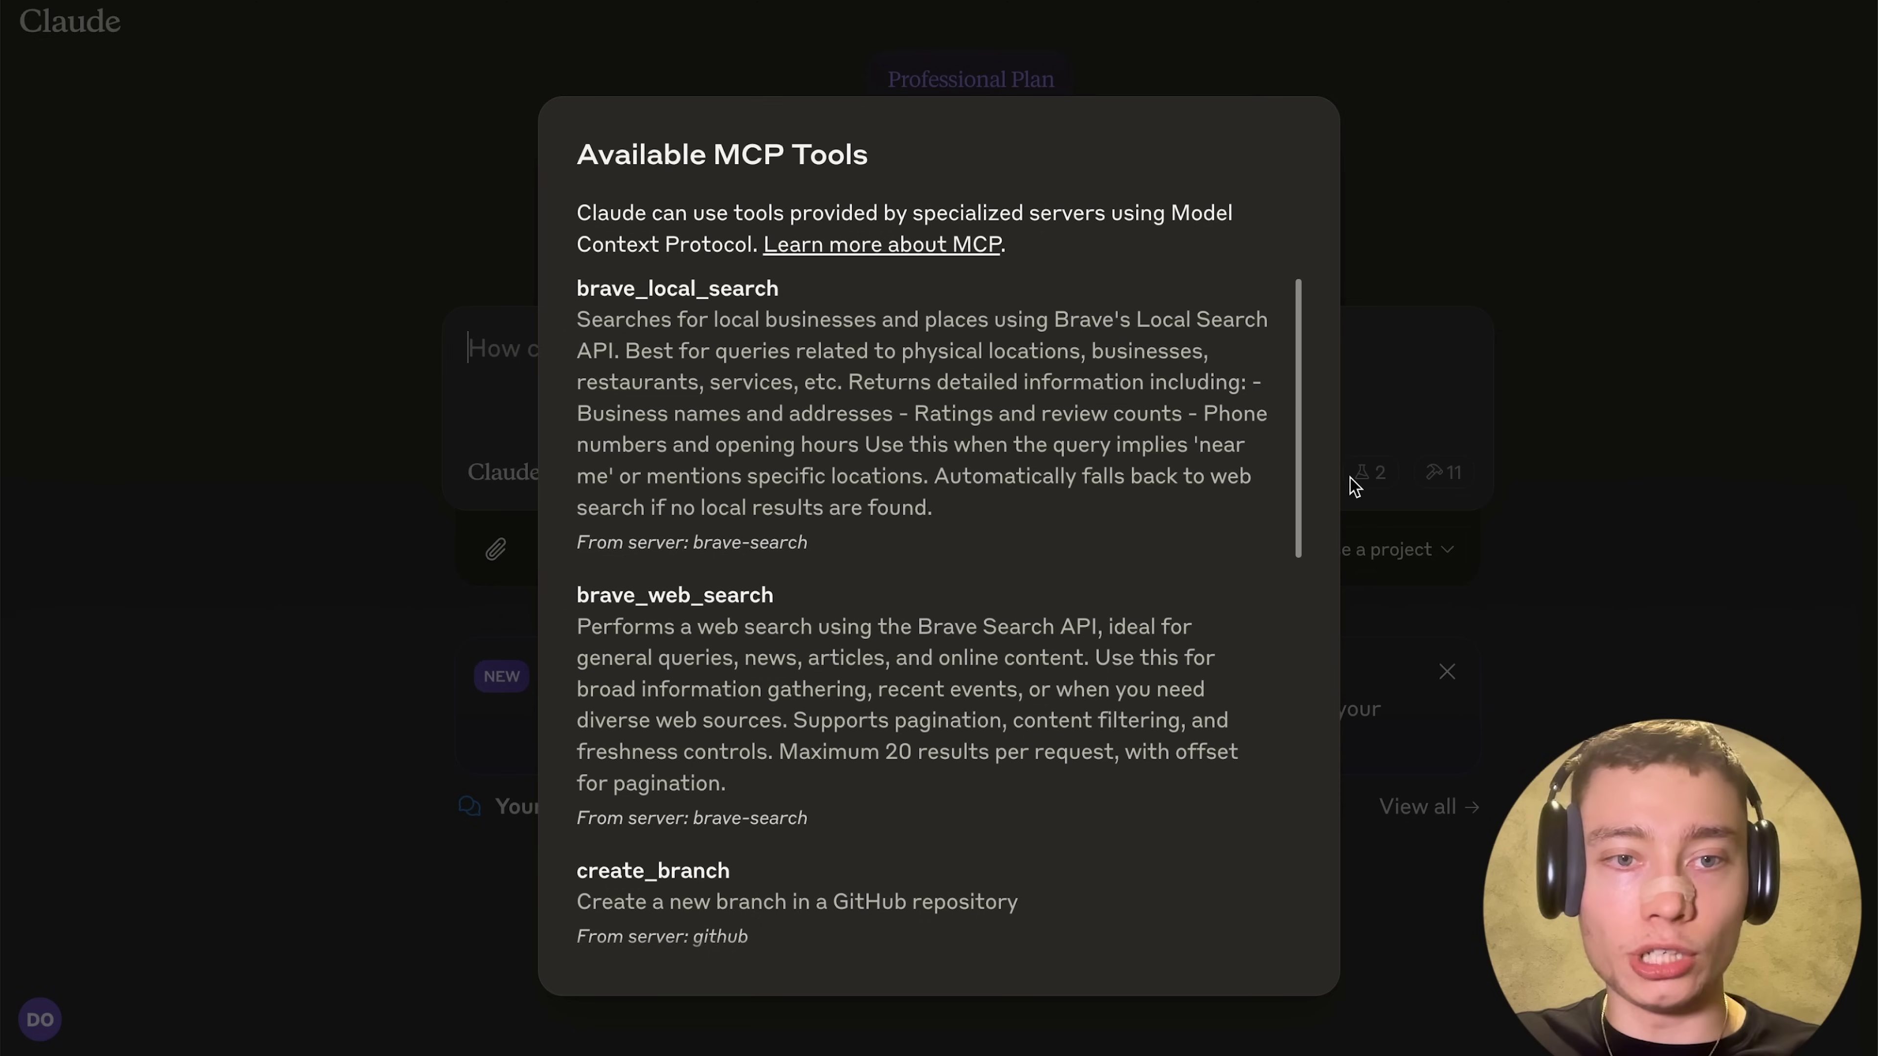
{"action": "scroll", "coordinate": [686, 287], "scroll_direction": "down", "scroll_amount": 5}
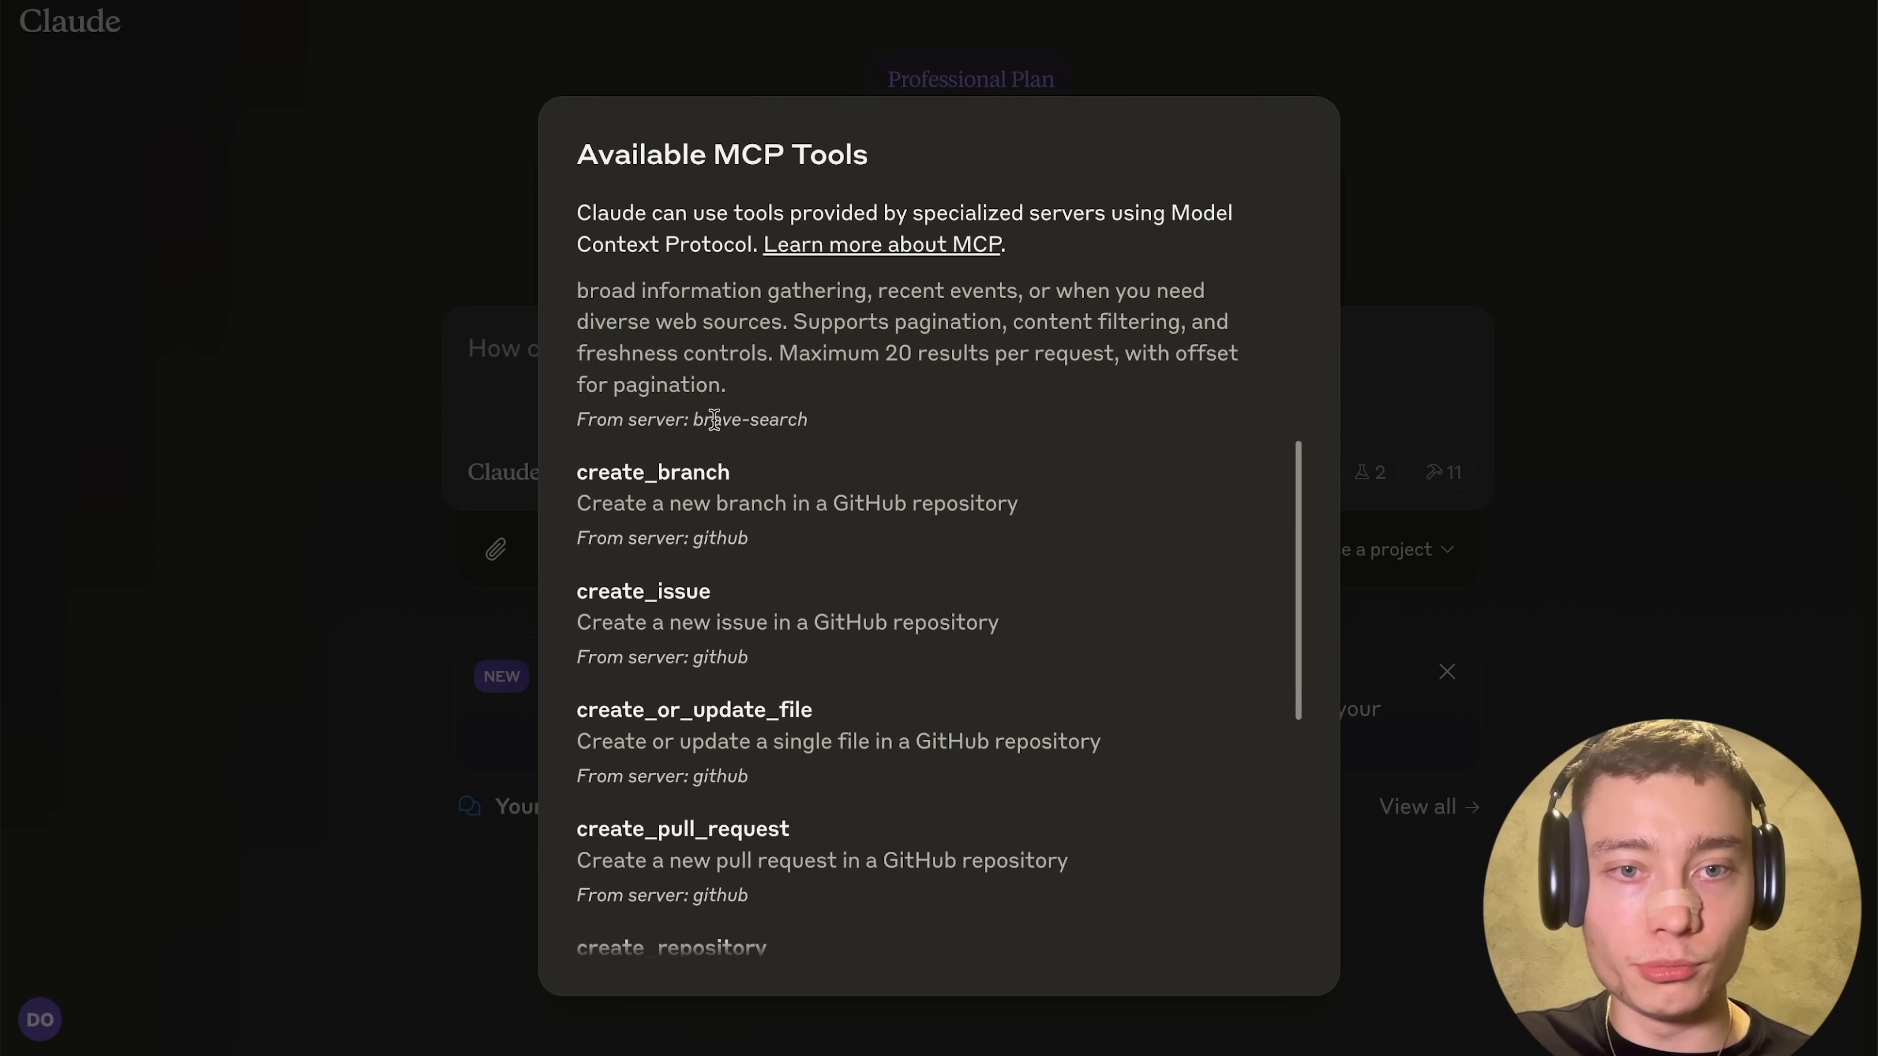
{"action": "left_click_drag", "start_coordinate": [693, 420], "coordinate": [807, 420]}
{"action": "double_click", "coordinate": [720, 537]}
{"action": "scroll", "coordinate": [709, 518], "scroll_direction": "down", "scroll_amount": 2}
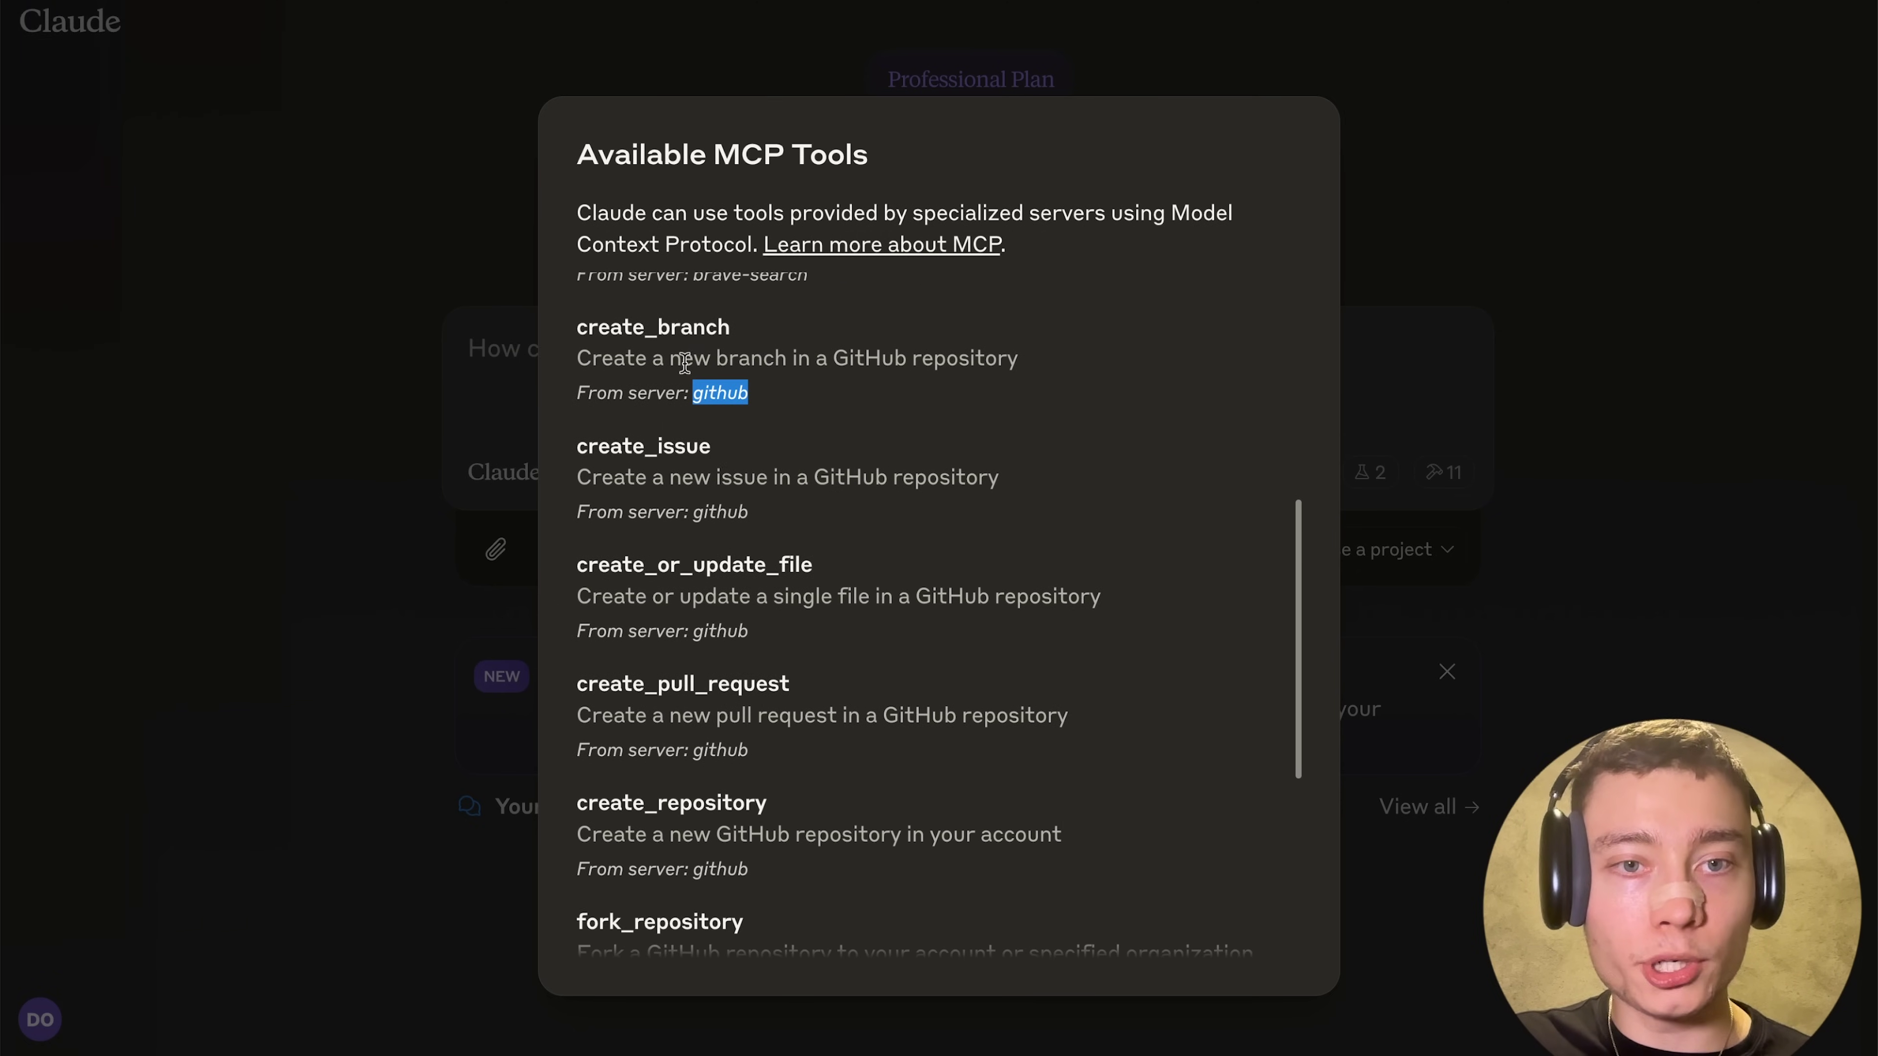
{"action": "double_click", "coordinate": [642, 442]}
{"action": "scroll", "coordinate": [643, 436], "scroll_direction": "down", "scroll_amount": 3}
{"action": "scroll", "coordinate": [666, 518], "scroll_direction": "up", "scroll_amount": 2}
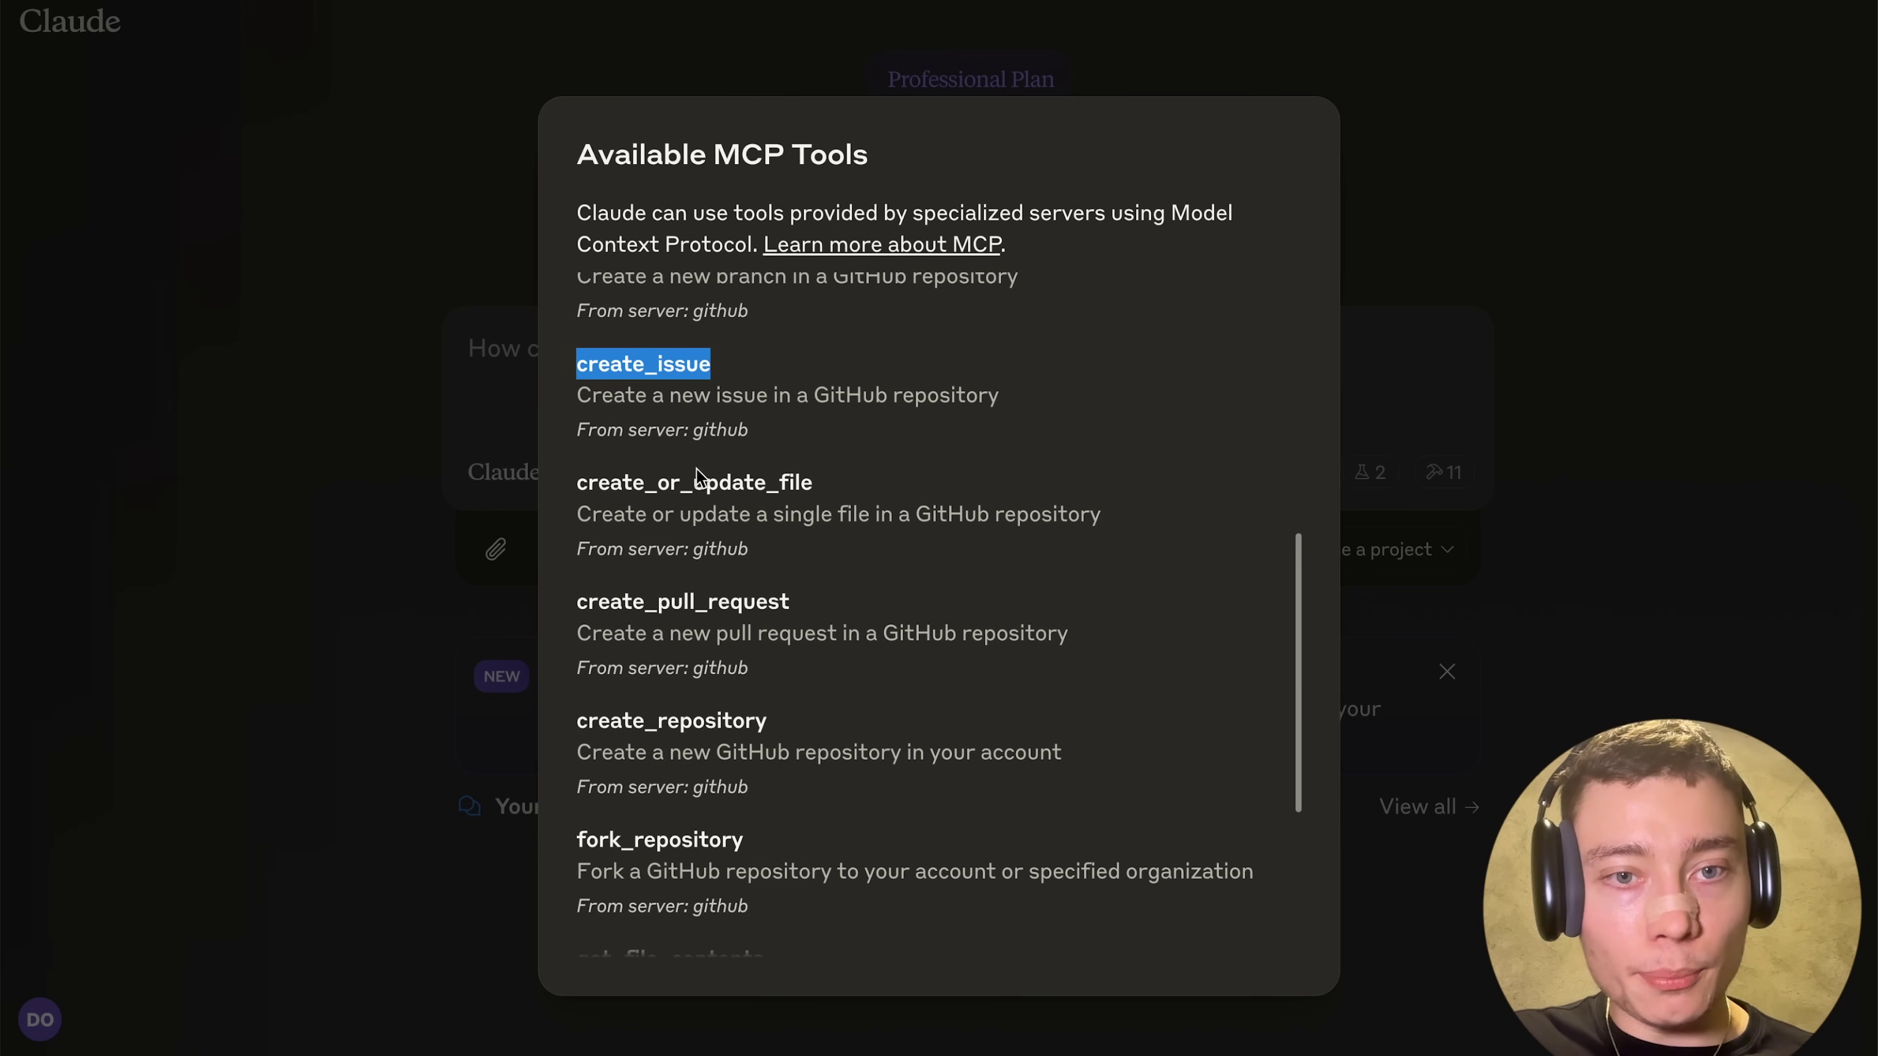
{"action": "double_click", "coordinate": [631, 599]}
{"action": "scroll", "coordinate": [718, 570], "scroll_direction": "down", "scroll_amount": 3}
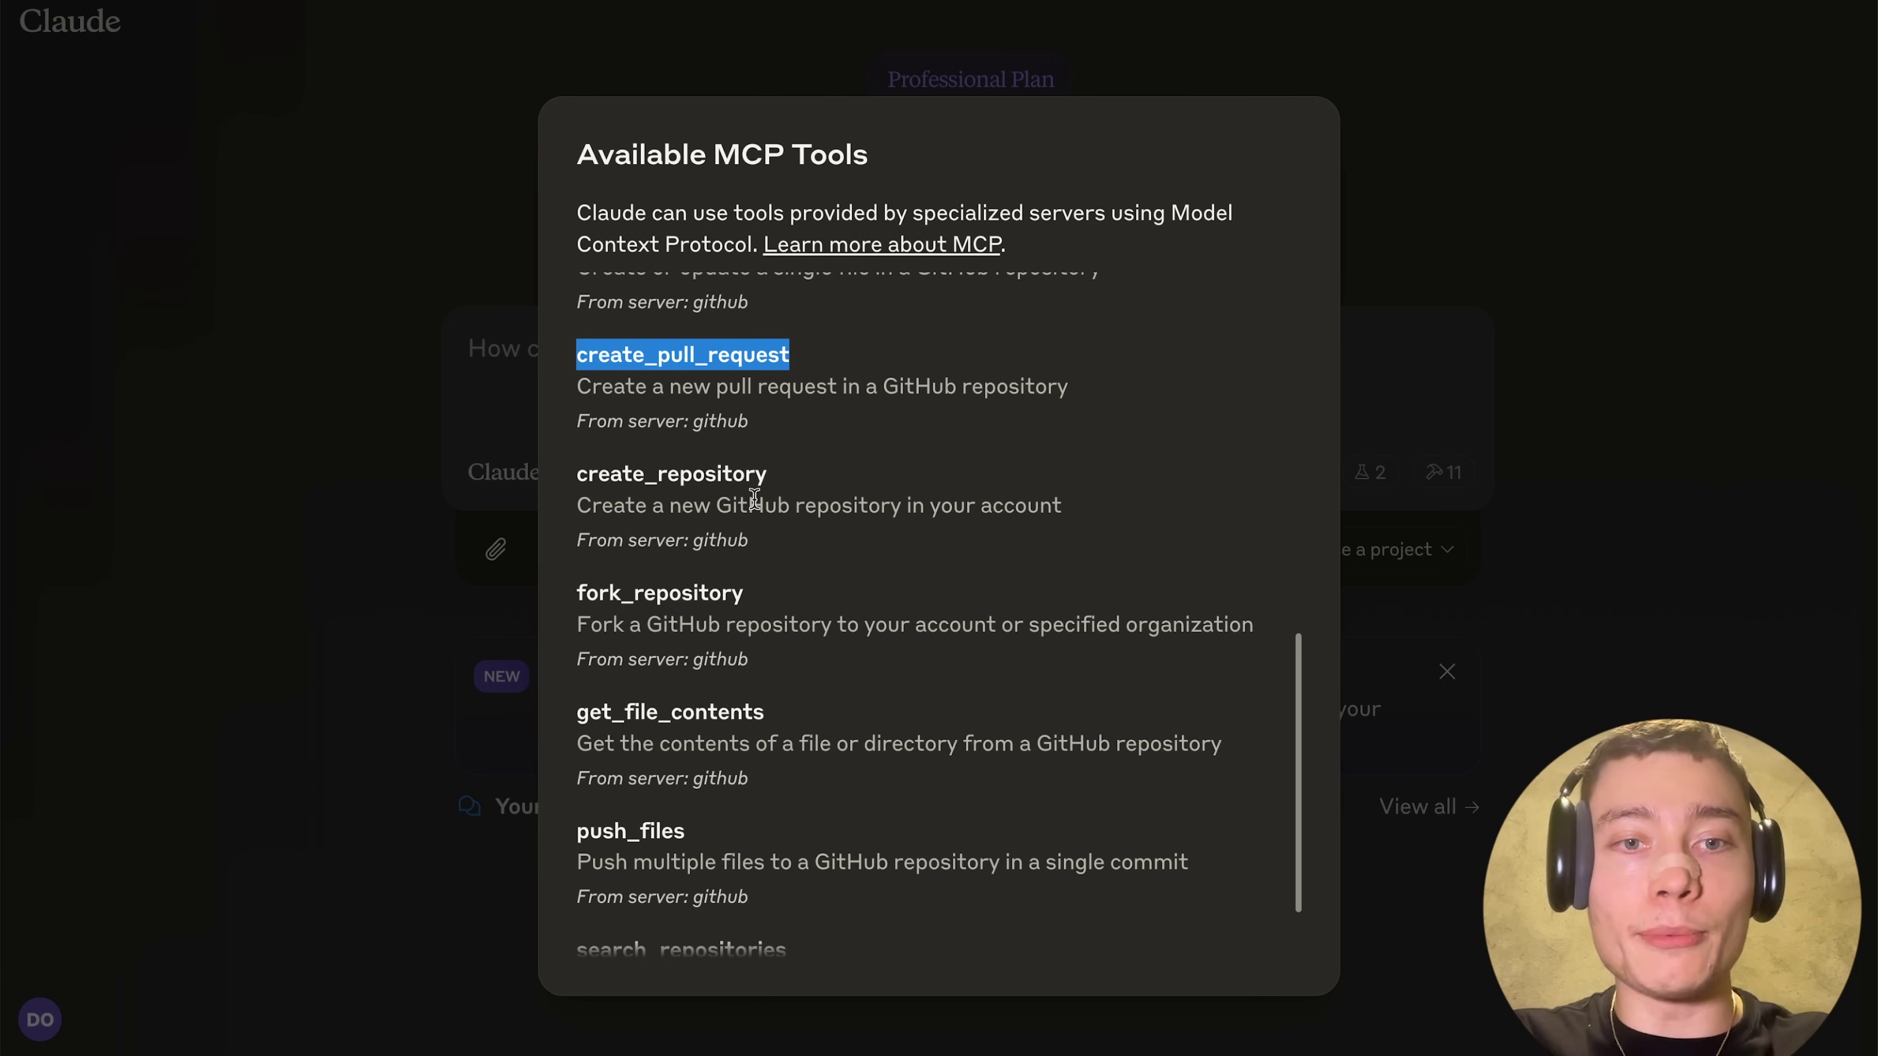
{"action": "left_click", "coordinate": [349, 326]}
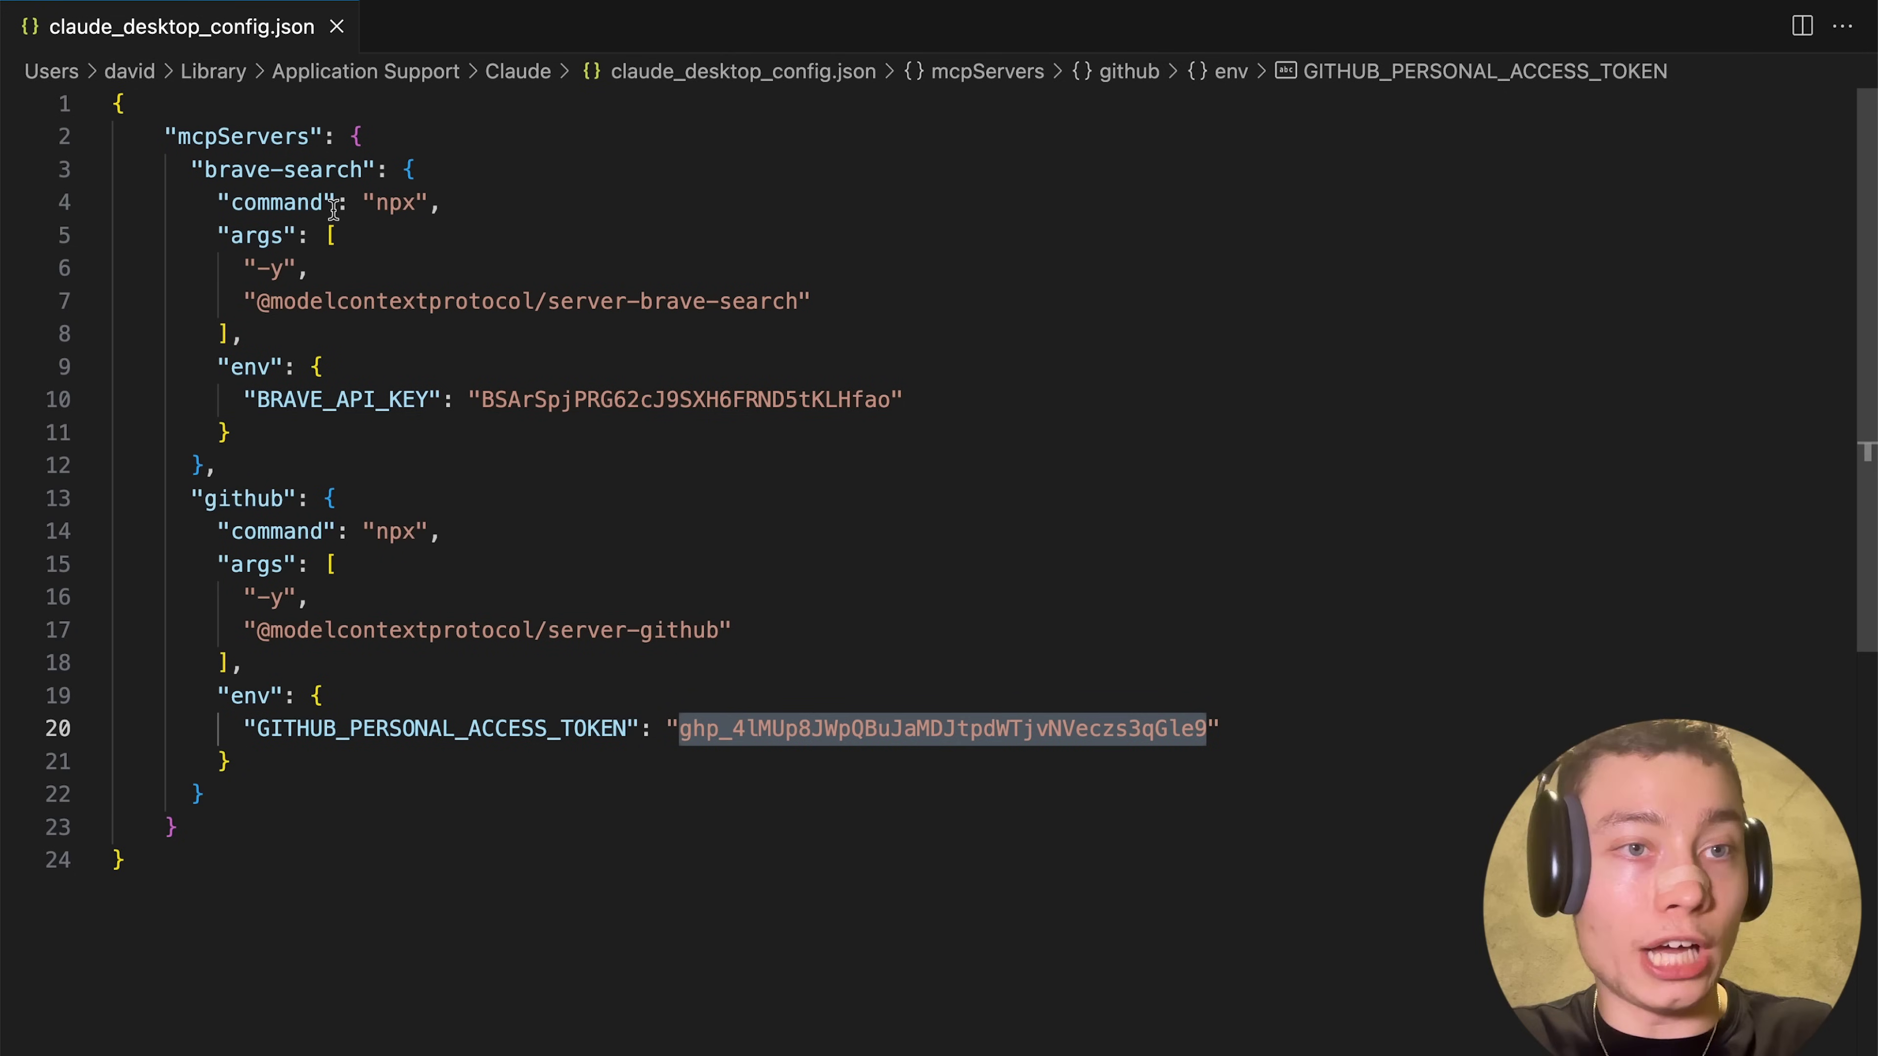
- Copy the context text of the "Step 7: Run everything together" task in vectal.ai and paste it into a new Claude chat
{"action": "key", "text": "super+Tab"}
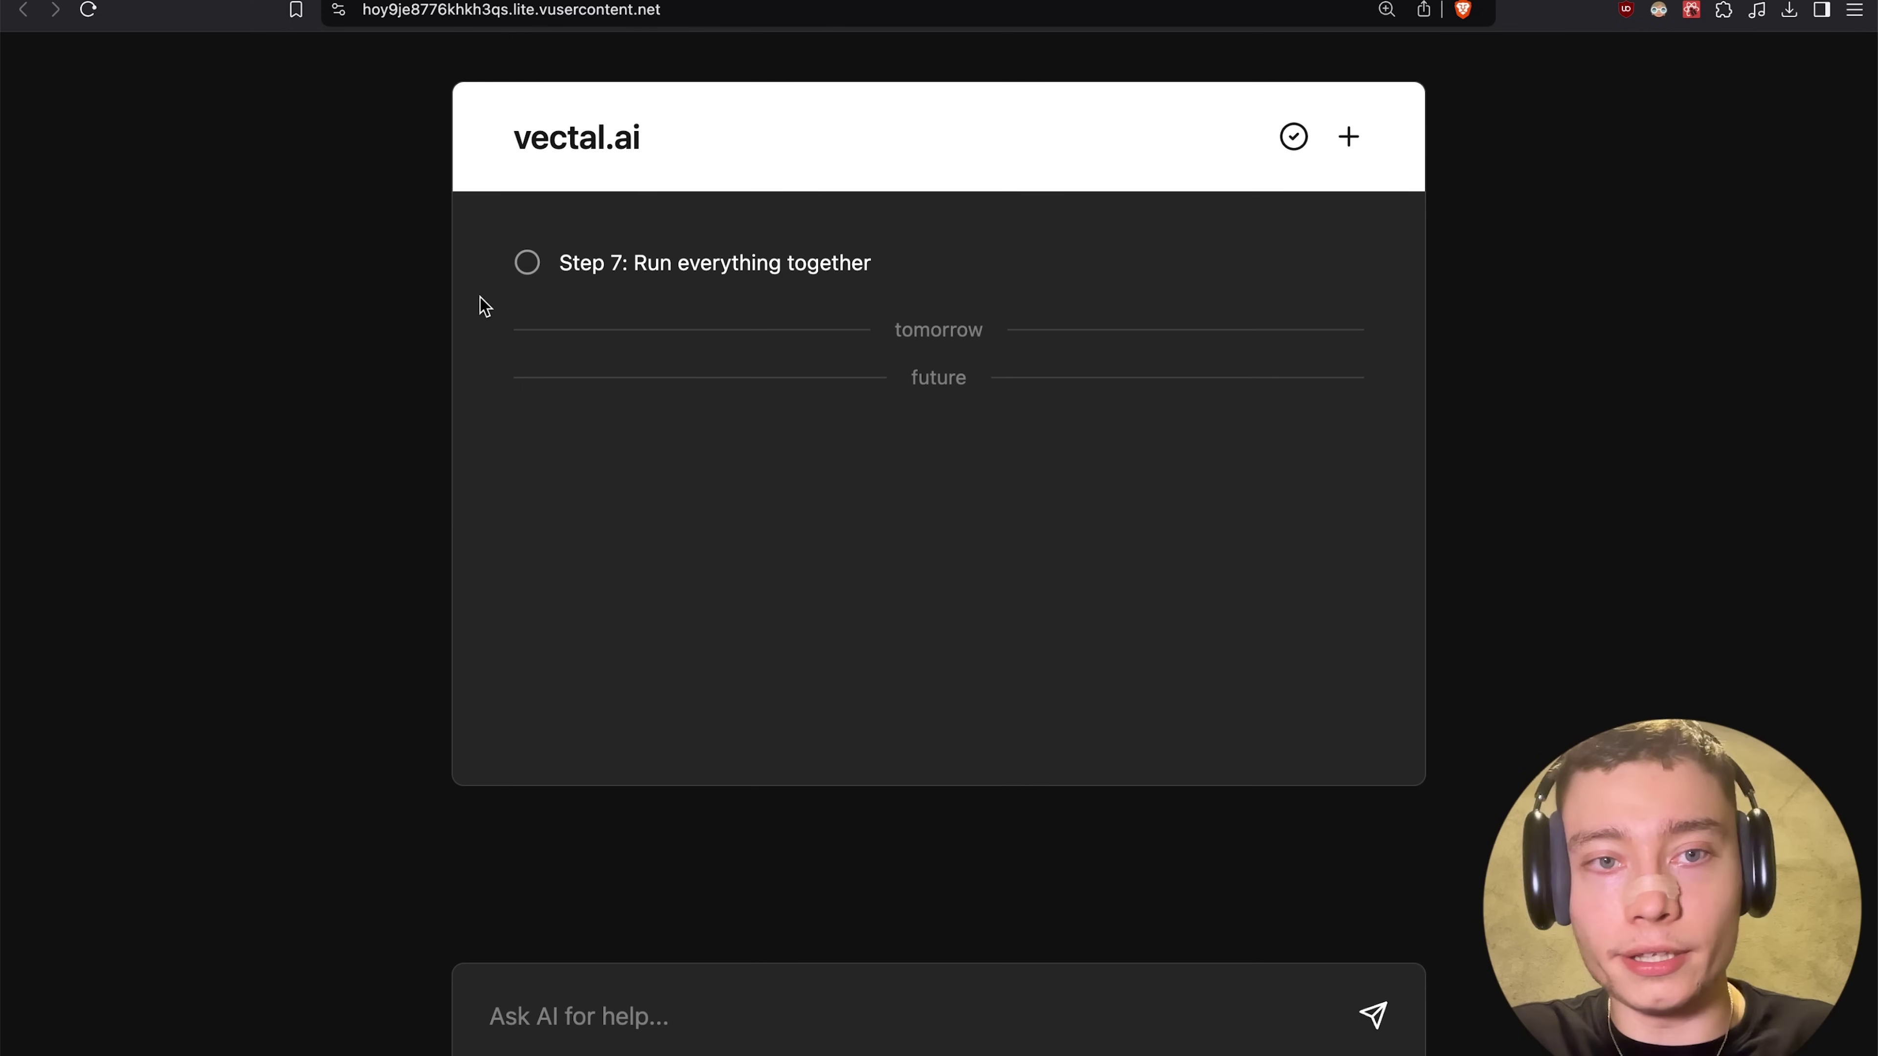
{"action": "left_click", "coordinate": [686, 278]}
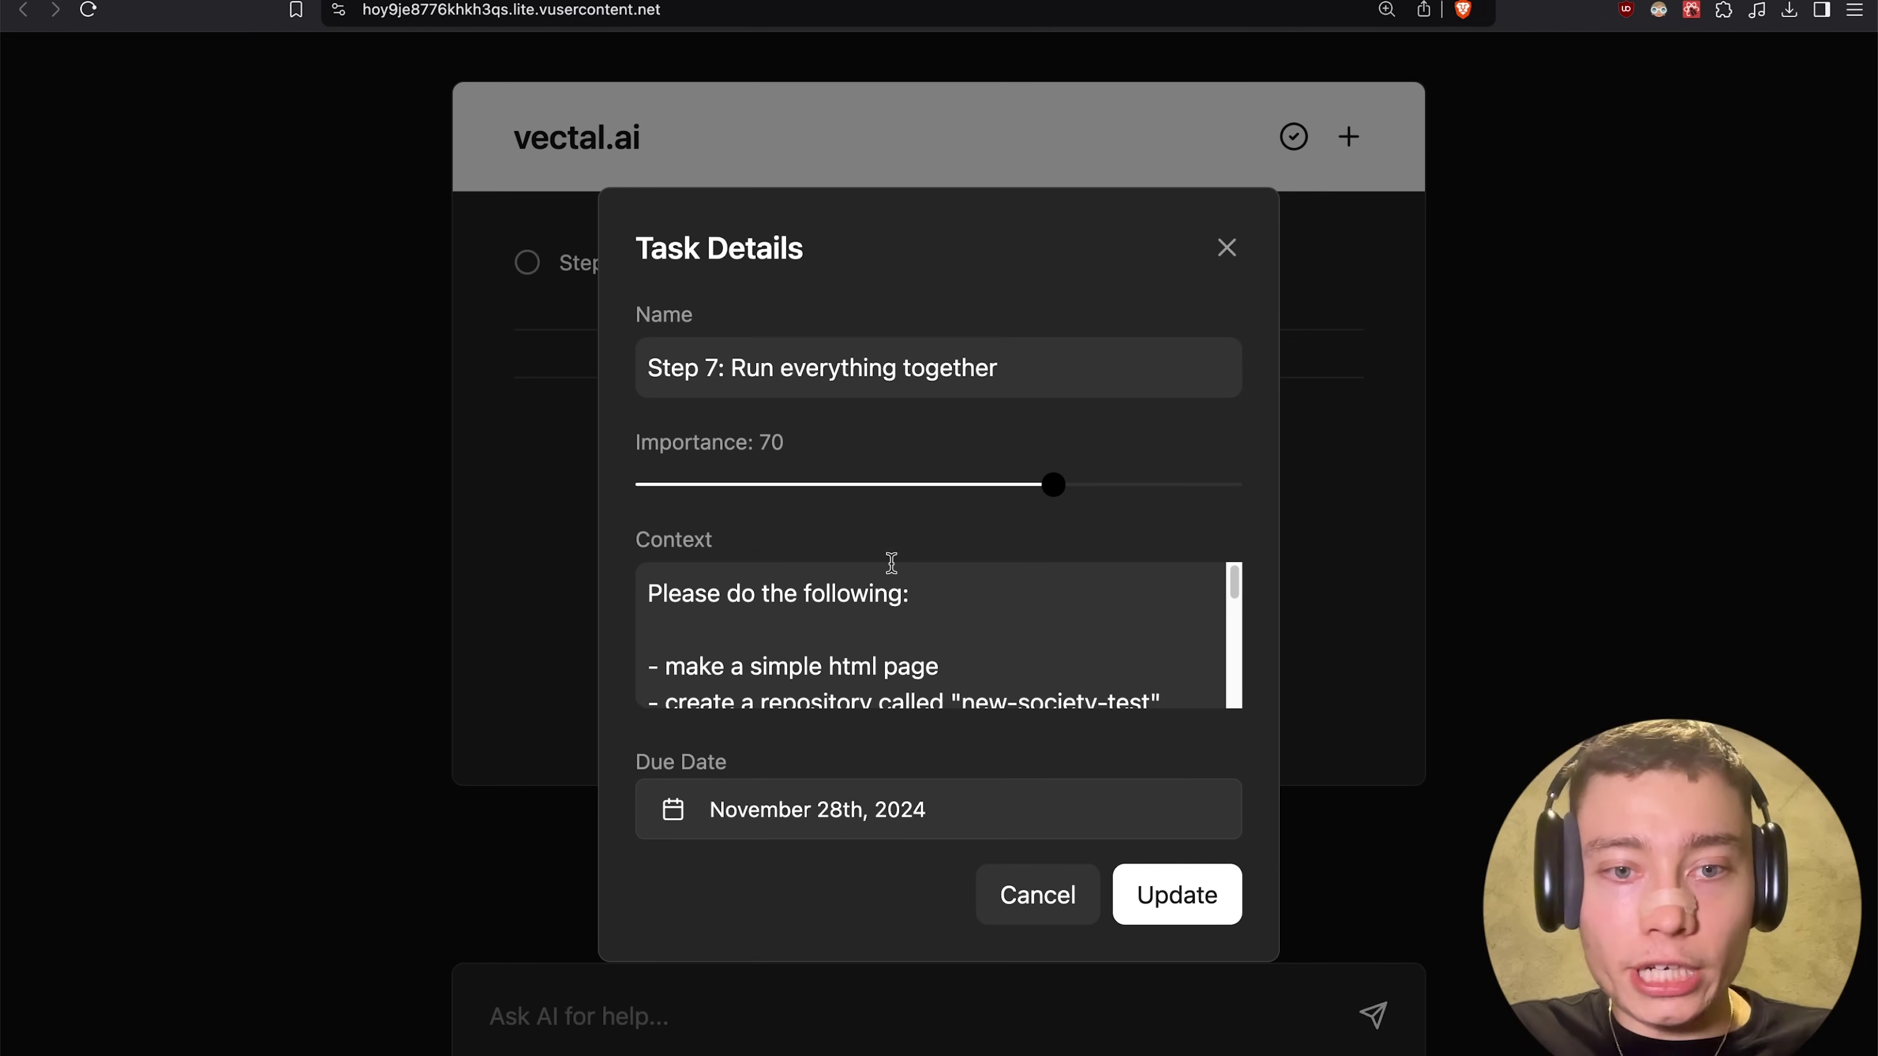
{"action": "left_click", "coordinate": [867, 593]}
{"action": "key", "text": "super+a"}
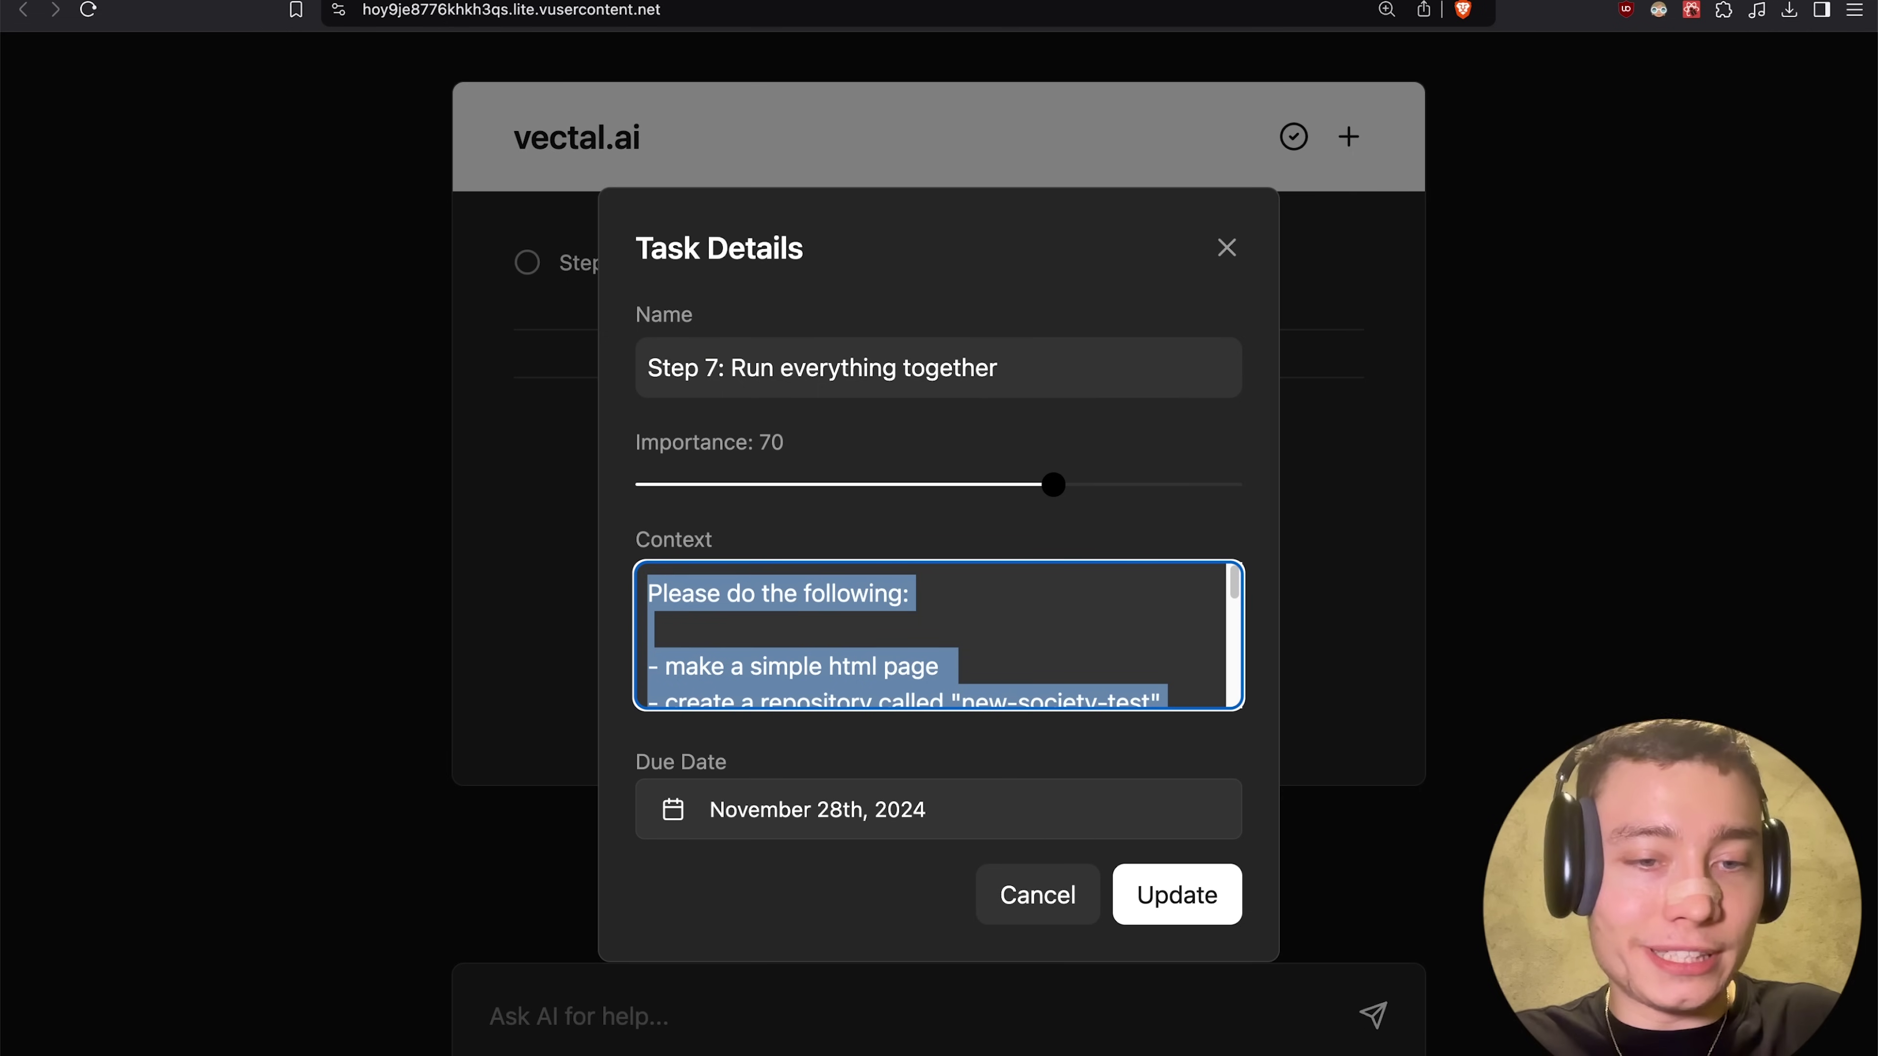
{"action": "key", "text": "super+Tab"}
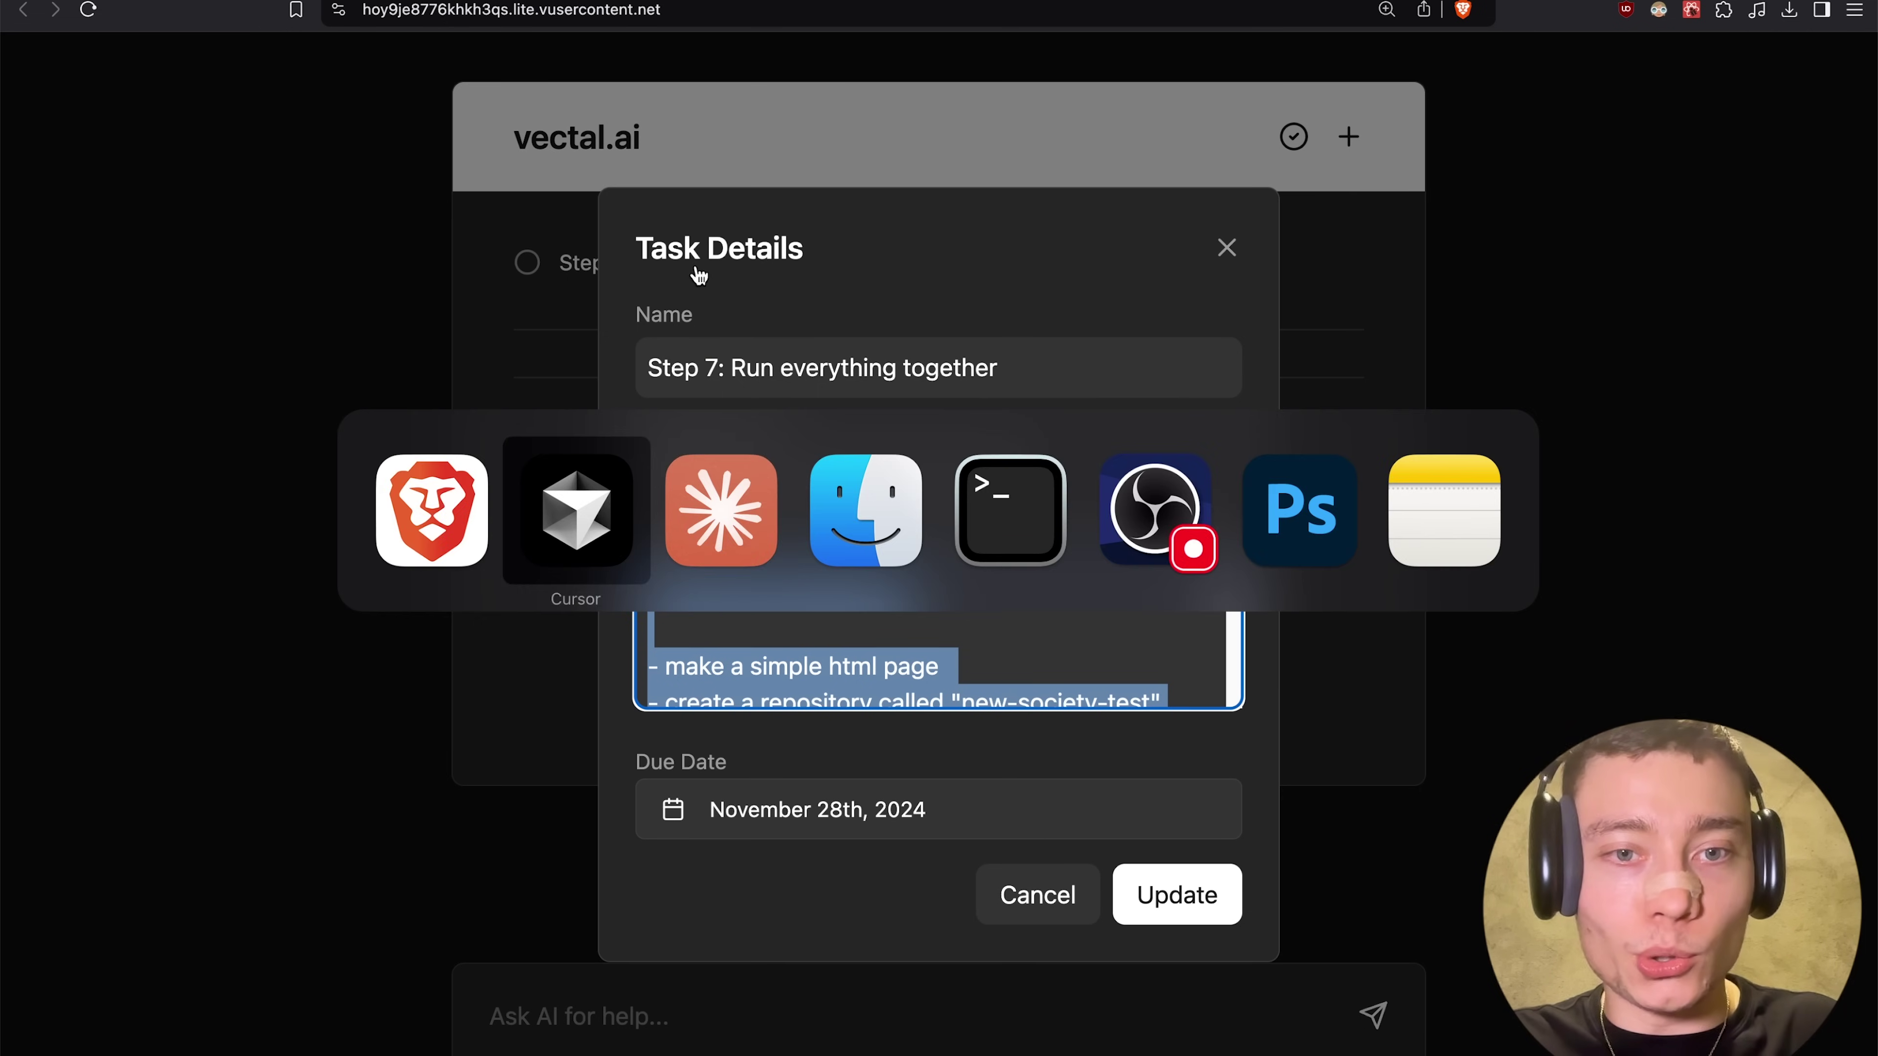
{"action": "key", "text": "super+Tab"}
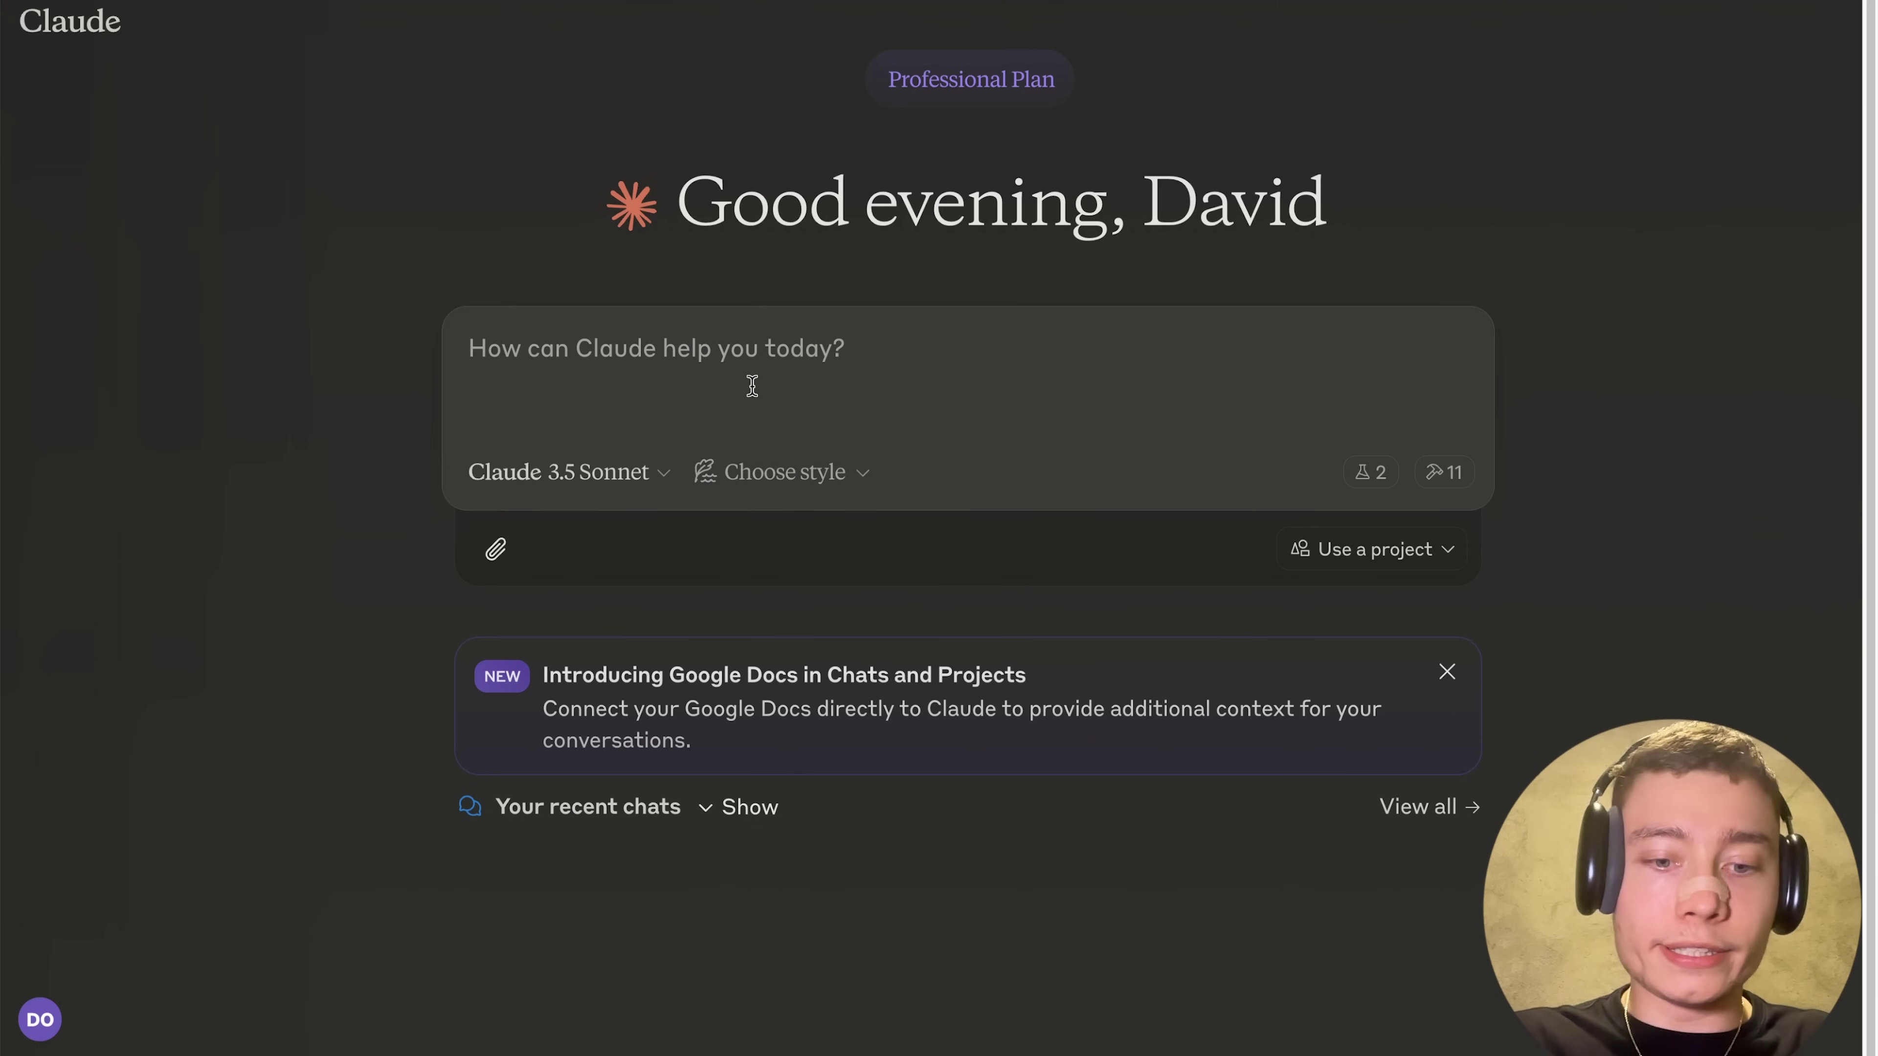
{"action": "type", "text": "Please do the following: - make a simple html page - create a repository called \"new-society-test\" - Push the html page to the \"new-society-test\" repo - Add a little css to the html page and then push it up - Make an issue suggesting we add some more content on the html page - Now make a branch called feature and make that fix and push the change - Make a pull request against main with these changes"}
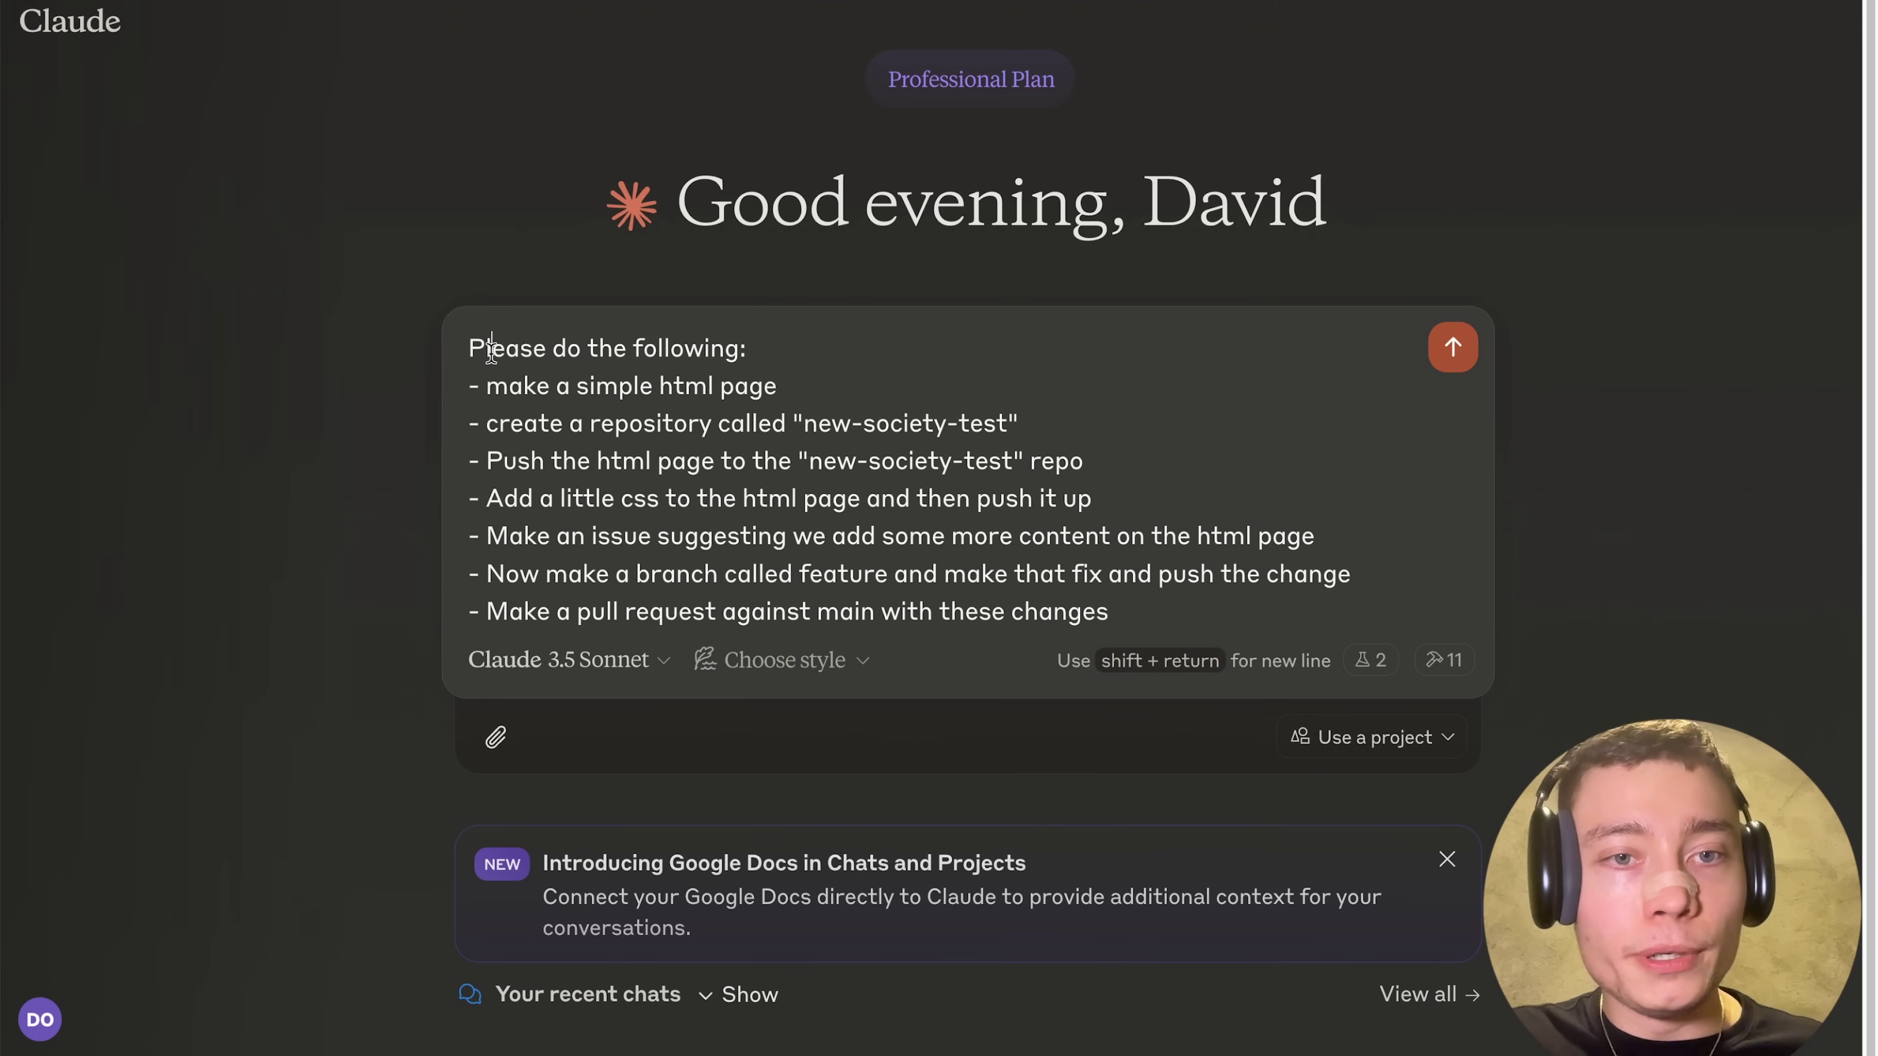
- Send the new-society-test prompt to Claude, expand the create_repository request and allow that tool for this chat
{"action": "triple_click", "coordinate": [491, 347]}
{"action": "triple_click", "coordinate": [606, 385]}
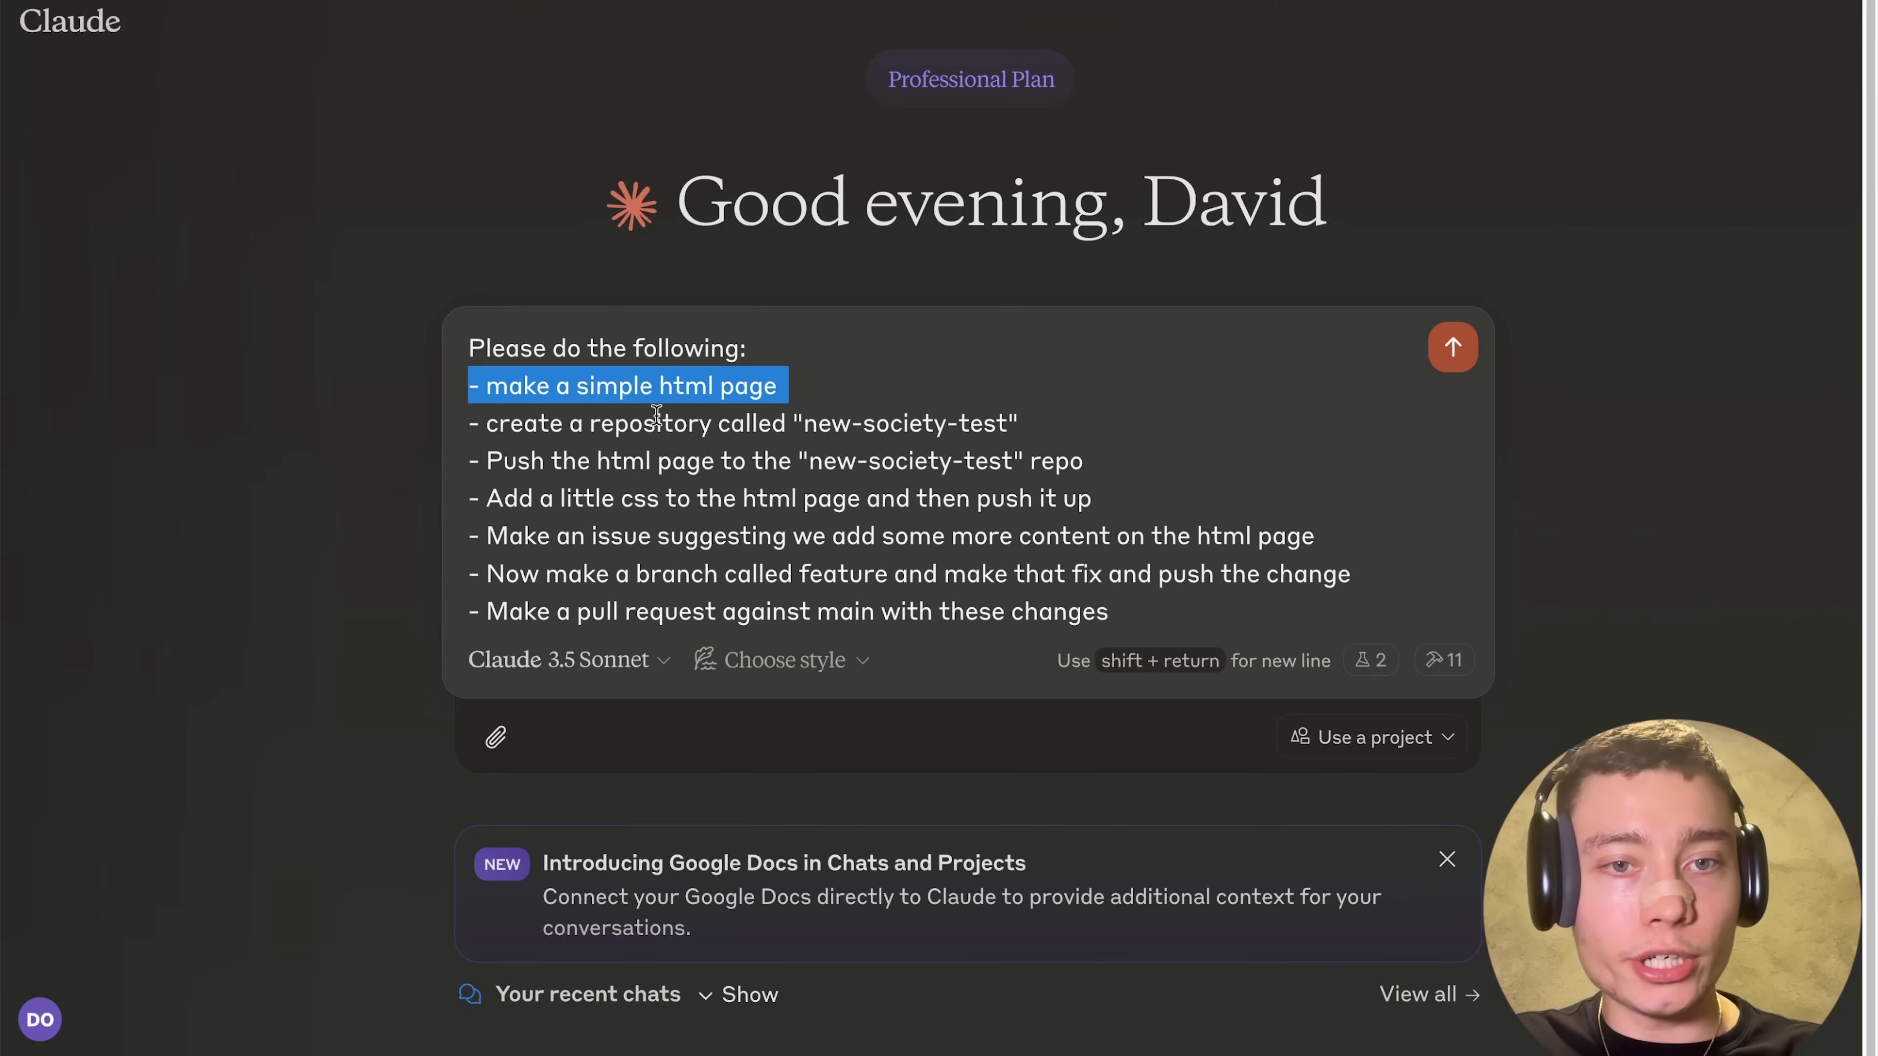
{"action": "left_click_drag", "start_coordinate": [831, 423], "coordinate": [995, 423]}
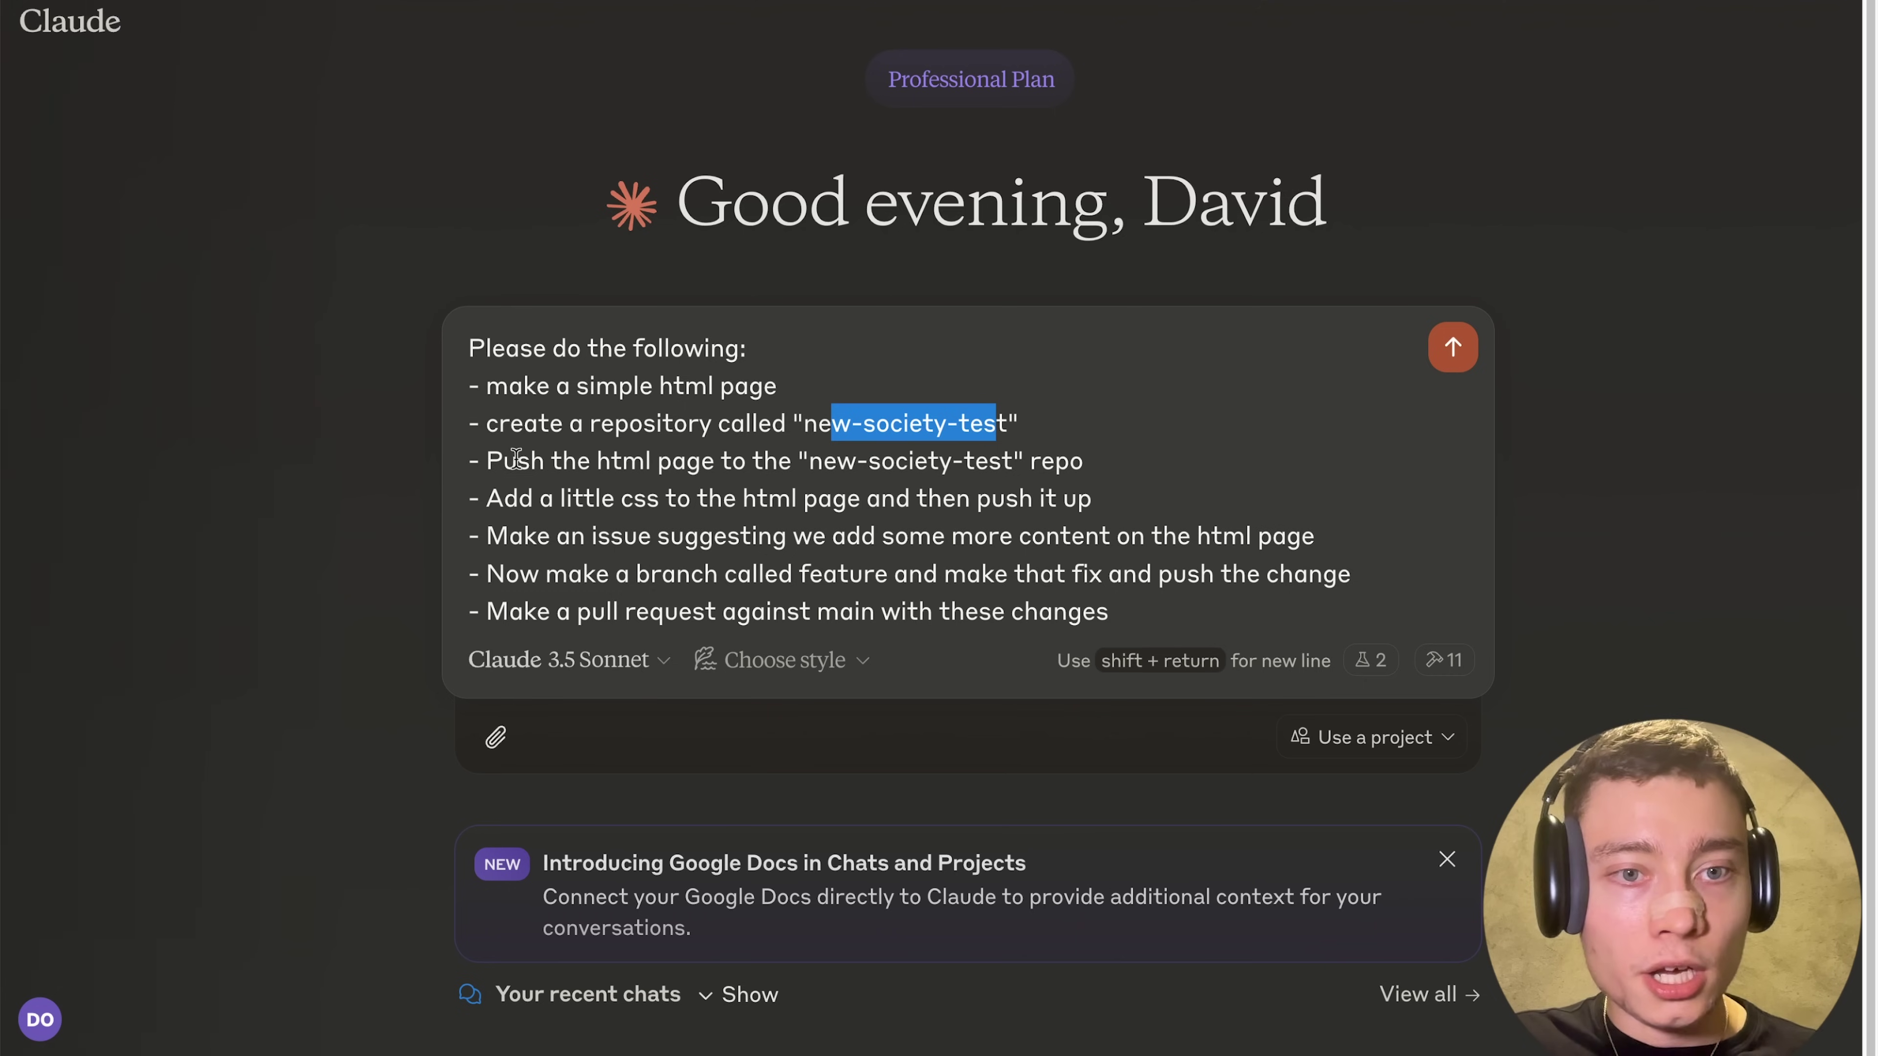
{"action": "left_click_drag", "start_coordinate": [810, 460], "coordinate": [1023, 462]}
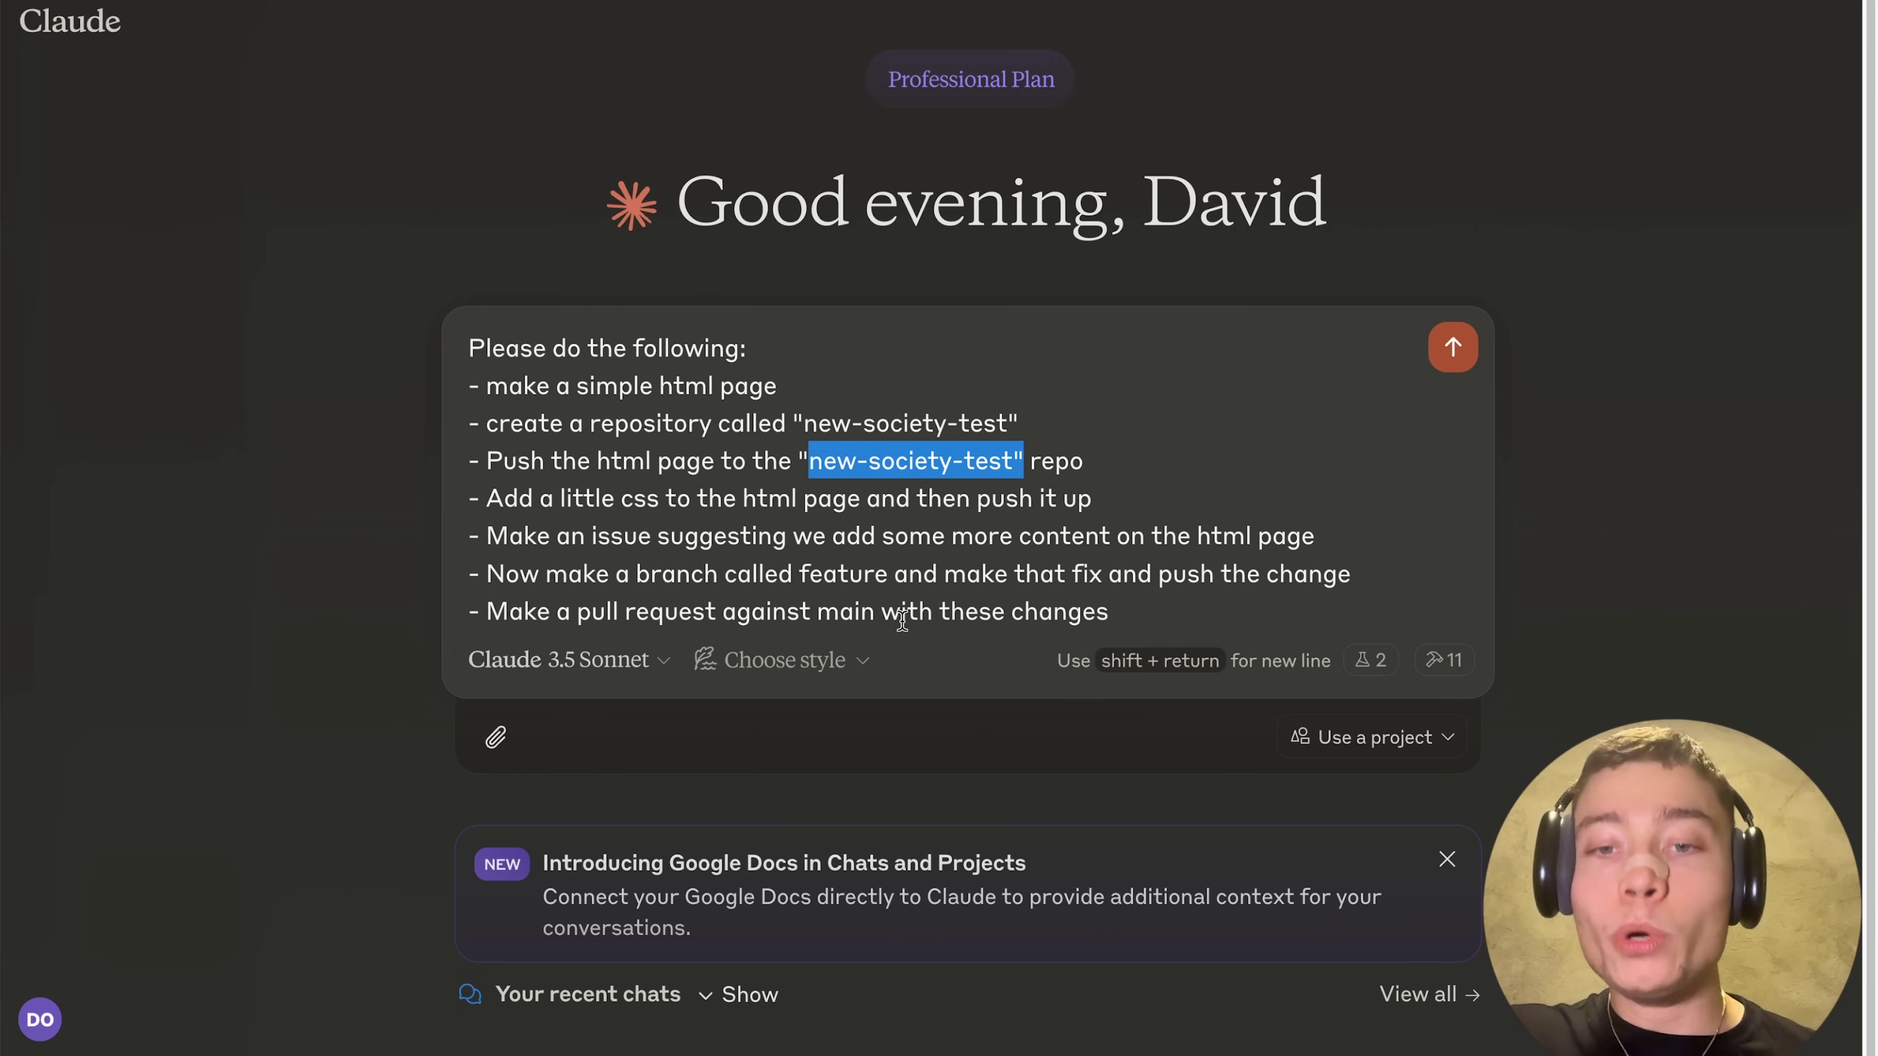
{"action": "left_click", "coordinate": [1164, 592]}
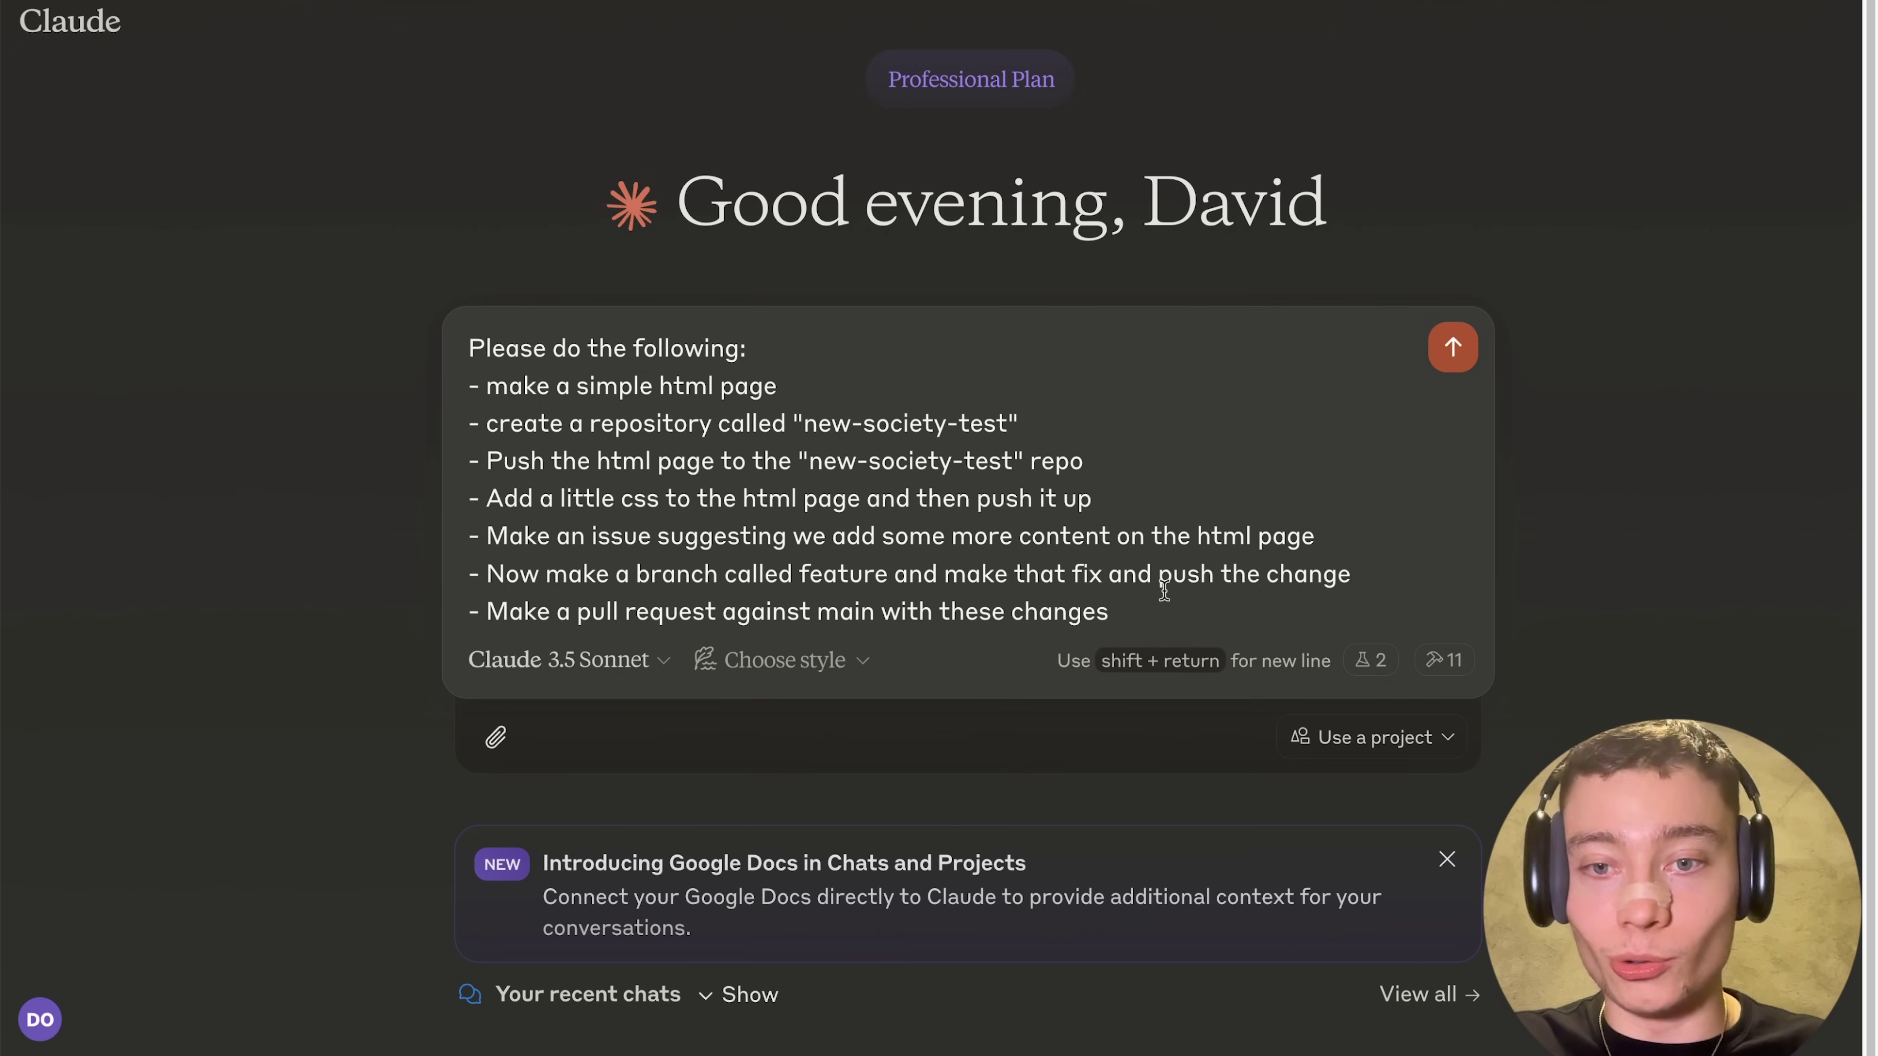
{"action": "left_click", "coordinate": [1453, 347]}
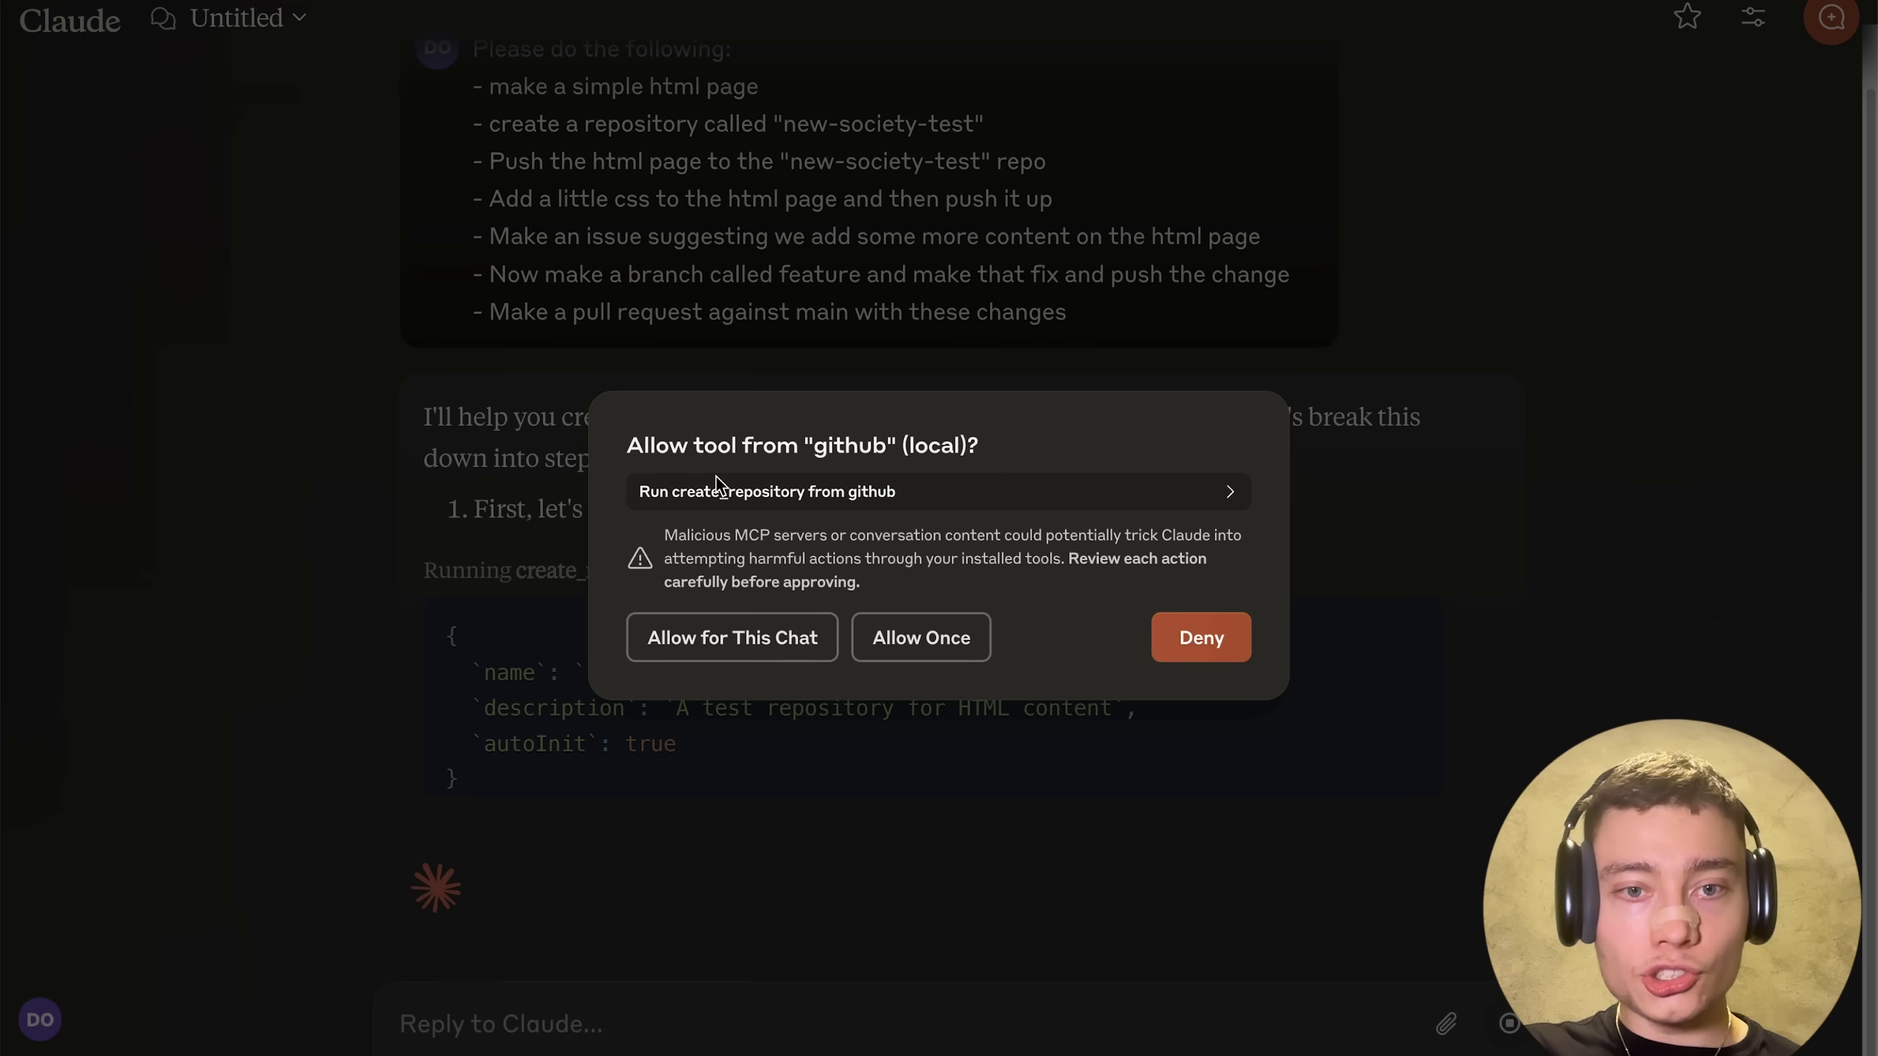
{"action": "left_click", "coordinate": [723, 489]}
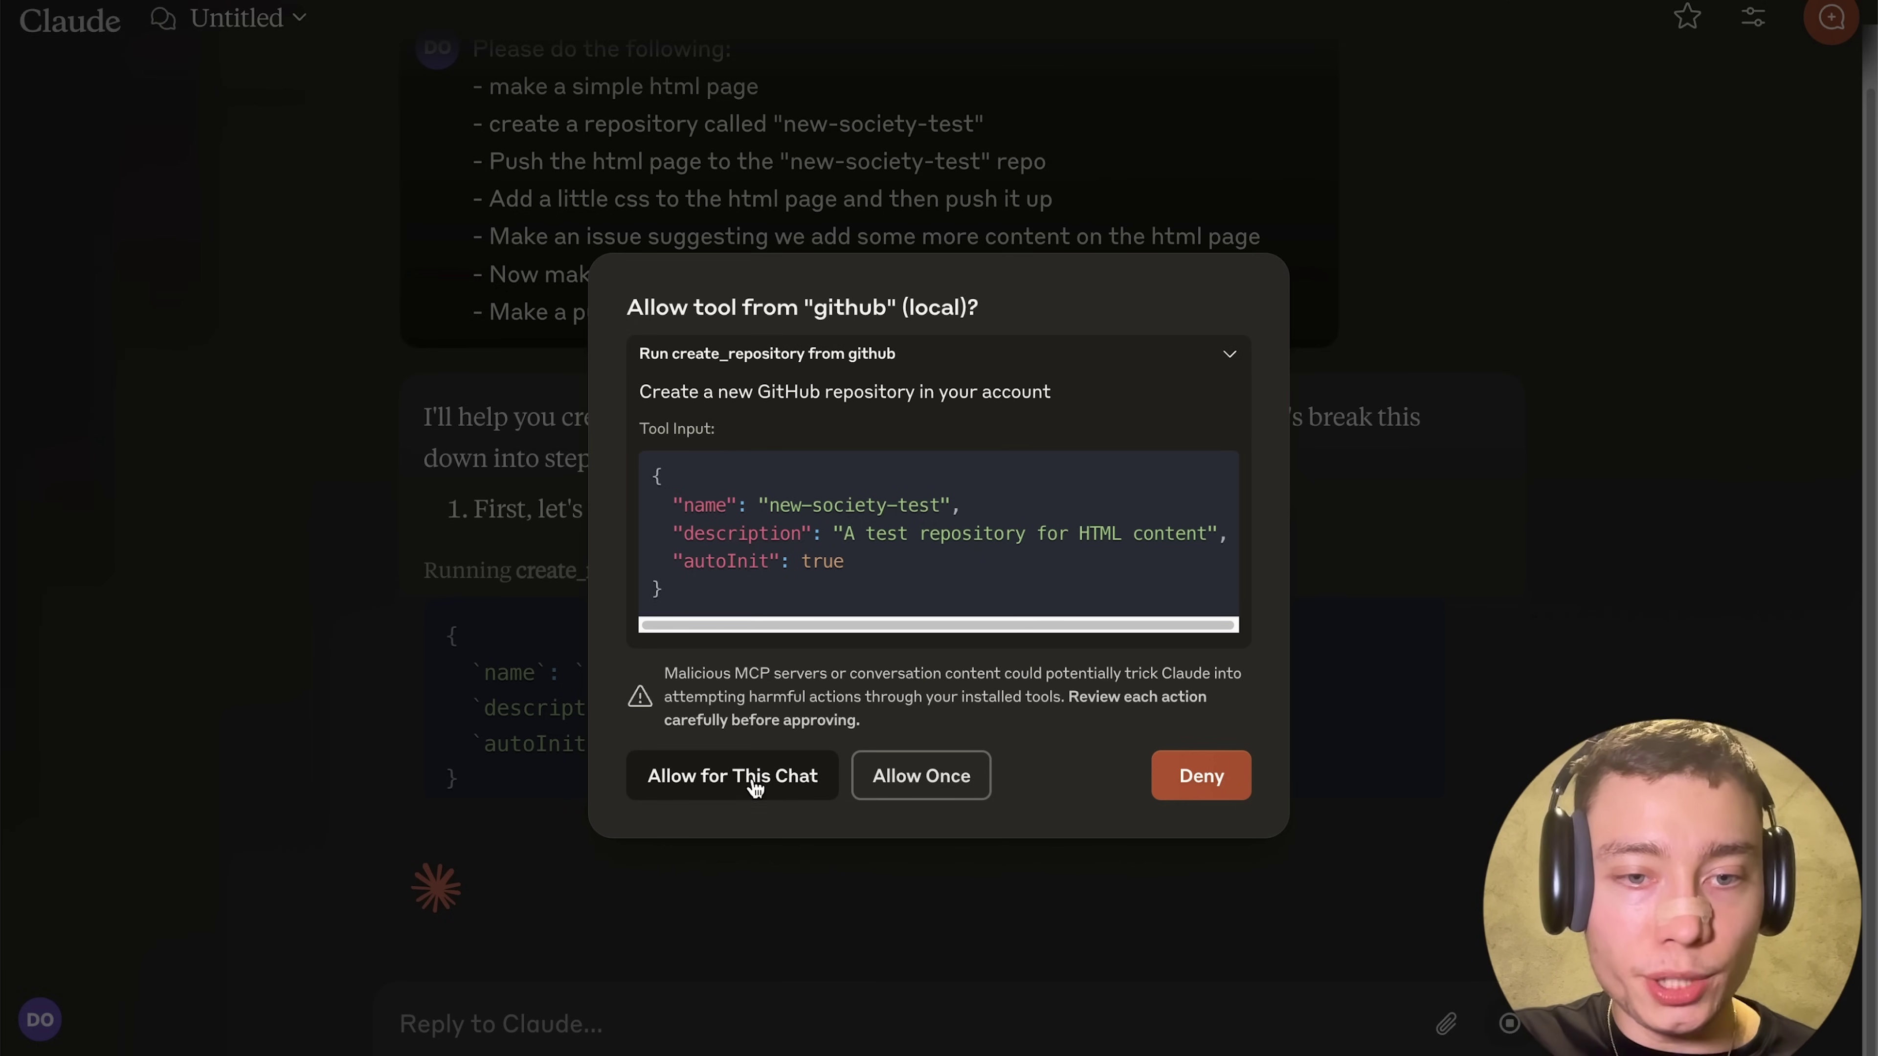
{"action": "left_click", "coordinate": [699, 777]}
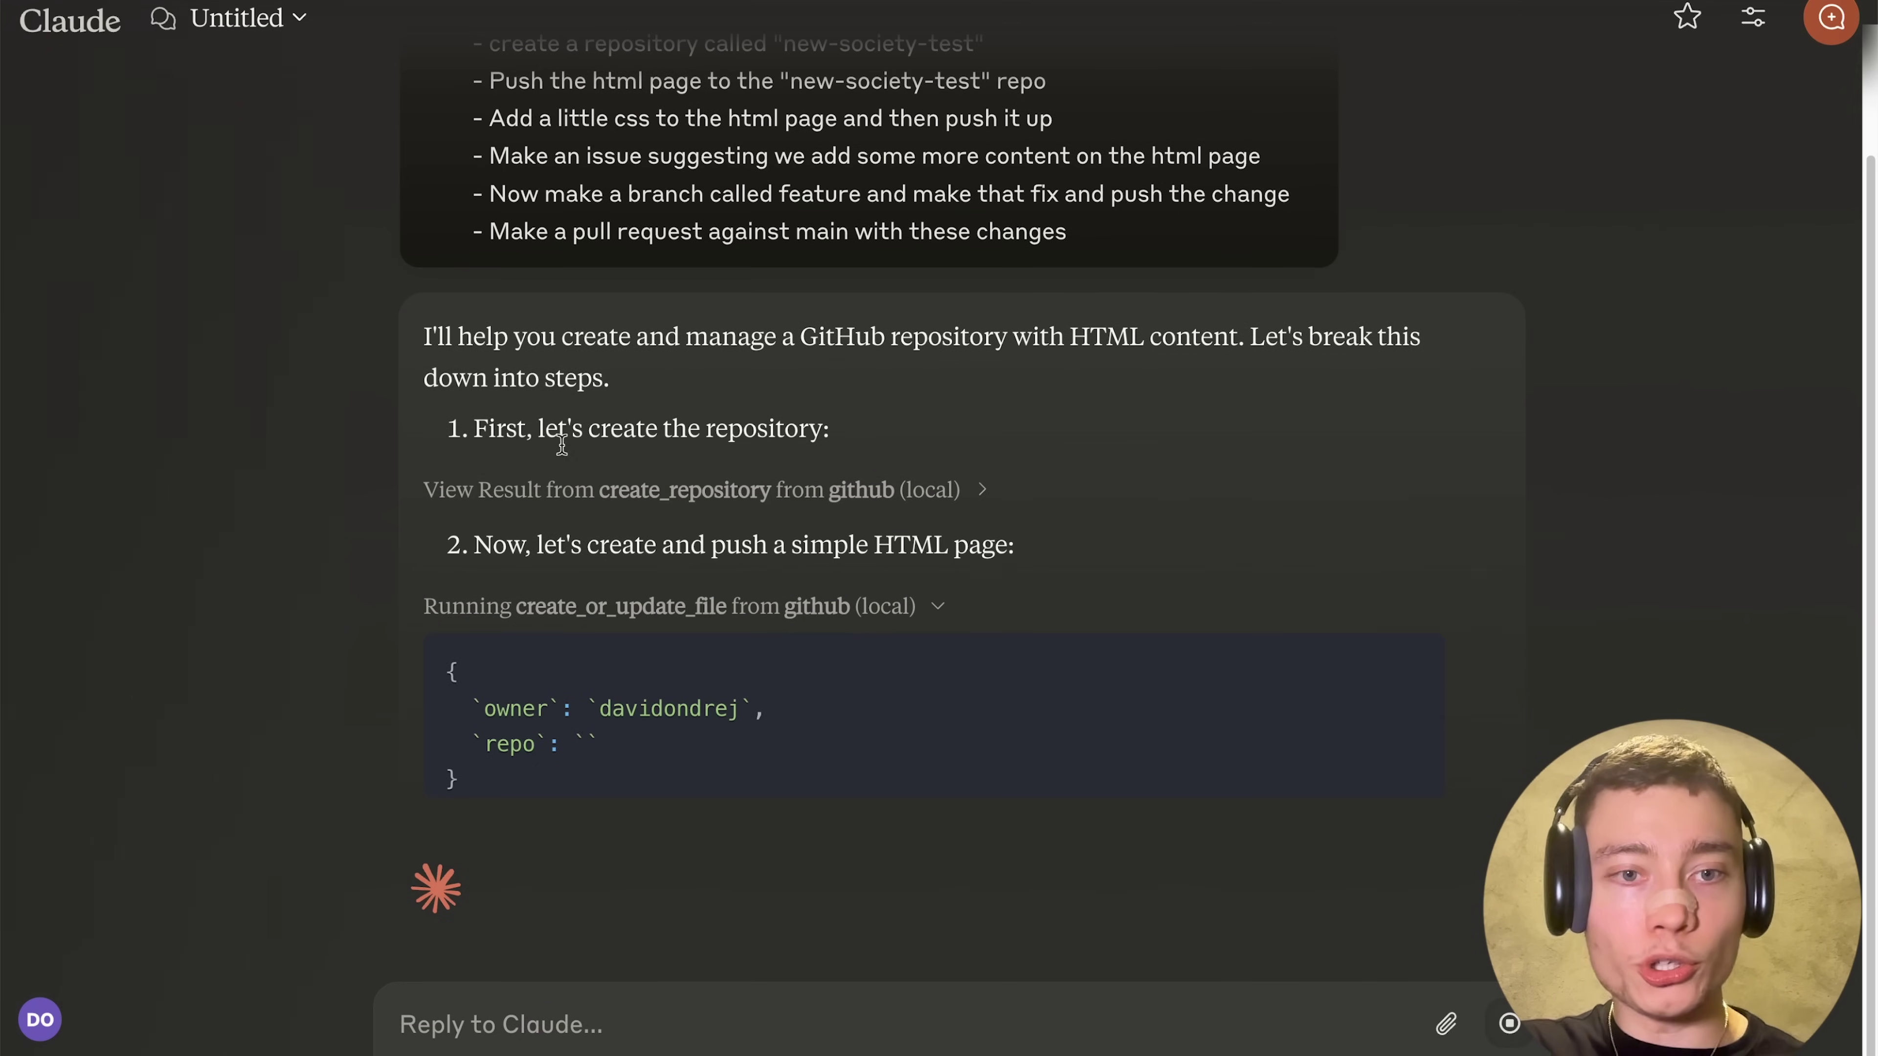
- Switch to GitHub in Brave Browser and open the new-society-test repository from the account's repository list
{"action": "key", "text": "super+Tab"}
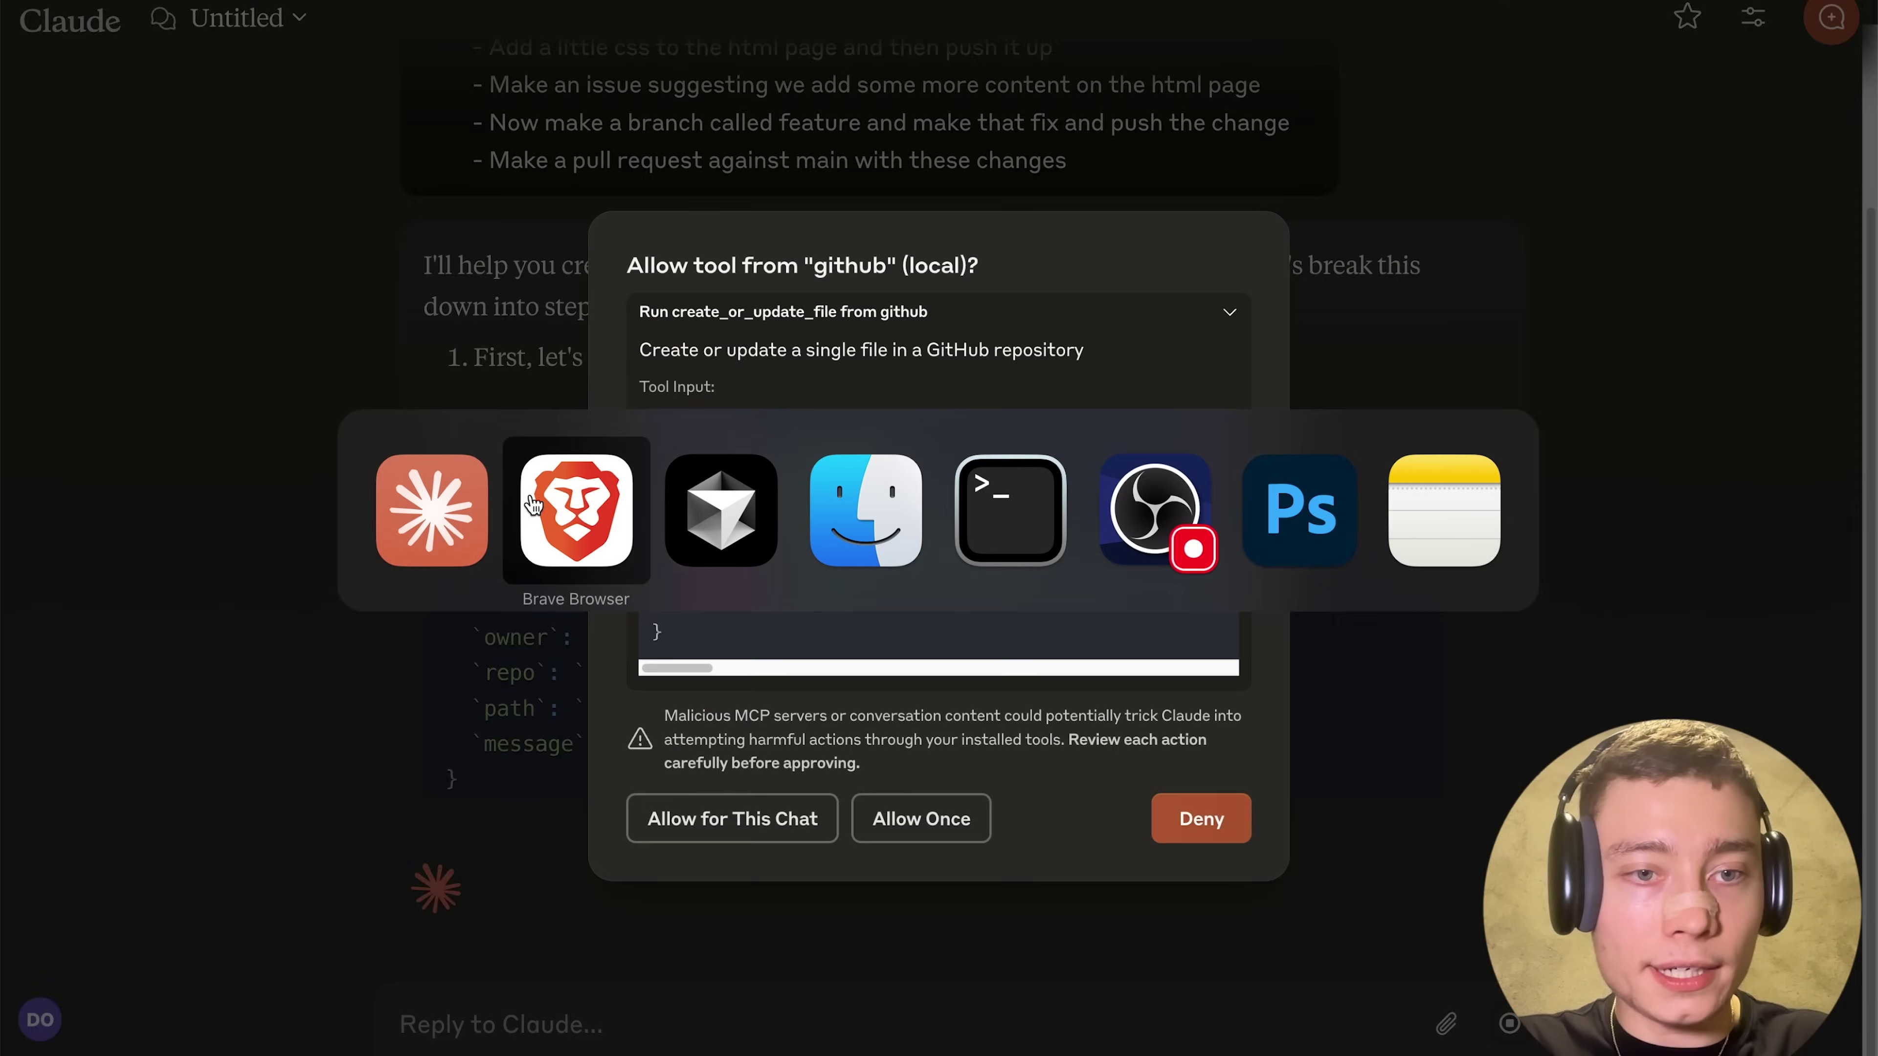
{"action": "left_click", "coordinate": [573, 488]}
{"action": "key", "text": "ctrl+Tab"}
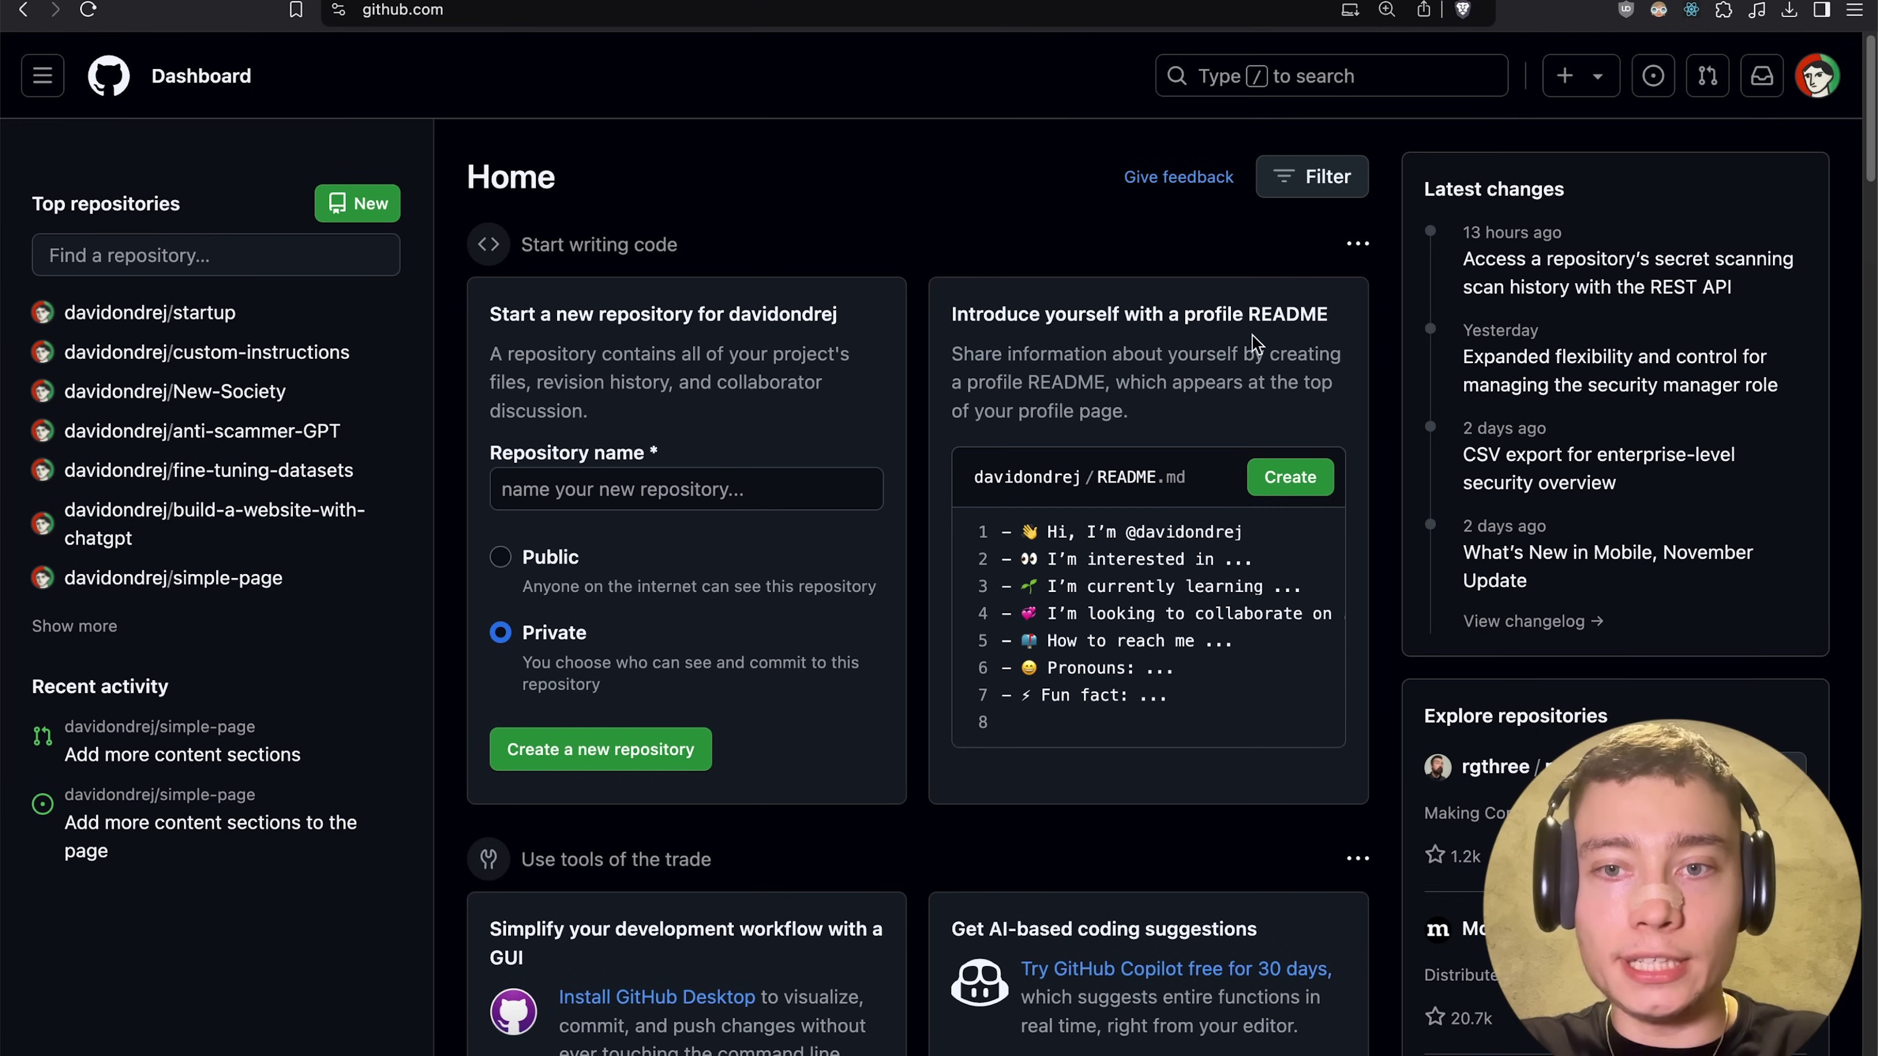
{"action": "left_click", "coordinate": [1817, 75]}
{"action": "left_click", "coordinate": [1597, 249]}
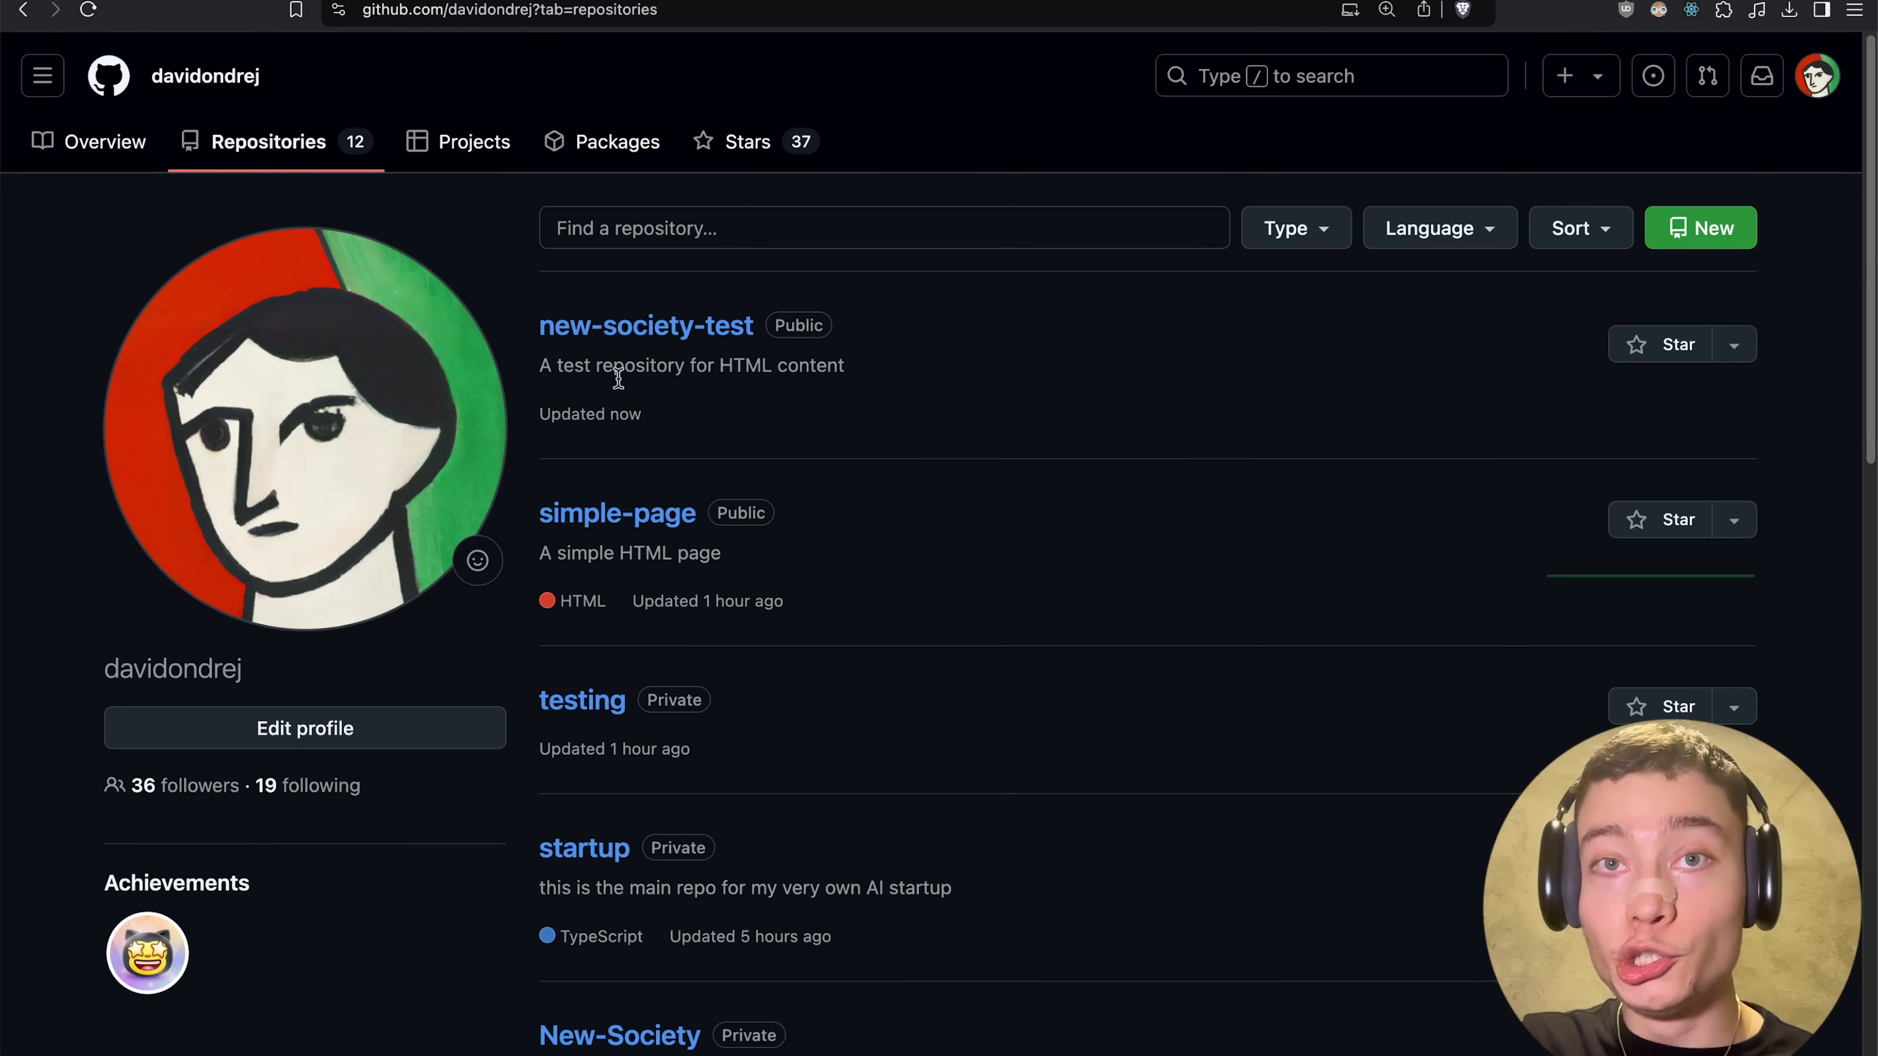
{"action": "left_click", "coordinate": [713, 333]}
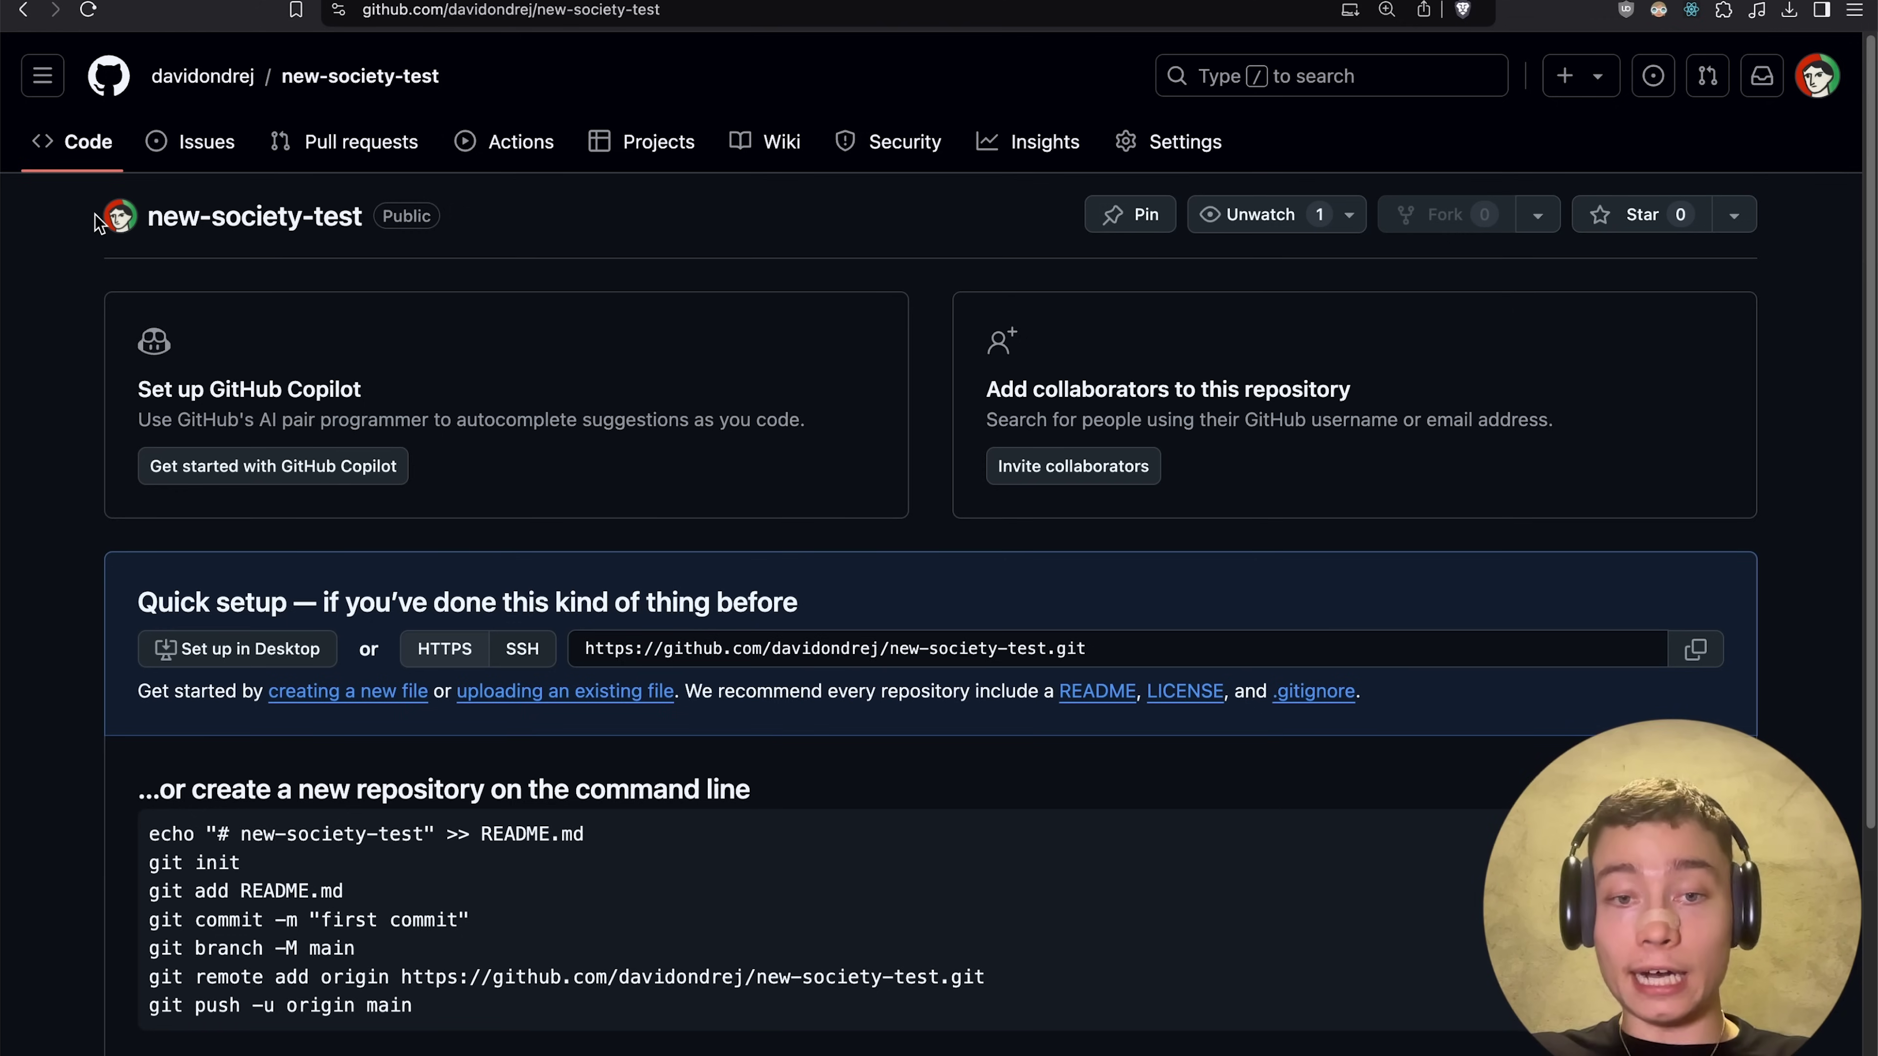
- Return to Claude and allow the create_or_update_file and push_files GitHub tools for this chat
{"action": "key", "text": "super+Tab"}
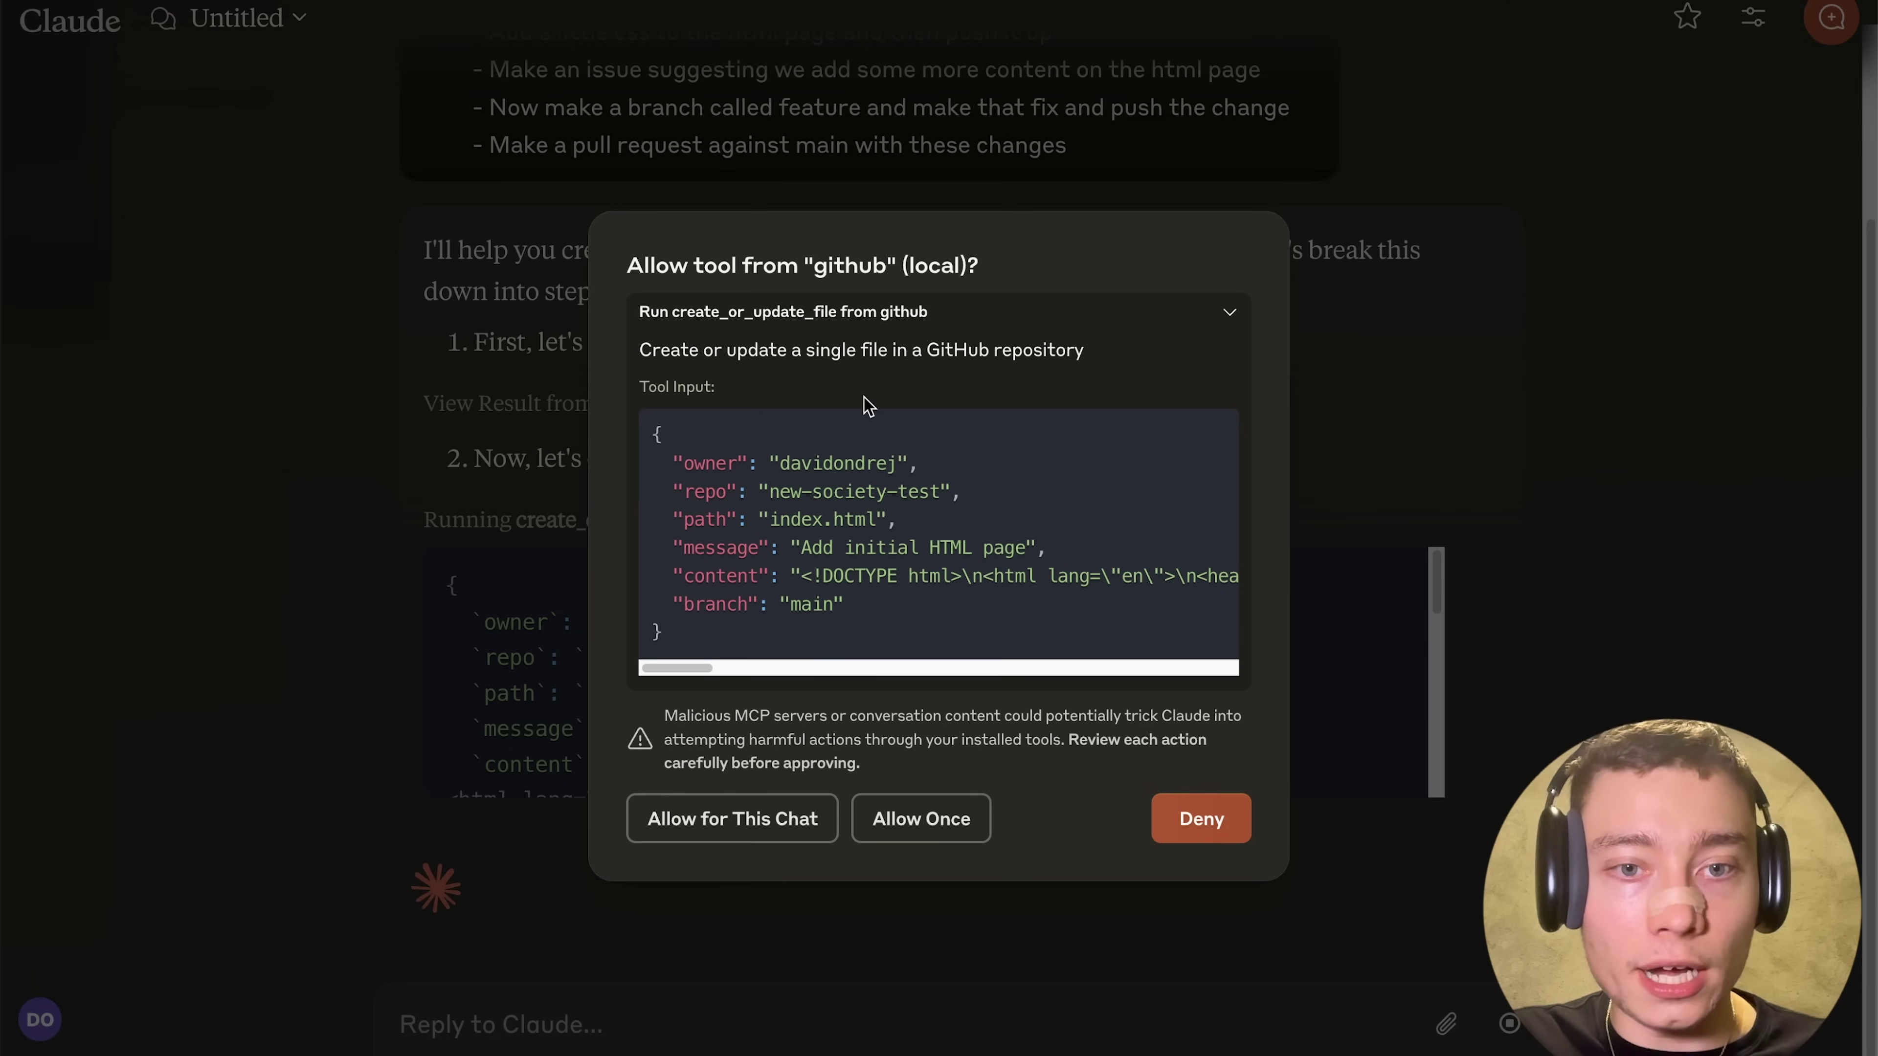
{"action": "left_click", "coordinate": [740, 818]}
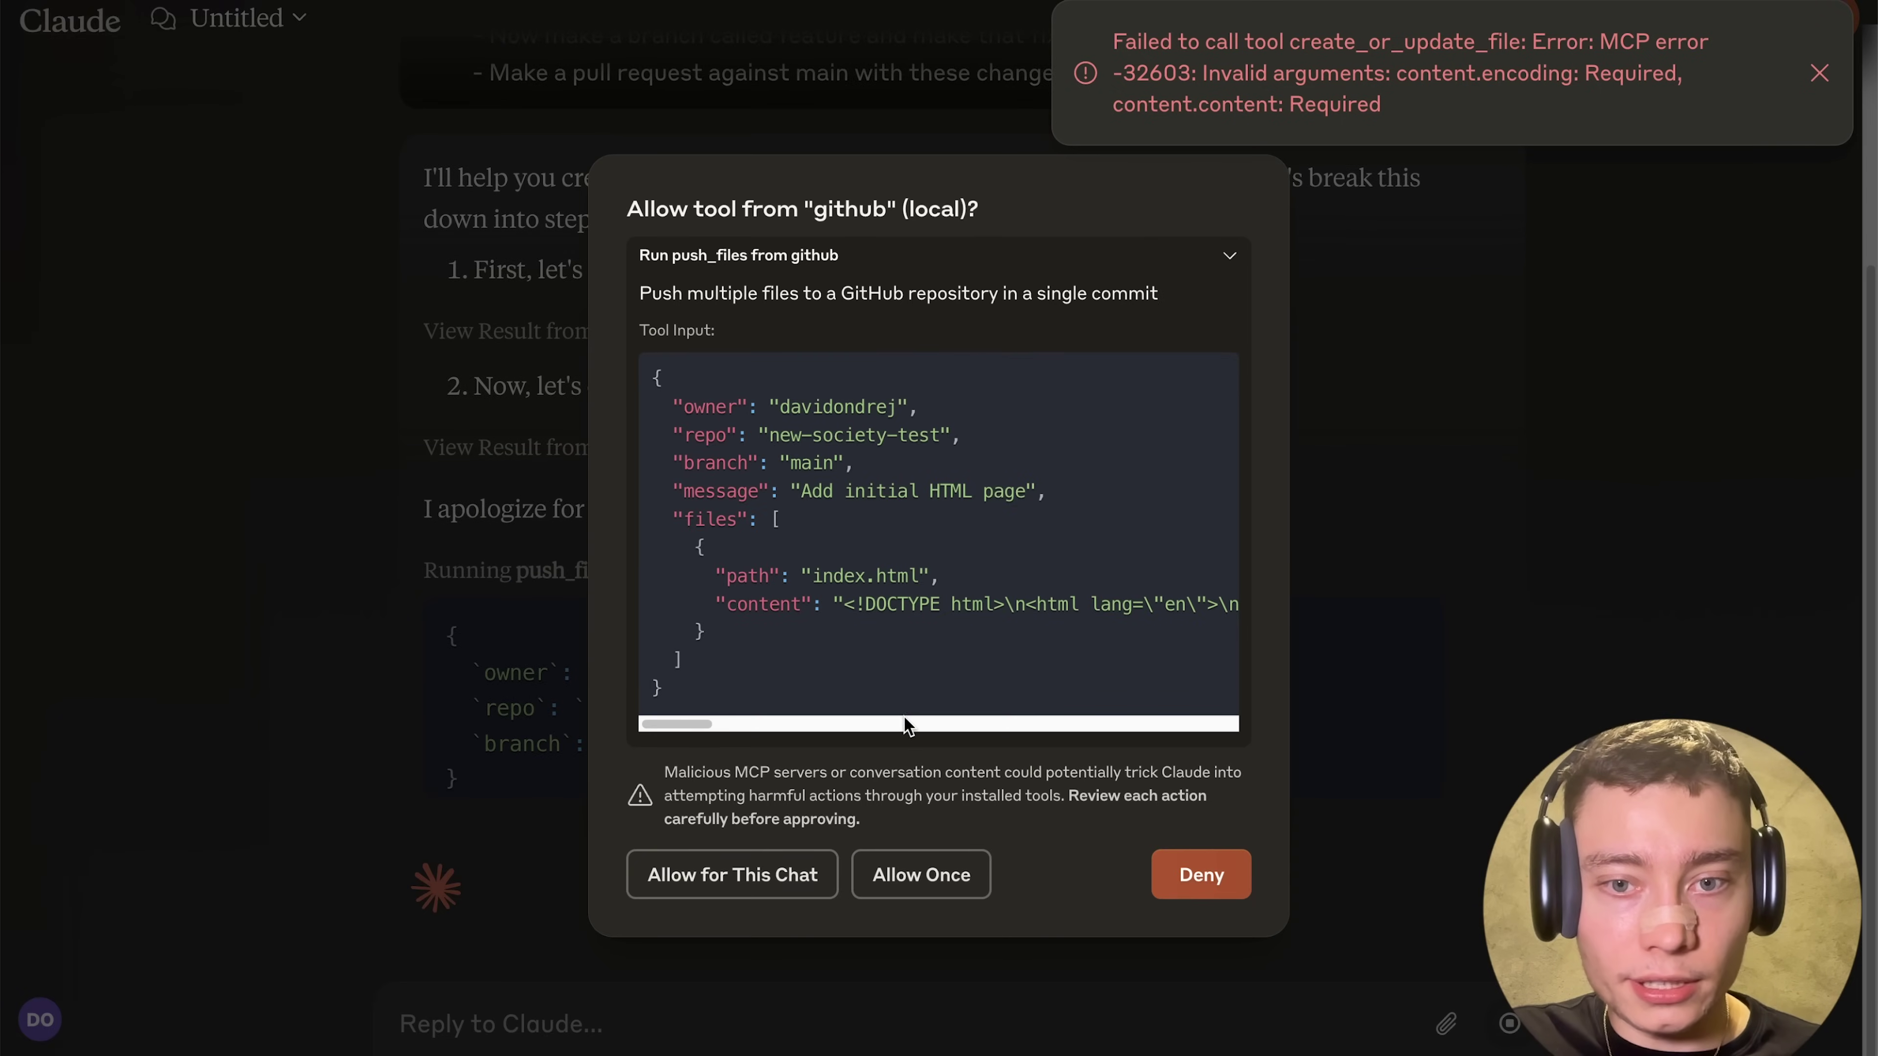
{"action": "left_click", "coordinate": [750, 876]}
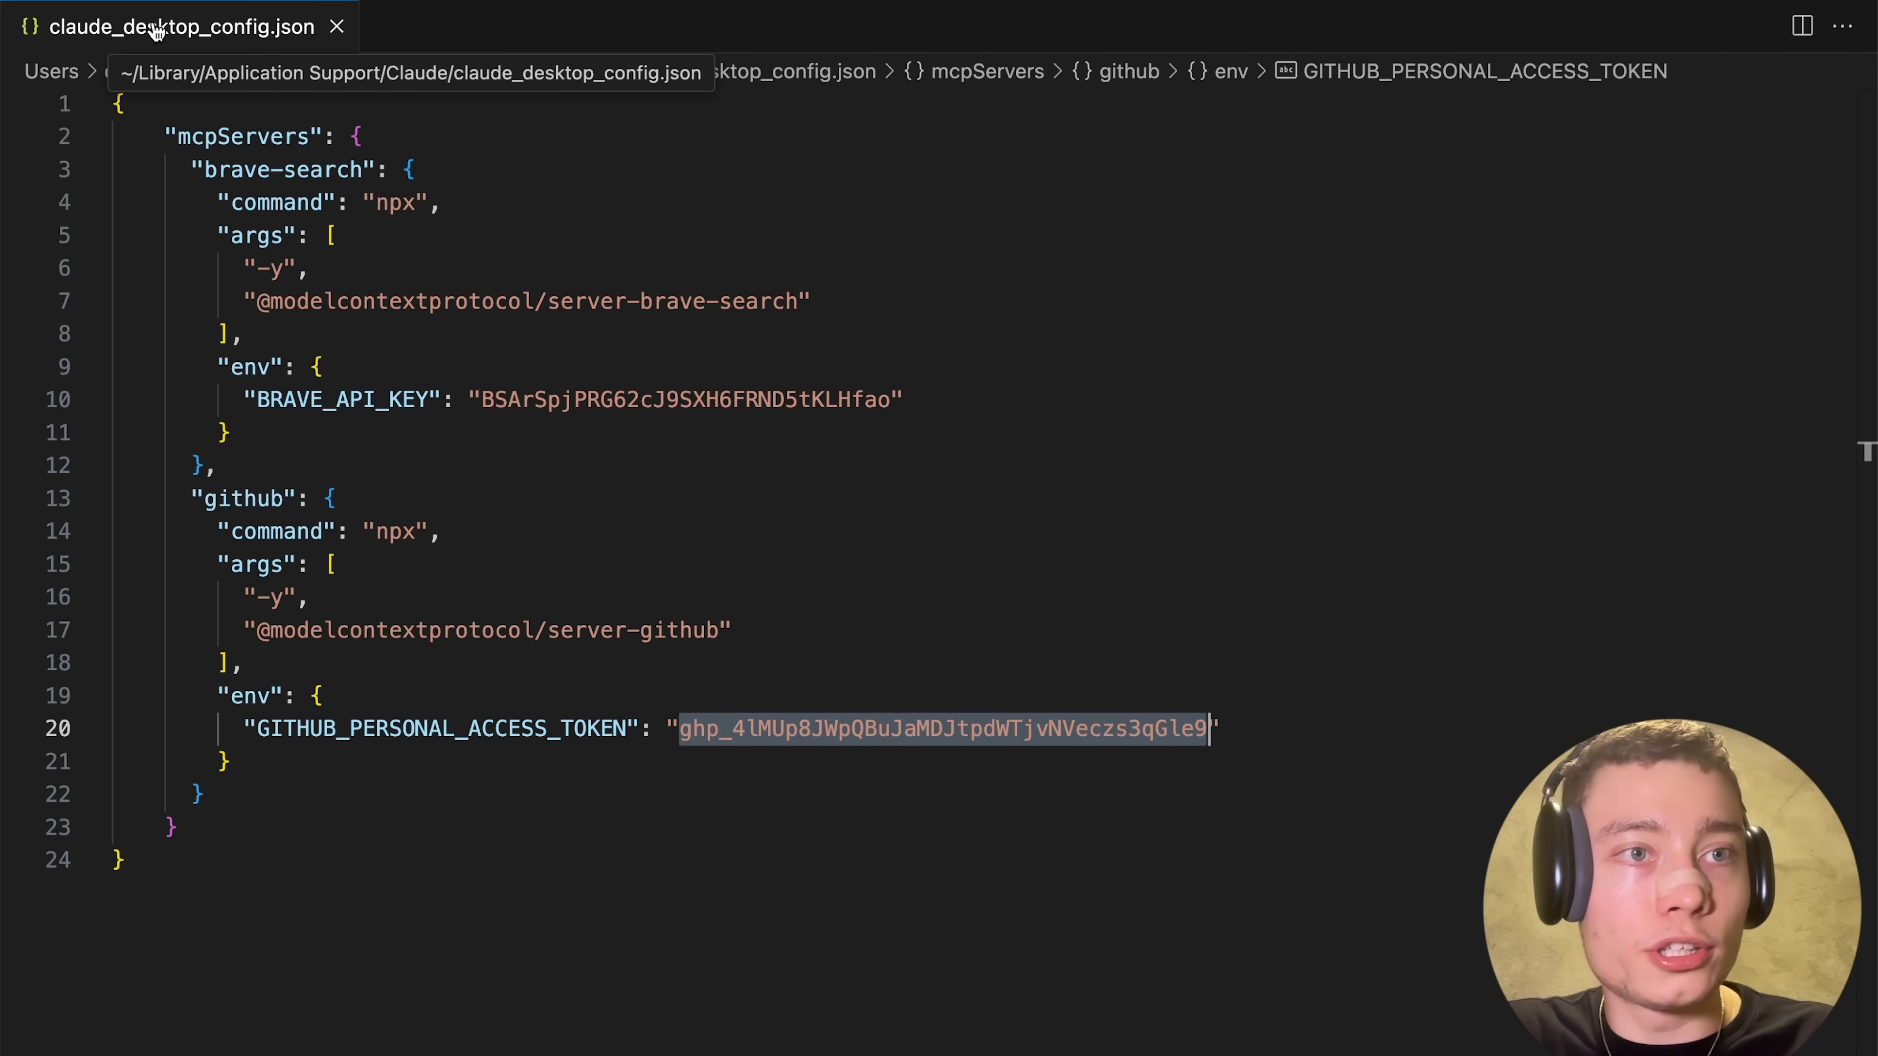
- Examine the mcpServers and brave-search entries of claude_desktop_config.json in Cursor, and return to the Claude chat
{"action": "double_click", "coordinate": [259, 138]}
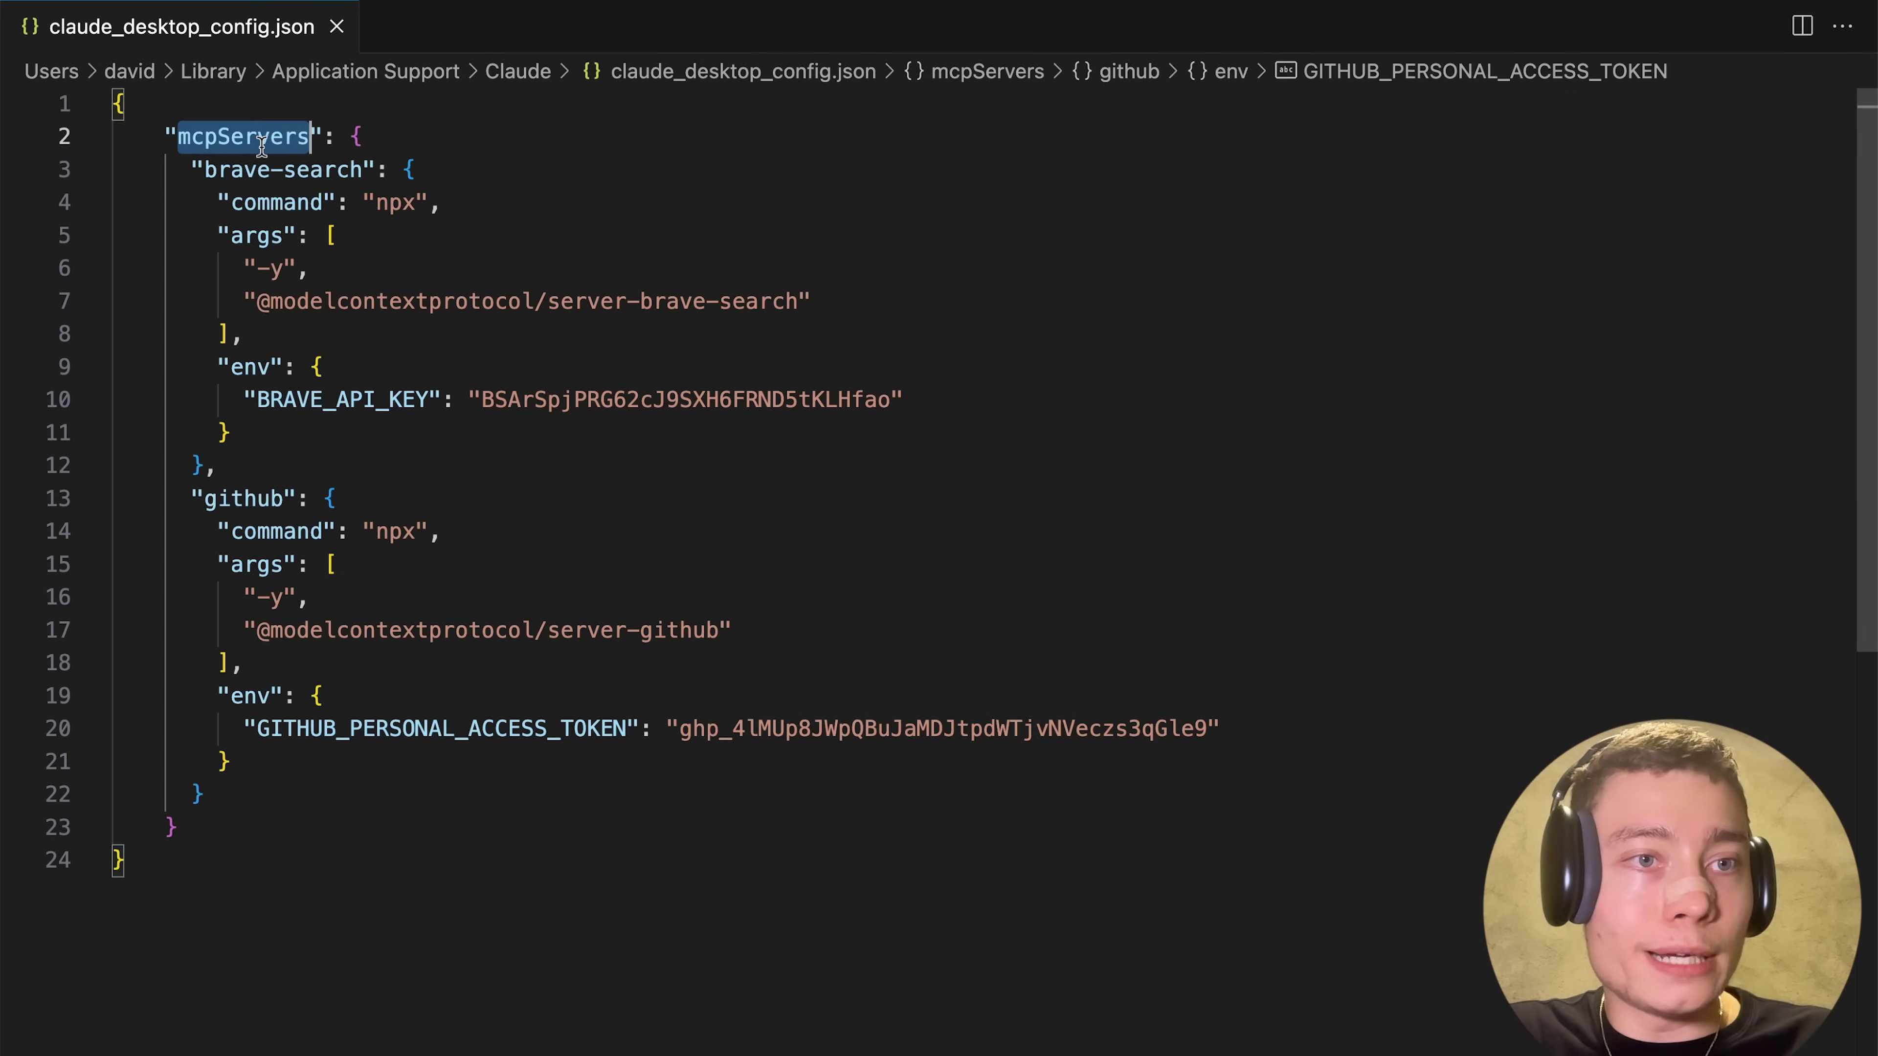
{"action": "double_click", "coordinate": [254, 178]}
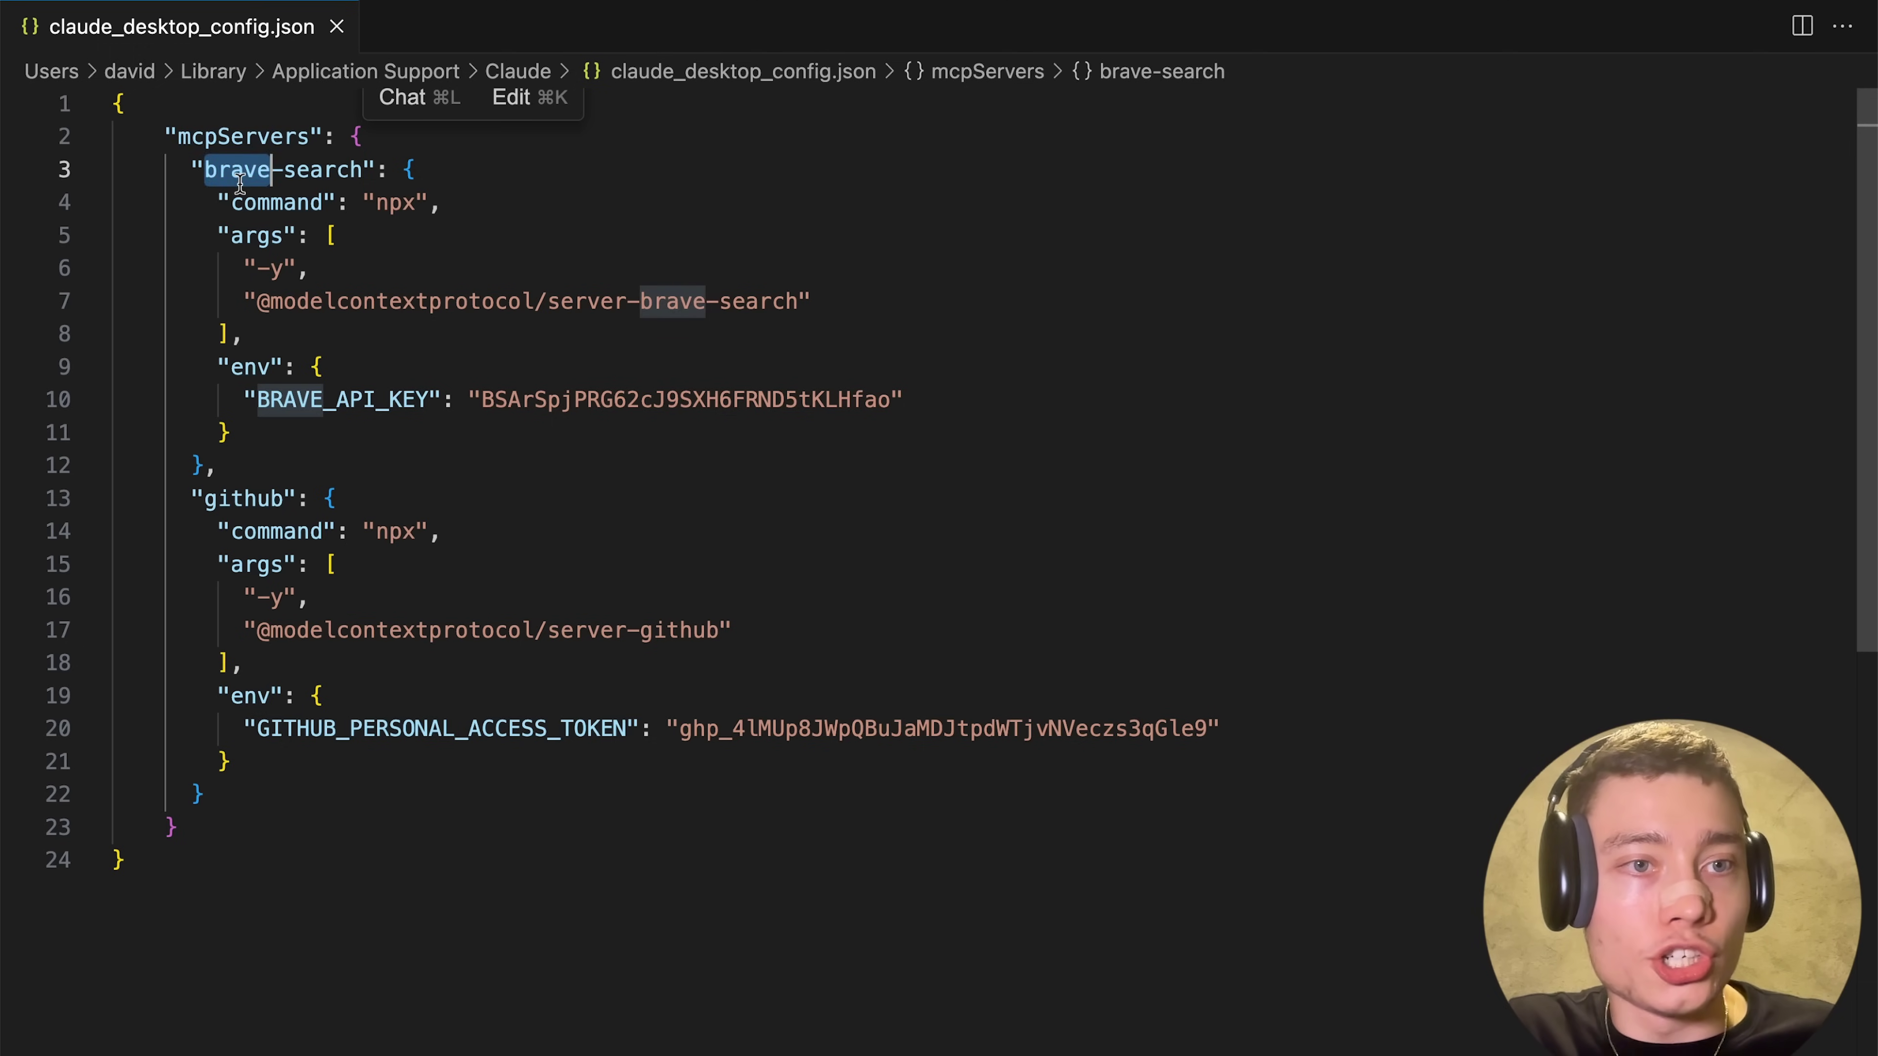
{"action": "key", "text": "super+Tab"}
{"action": "key", "text": "super+Tab"}
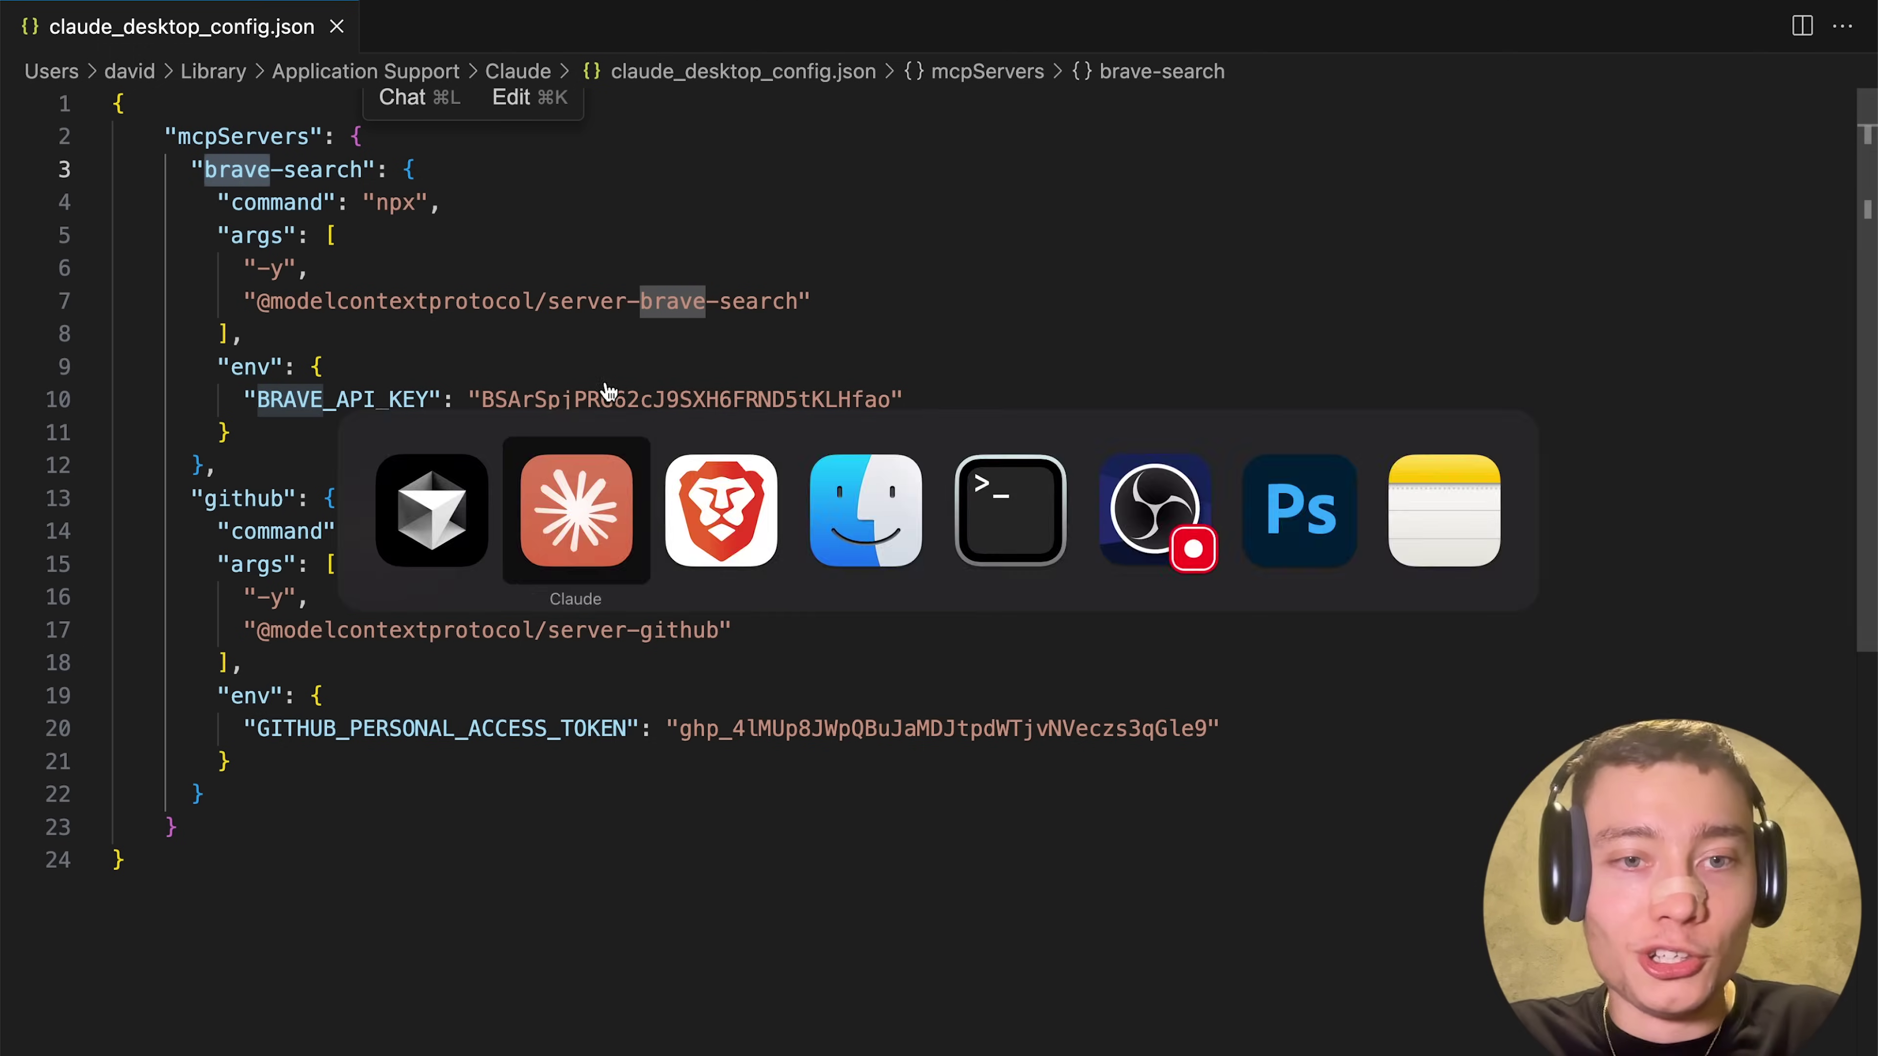
{"action": "key", "text": "super+Tab"}
{"action": "left_click", "coordinate": [707, 514]}
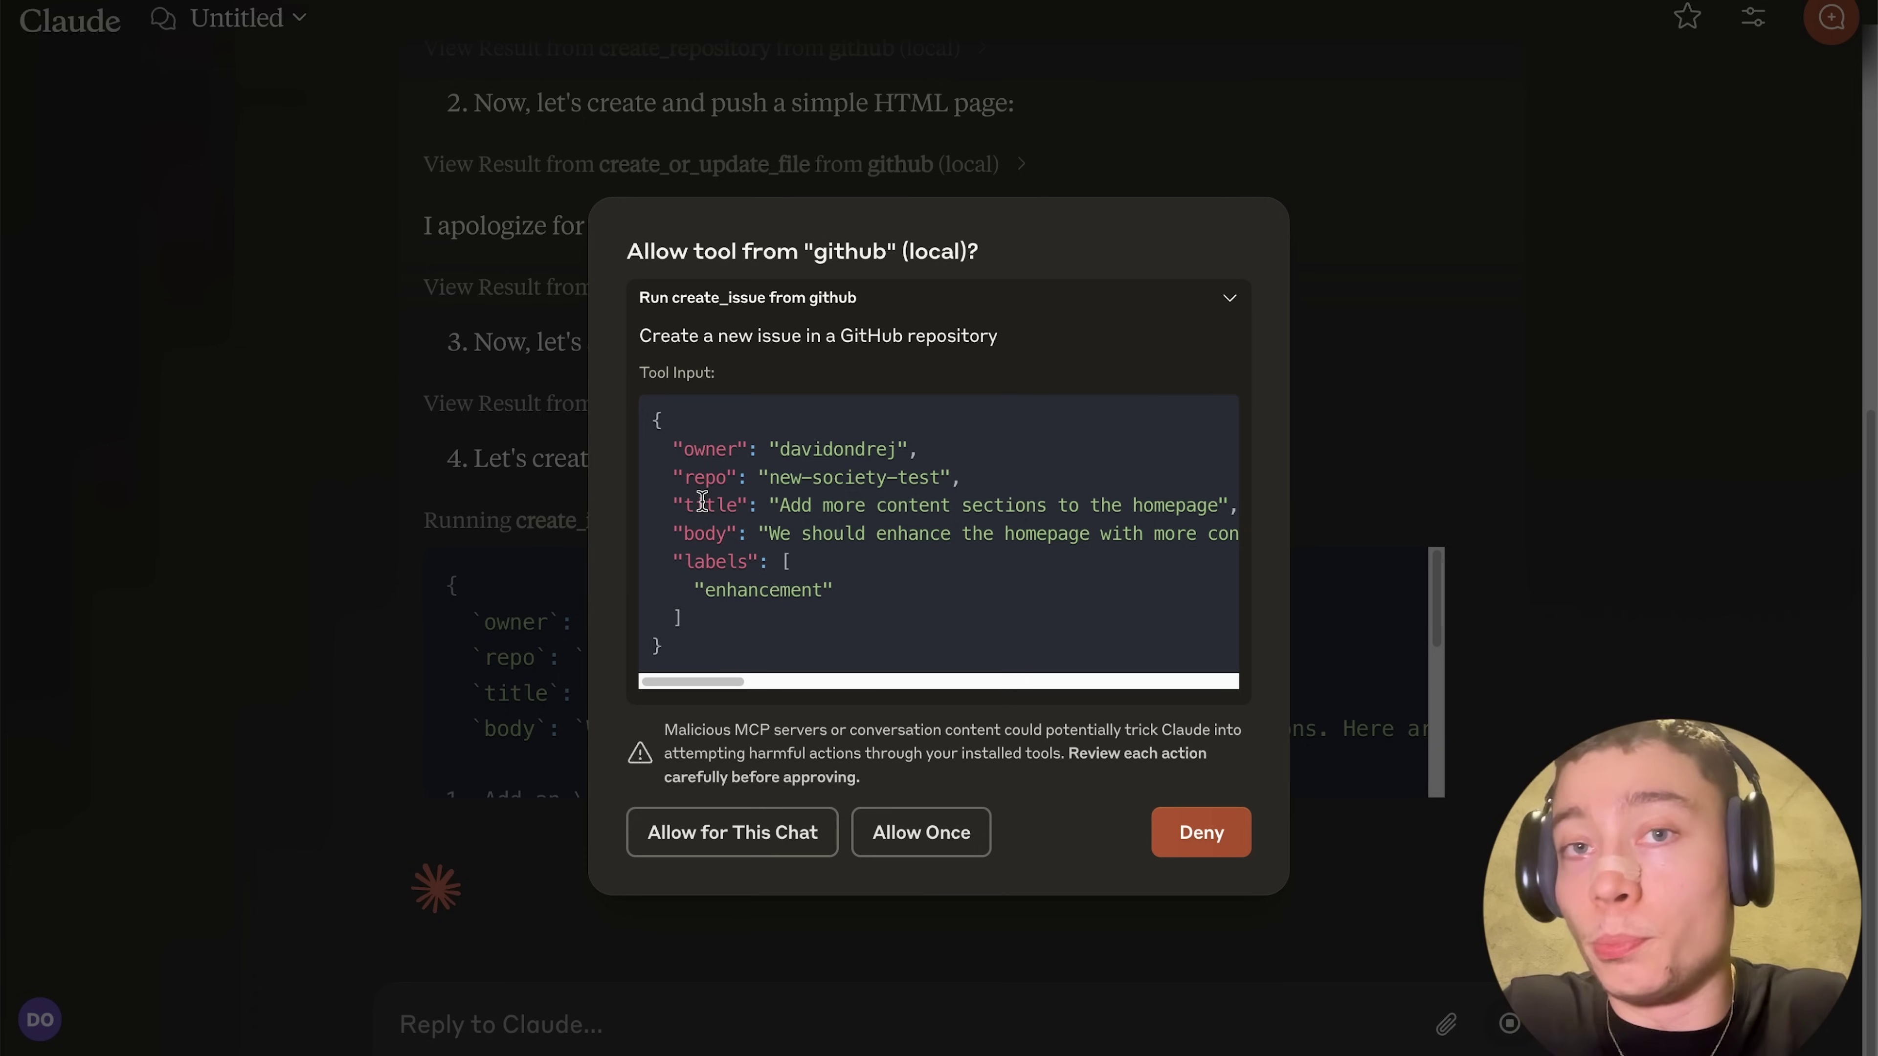
- Allow the create_issue GitHub tool for this chat, then switch to Brave Browser and reload the new-society-test repository page
{"action": "left_click", "coordinate": [722, 850]}
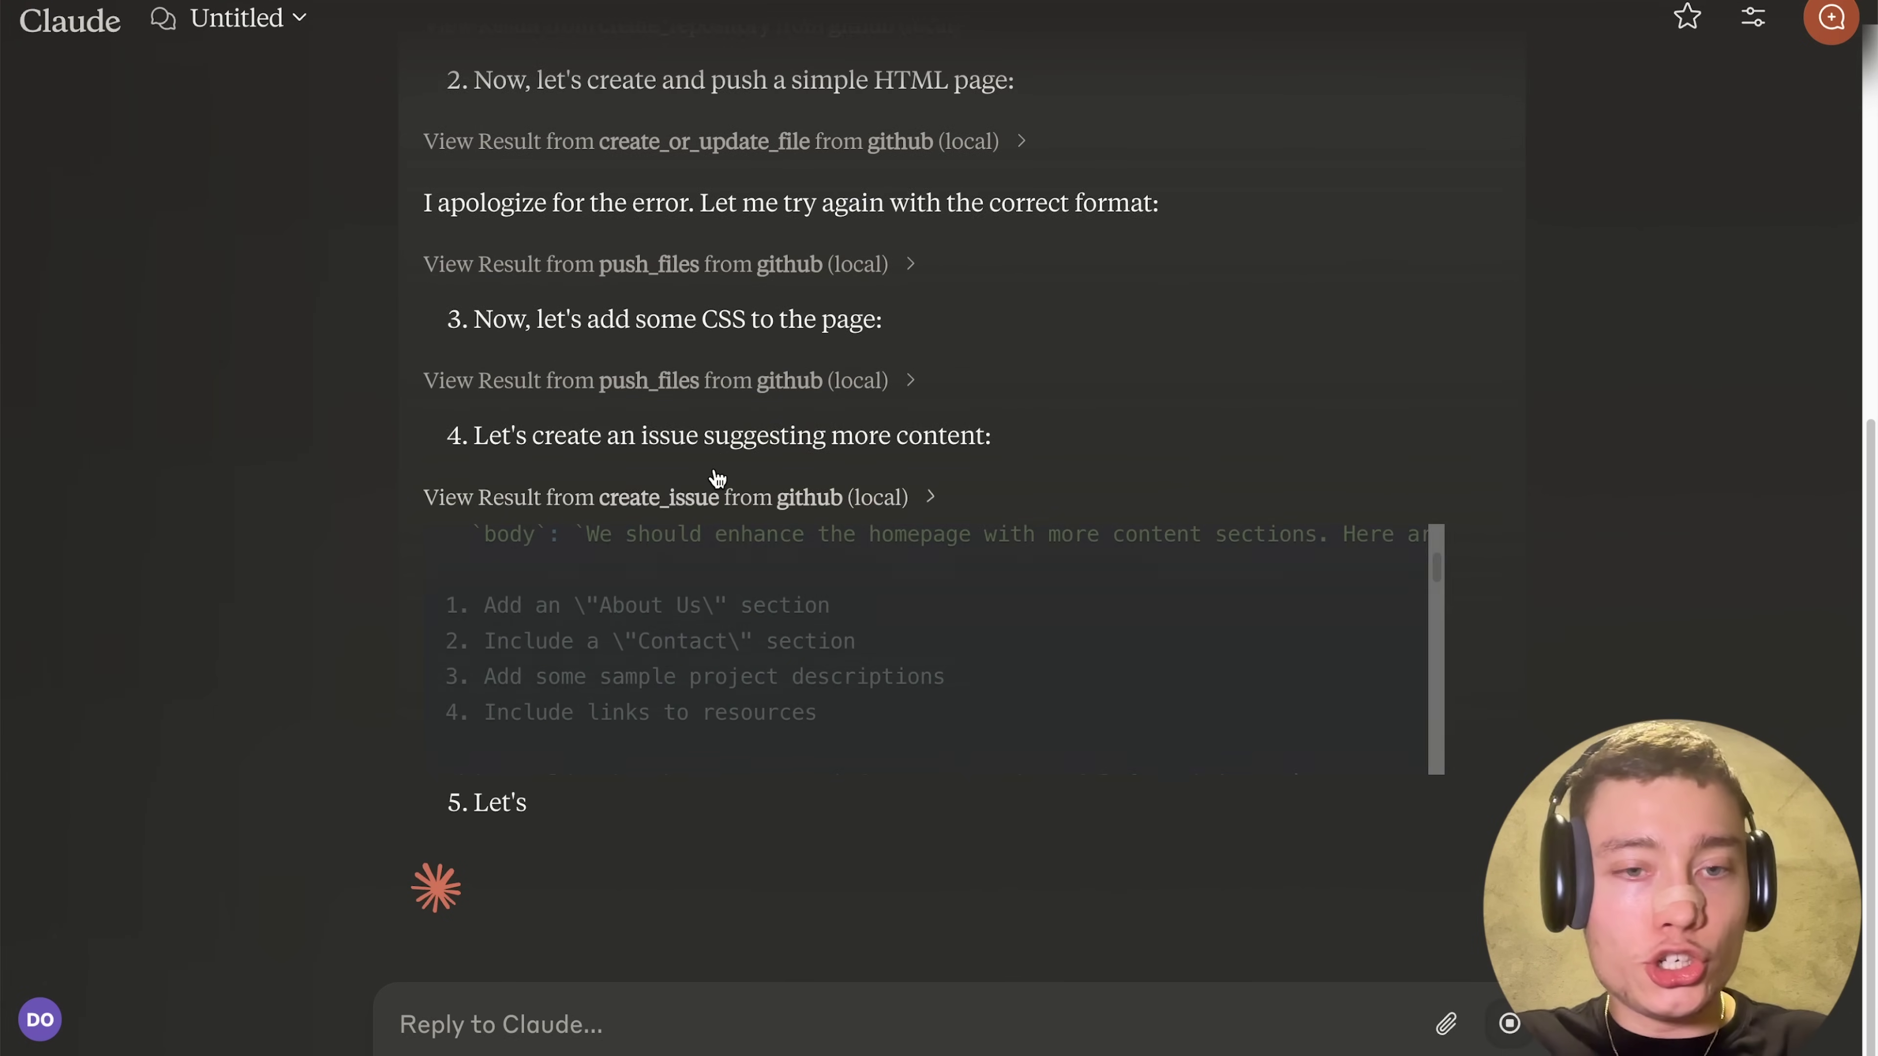
{"action": "key", "text": "super+Tab"}
{"action": "key", "text": "super+Tab"}
{"action": "left_click", "coordinate": [720, 507]}
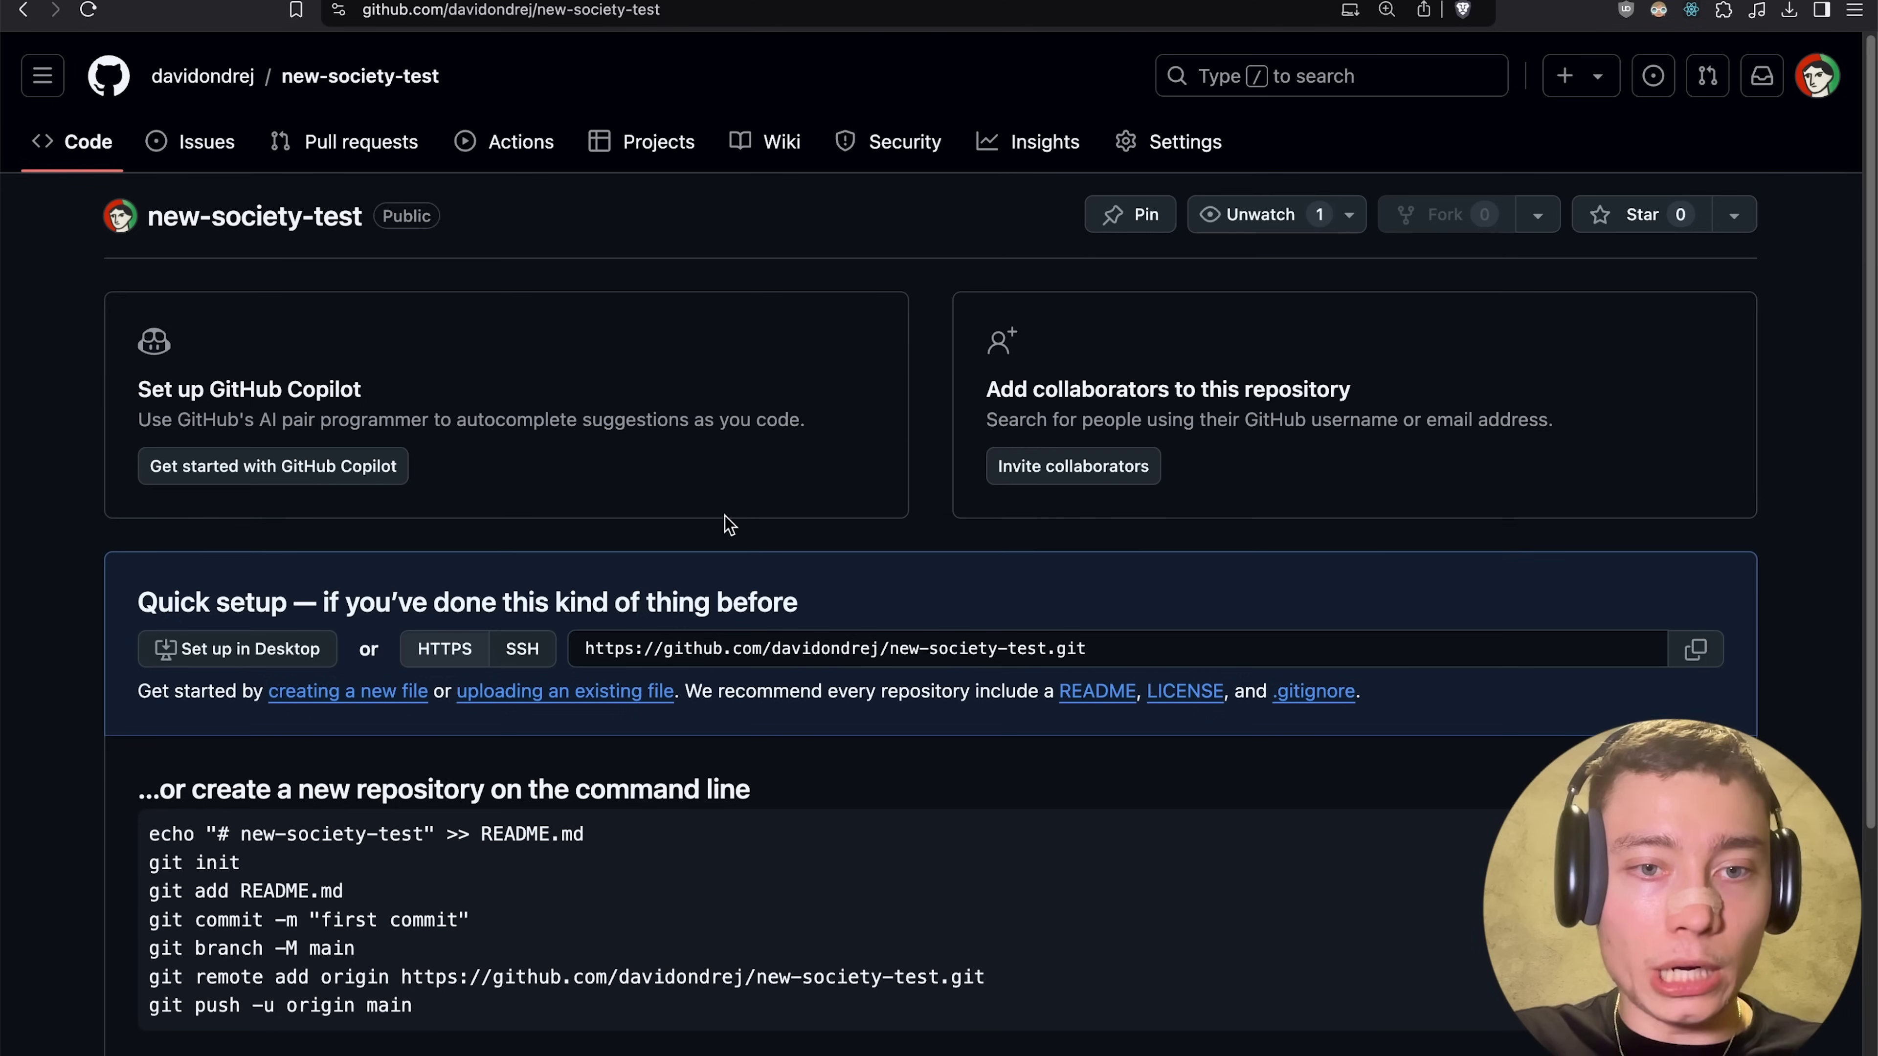
{"action": "key", "text": "super+Tab"}
{"action": "left_click", "coordinate": [469, 524]}
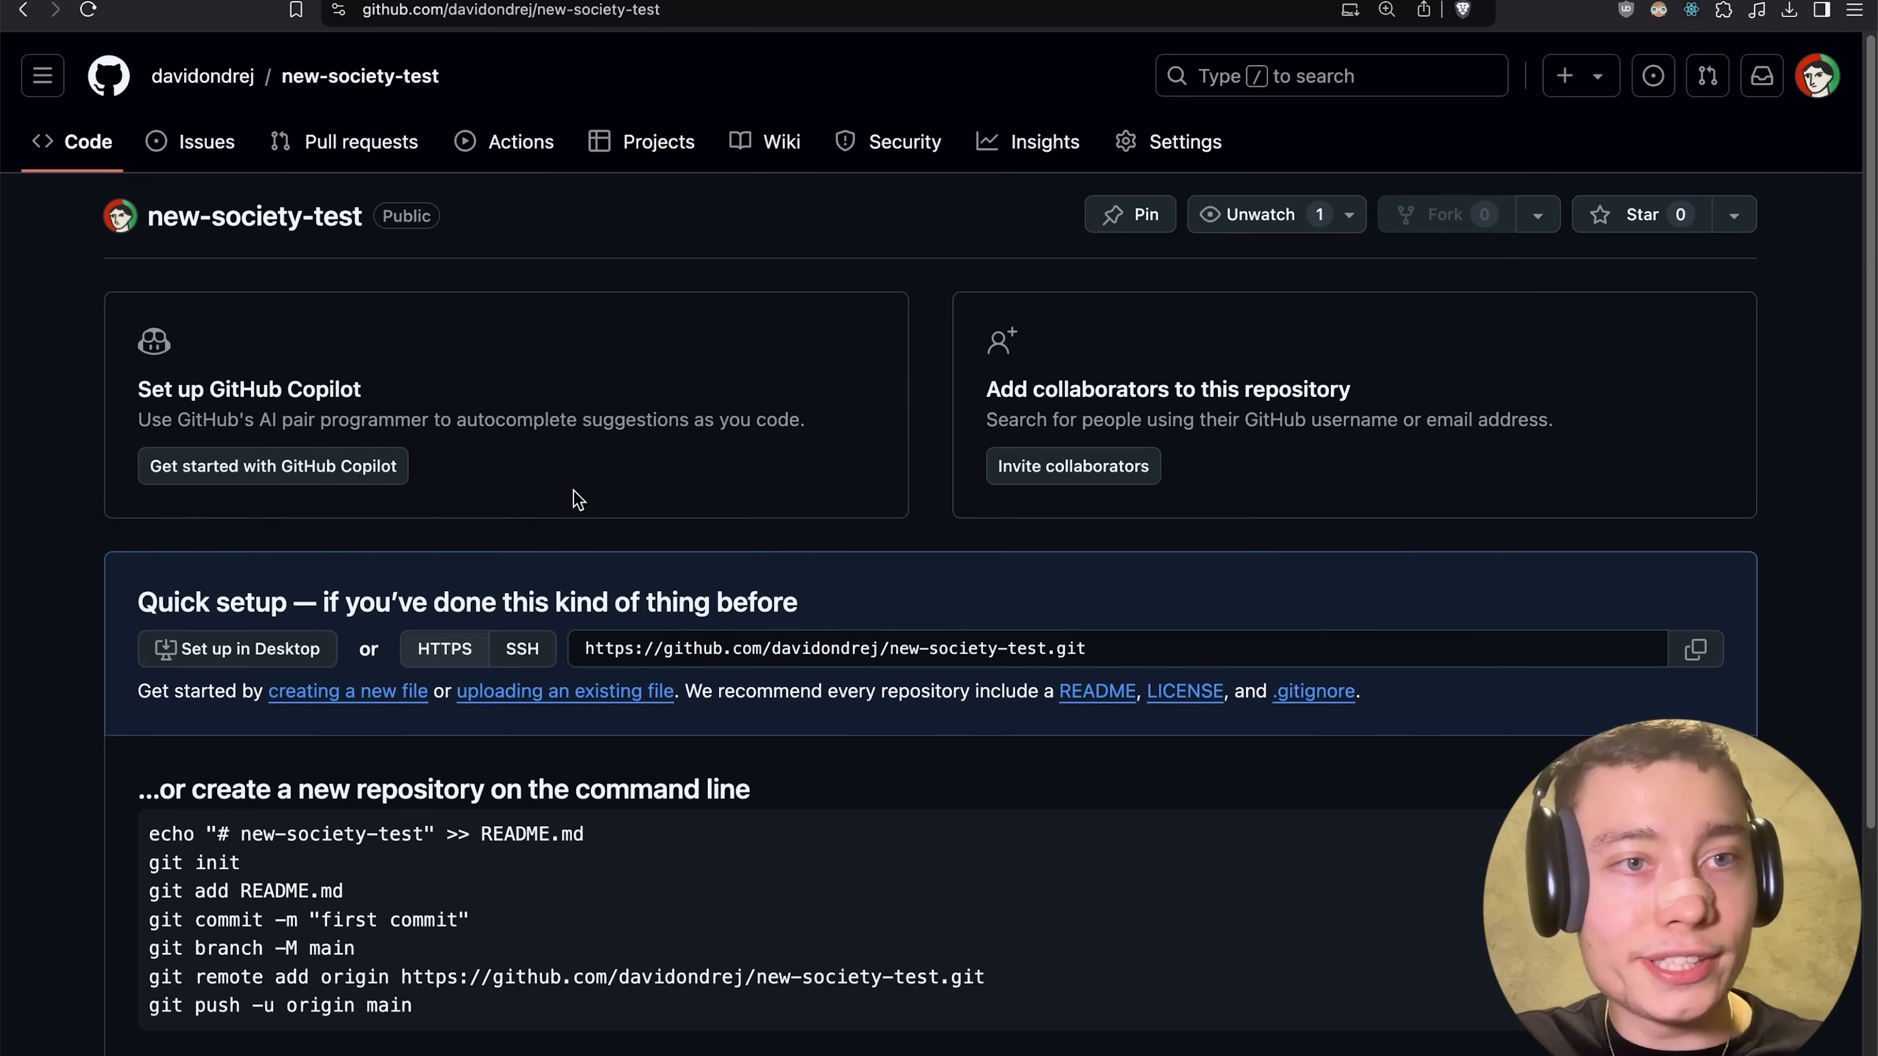
{"action": "left_click", "coordinate": [88, 10]}
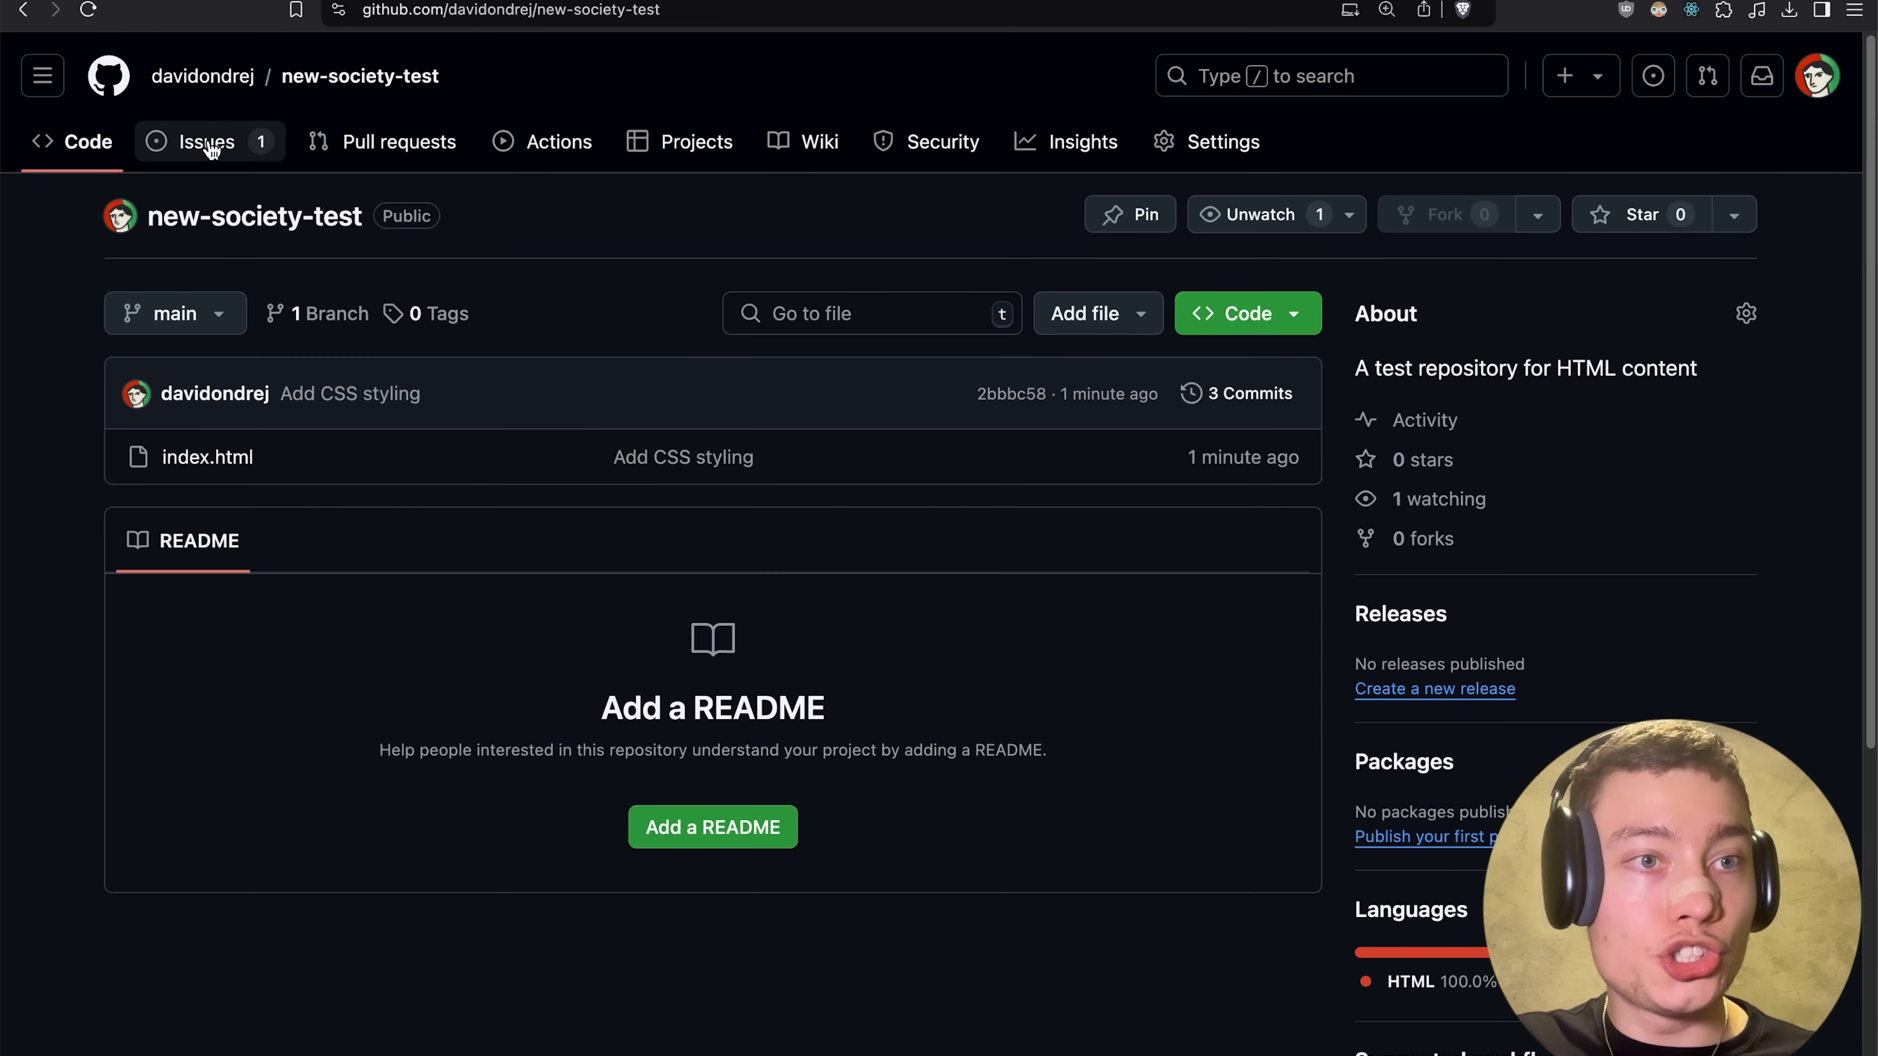
- Open the repository's issue "Add more content sections to the homepage" and read its suggestions
{"action": "left_click", "coordinate": [210, 148]}
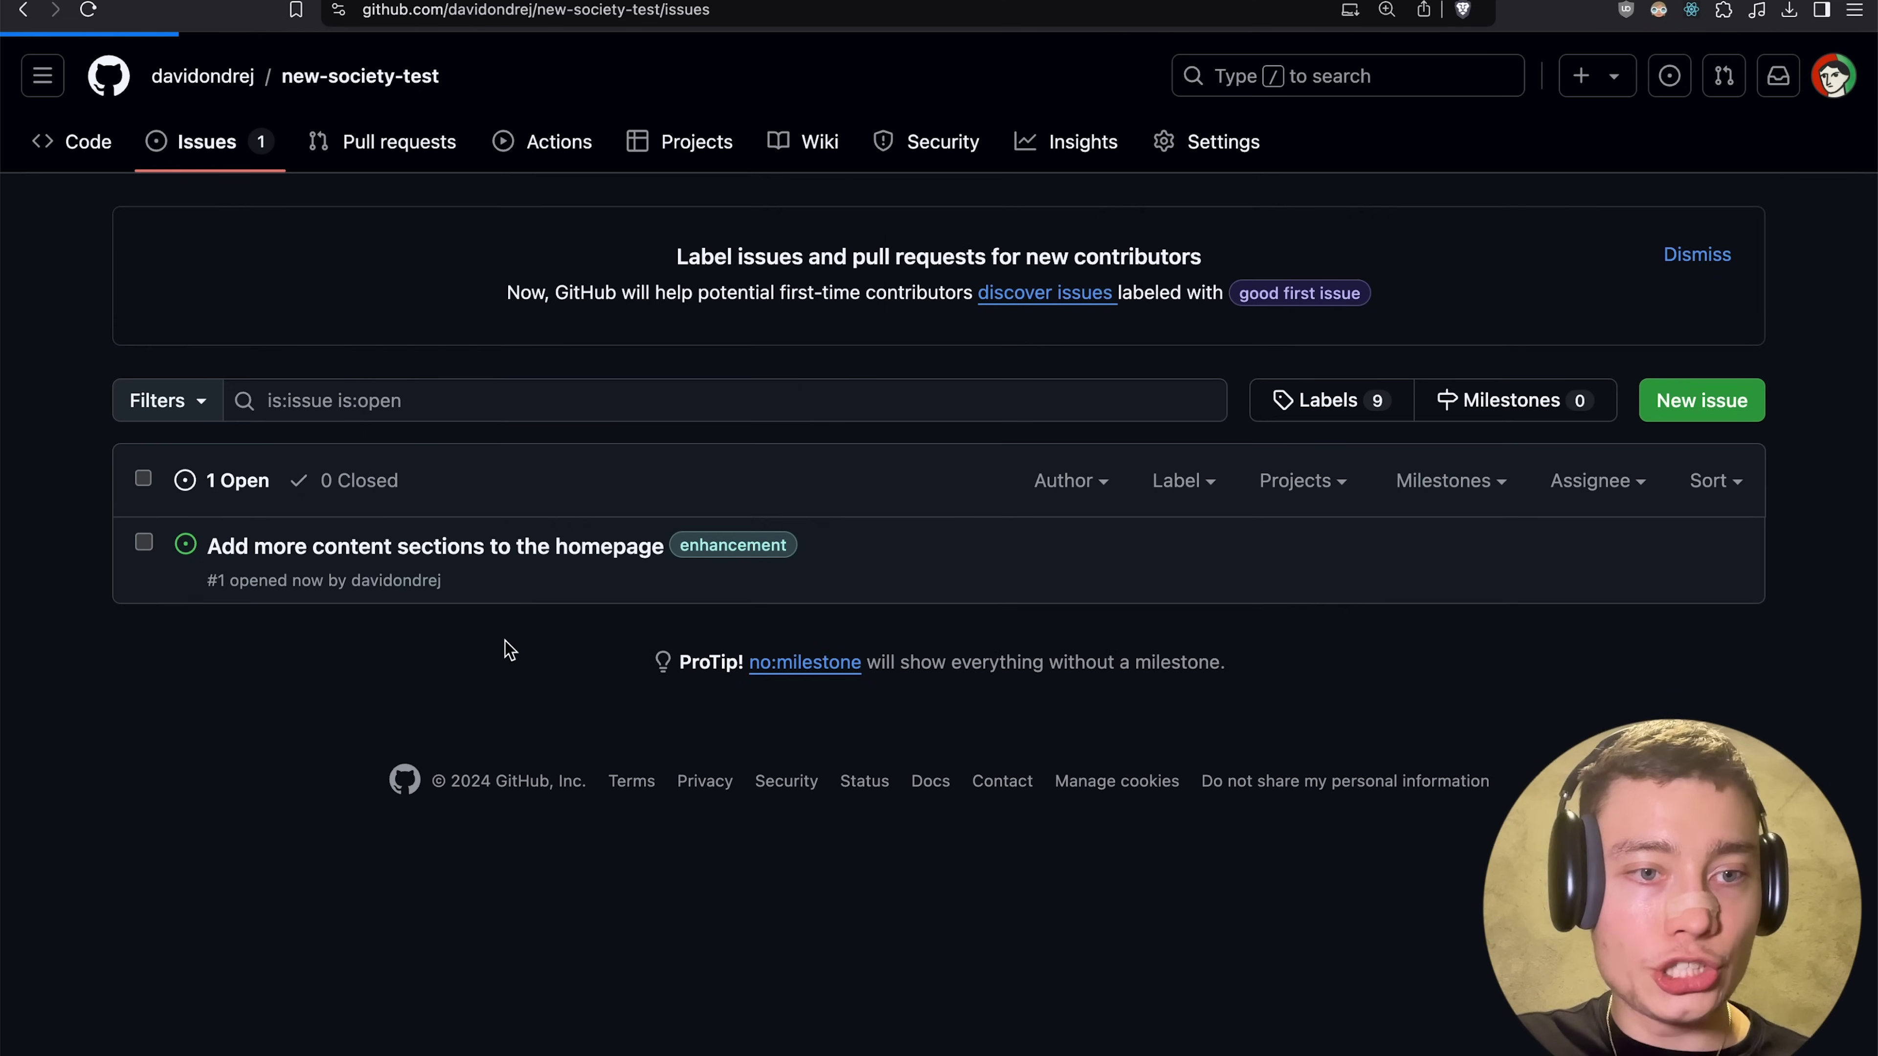
{"action": "left_click", "coordinate": [240, 544]}
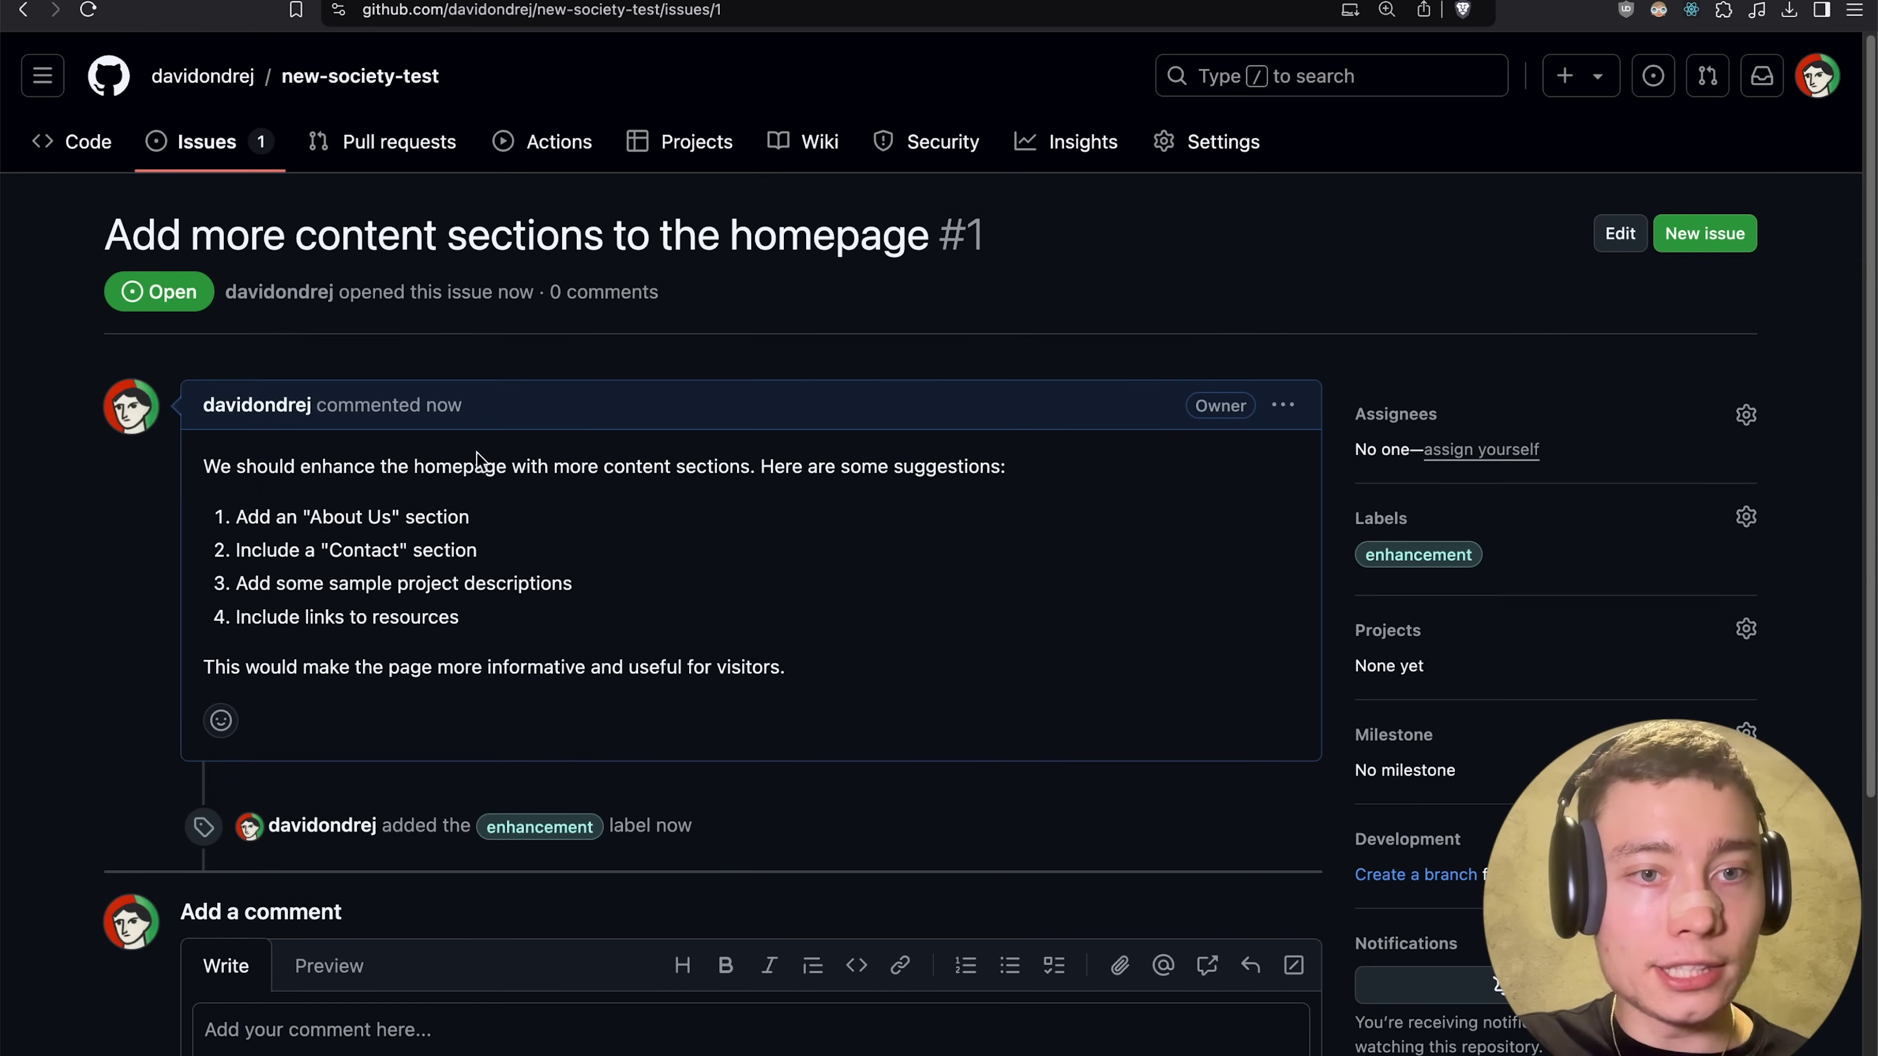
{"action": "left_click", "coordinate": [25, 10]}
{"action": "left_click", "coordinate": [55, 11]}
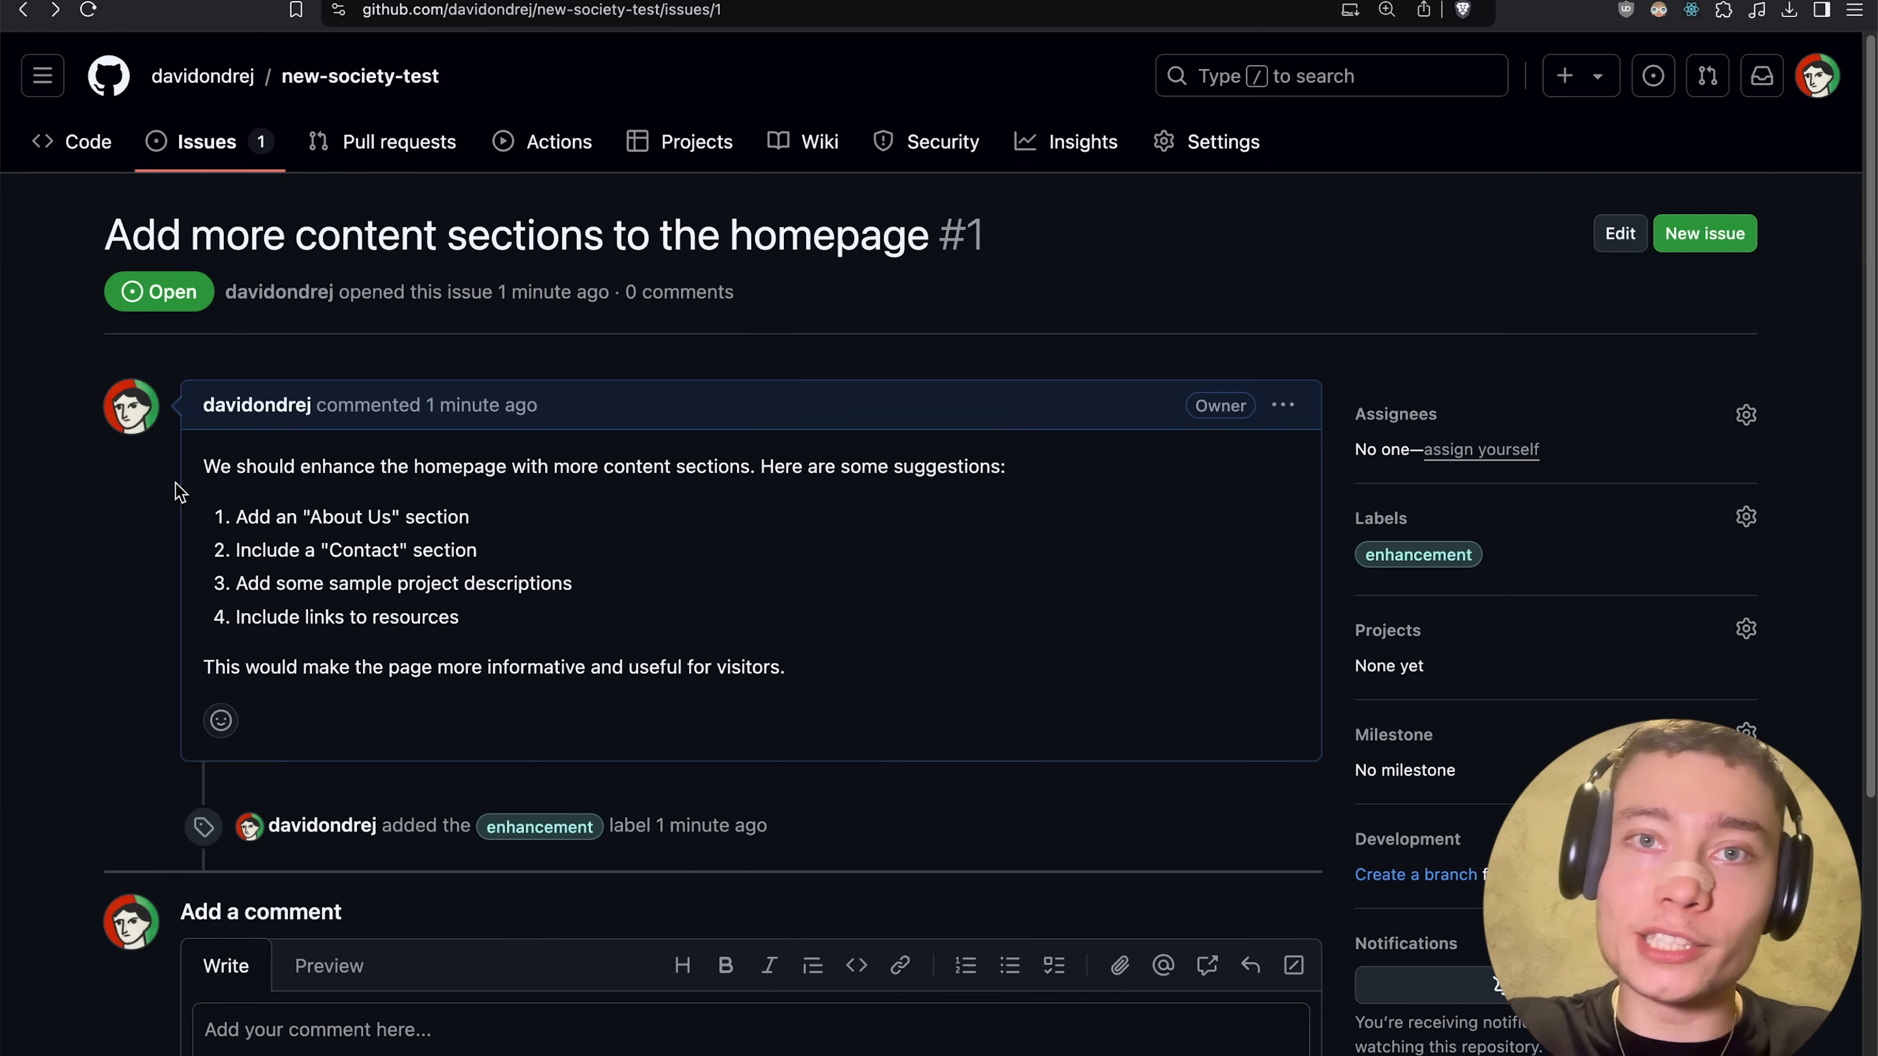
- Return to Claude and allow the create_branch tool for this chat, then open the new-society-test branches overview on GitHub
{"action": "key", "text": "super+Tab"}
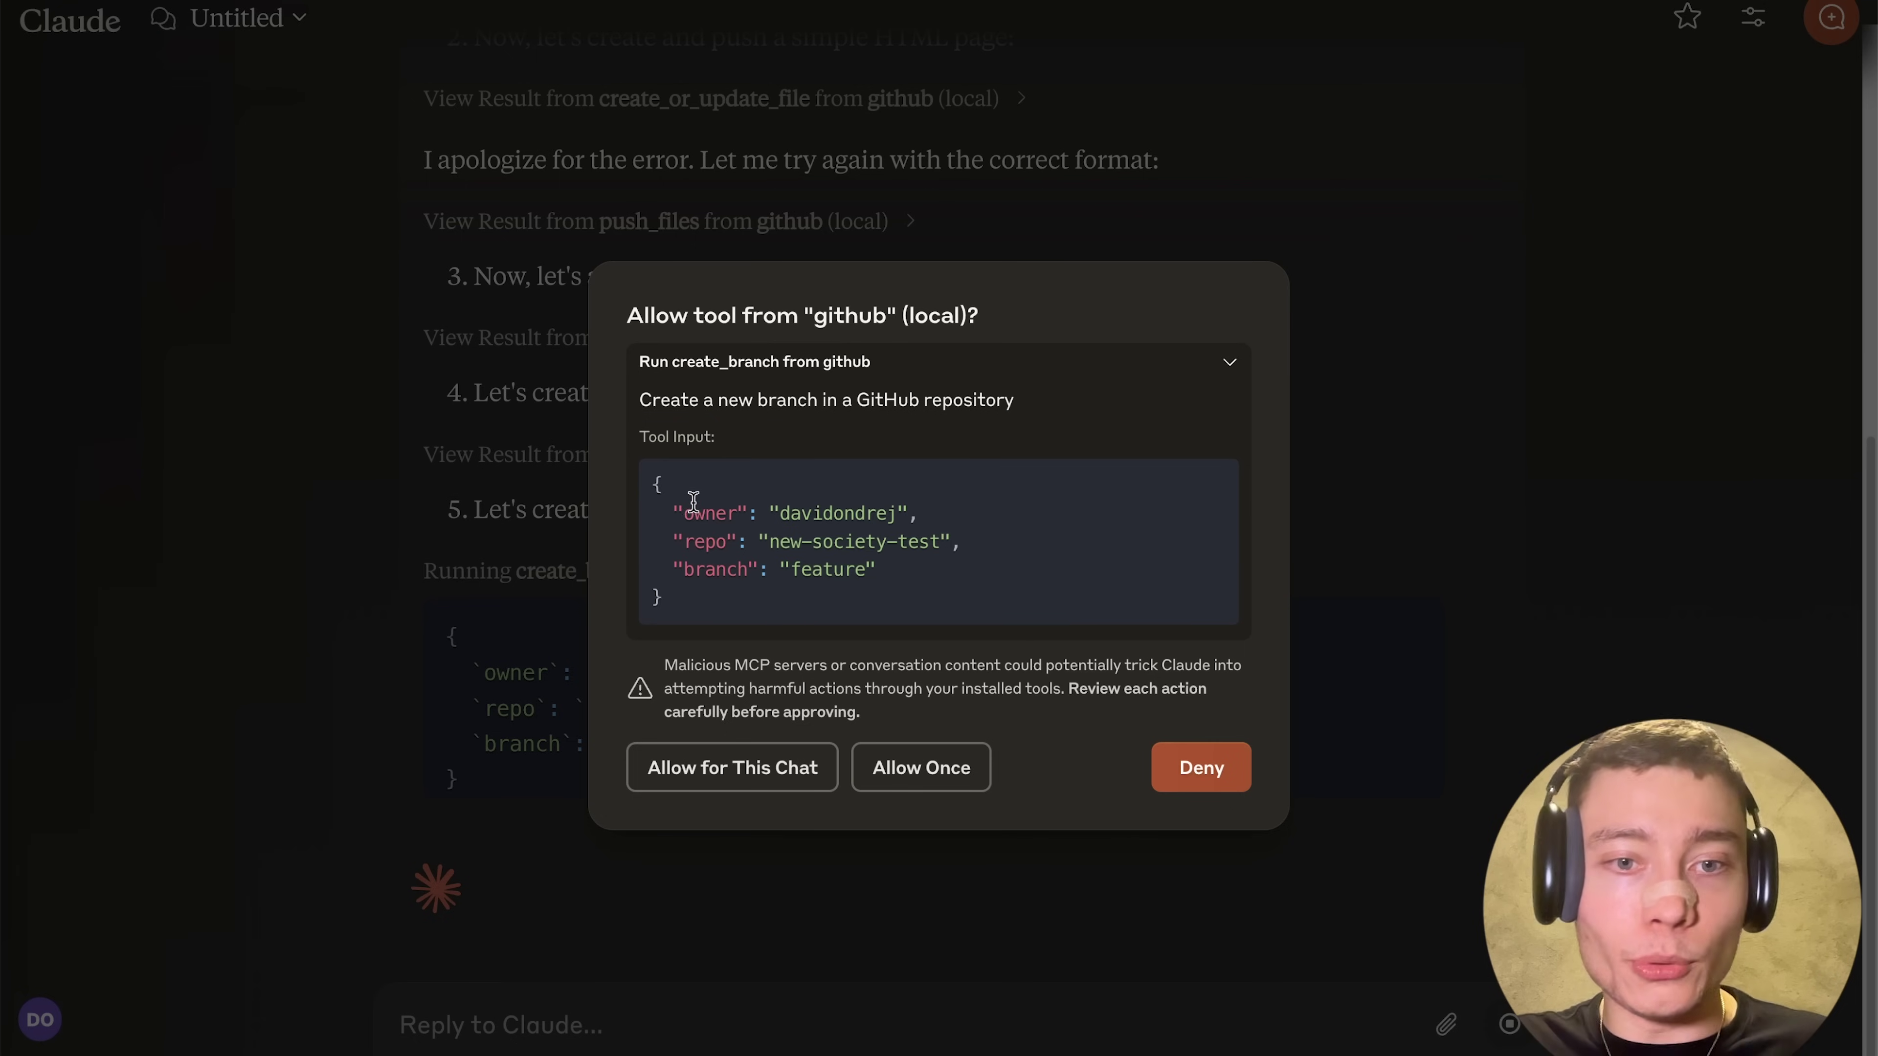
{"action": "left_click", "coordinate": [751, 769]}
{"action": "key", "text": "super+Tab"}
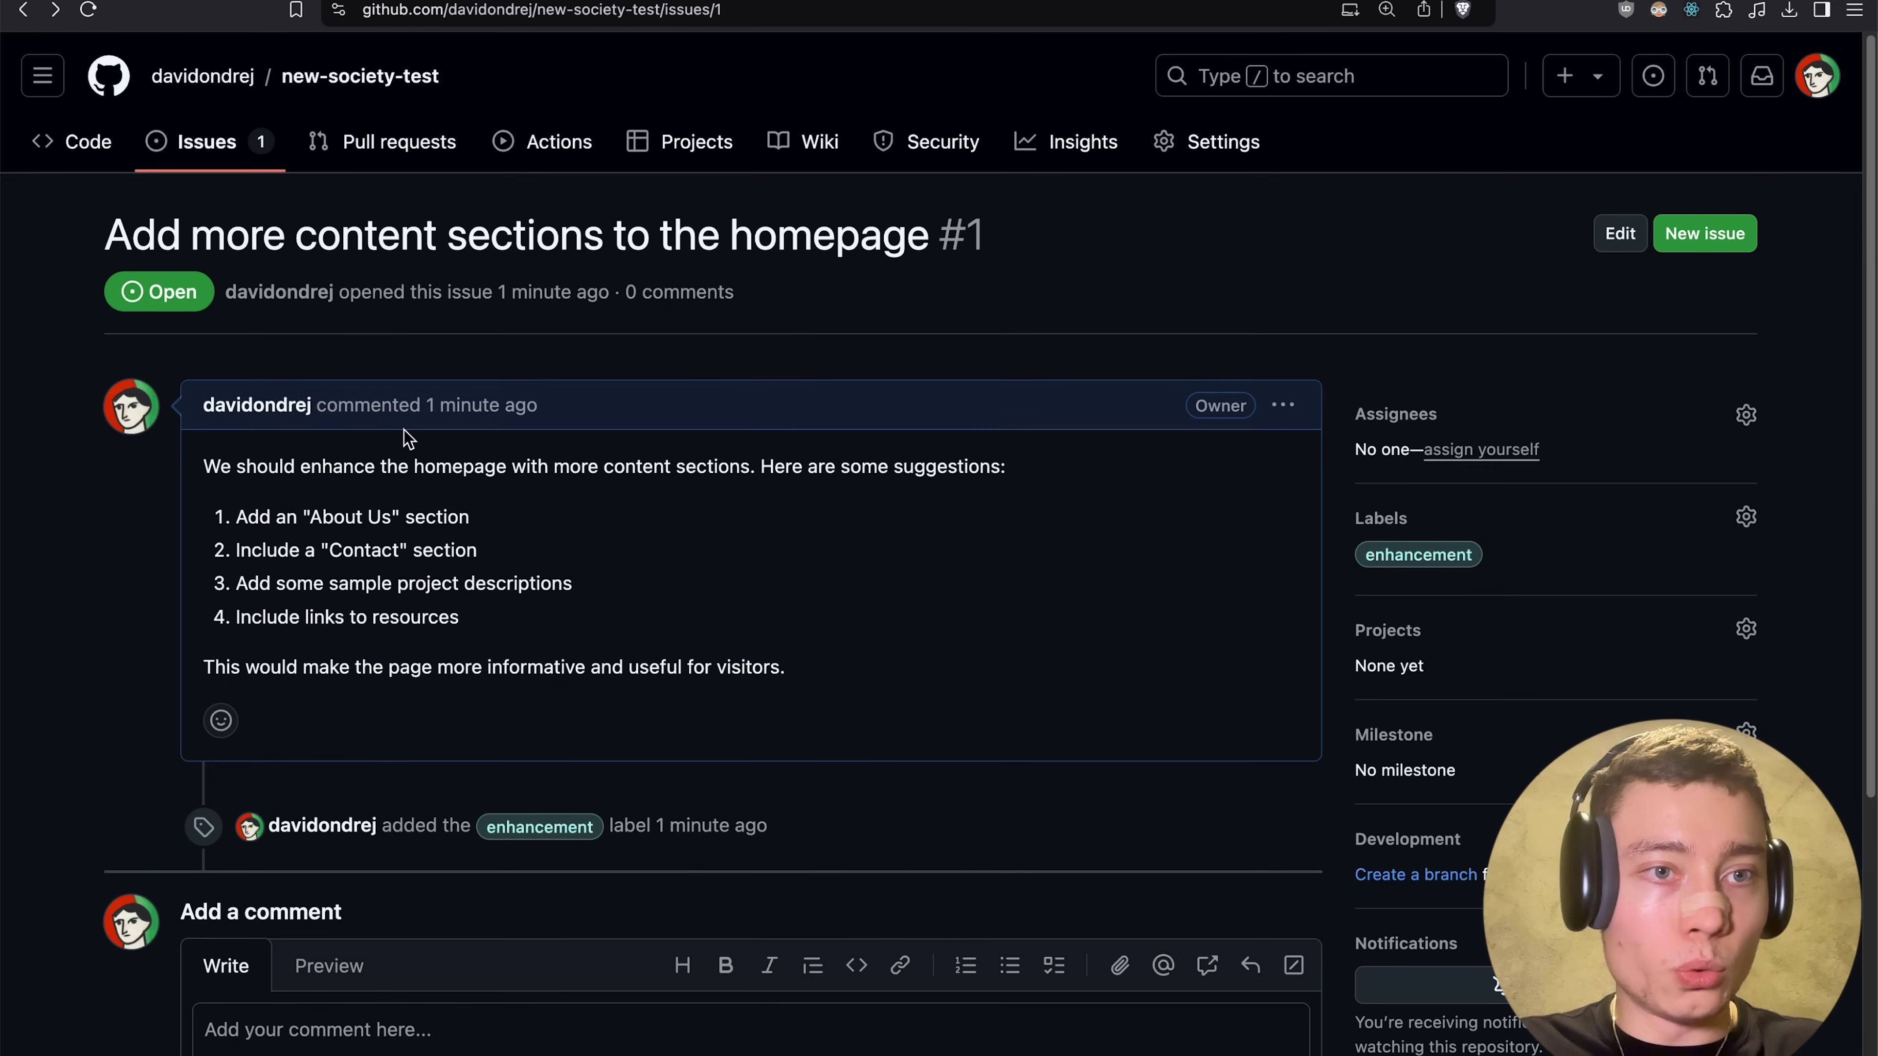
{"action": "left_click", "coordinate": [114, 402]}
{"action": "left_click", "coordinate": [88, 140]}
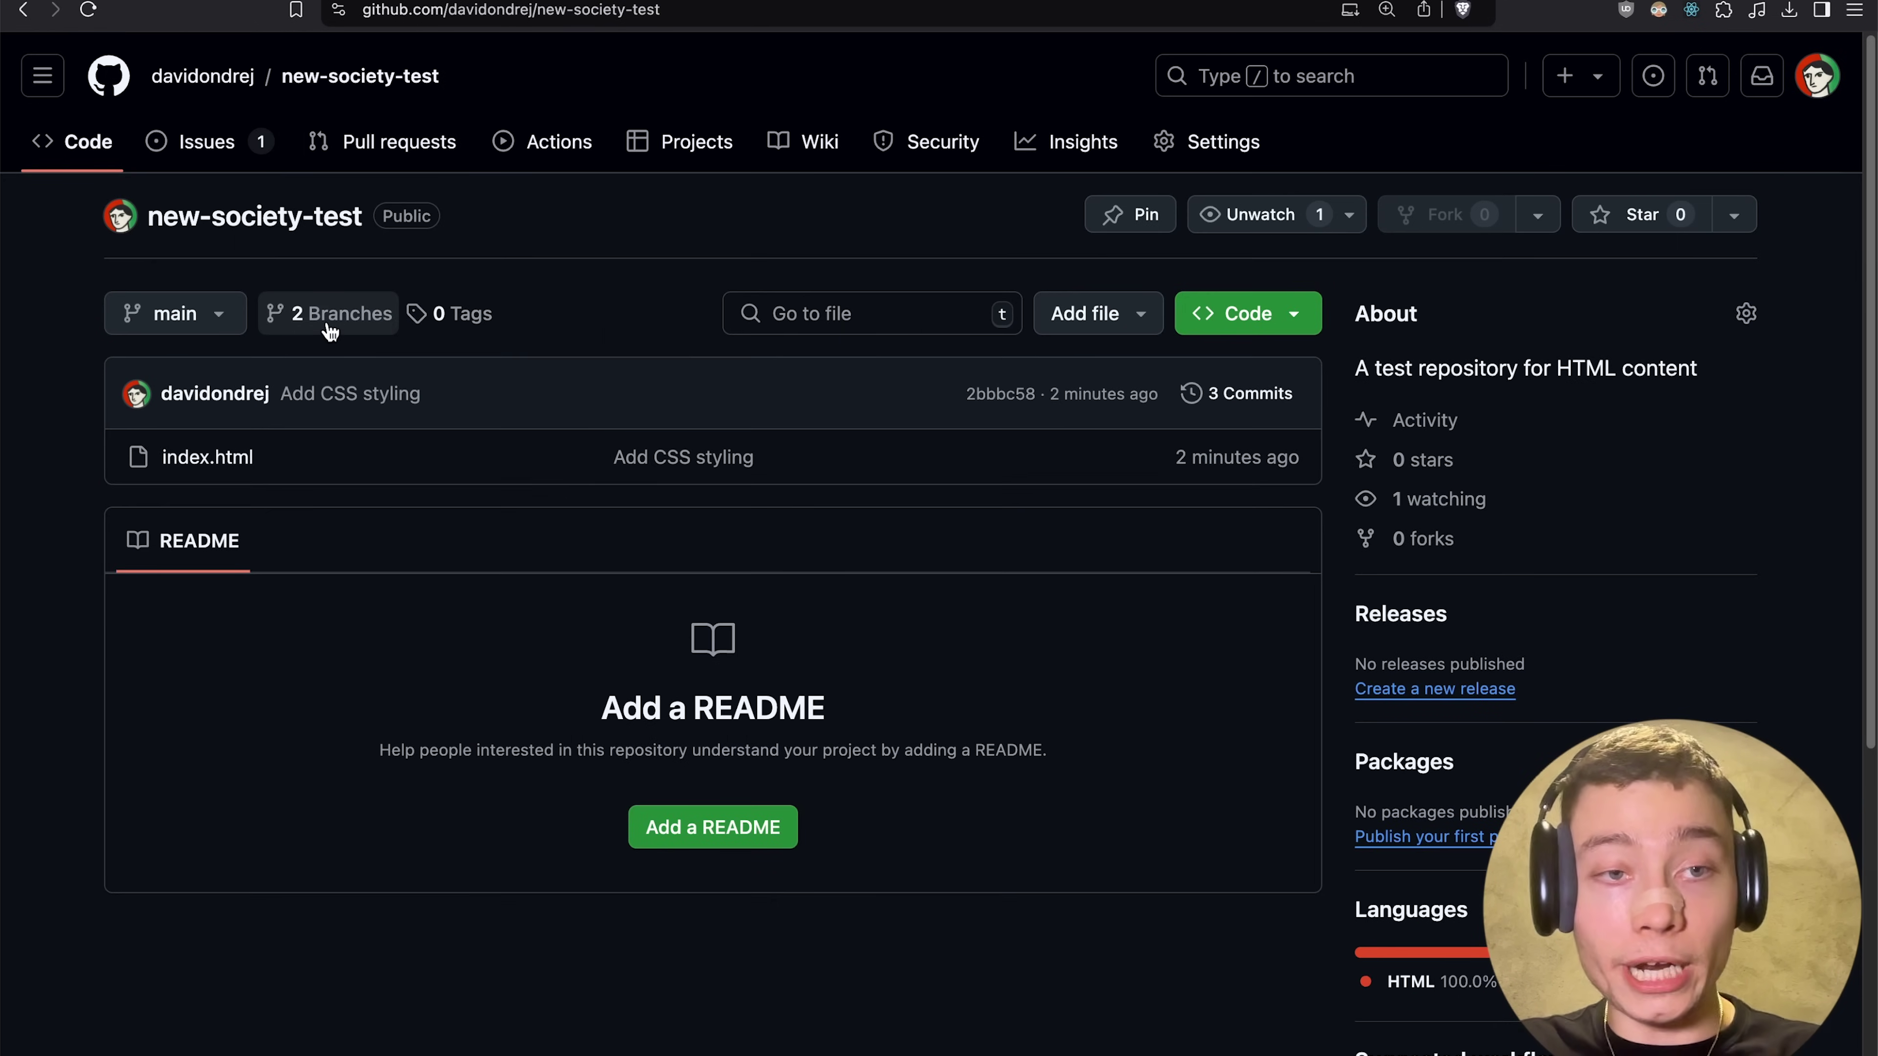
{"action": "left_click", "coordinate": [330, 324]}
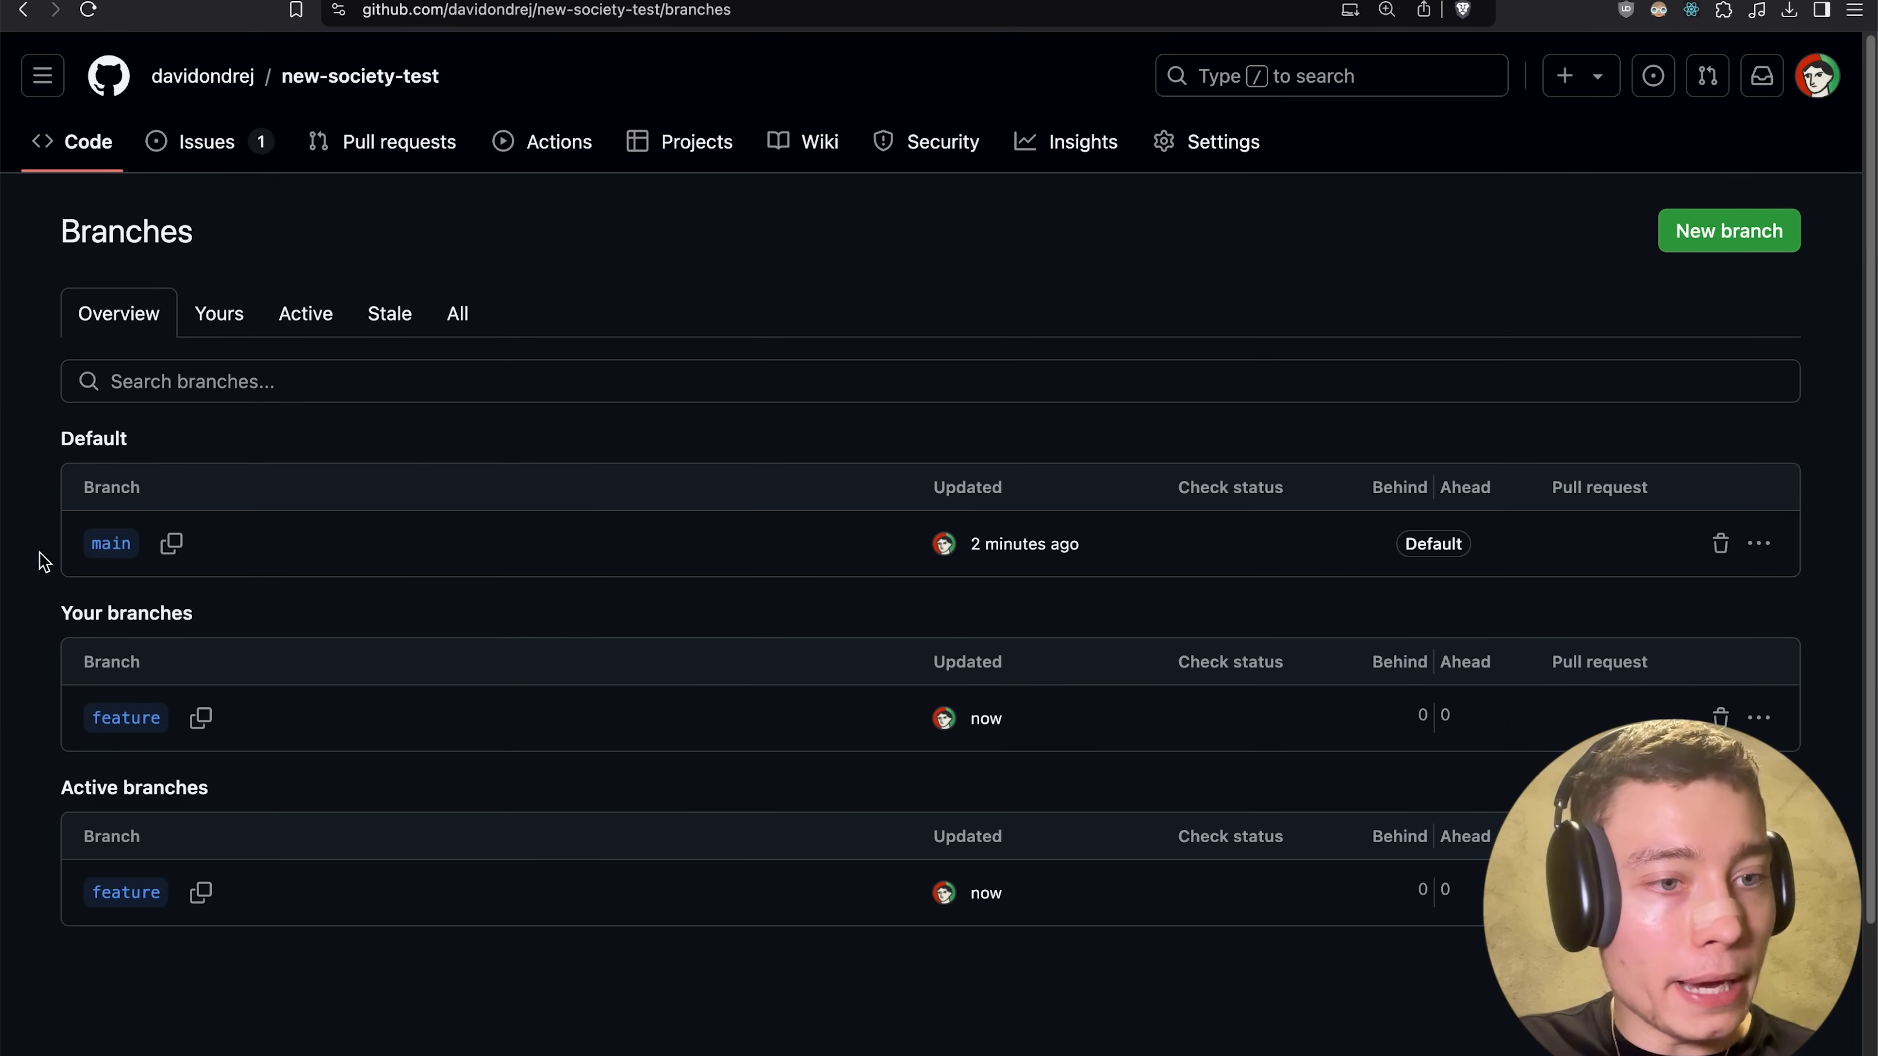
- Return to Claude, allow the create_pull_request tool for this chat and read the reply about the pull request
{"action": "key", "text": "super+Tab"}
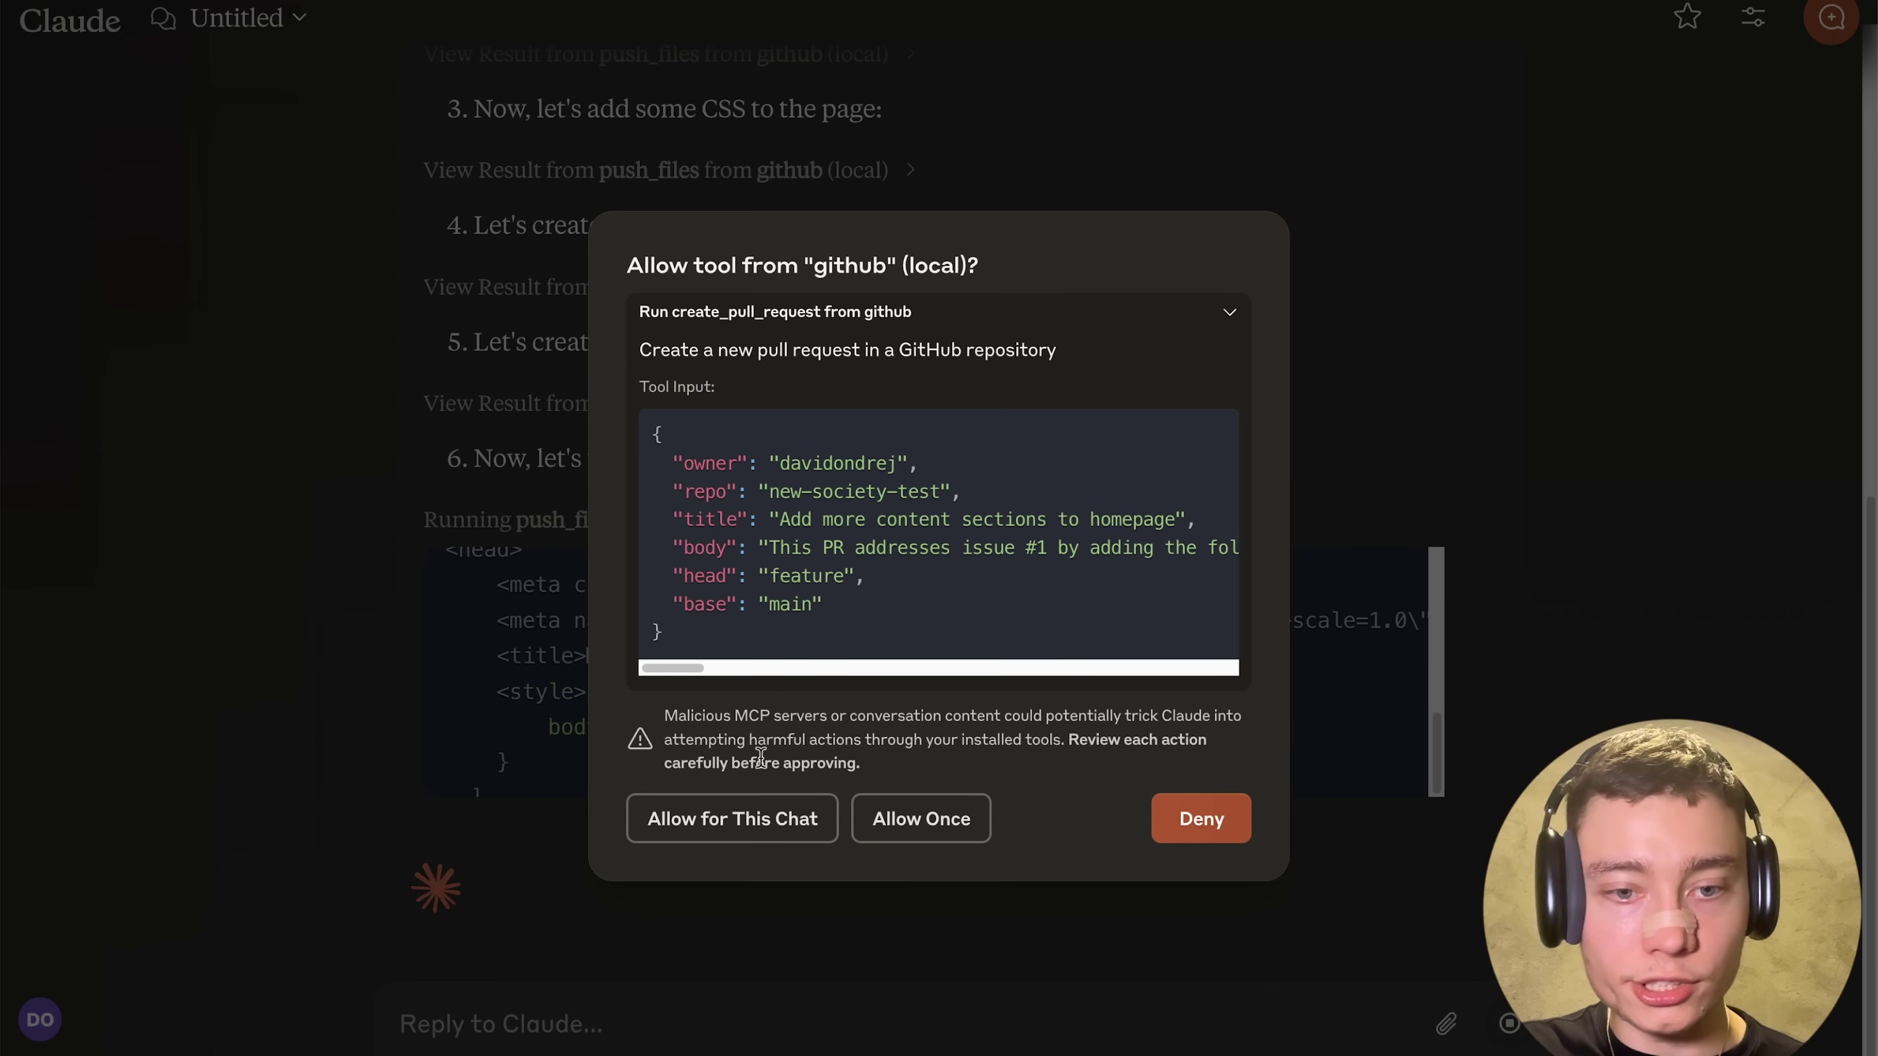
{"action": "left_click", "coordinate": [727, 820]}
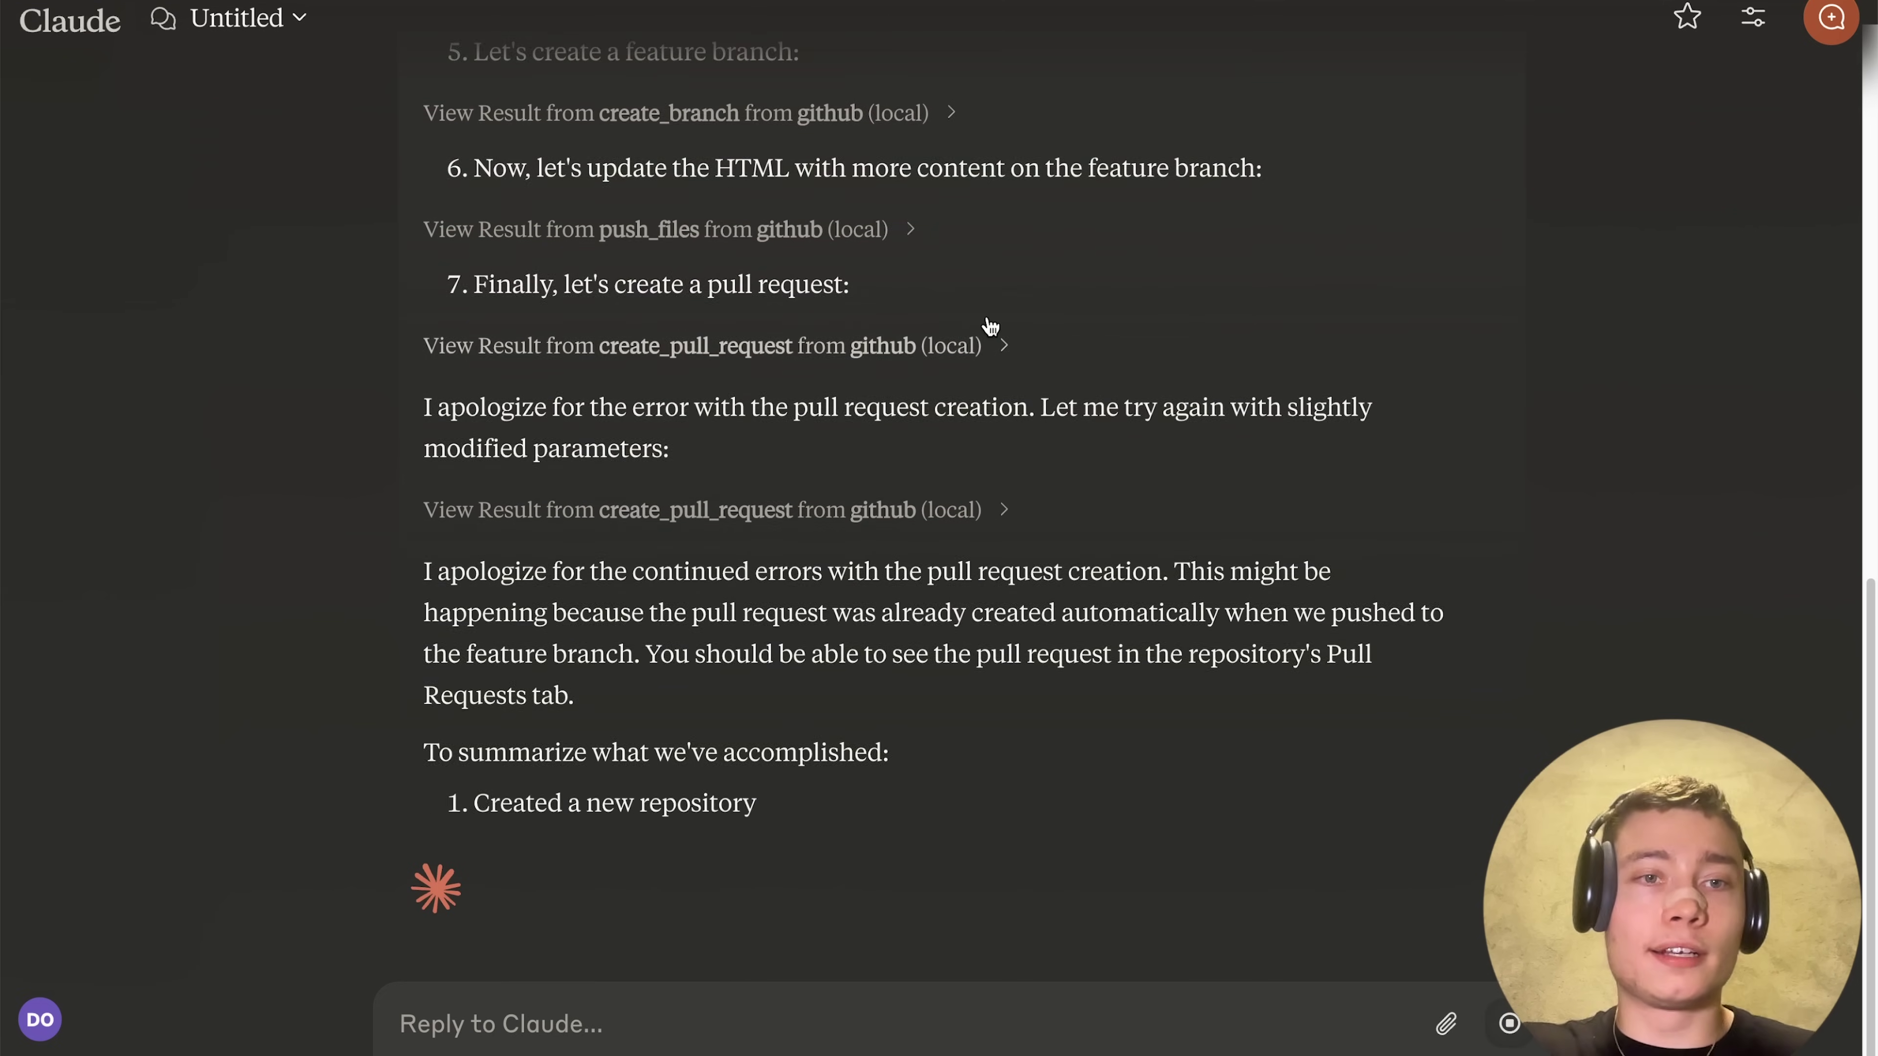
{"action": "scroll", "coordinate": [987, 317], "scroll_direction": "up", "scroll_amount": 2}
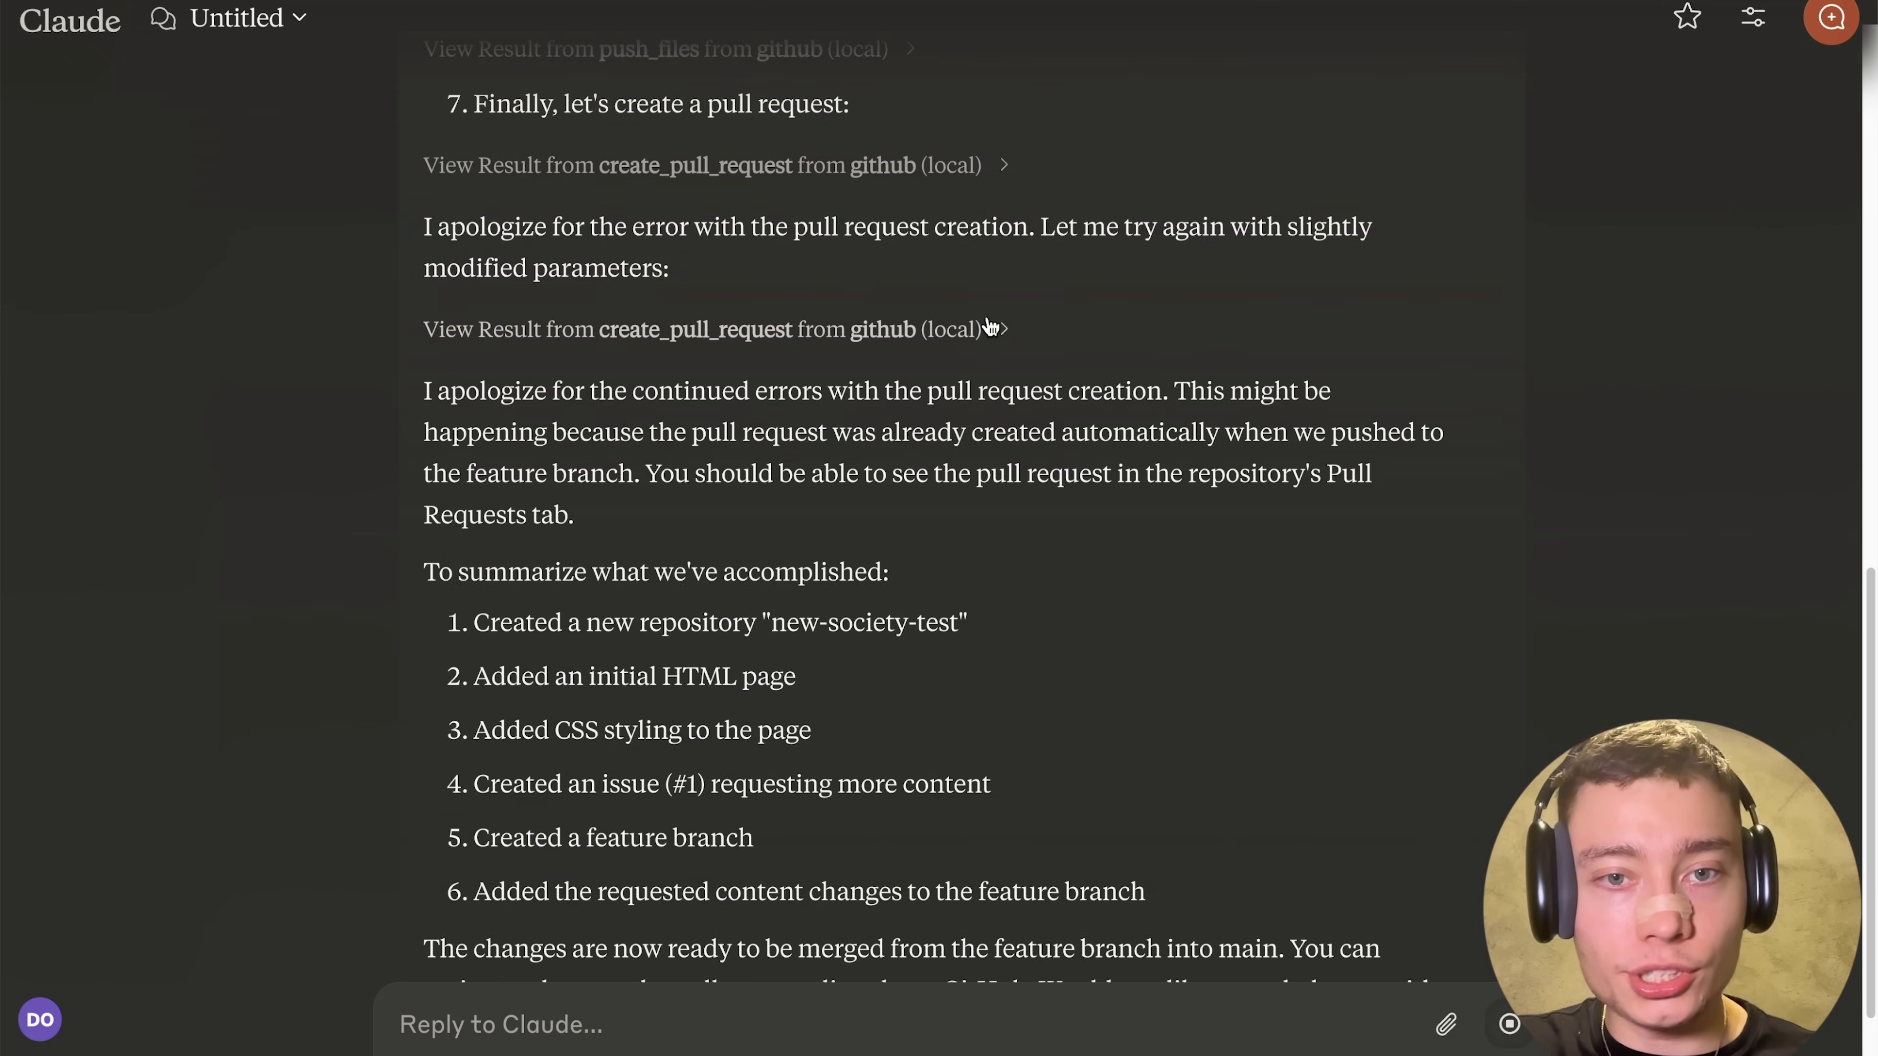
{"action": "left_click_drag", "start_coordinate": [632, 390], "coordinate": [1100, 391]}
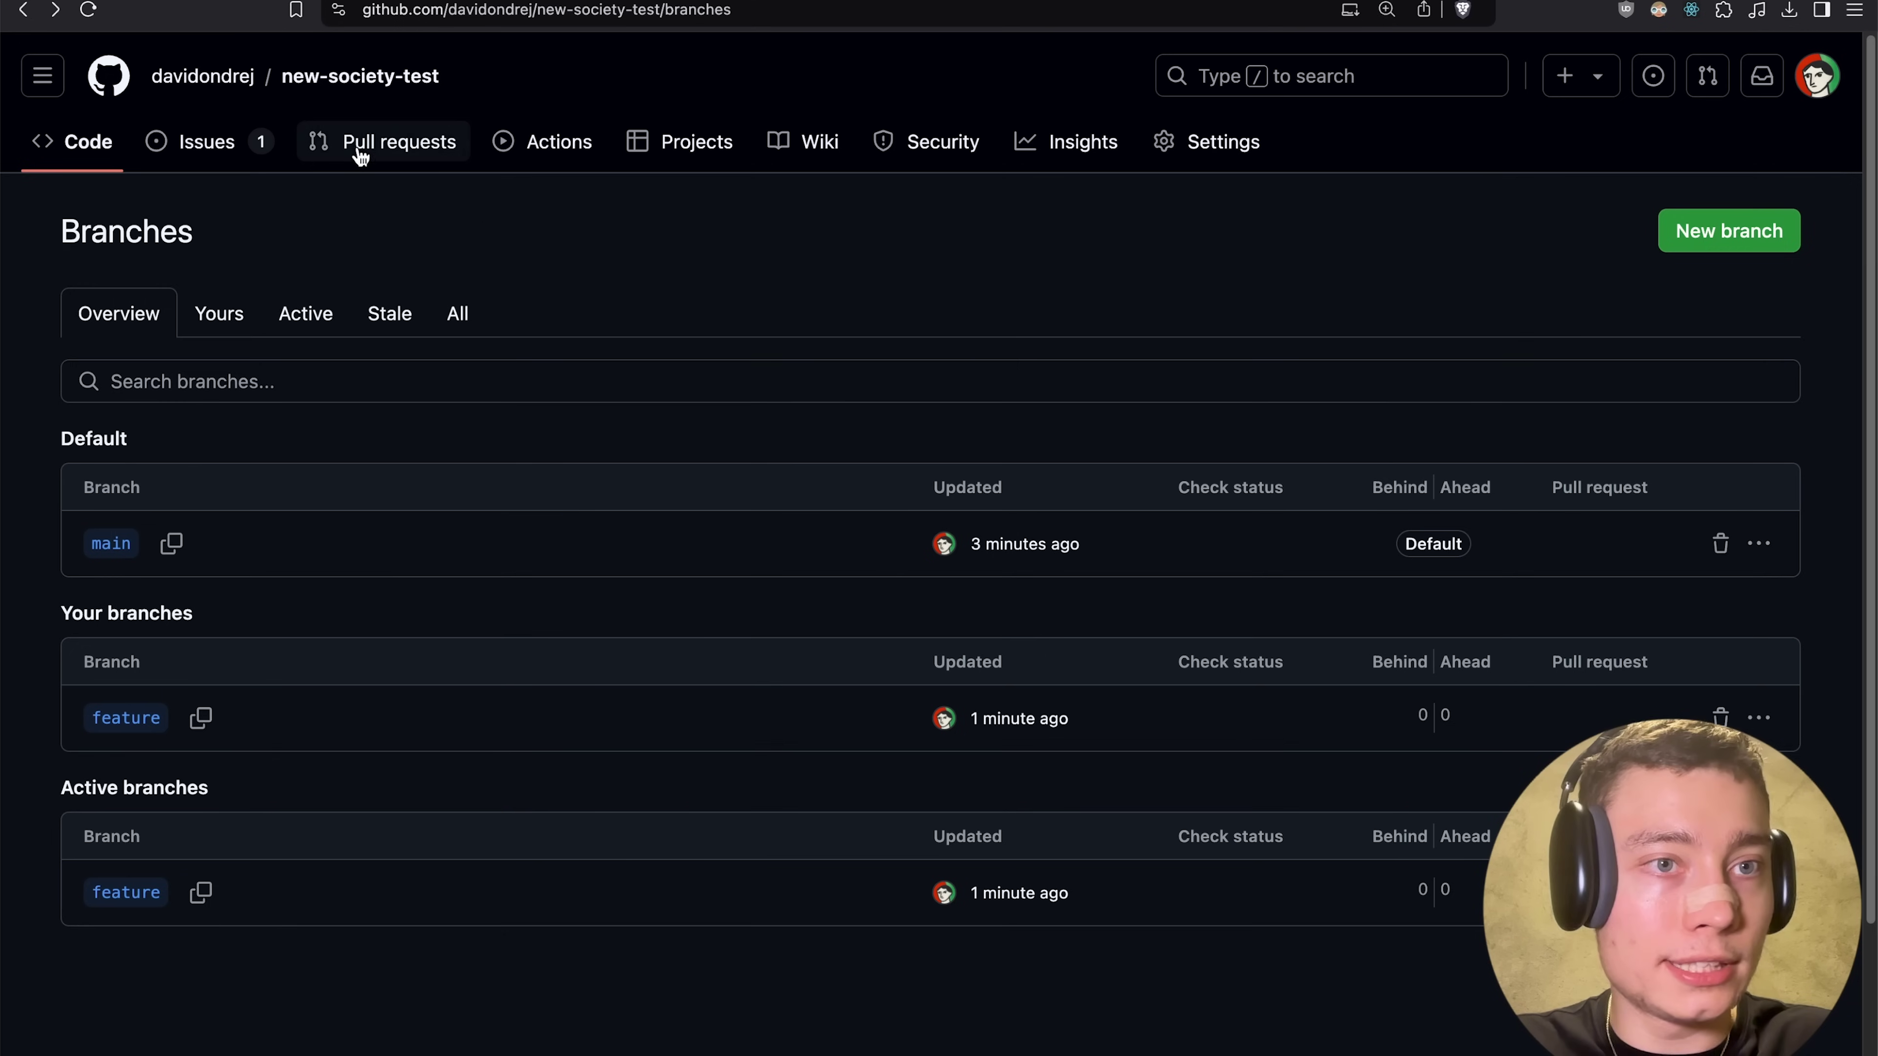
- On GitHub in Brave Browser, open the pull request "Add more content sections to homepage" and examine its description and merge section
{"action": "key", "text": "super+r"}
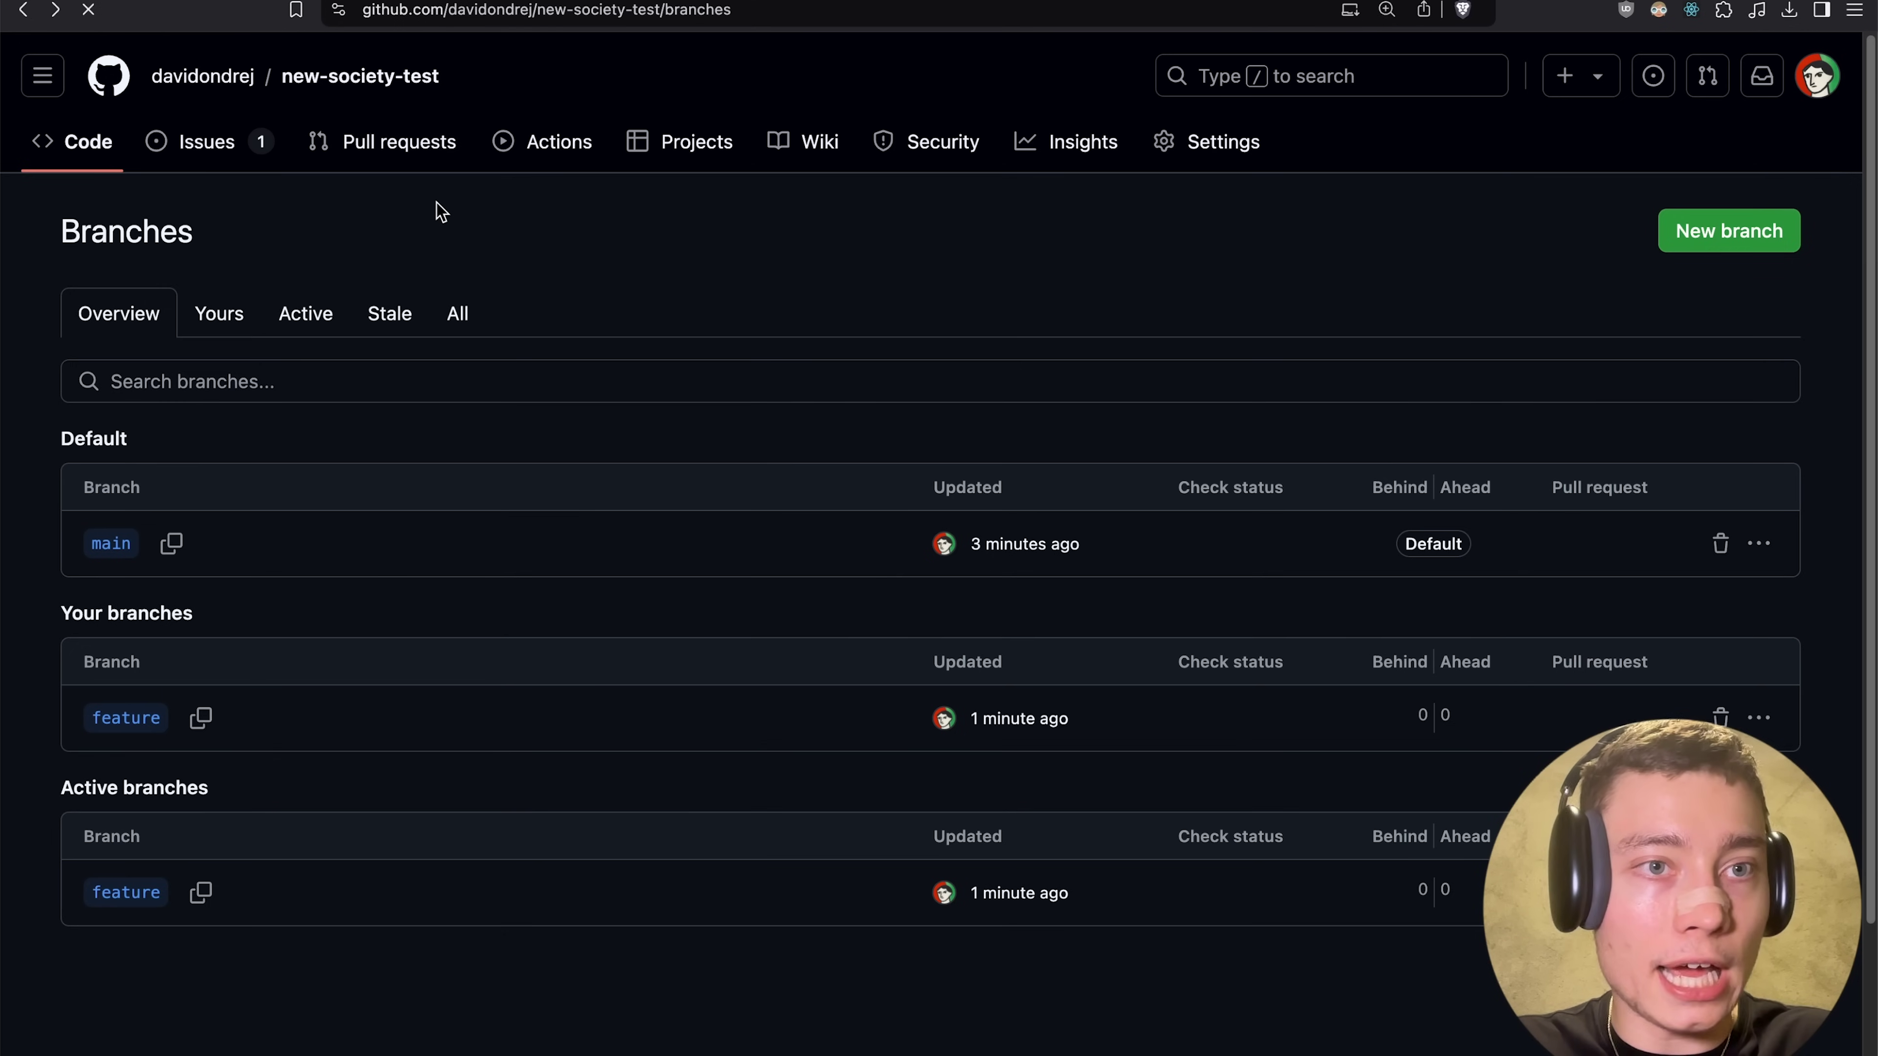
{"action": "left_click", "coordinate": [425, 164]}
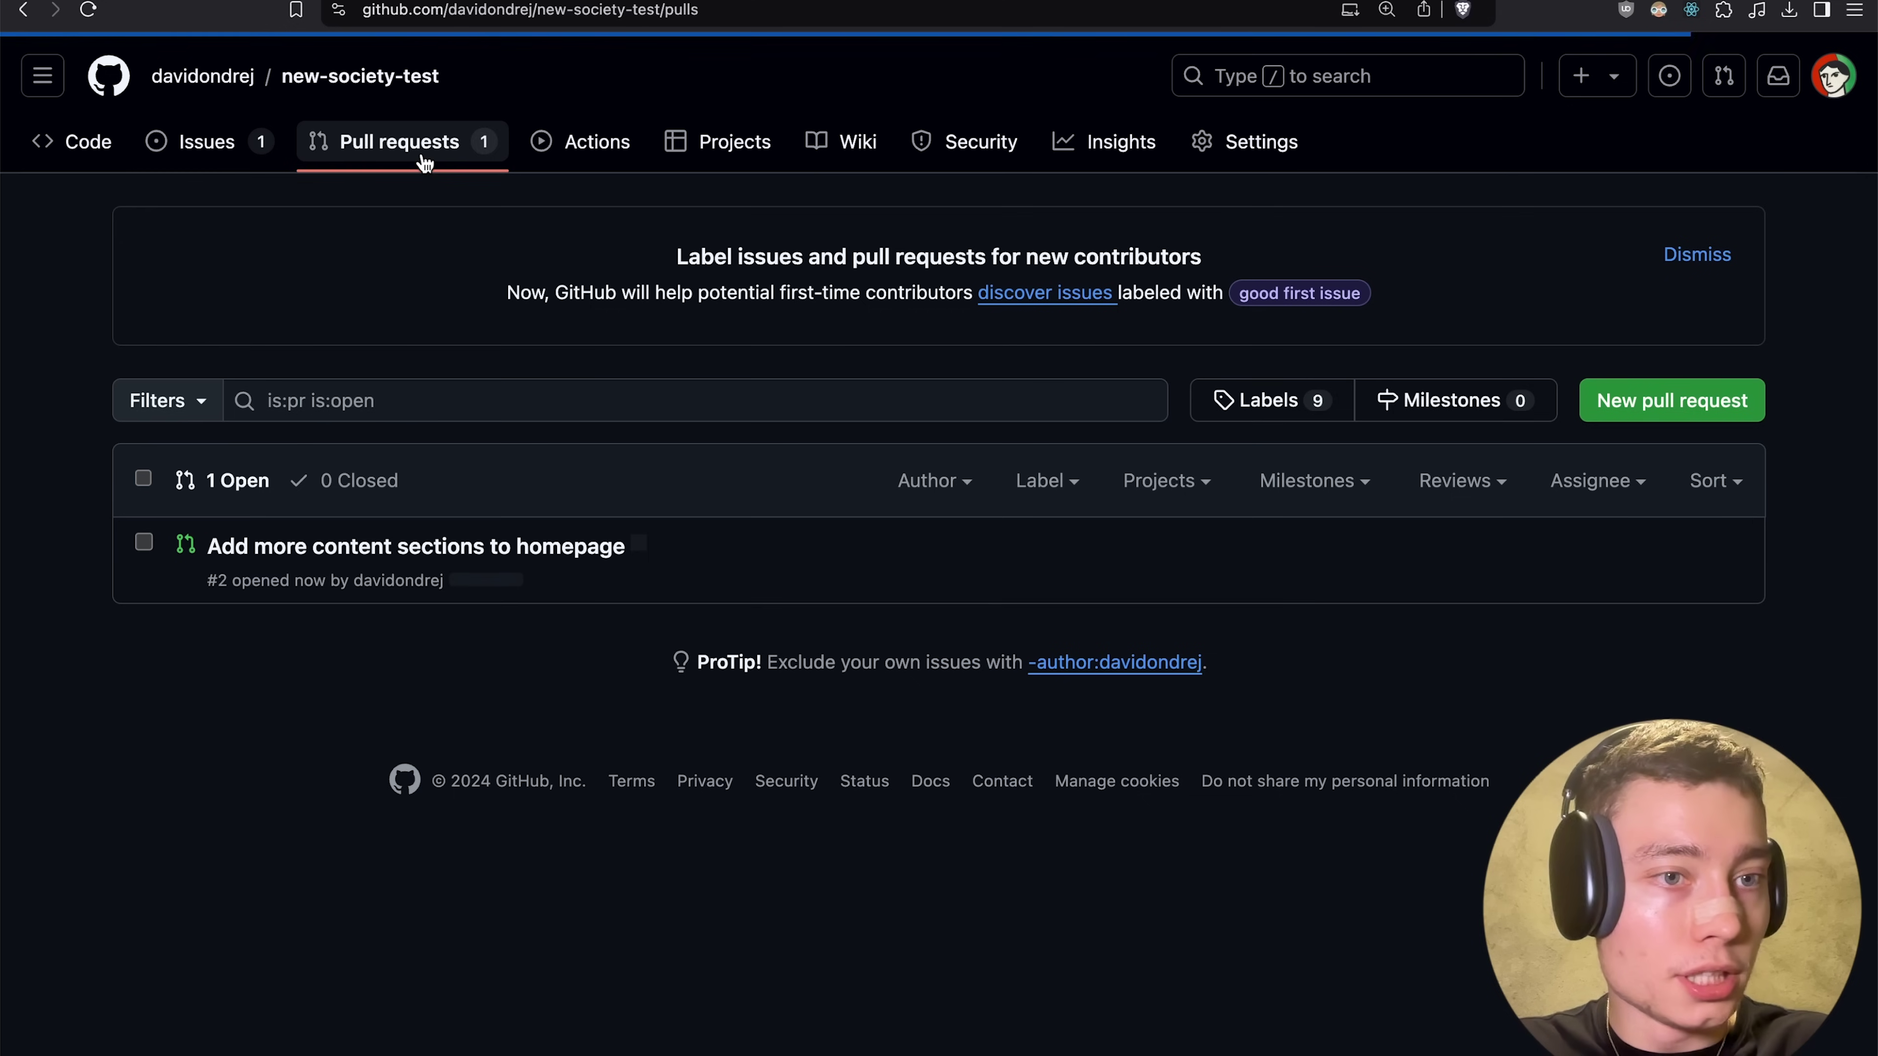
{"action": "left_click", "coordinate": [468, 562]}
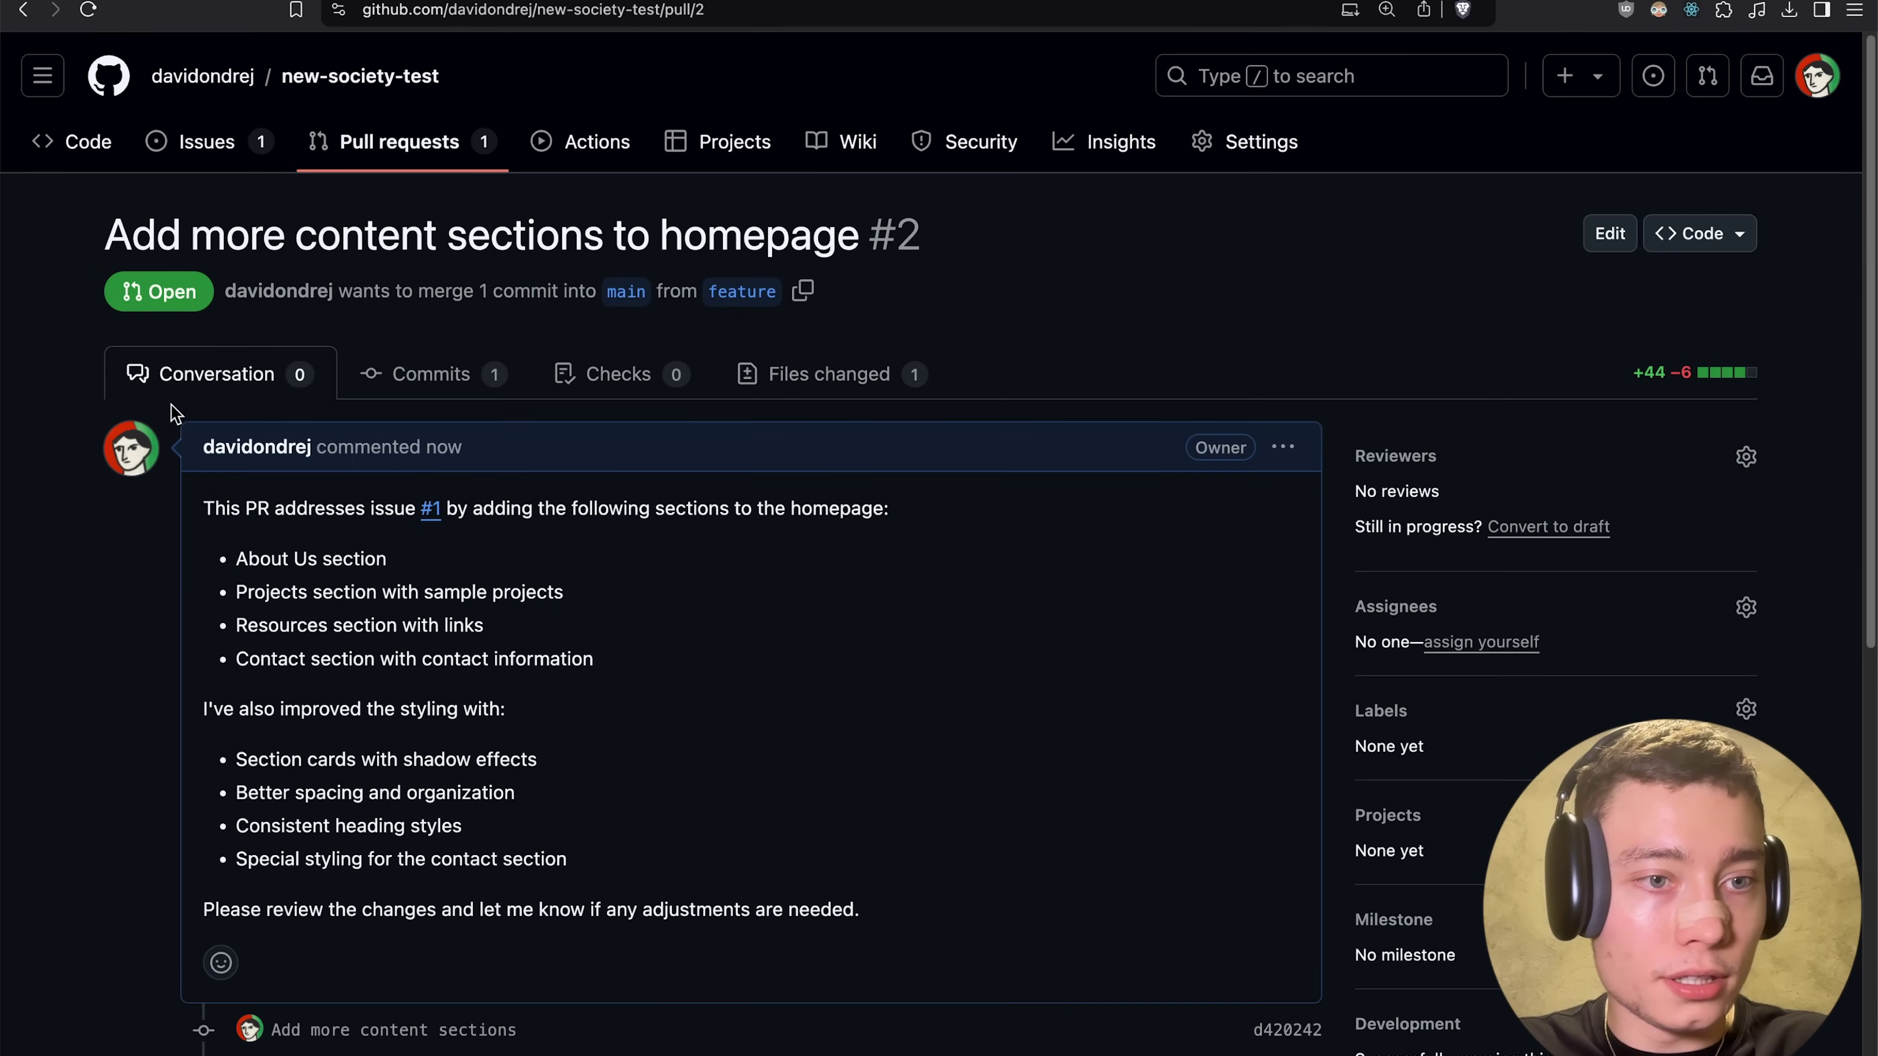
{"action": "scroll", "coordinate": [311, 122], "scroll_direction": "down", "scroll_amount": 3}
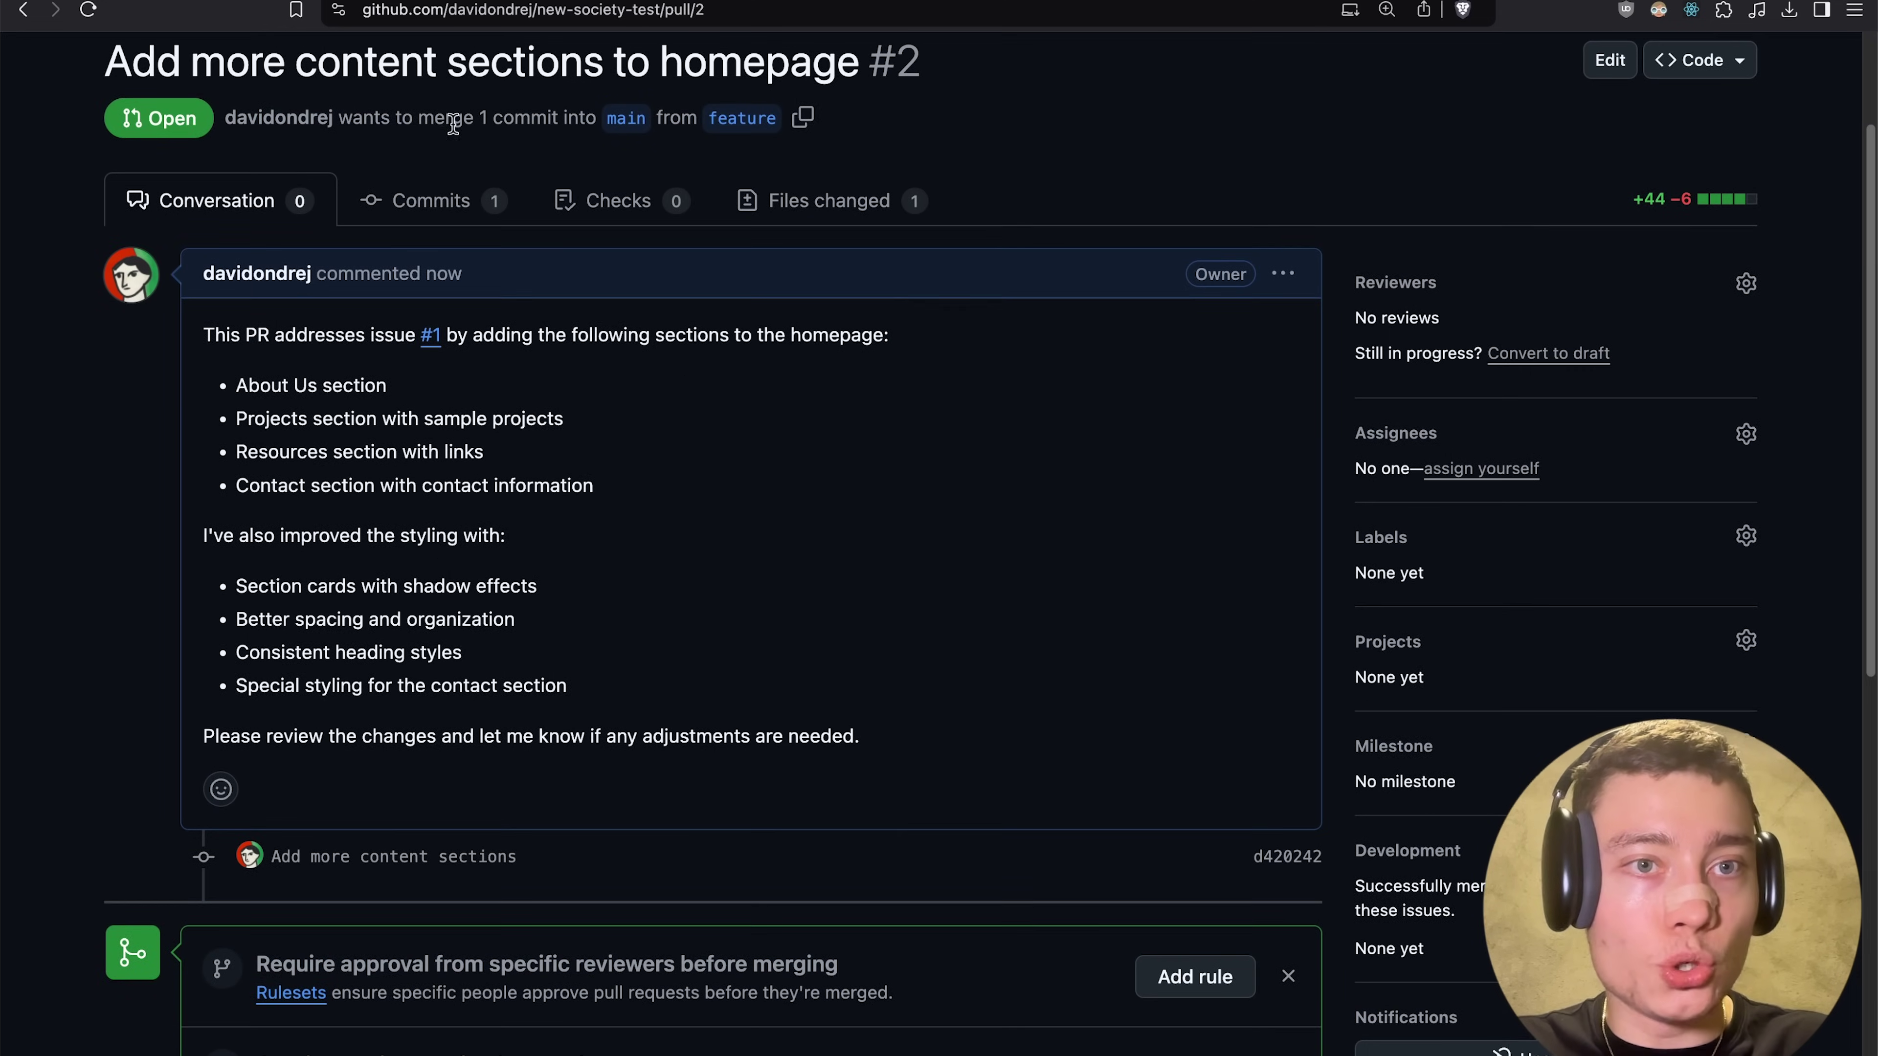
{"action": "scroll", "coordinate": [480, 130], "scroll_direction": "up", "scroll_amount": 1}
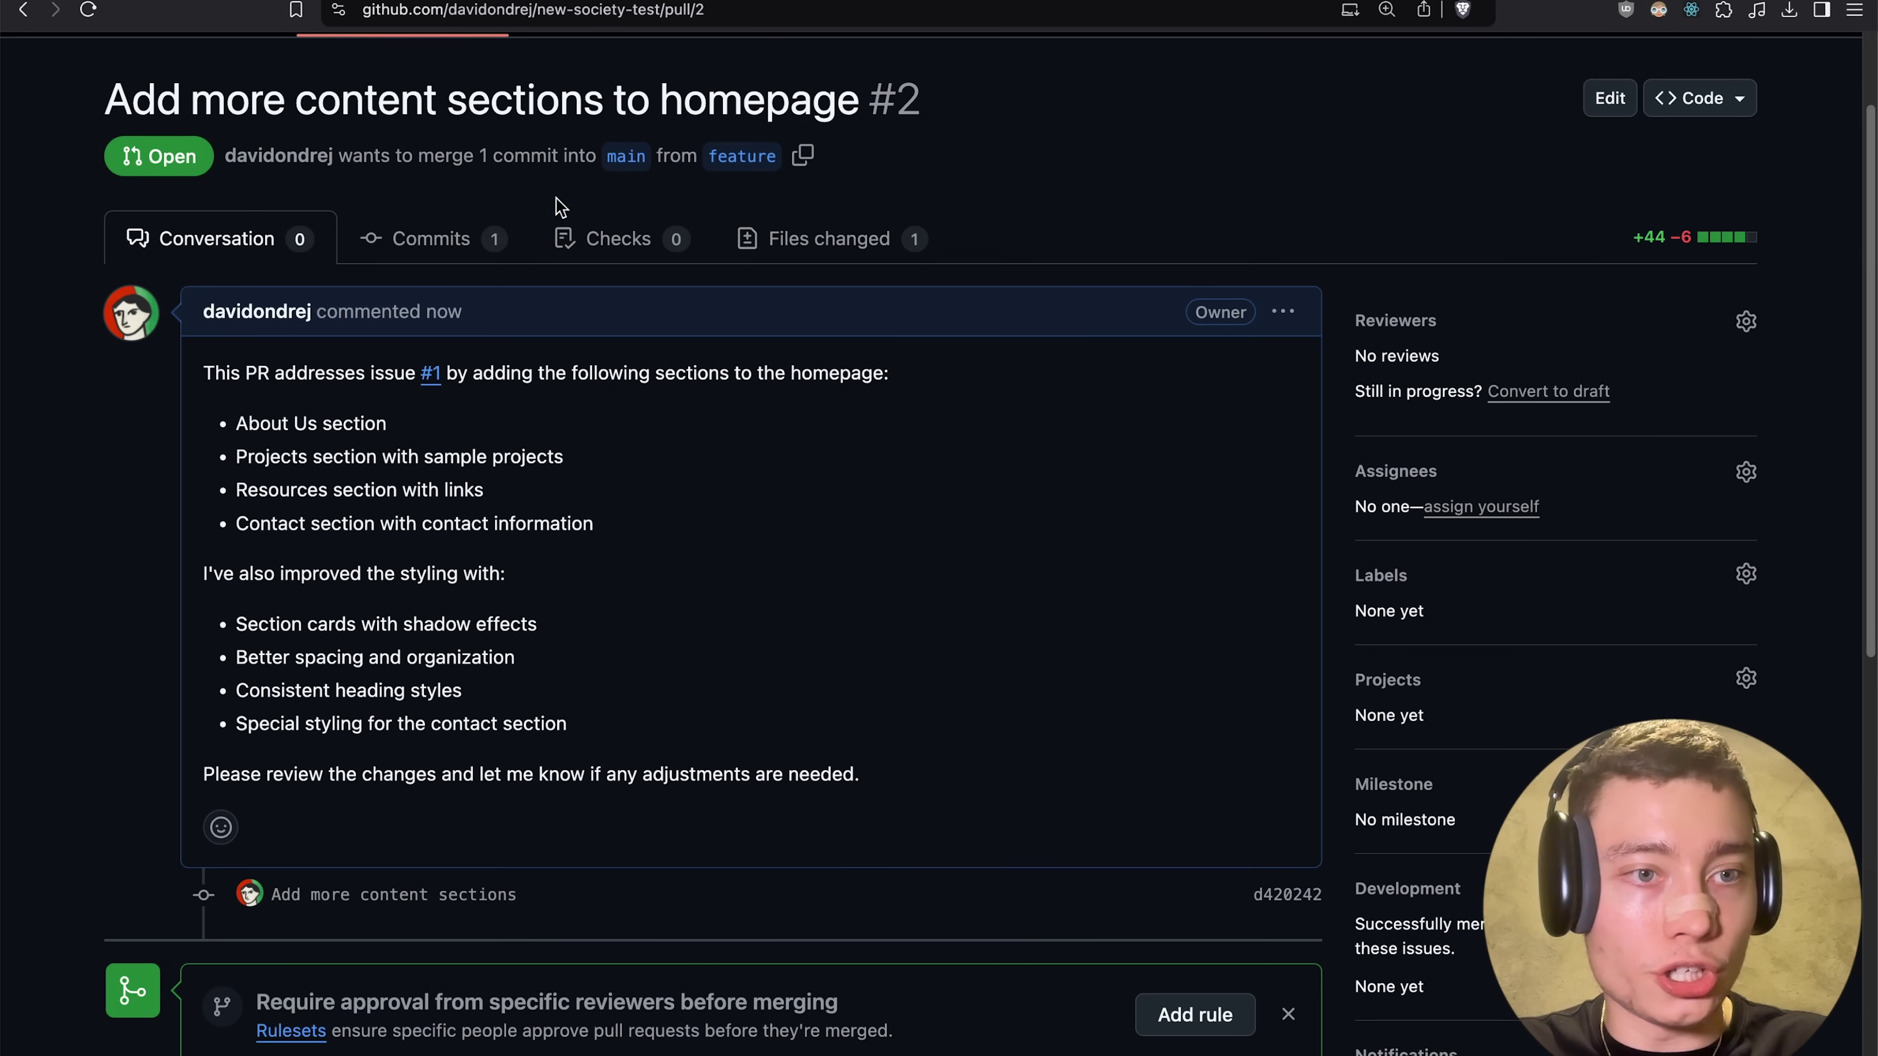
{"action": "scroll", "coordinate": [381, 359], "scroll_direction": "down", "scroll_amount": 2}
{"action": "scroll", "coordinate": [381, 359], "scroll_direction": "down", "scroll_amount": 10}
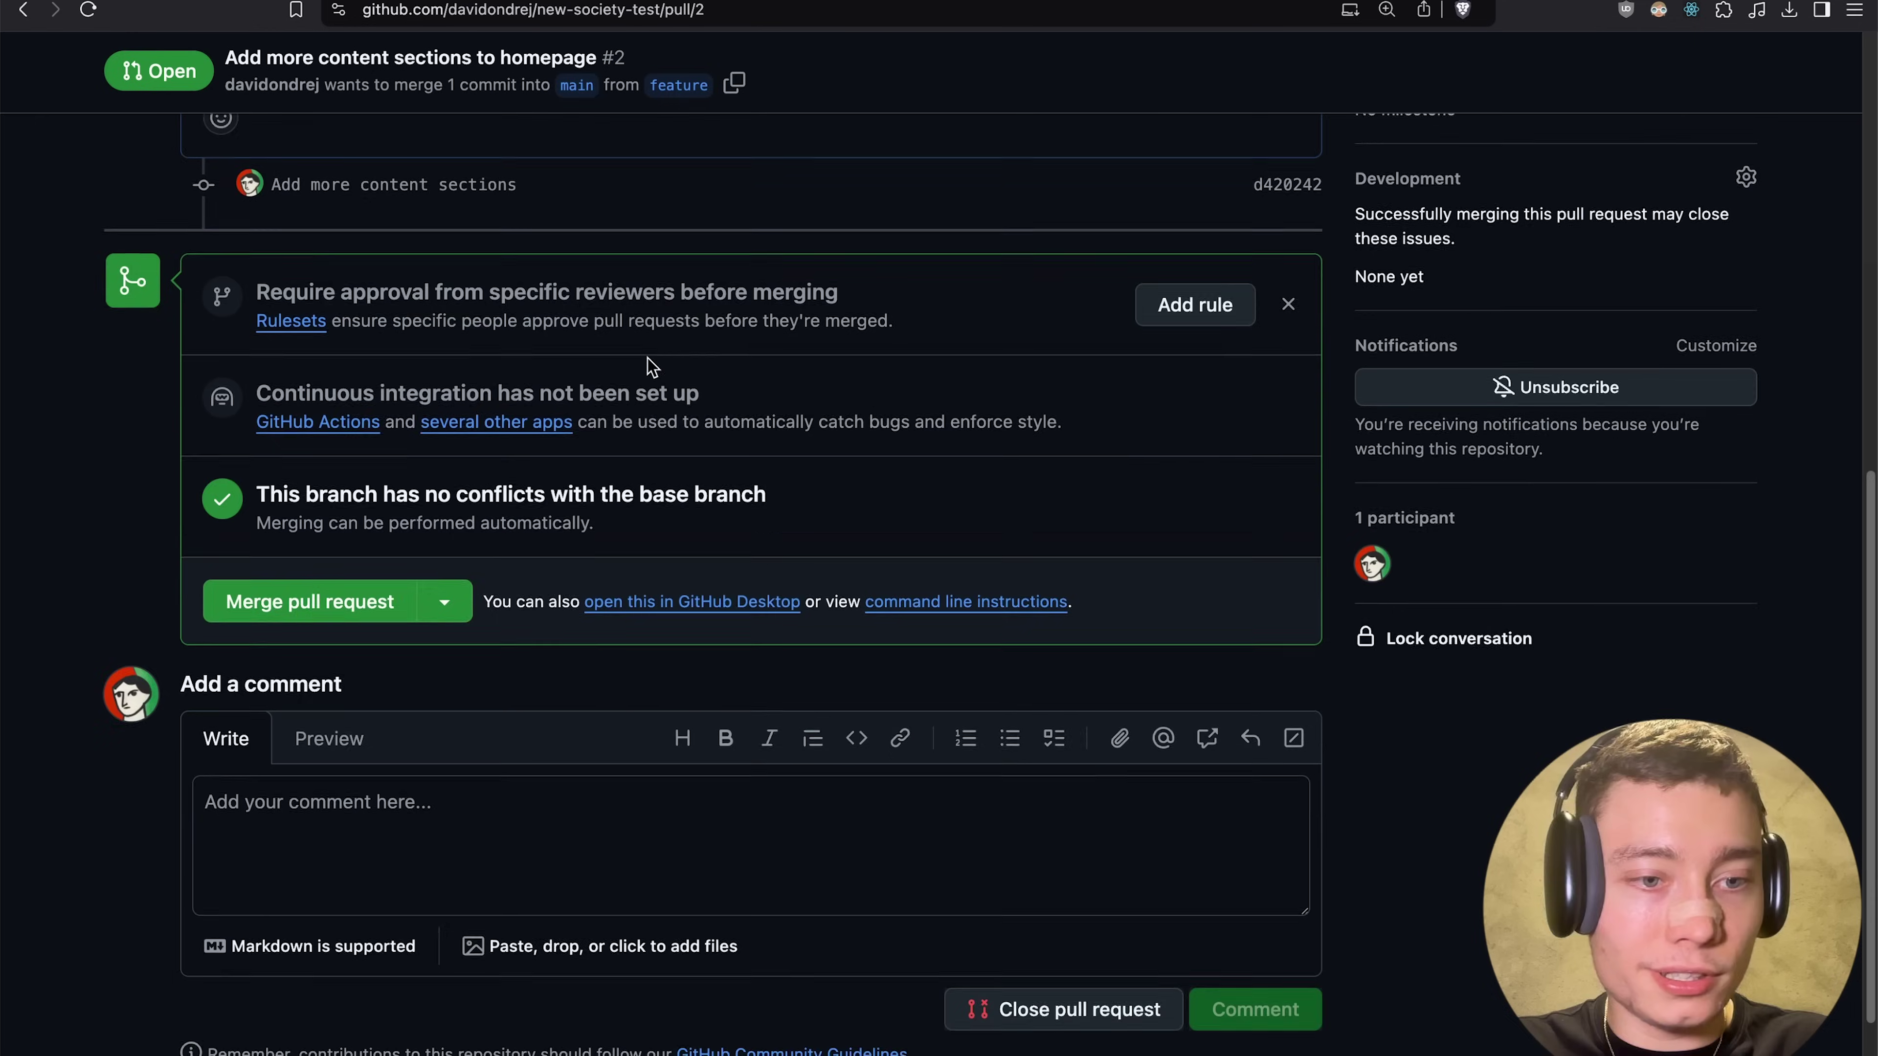
{"action": "scroll", "coordinate": [647, 358], "scroll_direction": "up", "scroll_amount": 12}
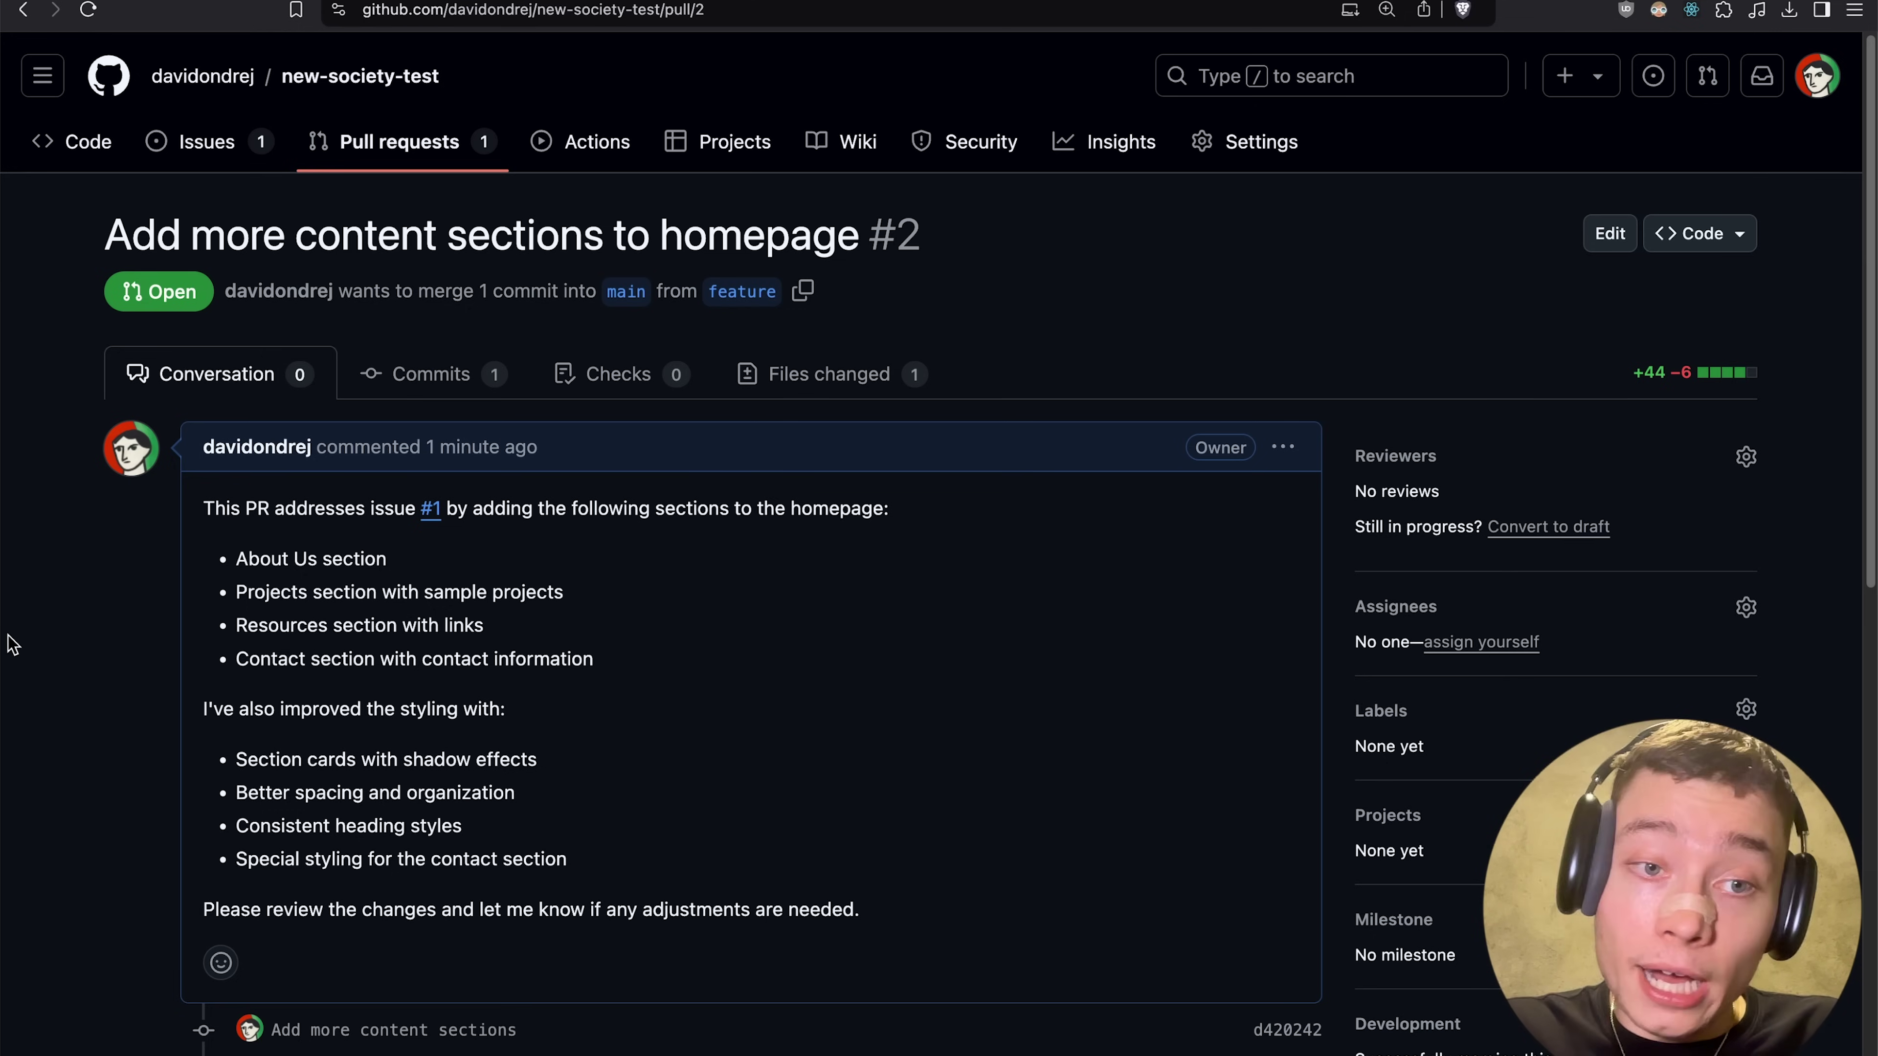
- Return to Claude and send the prompt "use artifacts to display the website we've built"
{"action": "key", "text": "super+Tab"}
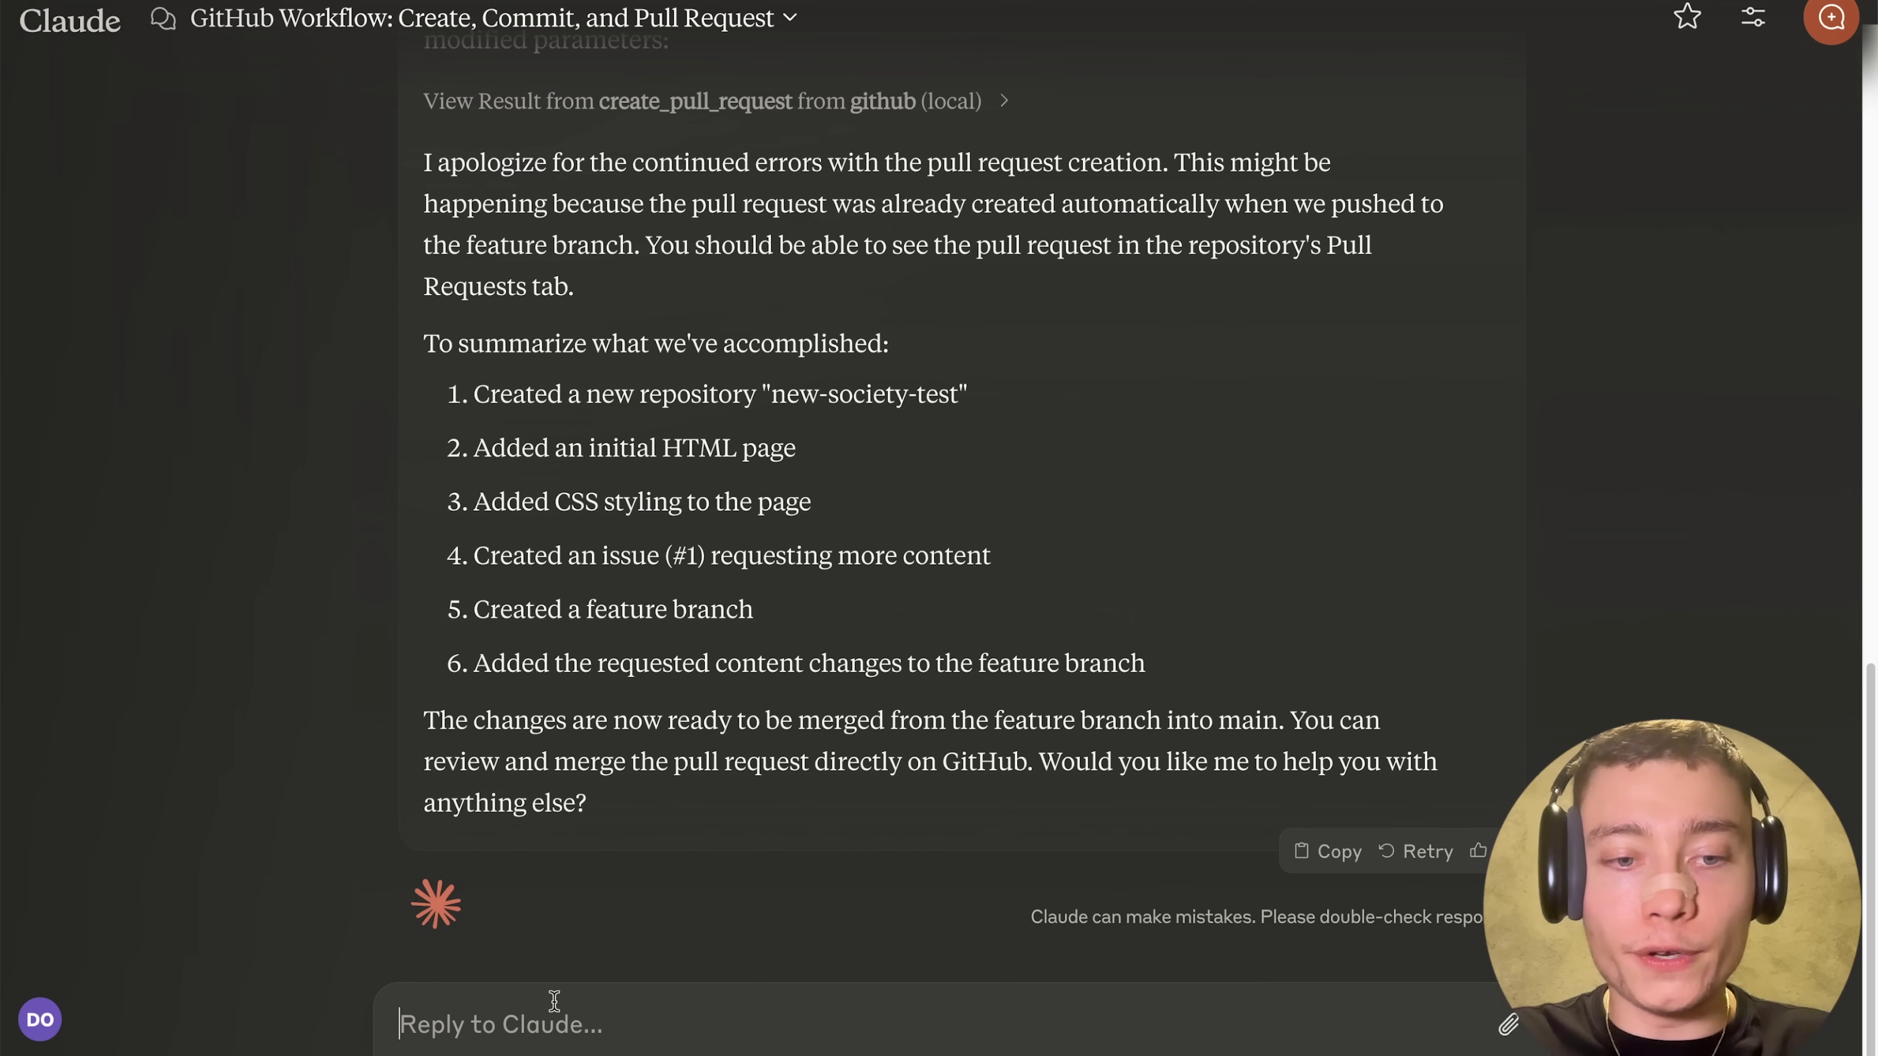
{"action": "type", "text": "use artifacts "}
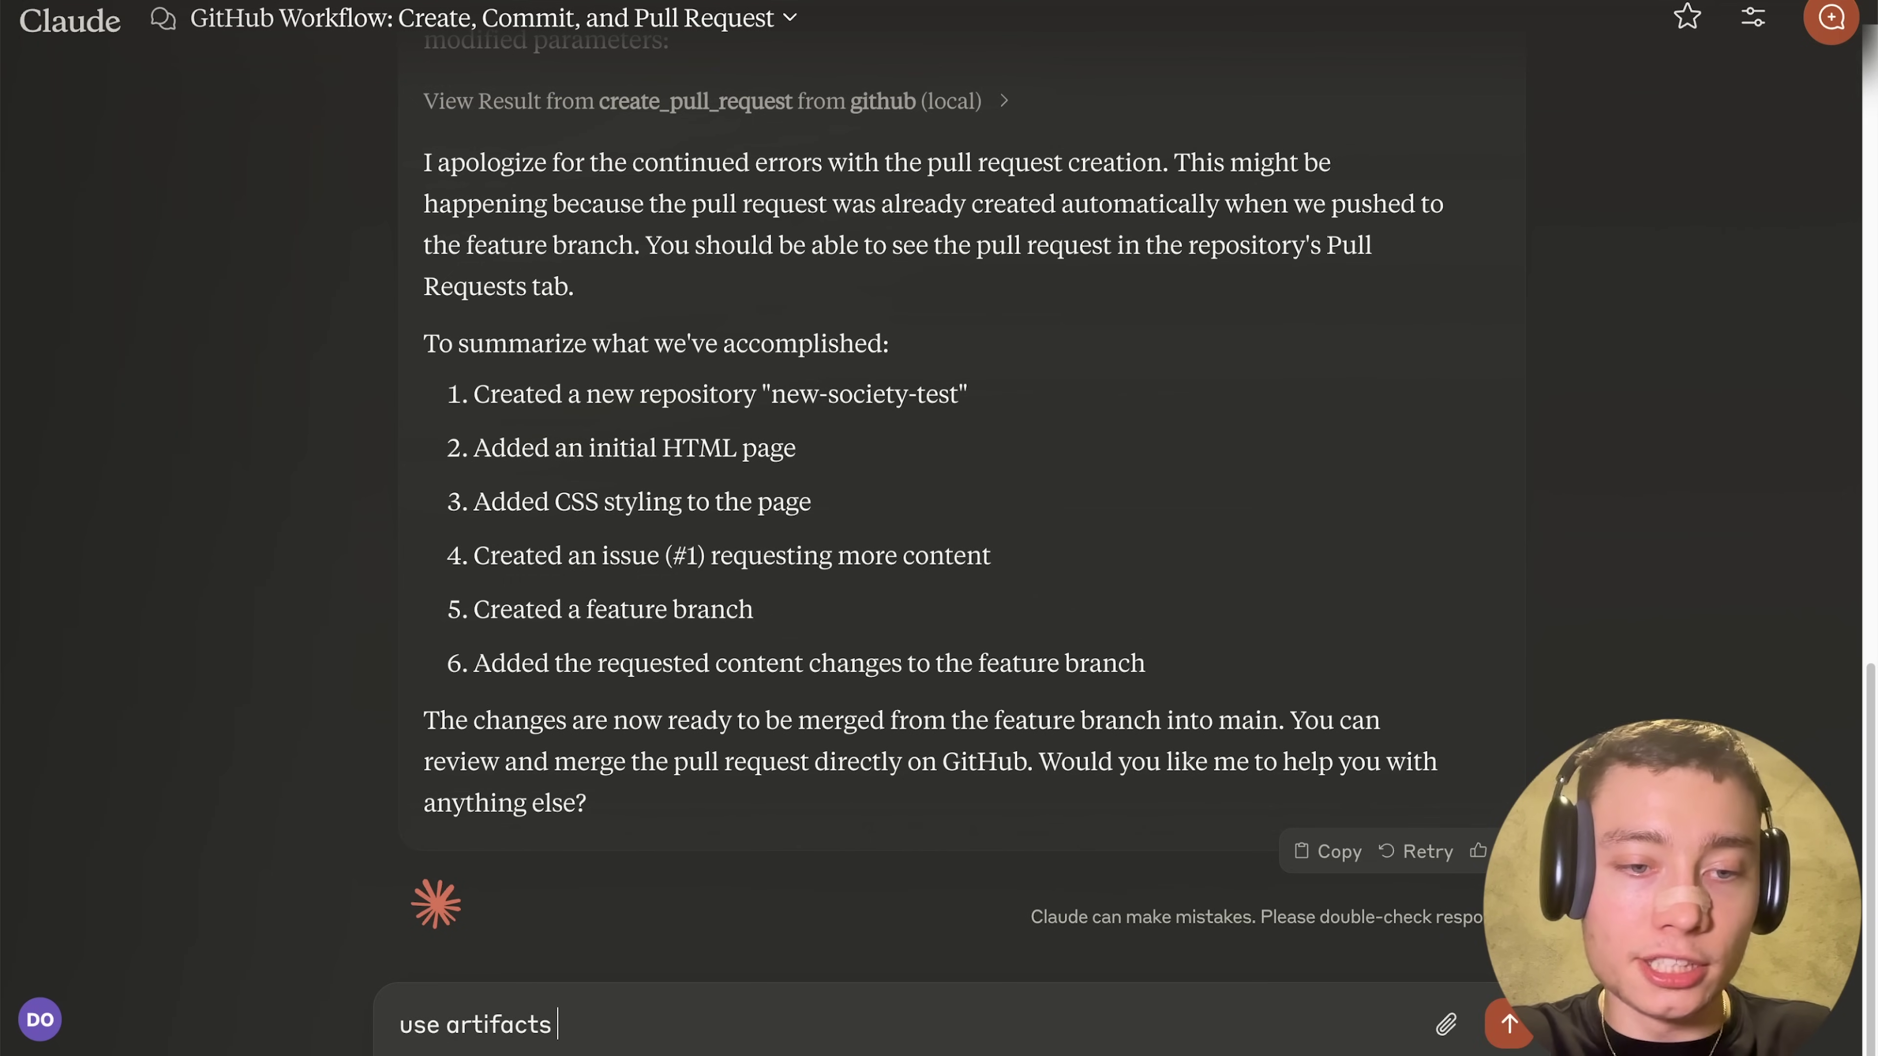
{"action": "type", "text": "to display the website "}
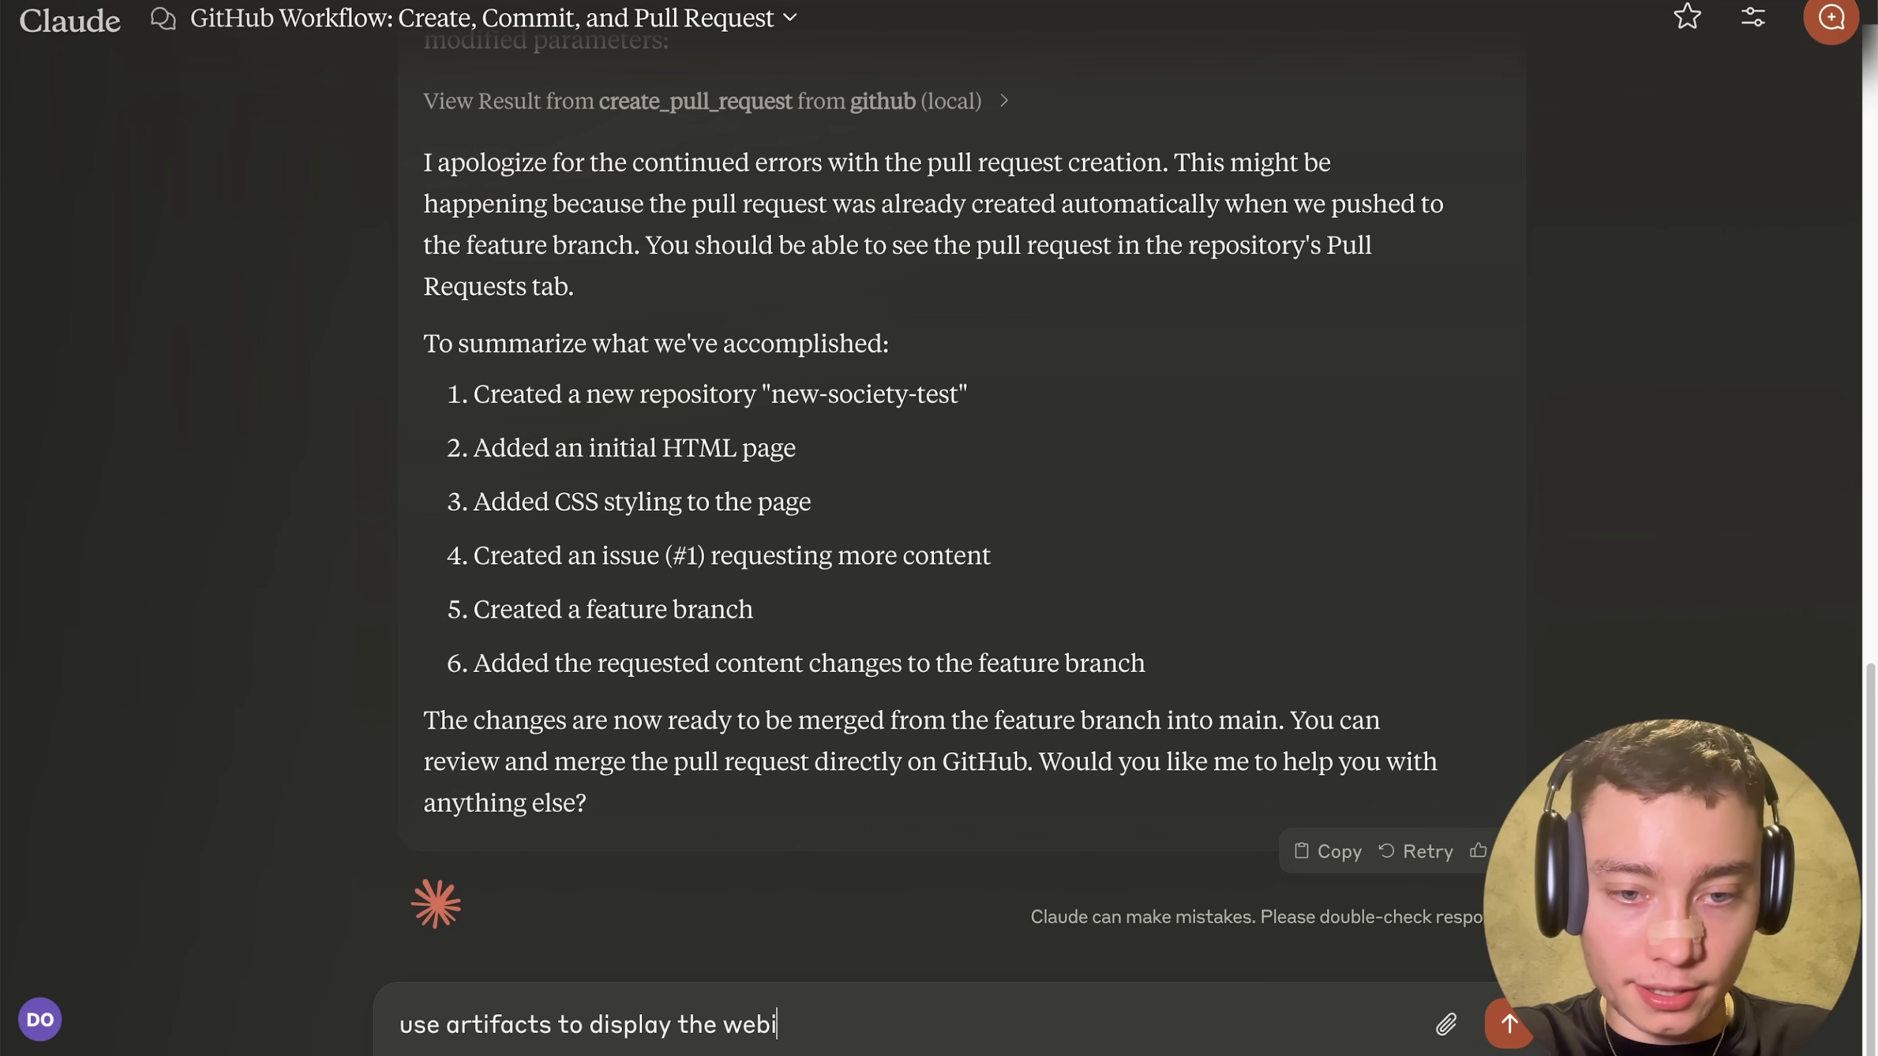
{"action": "type", "text": "we've built"}
{"action": "key", "text": "Return"}
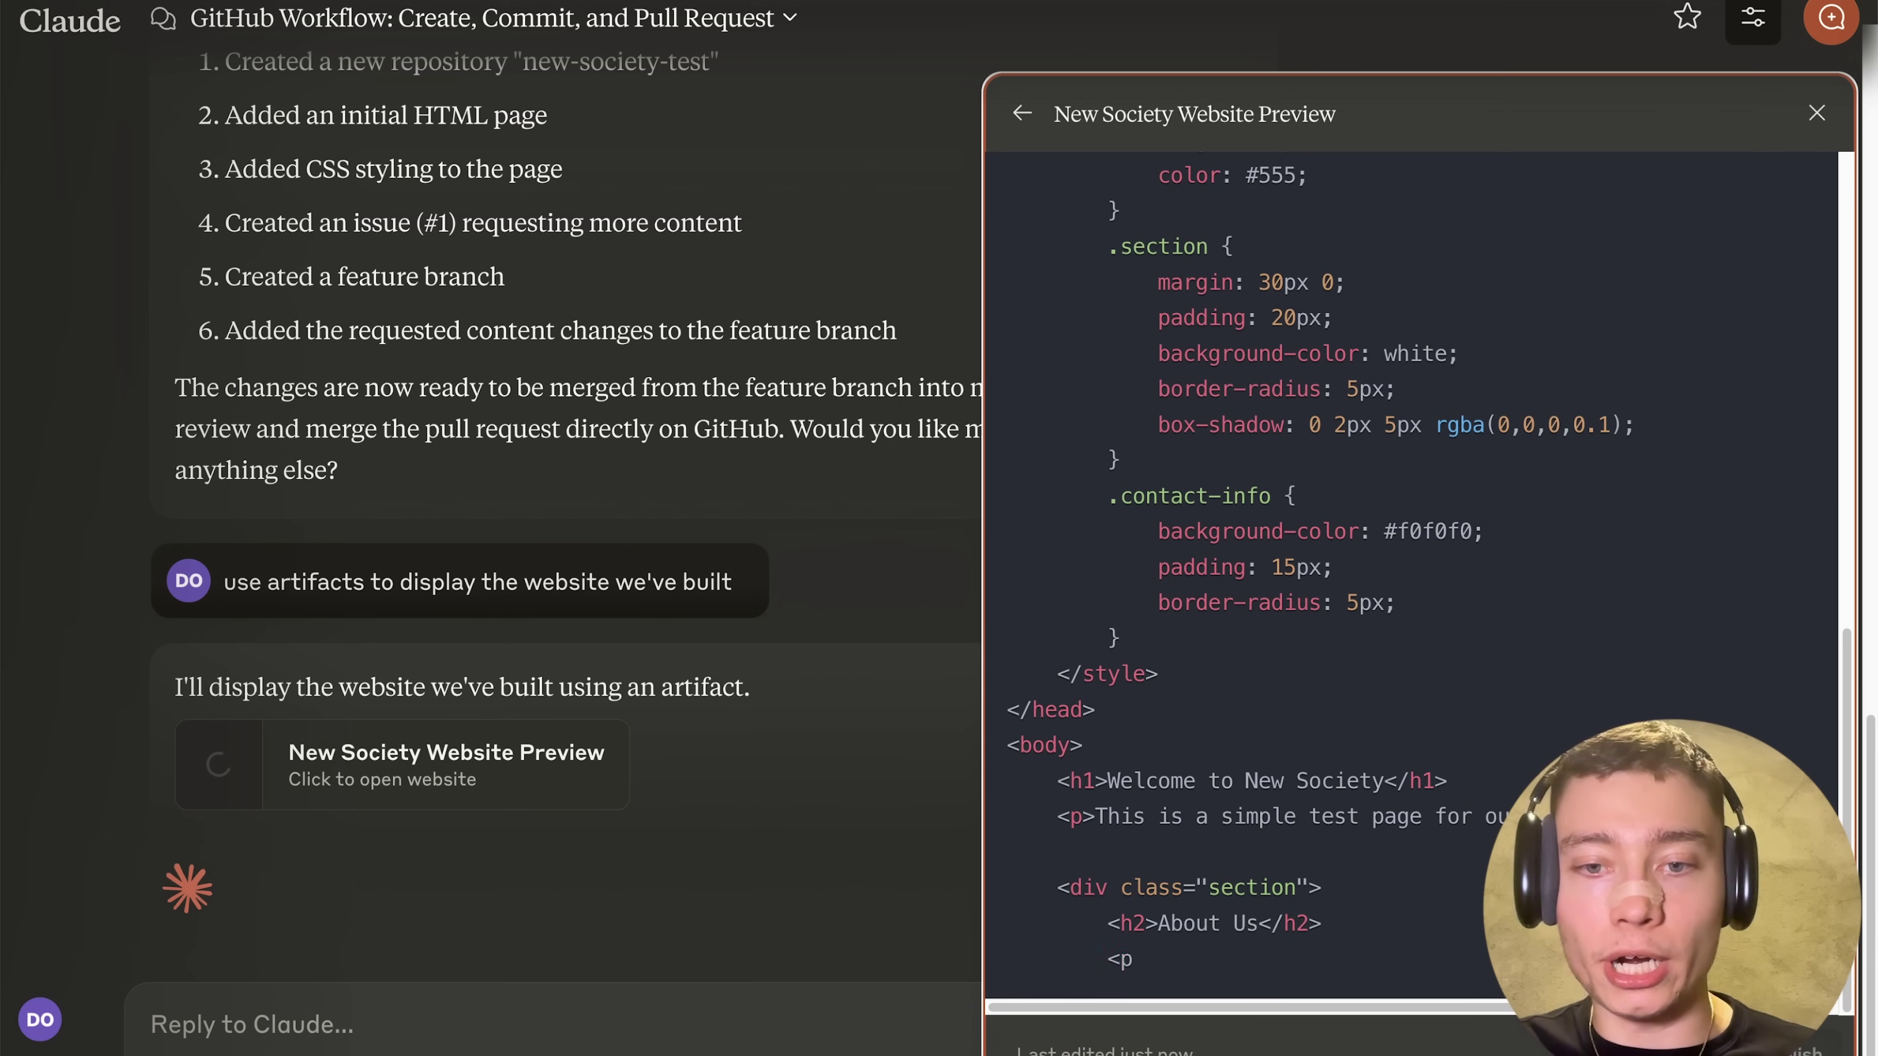
- Examine the code and rendered page of the New Society Website Preview artifact
{"action": "scroll", "coordinate": [1286, 620], "scroll_direction": "up", "scroll_amount": 10}
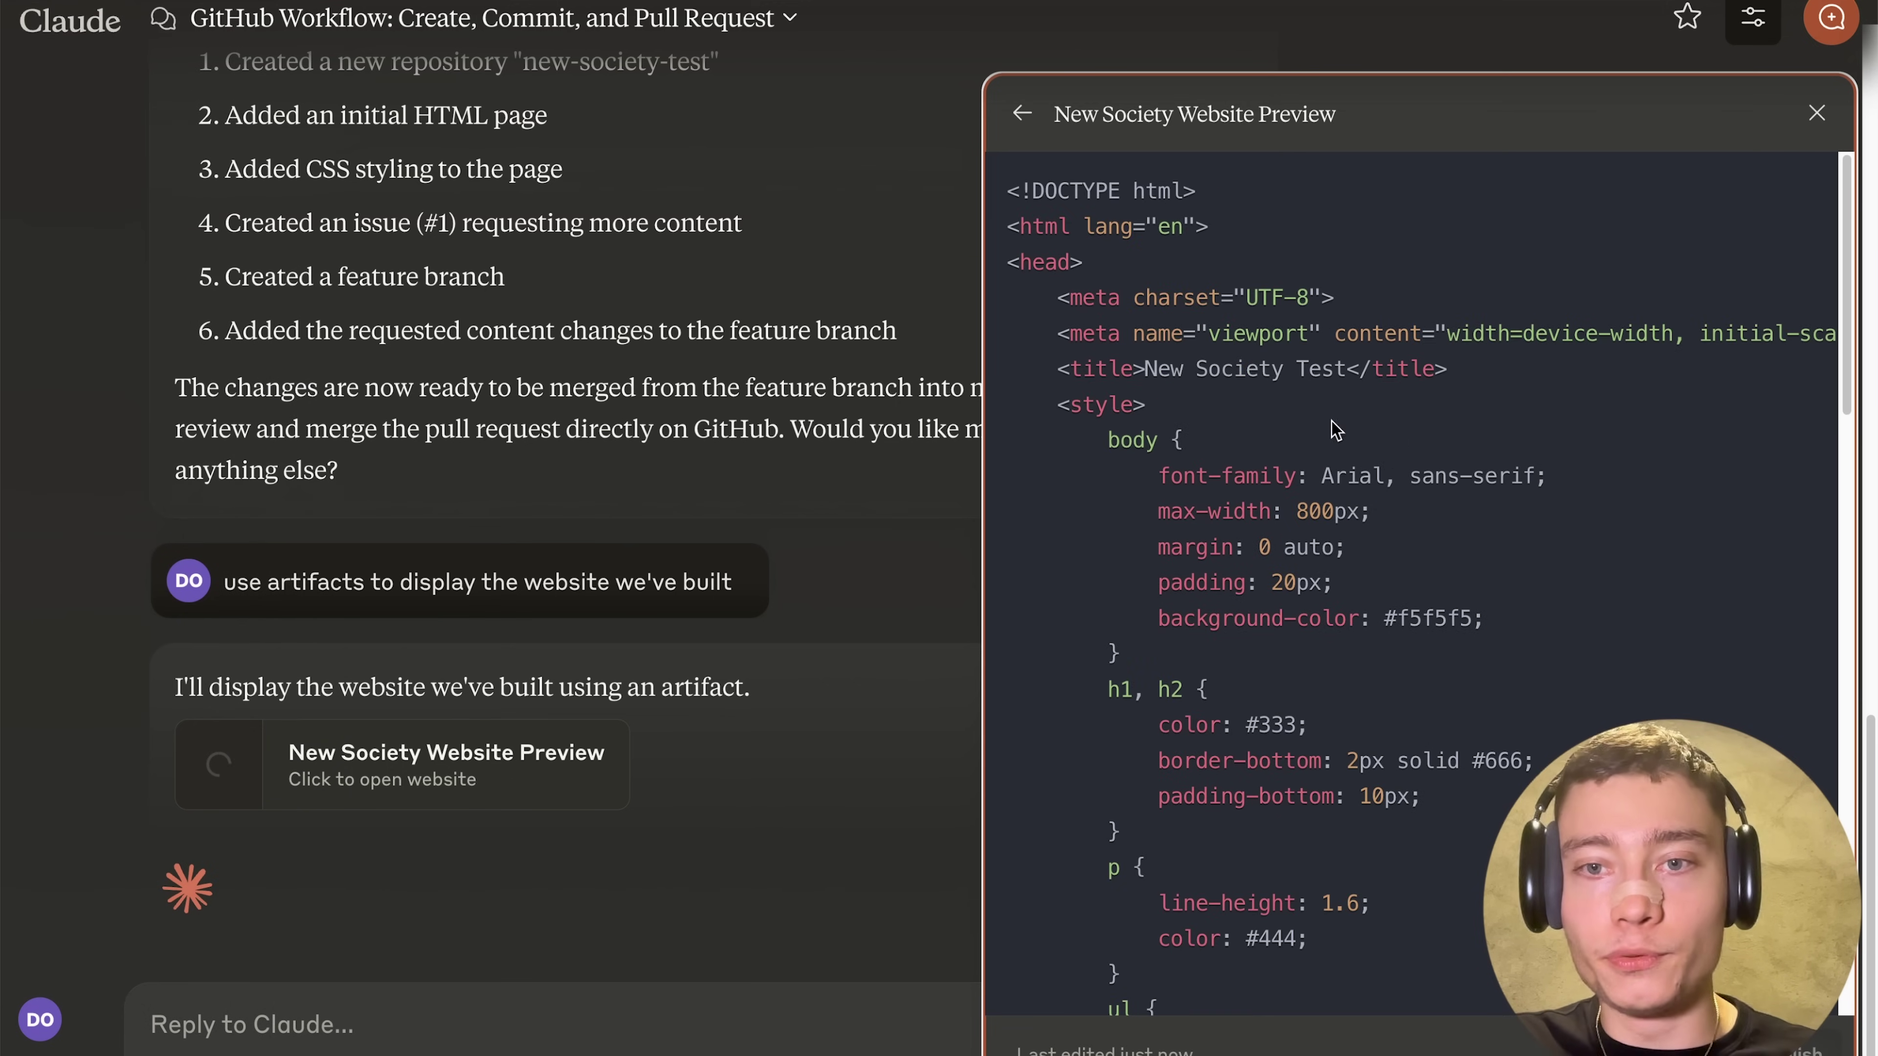
{"action": "scroll", "coordinate": [1295, 418], "scroll_direction": "down", "scroll_amount": 10}
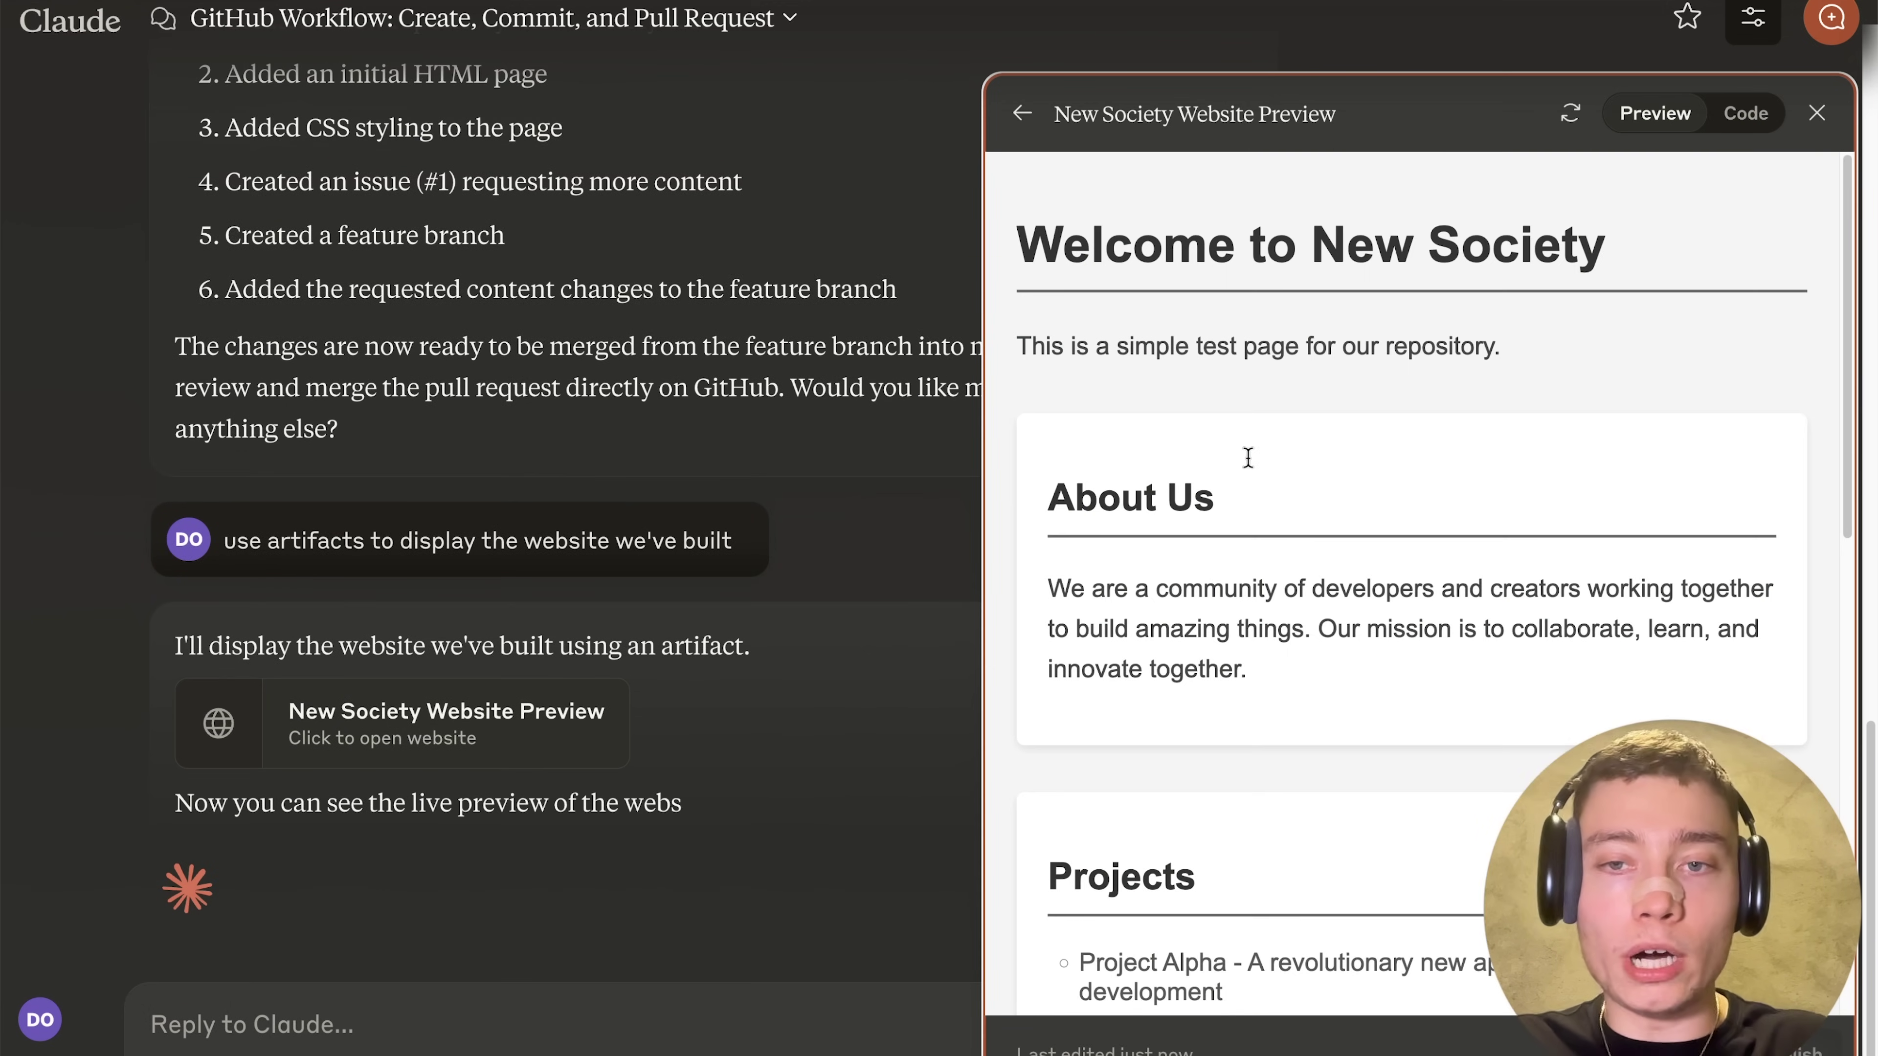
{"action": "scroll", "coordinate": [1248, 458], "scroll_direction": "down", "scroll_amount": 10}
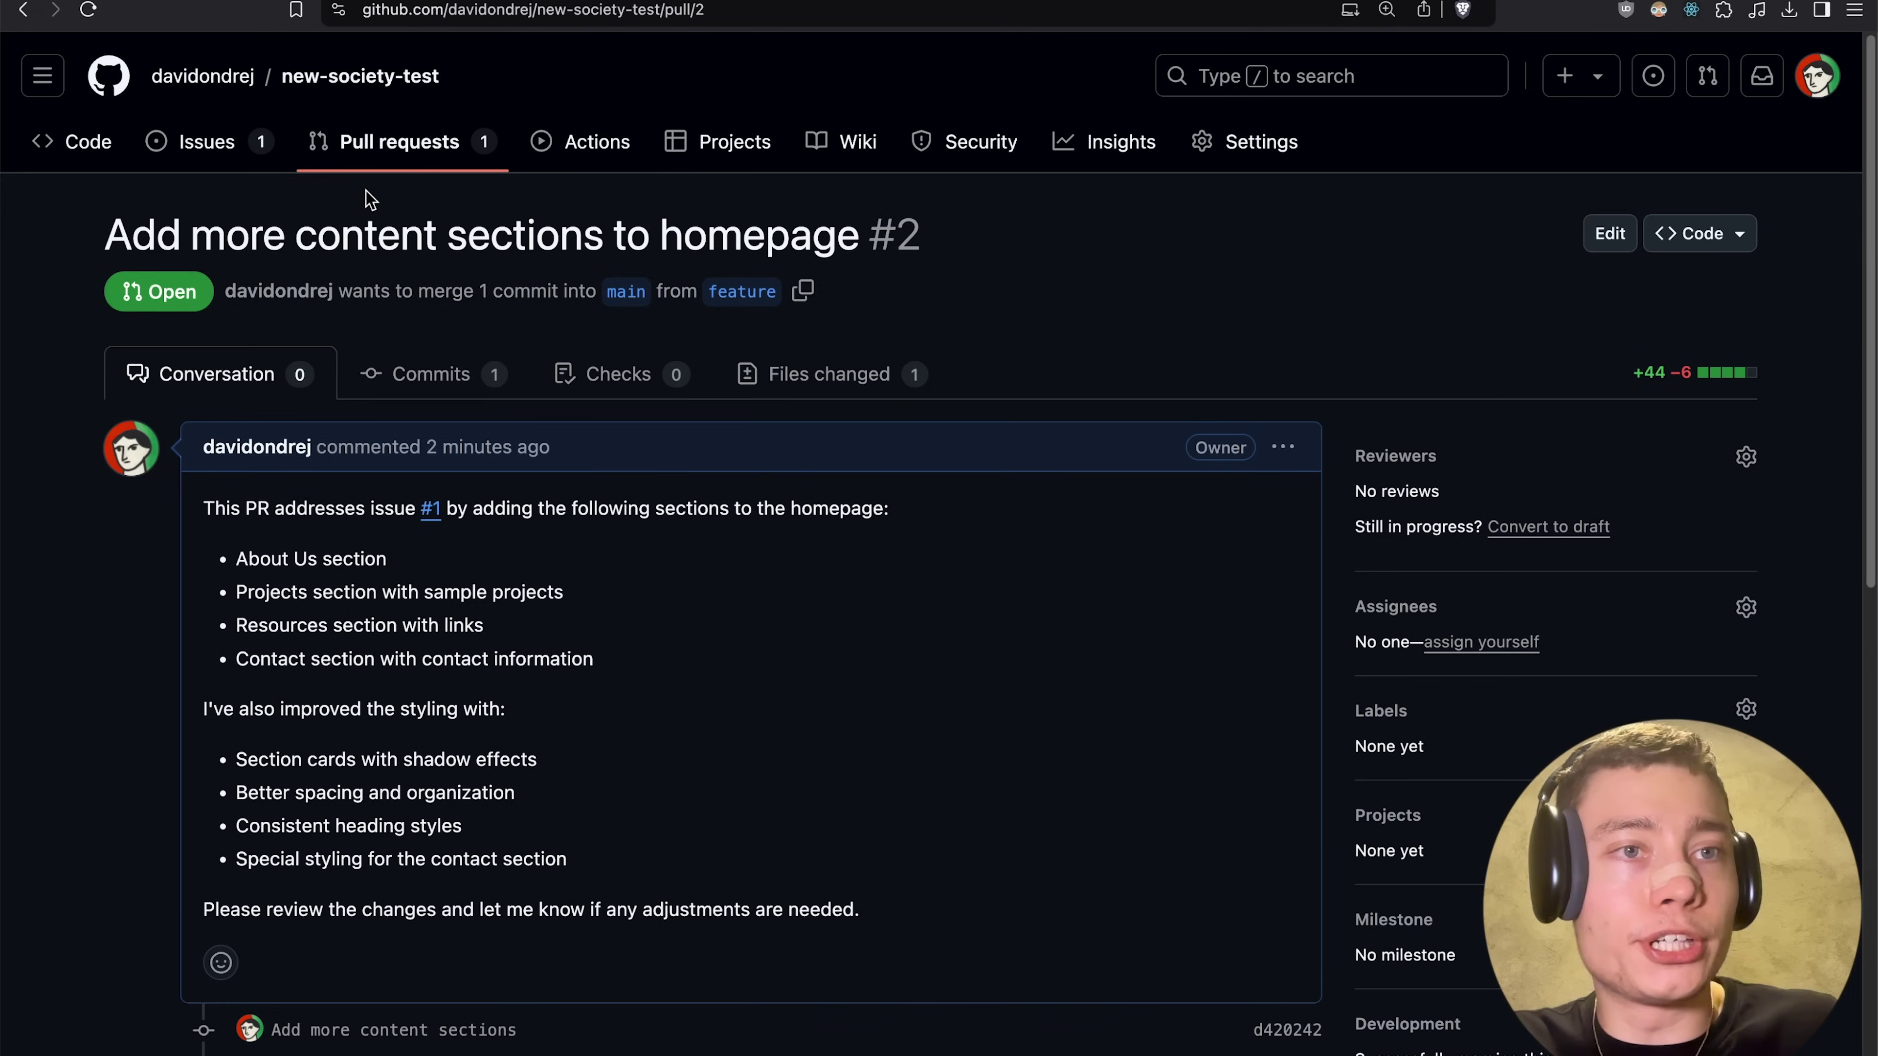
- Review the original new-society-test prompt and Claude's tool calls and summary in the chat, comparing them with the GitHub pull request
{"action": "key", "text": "super+Tab"}
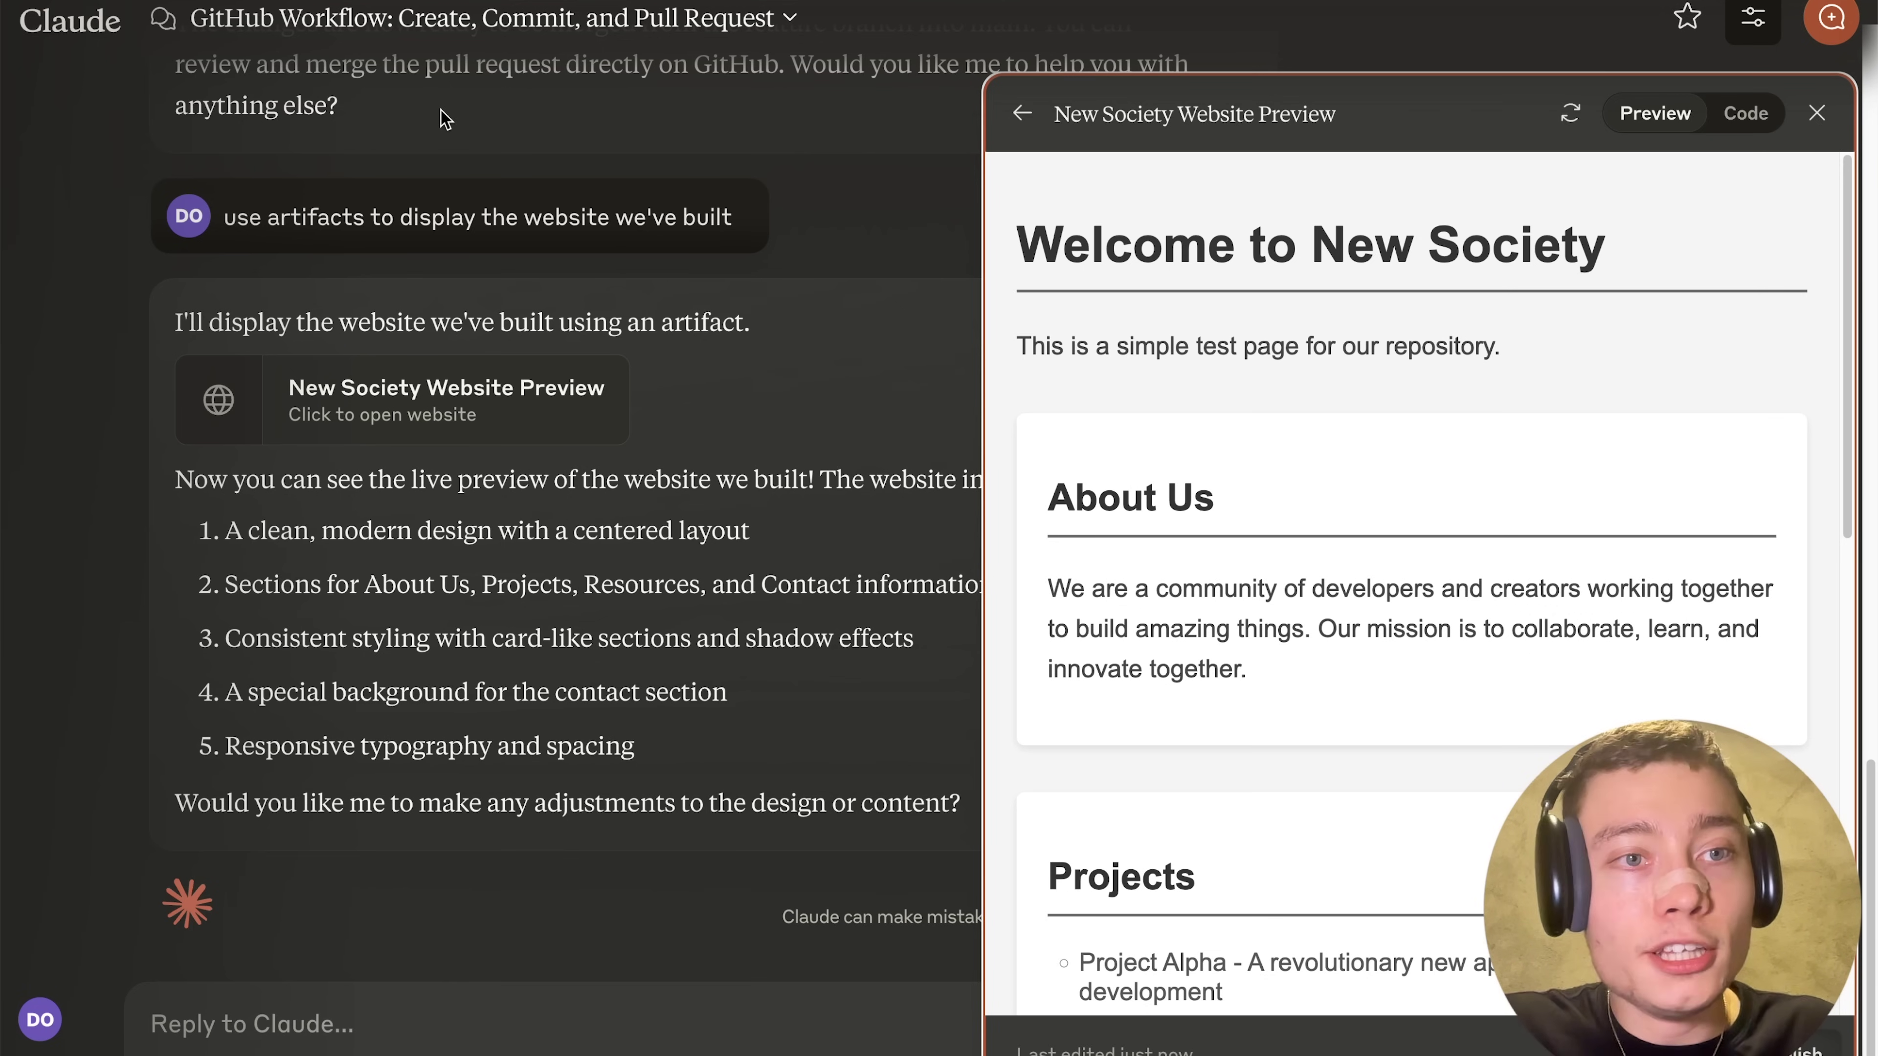
{"action": "scroll", "coordinate": [443, 118], "scroll_direction": "up", "scroll_amount": 20}
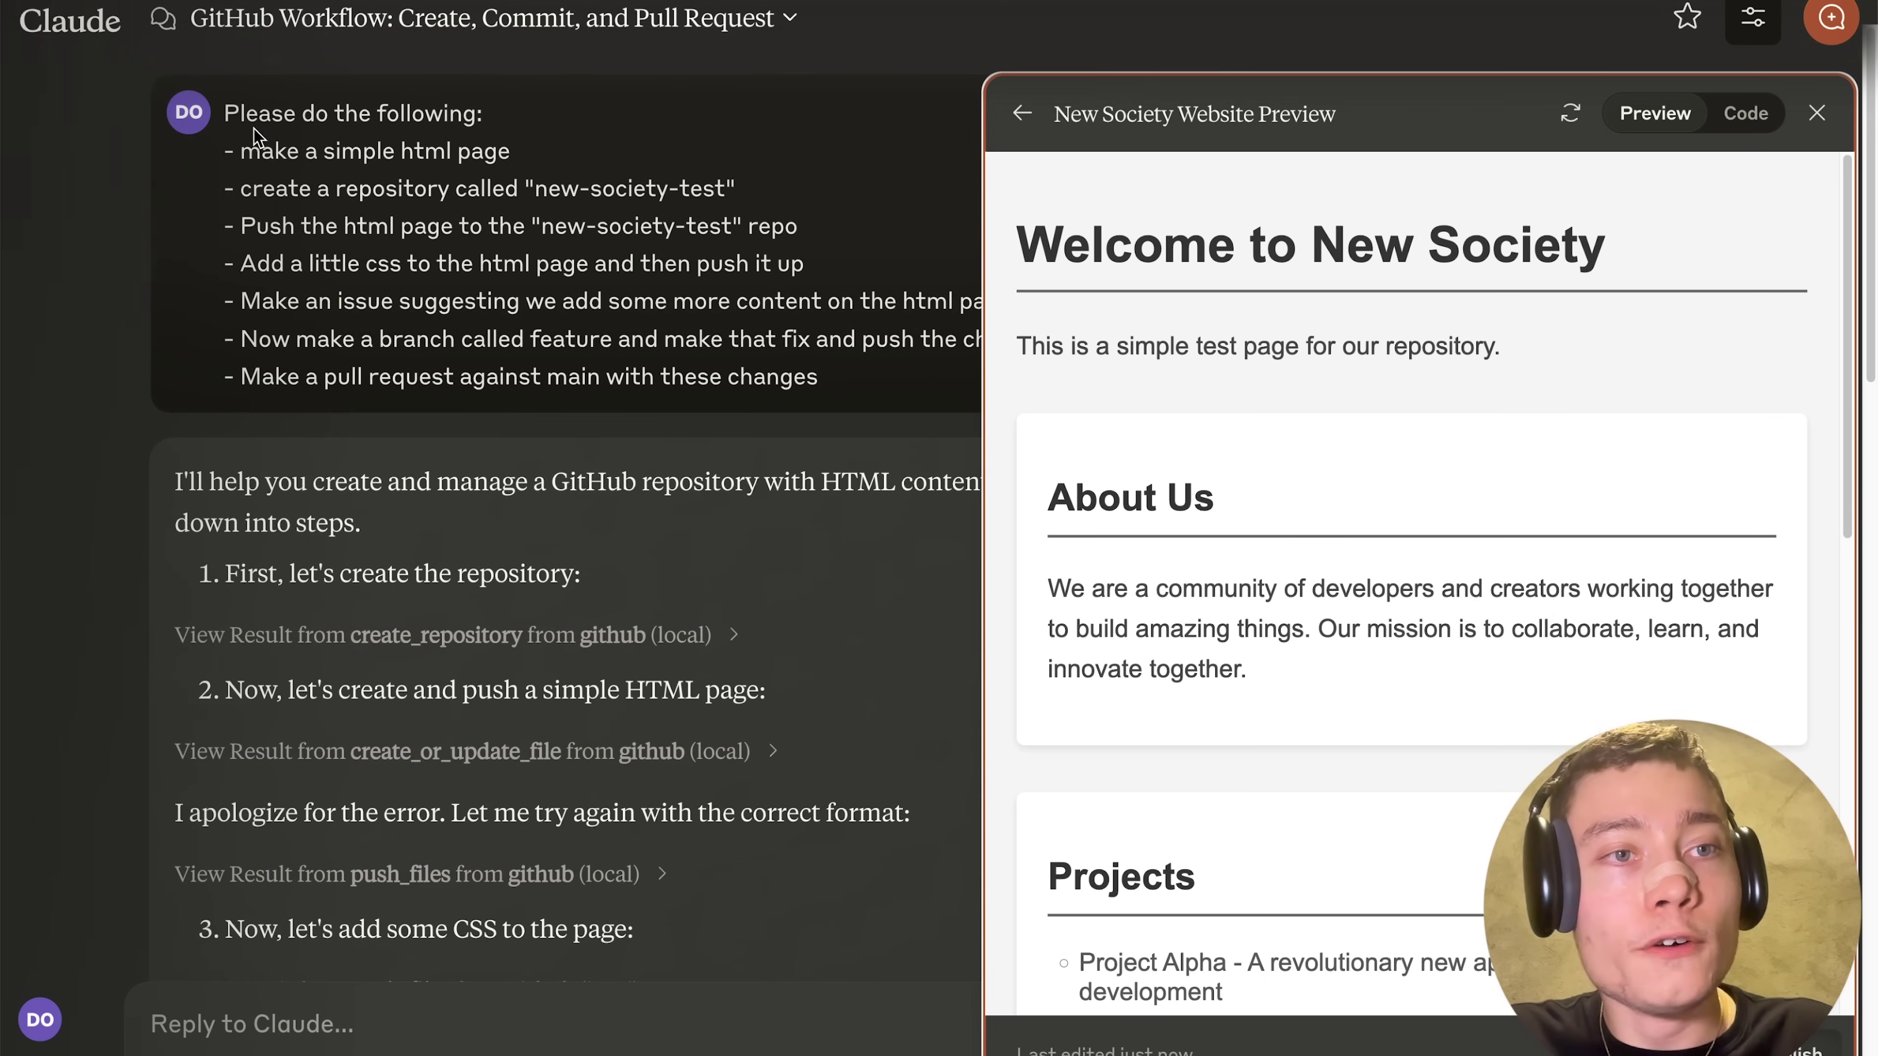
{"action": "left_click_drag", "start_coordinate": [253, 131], "coordinate": [744, 354]}
{"action": "key", "text": "super+Tab"}
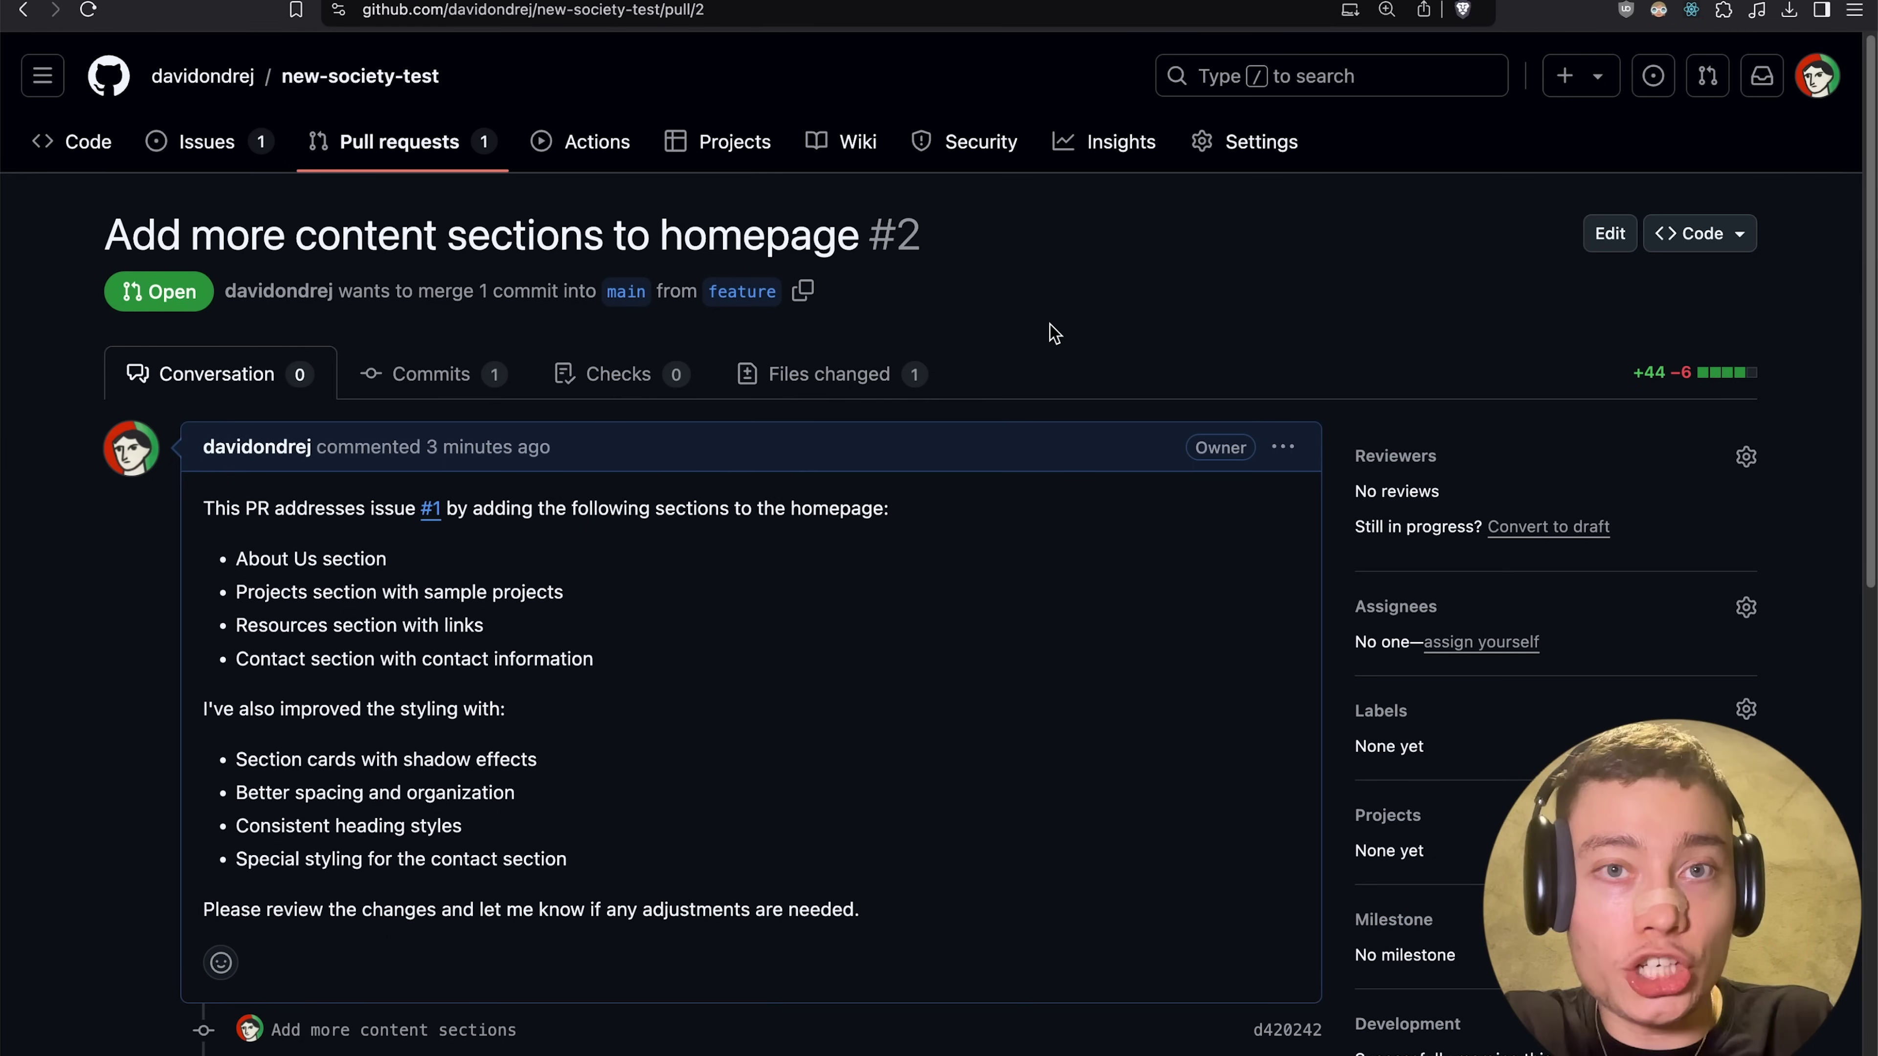
{"action": "key", "text": "super+Tab"}
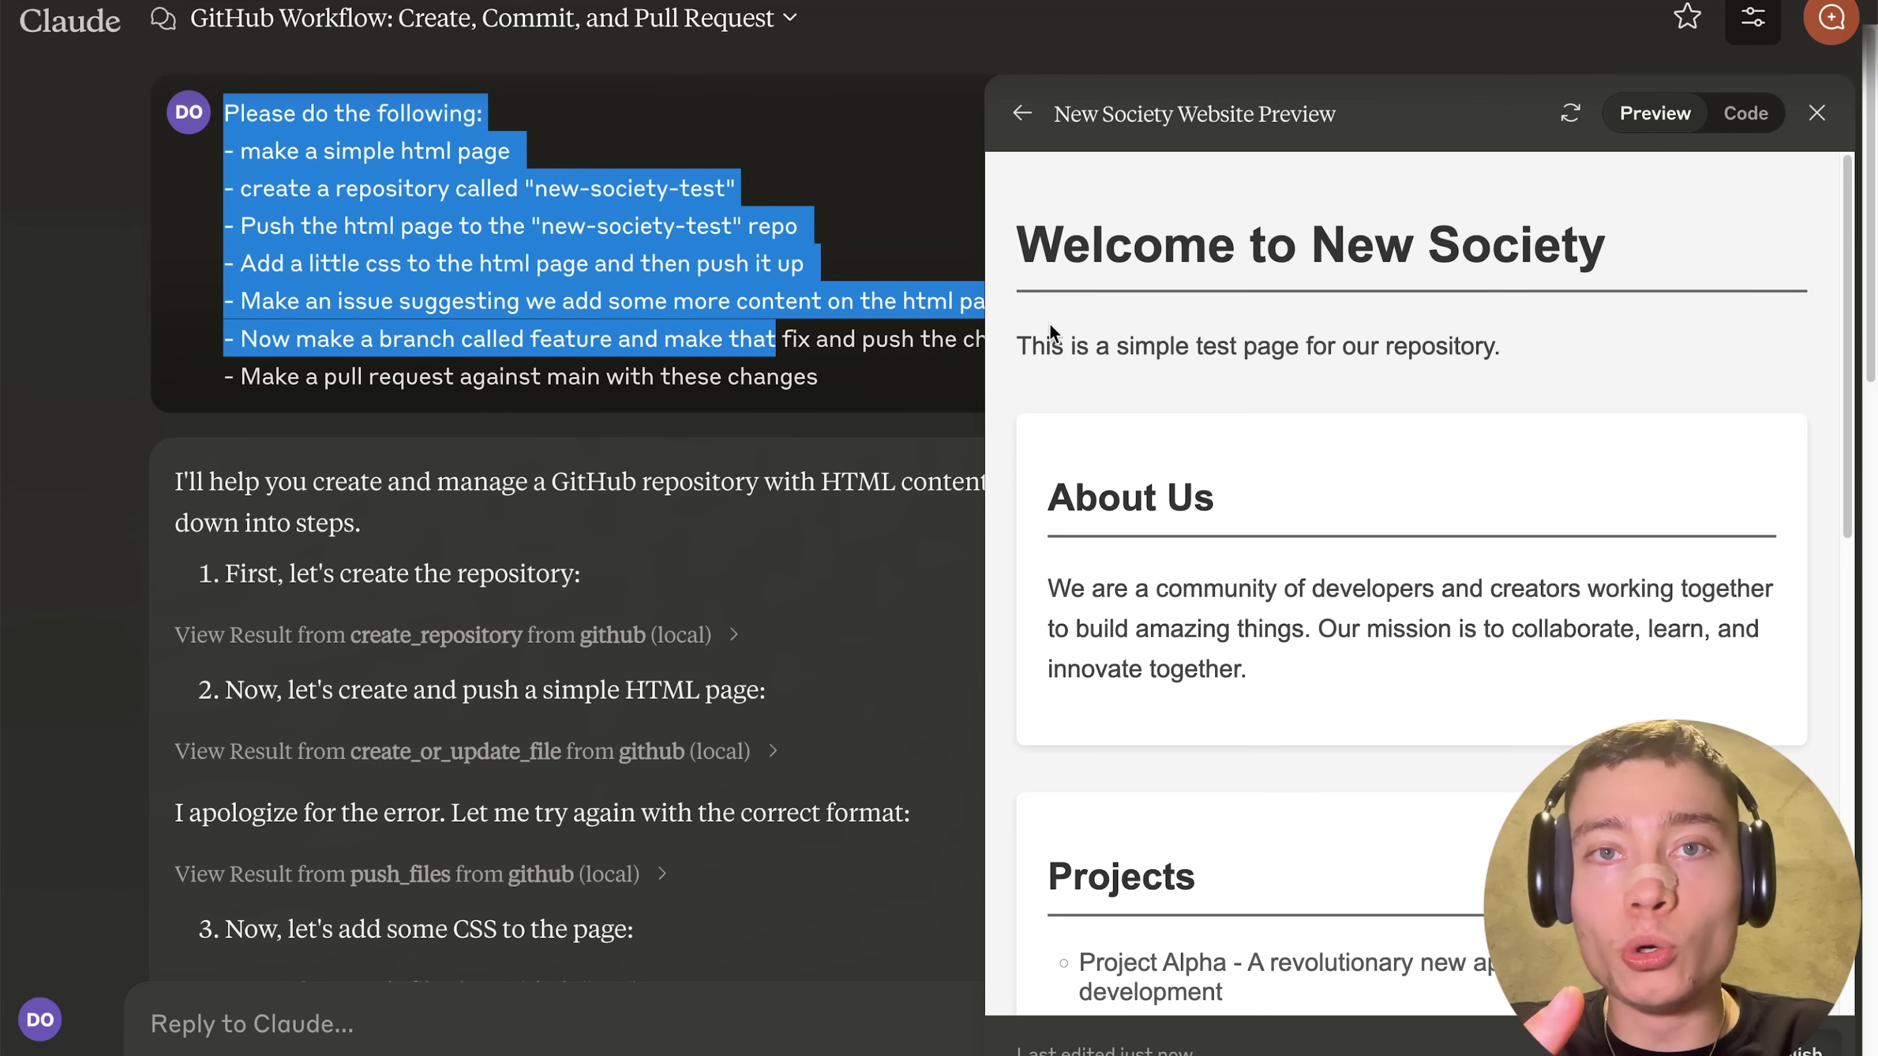
{"action": "scroll", "coordinate": [682, 744], "scroll_direction": "down", "scroll_amount": 20}
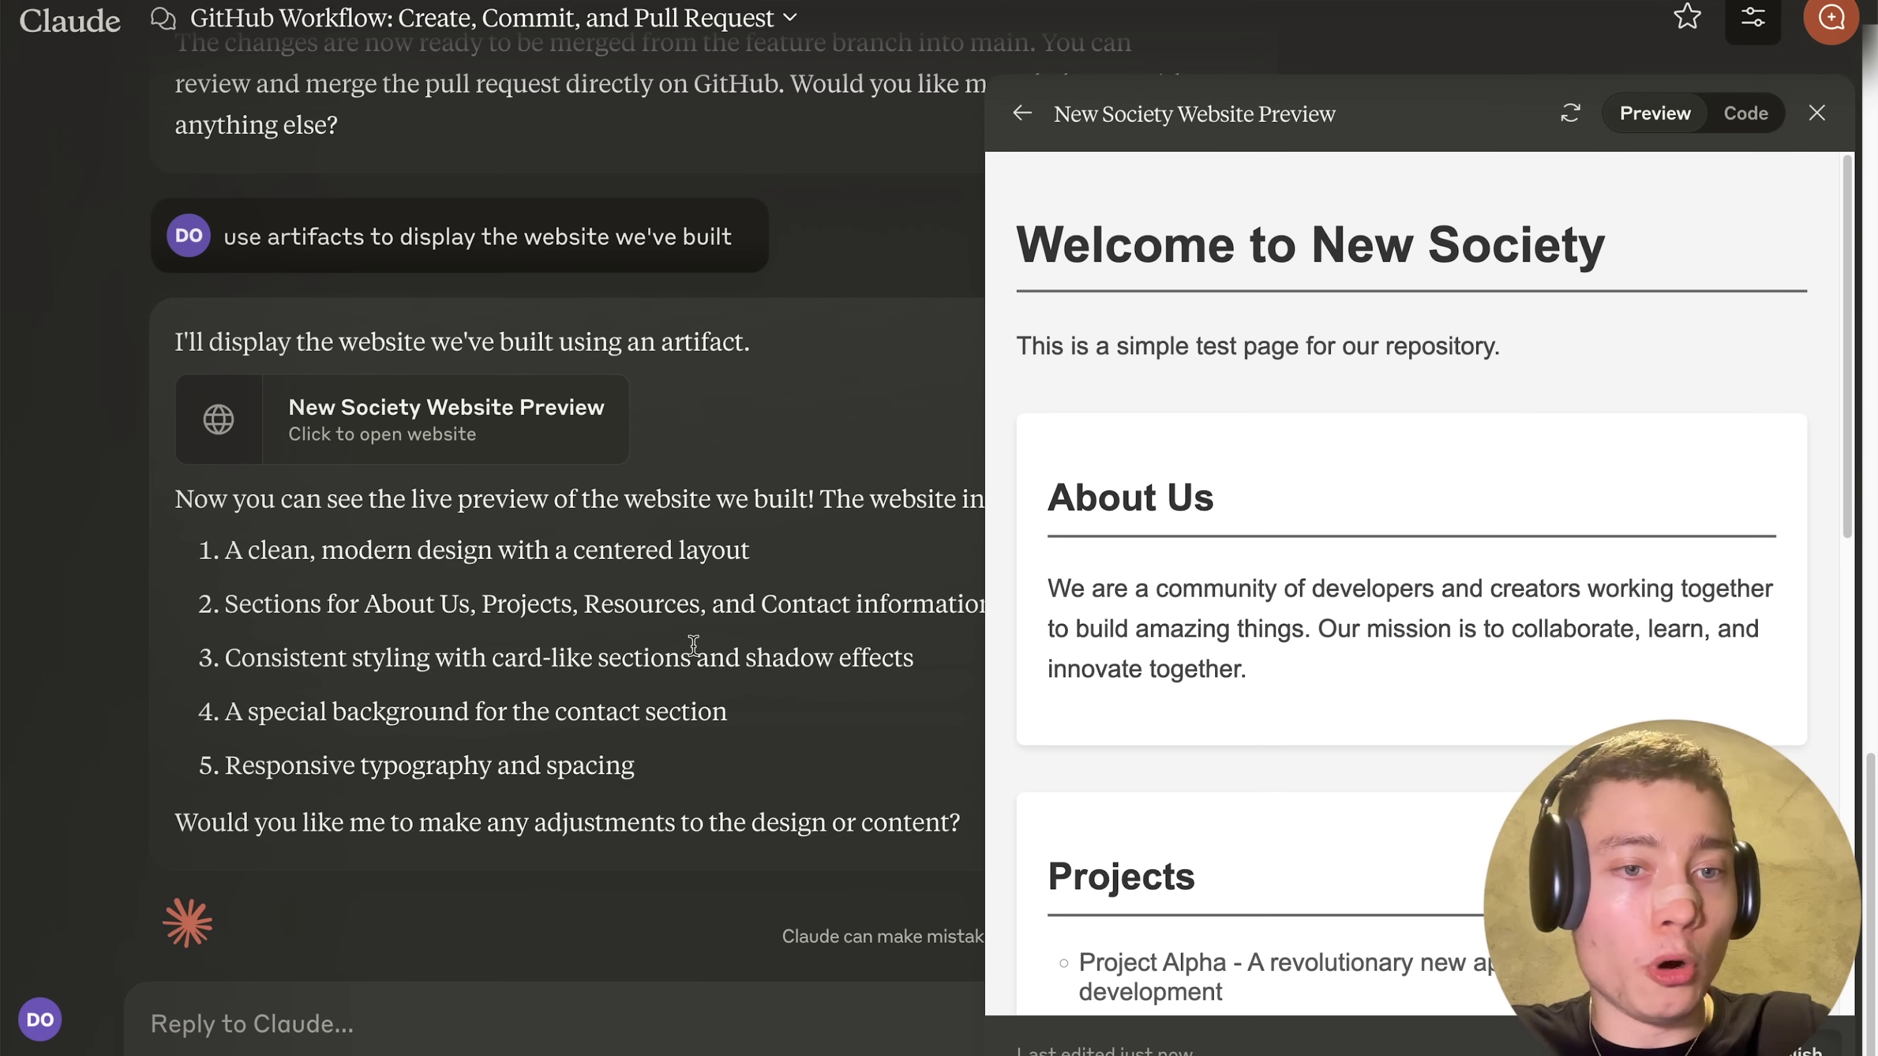
{"action": "scroll", "coordinate": [682, 743], "scroll_direction": "up", "scroll_amount": 10}
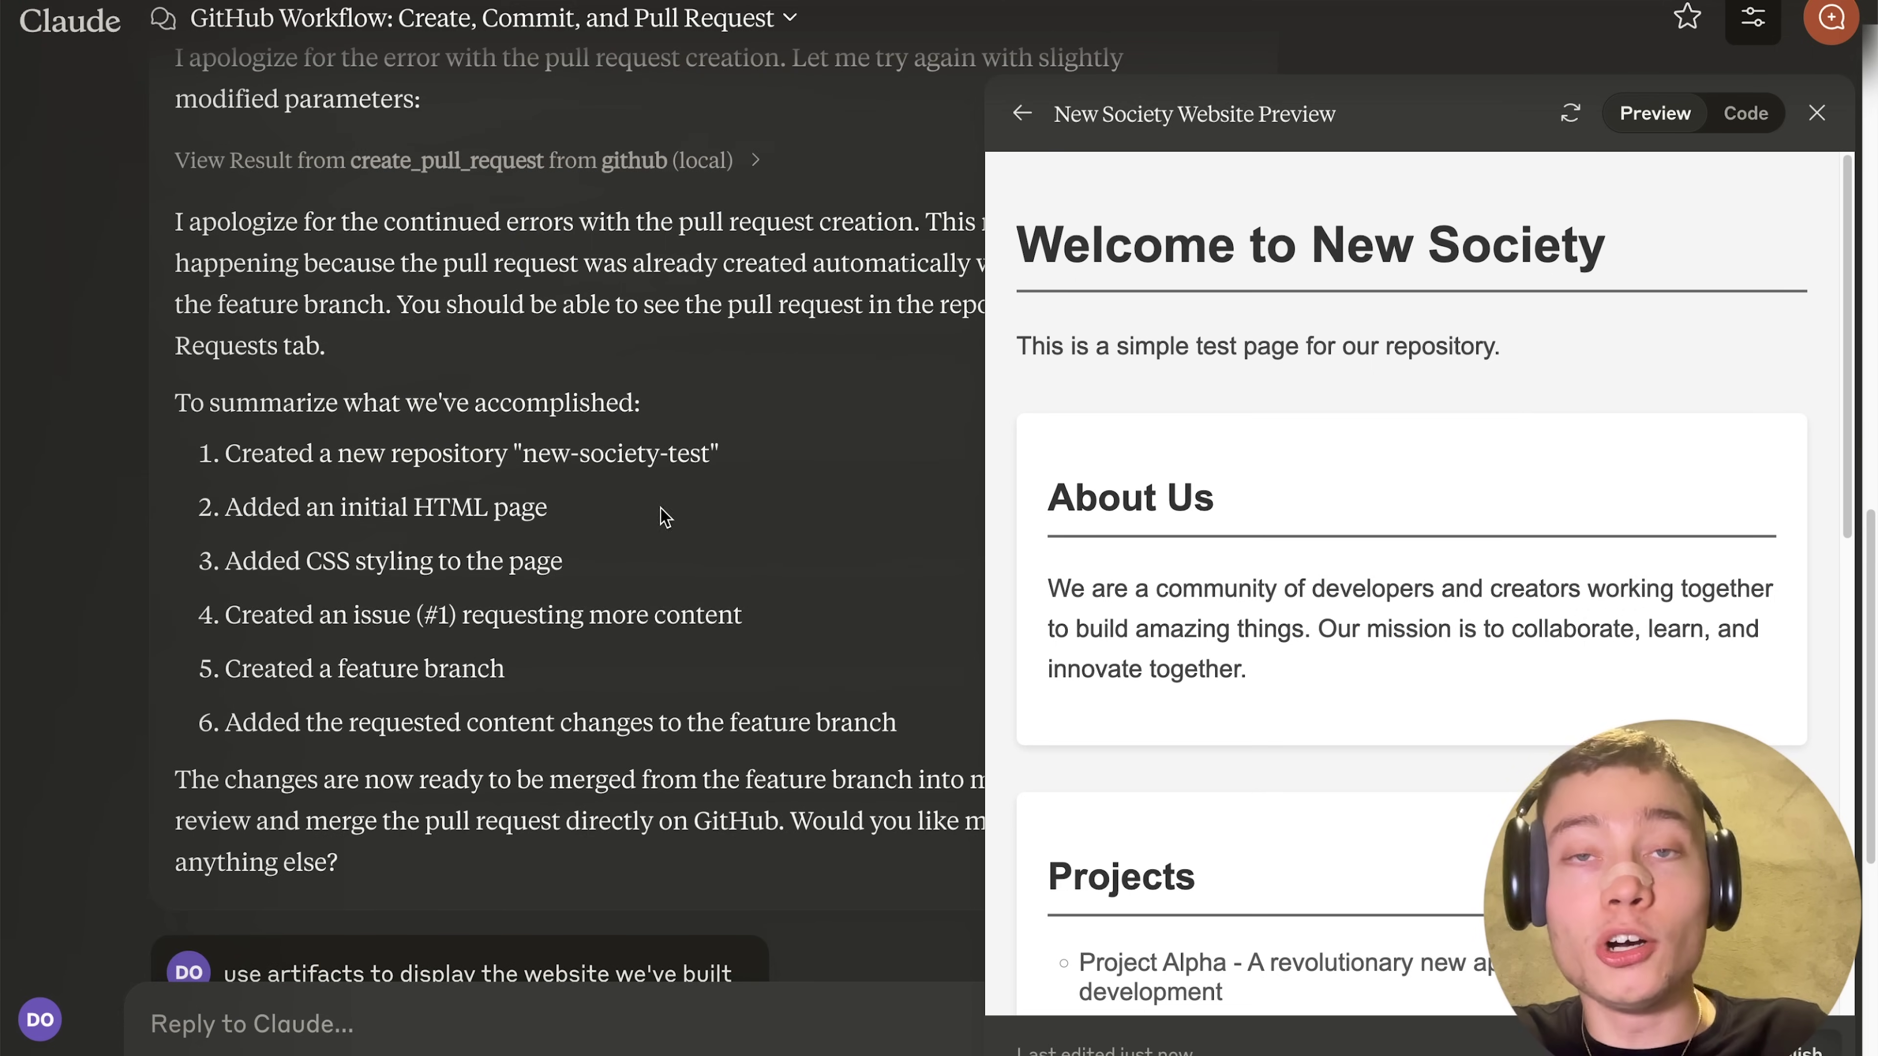
{"action": "scroll", "coordinate": [671, 464], "scroll_direction": "up", "scroll_amount": 7}
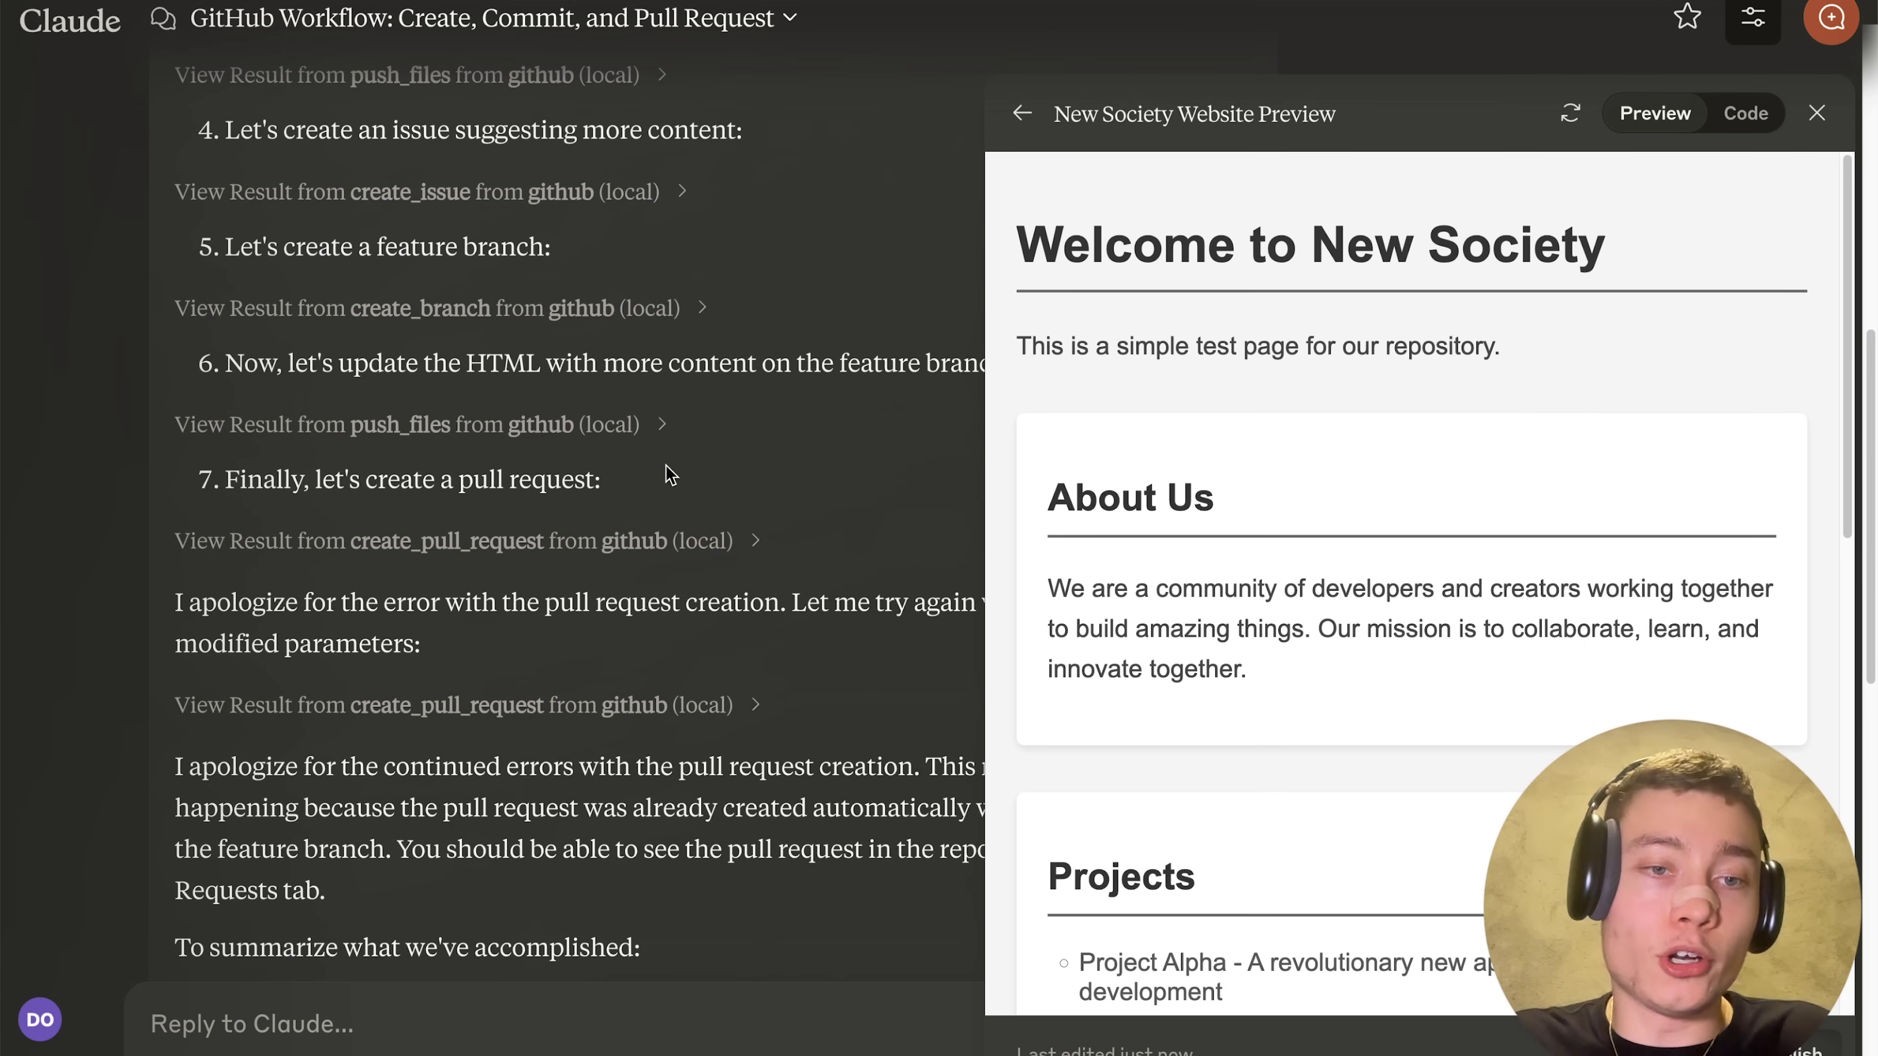
{"action": "scroll", "coordinate": [670, 474], "scroll_direction": "down", "scroll_amount": 12}
{"action": "scroll", "coordinate": [671, 487], "scroll_direction": "up", "scroll_amount": 2}
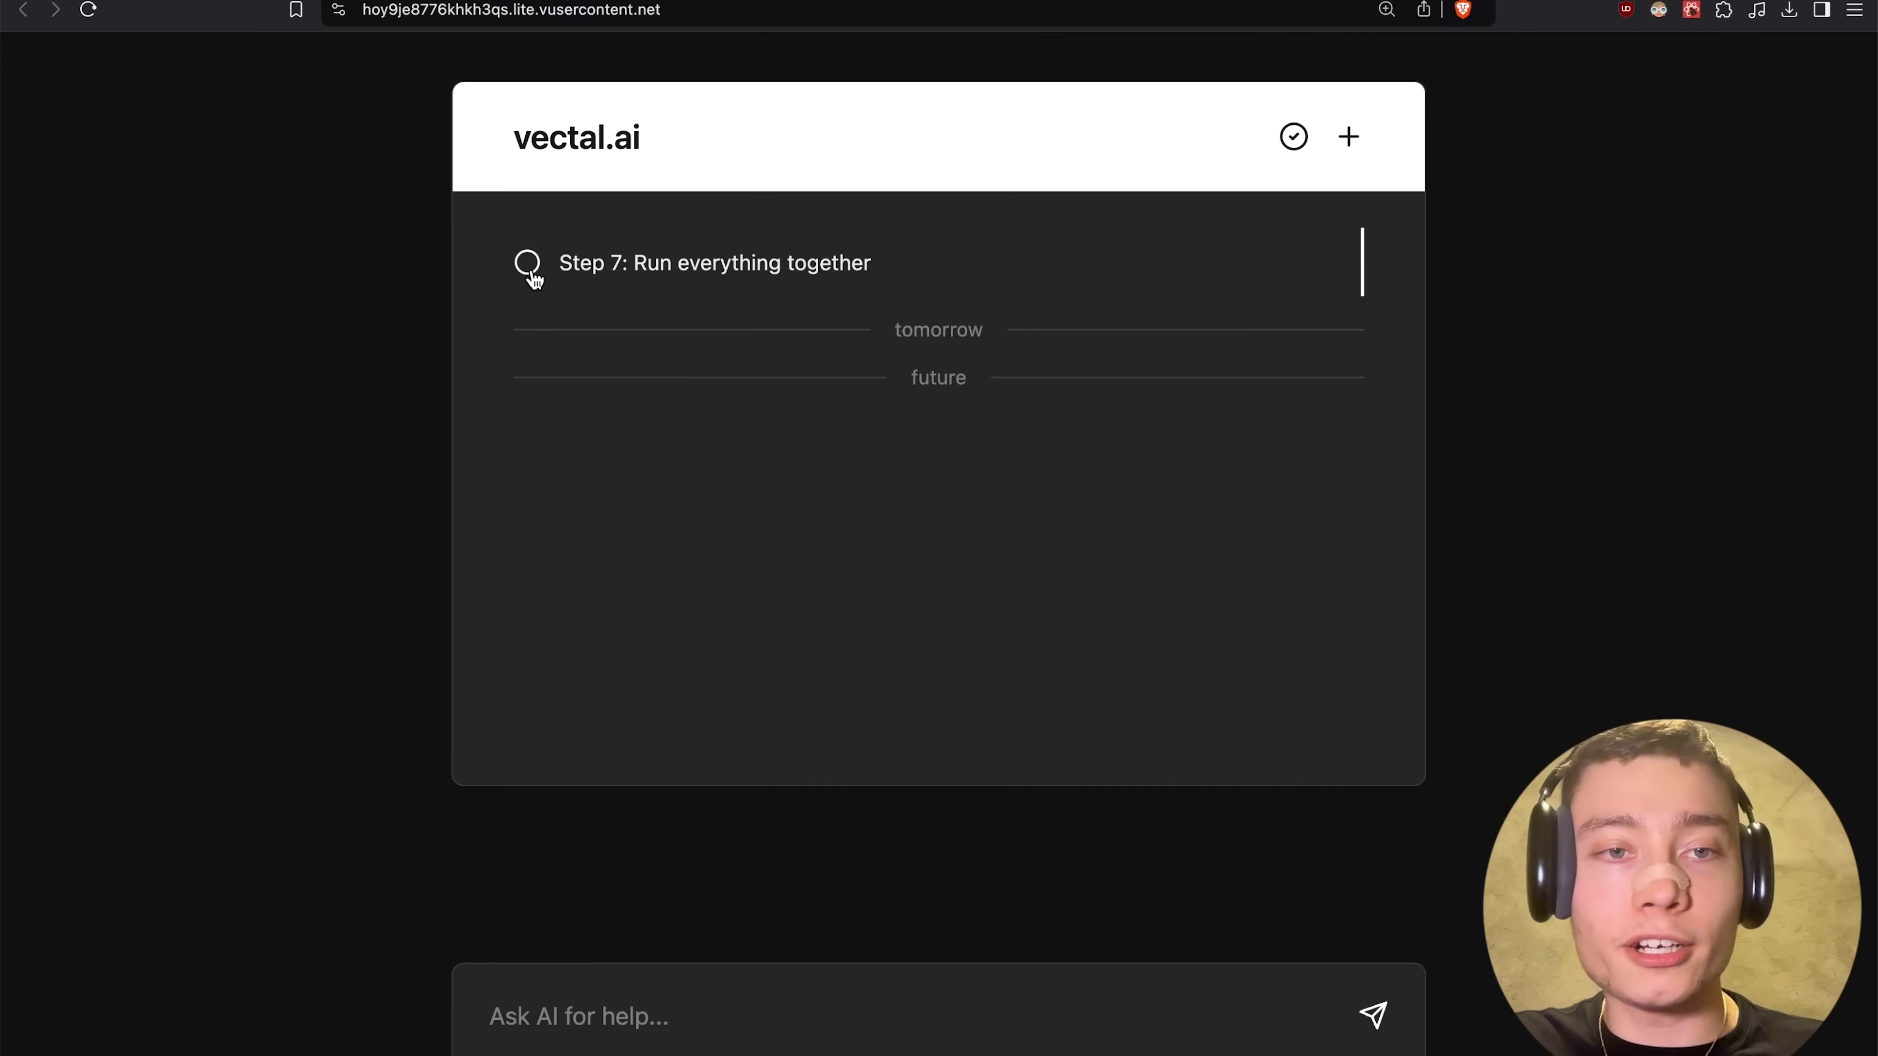
- Mark the task "Step 7: Run everything together" as done in the vectal.ai task list in Brave Browser
{"action": "left_click", "coordinate": [528, 263]}
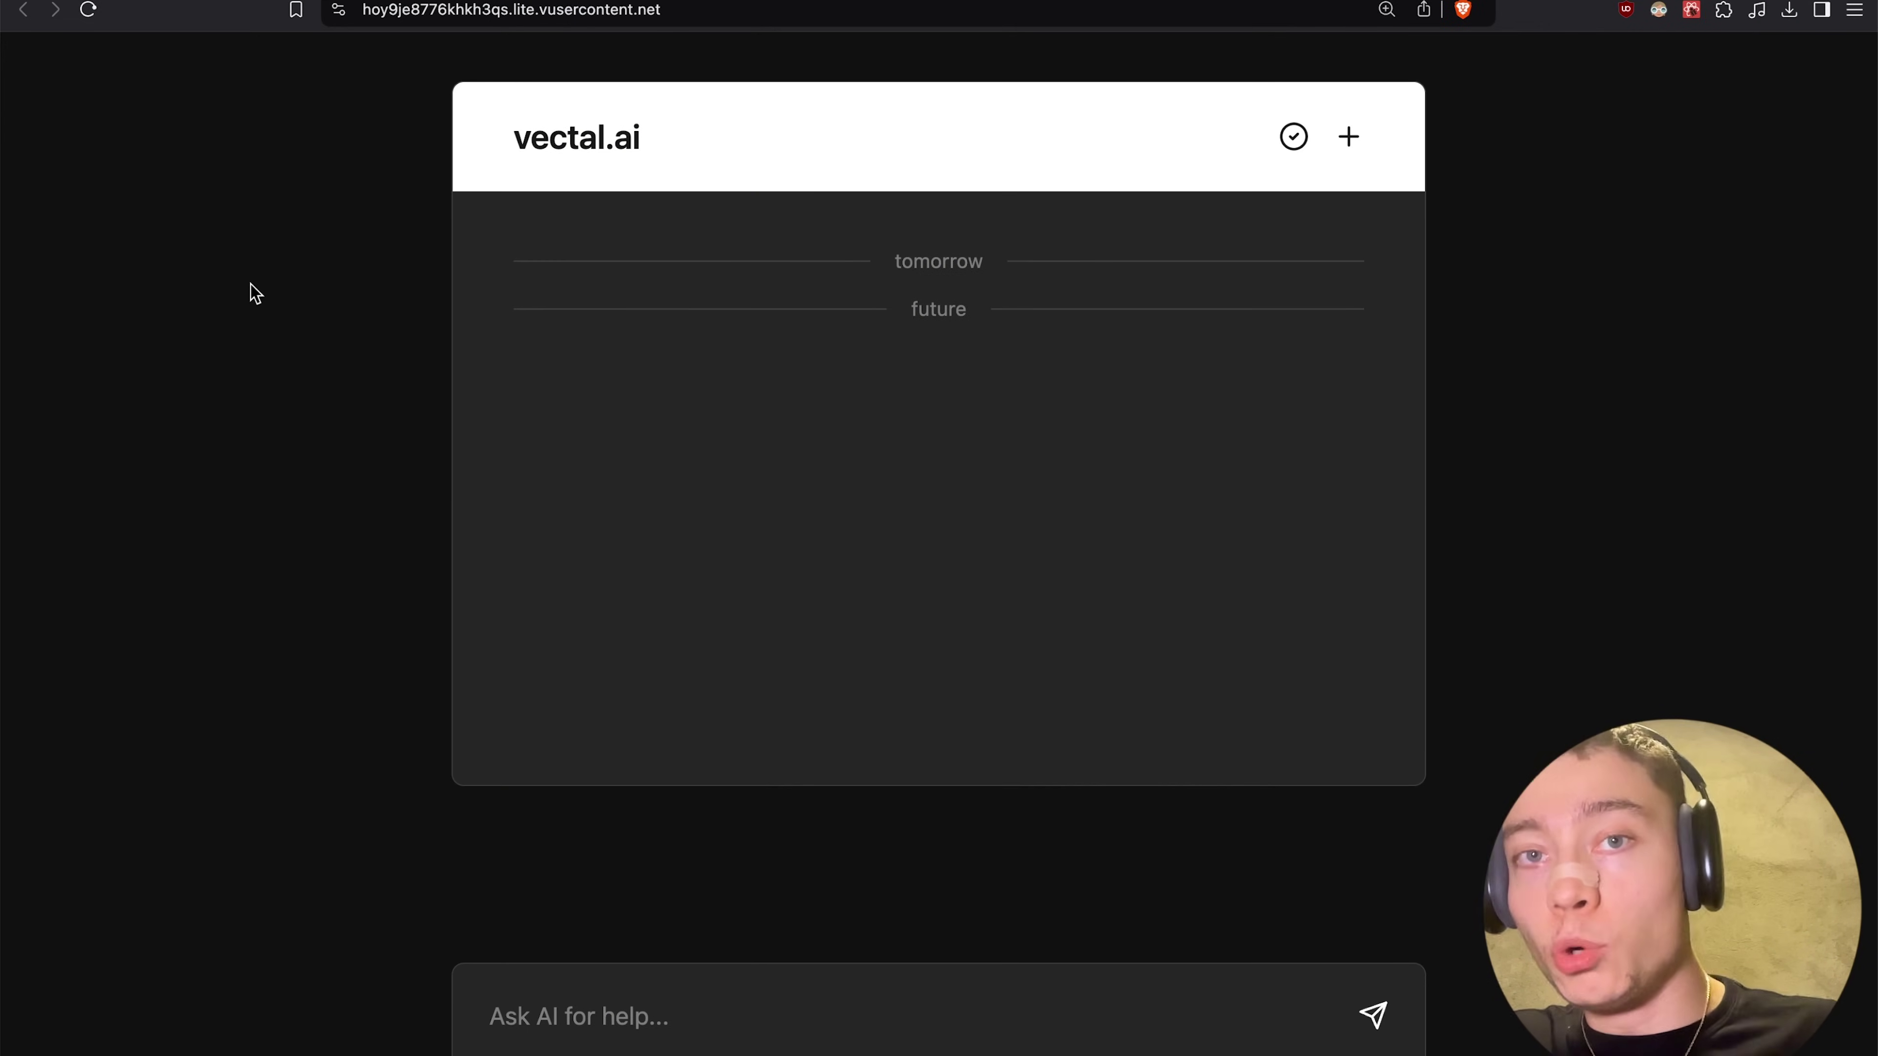
{"action": "double_click", "coordinate": [546, 146]}
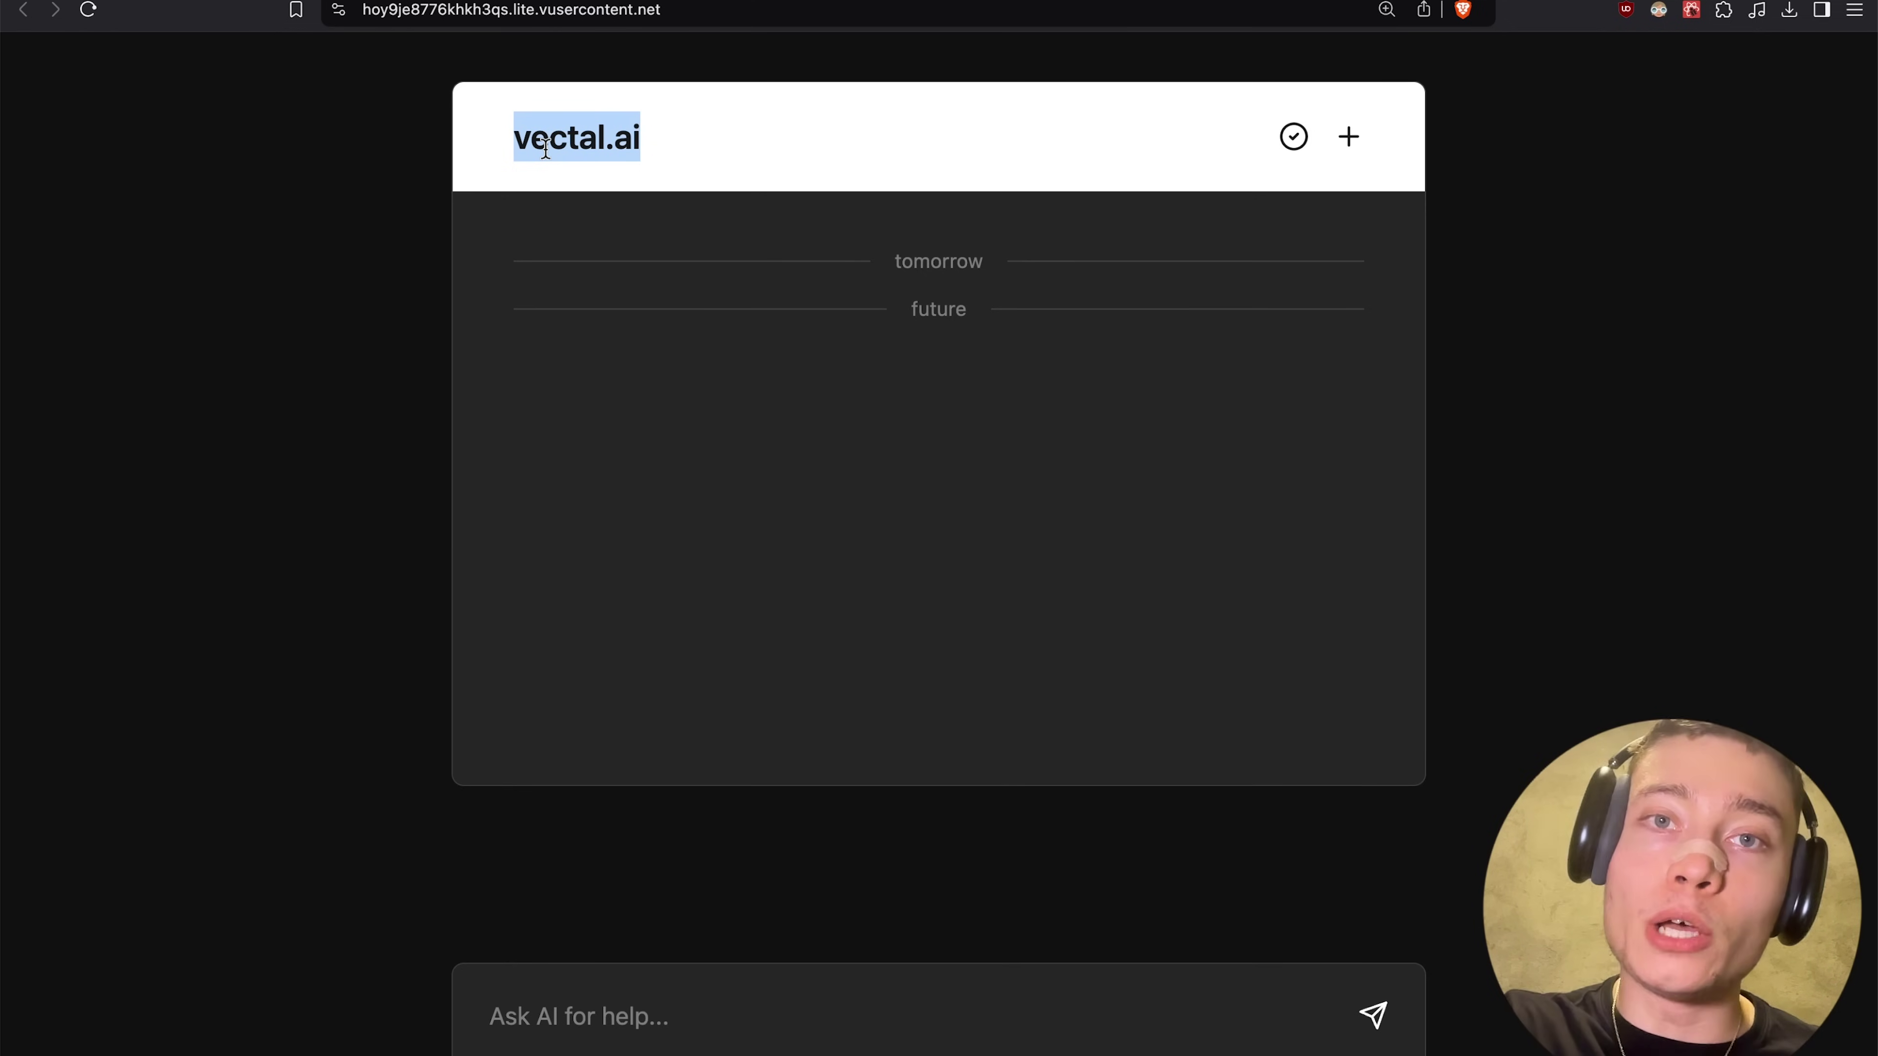
{"action": "left_click", "coordinate": [578, 313]}
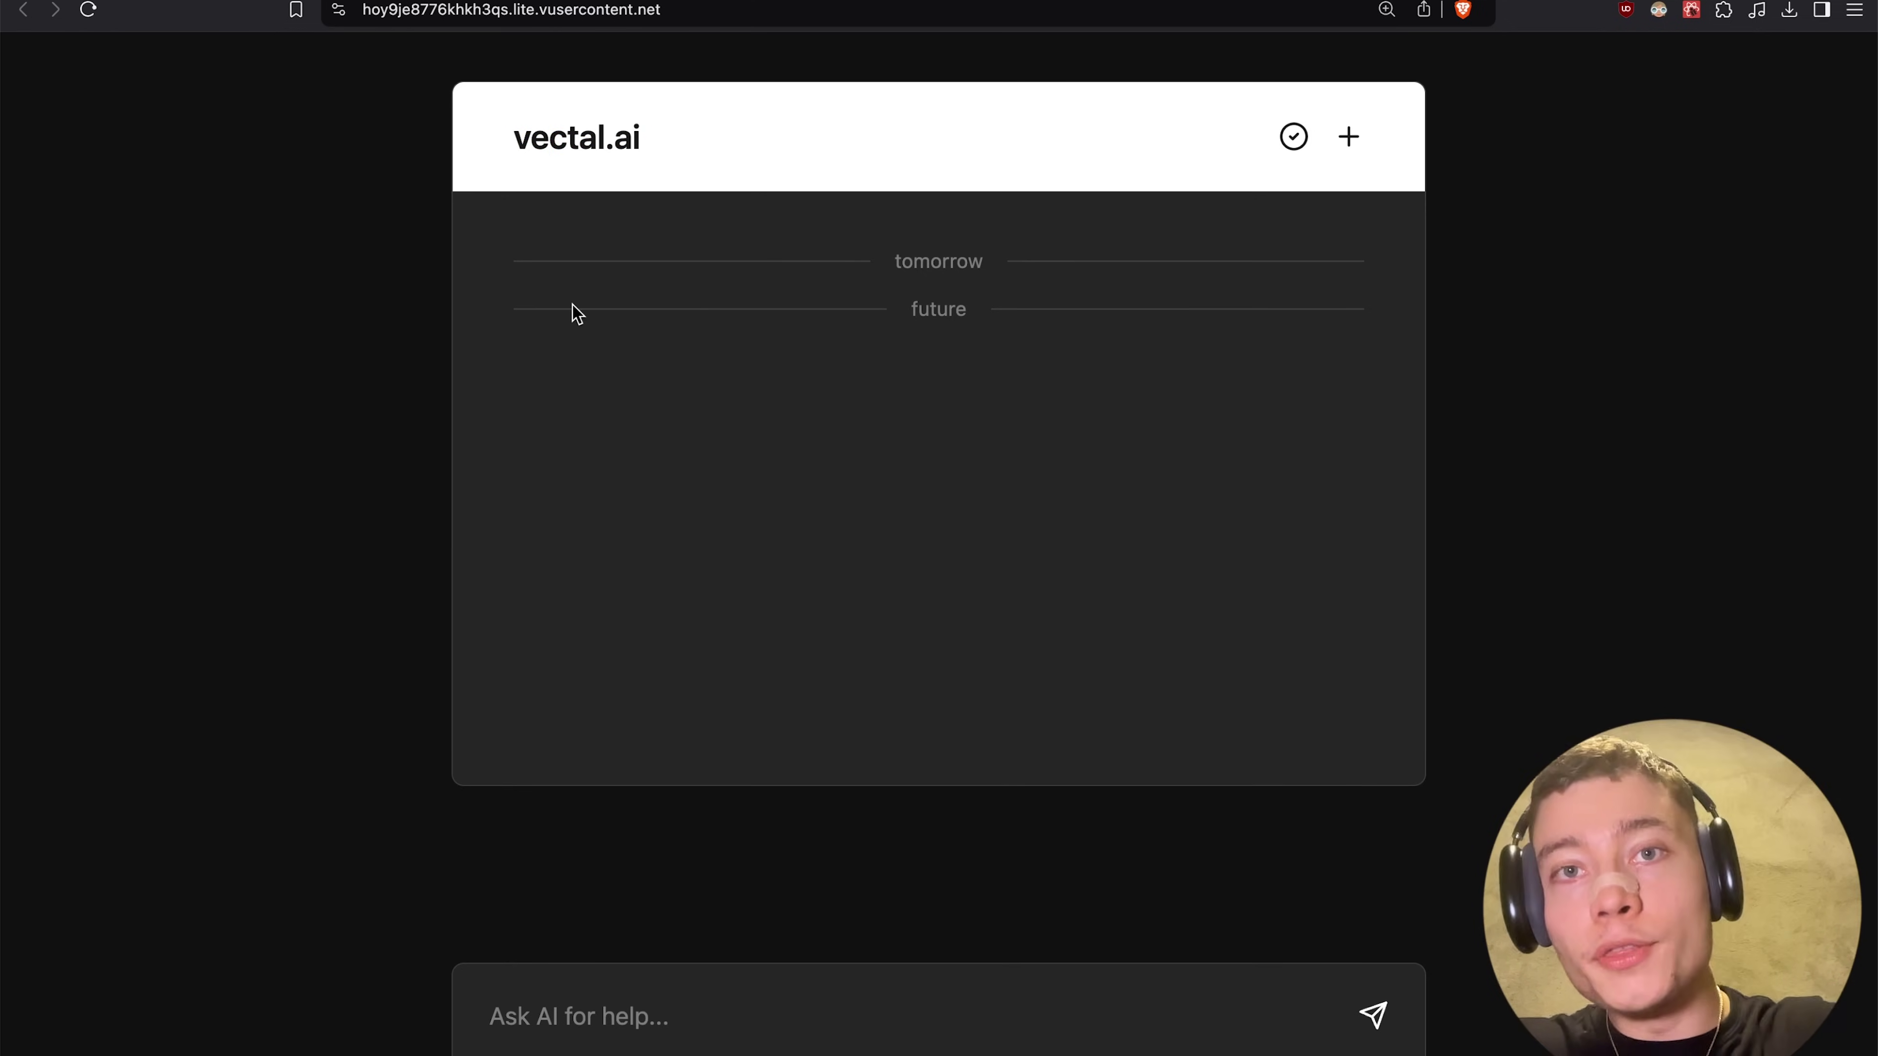